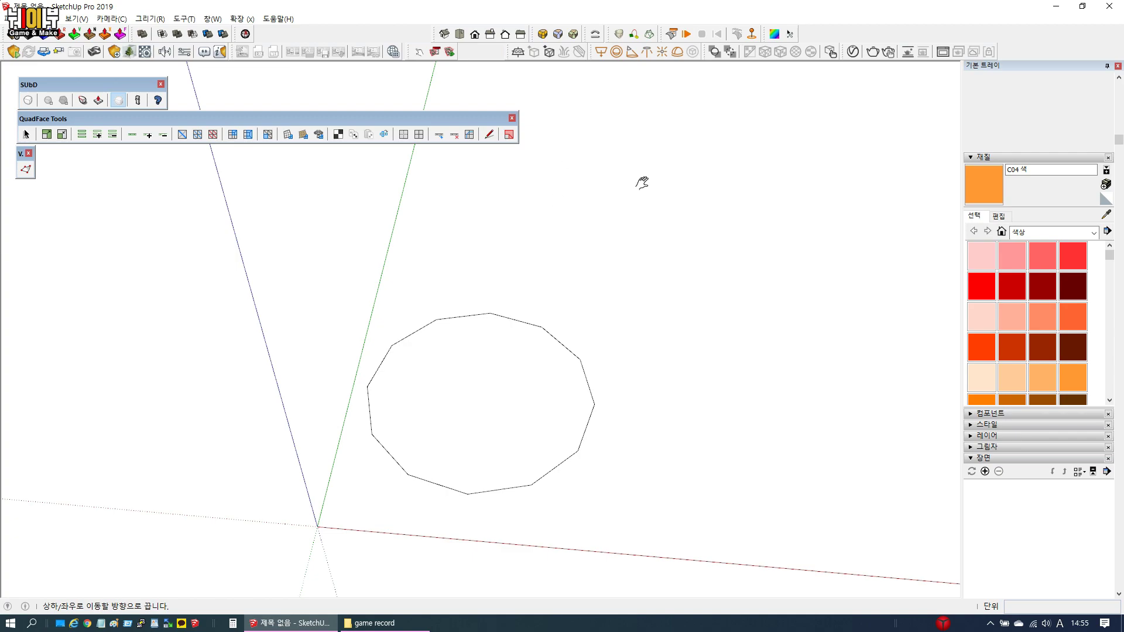
pyautogui.moveTo(291, 144); pyautogui.dragTo(353, 168)
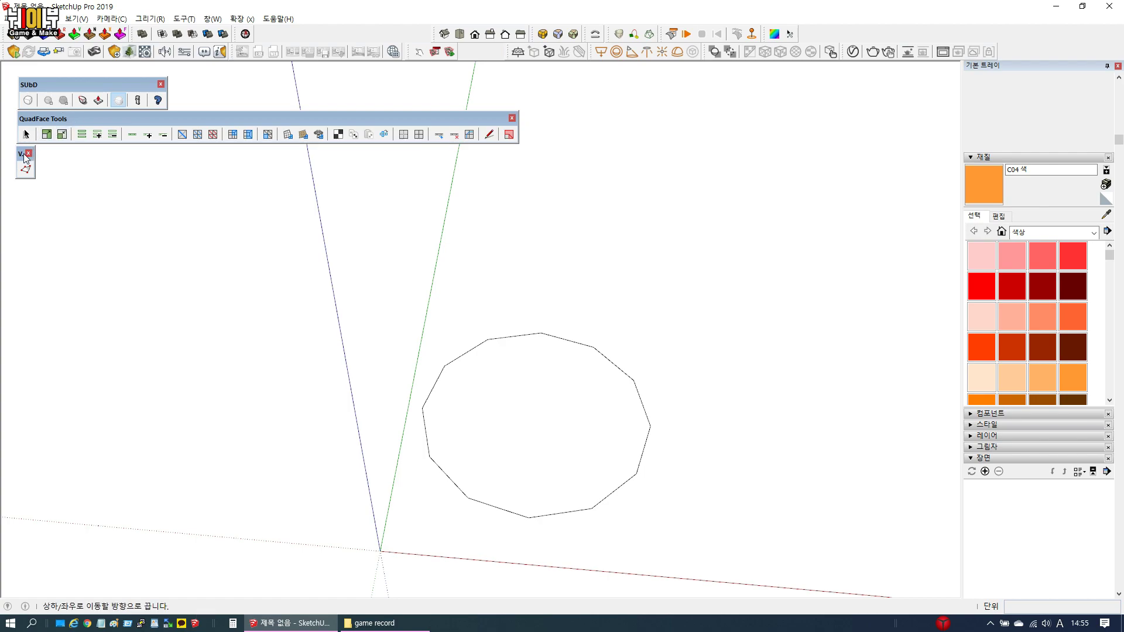
pyautogui.moveTo(21, 158); pyautogui.dragTo(179, 84)
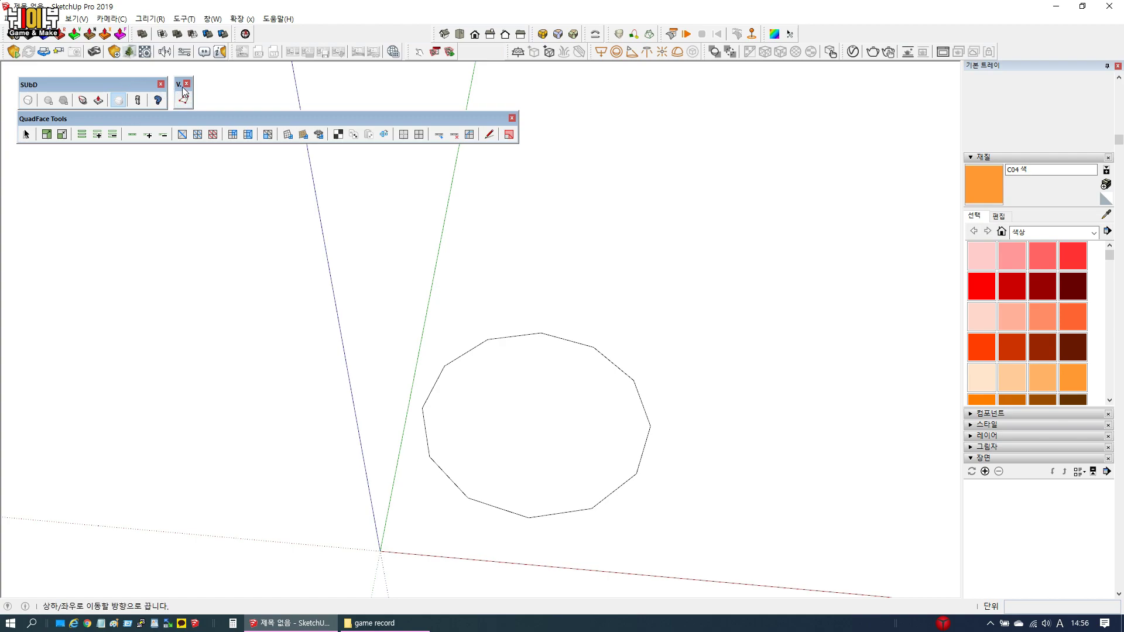
pyautogui.moveTo(182, 89); pyautogui.dragTo(23, 155)
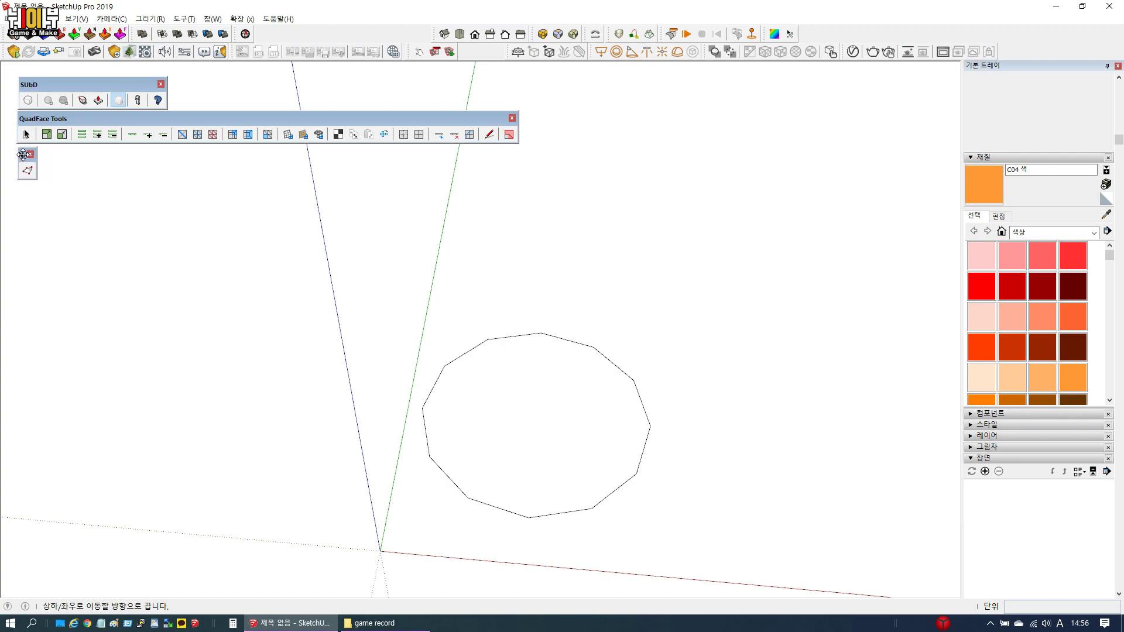
pyautogui.moveTo(23, 156); pyautogui.dragTo(23, 154)
pyautogui.moveTo(23, 154); pyautogui.dragTo(23, 155)
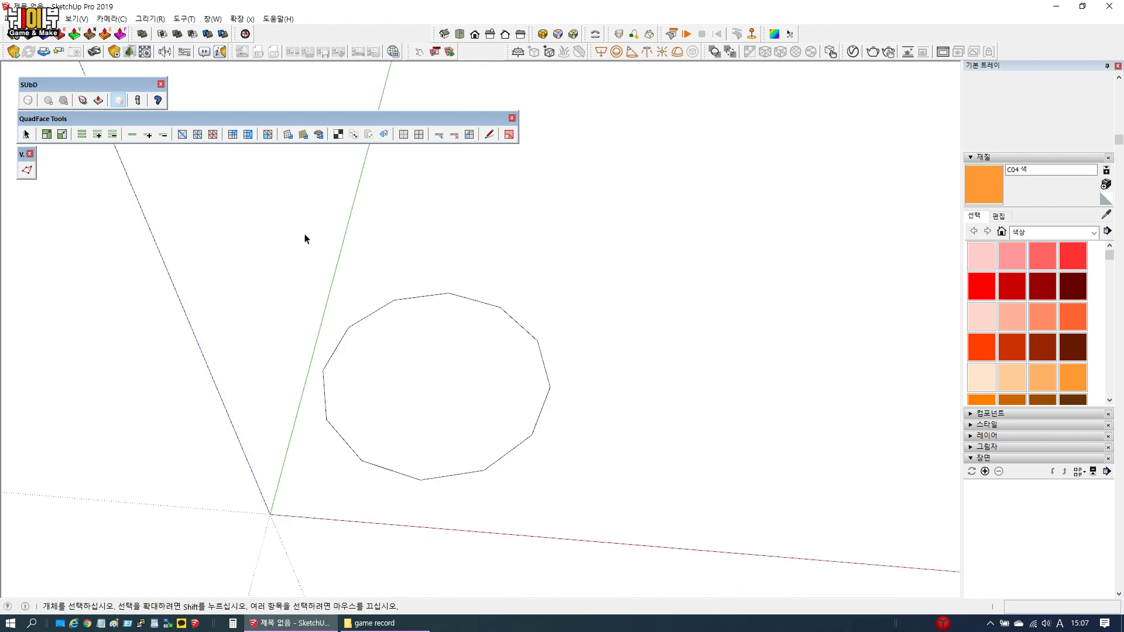
# Start vertex editing on the 12-sided polygon and merge its two lower-left vertices, and likewise two neighbouring upper-right vertices
pyautogui.click(27, 169)
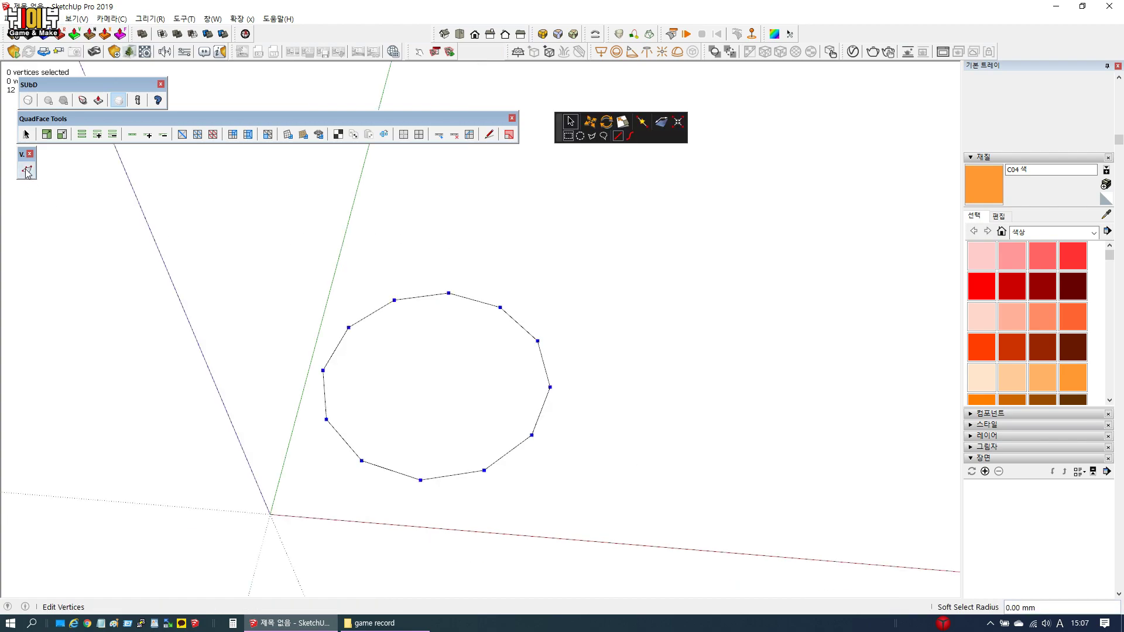
pyautogui.moveTo(561, 129); pyautogui.dragTo(689, 304)
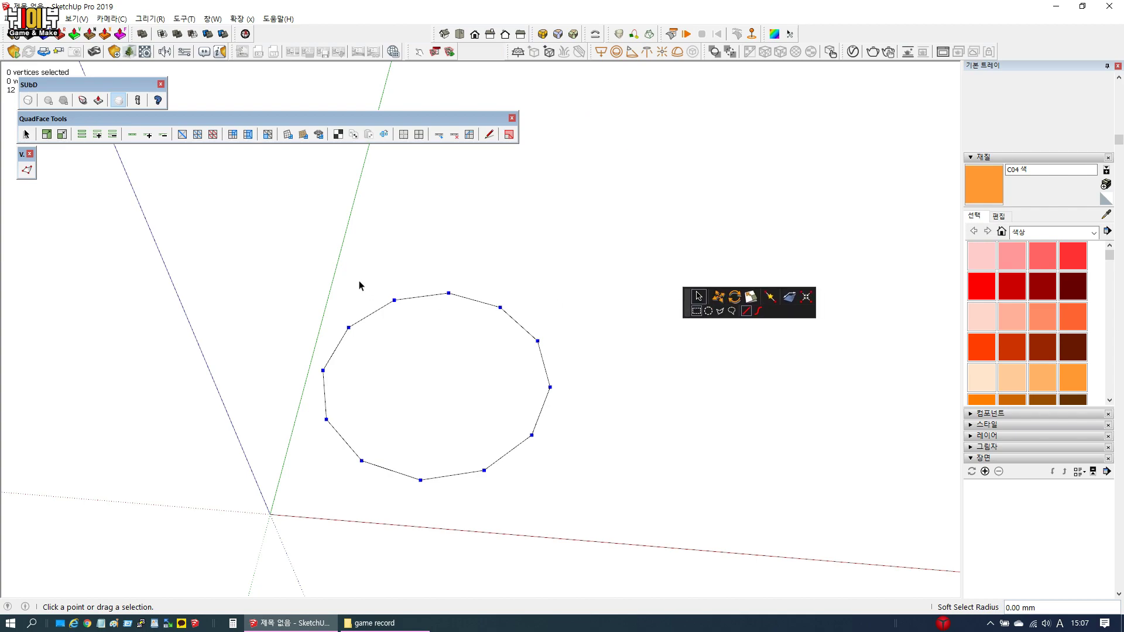
pyautogui.moveTo(346, 288); pyautogui.dragTo(457, 334)
pyautogui.moveTo(507, 362); pyautogui.dragTo(604, 481)
pyautogui.moveTo(285, 400); pyautogui.dragTo(410, 495)
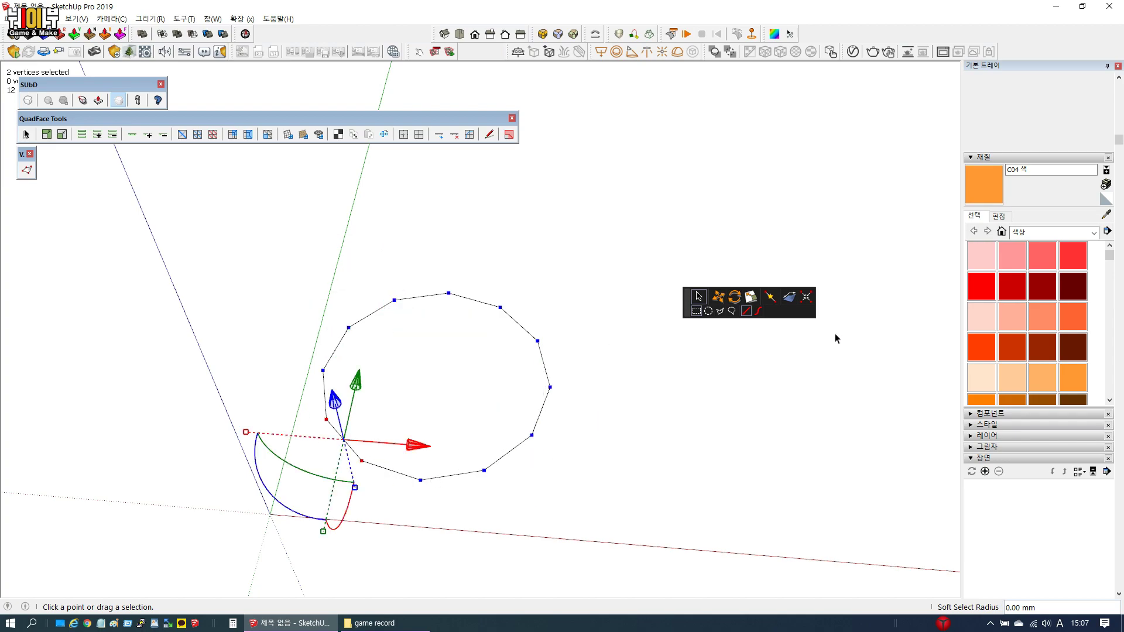
pyautogui.click(807, 298)
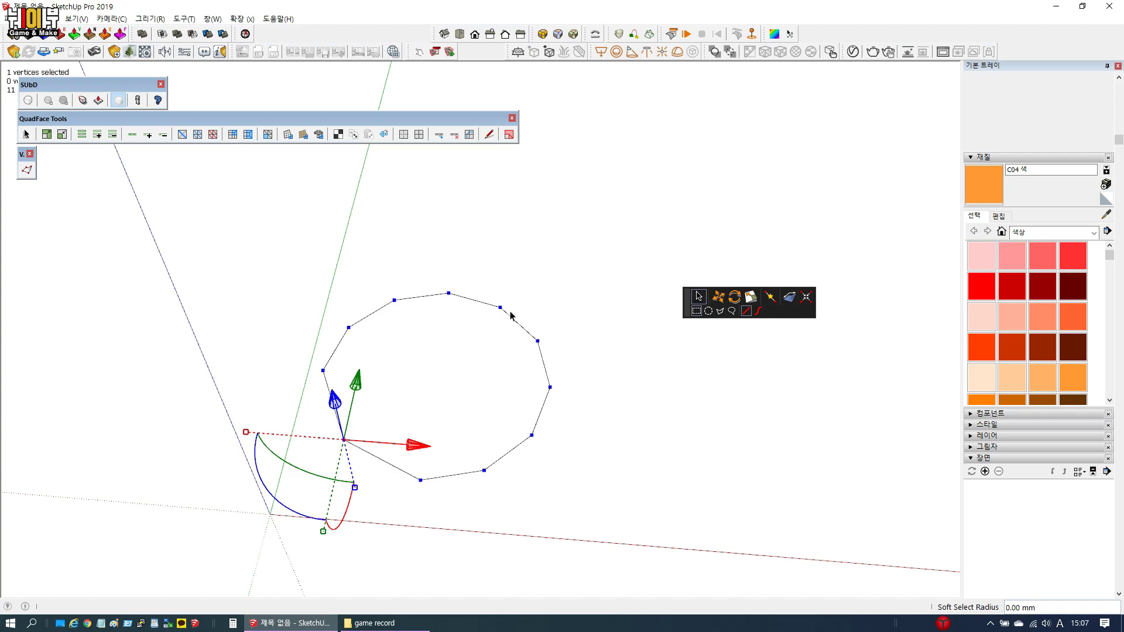
pyautogui.click(519, 321)
pyautogui.click(806, 299)
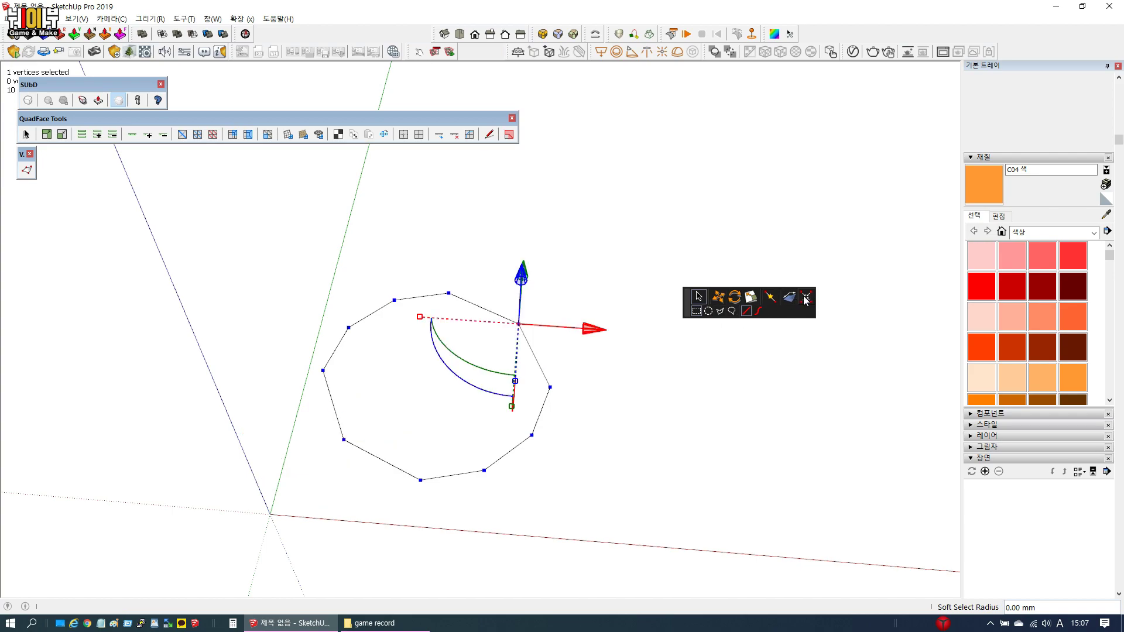
# Insert a new vertex on the polygon's right edge and another on its left edge
pyautogui.click(770, 298)
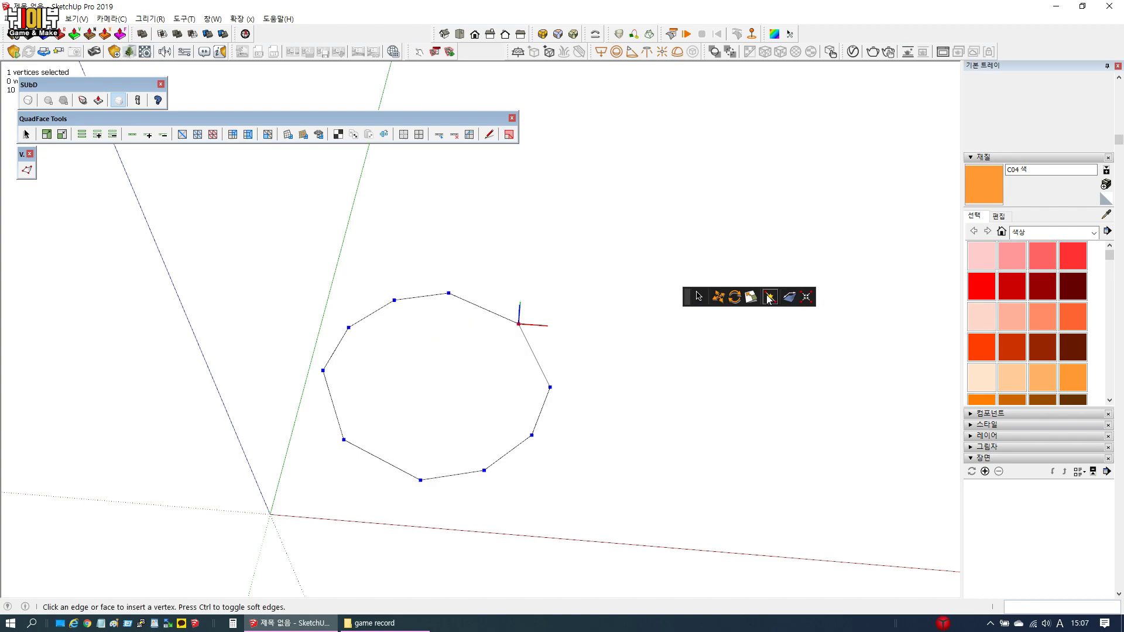
pyautogui.click(534, 355)
pyautogui.click(332, 404)
pyautogui.click(696, 302)
# Select all the polygon's vertices and move them along the red, green and blue axes with the gizmo
pyautogui.moveTo(298, 246); pyautogui.dragTo(601, 515)
pyautogui.moveTo(370, 458); pyautogui.dragTo(196, 295, button='middle')
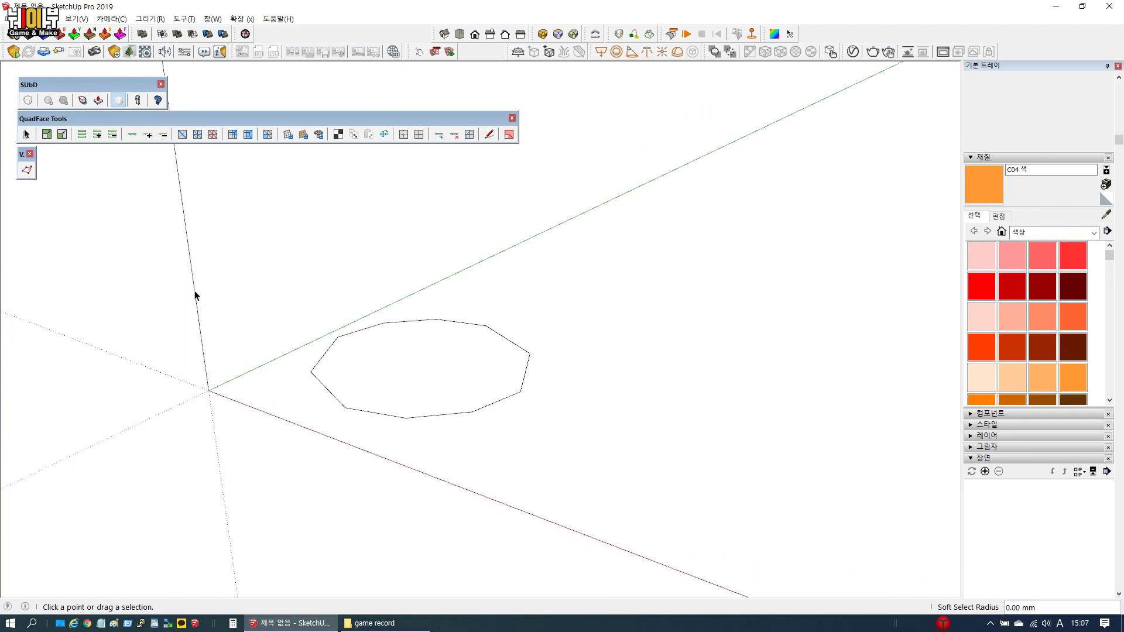
pyautogui.scroll(2, 434, 360)
pyautogui.scroll(3, 434, 360)
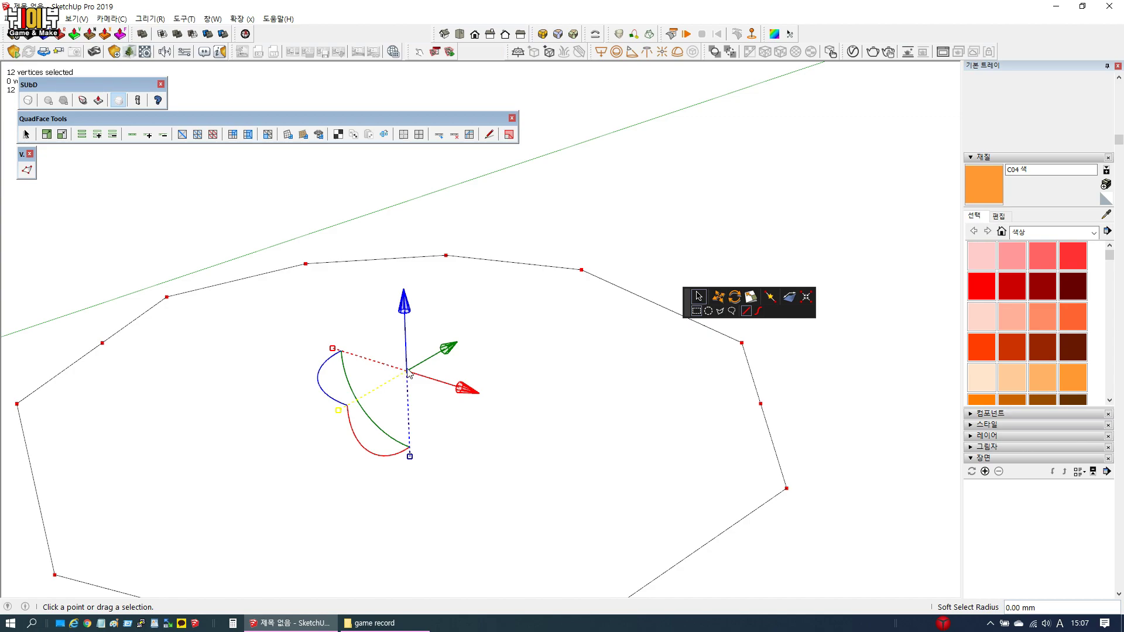
pyautogui.moveTo(468, 388); pyautogui.dragTo(515, 416)
pyautogui.moveTo(498, 362); pyautogui.dragTo(520, 331)
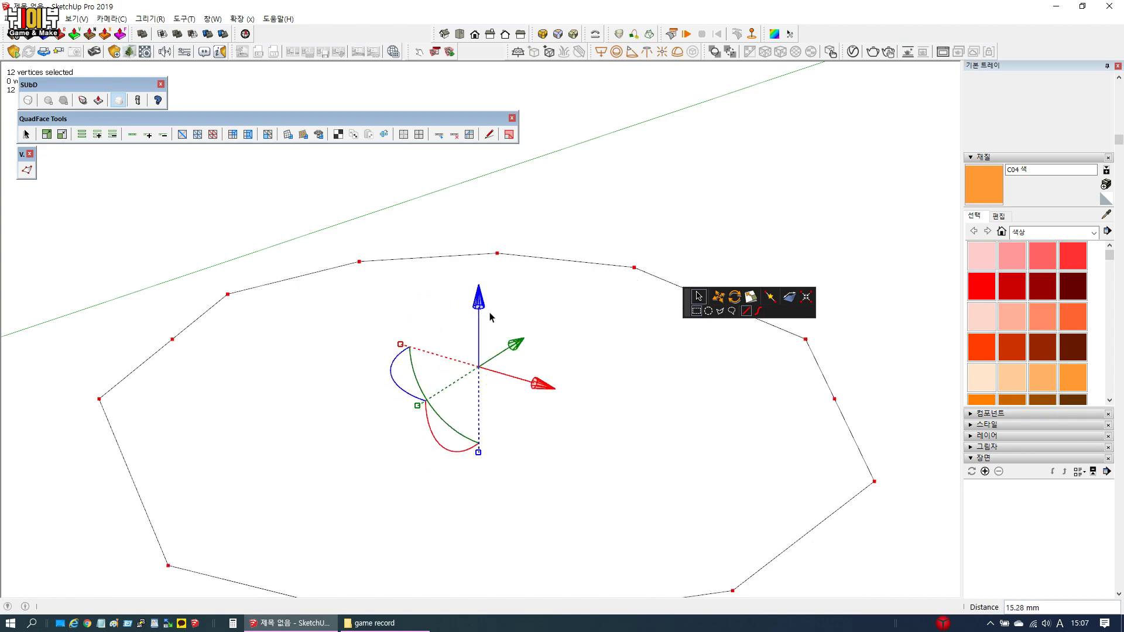
pyautogui.moveTo(480, 298); pyautogui.dragTo(479, 260)
pyautogui.moveTo(514, 310); pyautogui.dragTo(495, 327)
pyautogui.moveTo(495, 327); pyautogui.dragTo(376, 352, button='middle')
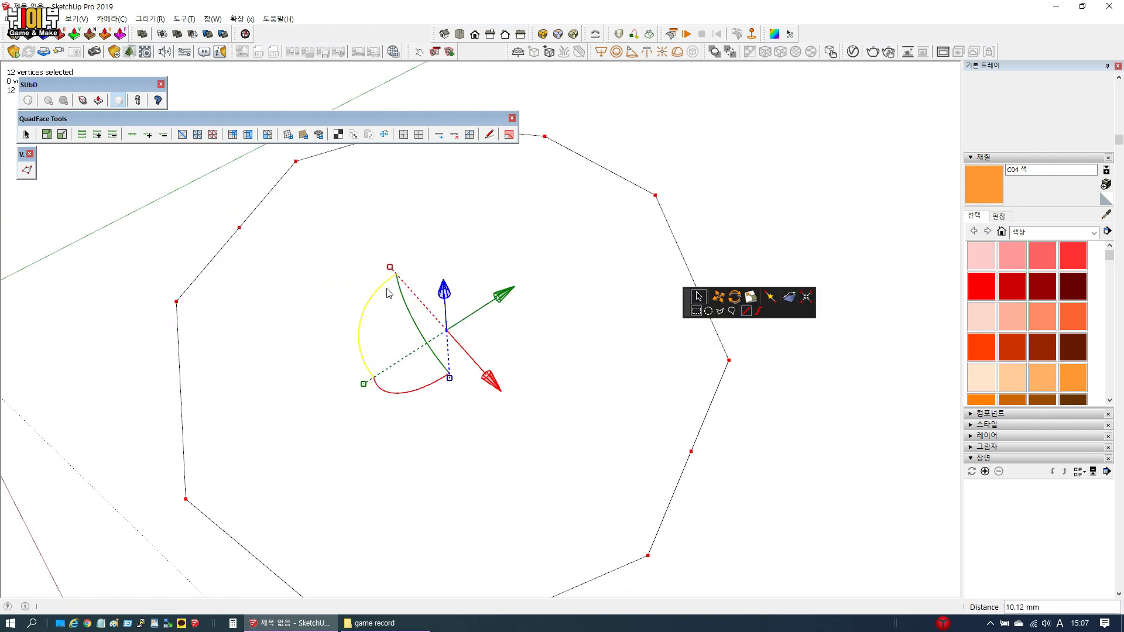
# Rotate the selected polygon vertices about the vertical blue axis with the gizmo
pyautogui.moveTo(387, 292); pyautogui.dragTo(484, 302)
pyautogui.moveTo(485, 302); pyautogui.dragTo(379, 348, button='middle')
pyautogui.moveTo(364, 350); pyautogui.dragTo(354, 359)
pyautogui.moveTo(354, 359); pyautogui.dragTo(567, 452, button='middle')
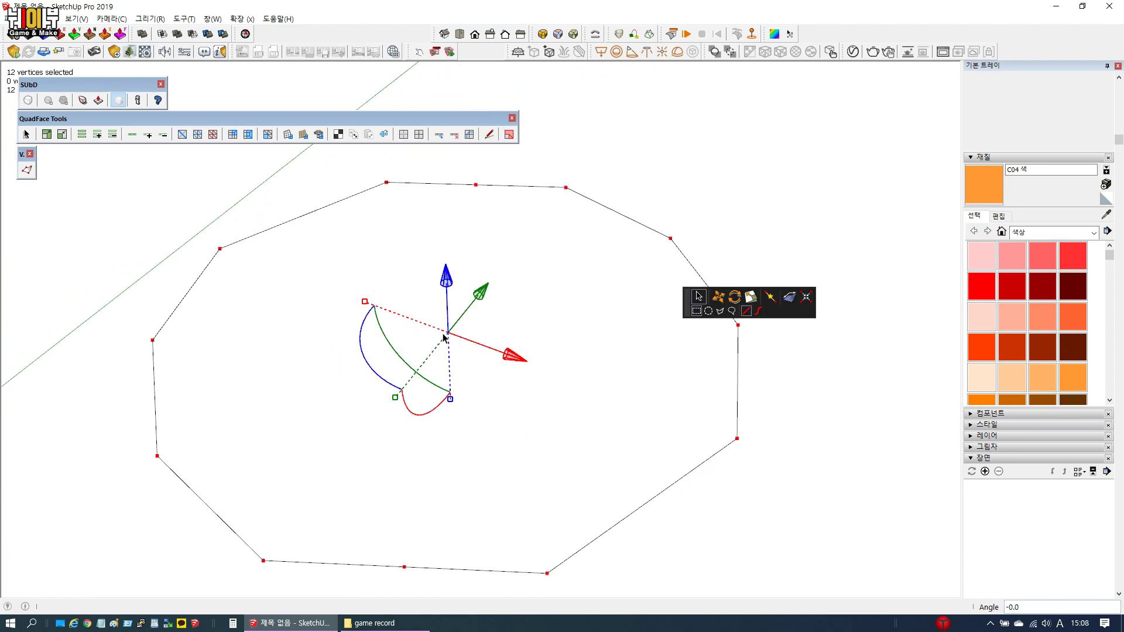
# Scale the selected polygon vertices uniformly, enlarging by about 1.13 and shrinking by about 0.53
pyautogui.scroll(2, 364, 302)
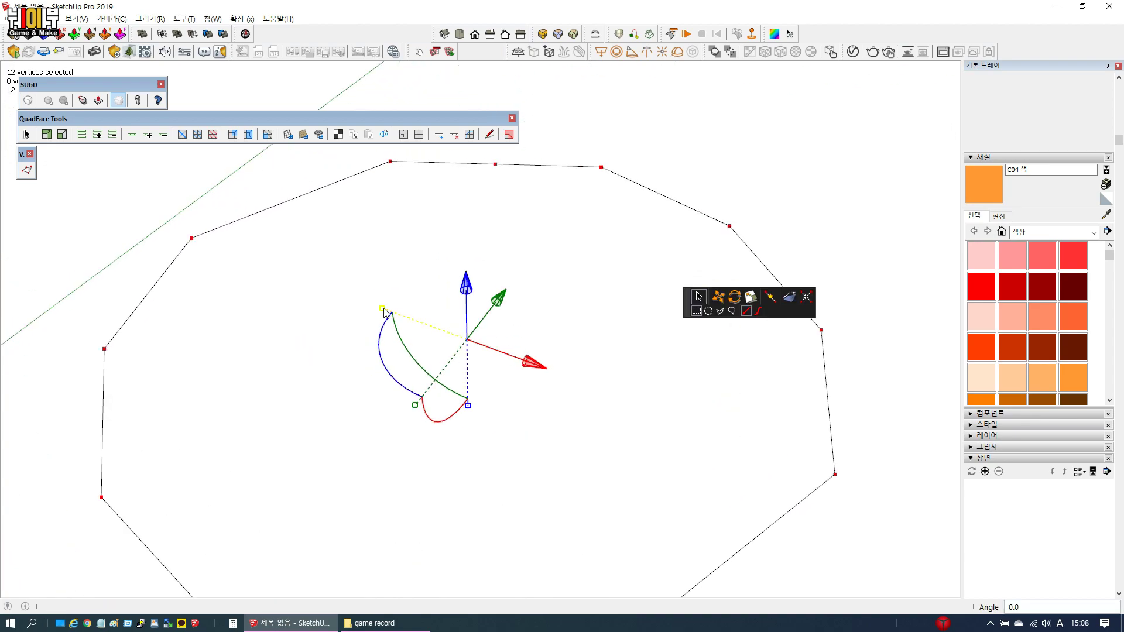
pyautogui.moveTo(384, 313); pyautogui.dragTo(404, 412)
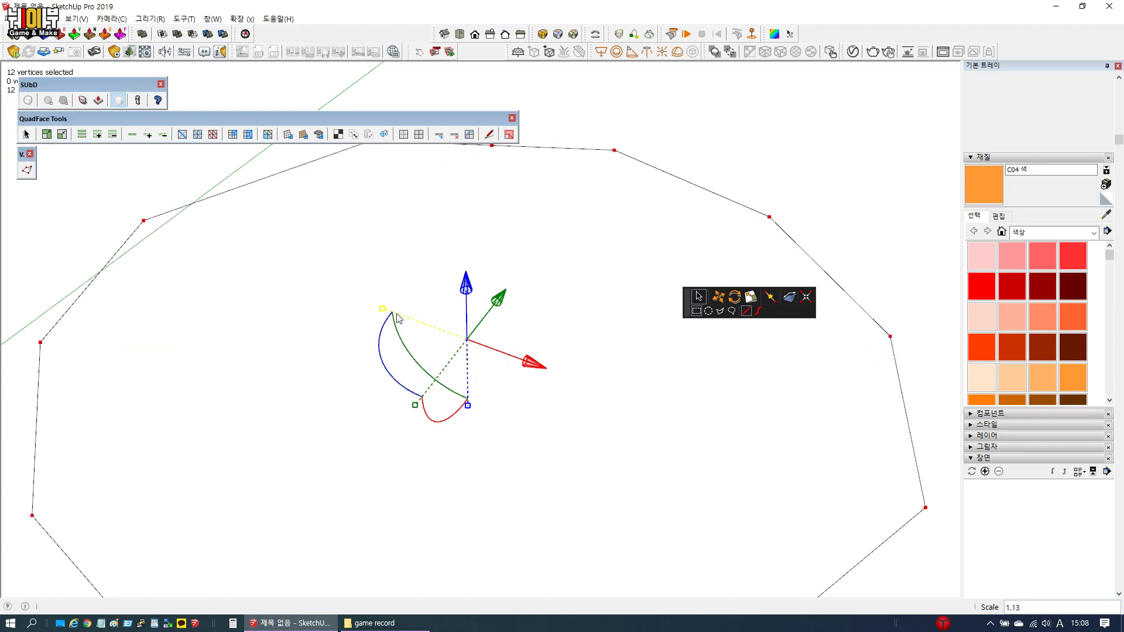
pyautogui.moveTo(384, 311); pyautogui.dragTo(418, 334)
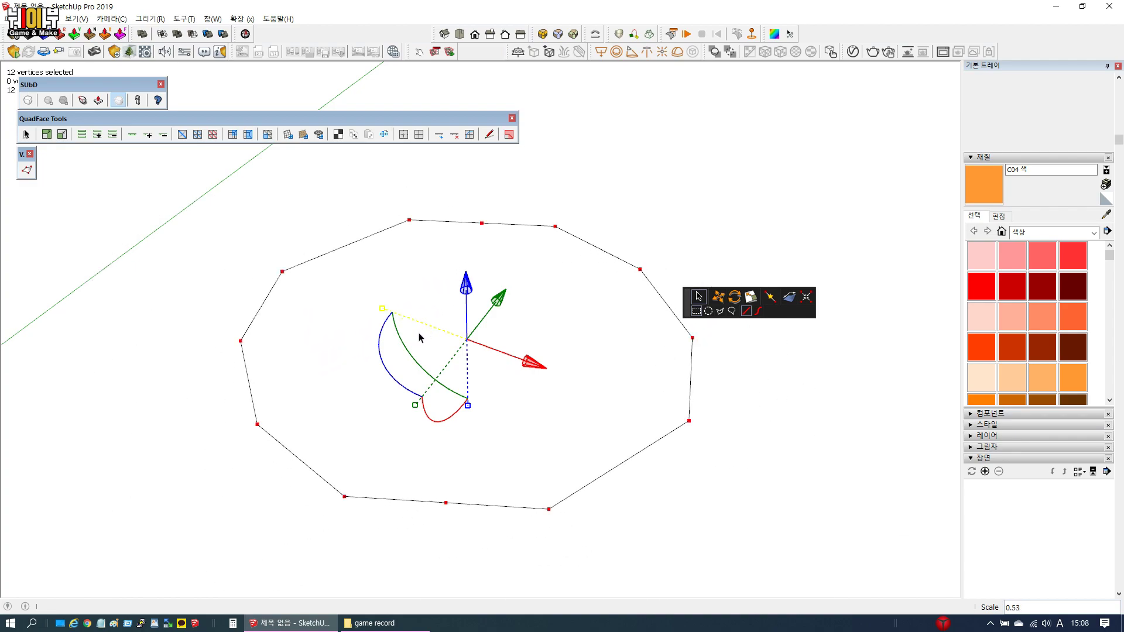
# Extrude the selected polygon outline 23.55 mm upward along the blue axis to form a ring of walls
pyautogui.moveTo(394, 403); pyautogui.dragTo(494, 284, button='middle')
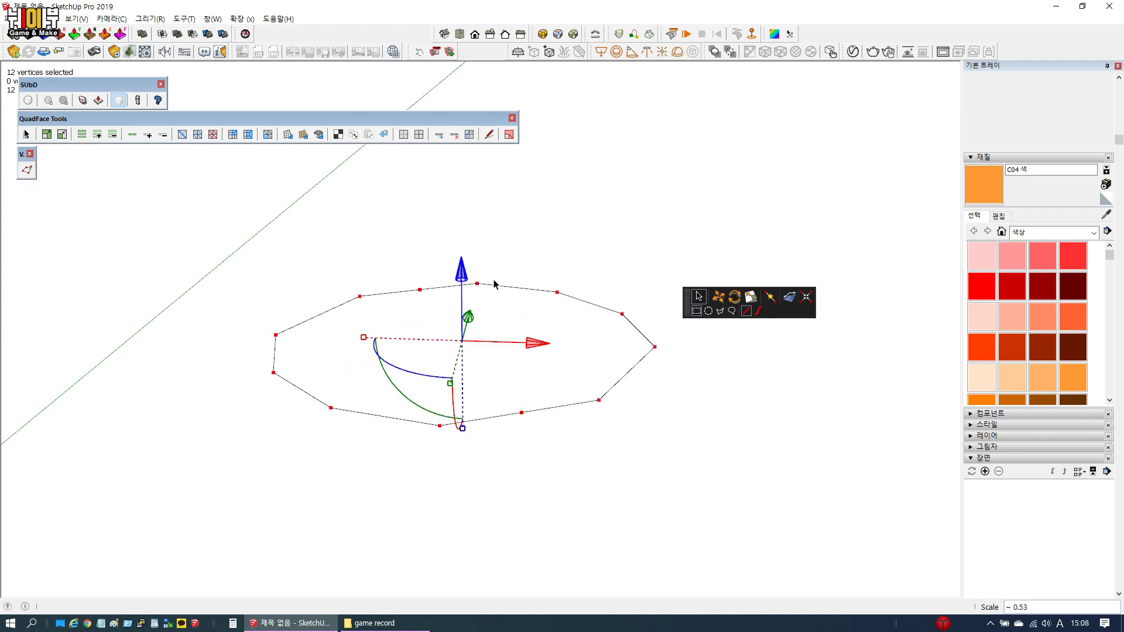
pyautogui.moveTo(465, 398); pyautogui.dragTo(464, 264, button='middle')
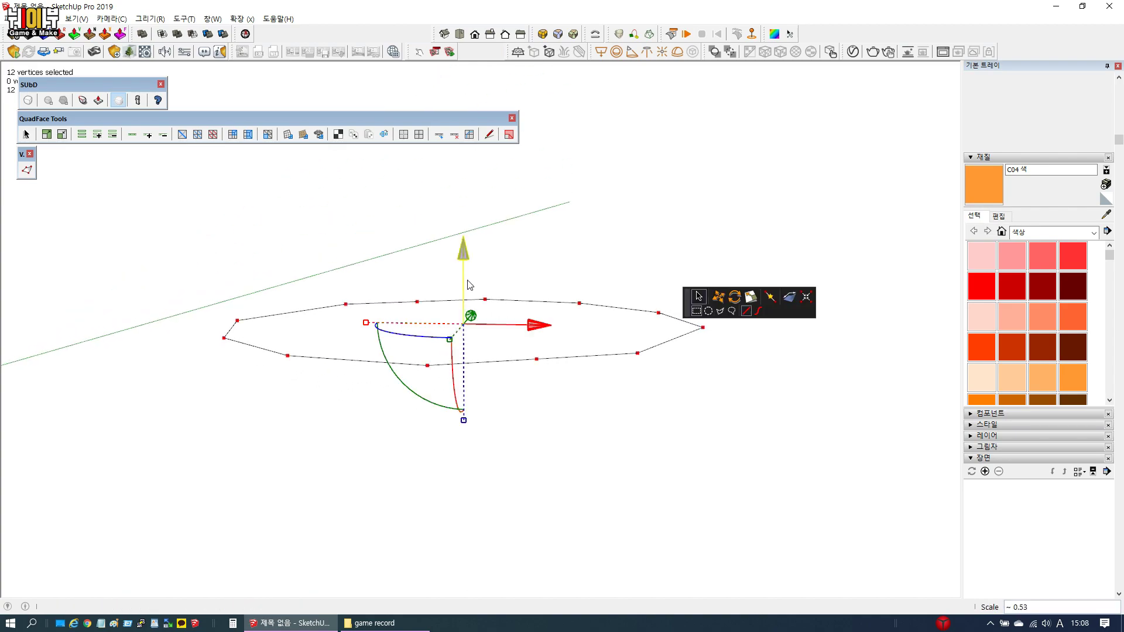
pyautogui.keyDown('ctrl'); pyautogui.moveTo(463, 260); pyautogui.dragTo(462, 184); pyautogui.keyUp('ctrl')
pyautogui.moveTo(462, 184); pyautogui.dragTo(420, 454, button='middle')
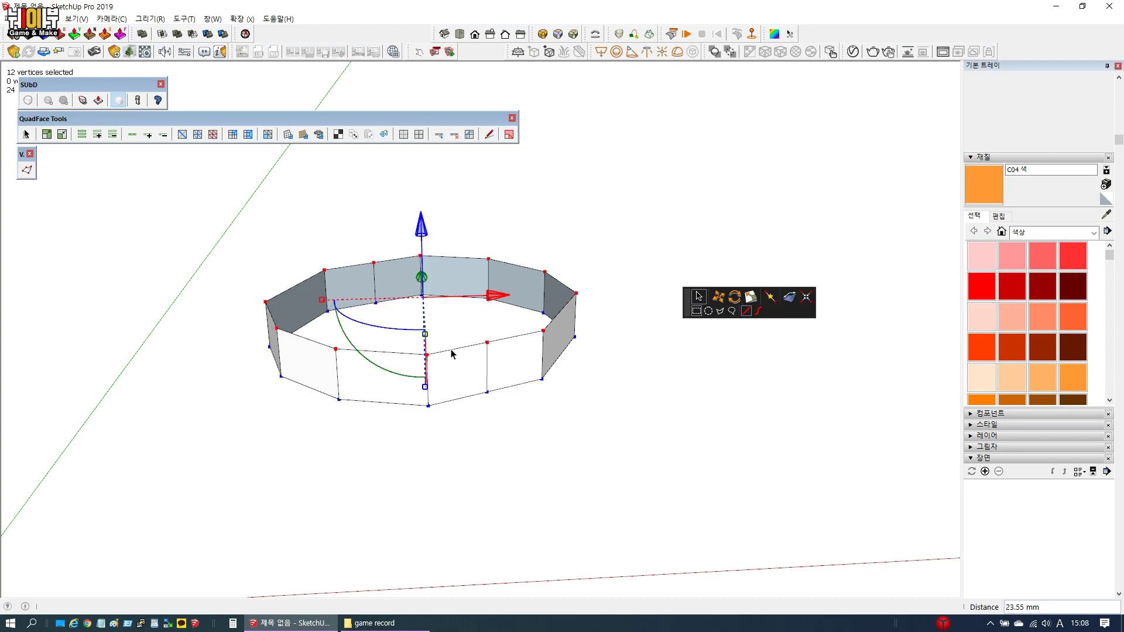
pyautogui.scroll(-3, 451, 353)
pyautogui.moveTo(468, 336); pyautogui.dragTo(487, 393, button='middle')
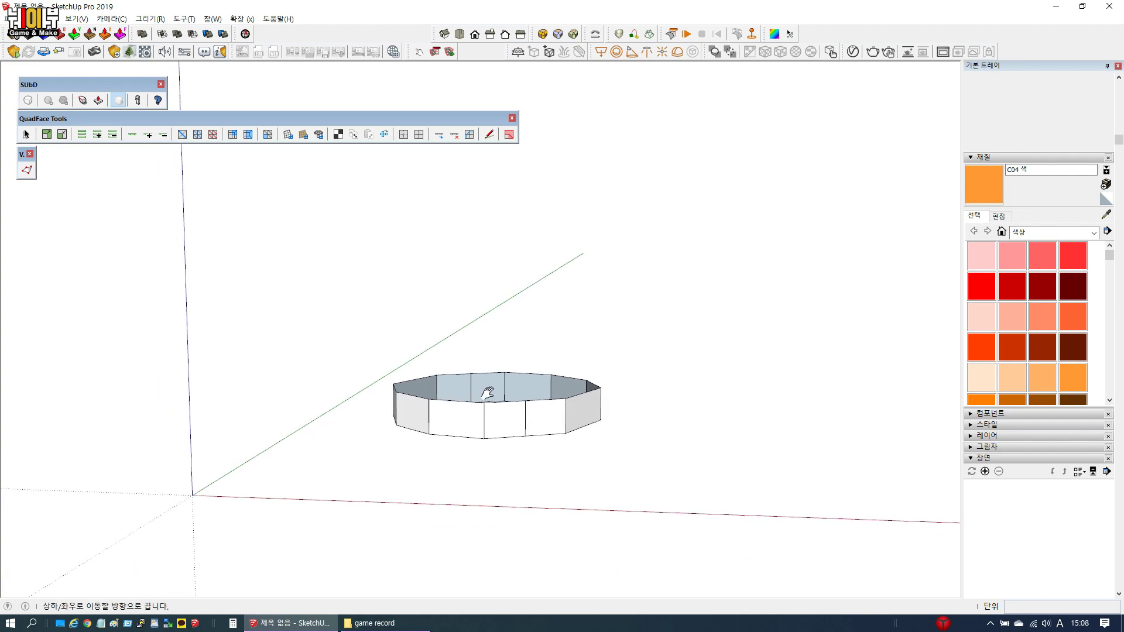
# Narrow the ring's upper edge, extrude a wider rim above it scaled by 1.86, and tilt the rim about 21.1 degrees
pyautogui.scroll(3, 492, 389)
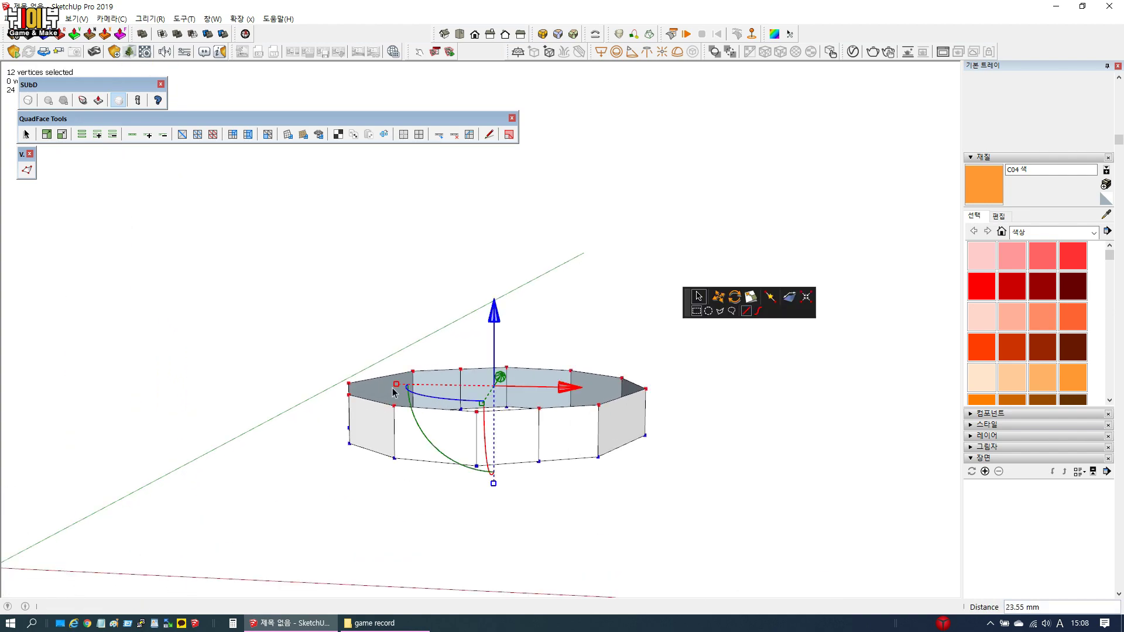
pyautogui.moveTo(397, 385); pyautogui.dragTo(320, 266)
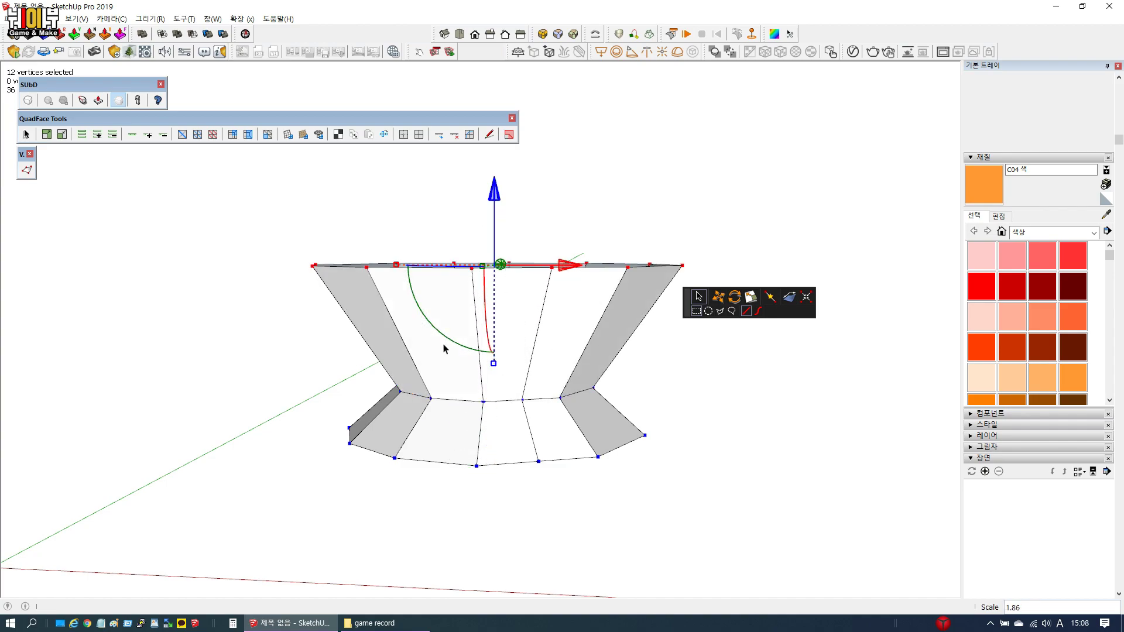
pyautogui.moveTo(453, 346); pyautogui.dragTo(502, 217)
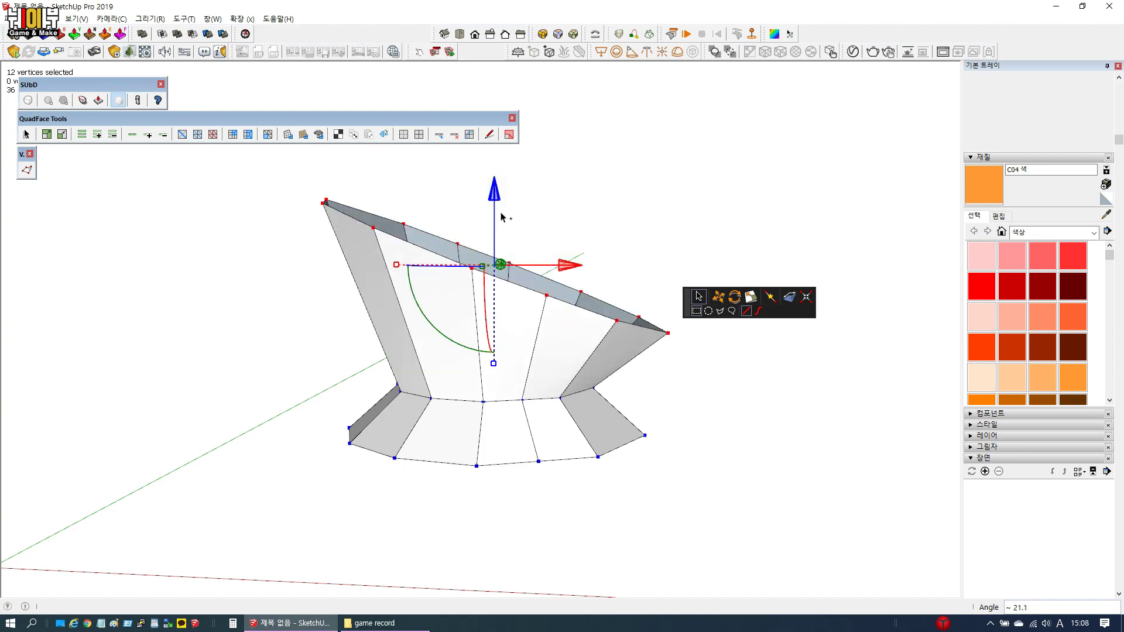
# Extrude the tilted rim 34.45 mm along the red axis, raise it 23.33 mm and scale it inward
pyautogui.moveTo(560, 258); pyautogui.dragTo(633, 264)
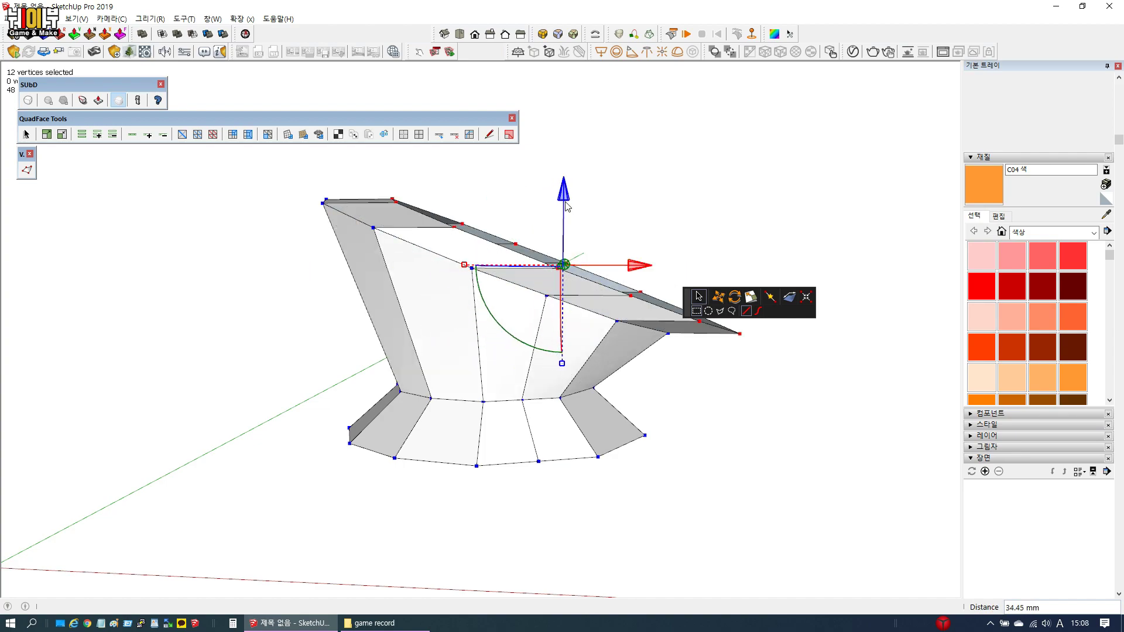
pyautogui.moveTo(566, 201); pyautogui.dragTo(565, 157)
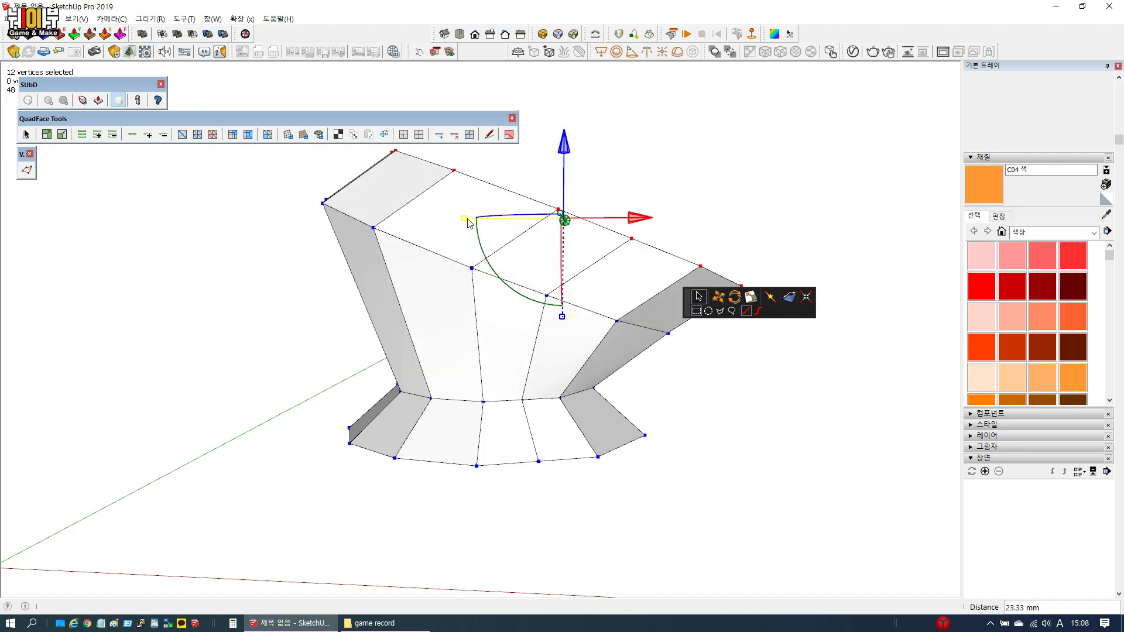
pyautogui.moveTo(467, 224); pyautogui.dragTo(565, 317)
pyautogui.moveTo(565, 316); pyautogui.dragTo(491, 342, button='middle')
# Extrude the narrowed rim along the red axis, widen it by about 1.87 and raise it, then clear the vertex selection
pyautogui.moveTo(582, 226); pyautogui.dragTo(703, 230)
pyautogui.moveTo(595, 225); pyautogui.dragTo(652, 240)
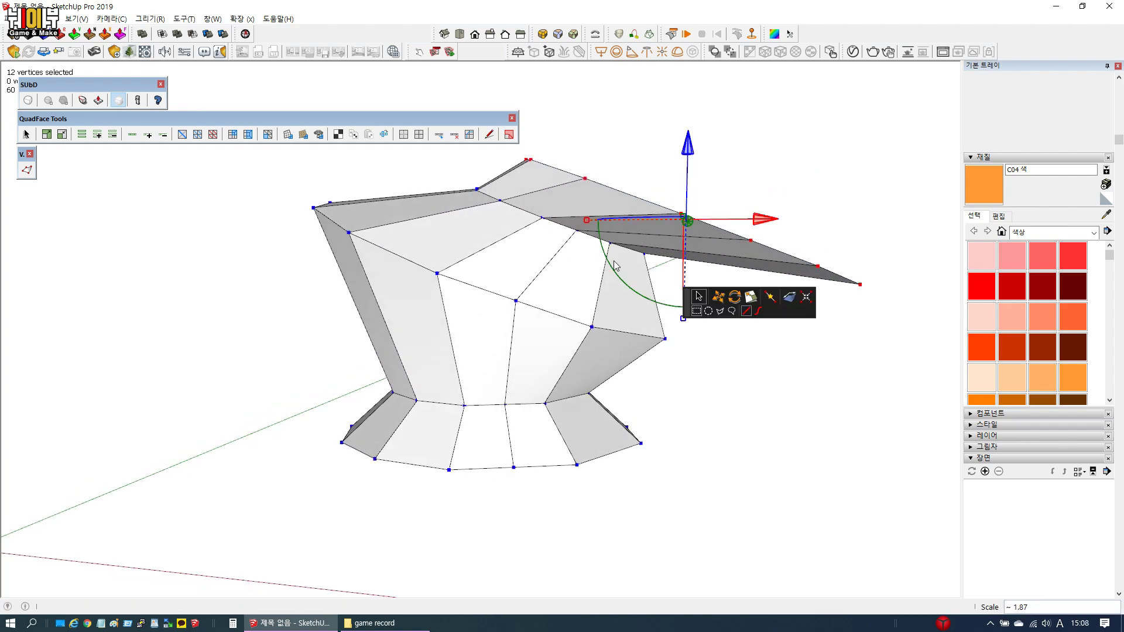
pyautogui.moveTo(687, 143); pyautogui.dragTo(691, 79)
pyautogui.moveTo(769, 142); pyautogui.dragTo(717, 137)
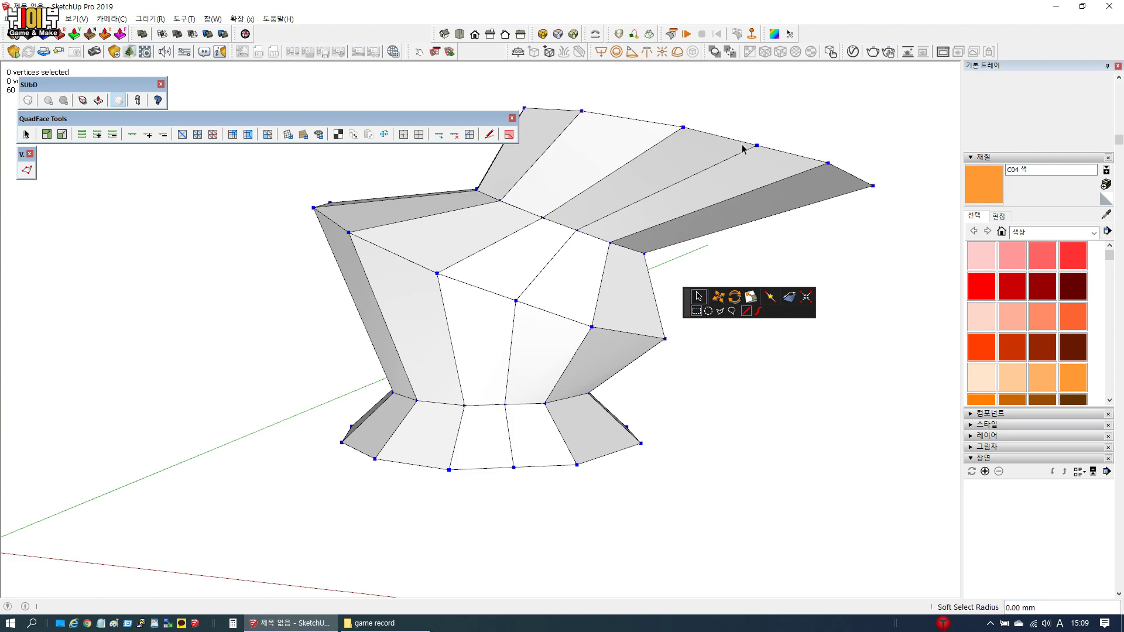
# Leave vertex editing and examine the extruded vase-like shape from all sides
pyautogui.press('space')
pyautogui.moveTo(439, 313); pyautogui.dragTo(494, 437, button='middle')
pyautogui.moveTo(682, 406)
pyautogui.mouseDown(button='middle')
pyautogui.moveTo(283, 409)
pyautogui.moveTo(278, 312)
pyautogui.moveTo(550, 332)
pyautogui.mouseUp(button='middle')
pyautogui.scroll(6, 443, 289)
pyautogui.moveTo(459, 321)
pyautogui.mouseDown(button='middle')
pyautogui.moveTo(464, 329)
pyautogui.moveTo(265, 315)
pyautogui.moveTo(757, 316)
pyautogui.moveTo(115, 396)
pyautogui.mouseUp(button='middle')
pyautogui.scroll(-5, 372, 321)
pyautogui.moveTo(499, 324); pyautogui.dragTo(164, 343, button='middle')
pyautogui.scroll(3, 464, 251)
pyautogui.moveTo(464, 252)
pyautogui.mouseDown(button='middle')
pyautogui.moveTo(394, 334)
pyautogui.moveTo(449, 289)
pyautogui.moveTo(308, 372)
pyautogui.moveTo(582, 271)
pyautogui.moveTo(796, 304)
pyautogui.moveTo(725, 372)
pyautogui.moveTo(514, 359)
pyautogui.moveTo(753, 396)
pyautogui.moveTo(477, 366)
pyautogui.moveTo(599, 361)
pyautogui.mouseUp(button='middle')
pyautogui.moveTo(462, 319); pyautogui.dragTo(632, 314, button='middle')
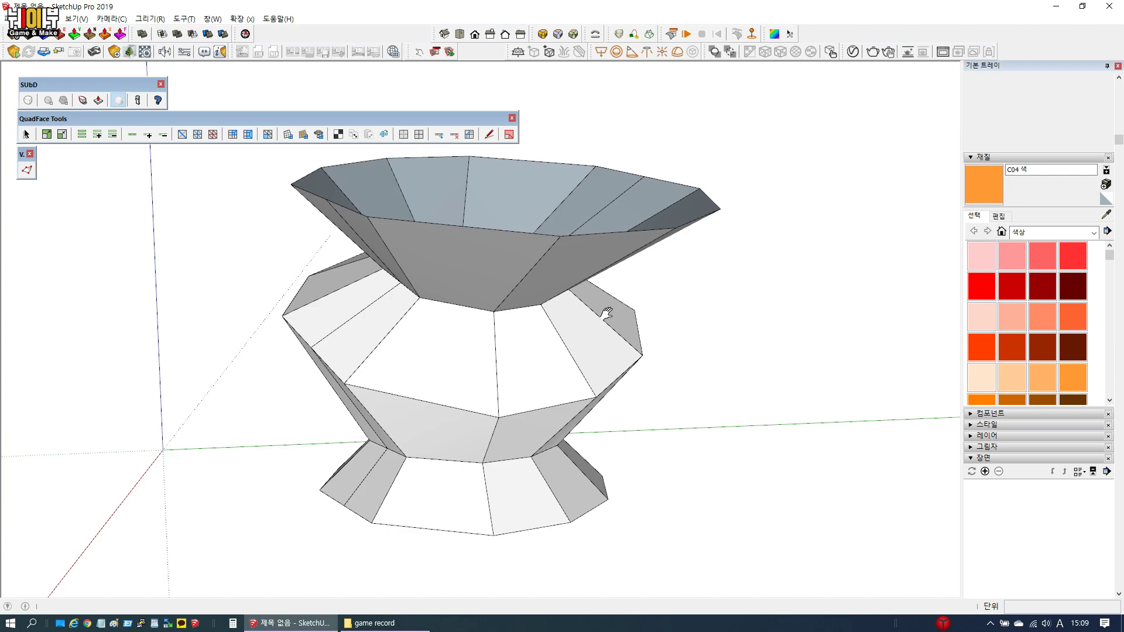
pyautogui.moveTo(380, 297); pyautogui.dragTo(595, 341, button='middle')
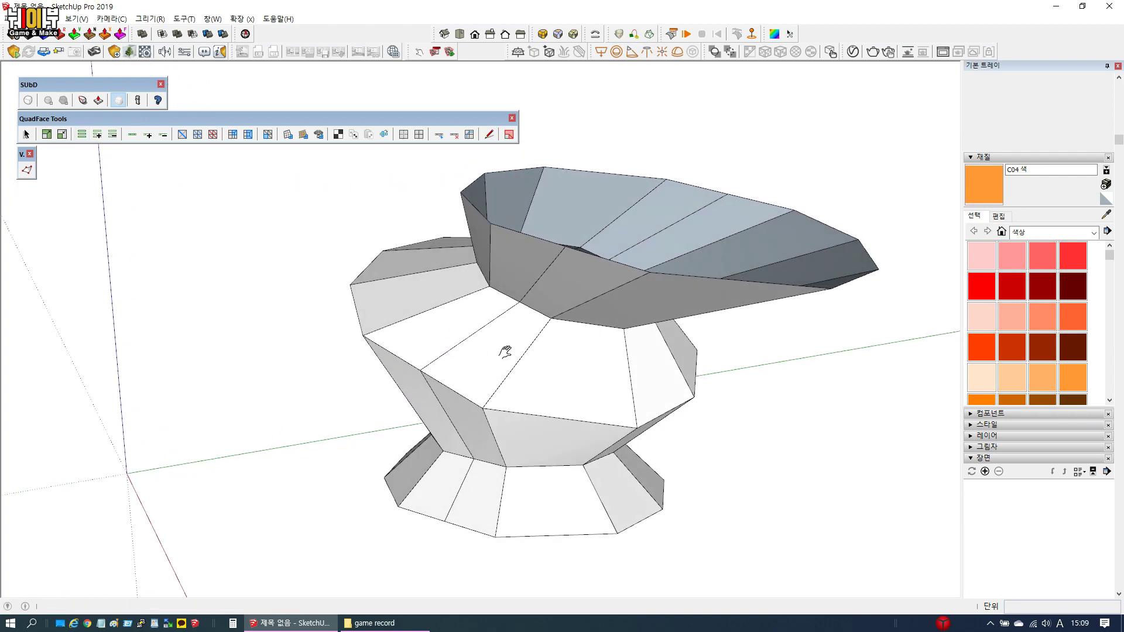
# Select individual edges and quad faces on the sloping shoulder below the upper rim, ending with one shoulder face
pyautogui.press('space')
pyautogui.click(513, 372)
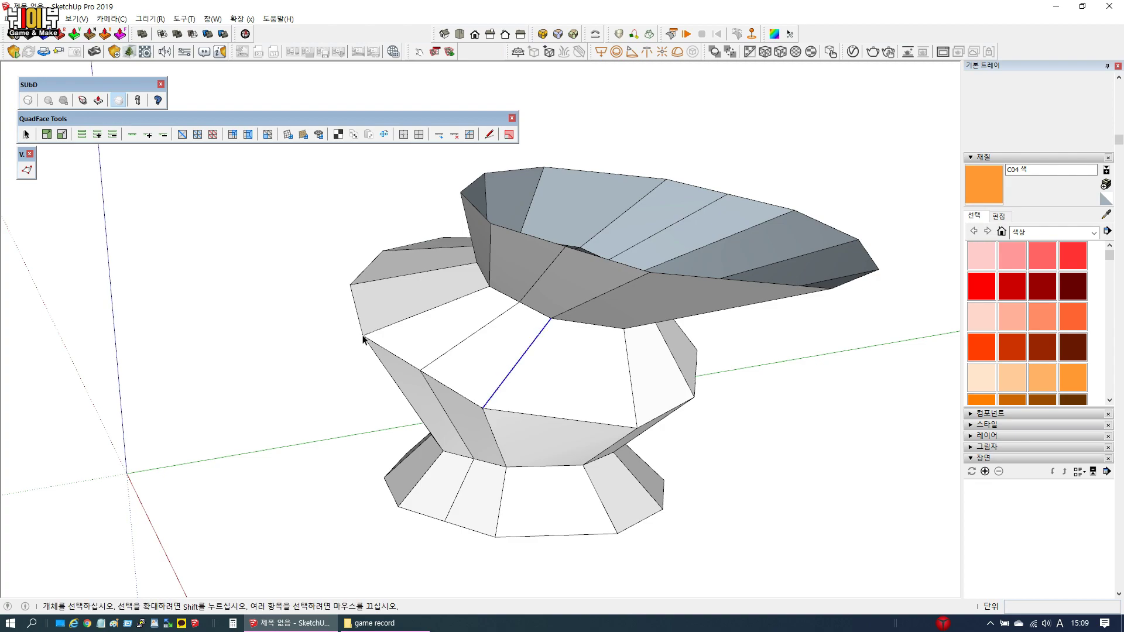
pyautogui.moveTo(513, 373); pyautogui.dragTo(545, 326, button='middle')
pyautogui.click(537, 360)
pyautogui.click(459, 315)
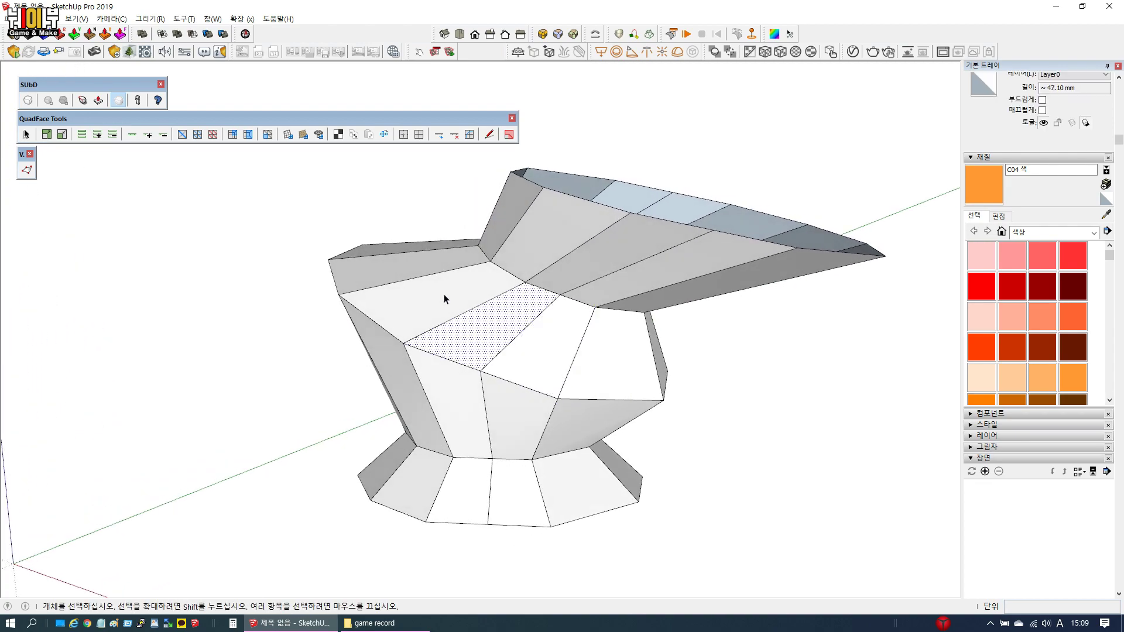
pyautogui.click(444, 299)
pyautogui.click(444, 300)
pyautogui.moveTo(445, 300); pyautogui.dragTo(360, 327, button='middle')
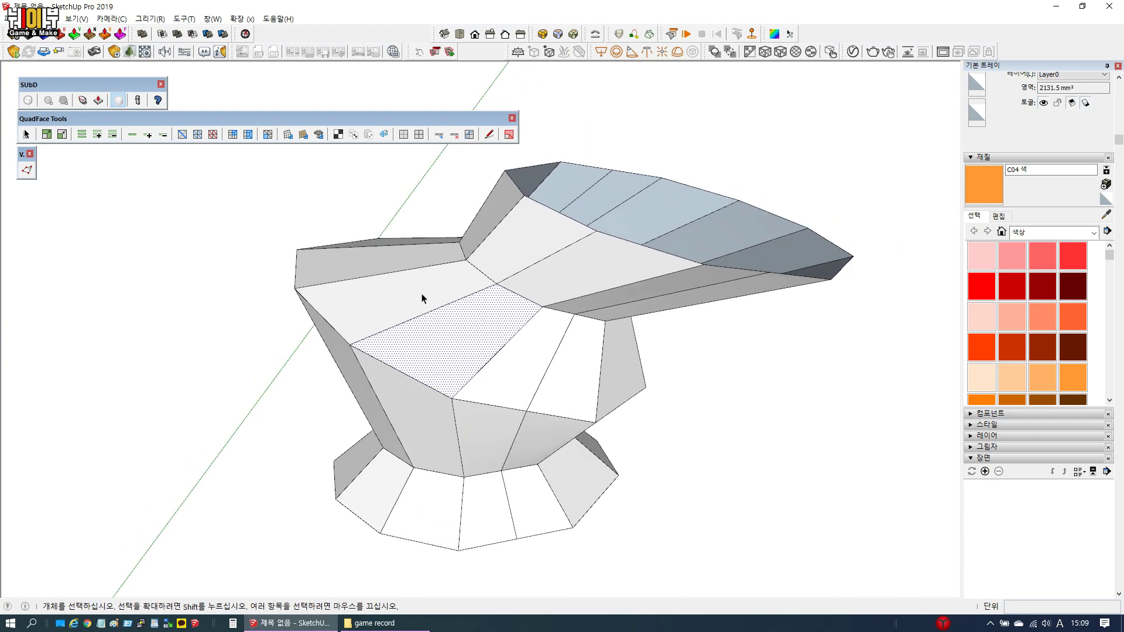
pyautogui.scroll(3, 339, 257)
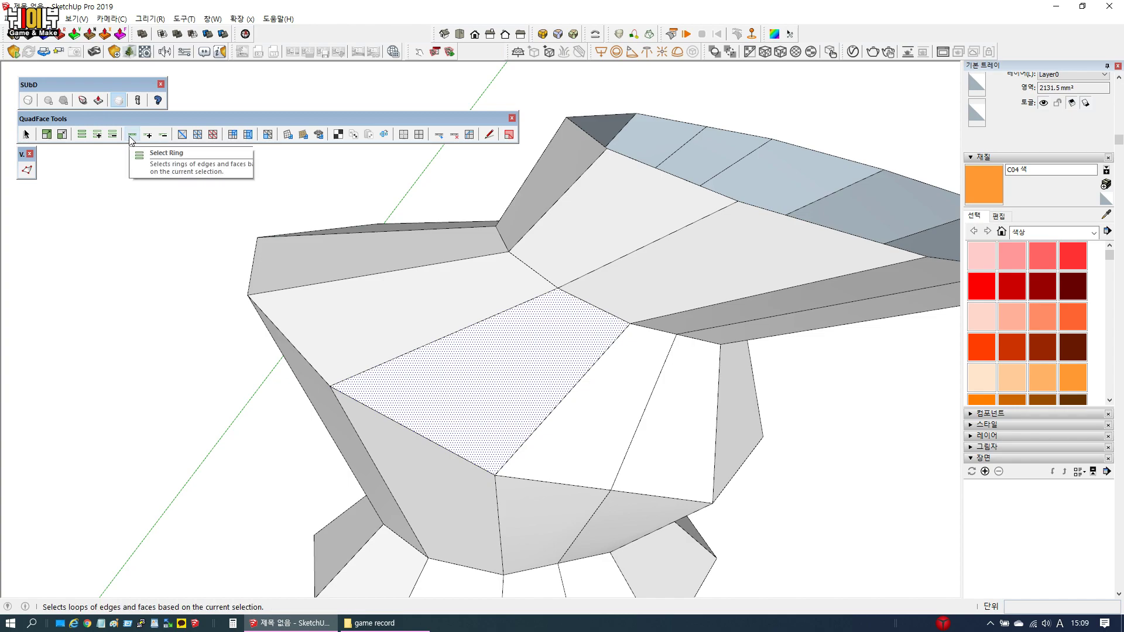
pyautogui.moveTo(175, 199); pyautogui.dragTo(392, 316, button='middle')
# Select single shoulder edges, then incrementally expand the ring selection from one of them to the neighbouring parallel edges
pyautogui.click(449, 329)
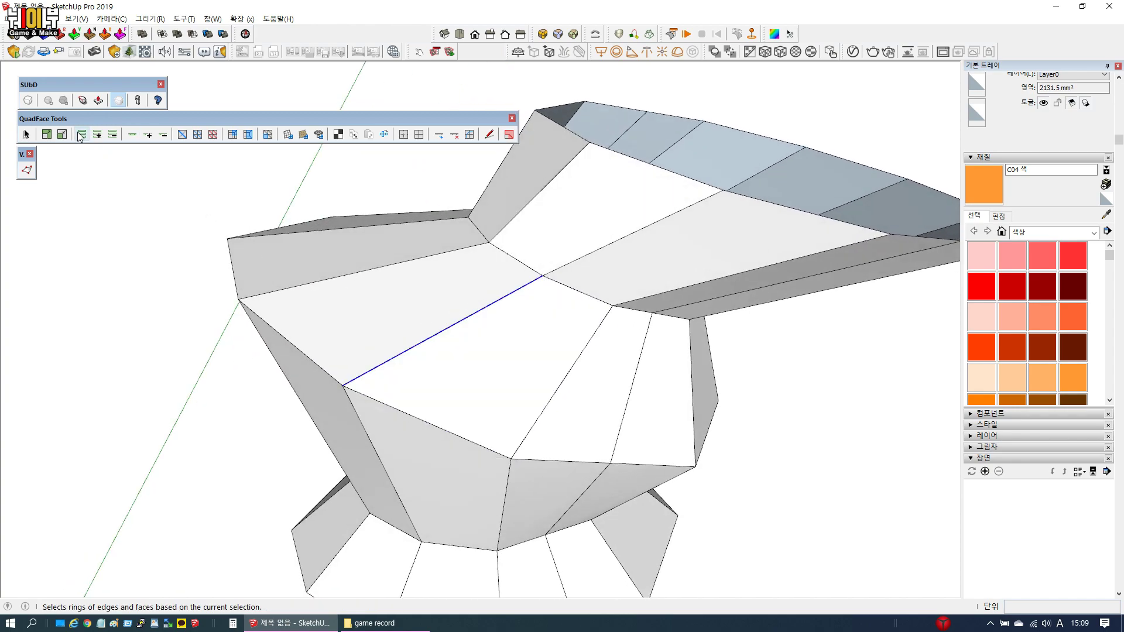
pyautogui.scroll(2, 465, 305)
pyautogui.scroll(1, 465, 305)
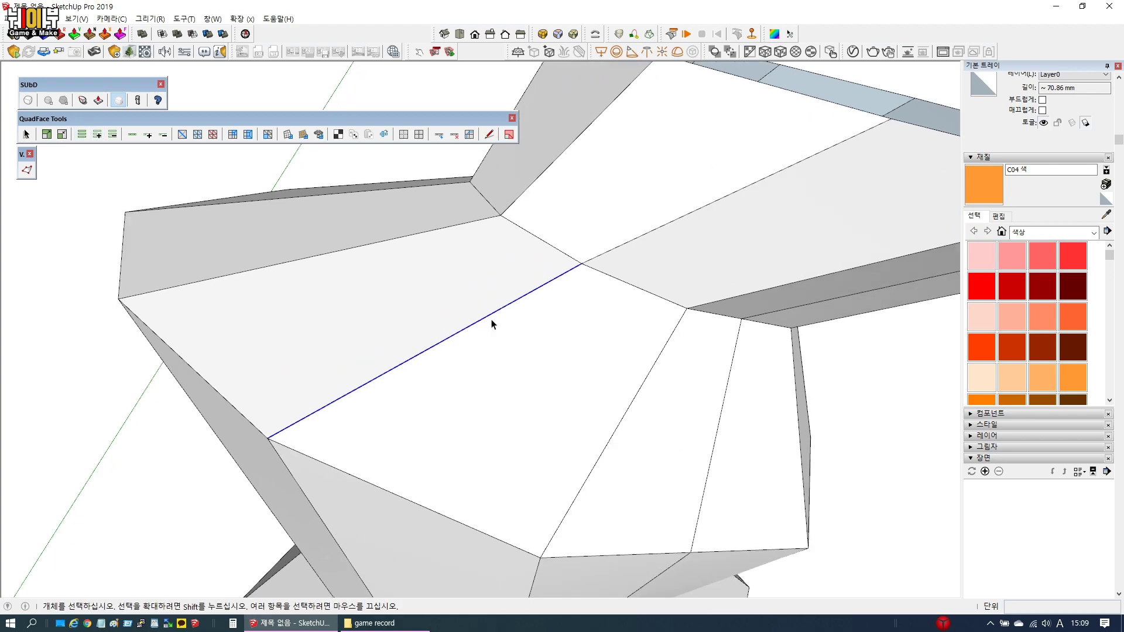
pyautogui.click(642, 386)
pyautogui.click(479, 323)
pyautogui.click(380, 243)
pyautogui.click(98, 137)
pyautogui.moveTo(293, 246); pyautogui.dragTo(233, 218, button='middle')
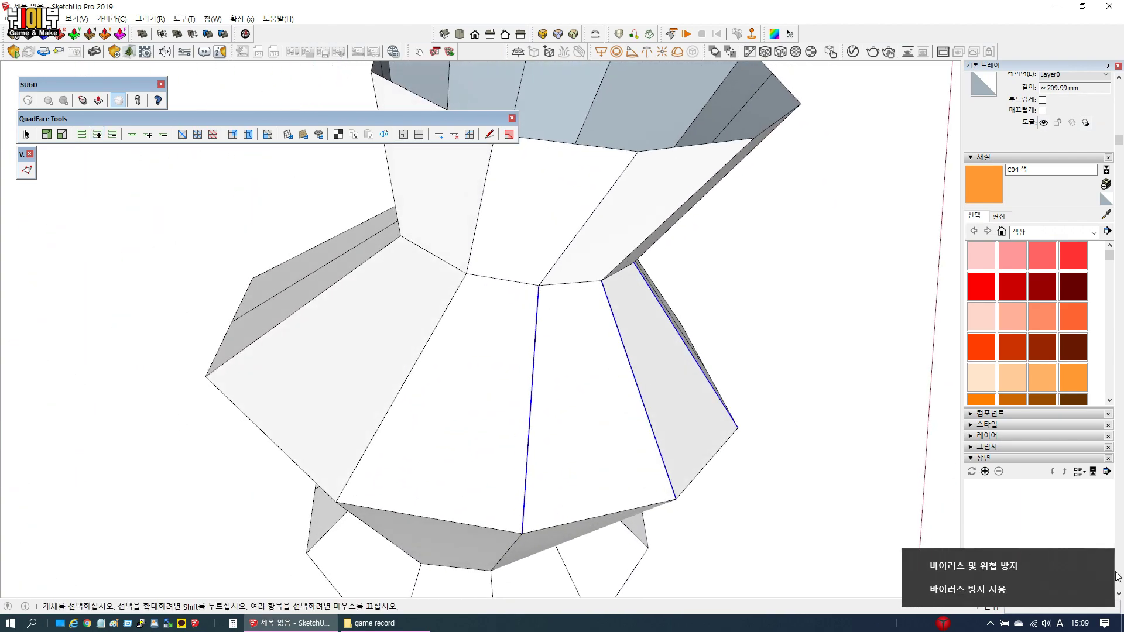
pyautogui.click(99, 138)
pyautogui.moveTo(251, 283); pyautogui.dragTo(84, 184, button='middle')
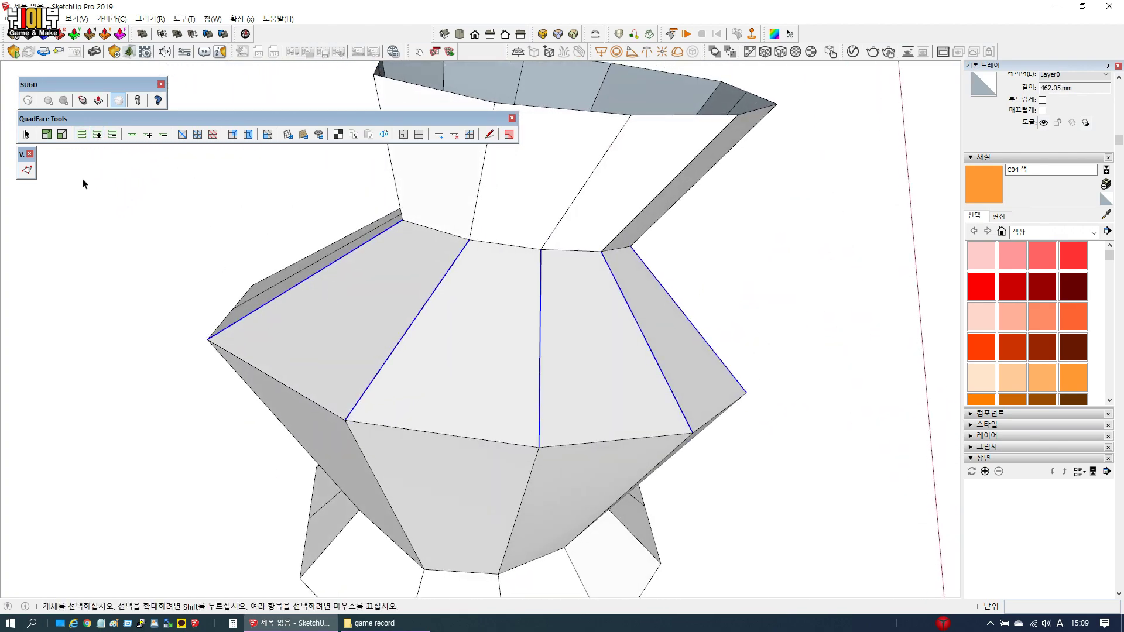
# Shrink the ring selection by one increment, then select the complete ring of edges around the shoulder
pyautogui.click(113, 143)
pyautogui.moveTo(618, 376); pyautogui.dragTo(440, 326, button='middle')
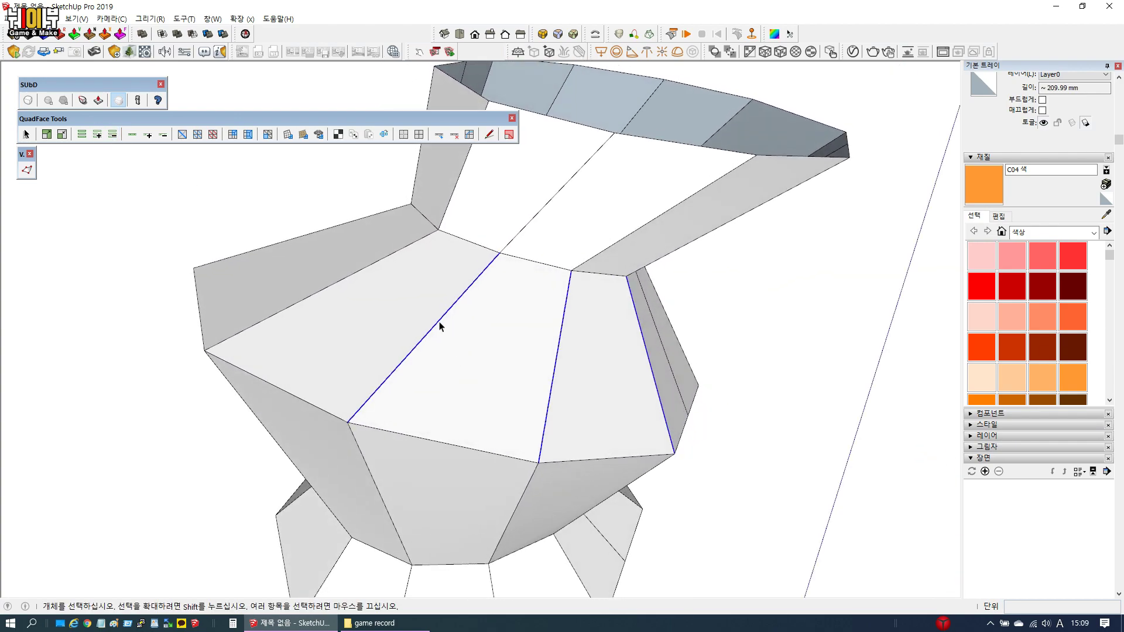
pyautogui.click(88, 140)
pyautogui.moveTo(121, 429); pyautogui.dragTo(449, 348, button='middle')
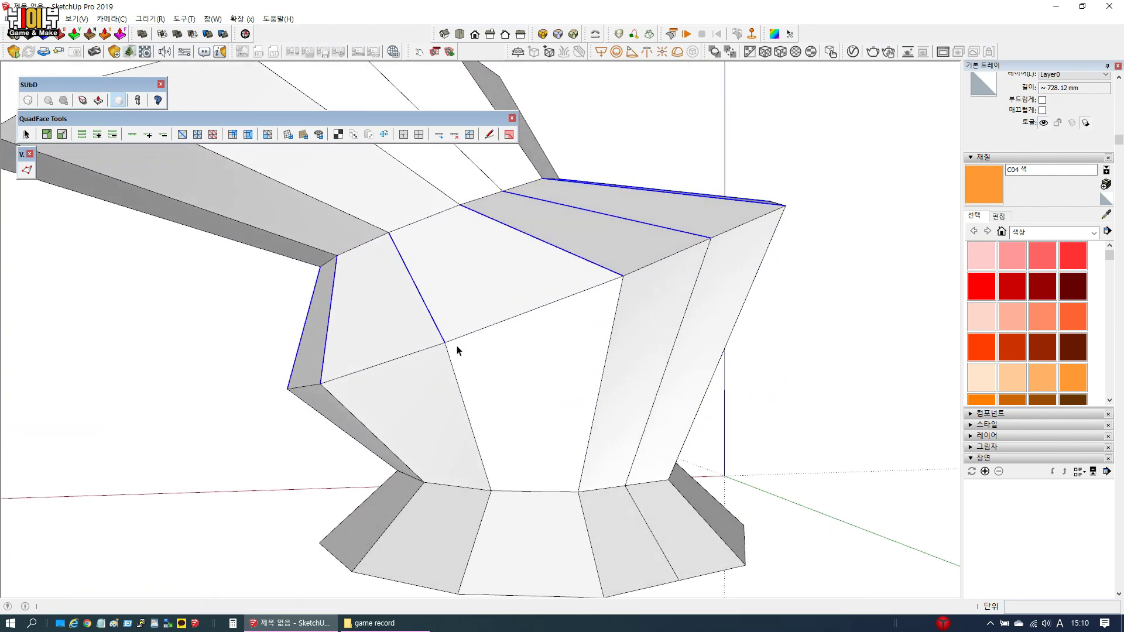
# Select one edge along the body's widest contour, expand its loop selection incrementally and shrink it back one increment
pyautogui.click(477, 329)
pyautogui.click(481, 329)
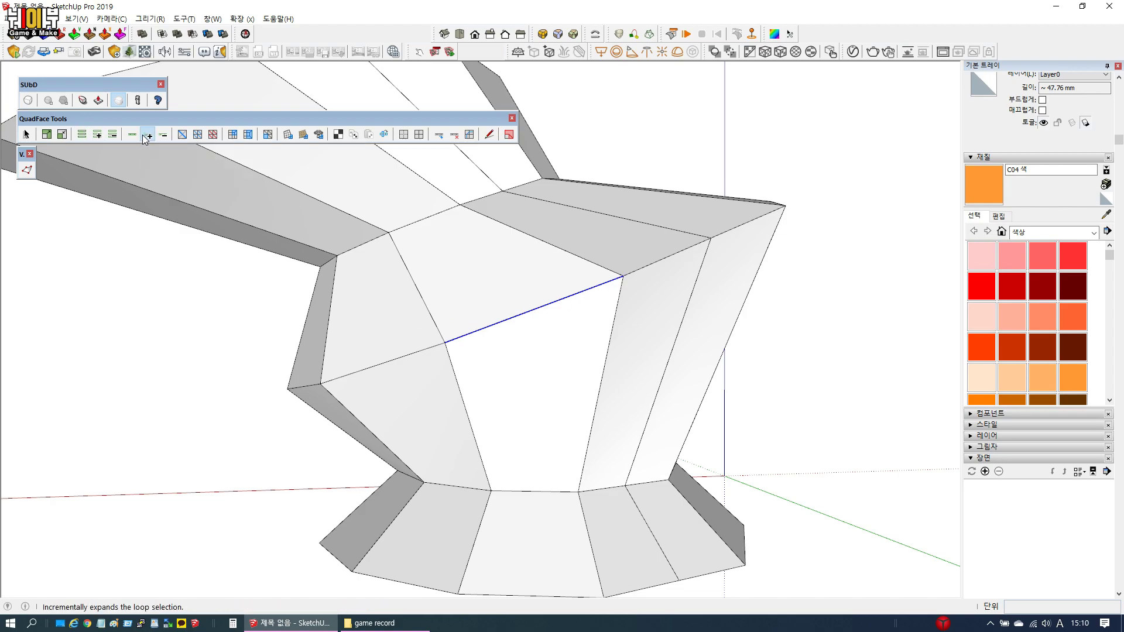
pyautogui.moveTo(649, 287); pyautogui.dragTo(281, 398, button='middle')
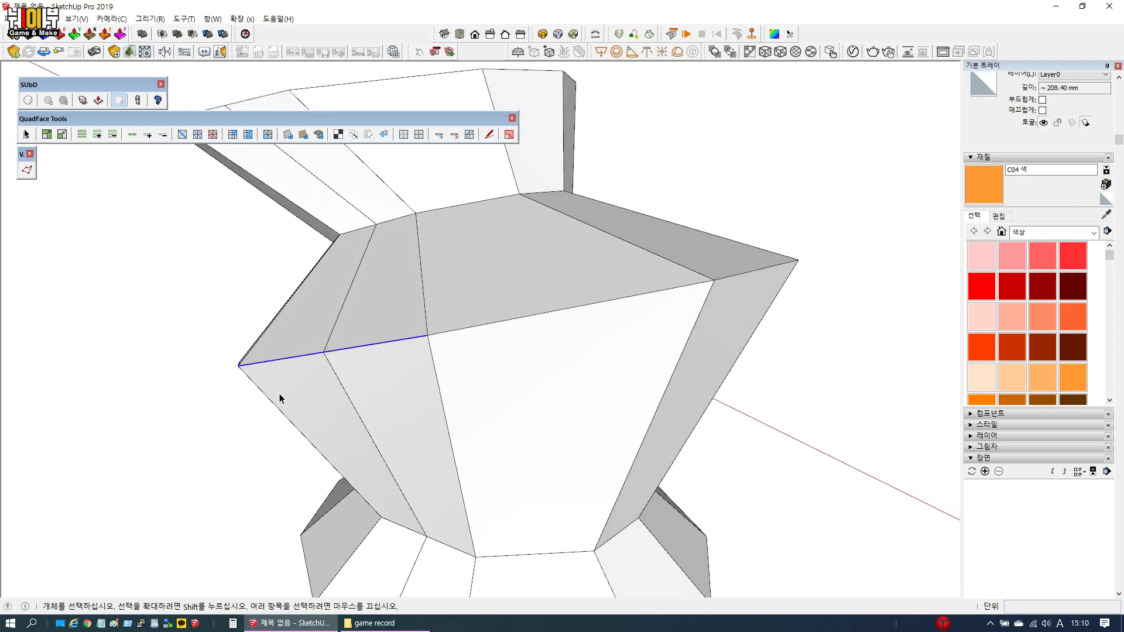
pyautogui.click(148, 137)
pyautogui.moveTo(670, 313); pyautogui.dragTo(413, 323, button='middle')
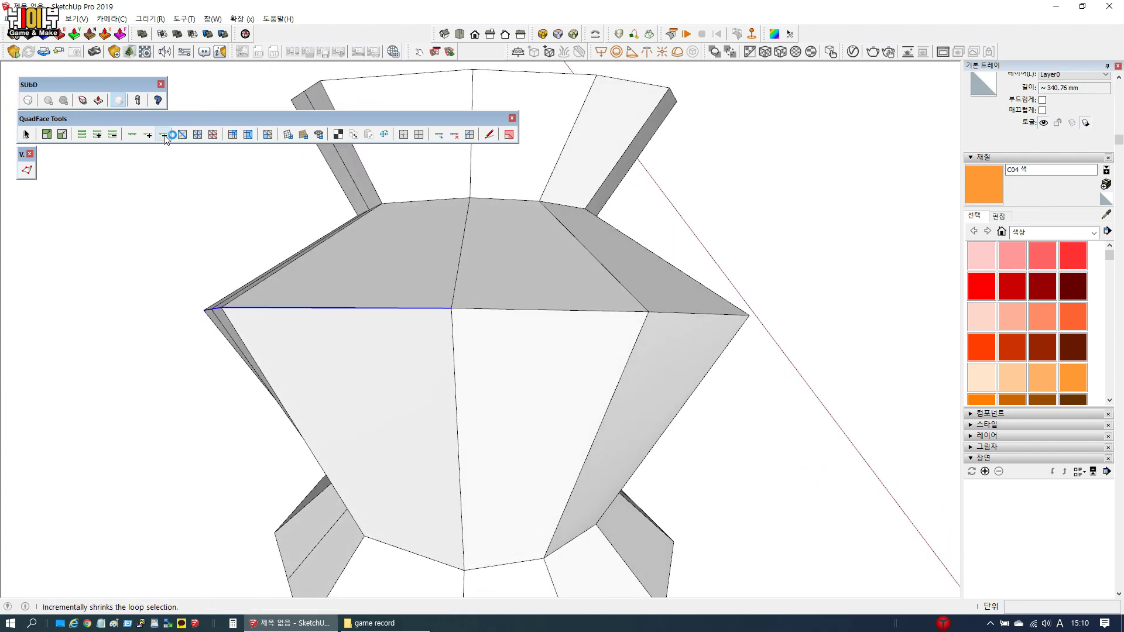
pyautogui.click(165, 139)
pyautogui.moveTo(369, 272); pyautogui.dragTo(666, 305, button='middle')
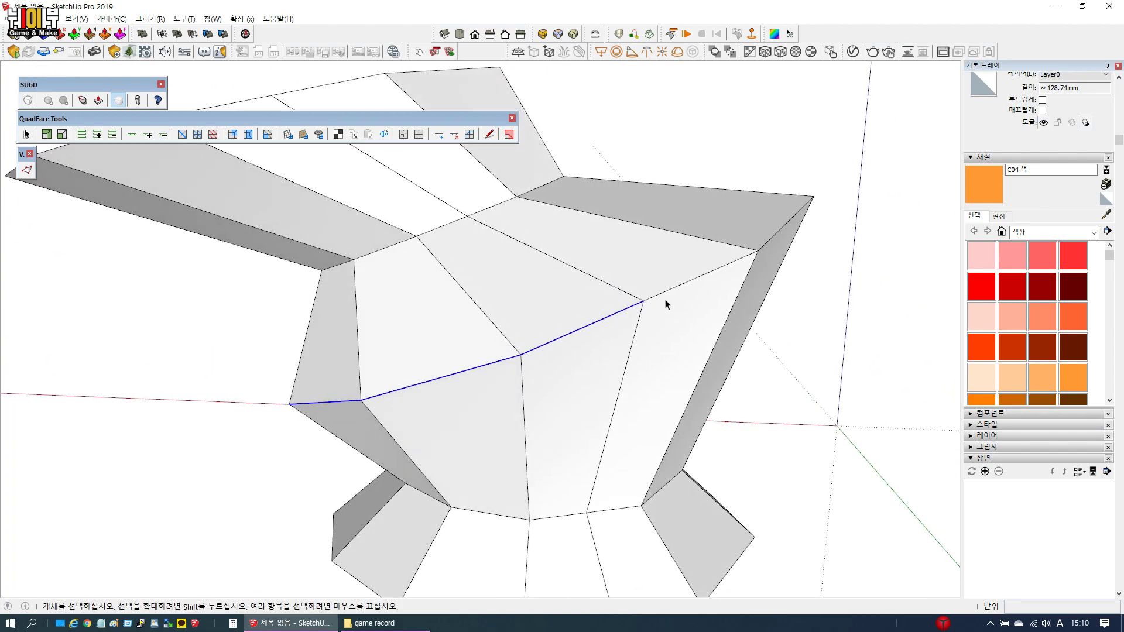
# Select the entire edge loop around the widest part of the body
pyautogui.click(132, 134)
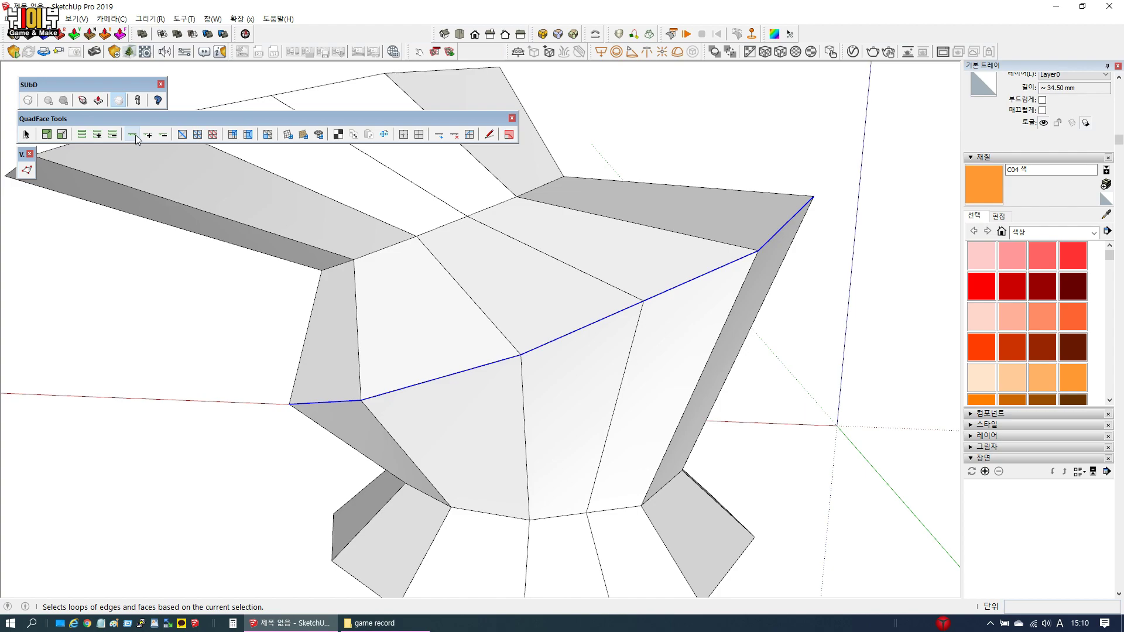
pyautogui.moveTo(338, 376); pyautogui.dragTo(478, 303, button='middle')
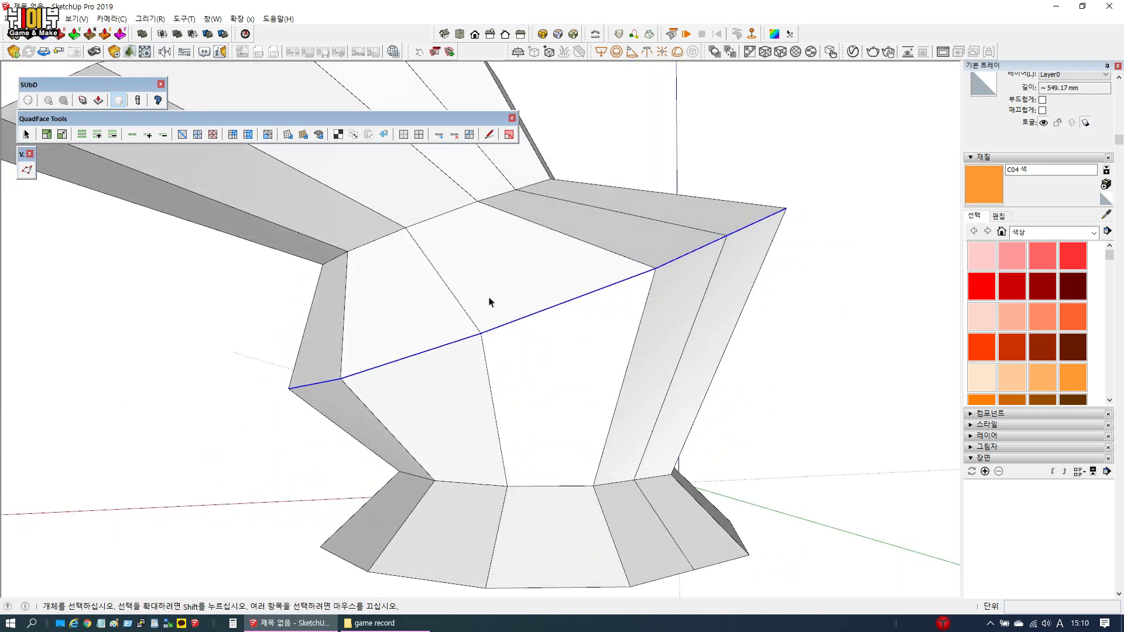
pyautogui.moveTo(661, 284); pyautogui.dragTo(576, 350, button='middle')
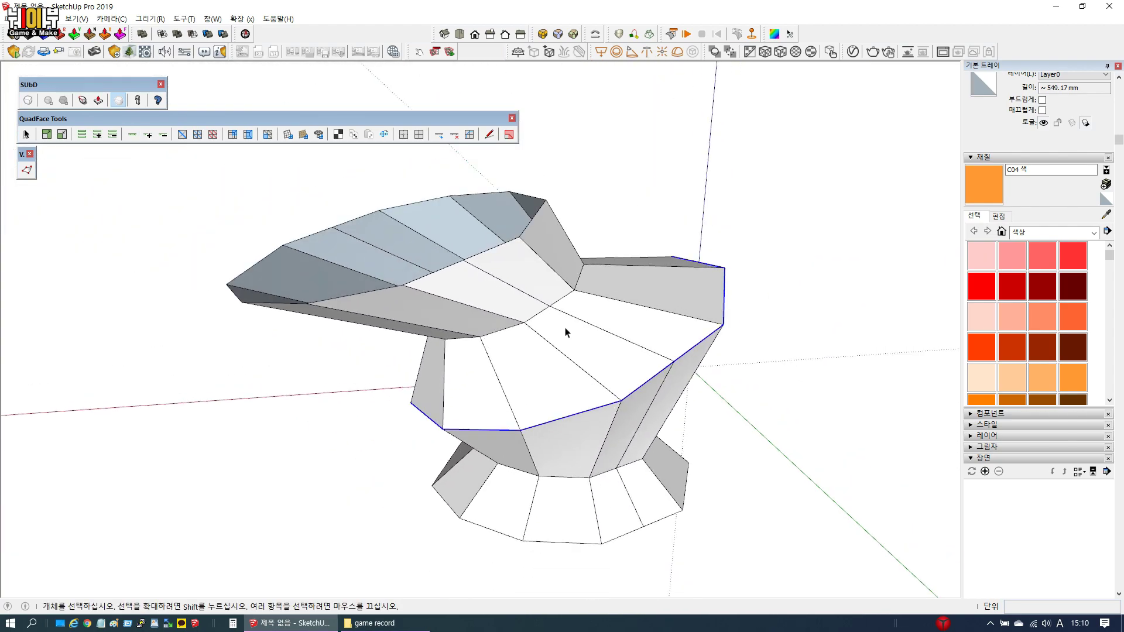
pyautogui.scroll(3, 577, 332)
pyautogui.moveTo(611, 341); pyautogui.dragTo(605, 328, button='middle')
# Insert edge loops through the middle of the shoulder and the flared upper rim, starting from selected edges
pyautogui.click(545, 291)
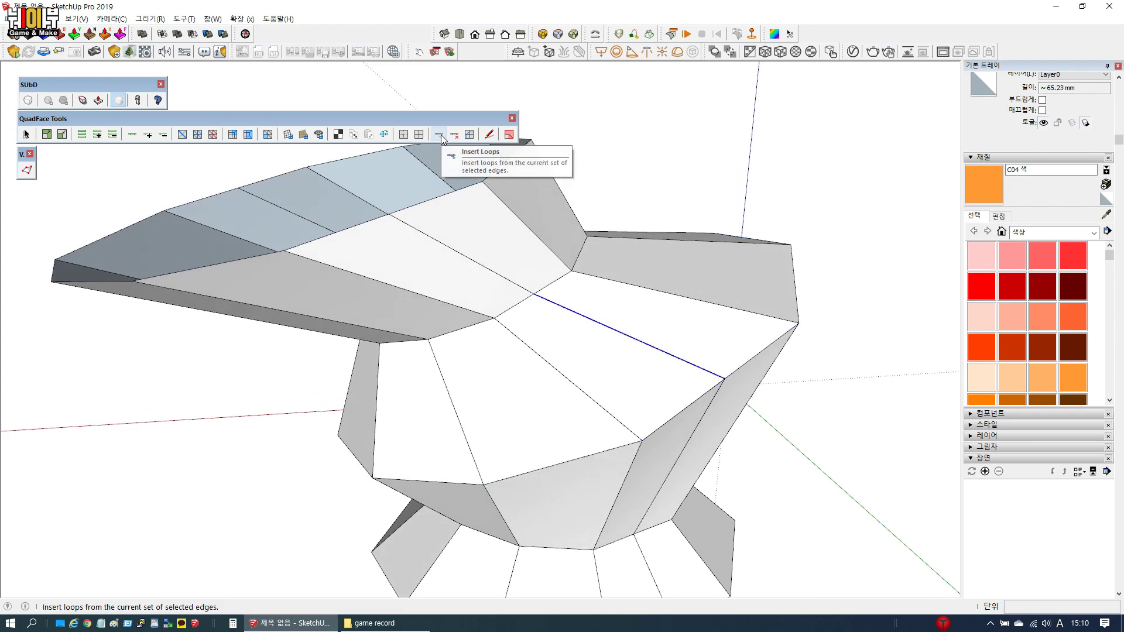
pyautogui.scroll(2, 647, 343)
pyautogui.moveTo(647, 342); pyautogui.dragTo(468, 357, button='middle')
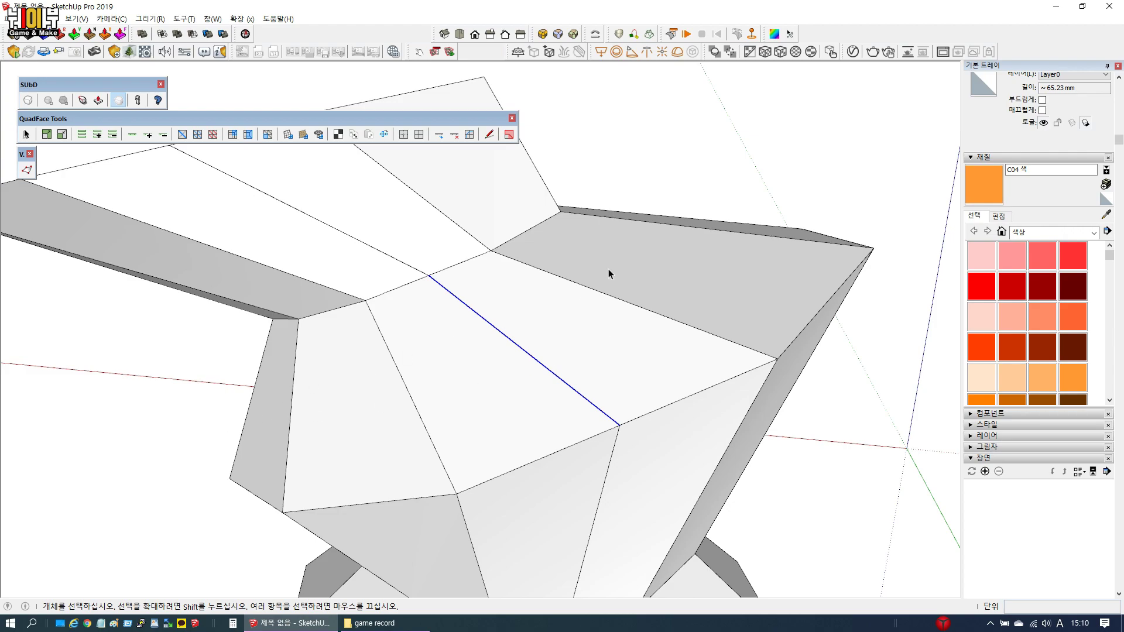
pyautogui.moveTo(515, 375); pyautogui.dragTo(424, 269, button='middle')
pyautogui.click(417, 250)
pyautogui.click(439, 134)
pyautogui.scroll(-3, 465, 414)
pyautogui.moveTo(465, 415)
pyautogui.mouseDown(button='middle')
pyautogui.moveTo(711, 283)
pyautogui.moveTo(458, 411)
pyautogui.mouseUp(button='middle')
pyautogui.click(440, 134)
pyautogui.moveTo(439, 344); pyautogui.dragTo(486, 512, button='middle')
pyautogui.scroll(-4, 486, 513)
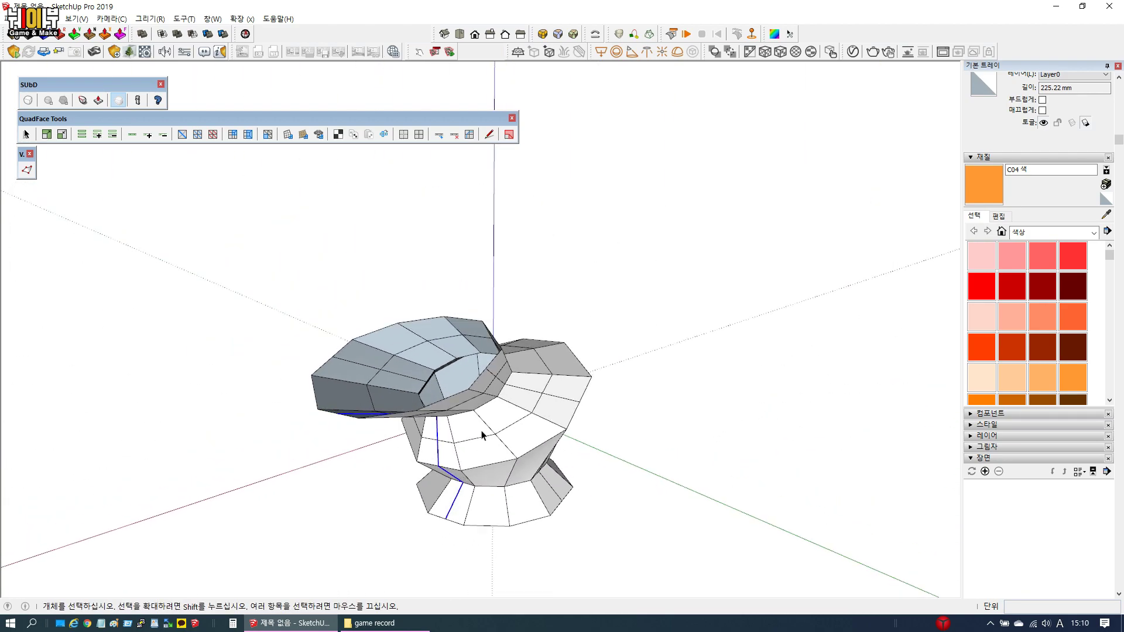
# Group the whole connected vase shape and turn on SUbD subdivision for the group
pyautogui.scroll(6, 483, 428)
pyautogui.scroll(-3, 454, 355)
pyautogui.keyDown('shift'); pyautogui.moveTo(441, 391); pyautogui.dragTo(492, 361, button='middle'); pyautogui.keyUp('shift')
pyautogui.tripleClick(429, 344)
pyautogui.hotkey('ctrl', 'g')
pyautogui.moveTo(432, 344); pyautogui.dragTo(635, 326, button='middle')
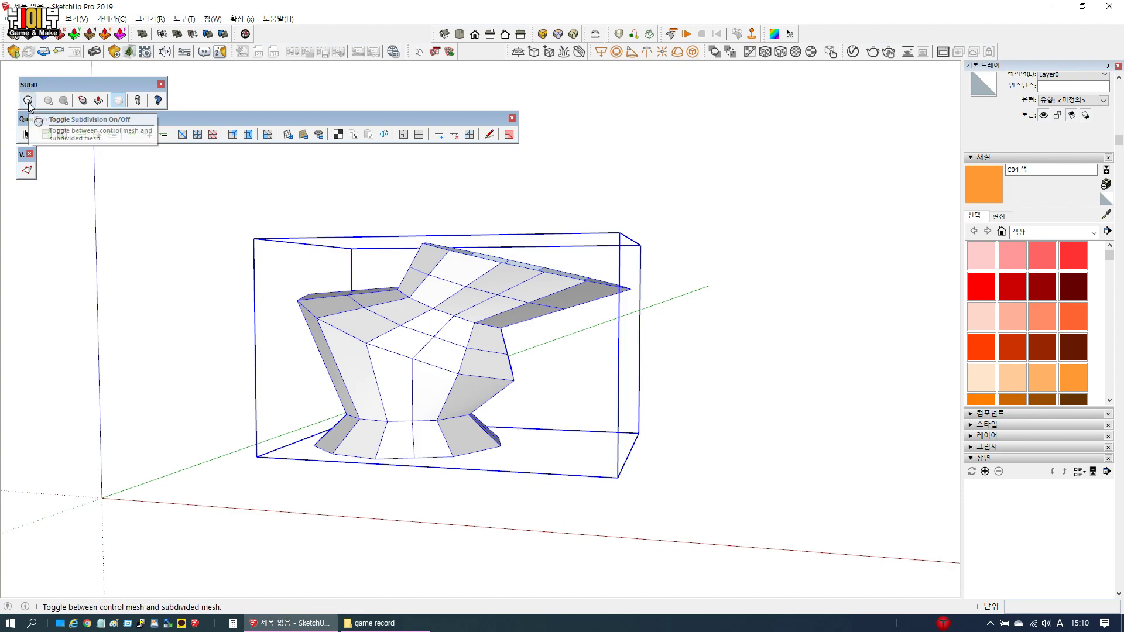
pyautogui.click(28, 101)
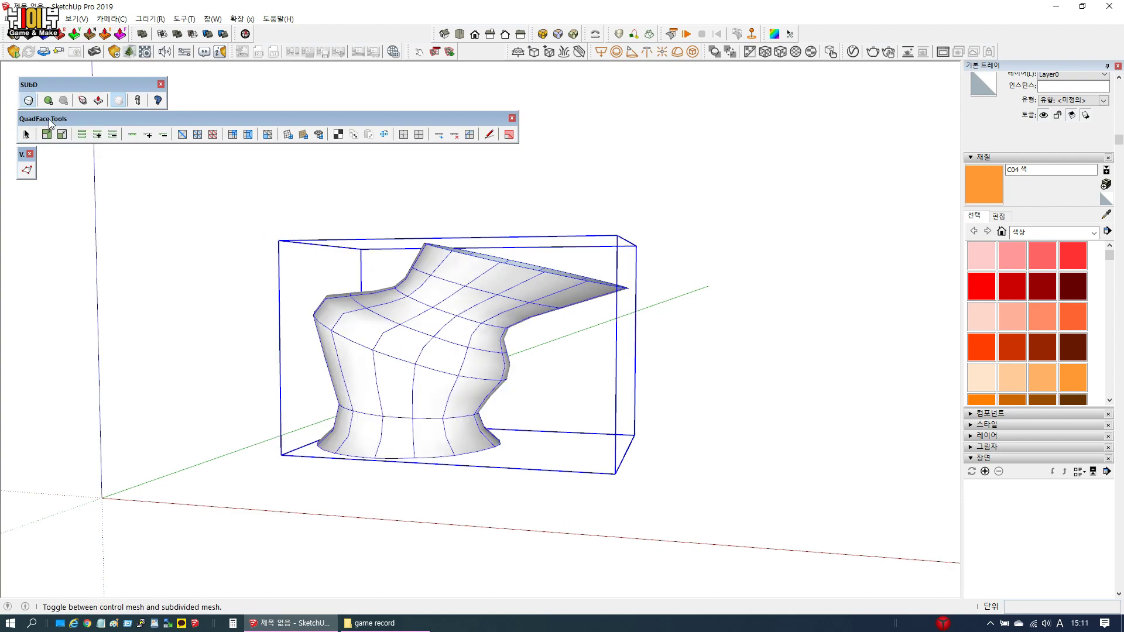
# Examine the subdivided group from several sides and distances, checking its smoothed surface and mesh
pyautogui.scroll(3, 389, 326)
pyautogui.moveTo(389, 327); pyautogui.dragTo(493, 382, button='middle')
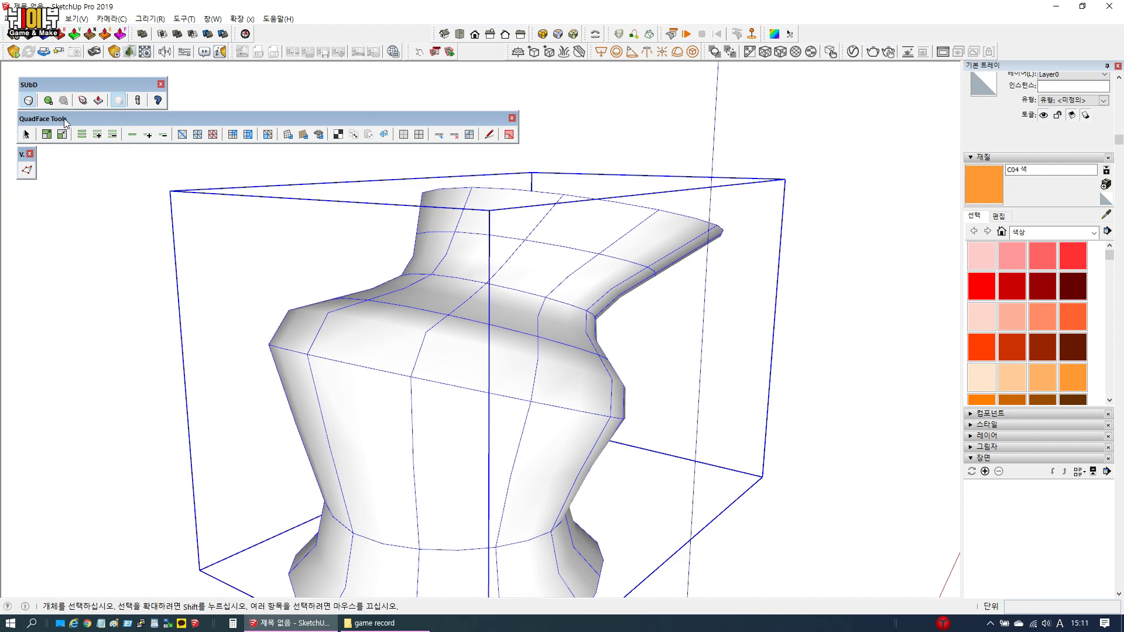
pyautogui.scroll(1, 507, 352)
pyautogui.scroll(-1, 362, 323)
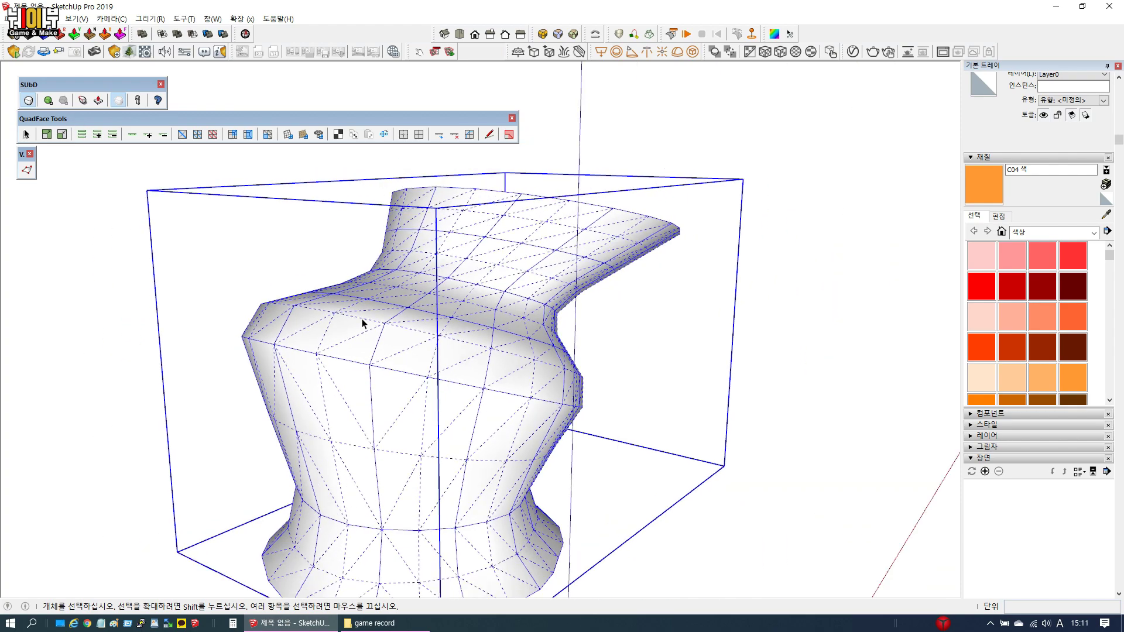
pyautogui.moveTo(362, 323); pyautogui.dragTo(520, 278, button='middle')
pyautogui.moveTo(483, 339); pyautogui.dragTo(377, 262, button='middle')
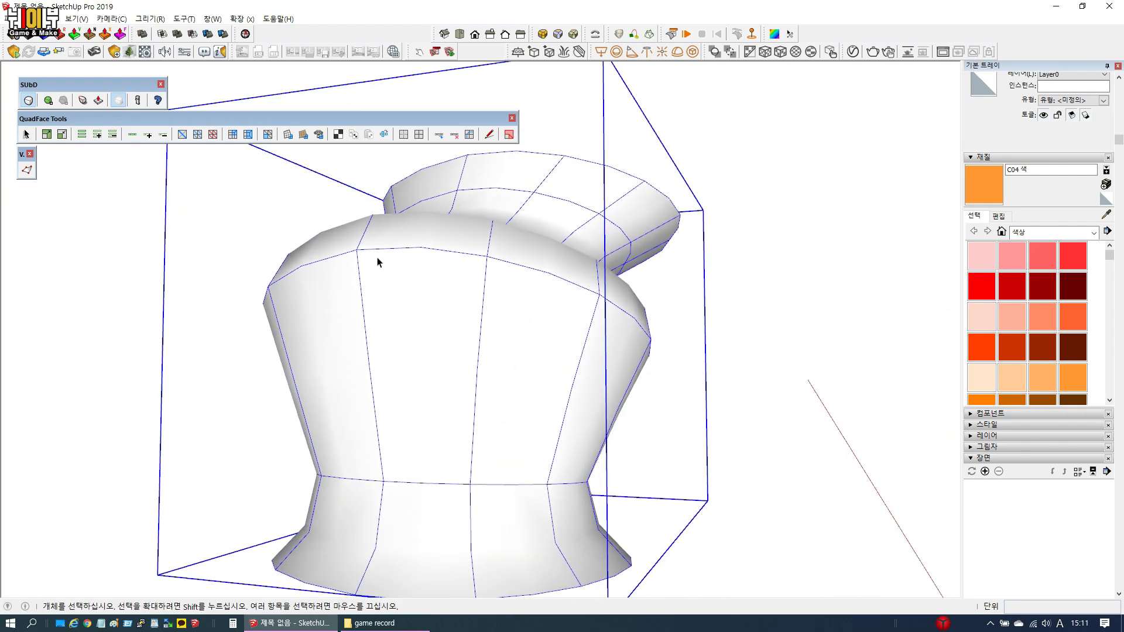
pyautogui.moveTo(431, 429); pyautogui.dragTo(428, 260, button='middle')
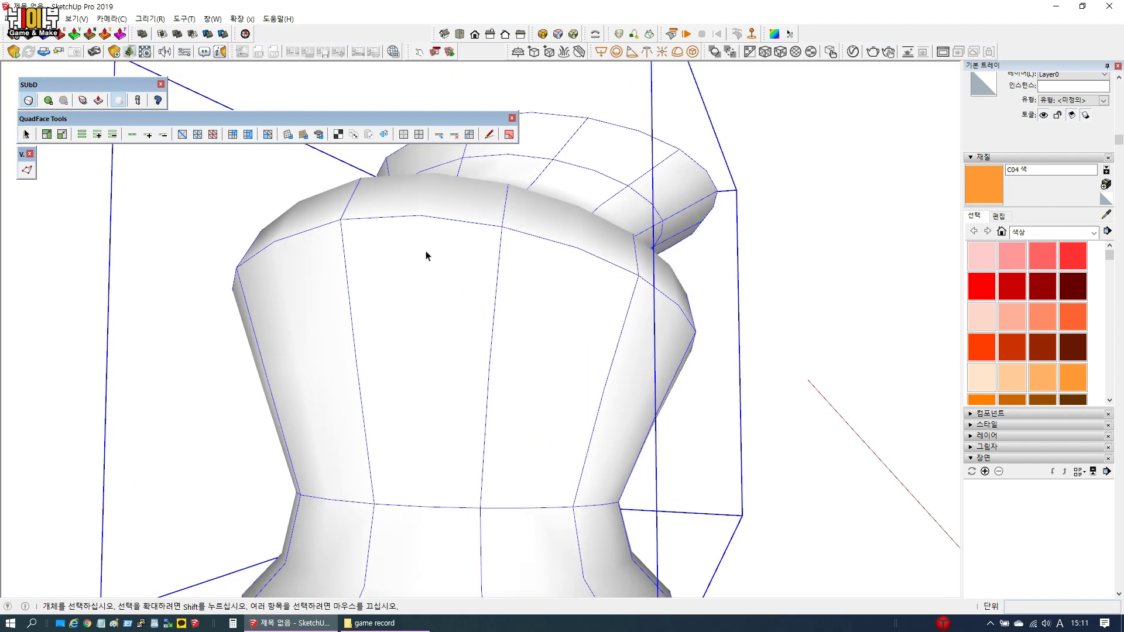
pyautogui.scroll(-5, 451, 384)
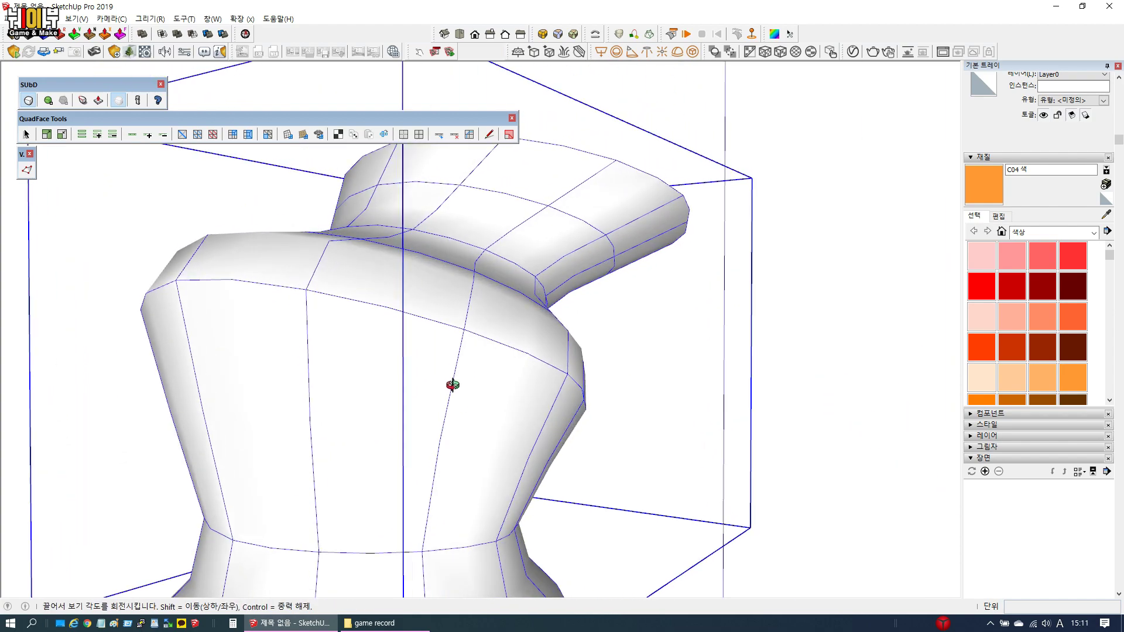
pyautogui.moveTo(517, 326); pyautogui.dragTo(398, 435, button='middle')
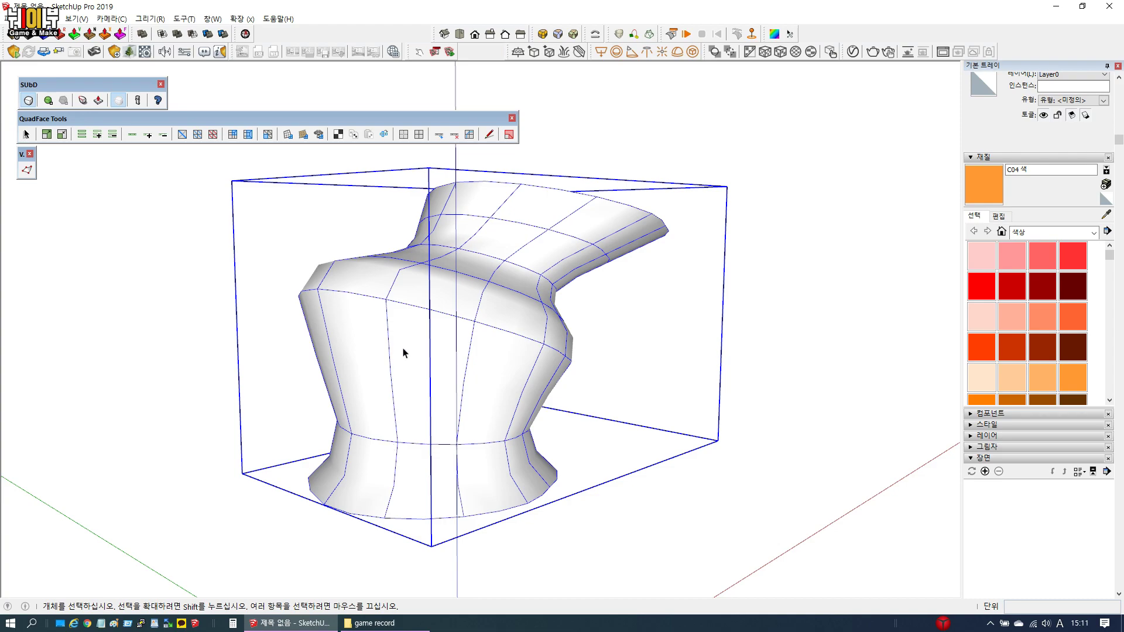
pyautogui.scroll(2, 456, 258)
pyautogui.moveTo(462, 293); pyautogui.dragTo(385, 307, button='middle')
pyautogui.moveTo(435, 273)
pyautogui.mouseDown(button='middle')
pyautogui.moveTo(770, 311)
pyautogui.moveTo(723, 280)
pyautogui.moveTo(545, 223)
pyautogui.moveTo(438, 241)
pyautogui.moveTo(420, 285)
pyautogui.mouseUp(button='middle')
pyautogui.scroll(-3, 437, 243)
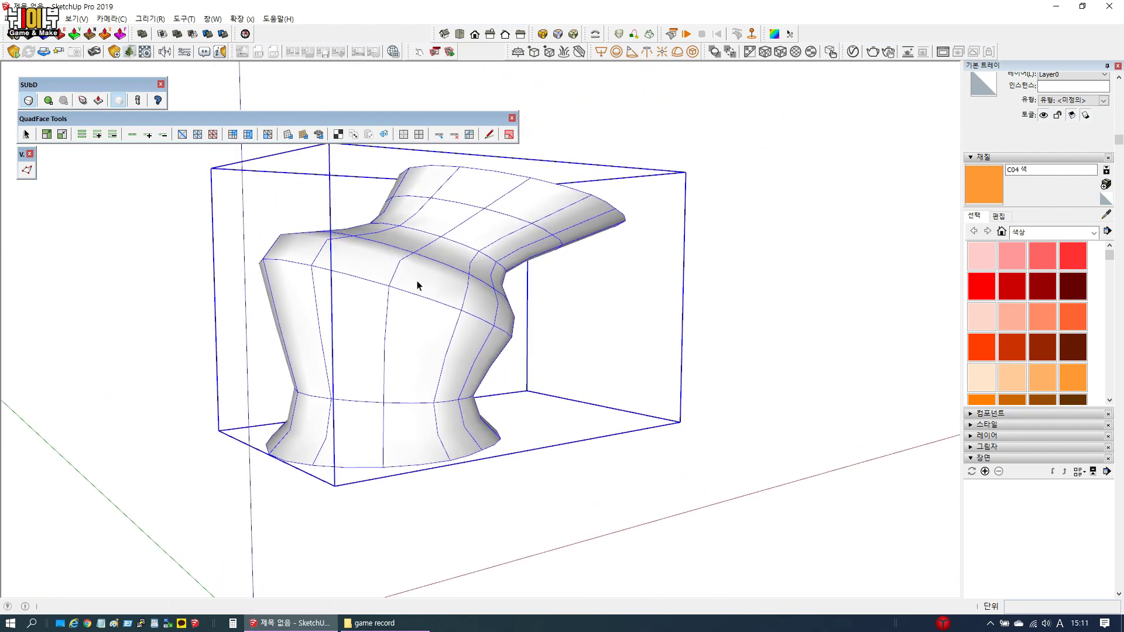
# Increase the number of subdivisions on the vase group
pyautogui.click(49, 100)
pyautogui.scroll(5, 324, 259)
pyautogui.moveTo(321, 259); pyautogui.dragTo(440, 291, button='middle')
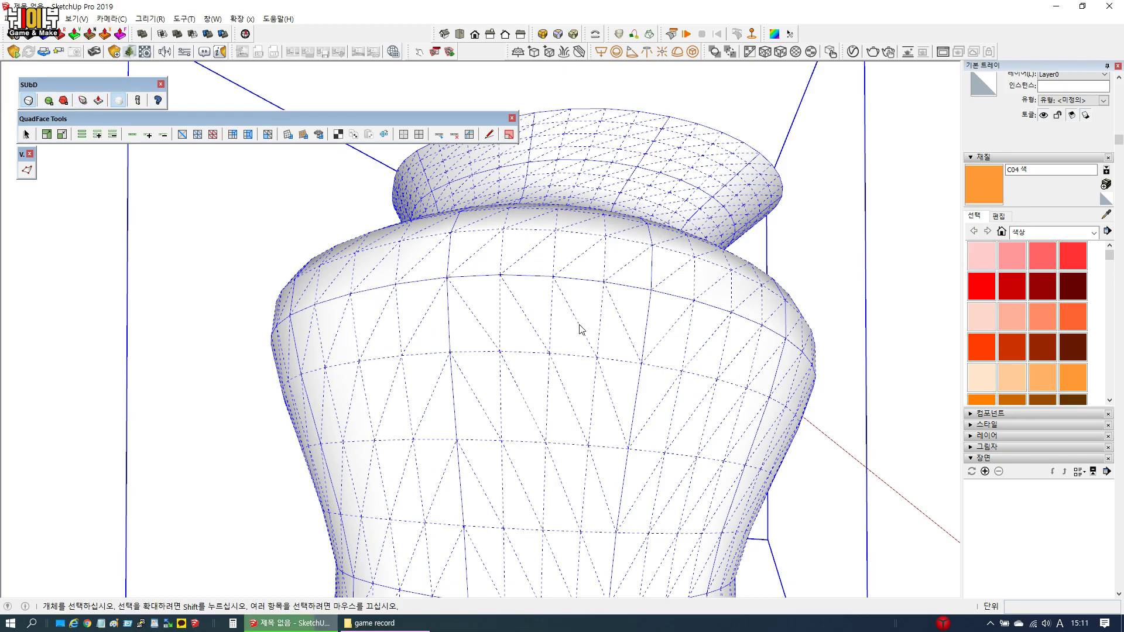
# Examine the more finely subdivided vase up close and from different sides, with and without the group selected
pyautogui.scroll(4, 565, 318)
pyautogui.moveTo(644, 339); pyautogui.dragTo(430, 294, button='middle')
pyautogui.scroll(-5, 430, 294)
pyautogui.moveTo(687, 359)
pyautogui.mouseDown(button='middle')
pyautogui.moveTo(442, 298)
pyautogui.moveTo(134, 499)
pyautogui.moveTo(421, 322)
pyautogui.moveTo(602, 357)
pyautogui.mouseUp(button='middle')
pyautogui.scroll(-4, 421, 322)
pyautogui.click(755, 350)
pyautogui.moveTo(754, 350); pyautogui.dragTo(477, 359, button='middle')
pyautogui.scroll(4, 532, 306)
pyautogui.click(460, 337)
pyautogui.scroll(-2, 482, 288)
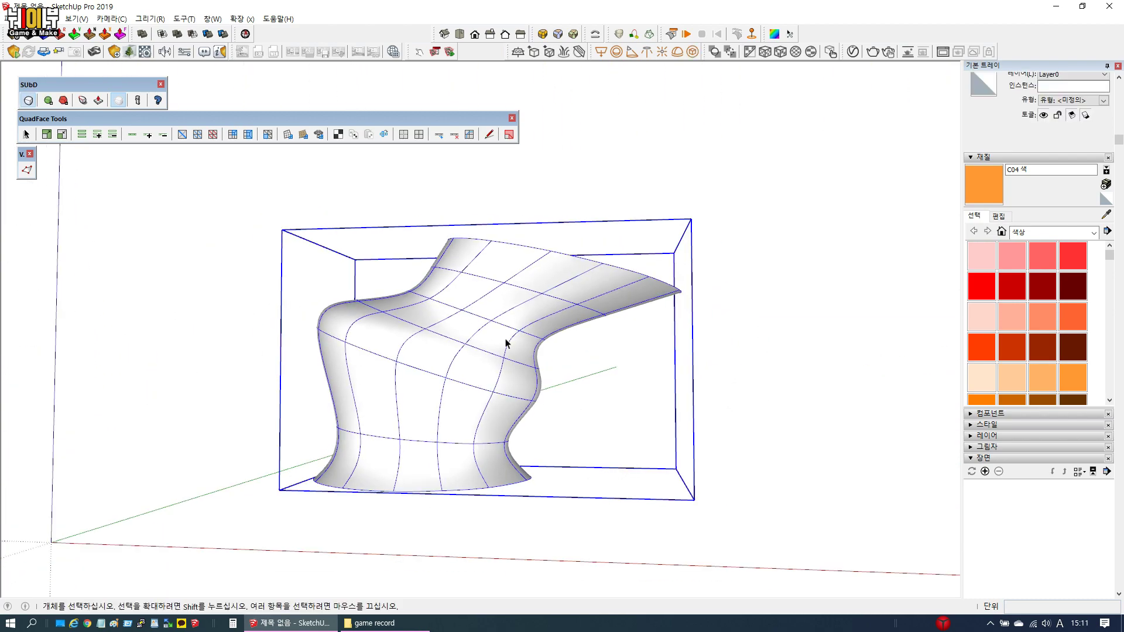
pyautogui.scroll(5, 502, 309)
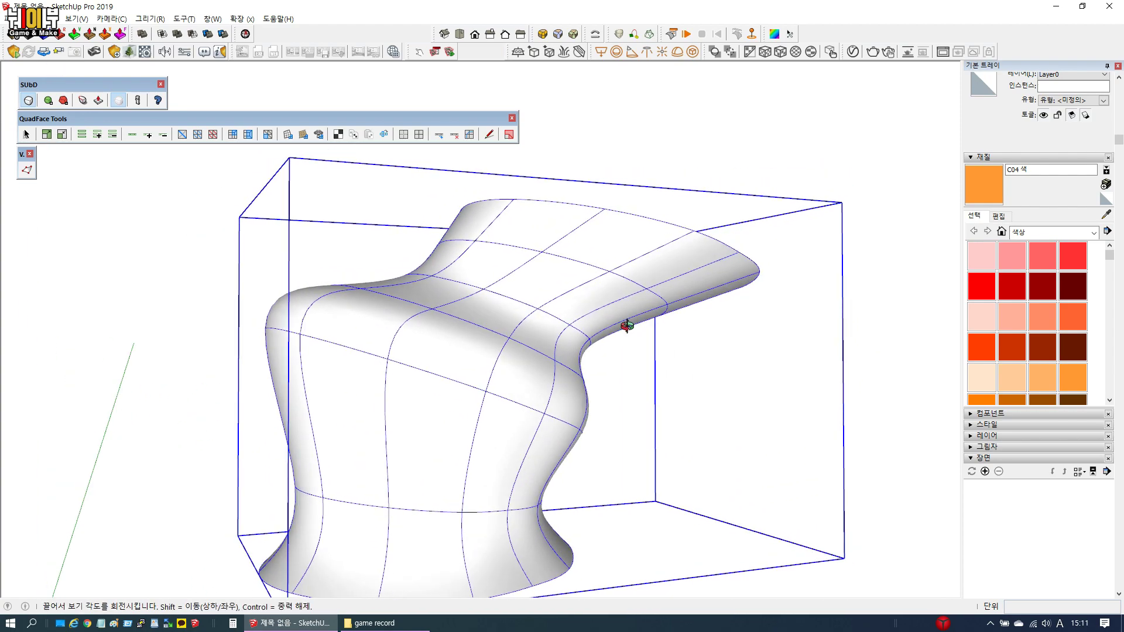
pyautogui.keyDown('shift'); pyautogui.moveTo(496, 283); pyautogui.dragTo(497, 282, button='middle'); pyautogui.keyUp('shift')
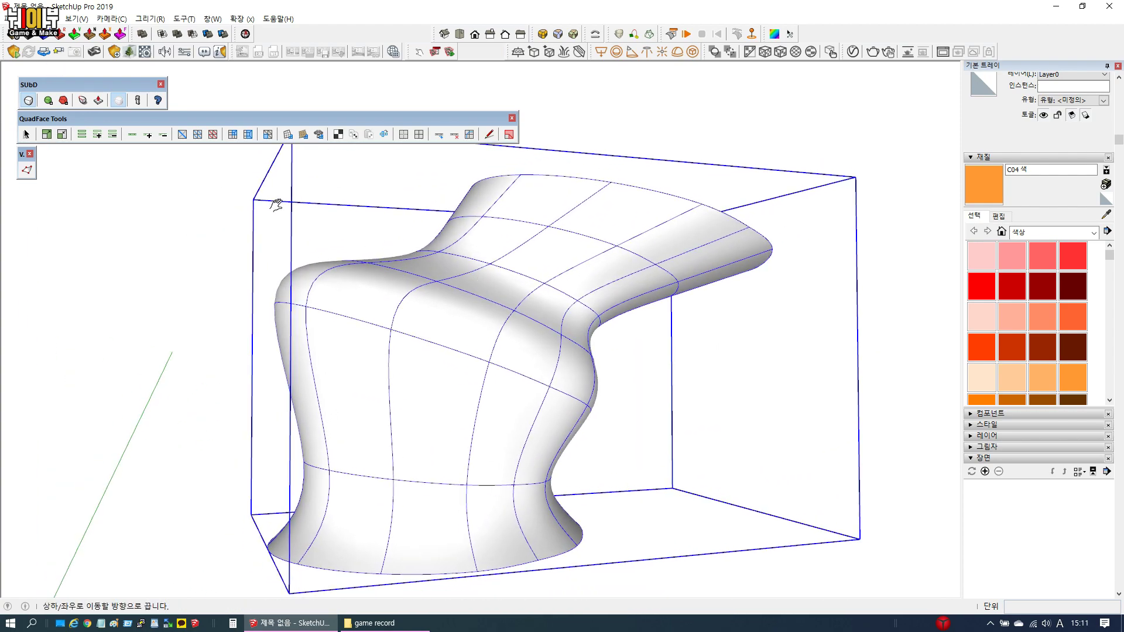
# Decrease the vase group's number of subdivisions back to the coarsest level
pyautogui.click(64, 101)
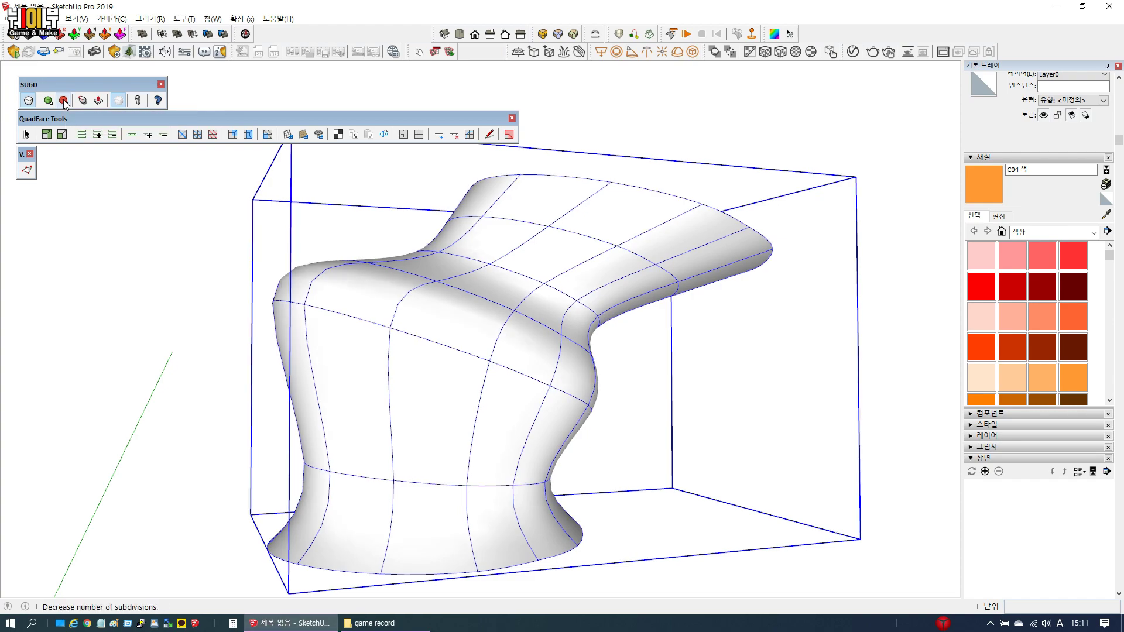
pyautogui.click(64, 101)
pyautogui.moveTo(467, 203); pyautogui.dragTo(526, 373, button='middle')
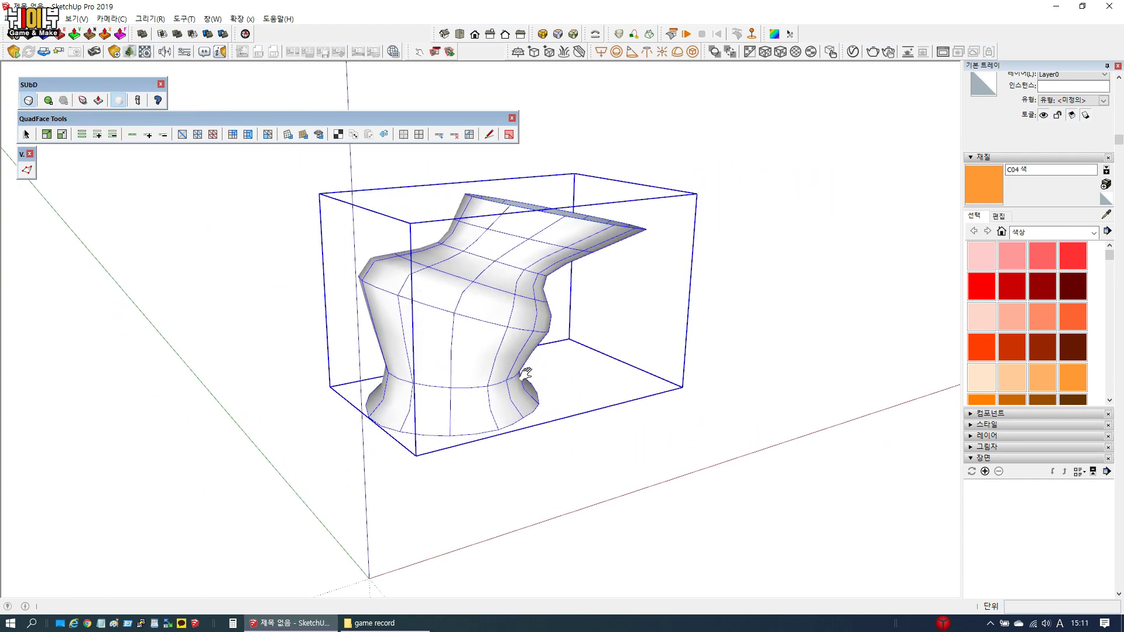
# Increase the vase group's number of subdivisions and show the hidden geometry of its mesh
pyautogui.scroll(4, 446, 271)
pyautogui.click(49, 101)
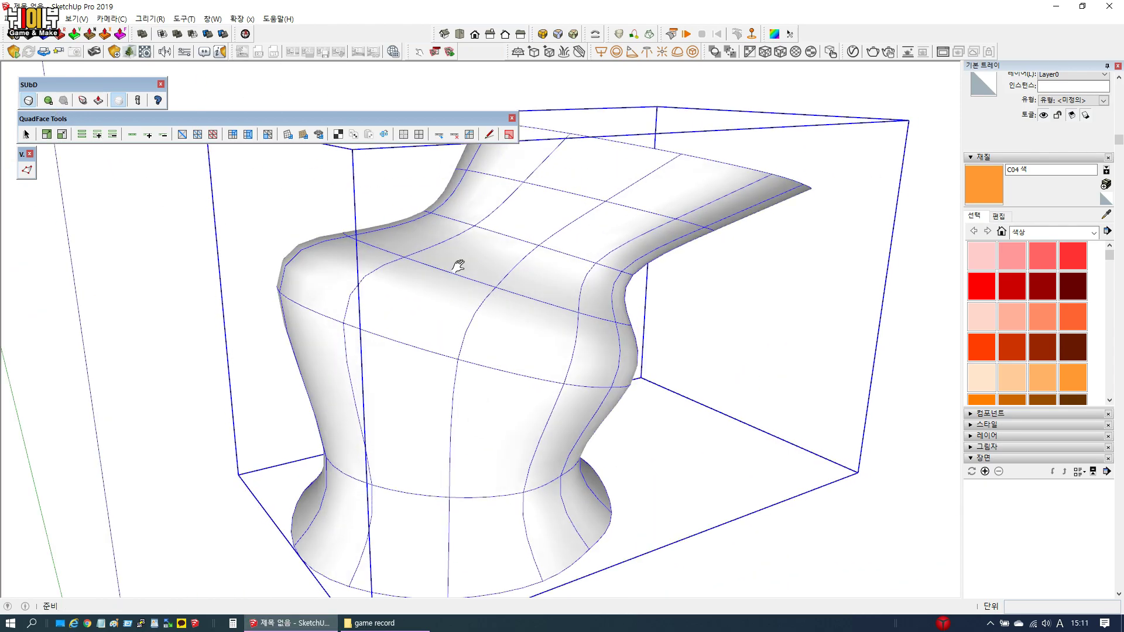
pyautogui.keyDown('shift'); pyautogui.moveTo(481, 291); pyautogui.dragTo(544, 234, button='middle'); pyautogui.keyUp('shift')
pyautogui.scroll(4, 475, 340)
pyautogui.hotkey('alt', 'h')
pyautogui.keyDown('shift'); pyautogui.moveTo(544, 234); pyautogui.dragTo(558, 316, button='middle'); pyautogui.keyUp('shift')
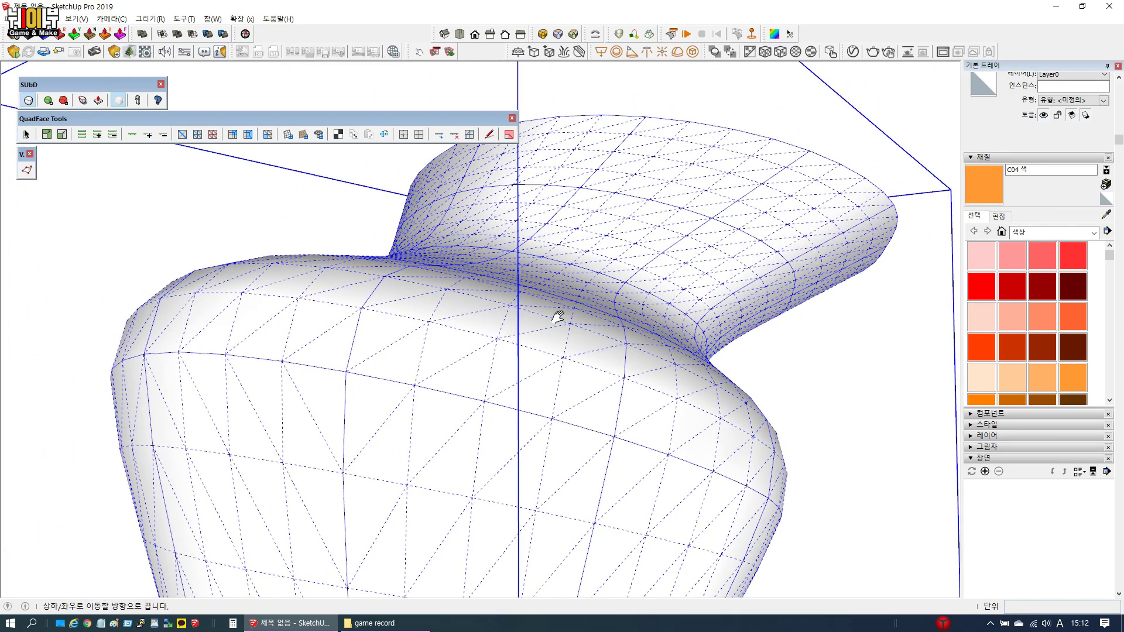
# Examine the vase's finer mesh around the shoulder and rim from several sides, with and without hidden geometry
pyautogui.keyDown('shift'); pyautogui.moveTo(490, 319); pyautogui.dragTo(576, 236, button='middle'); pyautogui.keyUp('shift')
pyautogui.moveTo(664, 310); pyautogui.dragTo(488, 326, button='middle')
pyautogui.scroll(-3, 353, 346)
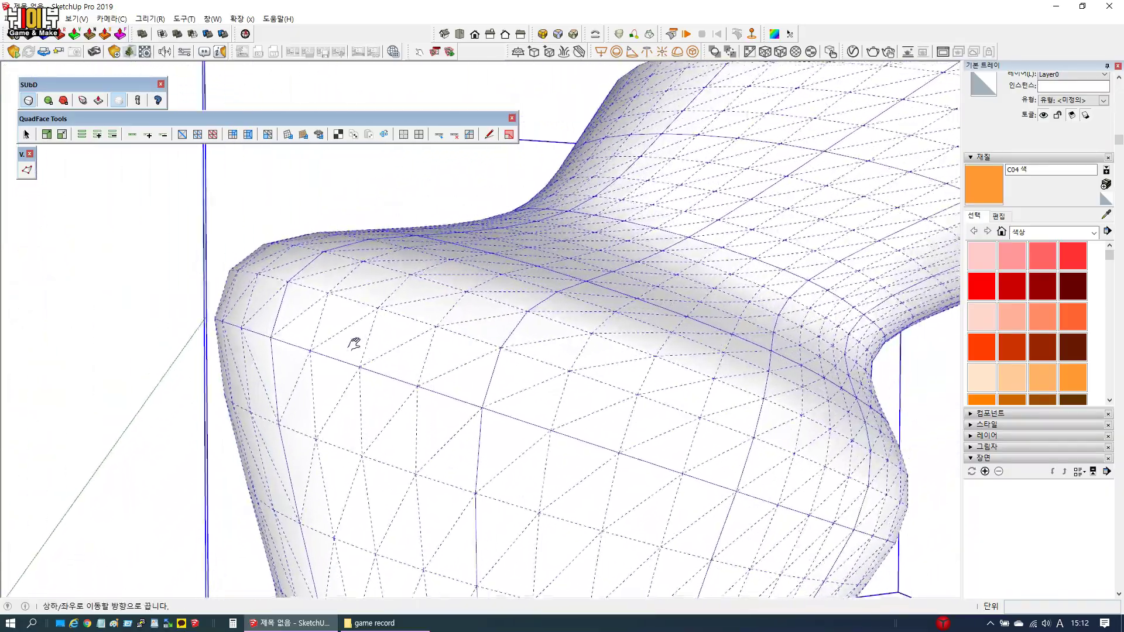
pyautogui.scroll(-2, 602, 291)
pyautogui.moveTo(602, 291); pyautogui.dragTo(524, 319, button='middle')
pyautogui.scroll(5, 339, 387)
pyautogui.keyDown('shift'); pyautogui.moveTo(338, 387); pyautogui.dragTo(471, 316, button='middle'); pyautogui.keyUp('shift')
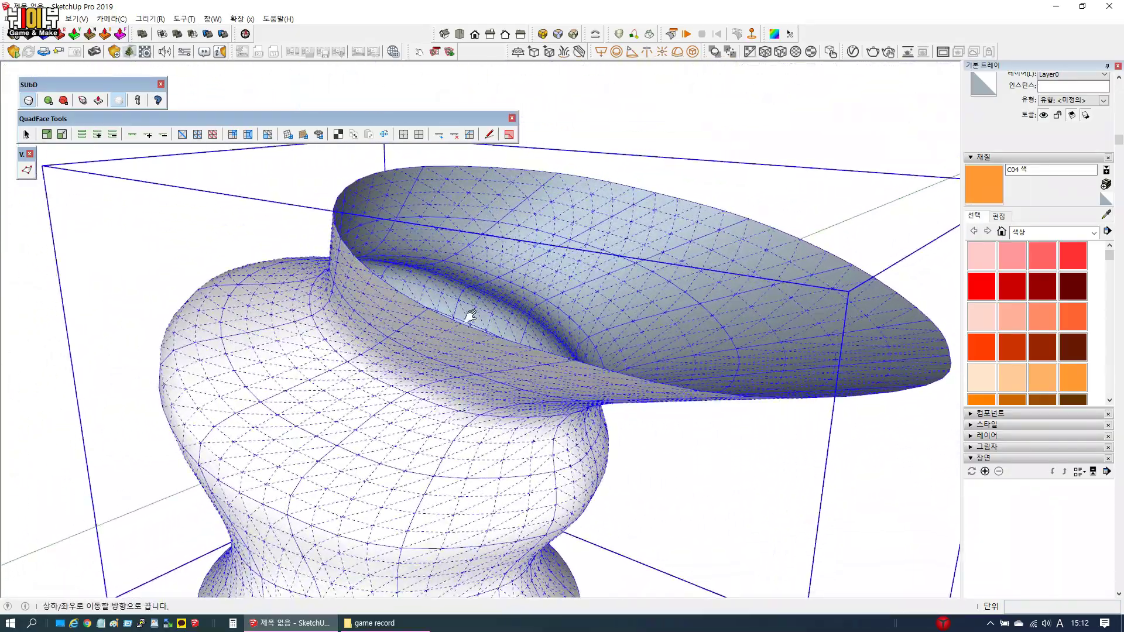
pyautogui.moveTo(420, 378); pyautogui.dragTo(193, 391, button='middle')
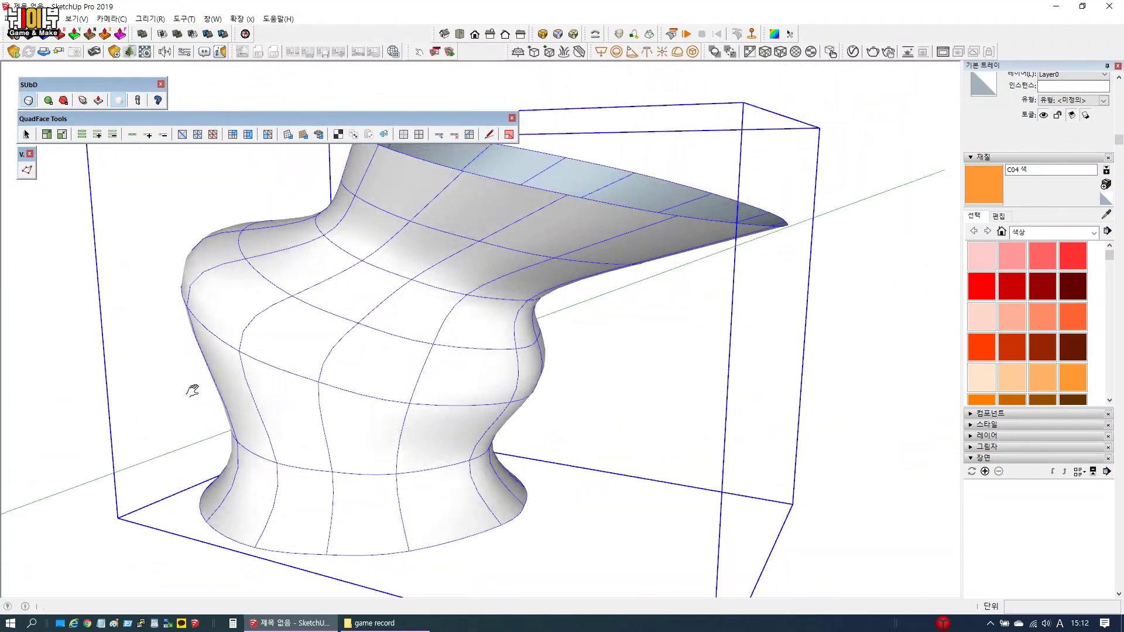
pyautogui.moveTo(629, 398); pyautogui.dragTo(369, 334, button='middle')
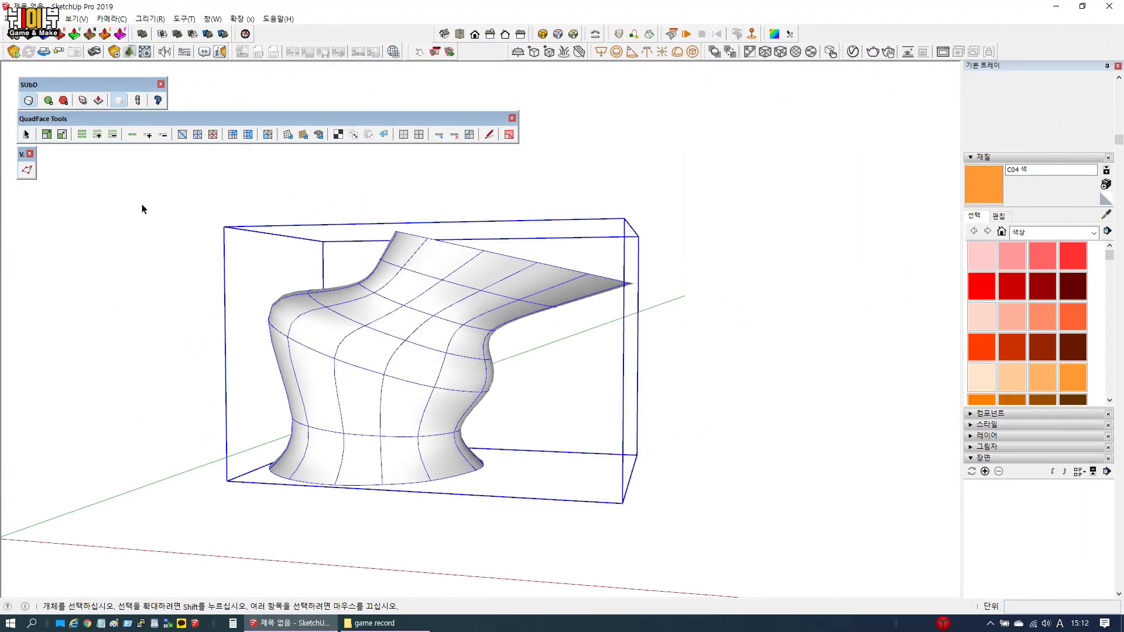
# Switch the vase group to its control mesh and examine the coarse quad faces from several sides and distances
pyautogui.click(28, 102)
pyautogui.moveTo(248, 351); pyautogui.dragTo(366, 344, button='middle')
pyautogui.scroll(3, 346, 332)
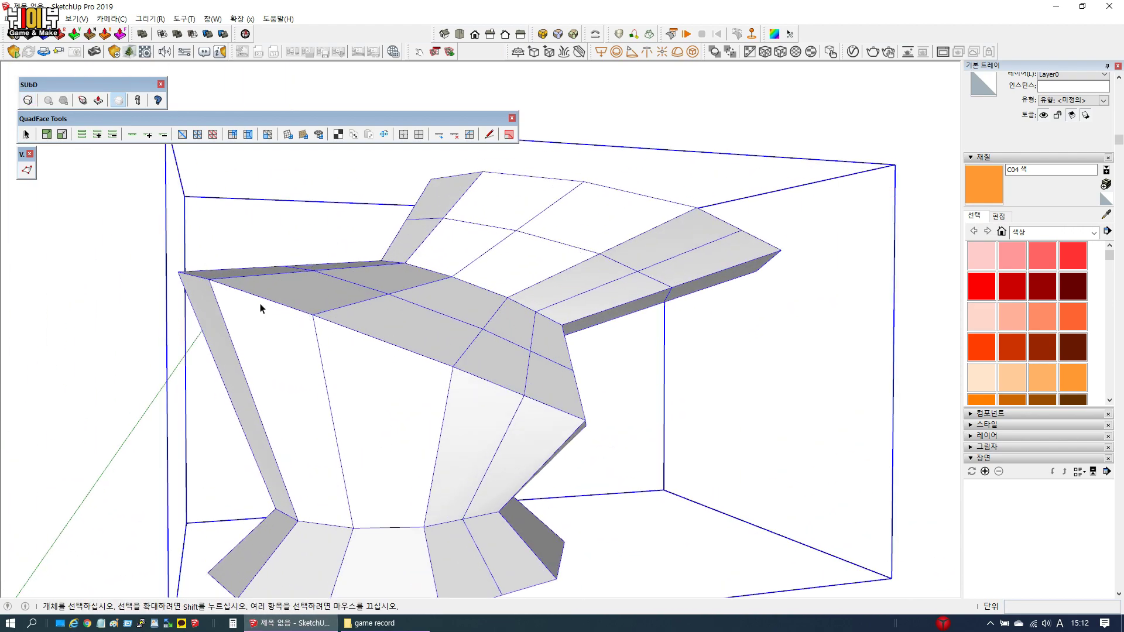
pyautogui.scroll(-2, 504, 410)
pyautogui.moveTo(504, 409); pyautogui.dragTo(269, 354, button='middle')
pyautogui.scroll(5, 199, 311)
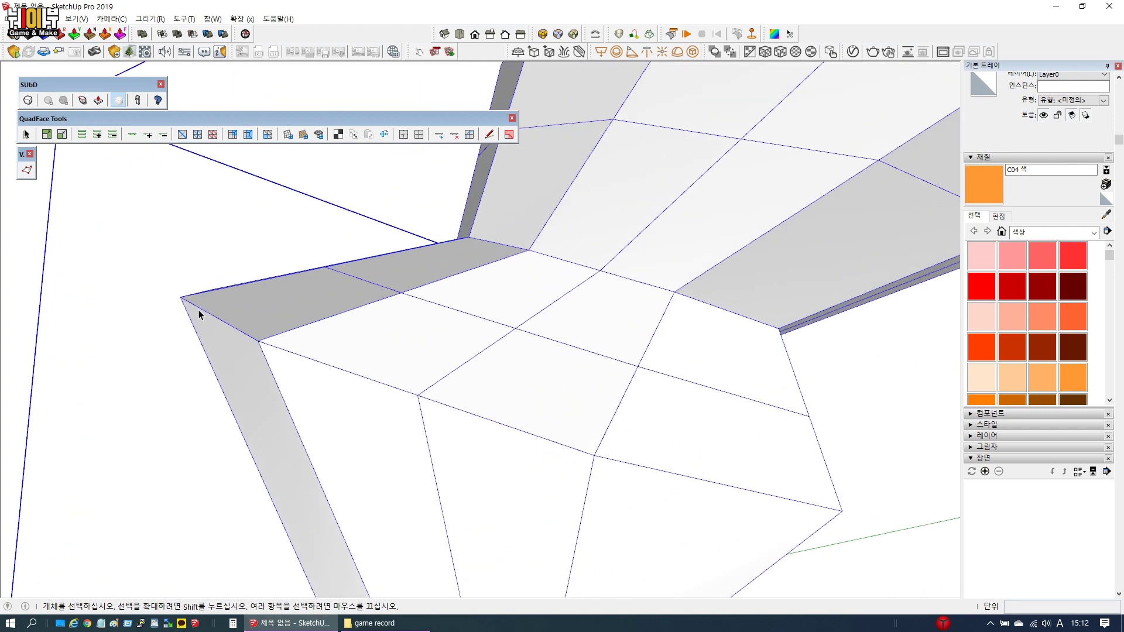
pyautogui.moveTo(188, 301); pyautogui.dragTo(521, 370, button='middle')
pyautogui.scroll(-3, 216, 304)
pyautogui.scroll(3, 198, 291)
pyautogui.scroll(-5, 269, 328)
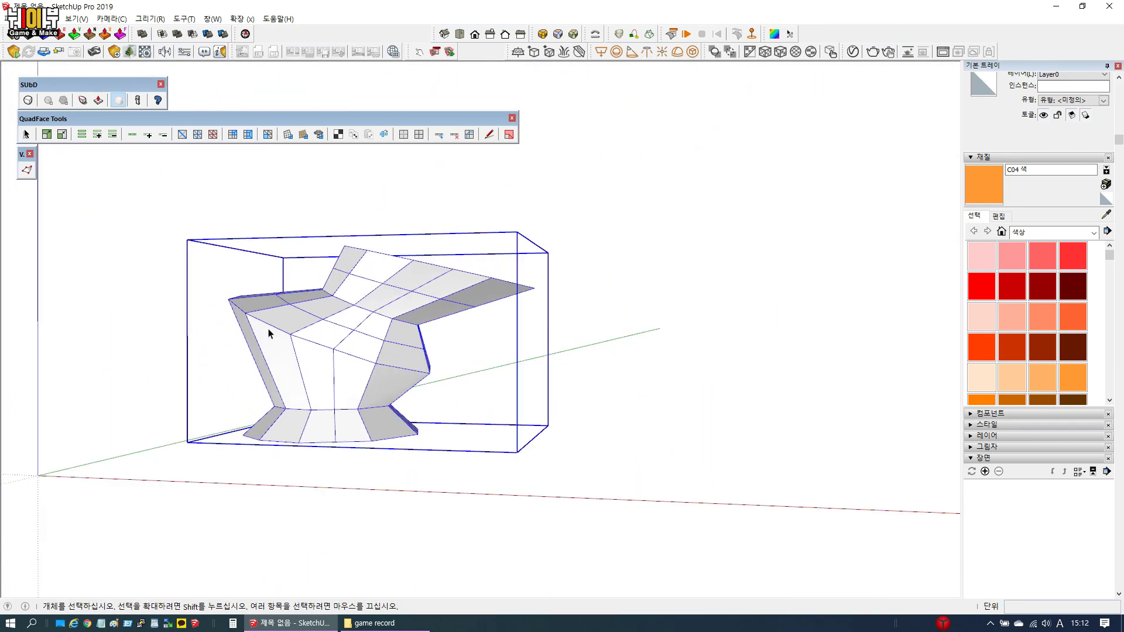
pyautogui.scroll(3, 316, 326)
pyautogui.scroll(-2, 204, 359)
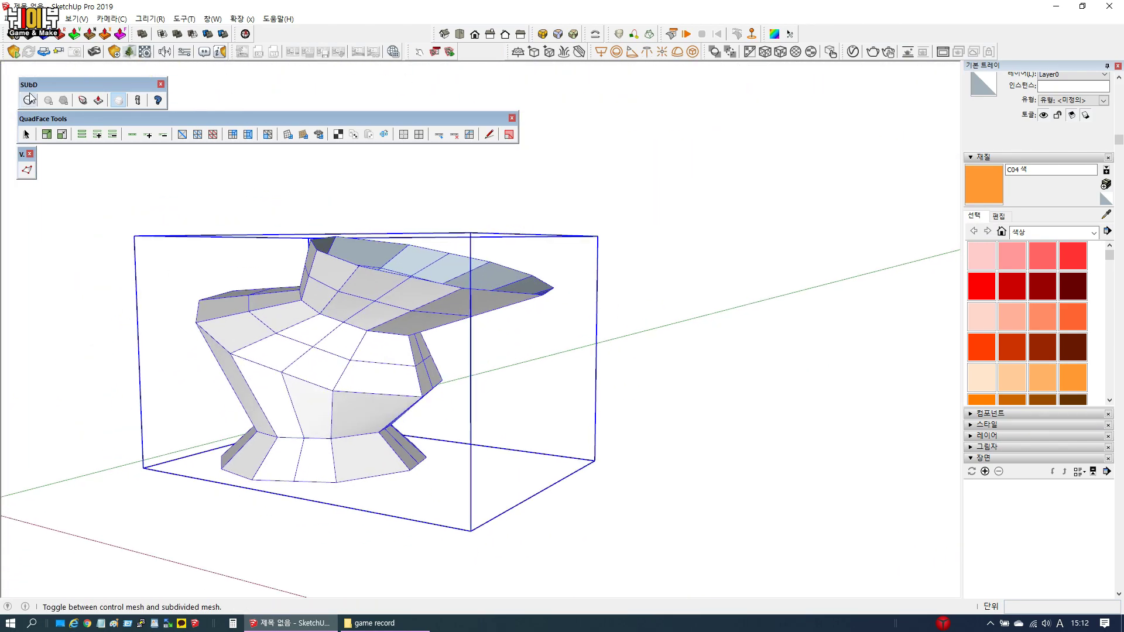
# Switch the vase group back to its subdivided mesh and inspect the smoothed shoulder
pyautogui.click(30, 100)
pyautogui.scroll(5, 257, 326)
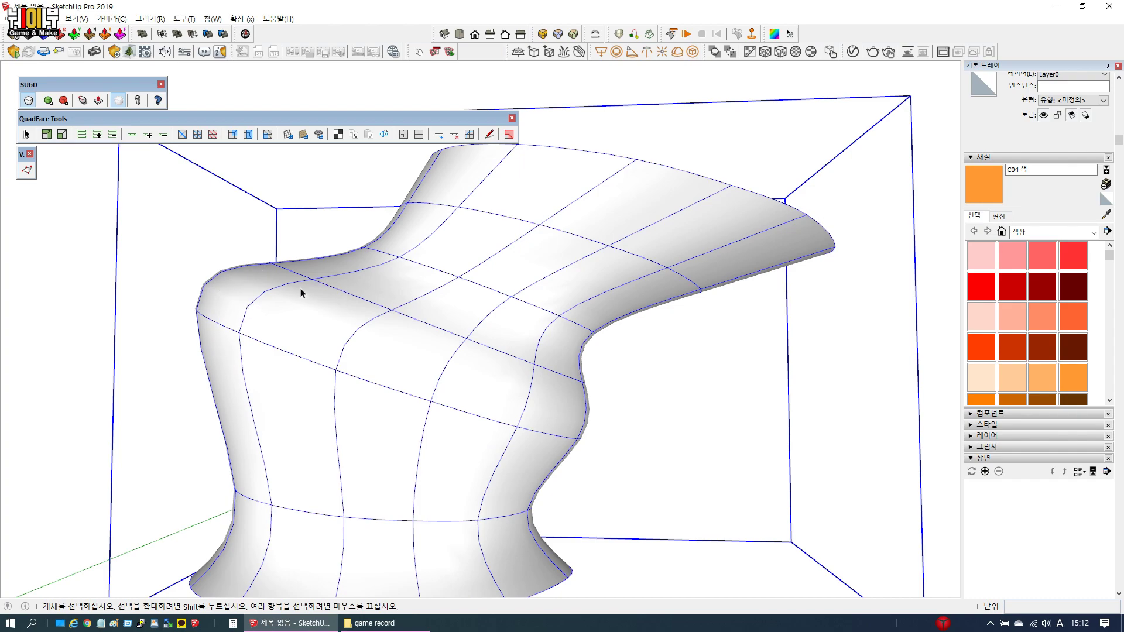
pyautogui.scroll(-6, 300, 290)
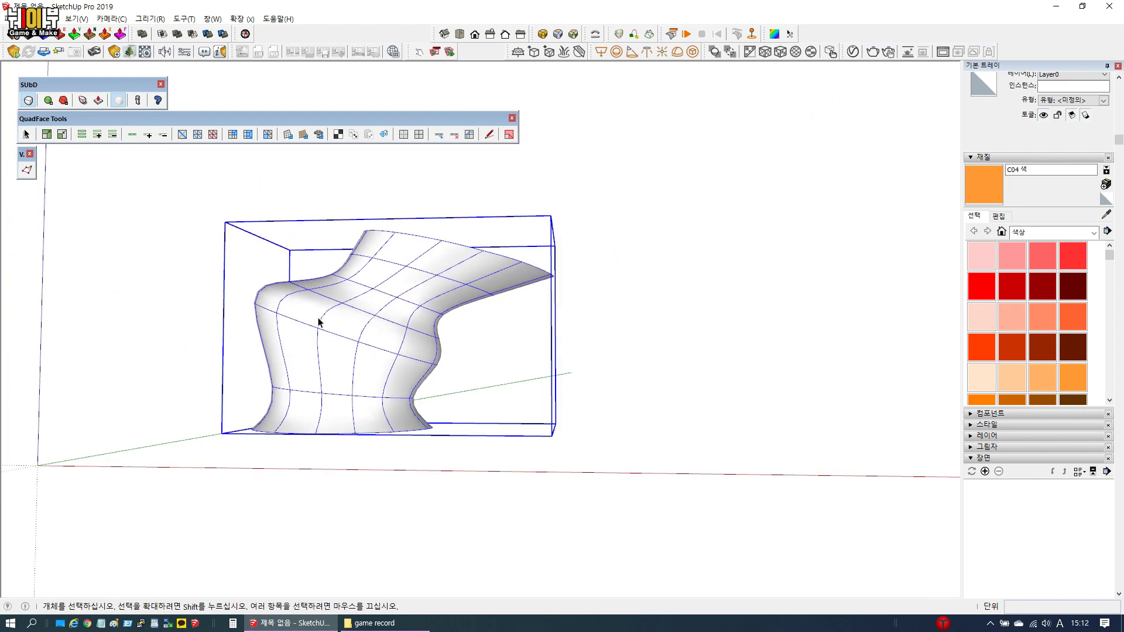
# Switch the vase group to its control mesh and place a copy about 338 mm away along the red axis
pyautogui.click(28, 101)
pyautogui.moveTo(356, 291); pyautogui.dragTo(367, 378, button='middle')
pyautogui.press('ctrl')
pyautogui.click(346, 373)
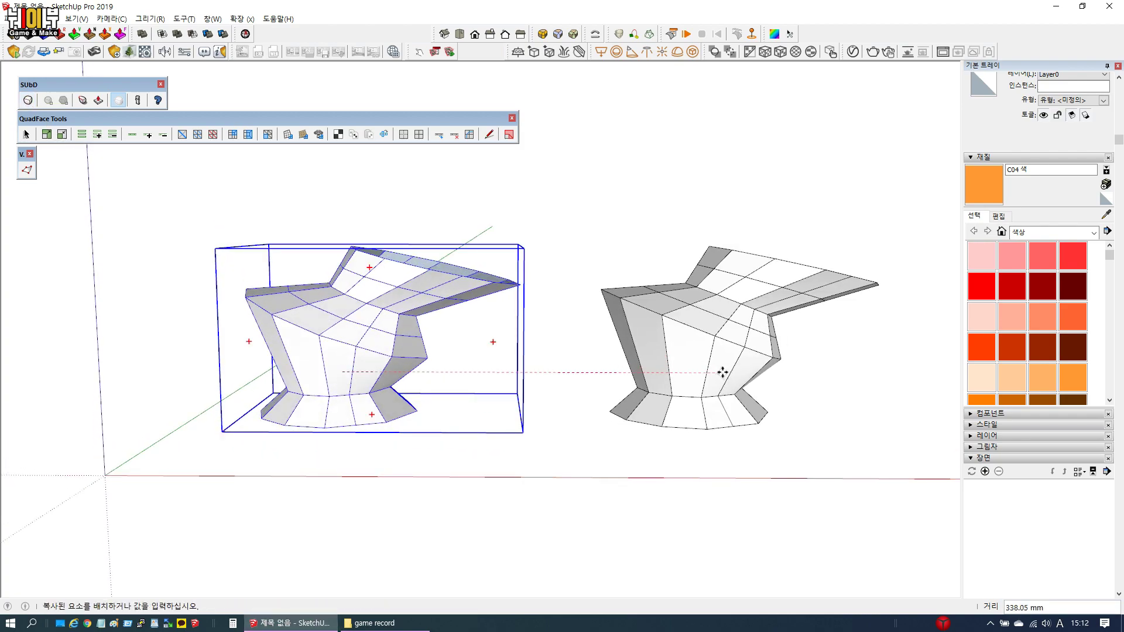
pyautogui.click(720, 376)
pyautogui.press('space')
# Open the original vase group for editing and select the complete edge loop around its widest shoulder
pyautogui.scroll(5, 301, 318)
pyautogui.scroll(2, 301, 322)
pyautogui.doubleClick(301, 328)
pyautogui.moveTo(301, 331); pyautogui.dragTo(427, 350, button='middle')
pyautogui.scroll(5, 474, 361)
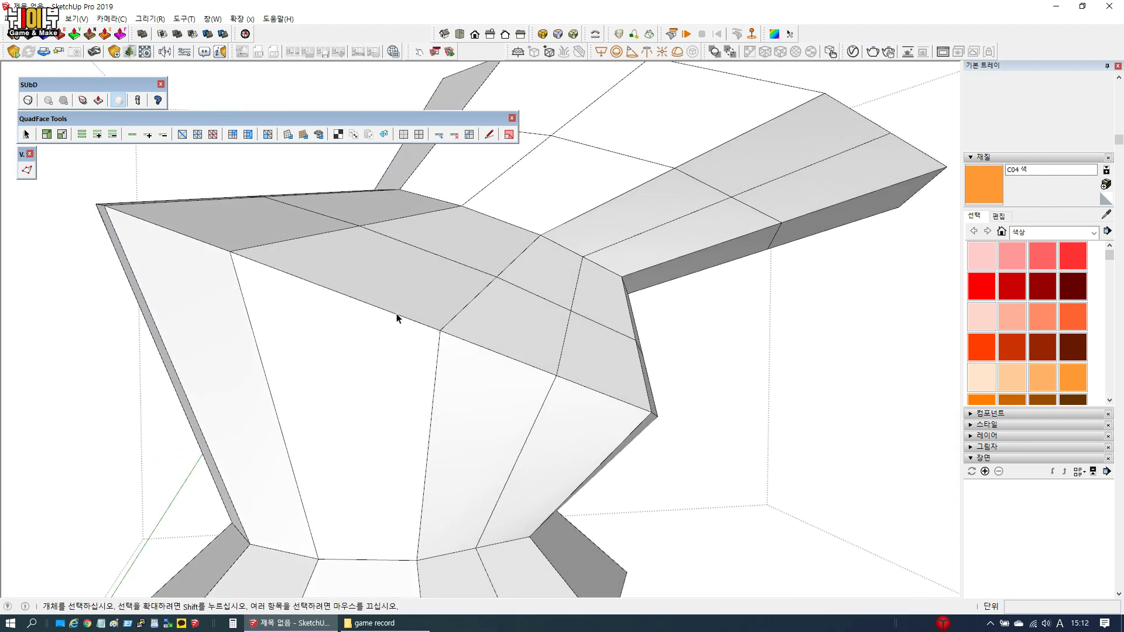
pyautogui.click(138, 139)
pyautogui.moveTo(386, 315); pyautogui.dragTo(479, 387, button='middle')
pyautogui.scroll(-2, 480, 387)
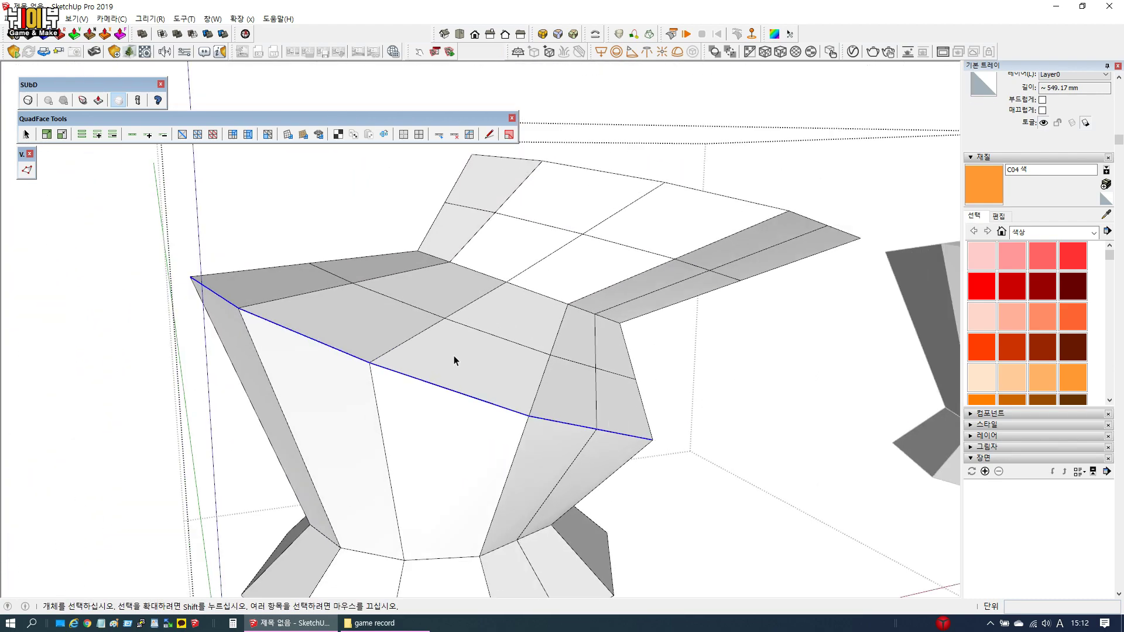
pyautogui.scroll(3, 339, 287)
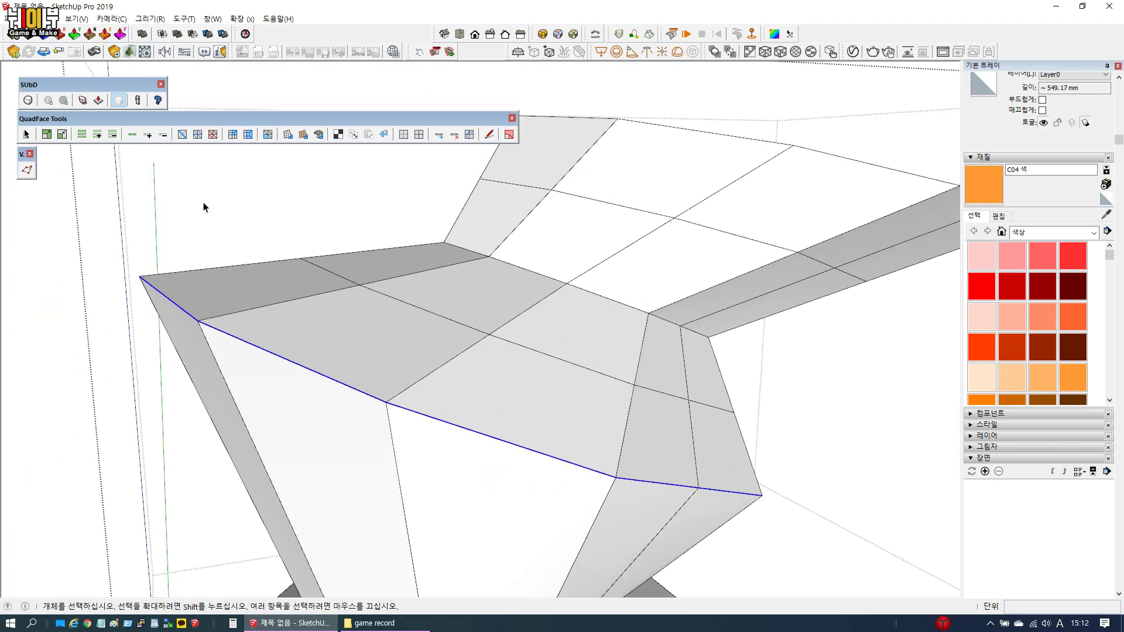
# Set the crease sharpness of the selected shoulder edge loop to 0.95 with the SUbD crease tool
pyautogui.click(82, 101)
pyautogui.moveTo(524, 395); pyautogui.dragTo(213, 309, button='middle')
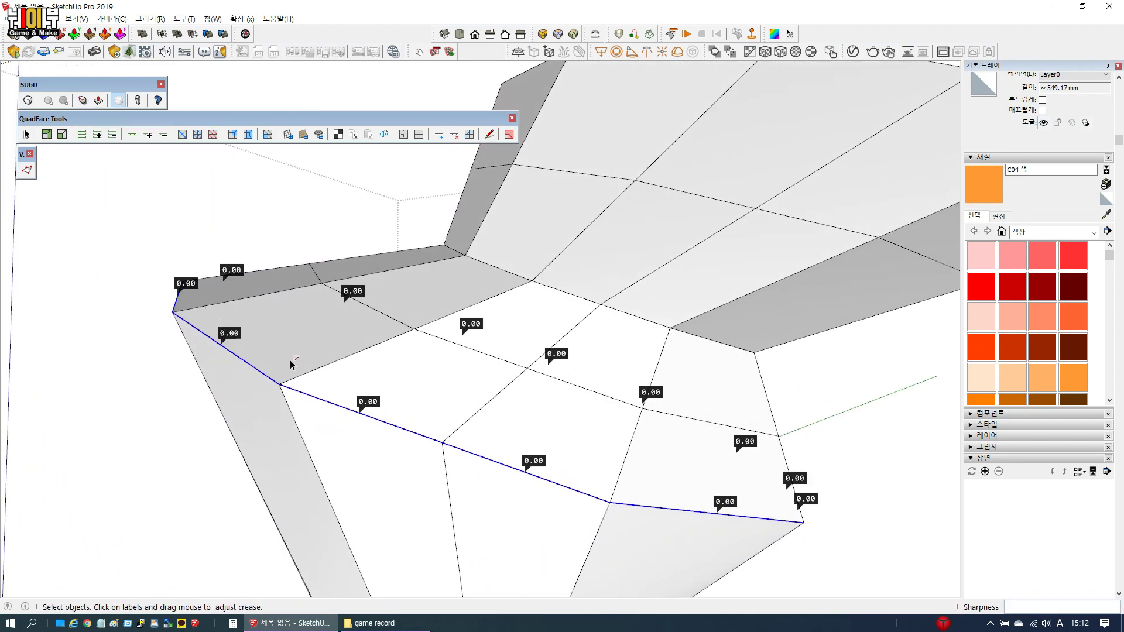
pyautogui.moveTo(647, 416); pyautogui.dragTo(412, 374, button='middle')
pyautogui.scroll(-6, 345, 391)
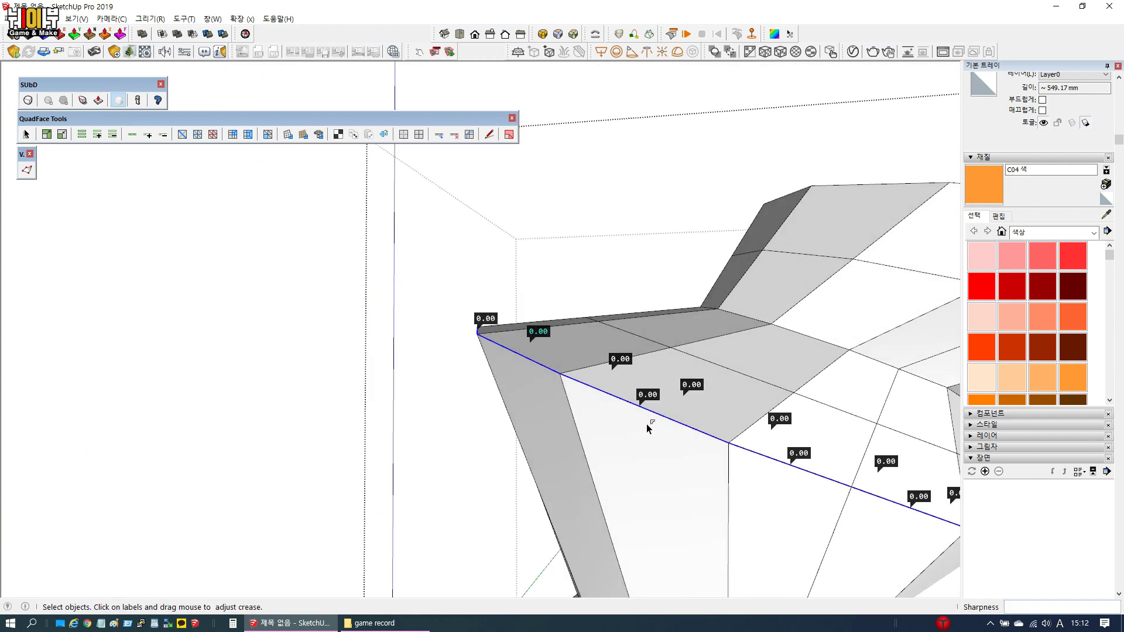
pyautogui.scroll(7, 582, 384)
pyautogui.moveTo(537, 365); pyautogui.dragTo(456, 354, button='middle')
pyautogui.scroll(1, 299, 361)
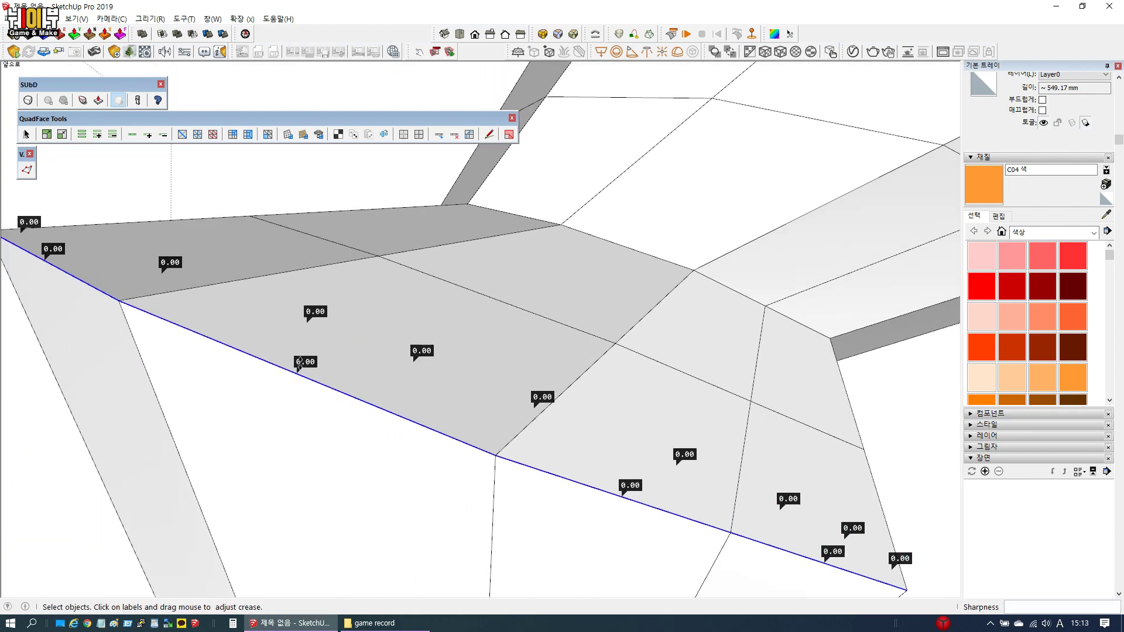
pyautogui.moveTo(307, 360); pyautogui.dragTo(309, 346)
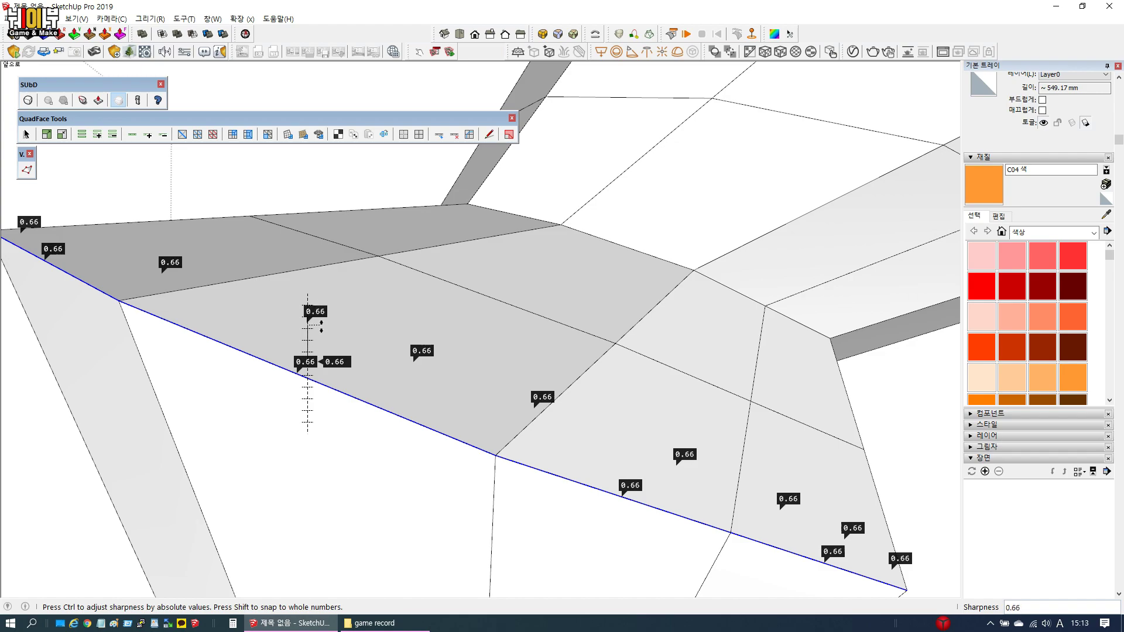
pyautogui.moveTo(322, 308); pyautogui.dragTo(321, 307)
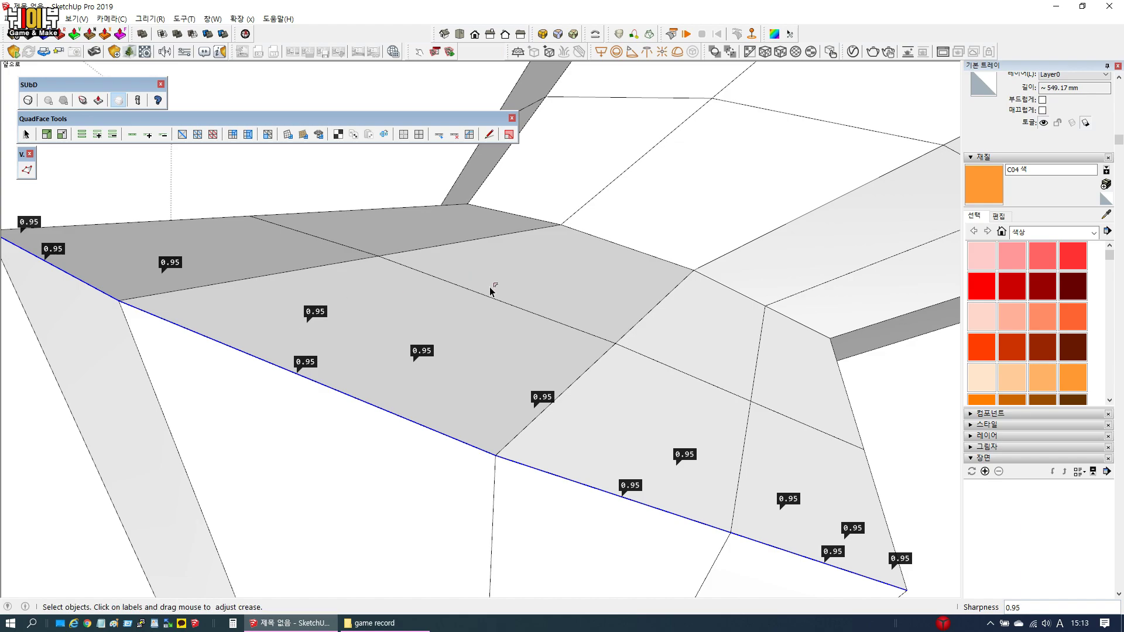
# Leave the crease tool, close the original vase group and switch it to its subdivided mesh
pyautogui.moveTo(503, 292); pyautogui.dragTo(441, 282, button='middle')
pyautogui.scroll(-3, 441, 282)
pyautogui.press('space')
pyautogui.click(319, 204)
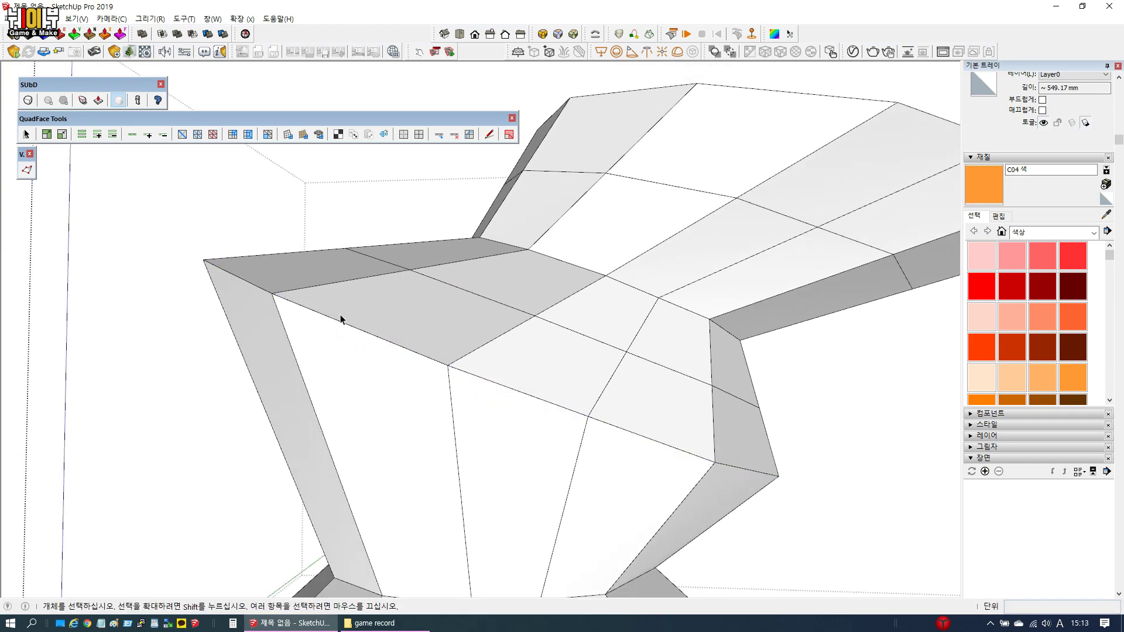
pyautogui.click(200, 233)
pyautogui.click(347, 330)
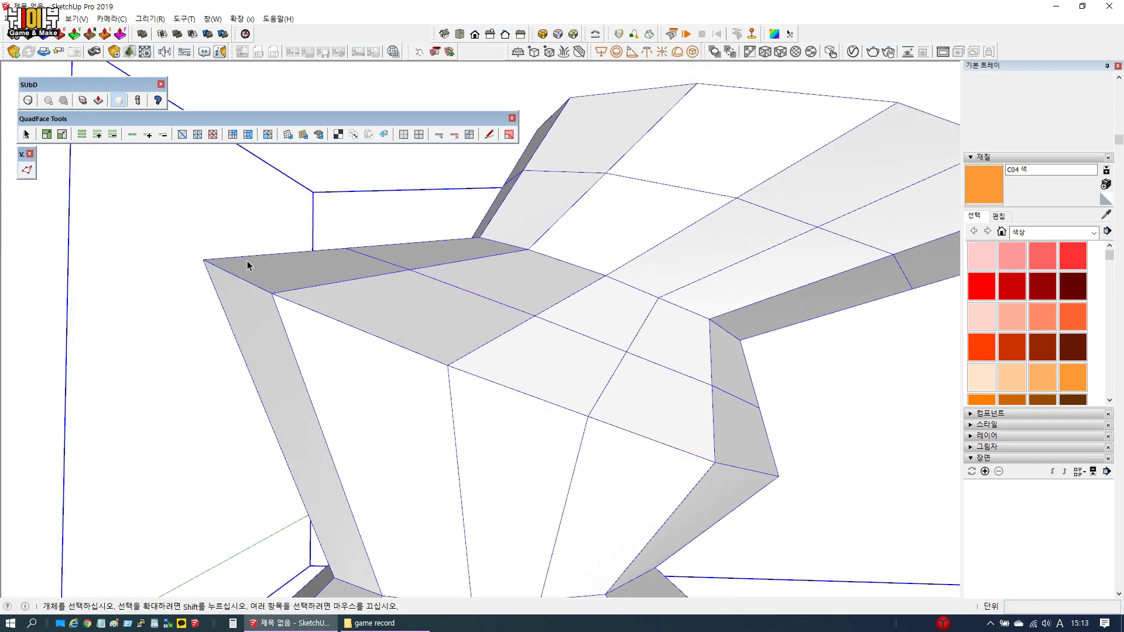
pyautogui.click(30, 102)
pyautogui.moveTo(275, 290); pyautogui.dragTo(255, 302, button='middle')
pyautogui.scroll(3, 171, 269)
pyautogui.scroll(-5, 253, 301)
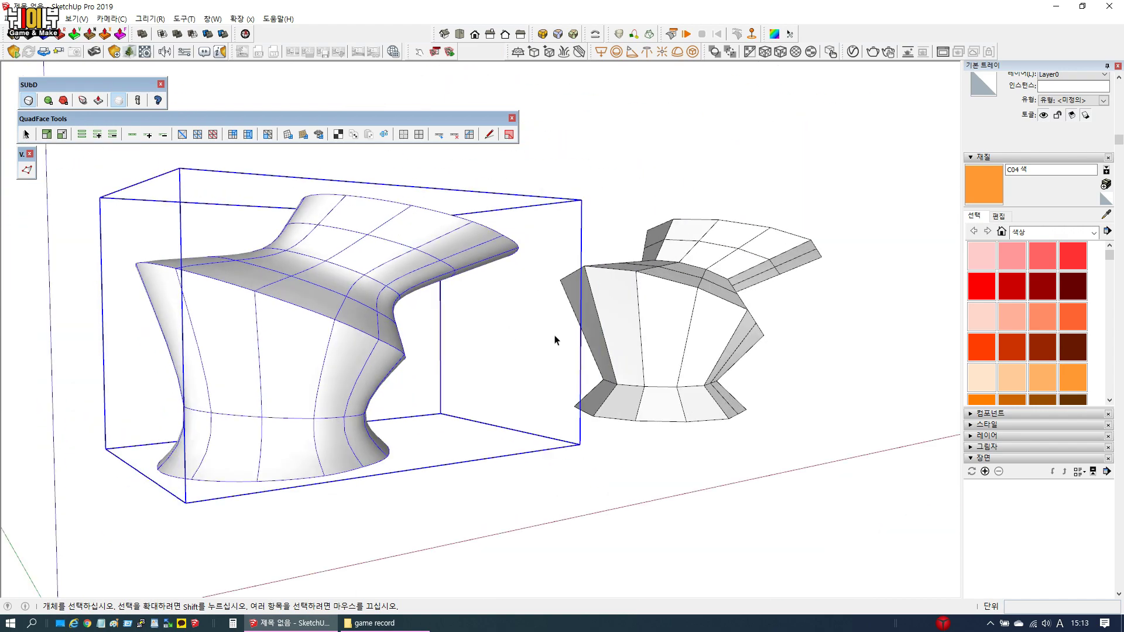
# Switch the copied vase to its subdivided mesh for comparison with the creased original
pyautogui.click(653, 338)
pyautogui.click(27, 101)
pyautogui.moveTo(117, 222); pyautogui.dragTo(96, 348, button='middle')
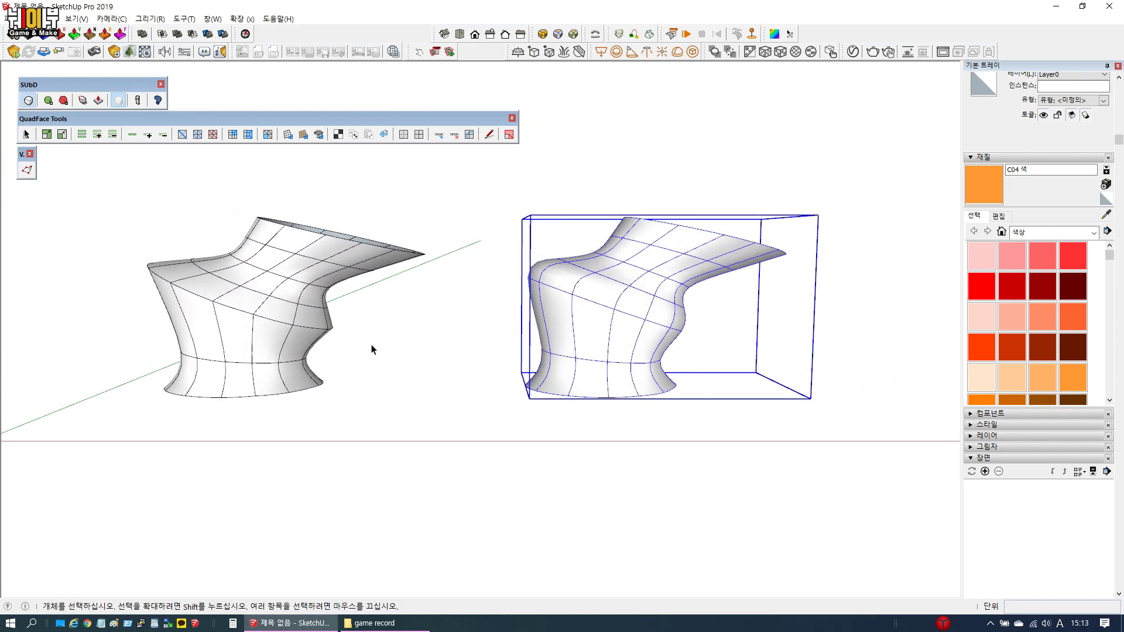
pyautogui.scroll(3, 451, 326)
pyautogui.moveTo(437, 336); pyautogui.dragTo(288, 243, button='middle')
# Examine the creased shoulder corner of the original vase up close, with and without hidden geometry
pyautogui.click(469, 324)
pyautogui.scroll(5, 354, 296)
pyautogui.scroll(-4, 262, 293)
pyautogui.scroll(4, 171, 298)
pyautogui.keyDown('shift'); pyautogui.moveTo(306, 316); pyautogui.dragTo(459, 334, button='middle'); pyautogui.keyUp('shift')
pyautogui.scroll(5, 436, 285)
pyautogui.moveTo(436, 285); pyautogui.dragTo(359, 259, button='middle')
pyautogui.hotkey('shift', 'h')
pyautogui.moveTo(344, 301); pyautogui.dragTo(269, 271, button='middle')
pyautogui.scroll(4, 313, 261)
pyautogui.hotkey('shift', 'h')
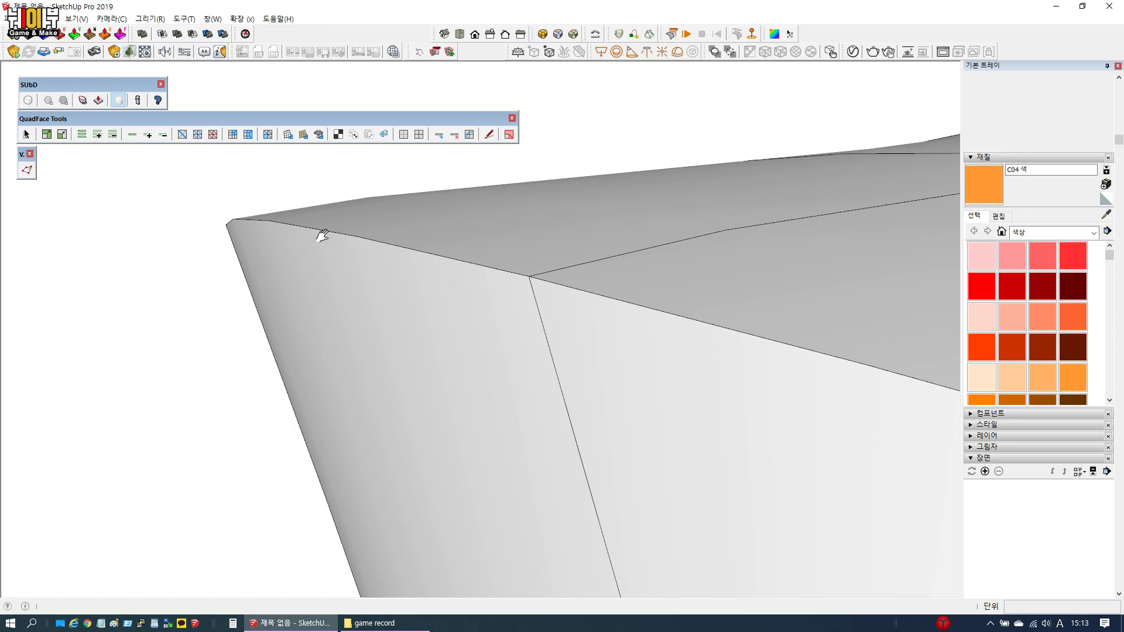
pyautogui.hotkey('shift', 'h')
pyautogui.scroll(2, 320, 233)
pyautogui.moveTo(282, 225); pyautogui.dragTo(358, 258, button='middle')
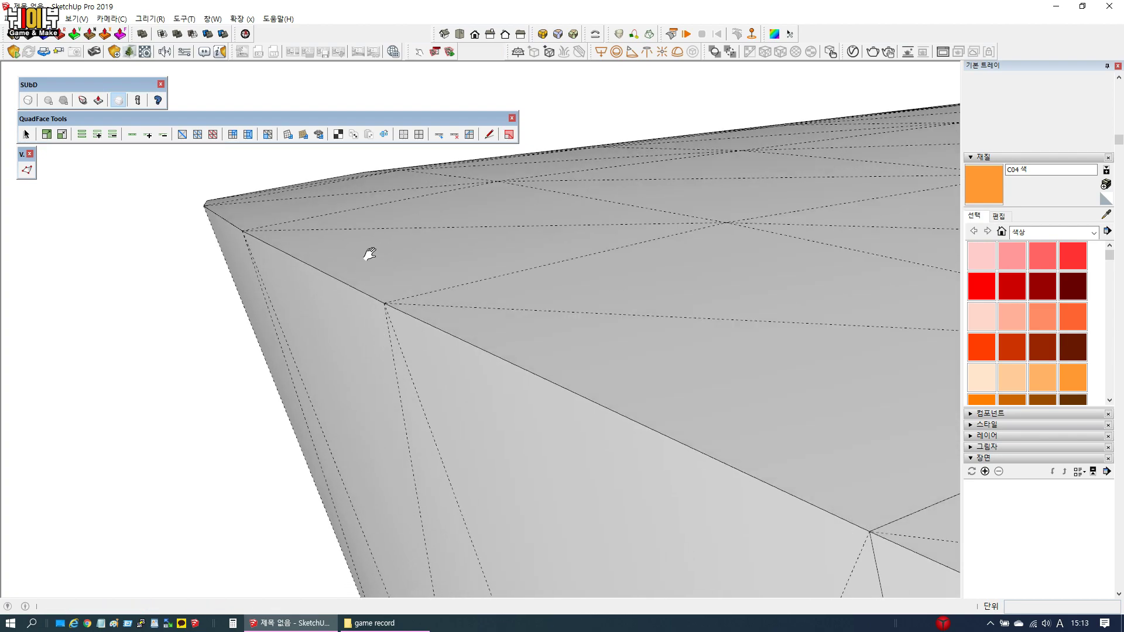
pyautogui.moveTo(340, 349); pyautogui.dragTo(309, 316, button='middle')
pyautogui.moveTo(351, 262); pyautogui.dragTo(237, 256, button='middle')
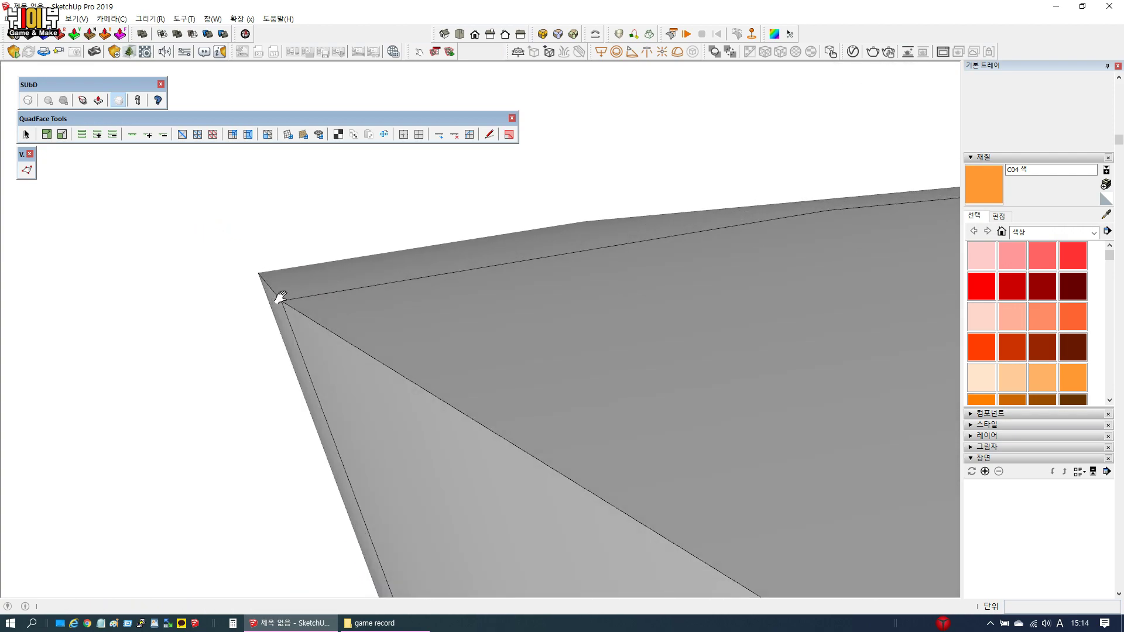
# Examine the sharp crease around the original vase's shoulder near and far, comparing it with the uncreased copy
pyautogui.keyDown('shift'); pyautogui.moveTo(275, 300); pyautogui.dragTo(271, 239, button='middle'); pyautogui.keyUp('shift')
pyautogui.scroll(-10, 271, 239)
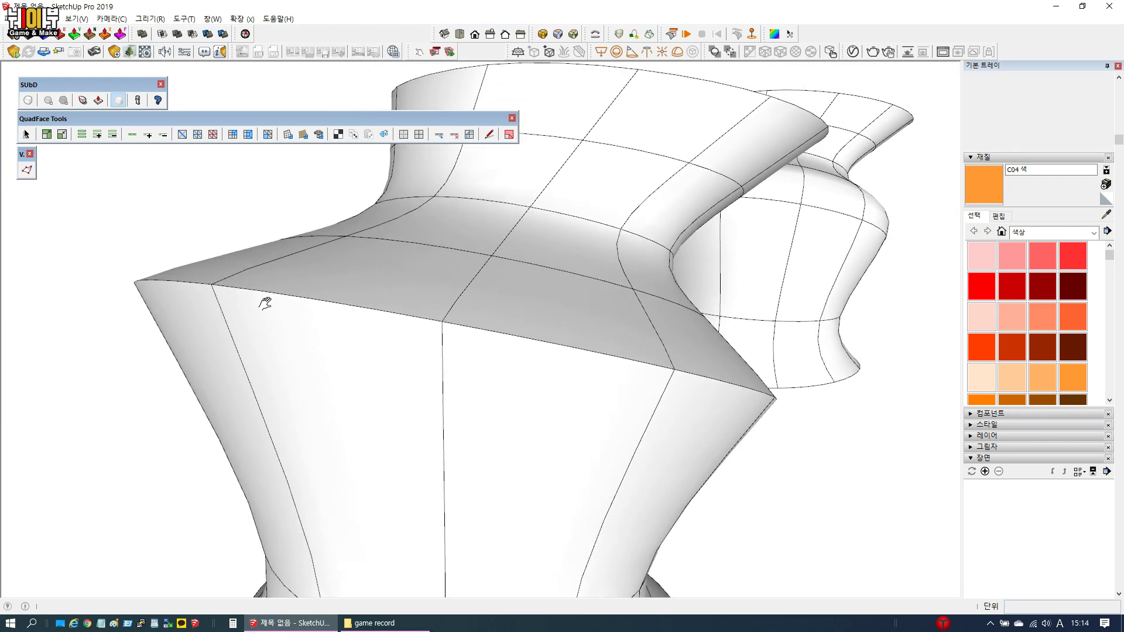
pyautogui.scroll(6, 236, 291)
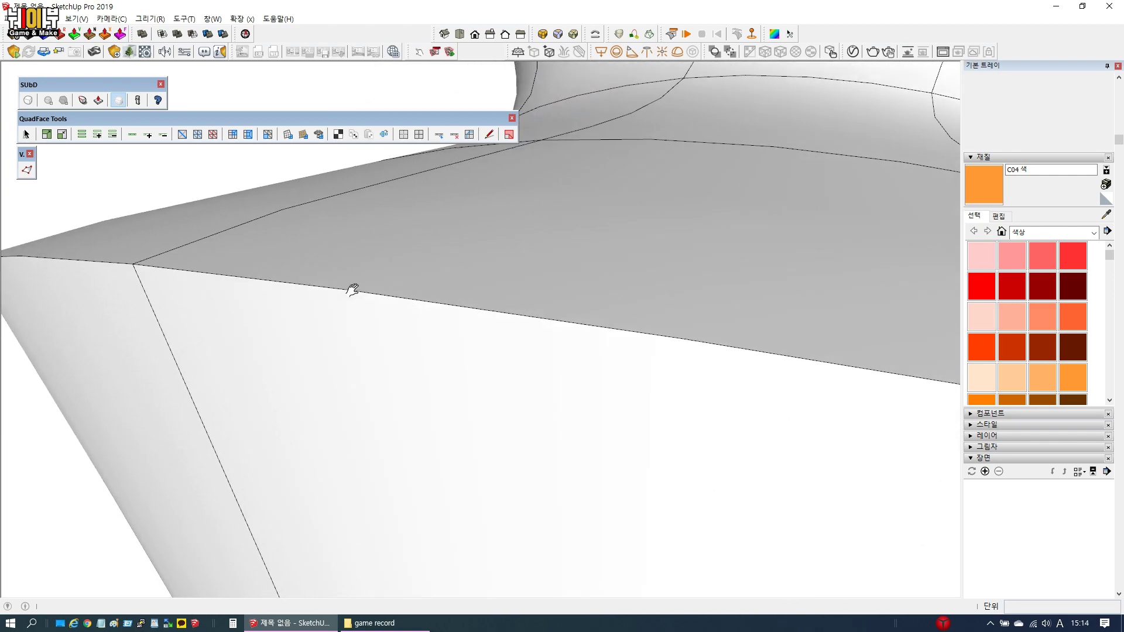
pyautogui.moveTo(595, 335); pyautogui.dragTo(459, 323, button='middle')
pyautogui.keyDown('shift'); pyautogui.moveTo(532, 331); pyautogui.dragTo(406, 289, button='middle'); pyautogui.keyUp('shift')
pyautogui.scroll(-3, 401, 284)
pyautogui.scroll(5, 401, 284)
pyautogui.moveTo(572, 326); pyautogui.dragTo(422, 293, button='middle')
pyautogui.scroll(5, 422, 293)
pyautogui.keyDown('shift'); pyautogui.moveTo(609, 361); pyautogui.dragTo(486, 345, button='middle'); pyautogui.keyUp('shift')
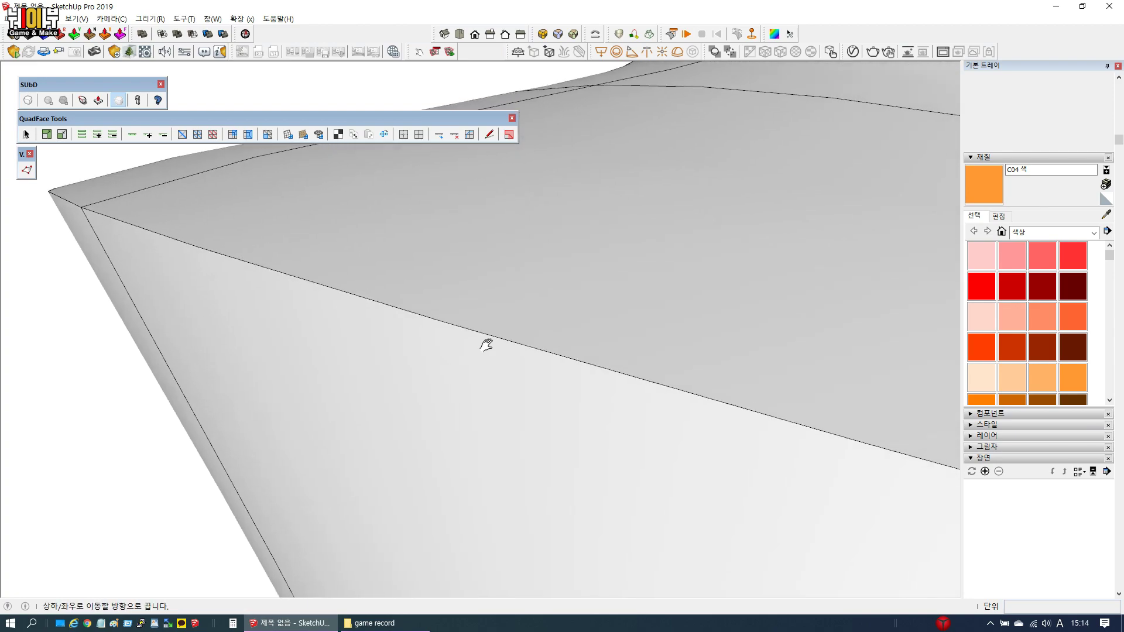
pyautogui.scroll(-10, 486, 346)
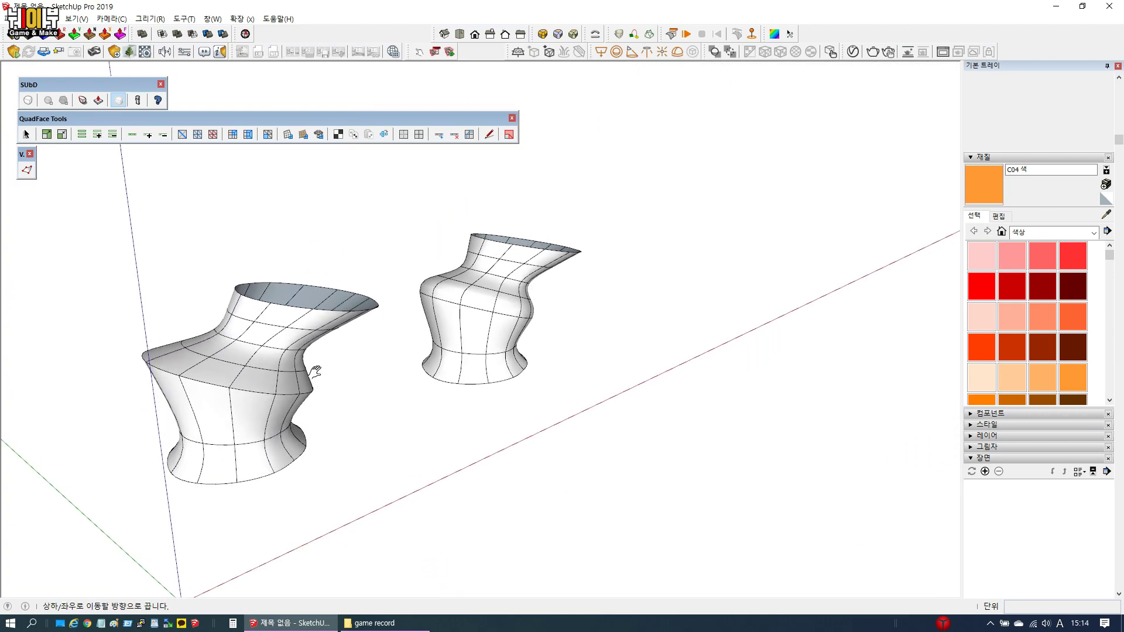
pyautogui.scroll(10, 321, 372)
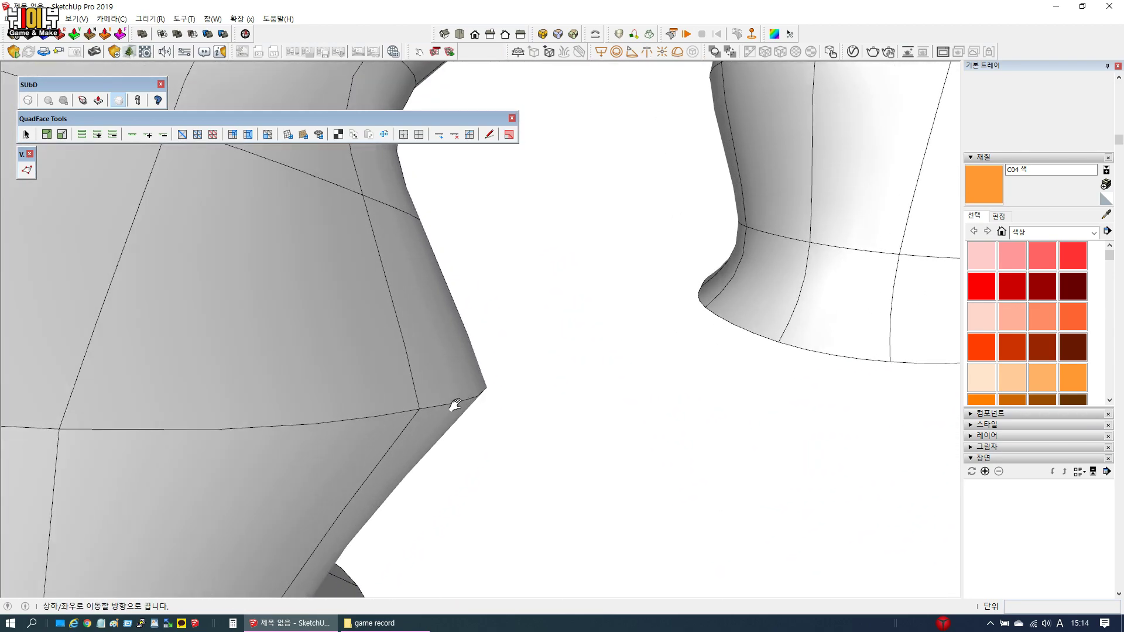
pyautogui.scroll(-10, 358, 363)
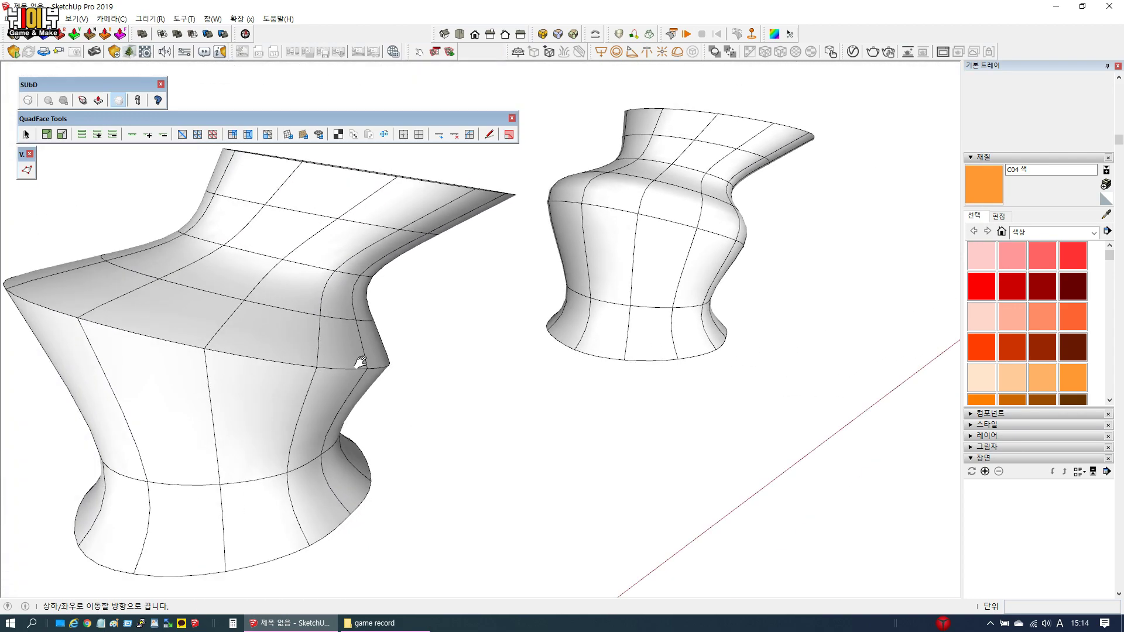
# Switch the copied vase back to its unsubdivided control mesh and open its group for editing
pyautogui.moveTo(644, 391); pyautogui.dragTo(188, 303, button='middle')
pyautogui.press('space')
pyautogui.click(605, 336)
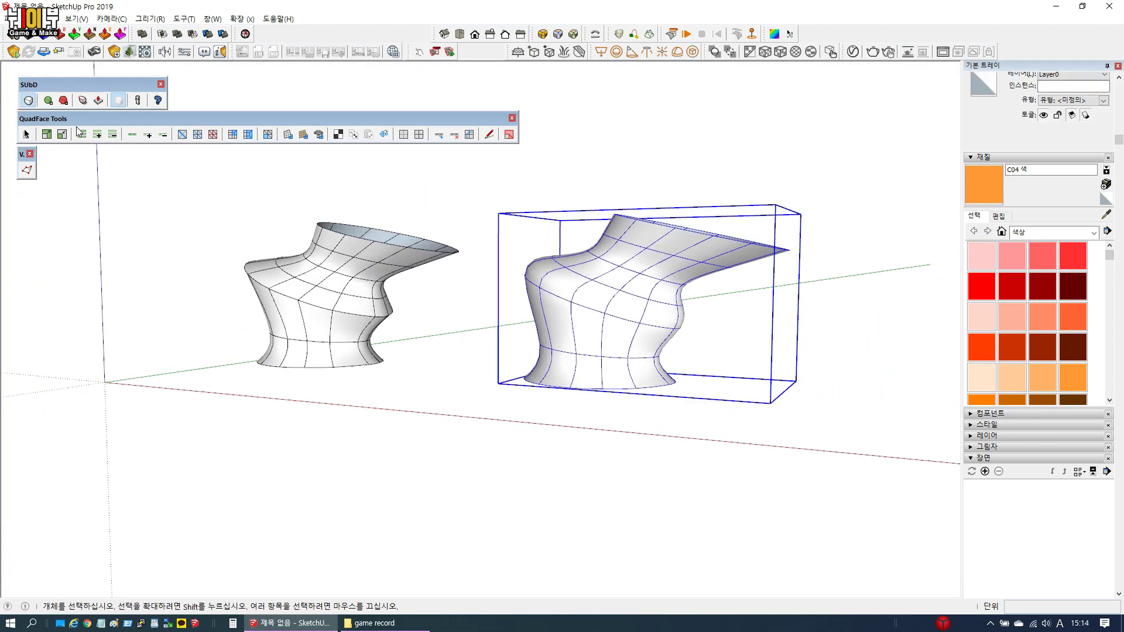
pyautogui.click(27, 101)
pyautogui.scroll(5, 402, 258)
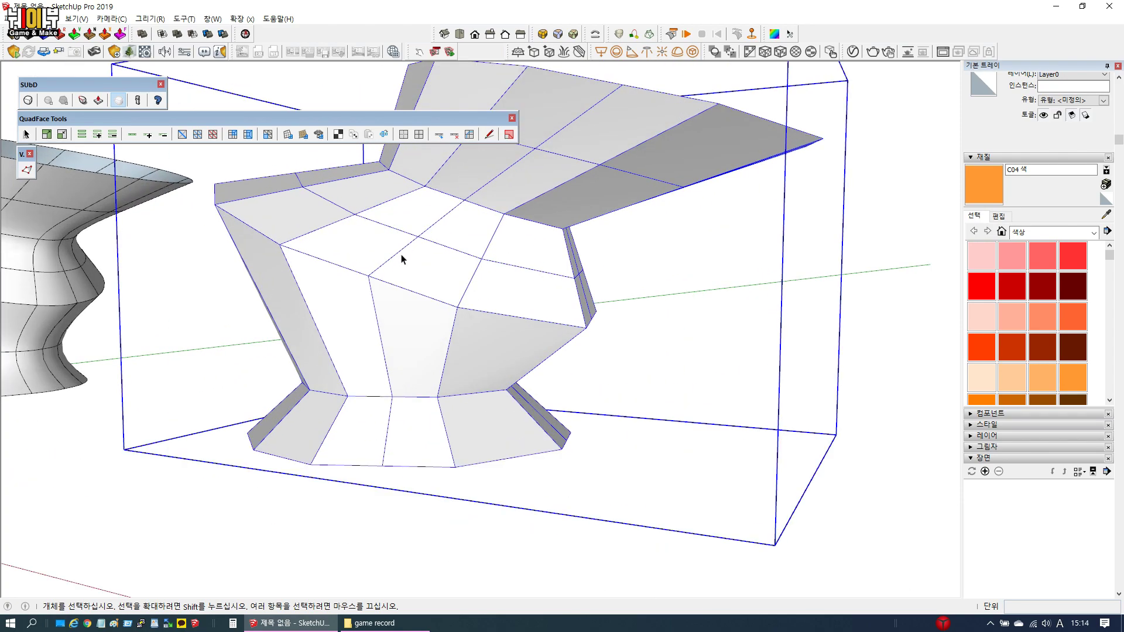
pyautogui.doubleClick(398, 261)
# Draw a support edge about 34.6 mm long just above one front shoulder edge of the vase copy, using the QuadFace line tool
pyautogui.press('h')
pyautogui.moveTo(383, 266); pyautogui.dragTo(451, 340)
pyautogui.scroll(7, 376, 324)
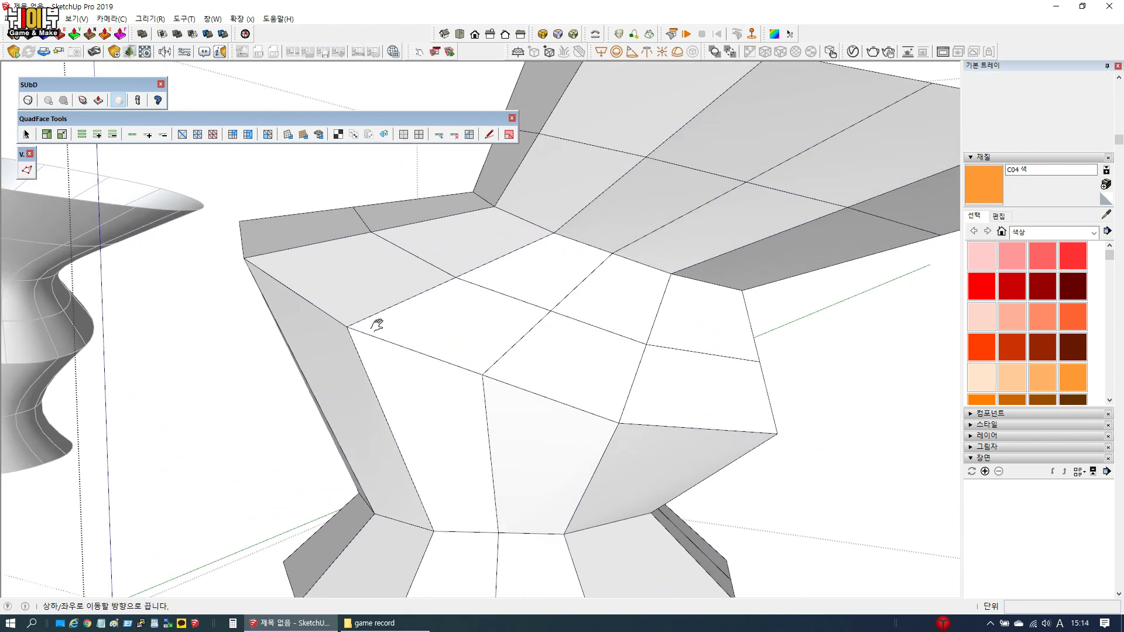
pyautogui.scroll(5, 369, 326)
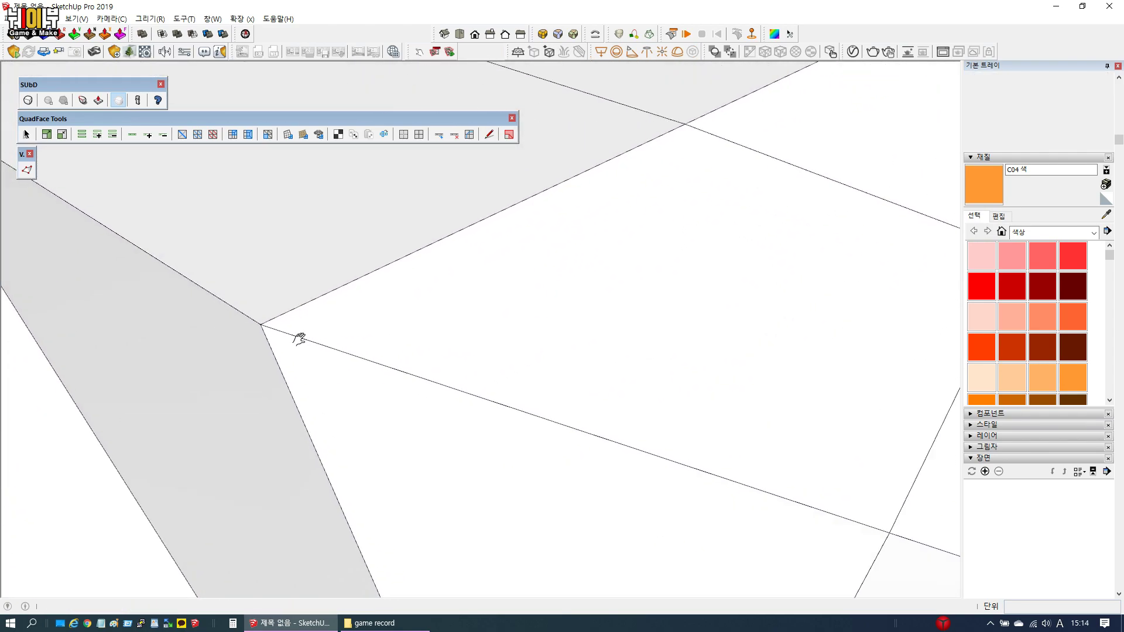
pyautogui.press('space')
pyautogui.click(300, 341)
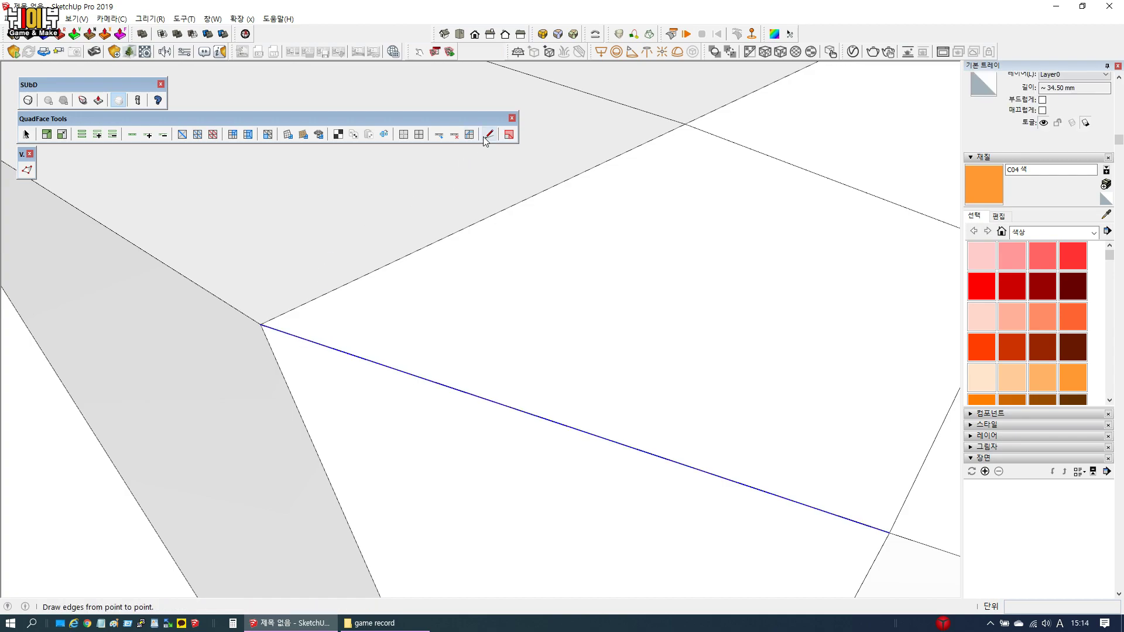
pyautogui.scroll(2, 260, 324)
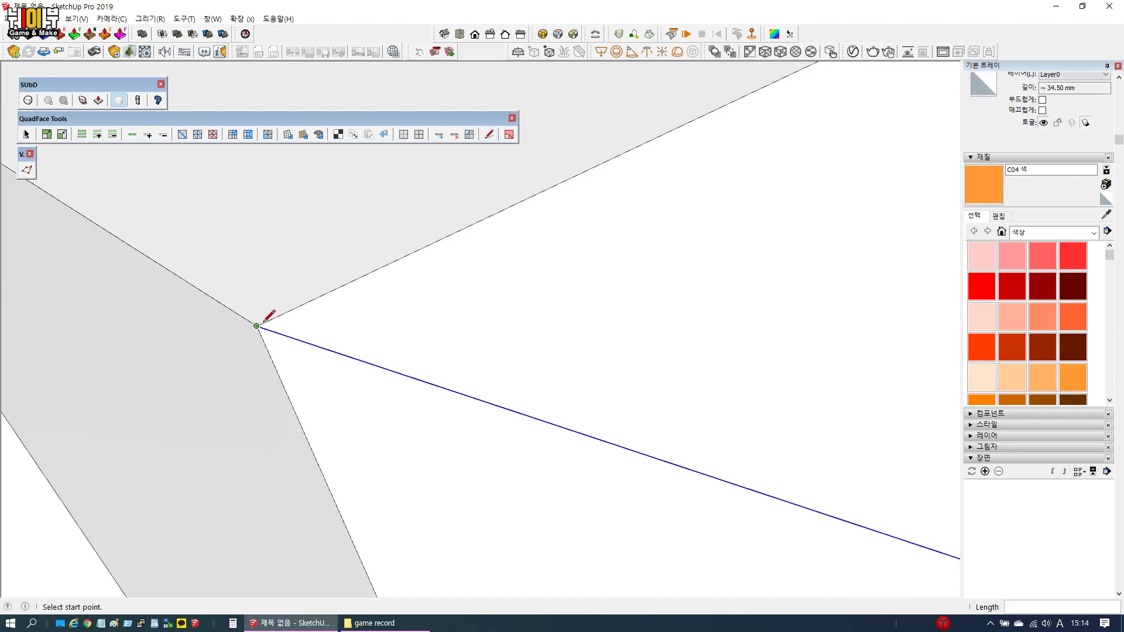
pyautogui.click(266, 322)
pyautogui.scroll(-2, 343, 337)
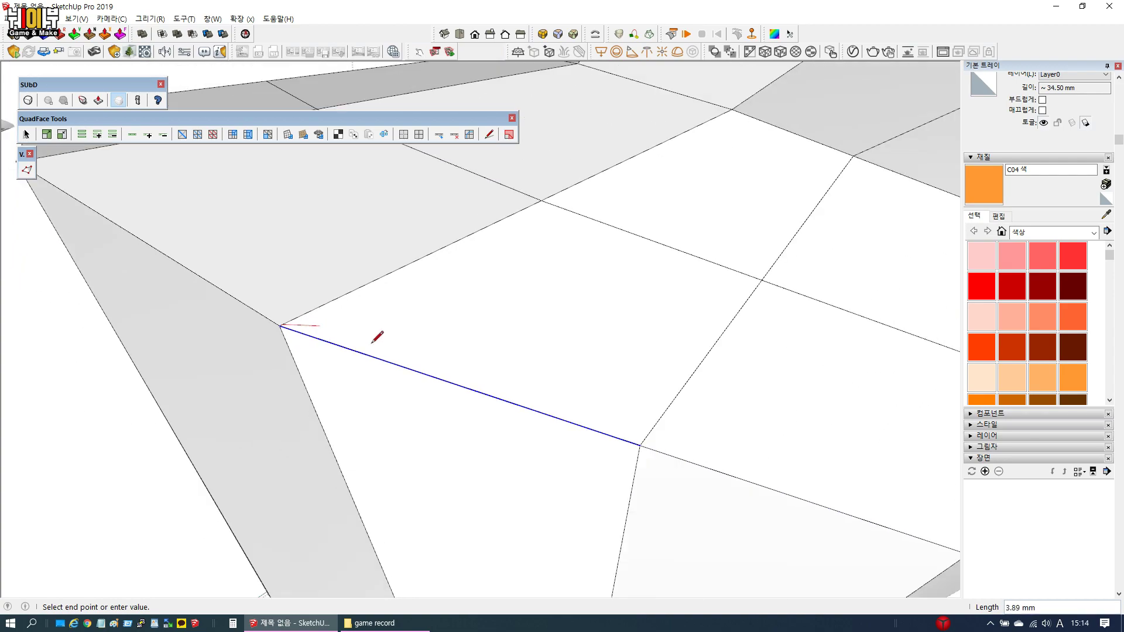
pyautogui.scroll(2, 636, 439)
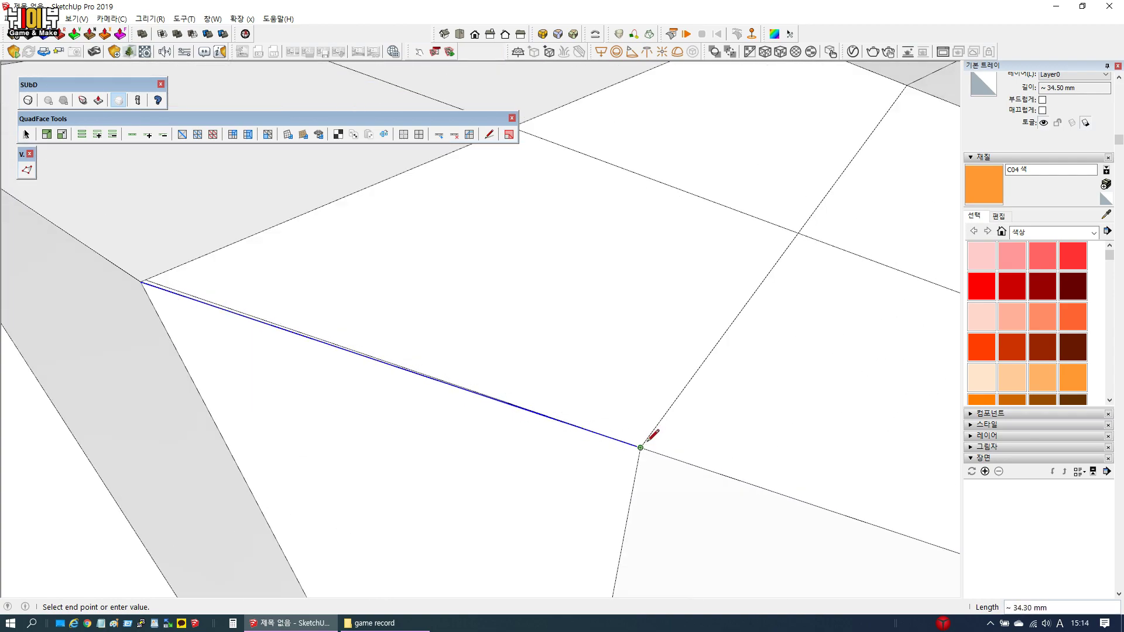
pyautogui.scroll(2, 651, 436)
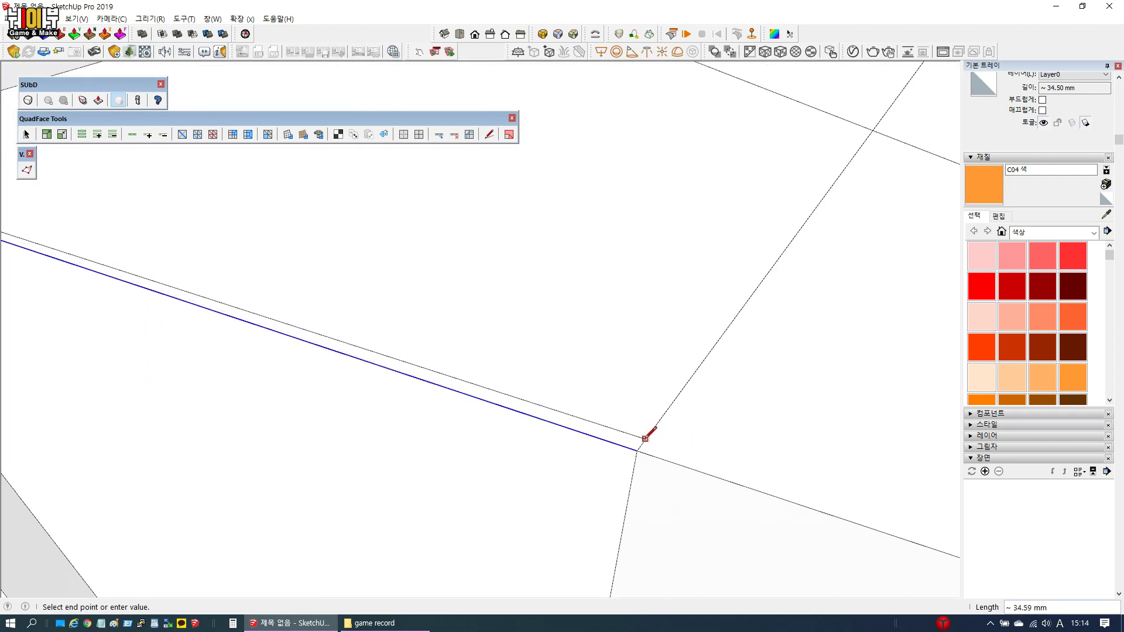
pyautogui.click(646, 438)
# Draw a second support edge about 34.5 mm long just below the same shoulder edge
pyautogui.scroll(-1, 647, 439)
pyautogui.moveTo(647, 440); pyautogui.dragTo(350, 327, button='middle')
pyautogui.click(338, 332)
pyautogui.scroll(-3, 339, 332)
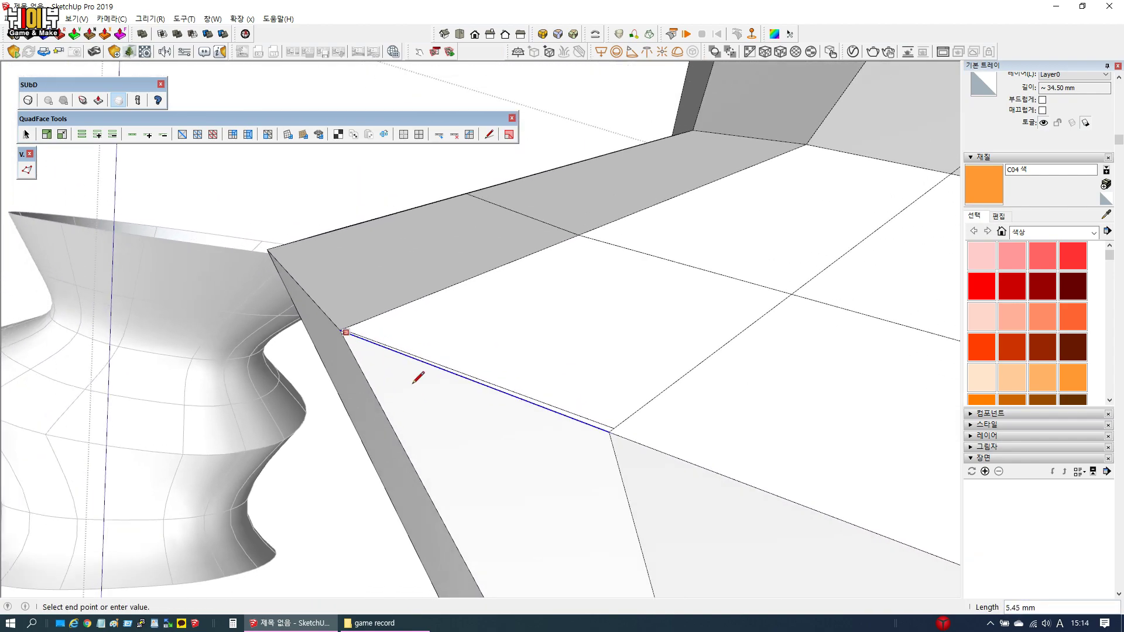
pyautogui.scroll(3, 605, 437)
pyautogui.click(617, 429)
pyautogui.moveTo(573, 401); pyautogui.dragTo(354, 316, button='middle')
pyautogui.scroll(3, 708, 408)
pyautogui.moveTo(709, 409)
pyautogui.mouseDown(button='middle')
pyautogui.moveTo(477, 359)
pyautogui.moveTo(585, 372)
pyautogui.moveTo(439, 384)
pyautogui.mouseUp(button='middle')
pyautogui.scroll(-2, 358, 346)
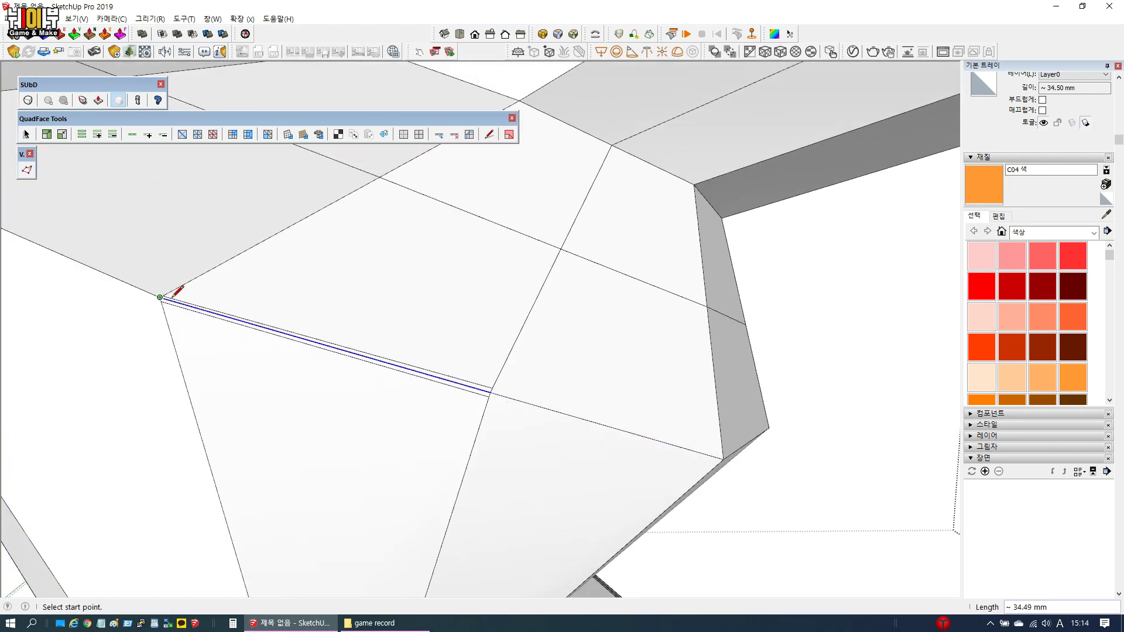
pyautogui.moveTo(633, 393)
pyautogui.mouseDown(button='middle')
pyautogui.moveTo(504, 381)
pyautogui.moveTo(160, 306)
pyautogui.moveTo(502, 341)
pyautogui.moveTo(807, 425)
pyautogui.moveTo(581, 371)
pyautogui.moveTo(318, 388)
pyautogui.moveTo(353, 389)
pyautogui.mouseUp(button='middle')
pyautogui.scroll(5, 454, 366)
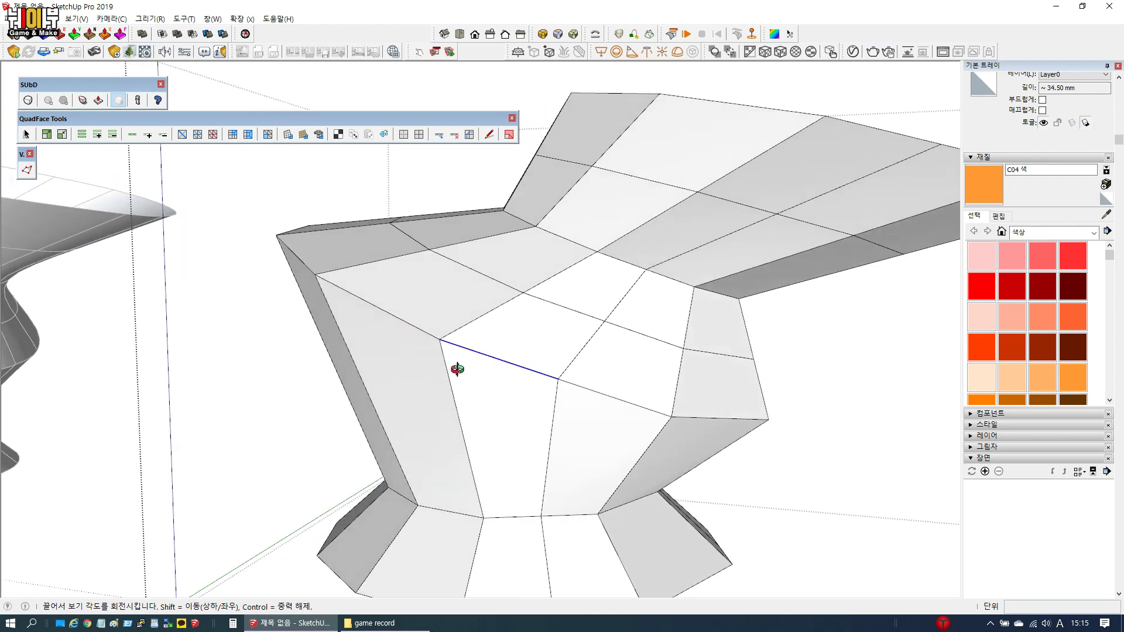
# Select the ring of edges rising inward from the shoulder and preview connecting them with 2 segments
pyautogui.press('space')
pyautogui.moveTo(493, 311); pyautogui.dragTo(600, 351, button='middle')
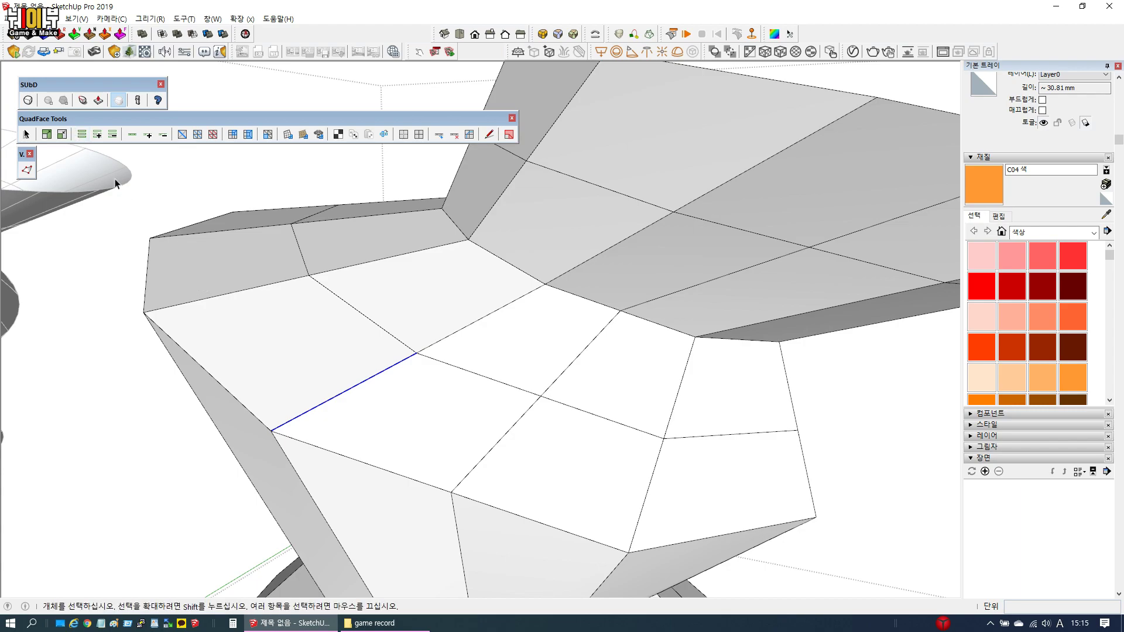
pyautogui.click(81, 134)
pyautogui.moveTo(372, 442); pyautogui.dragTo(429, 320, button='middle')
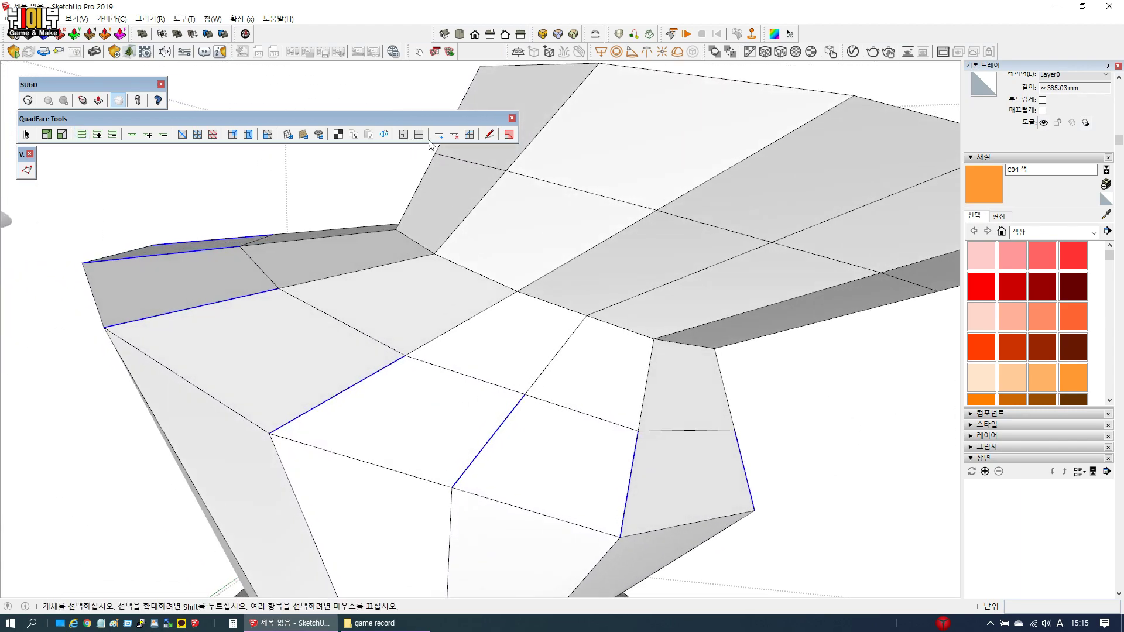
pyautogui.click(469, 135)
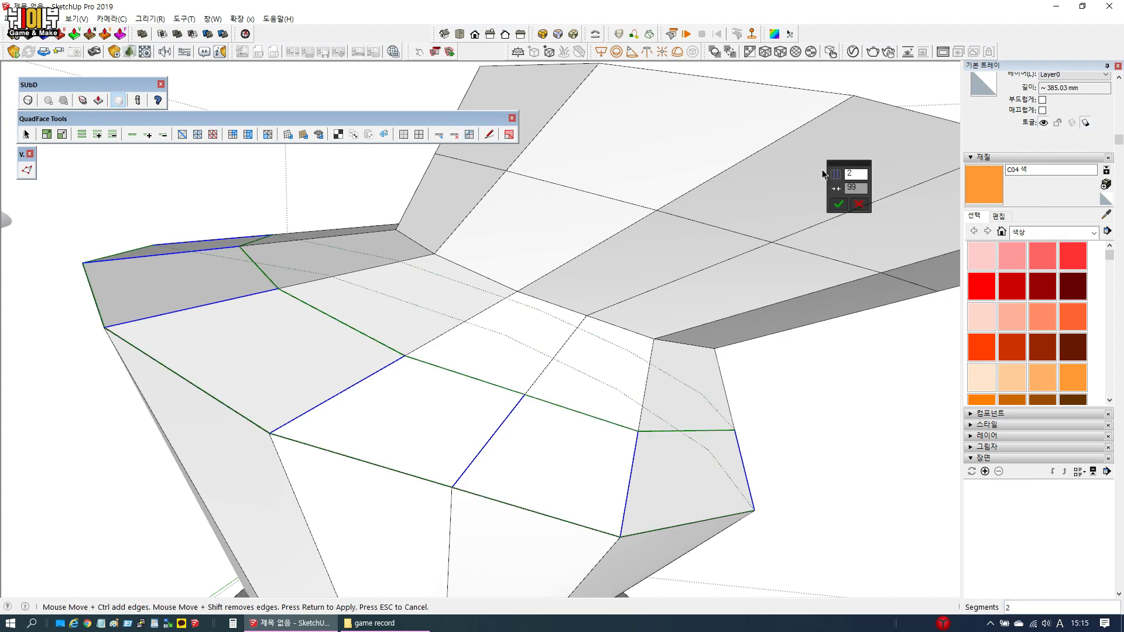
pyautogui.moveTo(837, 172); pyautogui.dragTo(528, 265)
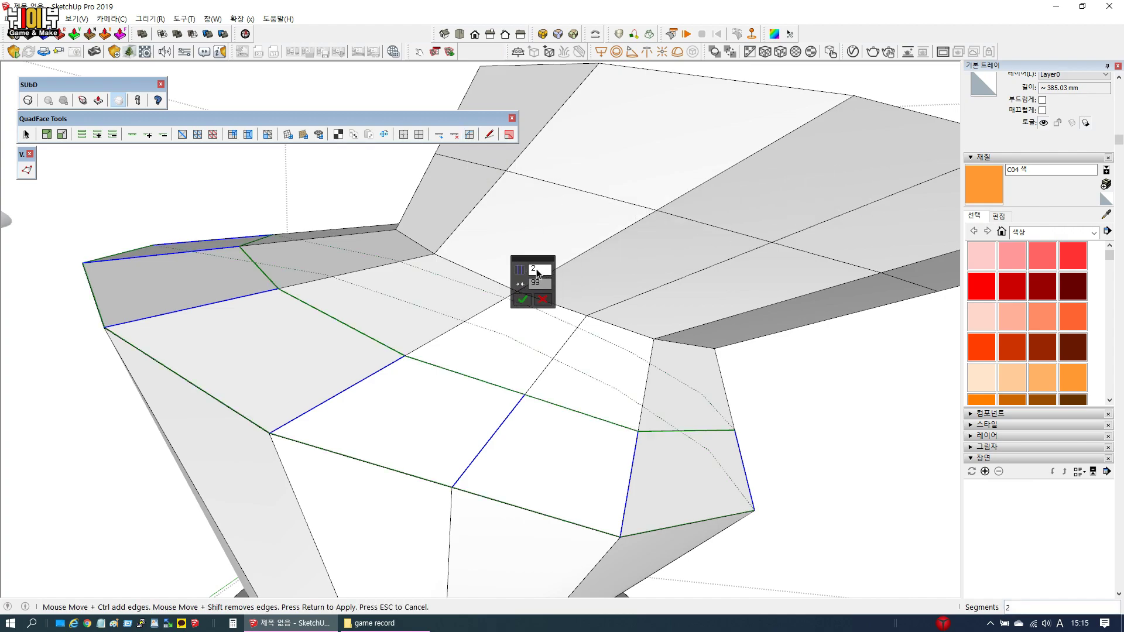
pyautogui.moveTo(538, 273); pyautogui.dragTo(439, 345, button='middle')
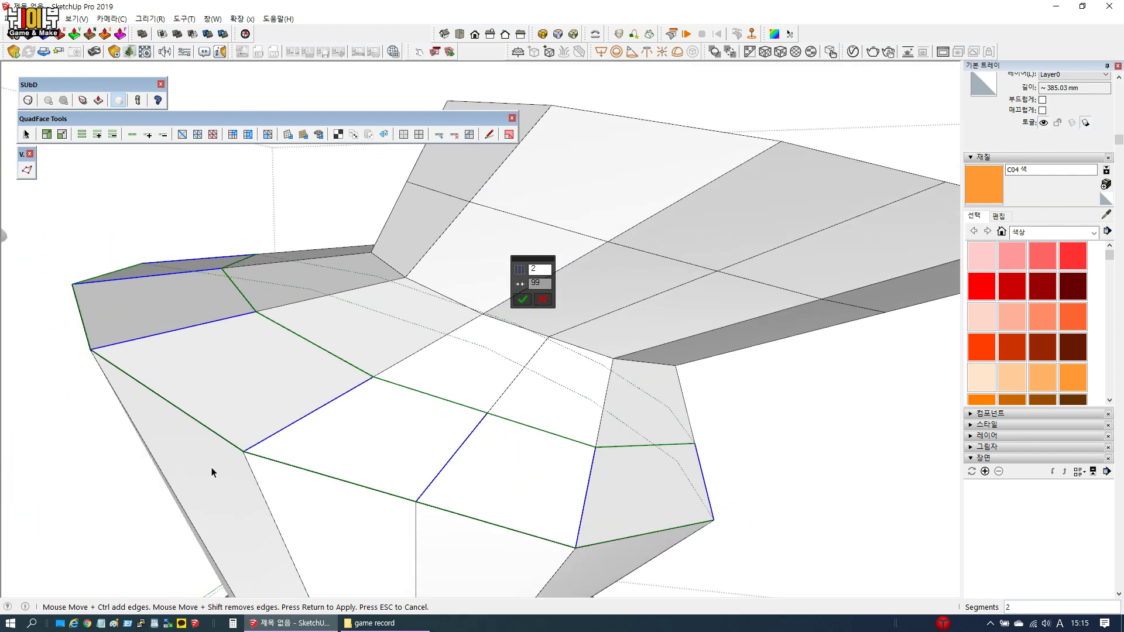
# Examine how closely the previewed loops sit to both ends of the ring edges at pinch 99
pyautogui.scroll(6, 242, 452)
pyautogui.scroll(-3, 234, 467)
pyautogui.scroll(2, 597, 205)
pyautogui.moveTo(597, 205); pyautogui.dragTo(597, 247, button='middle')
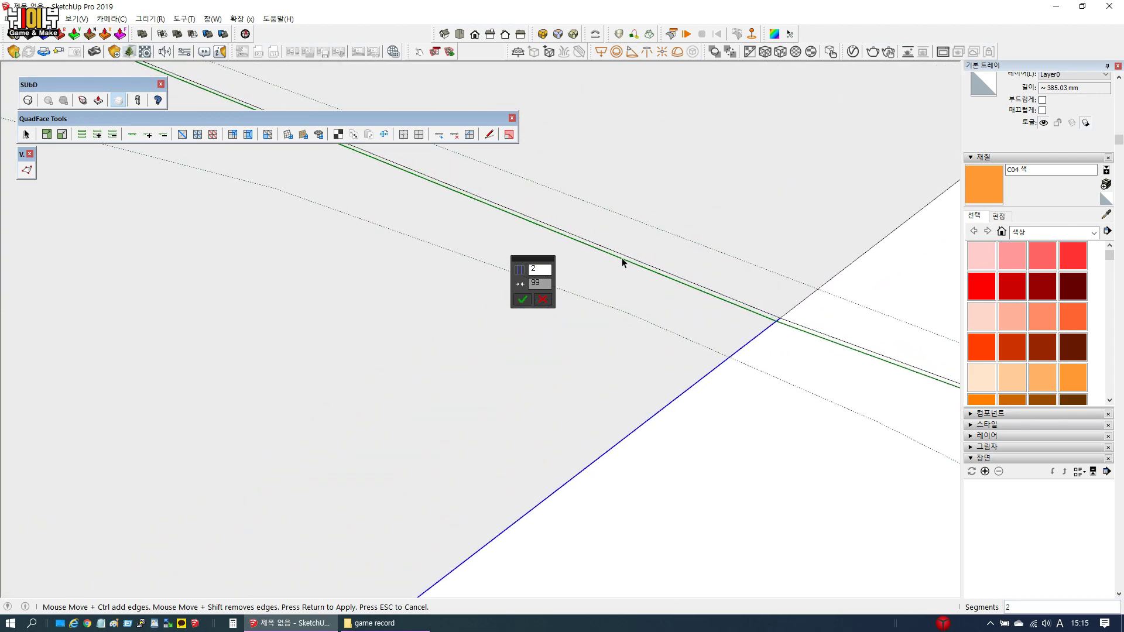
pyautogui.scroll(-5, 624, 263)
pyautogui.scroll(2, 554, 294)
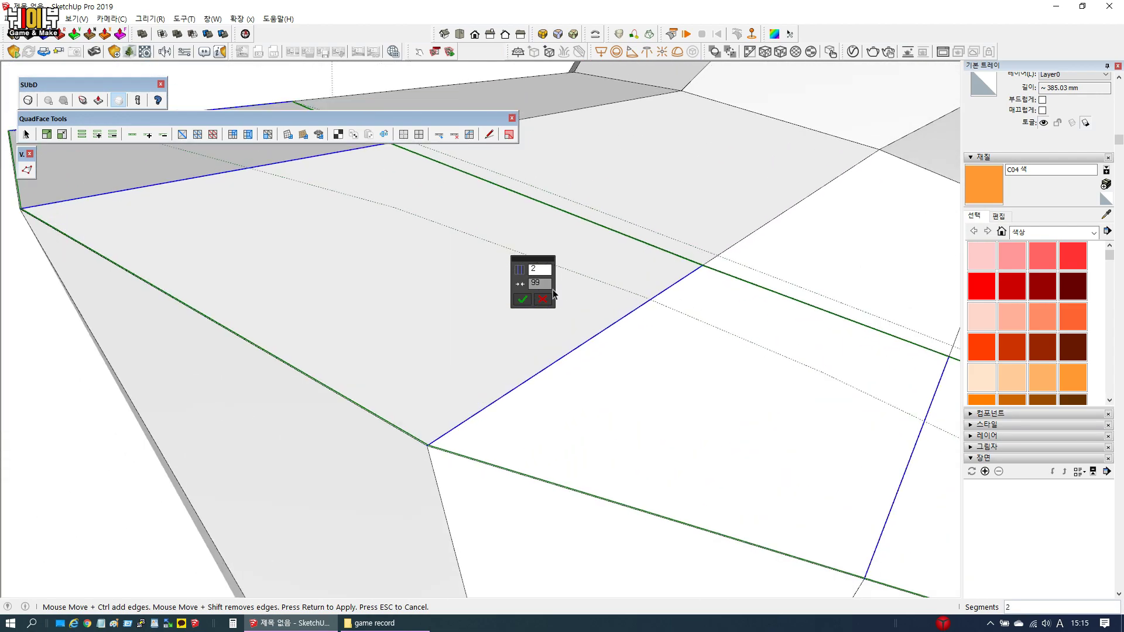
pyautogui.scroll(-2, 540, 388)
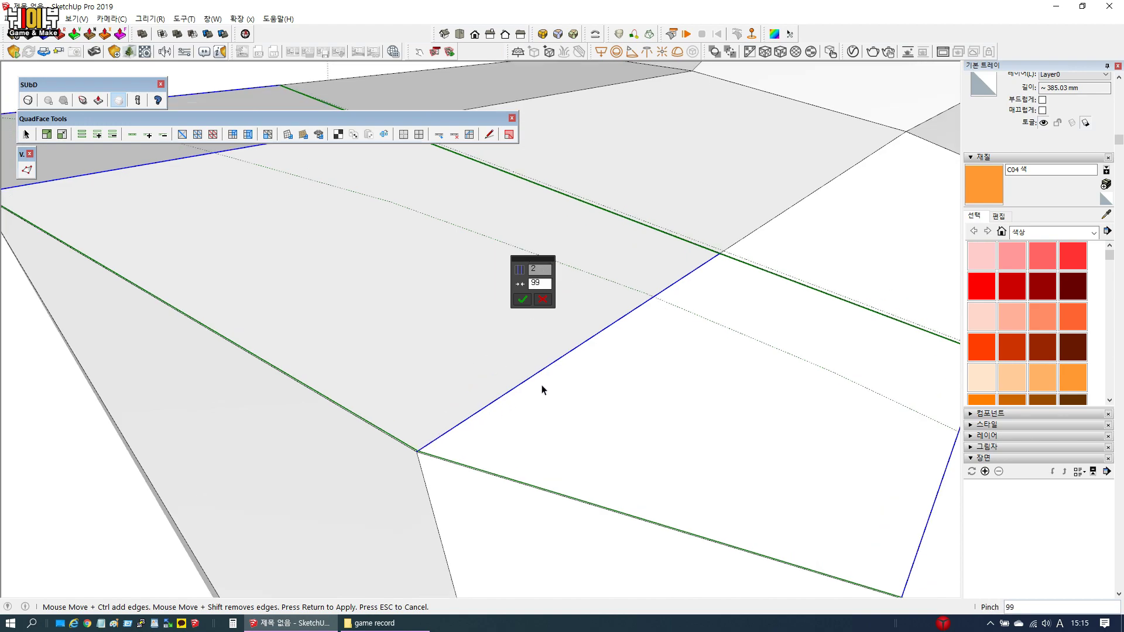
pyautogui.scroll(2, 622, 315)
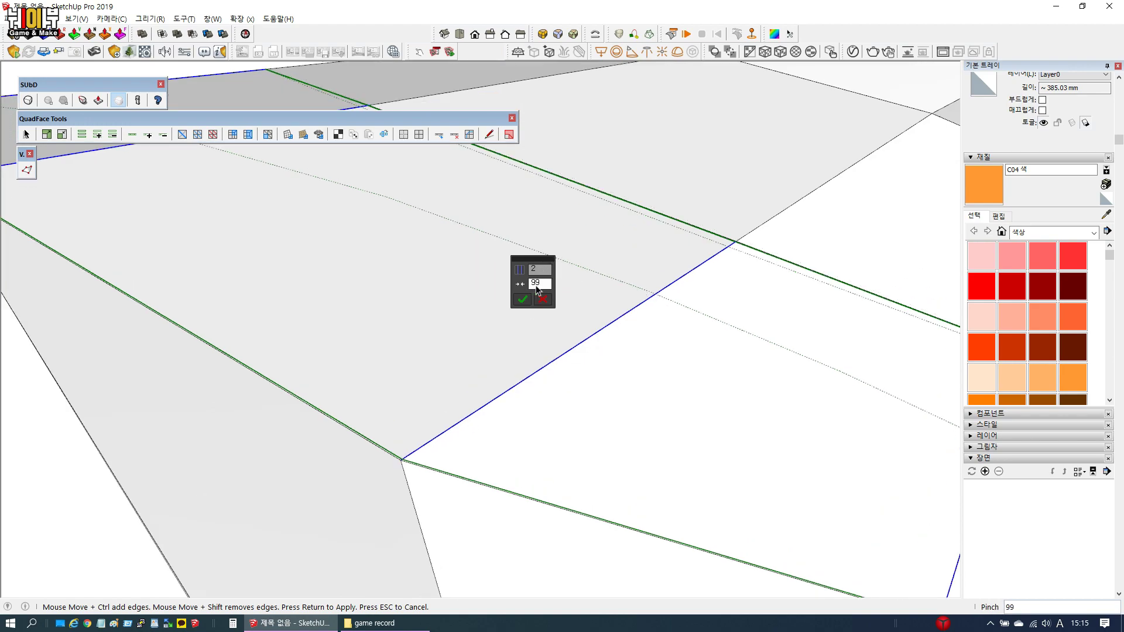
pyautogui.scroll(2, 736, 245)
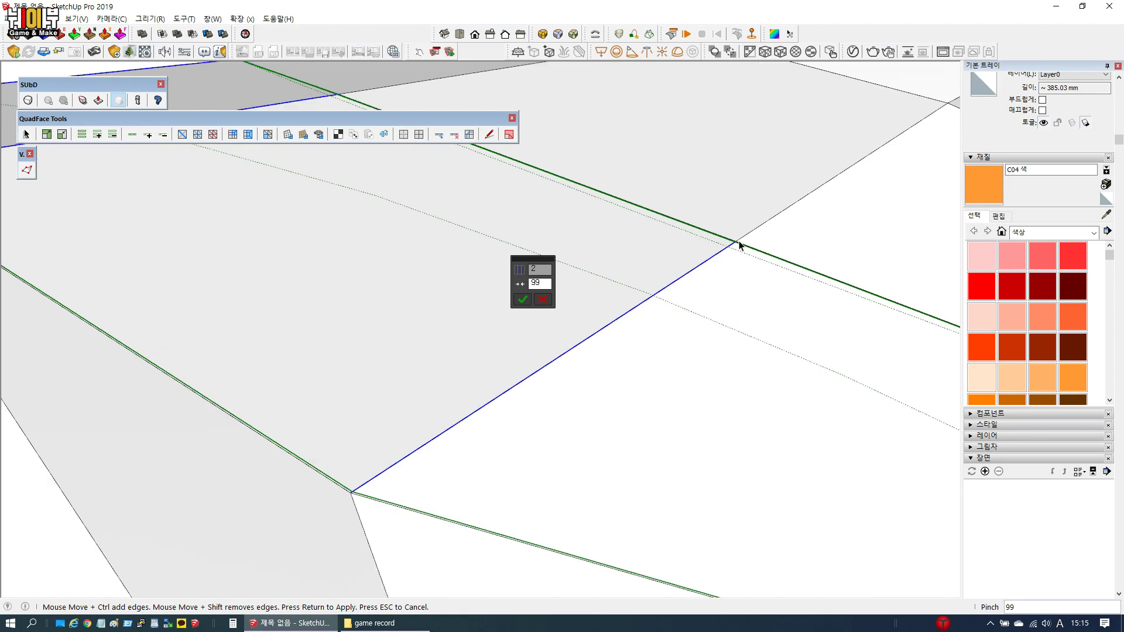
pyautogui.scroll(-2, 732, 246)
pyautogui.scroll(-1, 732, 247)
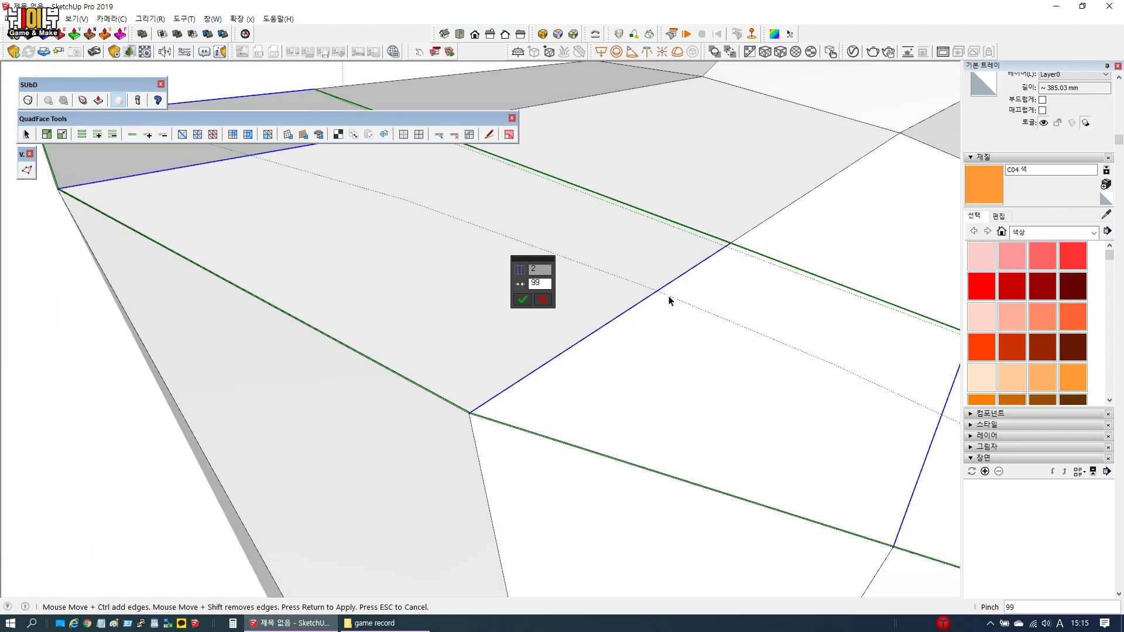
pyautogui.scroll(2, 670, 300)
pyautogui.scroll(3, 766, 215)
pyautogui.scroll(4, 765, 213)
pyautogui.scroll(1, 738, 213)
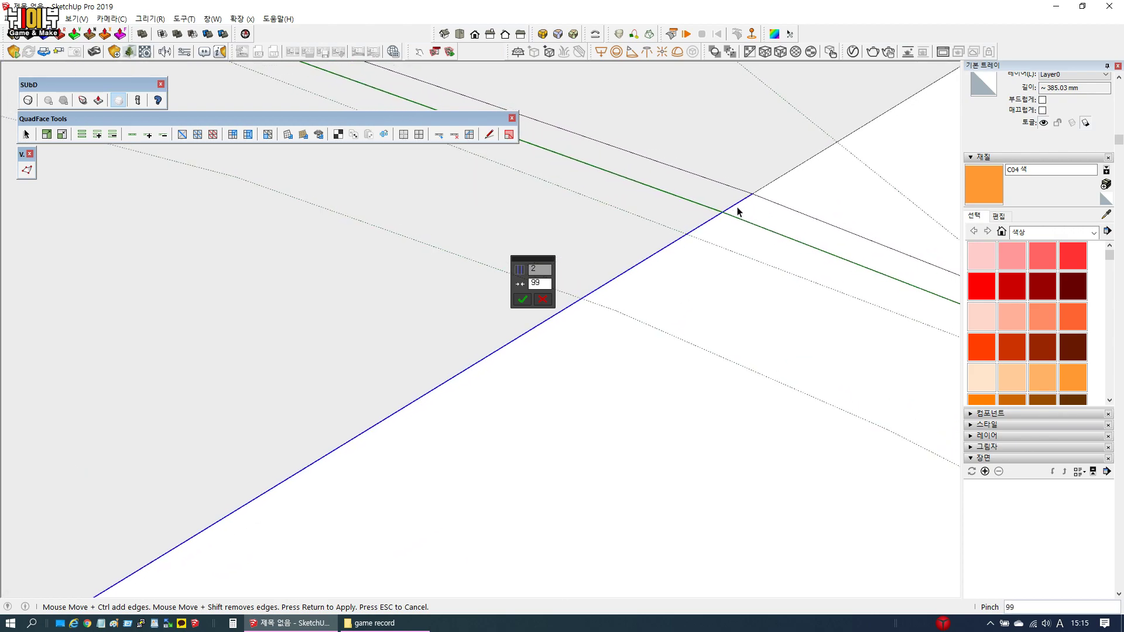
pyautogui.scroll(-8, 751, 204)
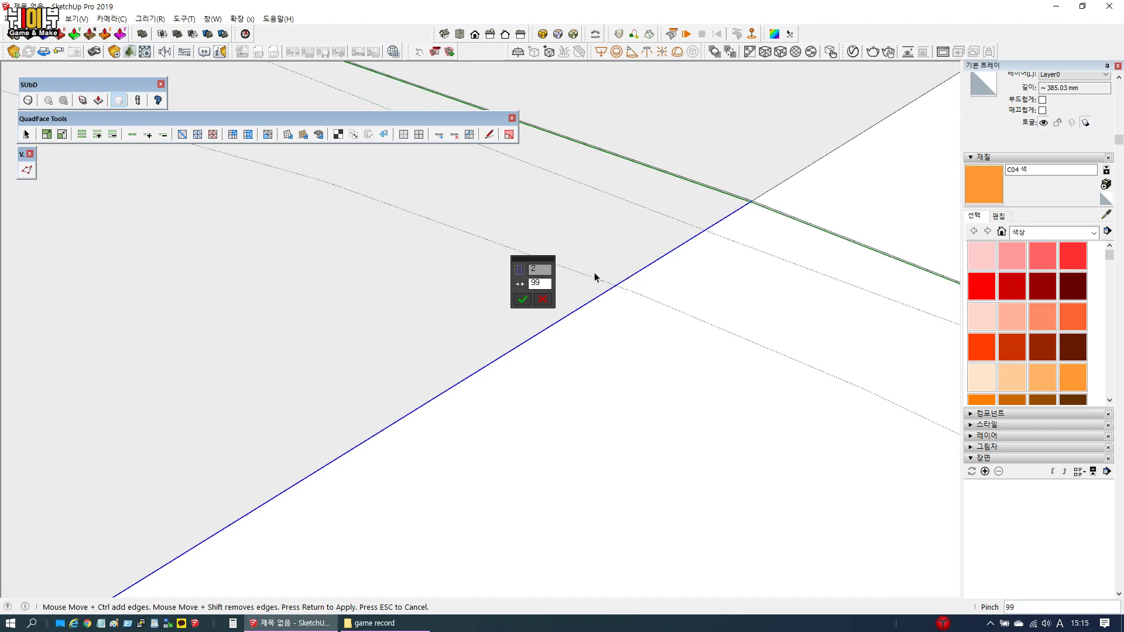
# Set the pinch to 90 and apply the two connecting loops above the shoulder
pyautogui.scroll(2, 618, 266)
pyautogui.press('BackSpace')
pyautogui.write('0')
pyautogui.scroll(-5, 664, 258)
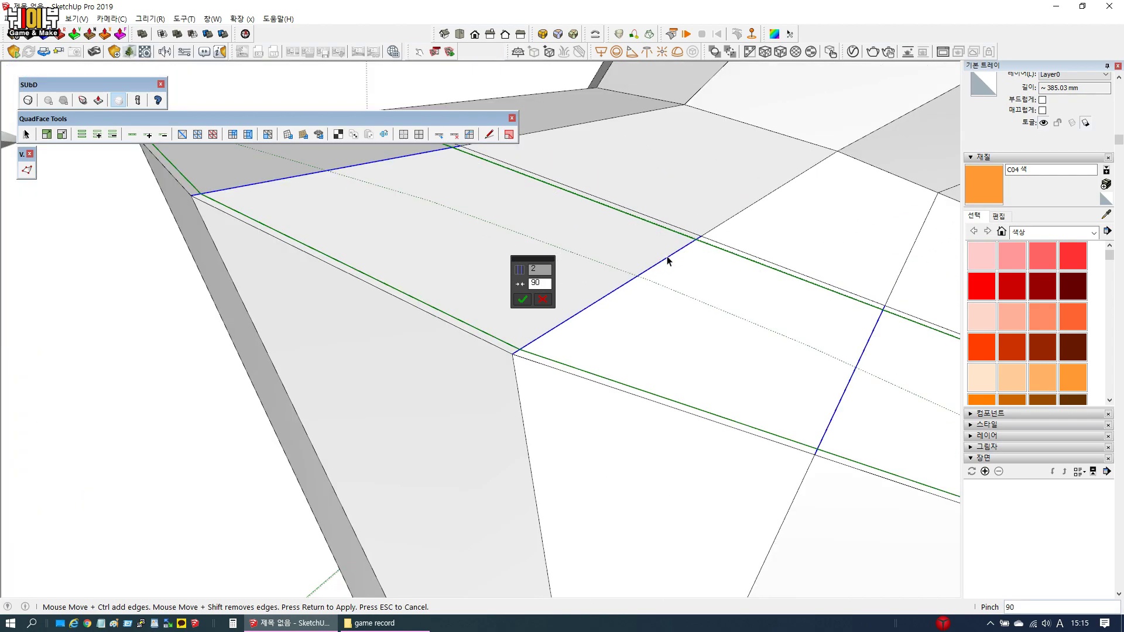
pyautogui.scroll(-2, 519, 349)
pyautogui.scroll(4, 525, 328)
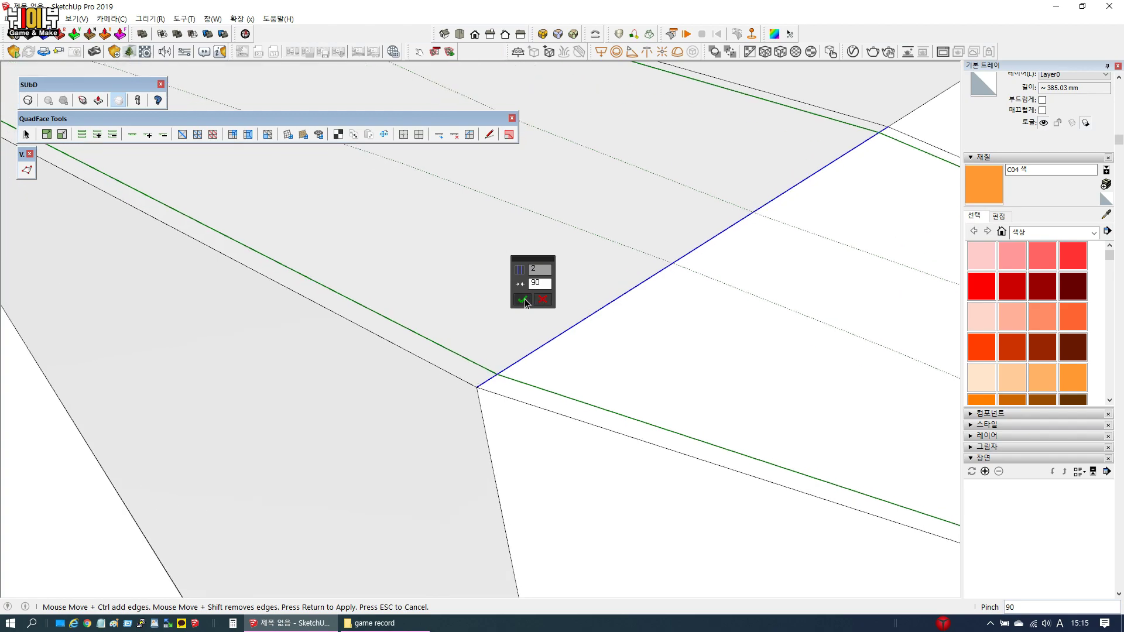
pyautogui.click(523, 299)
# Select the ring of side edges below the shoulder and connect them with 2 segments at pinch 90
pyautogui.scroll(-6, 453, 365)
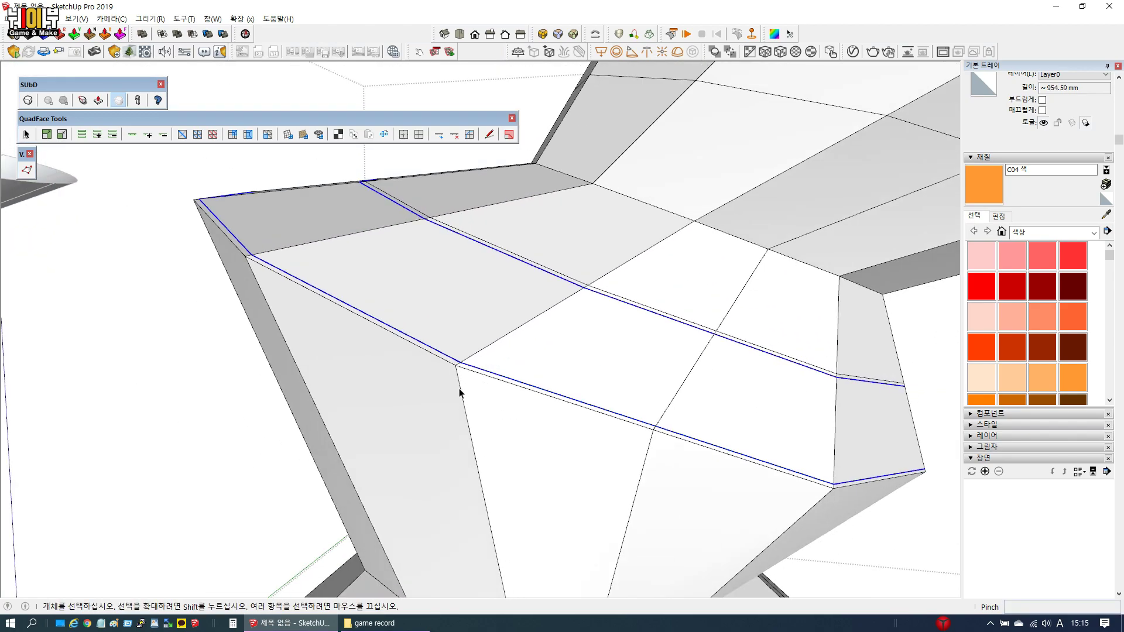
pyautogui.click(461, 394)
pyautogui.click(82, 135)
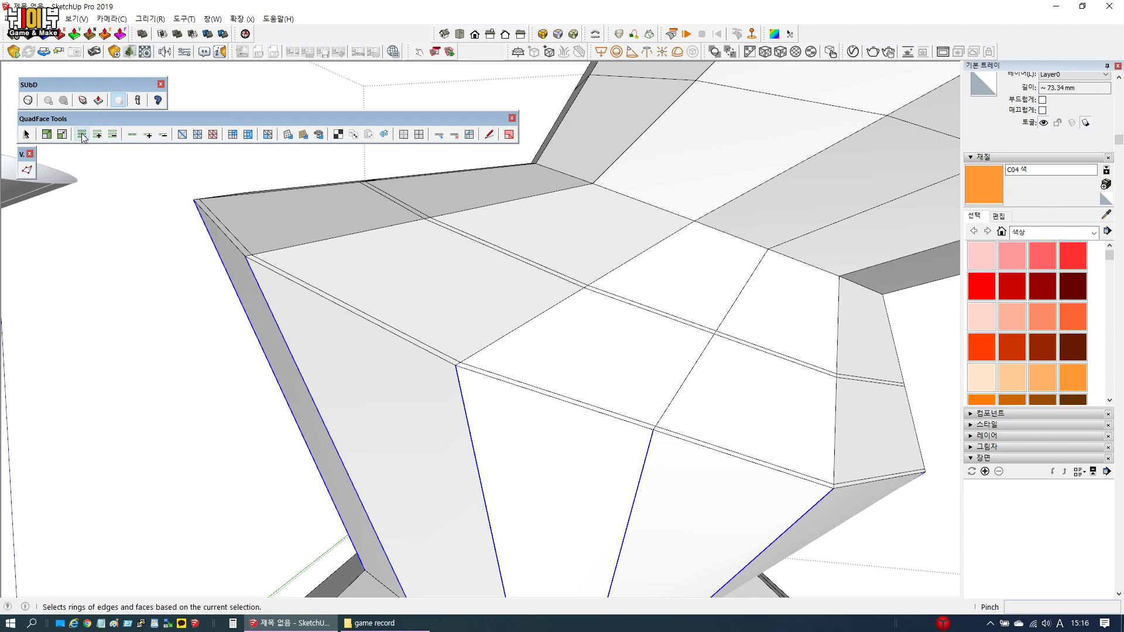
pyautogui.click(468, 135)
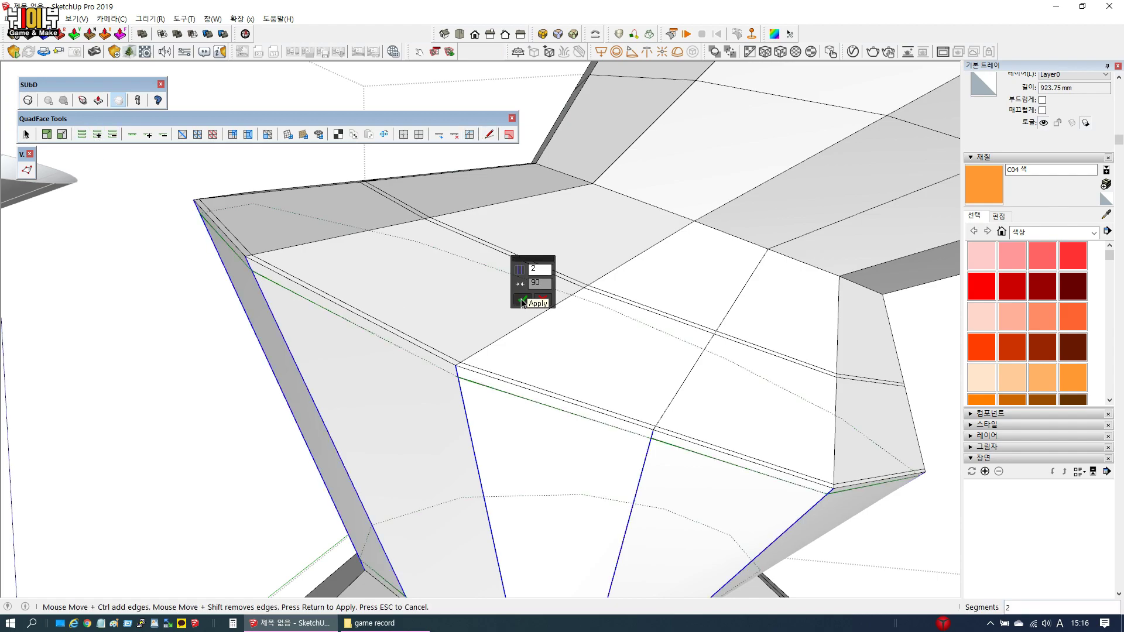
pyautogui.click(523, 302)
# Remove the surplus edge loop beside the middle loop on the vase's upper shoulder surface
pyautogui.scroll(-3, 477, 301)
pyautogui.moveTo(477, 301); pyautogui.dragTo(304, 397, button='middle')
pyautogui.moveTo(445, 394); pyautogui.dragTo(502, 339, button='middle')
pyautogui.scroll(5, 354, 394)
pyautogui.scroll(2, 324, 378)
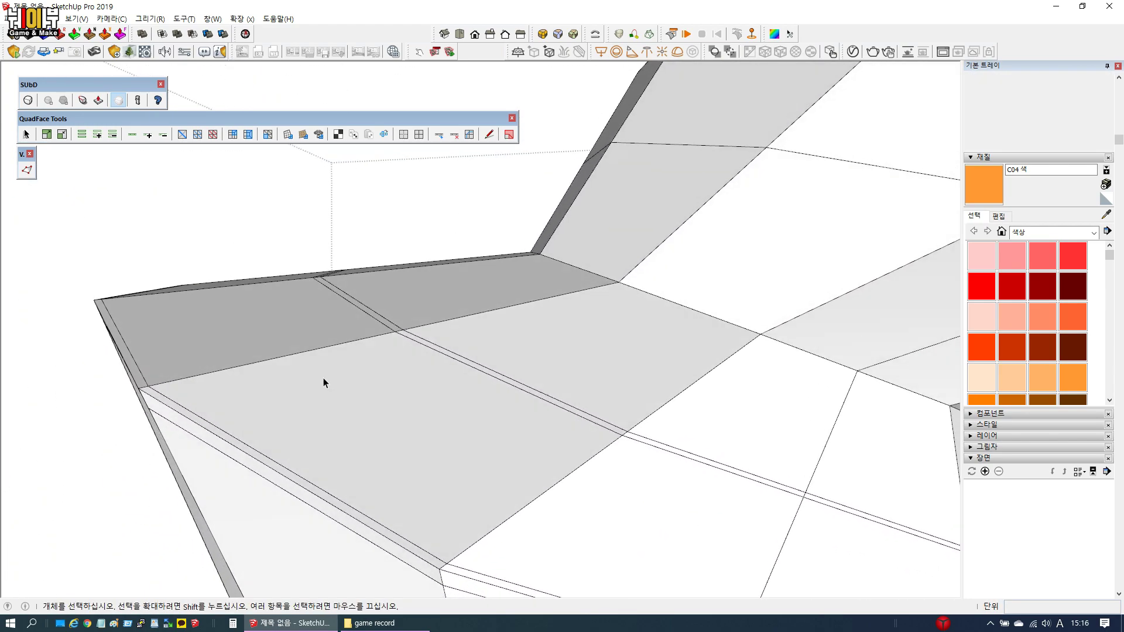
pyautogui.moveTo(180, 420); pyautogui.dragTo(151, 396, button='middle')
pyautogui.scroll(-2, 439, 381)
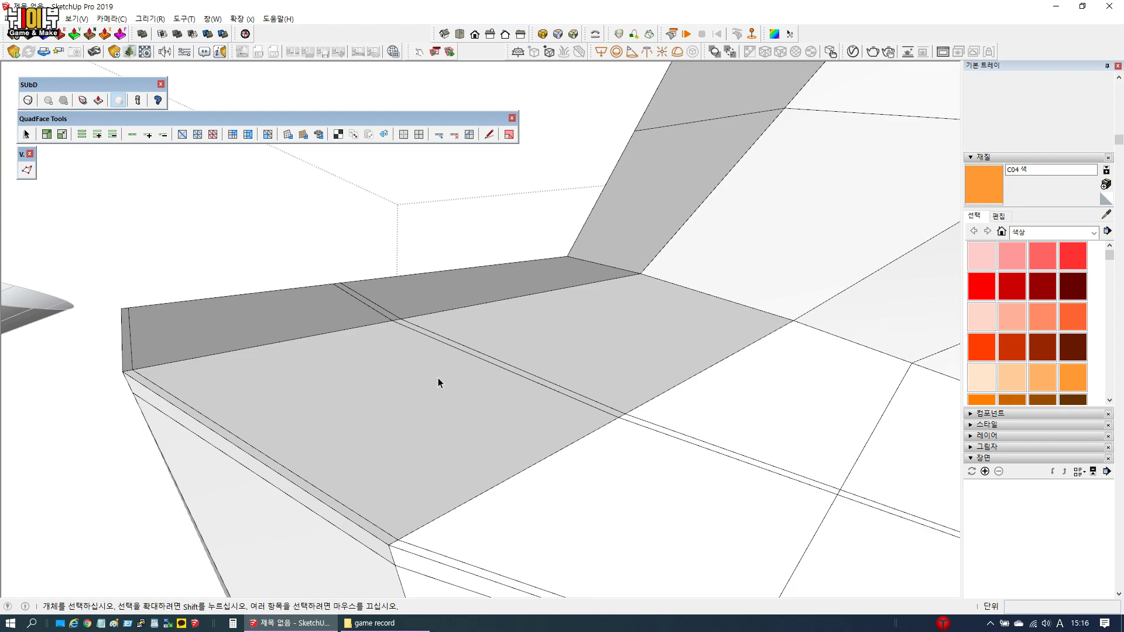
pyautogui.scroll(3, 537, 327)
pyautogui.click(535, 338)
pyautogui.click(528, 365)
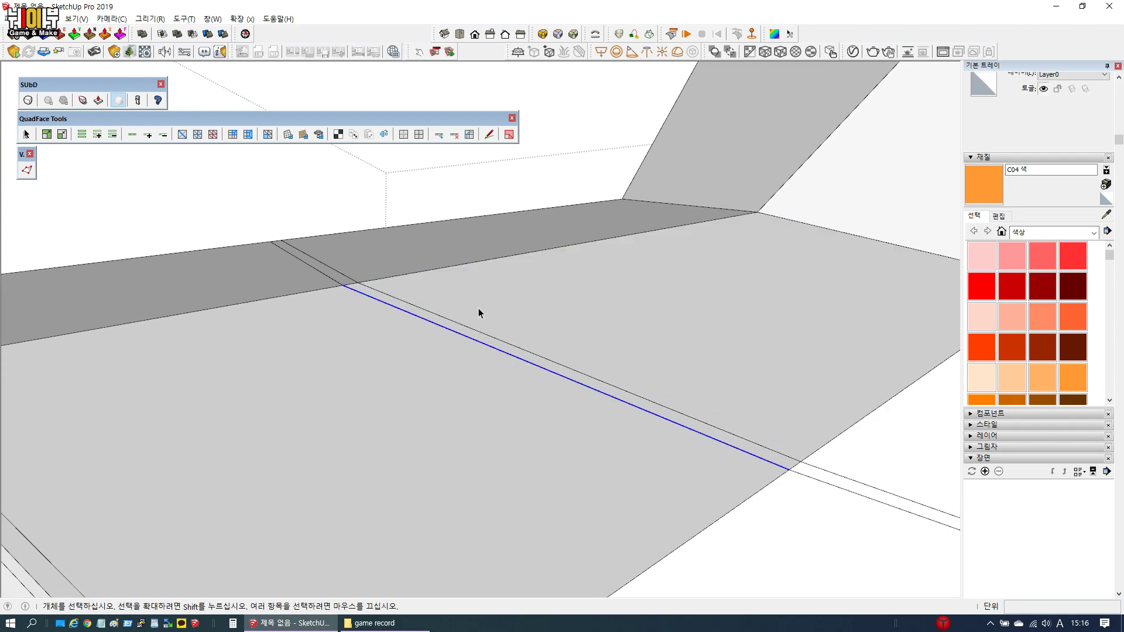
pyautogui.click(455, 135)
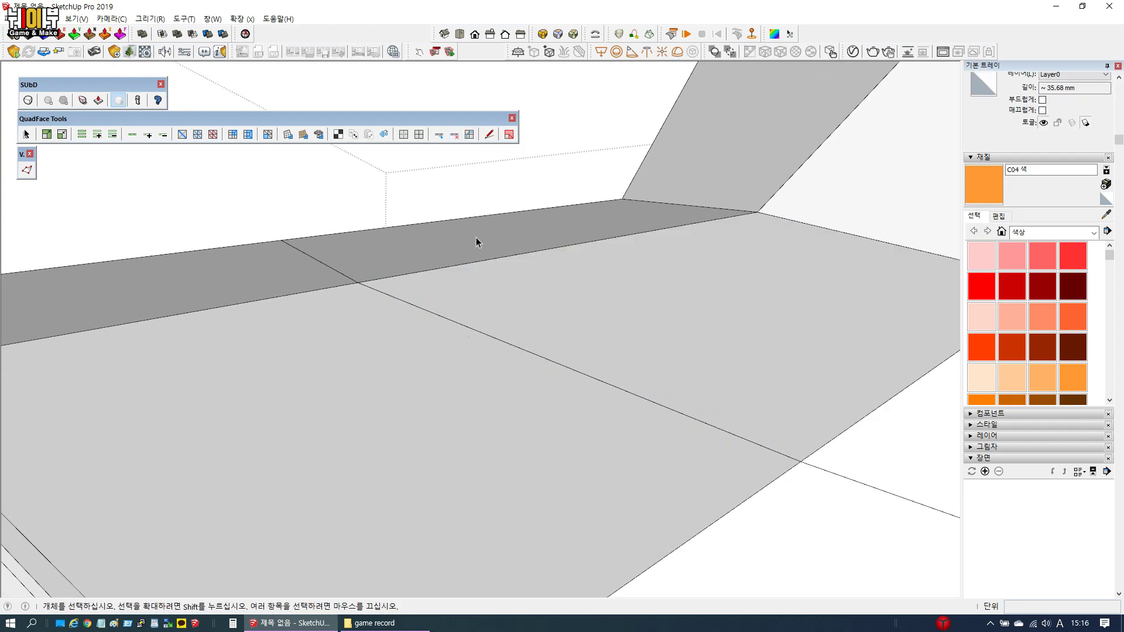
# Remove the surplus edge loop just above the waist on the vase's lower side
pyautogui.scroll(-5, 491, 305)
pyautogui.moveTo(492, 305); pyautogui.dragTo(484, 402, button='middle')
pyautogui.scroll(6, 481, 486)
pyautogui.scroll(1, 481, 486)
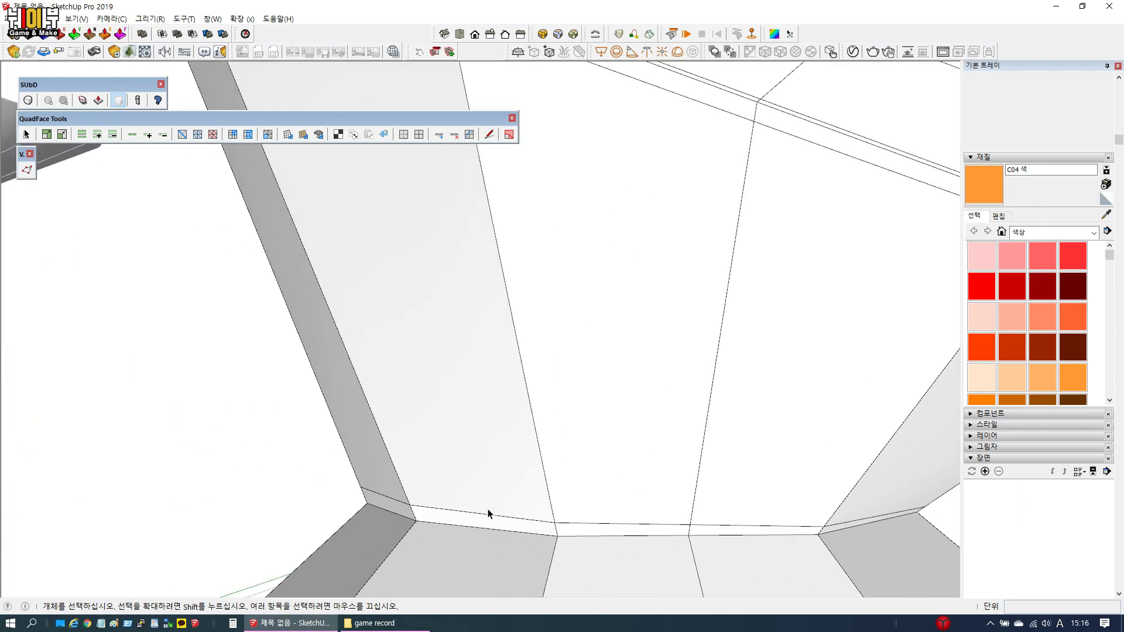
pyautogui.click(490, 517)
pyautogui.click(454, 135)
pyautogui.scroll(-5, 439, 201)
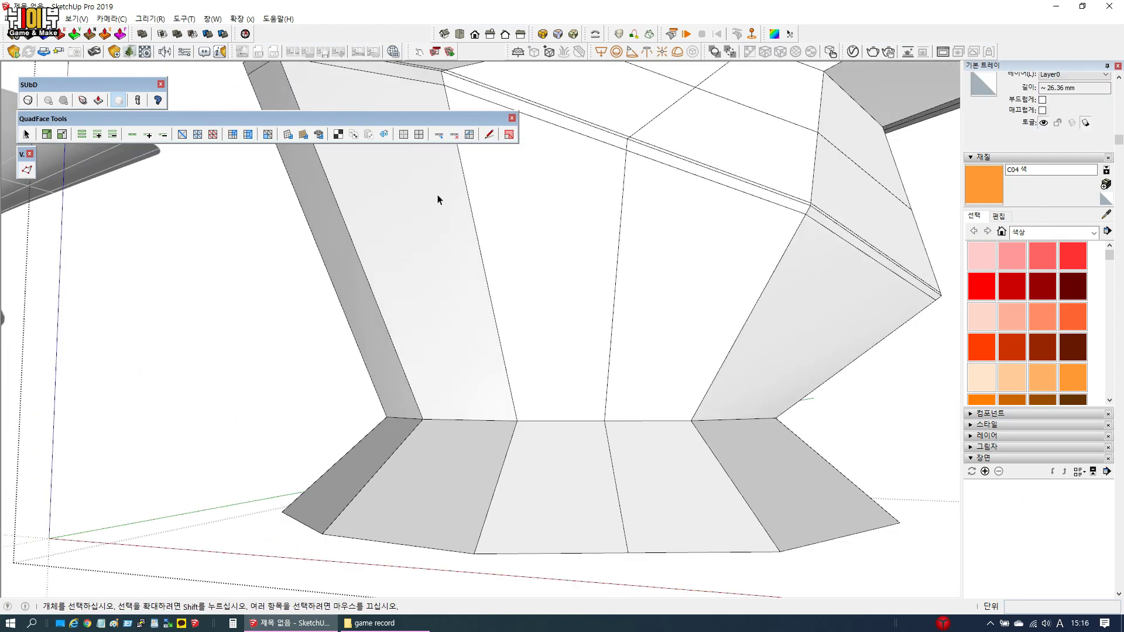
# Close the support-loop vase's group and switch the vase to its subdivided mesh
pyautogui.scroll(-3, 512, 307)
pyautogui.moveTo(511, 306); pyautogui.dragTo(550, 459, button='middle')
pyautogui.click(550, 458)
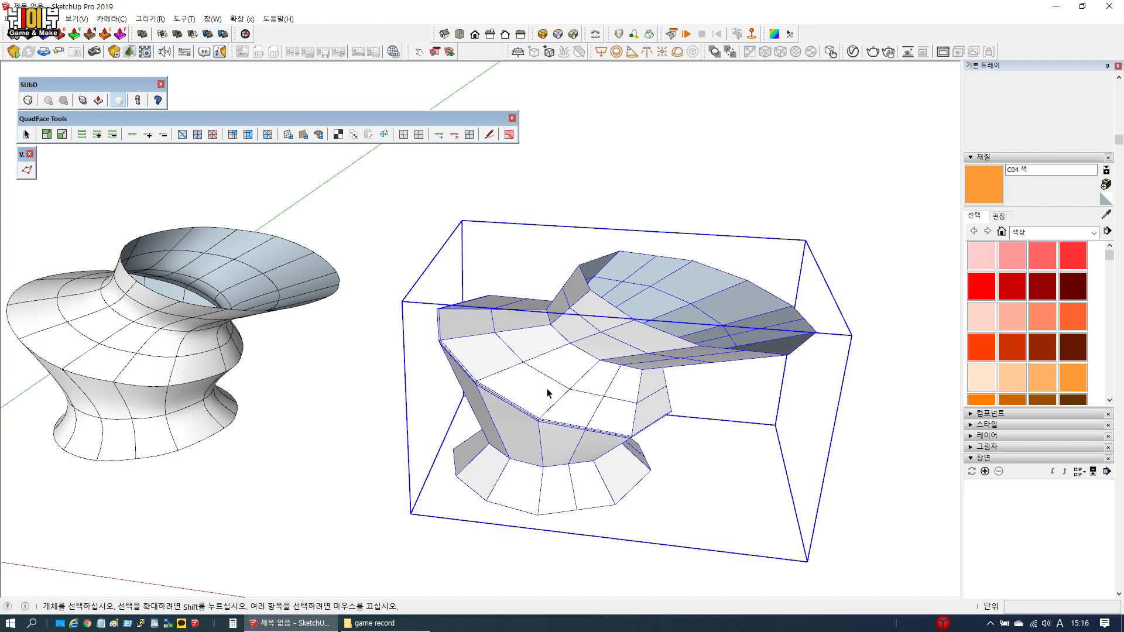
pyautogui.click(27, 100)
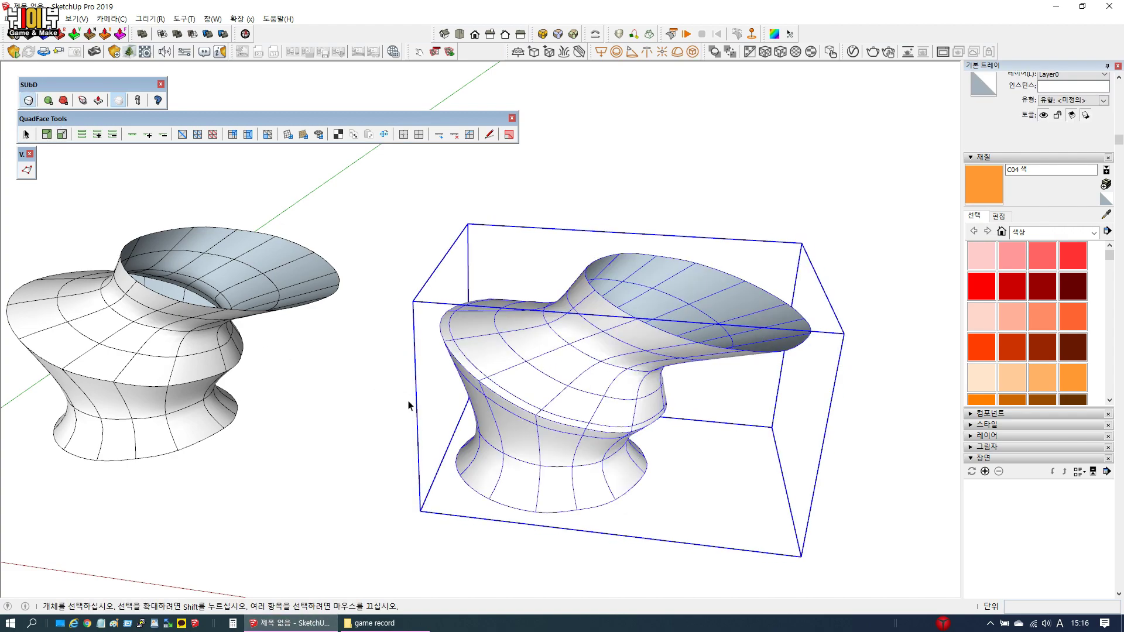
# Examine the subdivided shoulder ridge of the support-loop vase up close, including its hidden geometry
pyautogui.scroll(3, 506, 405)
pyautogui.moveTo(502, 394); pyautogui.dragTo(464, 240, button='middle')
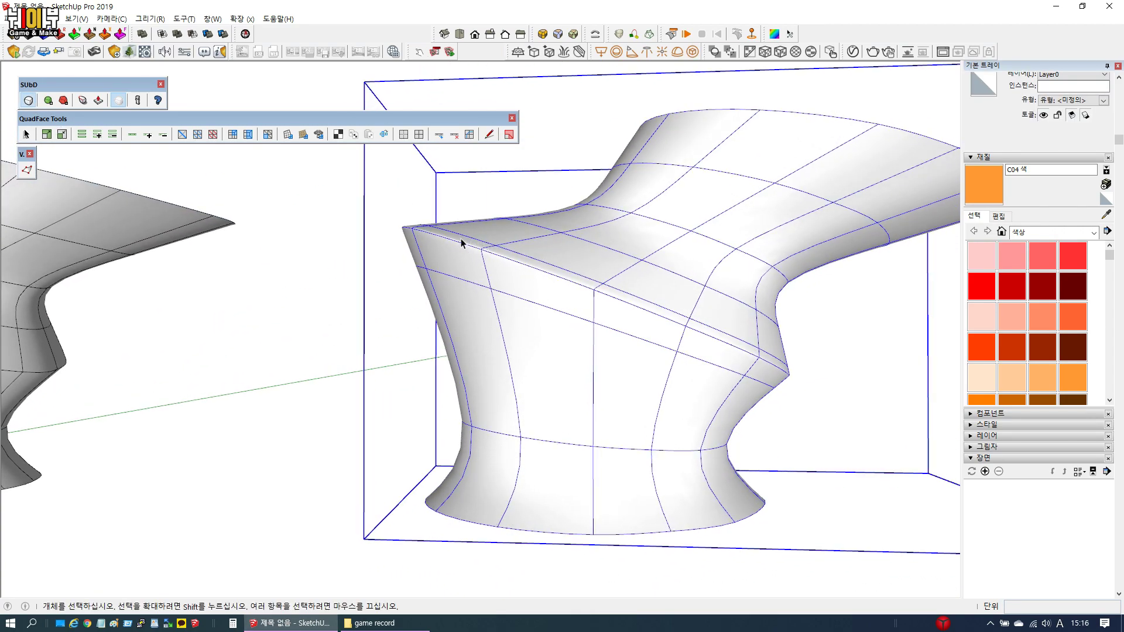
pyautogui.scroll(5, 427, 225)
pyautogui.moveTo(465, 306)
pyautogui.mouseDown(button='middle')
pyautogui.moveTo(402, 294)
pyautogui.moveTo(413, 296)
pyautogui.mouseUp(button='middle')
pyautogui.moveTo(476, 321); pyautogui.dragTo(494, 290, button='middle')
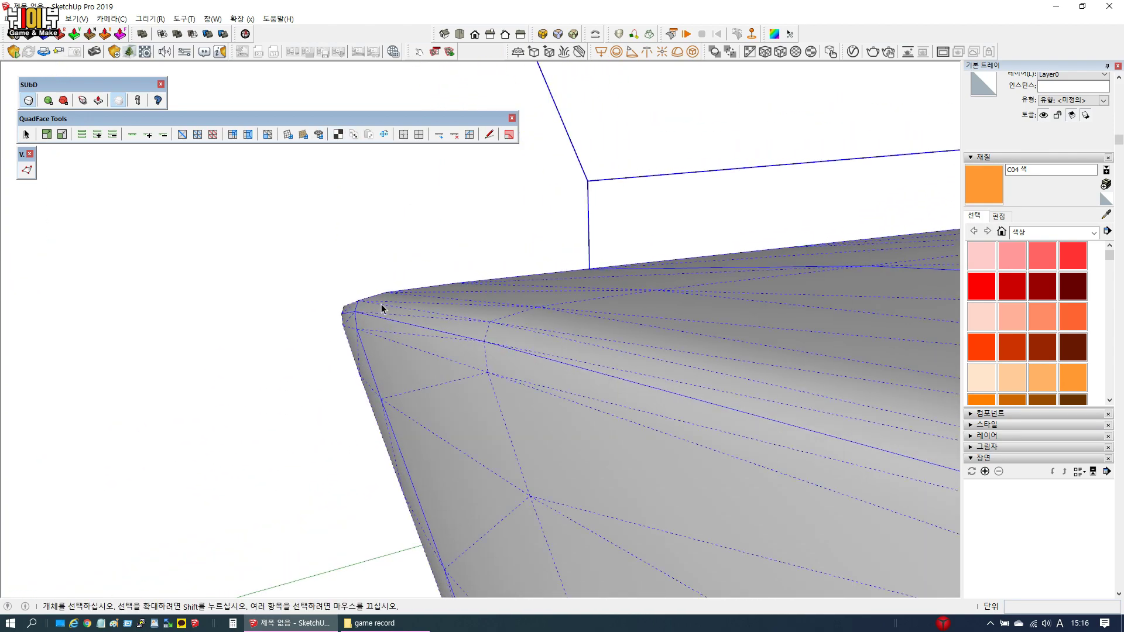
pyautogui.moveTo(384, 308); pyautogui.dragTo(415, 329, button='middle')
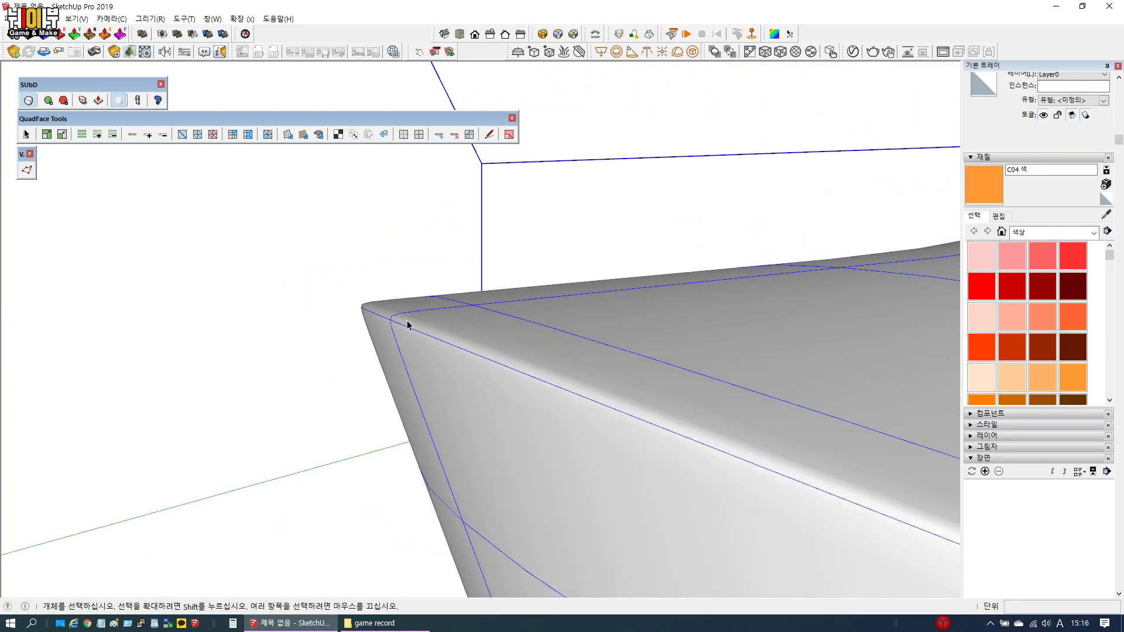
# Compare the creased vase's shoulder ridge with the shoulder ridge formed by the support loops
pyautogui.scroll(-12, 407, 322)
pyautogui.click(429, 233)
pyautogui.keyDown('shift'); pyautogui.moveTo(323, 379); pyautogui.dragTo(381, 359, button='middle'); pyautogui.keyUp('shift')
pyautogui.scroll(10, 381, 359)
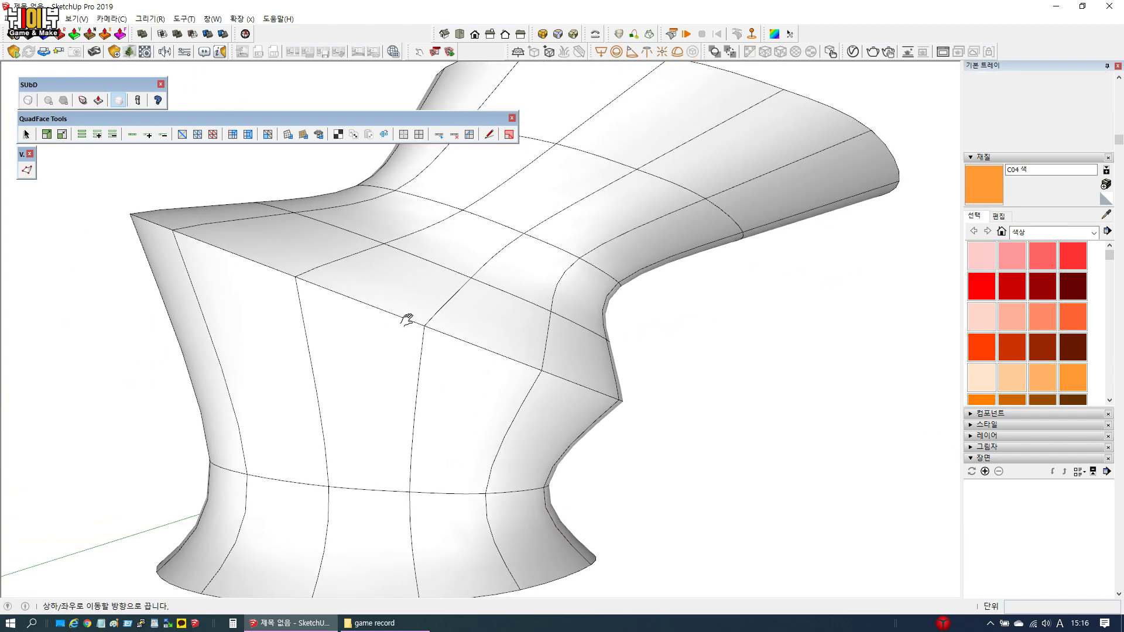
pyautogui.scroll(5, 406, 319)
pyautogui.scroll(-8, 480, 316)
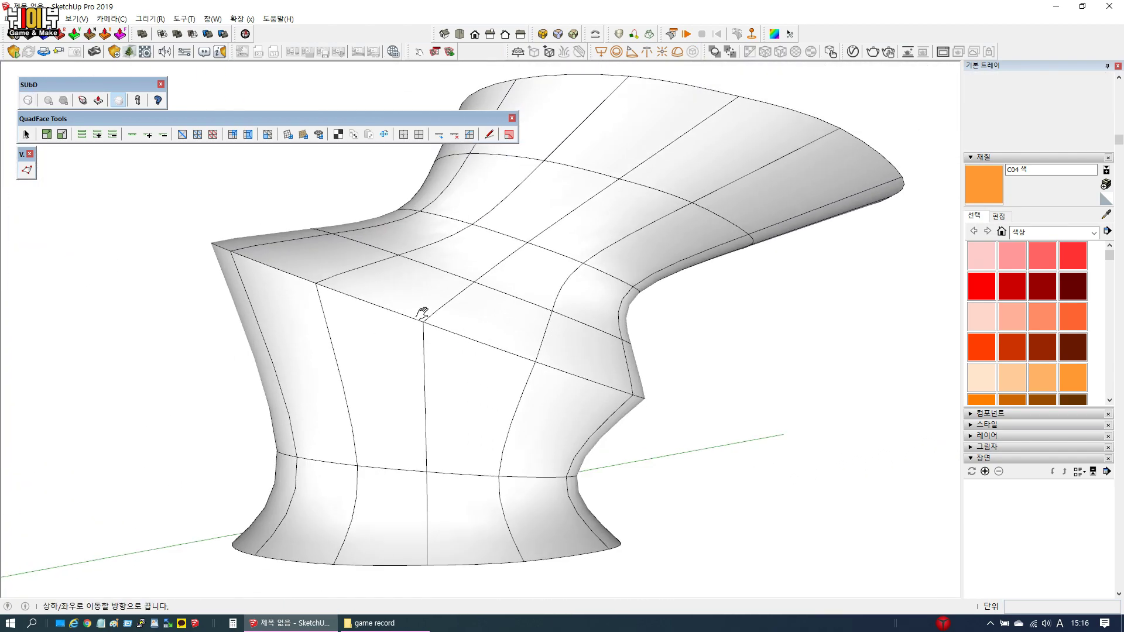
pyautogui.scroll(2, 858, 278)
pyautogui.keyDown('shift'); pyautogui.moveTo(932, 242); pyautogui.dragTo(356, 406, button='middle'); pyautogui.keyUp('shift')
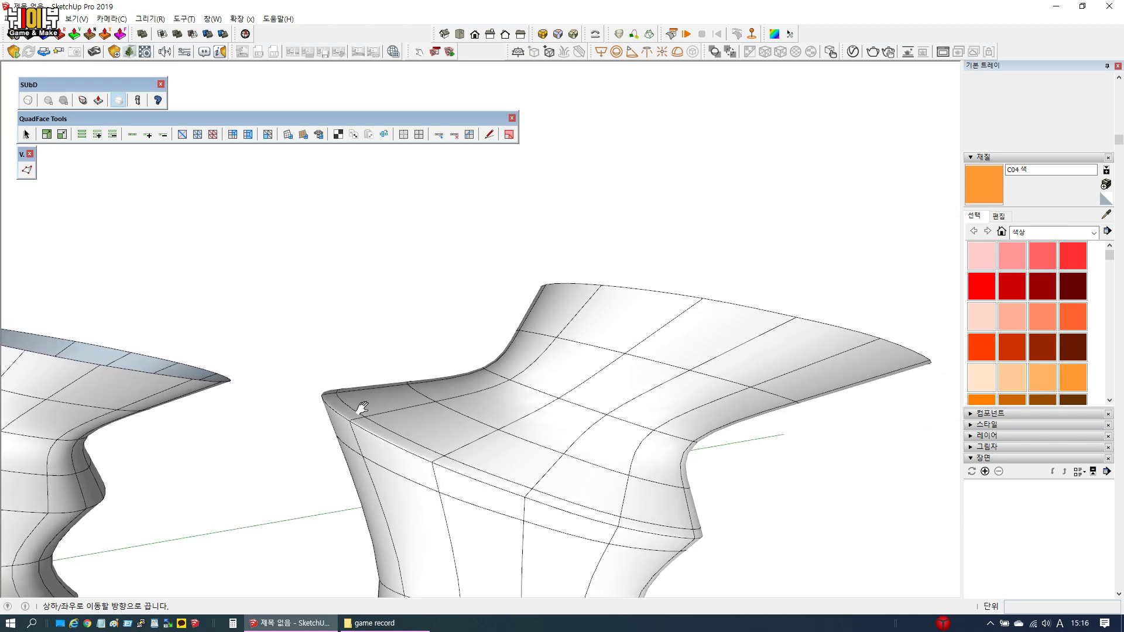
pyautogui.scroll(8, 354, 412)
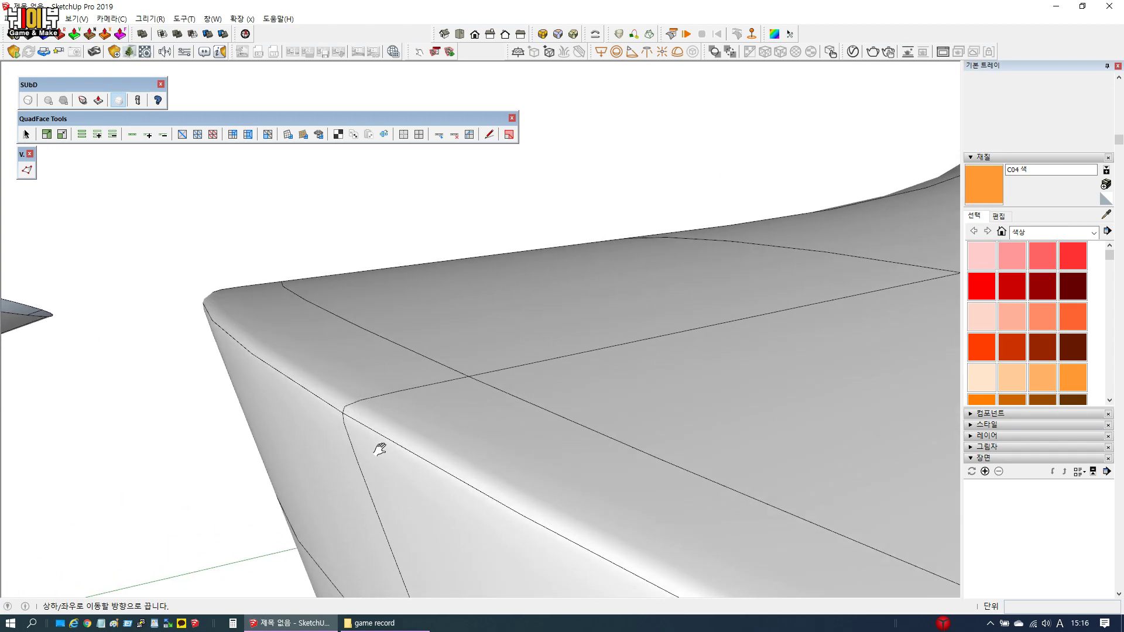
pyautogui.moveTo(379, 449); pyautogui.dragTo(399, 389, button='middle')
pyautogui.scroll(2, 392, 373)
pyautogui.scroll(2, 391, 373)
pyautogui.moveTo(518, 373)
pyautogui.mouseDown(button='middle')
pyautogui.moveTo(415, 401)
pyautogui.moveTo(524, 387)
pyautogui.mouseUp(button='middle')
pyautogui.keyDown('shift'); pyautogui.moveTo(524, 387); pyautogui.dragTo(481, 376, button='middle'); pyautogui.keyUp('shift')
pyautogui.scroll(-10, 422, 339)
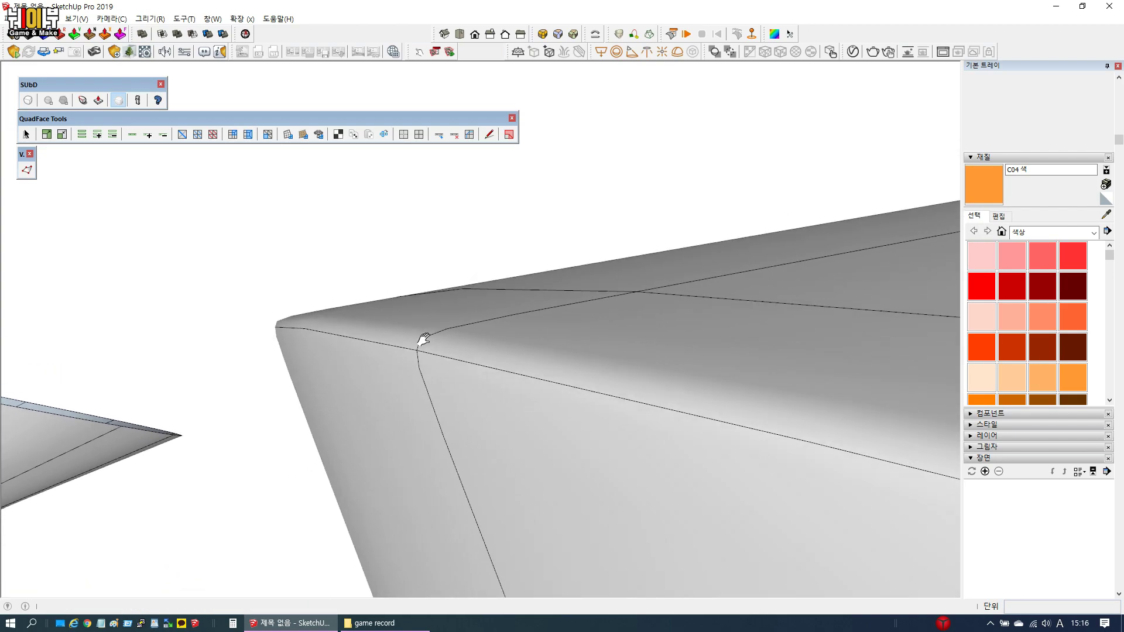
pyautogui.moveTo(421, 339); pyautogui.dragTo(505, 370, button='middle')
pyautogui.keyDown('shift'); pyautogui.moveTo(506, 370); pyautogui.dragTo(457, 359, button='middle'); pyautogui.keyUp('shift')
# Compare the overall subdivided shapes of the two vases side by side from several angles
pyautogui.scroll(-5, 908, 383)
pyautogui.scroll(5, 665, 395)
pyautogui.scroll(-5, 603, 401)
pyautogui.scroll(5, 535, 377)
pyautogui.scroll(-5, 637, 380)
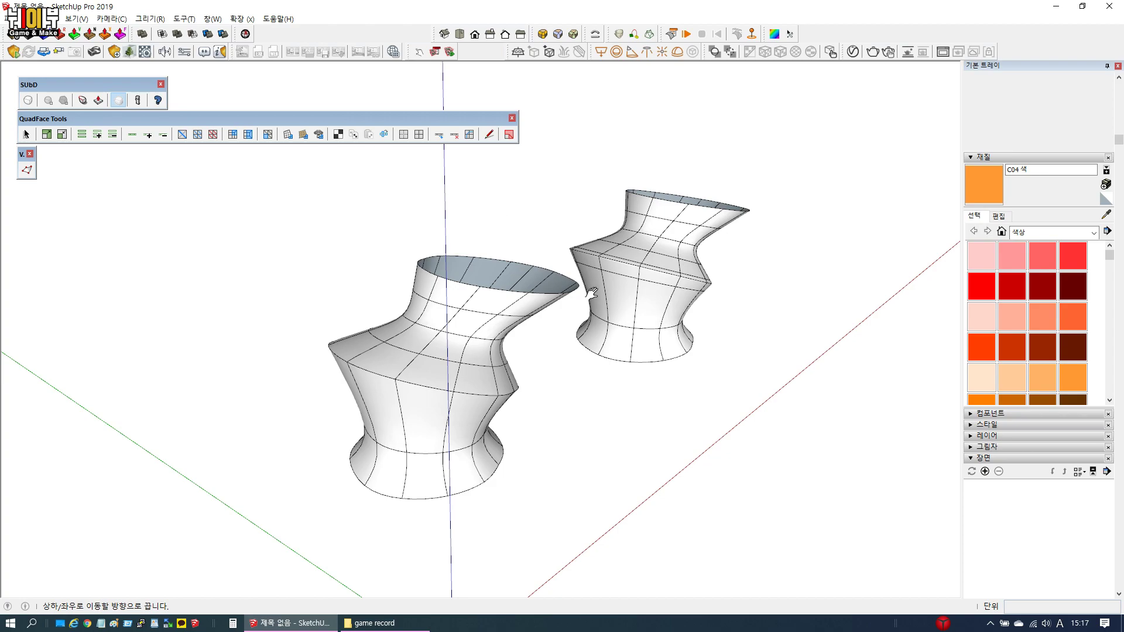
pyautogui.scroll(6, 566, 324)
pyautogui.moveTo(612, 351); pyautogui.dragTo(311, 288, button='middle')
pyautogui.keyDown('shift'); pyautogui.moveTo(539, 342); pyautogui.dragTo(710, 298, button='middle'); pyautogui.keyUp('shift')
pyautogui.scroll(-4, 710, 299)
pyautogui.keyDown('shift'); pyautogui.moveTo(252, 229); pyautogui.dragTo(276, 264, button='middle'); pyautogui.keyUp('shift')
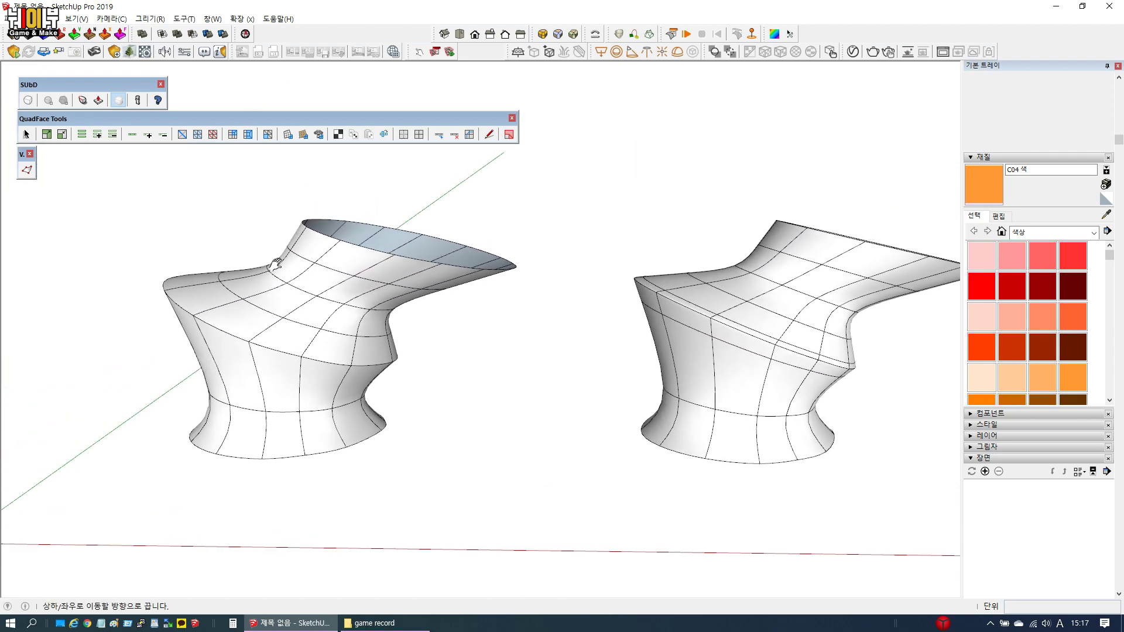
# Return both vases to their control meshes and open the creased vase's group for editing
pyautogui.scroll(1, 278, 265)
pyautogui.click(283, 298)
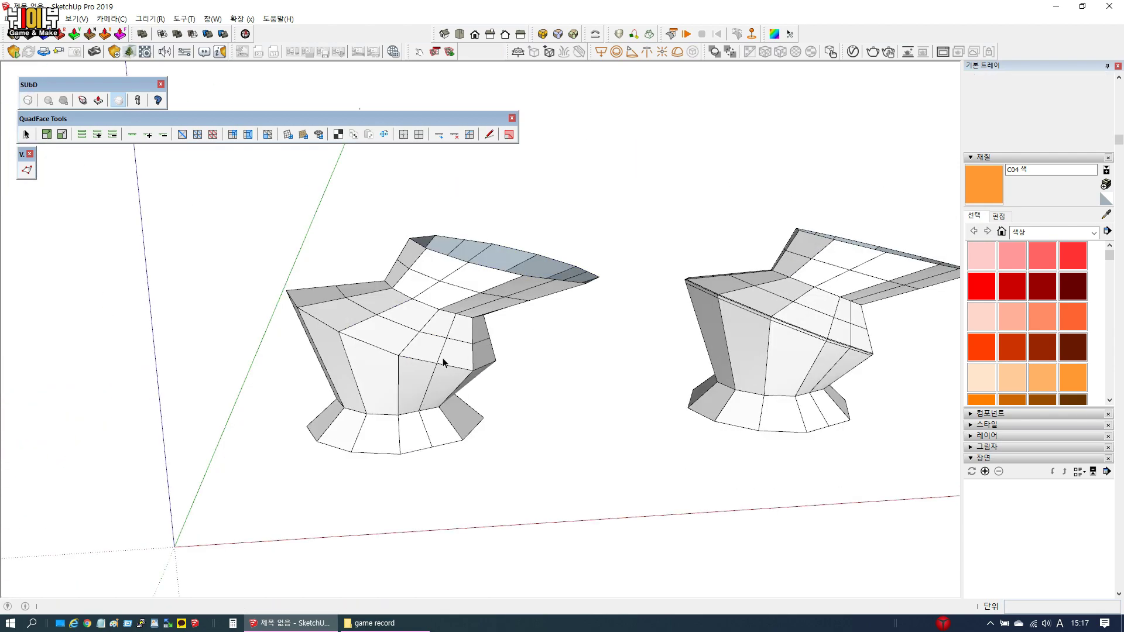
pyautogui.scroll(3, 436, 351)
pyautogui.moveTo(436, 351); pyautogui.dragTo(344, 306, button='middle')
pyautogui.doubleClick(308, 293)
pyautogui.scroll(3, 263, 318)
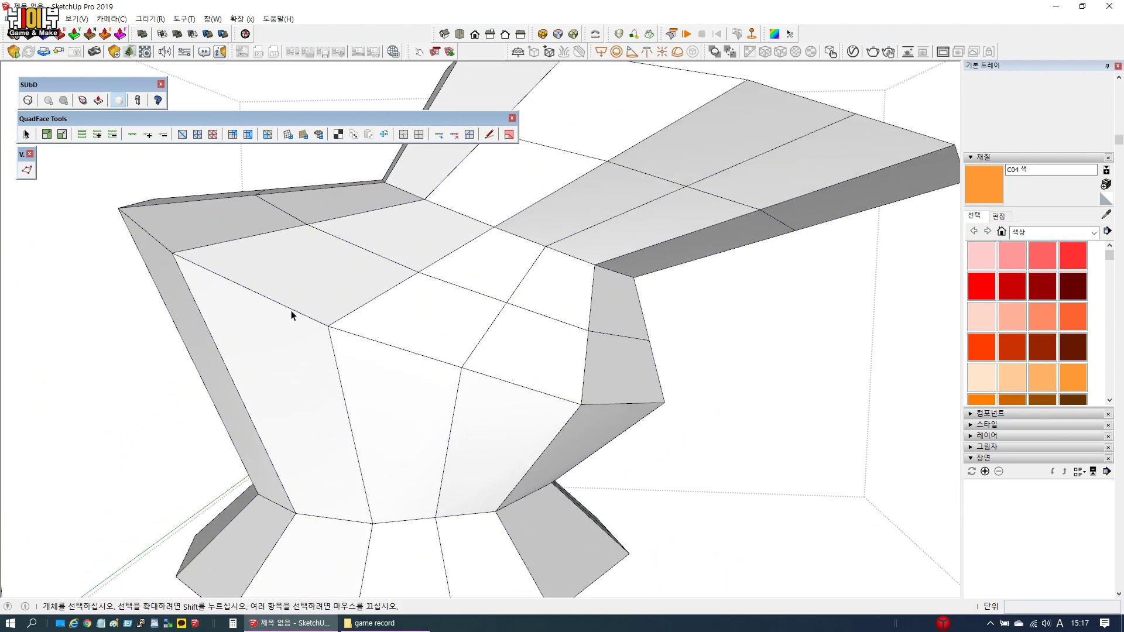
# Erase two neighbouring shoulder edges of the creased vase to open the adjoining faces
pyautogui.press('e')
pyautogui.click(295, 300)
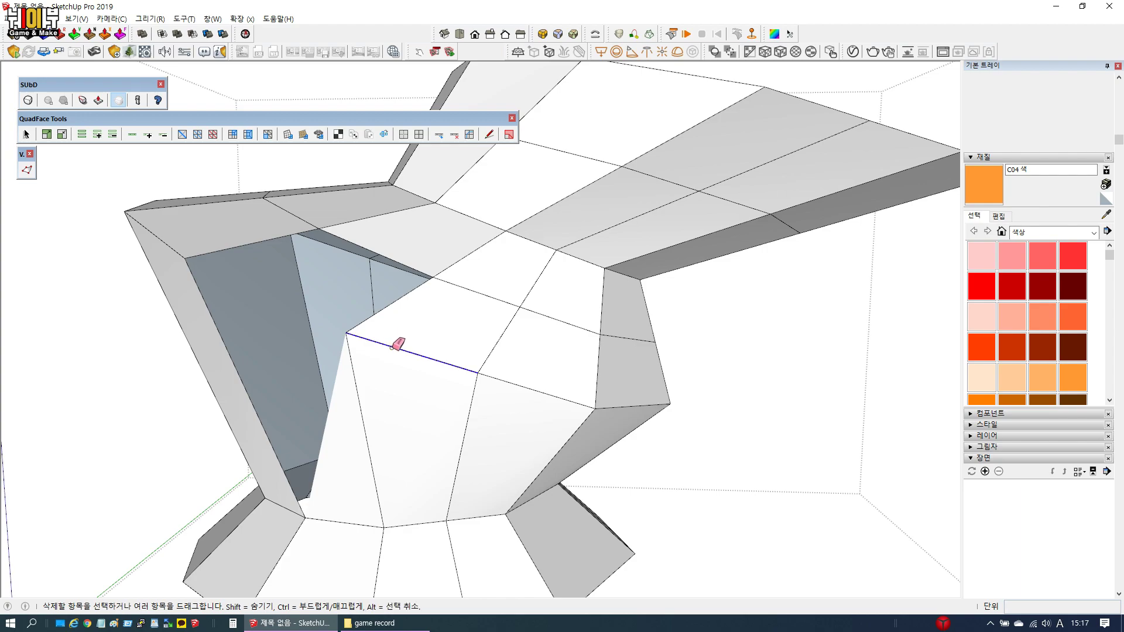
pyautogui.click(398, 345)
pyautogui.moveTo(417, 382); pyautogui.dragTo(371, 404, button='middle')
pyautogui.click(267, 422)
pyautogui.moveTo(396, 321)
pyautogui.mouseDown(button='middle')
pyautogui.moveTo(413, 456)
pyautogui.moveTo(392, 397)
pyautogui.mouseUp(button='middle')
pyautogui.click(390, 502)
# Redraw the erased shoulder edges and close the two open side faces below them with diagonal edges
pyautogui.press('l')
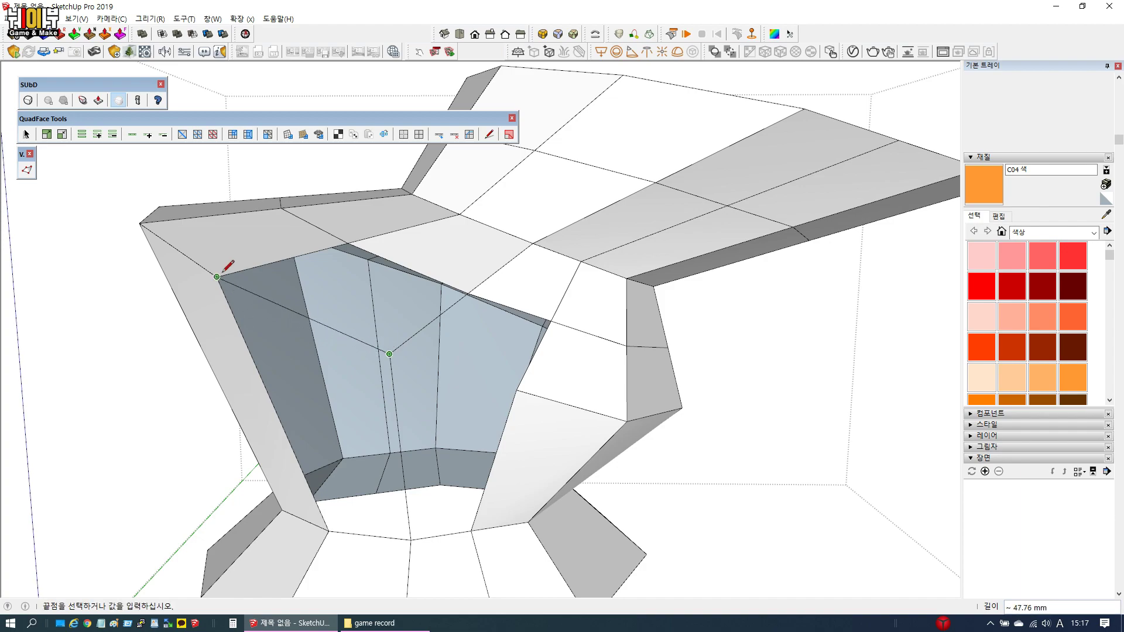
pyautogui.click(216, 276)
pyautogui.click(517, 389)
pyautogui.moveTo(516, 390); pyautogui.dragTo(462, 478, button='middle')
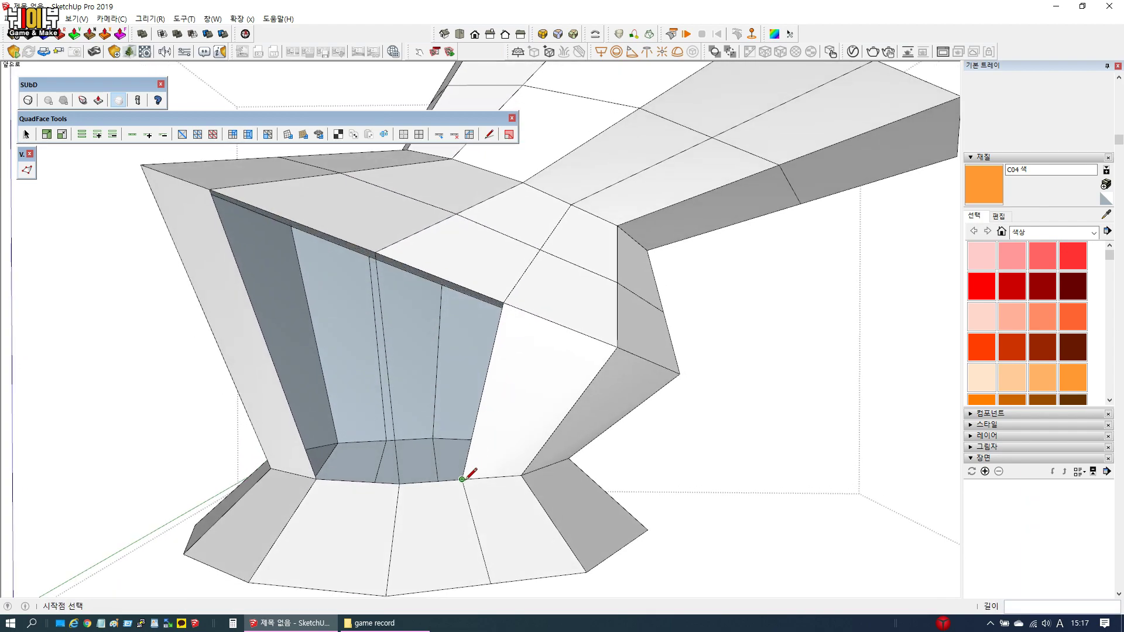
pyautogui.click(375, 252)
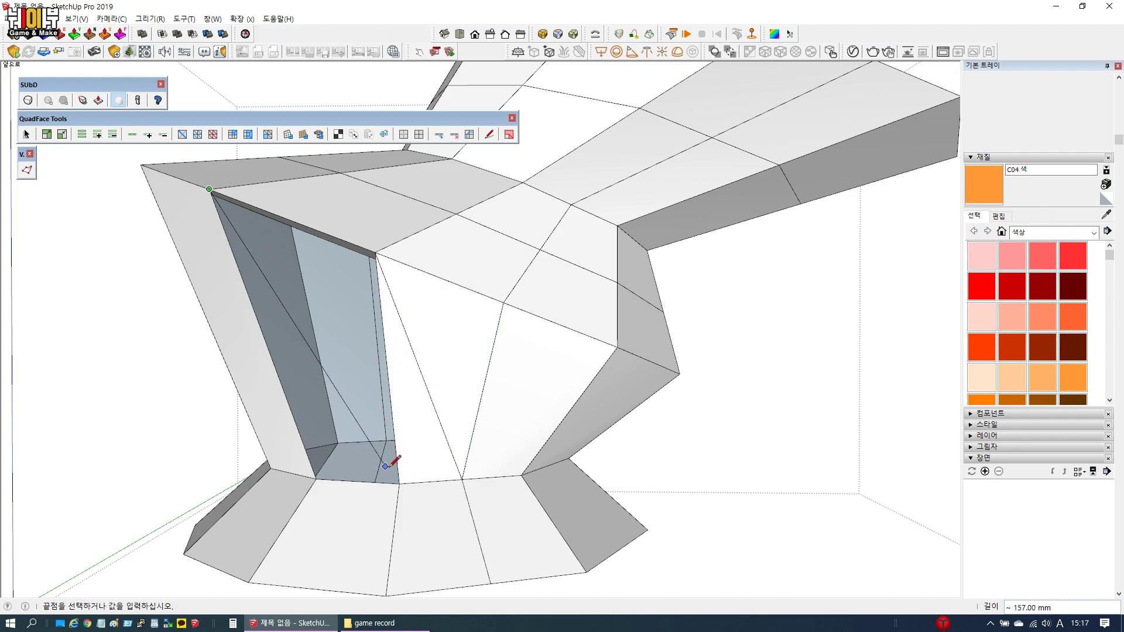
pyautogui.click(399, 484)
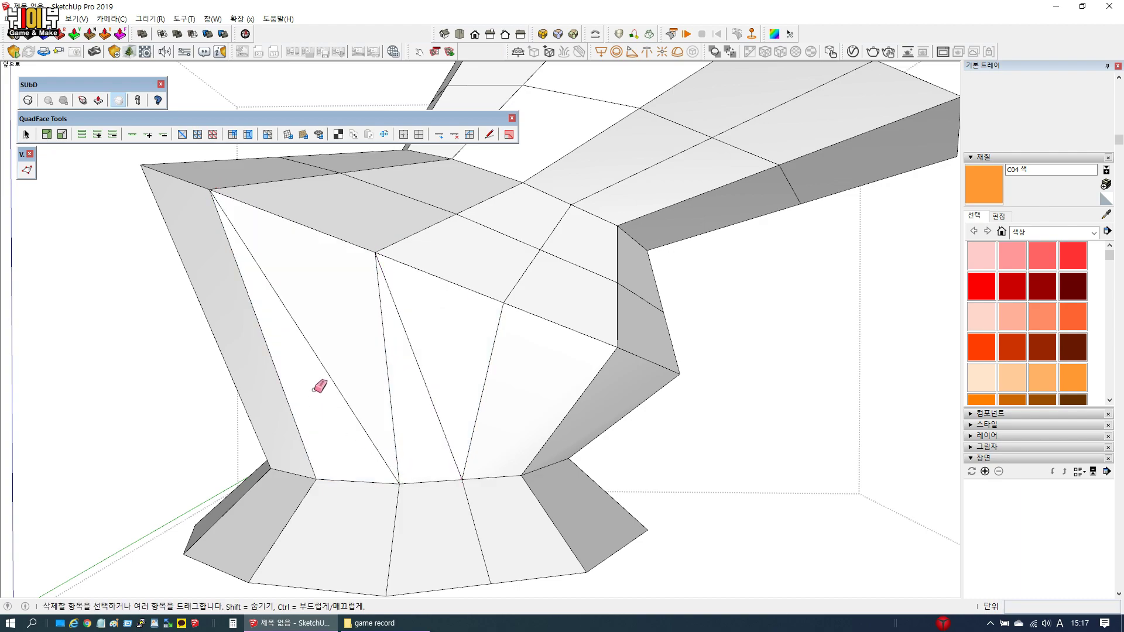
# Smooth the new diagonals out of view and check the rebuilt side faces around the vase
pyautogui.scroll(-4, 336, 296)
pyautogui.moveTo(336, 297)
pyautogui.mouseDown(button='middle')
pyautogui.moveTo(638, 418)
pyautogui.moveTo(284, 453)
pyautogui.mouseUp(button='middle')
pyautogui.scroll(3, 390, 348)
pyautogui.scroll(3, 389, 348)
pyautogui.moveTo(374, 359)
pyautogui.mouseDown(button='middle')
pyautogui.moveTo(254, 311)
pyautogui.moveTo(380, 296)
pyautogui.moveTo(598, 300)
pyautogui.moveTo(500, 315)
pyautogui.mouseUp(button='middle')
pyautogui.scroll(-6, 380, 297)
pyautogui.scroll(5, 361, 311)
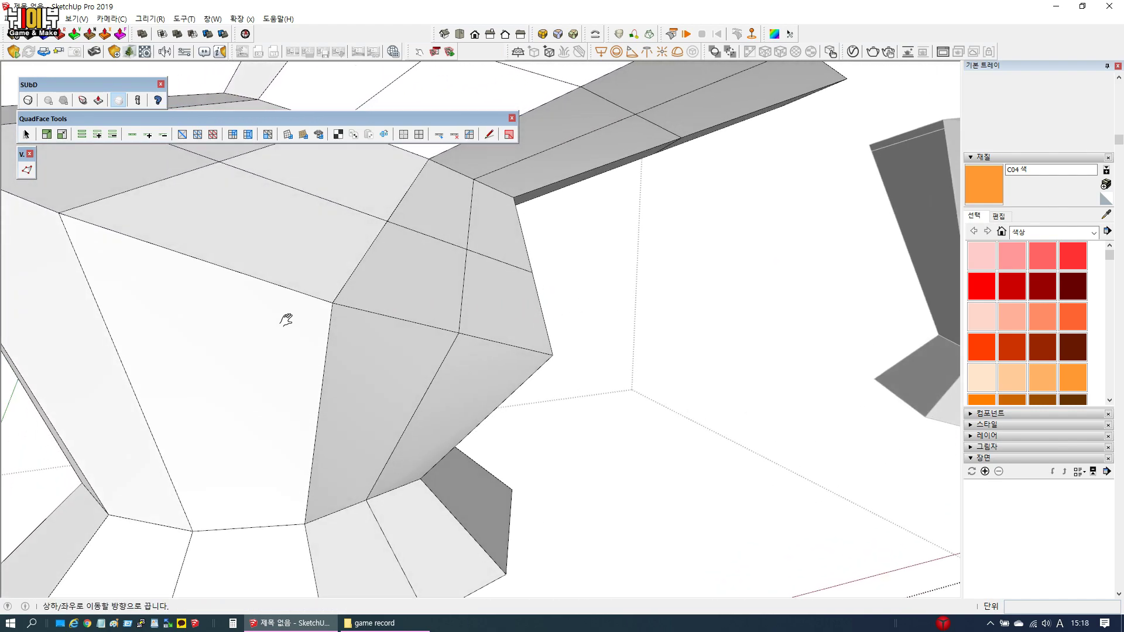
pyautogui.keyDown('shift'); pyautogui.moveTo(286, 319); pyautogui.dragTo(429, 276, button='middle'); pyautogui.keyUp('shift')
pyautogui.scroll(-3, 429, 276)
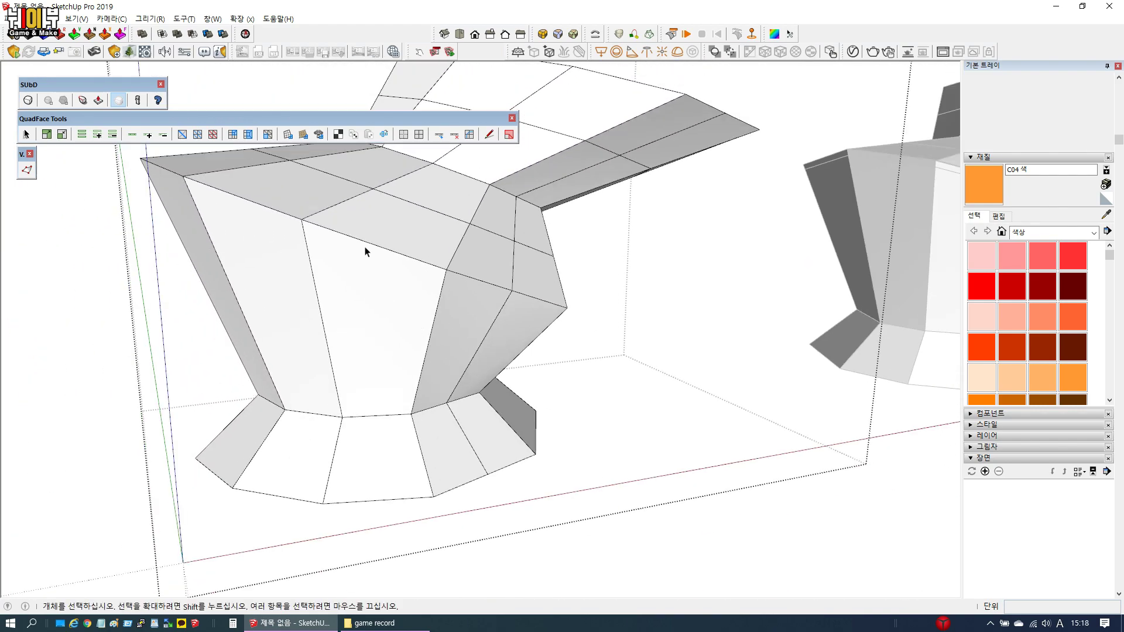
pyautogui.moveTo(384, 334); pyautogui.dragTo(466, 367, button='middle')
pyautogui.scroll(-5, 545, 444)
# Close the group and switch the rebuilt vase to its subdivided mesh
pyautogui.click(528, 422)
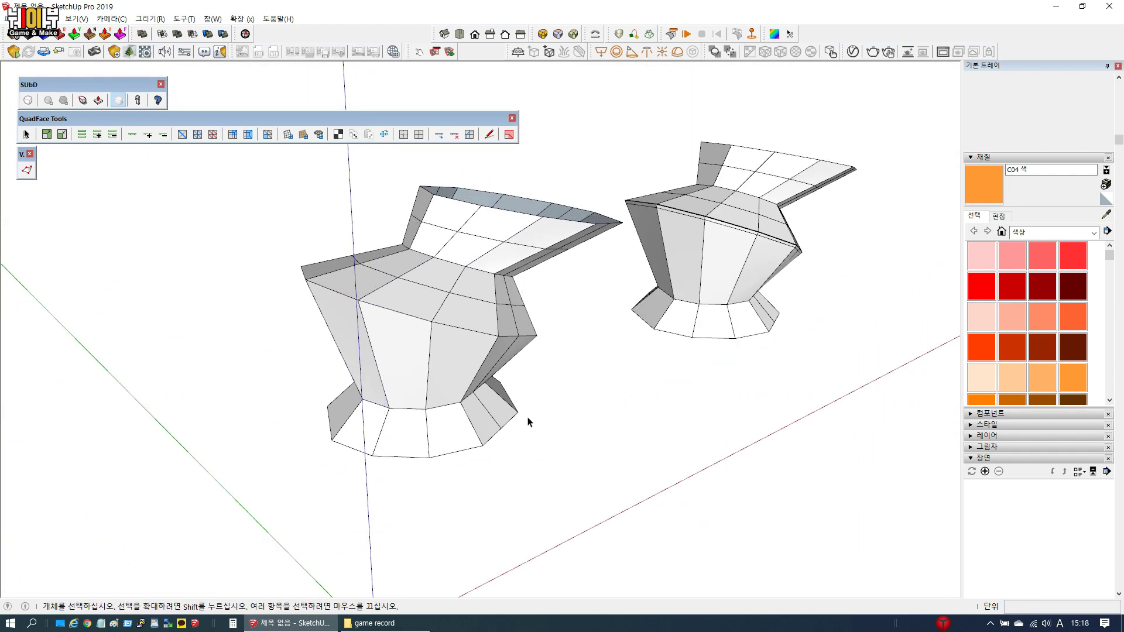
pyautogui.scroll(3, 481, 308)
pyautogui.click(251, 256)
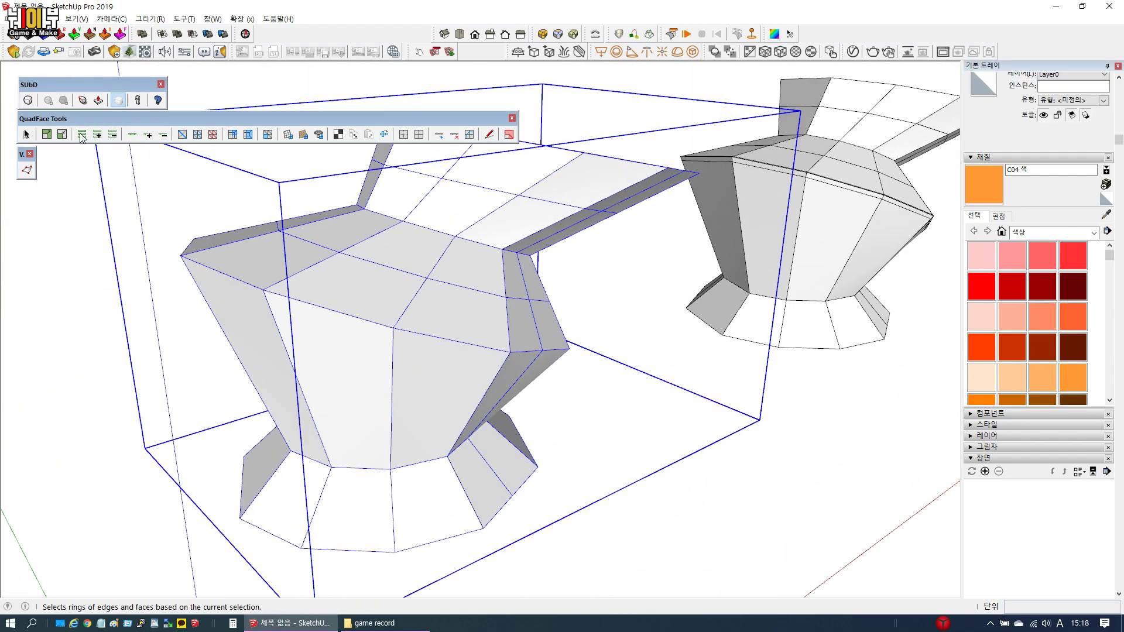
pyautogui.click(29, 102)
# Examine the edge flow around the waist and shoulder beneath the rebuilt faces
pyautogui.scroll(5, 439, 334)
pyautogui.moveTo(439, 334); pyautogui.dragTo(519, 273, button='middle')
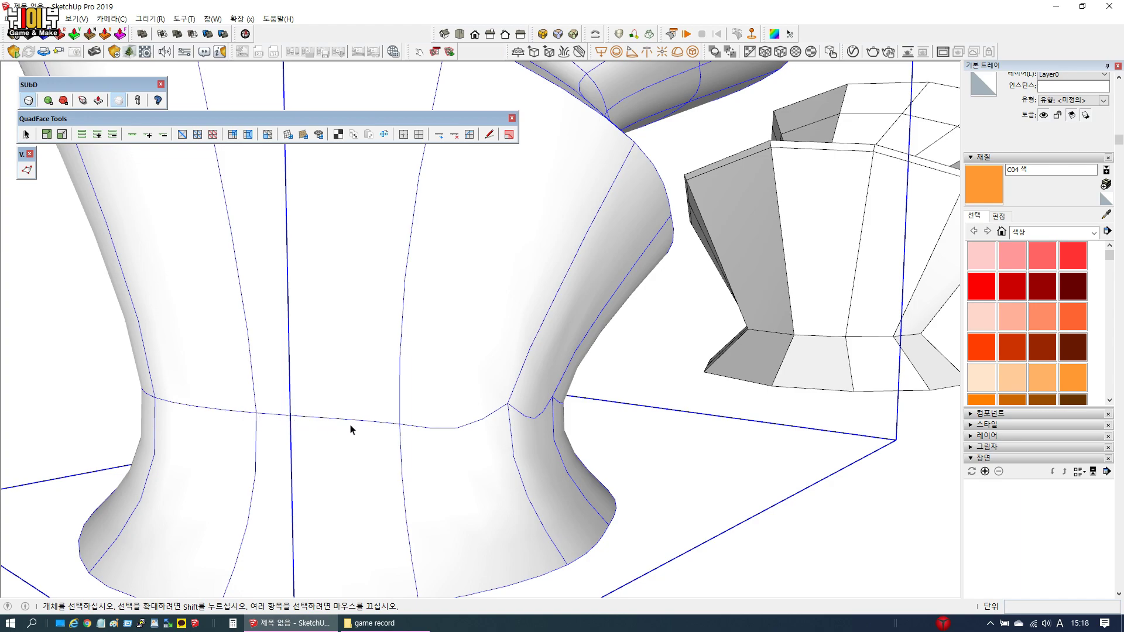
pyautogui.moveTo(408, 430); pyautogui.dragTo(238, 406, button='middle')
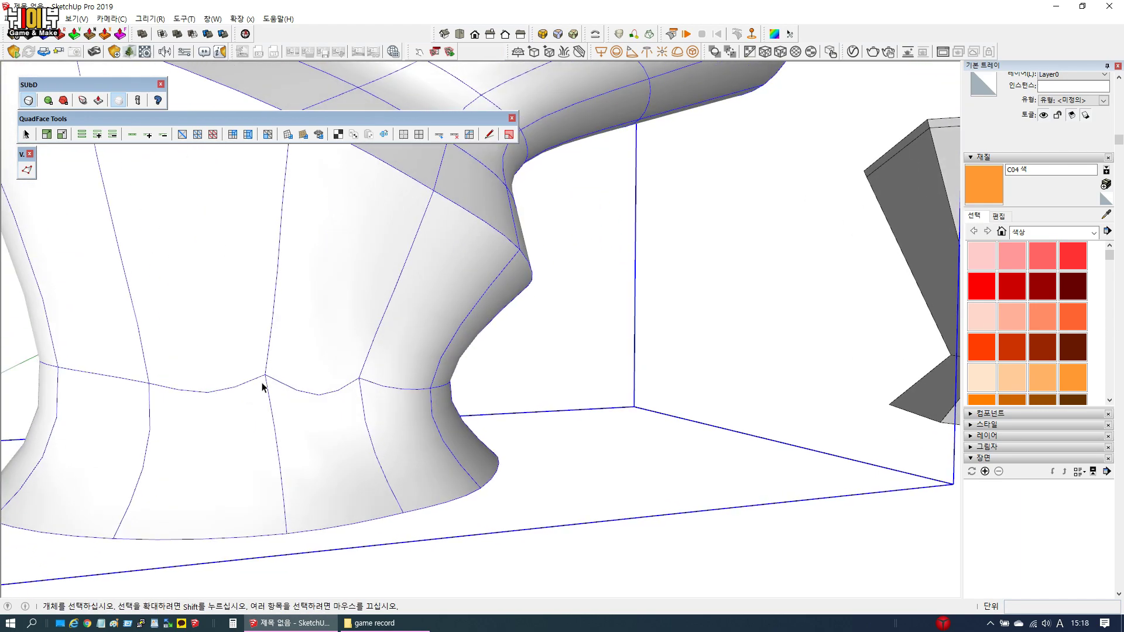
pyautogui.scroll(3, 353, 382)
pyautogui.moveTo(353, 383); pyautogui.dragTo(329, 422, button='middle')
pyautogui.scroll(-5, 292, 414)
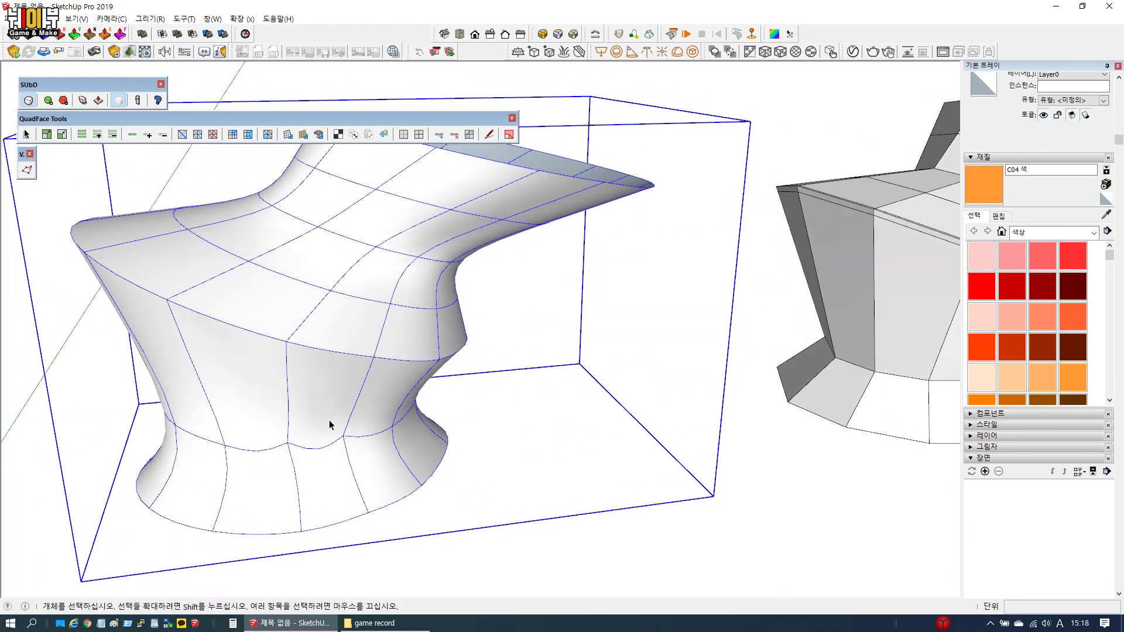
pyautogui.scroll(5, 304, 464)
pyautogui.scroll(-5, 352, 400)
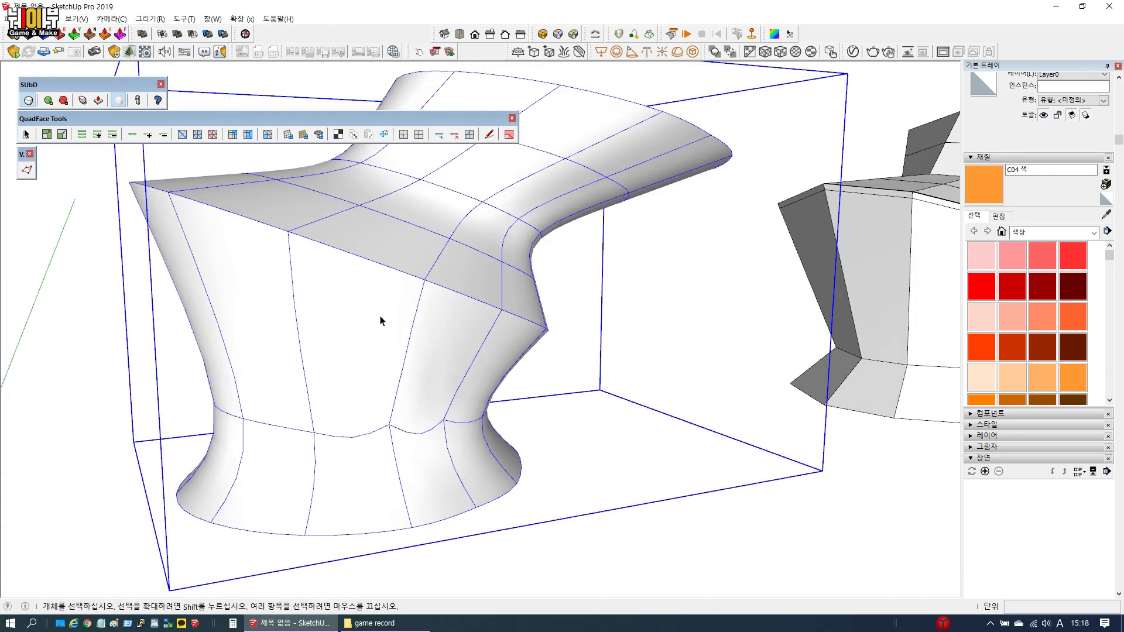
pyautogui.scroll(4, 404, 366)
pyautogui.moveTo(394, 369)
pyautogui.mouseDown(button='middle')
pyautogui.moveTo(501, 371)
pyautogui.moveTo(319, 368)
pyautogui.moveTo(346, 383)
pyautogui.moveTo(196, 328)
pyautogui.moveTo(414, 370)
pyautogui.mouseUp(button='middle')
pyautogui.scroll(-4, 349, 387)
pyautogui.scroll(3, 352, 386)
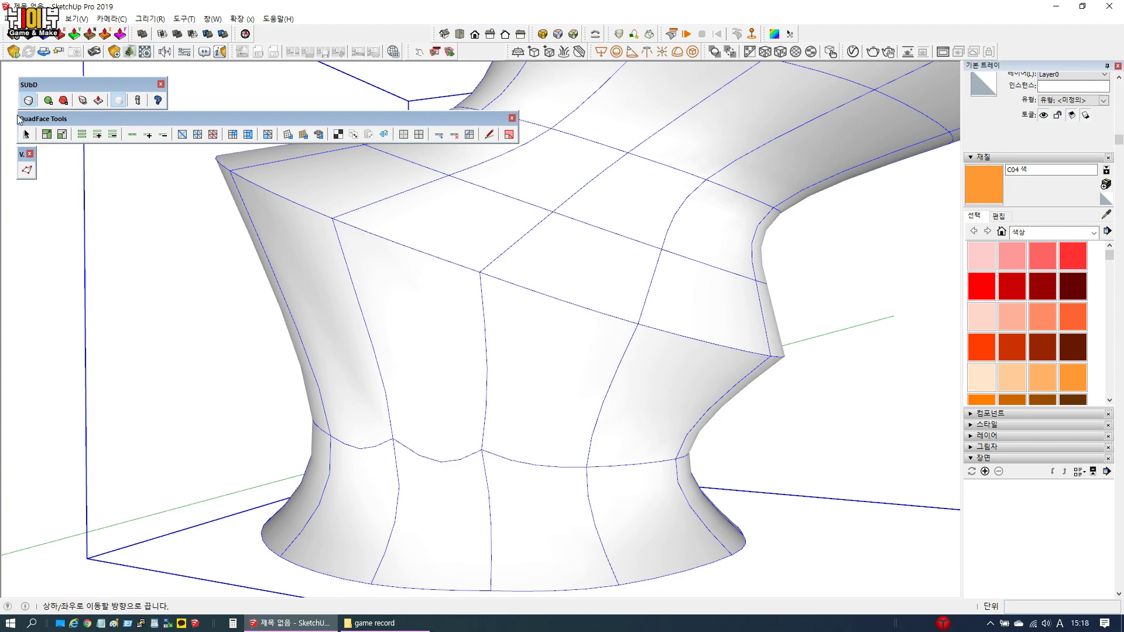
# Return the vase to its control mesh and convert all its geometry from Sandbox quads to QuadFace quads
pyautogui.click(28, 100)
pyautogui.scroll(-3, 384, 351)
pyautogui.scroll(3, 410, 402)
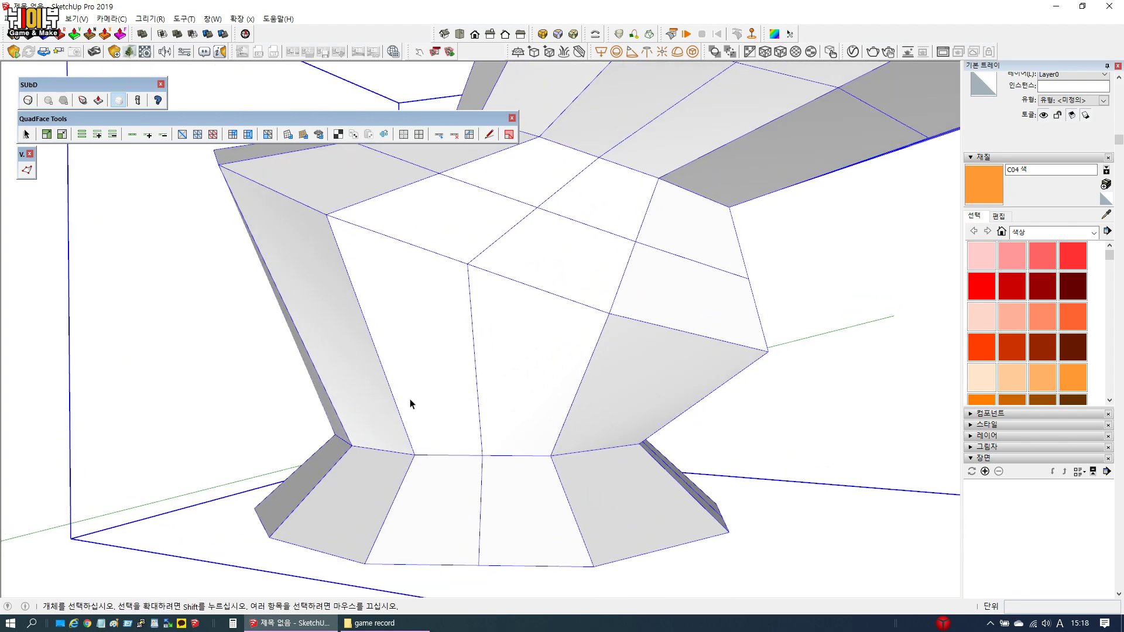
pyautogui.doubleClick(416, 400)
pyautogui.scroll(2, 414, 340)
pyautogui.tripleClick(414, 338)
pyautogui.scroll(-4, 356, 391)
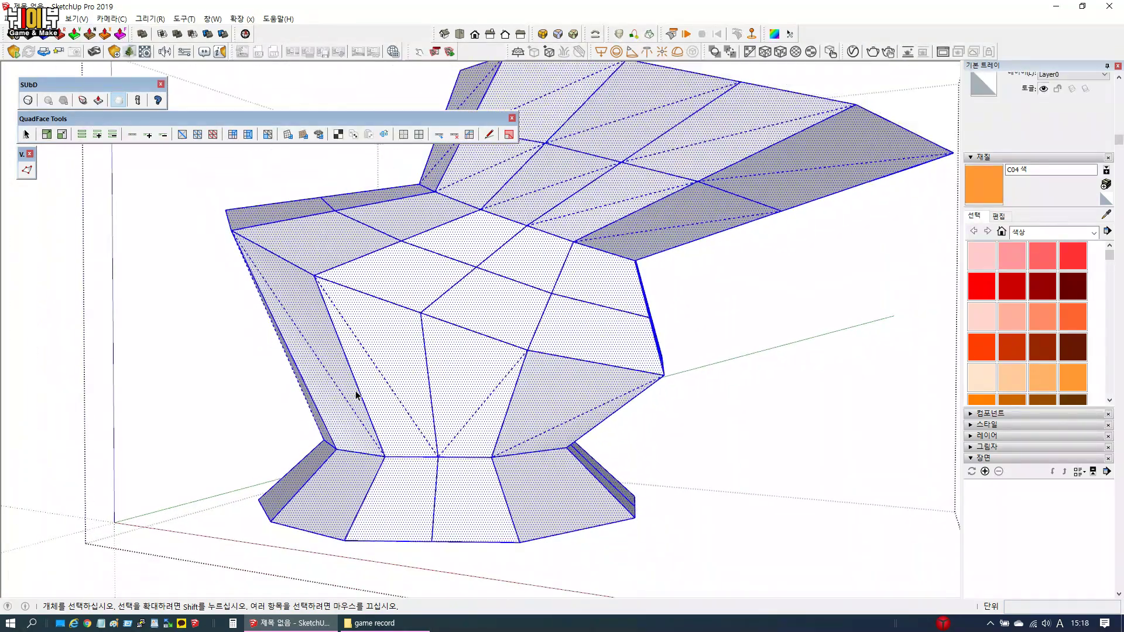
pyautogui.click(303, 137)
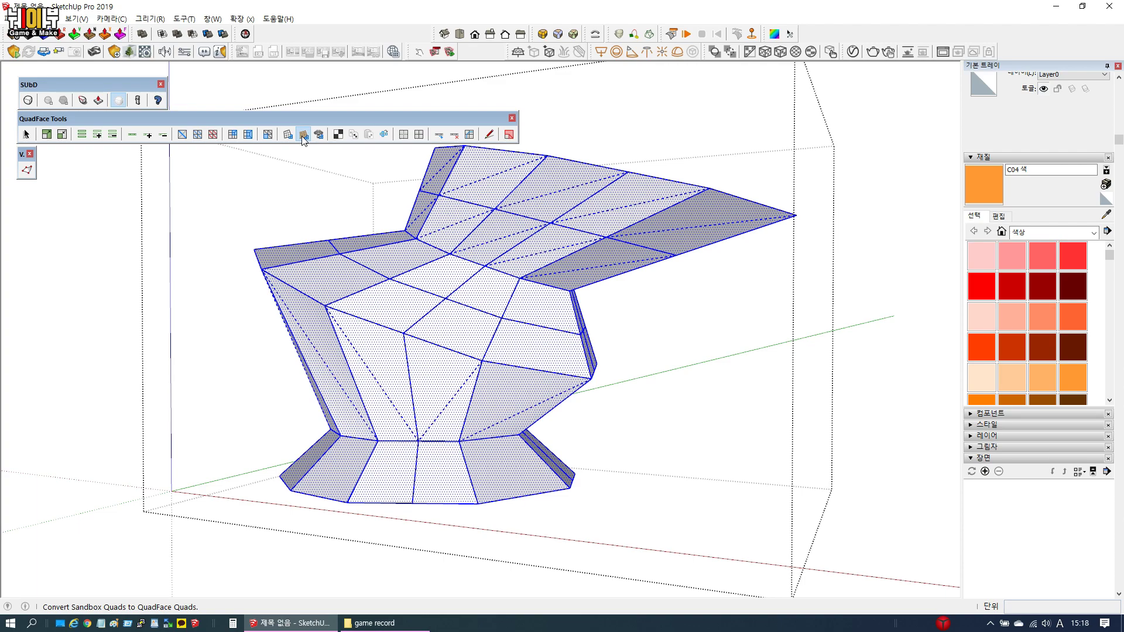
# Close the converted vase's group and display the vase as a subdivided mesh again
pyautogui.click(61, 215)
pyautogui.click(317, 297)
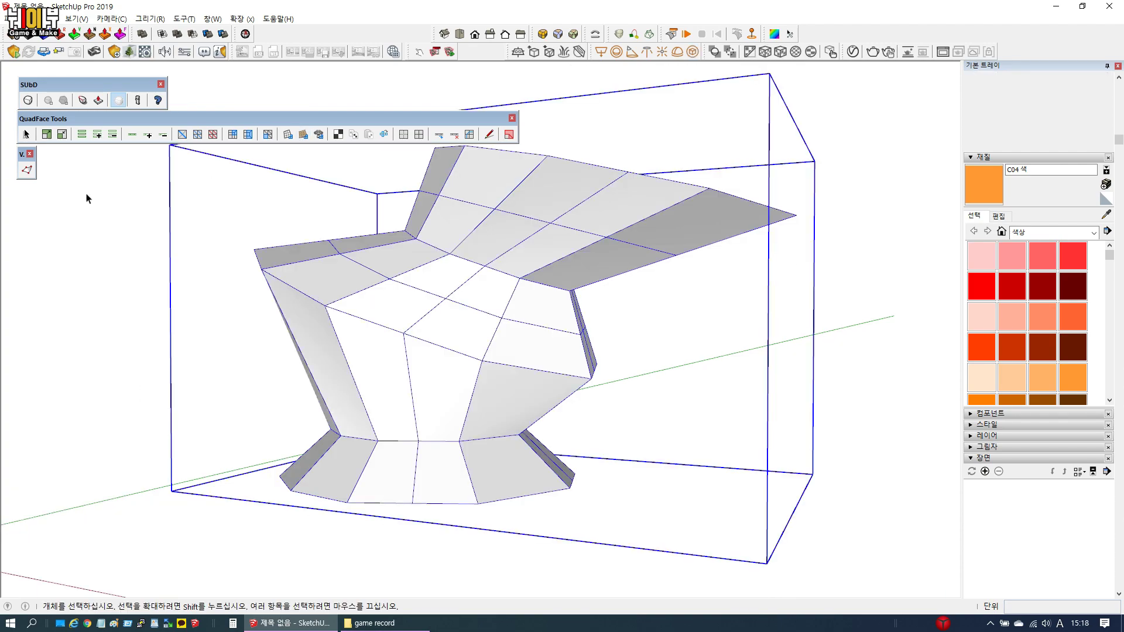
pyautogui.scroll(5, 432, 427)
pyautogui.moveTo(384, 453); pyautogui.dragTo(410, 404, button='middle')
pyautogui.scroll(3, 595, 454)
pyautogui.scroll(-5, 345, 466)
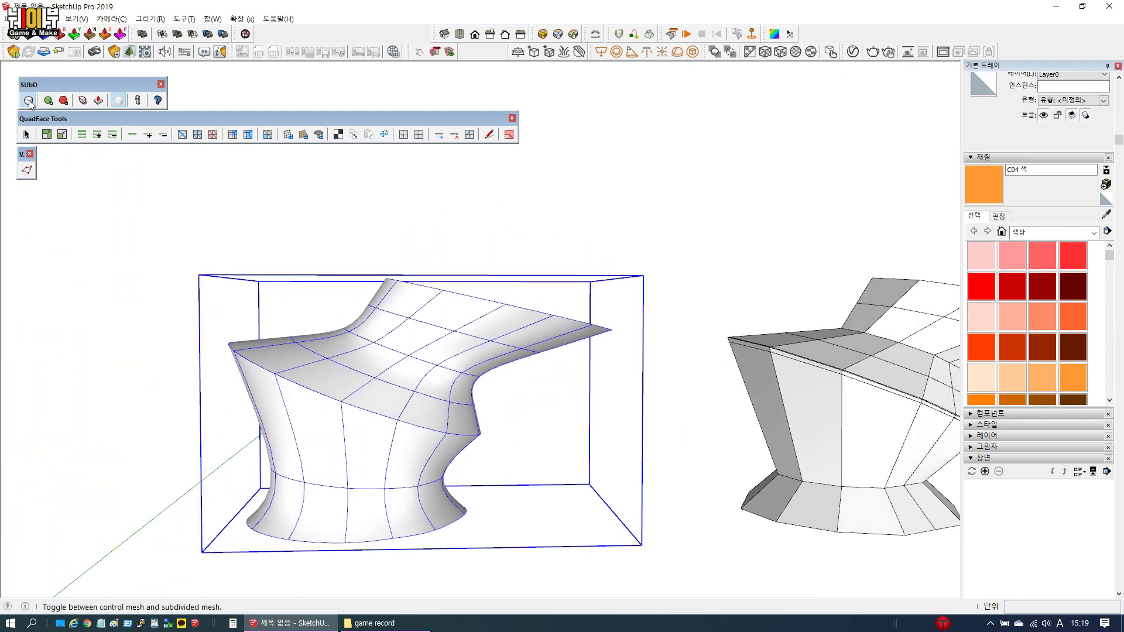
# Return the vase to its control mesh and open its group for vertex editing with Vertex Tools
pyautogui.click(28, 100)
pyautogui.scroll(-3, 251, 296)
pyautogui.scroll(5, 429, 342)
pyautogui.moveTo(429, 342); pyautogui.dragTo(364, 374, button='middle')
pyautogui.scroll(-4, 364, 375)
pyautogui.doubleClick(364, 374)
pyautogui.scroll(6, 301, 427)
pyautogui.click(27, 170)
pyautogui.moveTo(301, 427); pyautogui.dragTo(391, 377, button='middle')
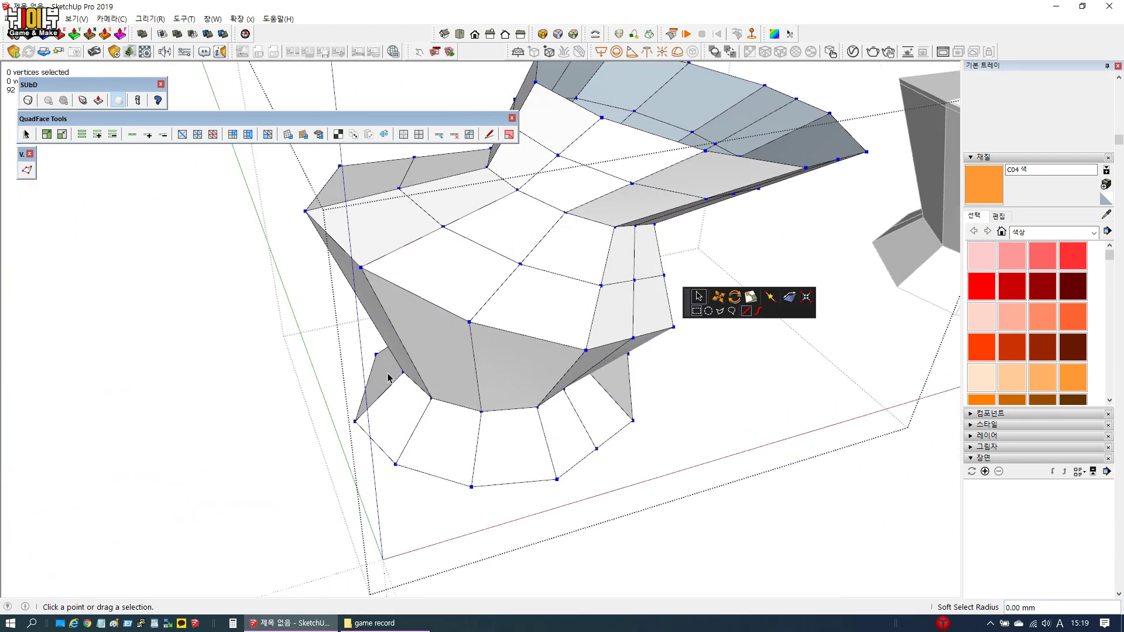
# Select one vertex on the vase's front waist and move it along the green axis
pyautogui.click(480, 411)
pyautogui.moveTo(480, 411); pyautogui.dragTo(518, 420, button='middle')
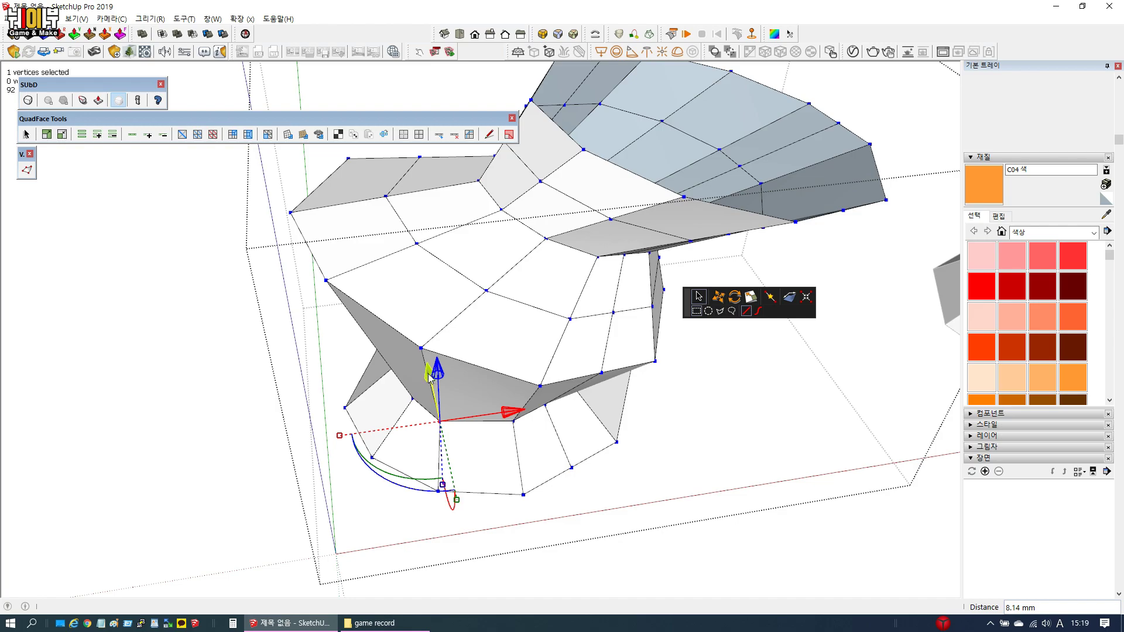
pyautogui.moveTo(433, 400); pyautogui.dragTo(529, 214, button='middle')
# Examine the hidden diagonals of the waist and base quads to see how each one is triangulated
pyautogui.scroll(4, 524, 328)
pyautogui.scroll(-3, 476, 352)
pyautogui.scroll(3, 451, 328)
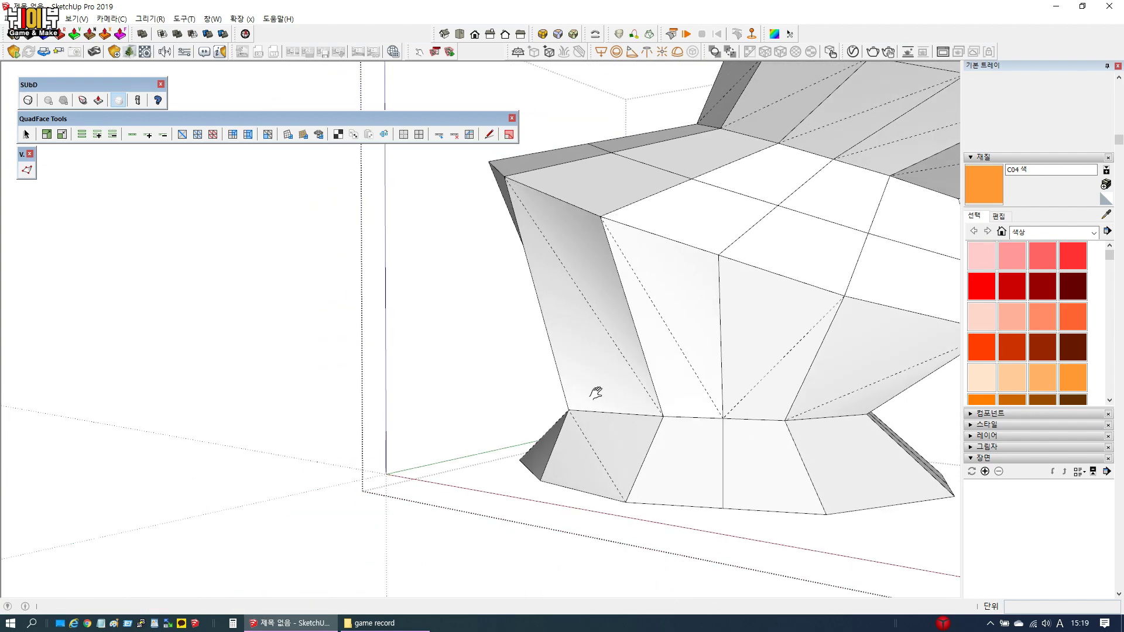
pyautogui.scroll(3, 569, 378)
pyautogui.moveTo(570, 371); pyautogui.dragTo(552, 308, button='middle')
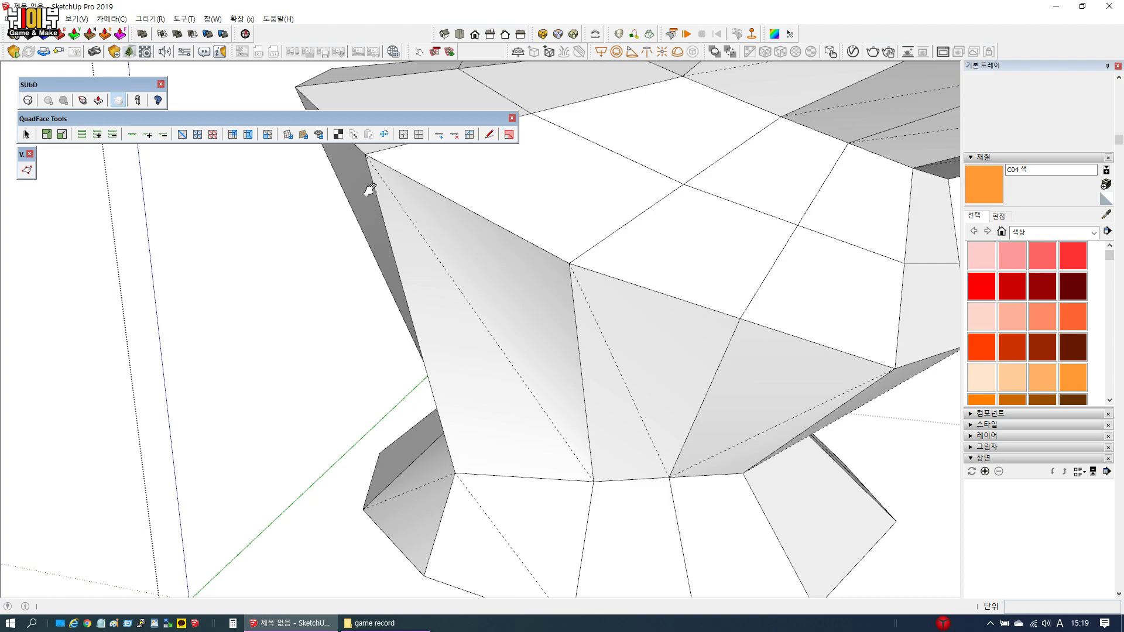
pyautogui.scroll(2, 551, 421)
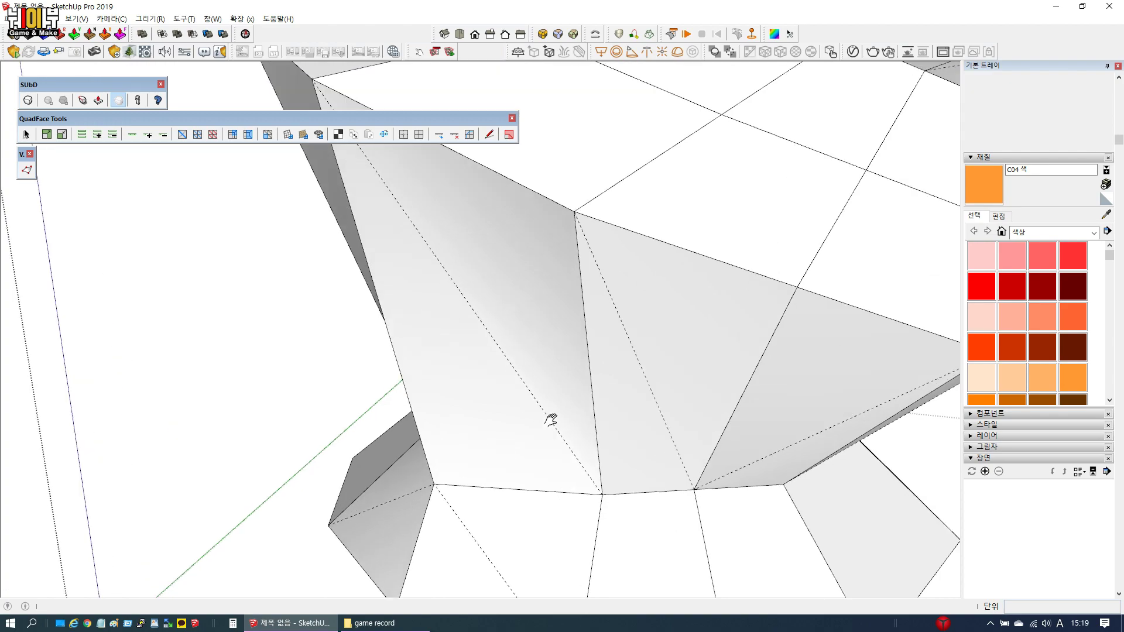
pyautogui.scroll(-4, 551, 421)
pyautogui.moveTo(546, 385); pyautogui.dragTo(469, 368, button='middle')
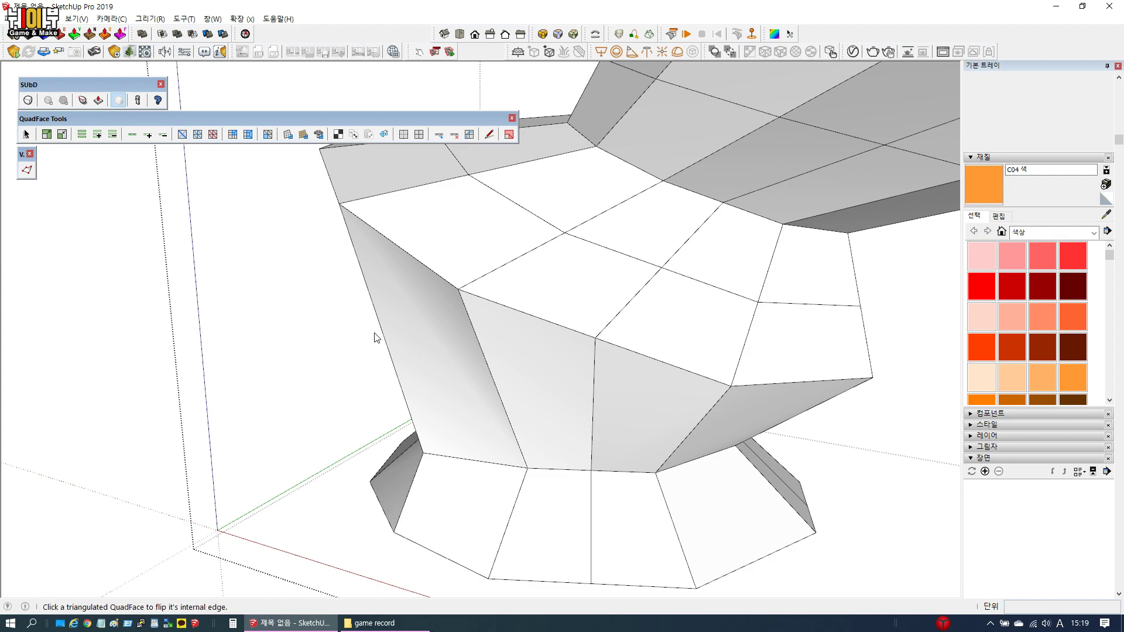
# Flip the internal edge of the creased front waist quad so its diagonal runs between the opposite corners
pyautogui.moveTo(432, 329); pyautogui.dragTo(521, 356, button='middle')
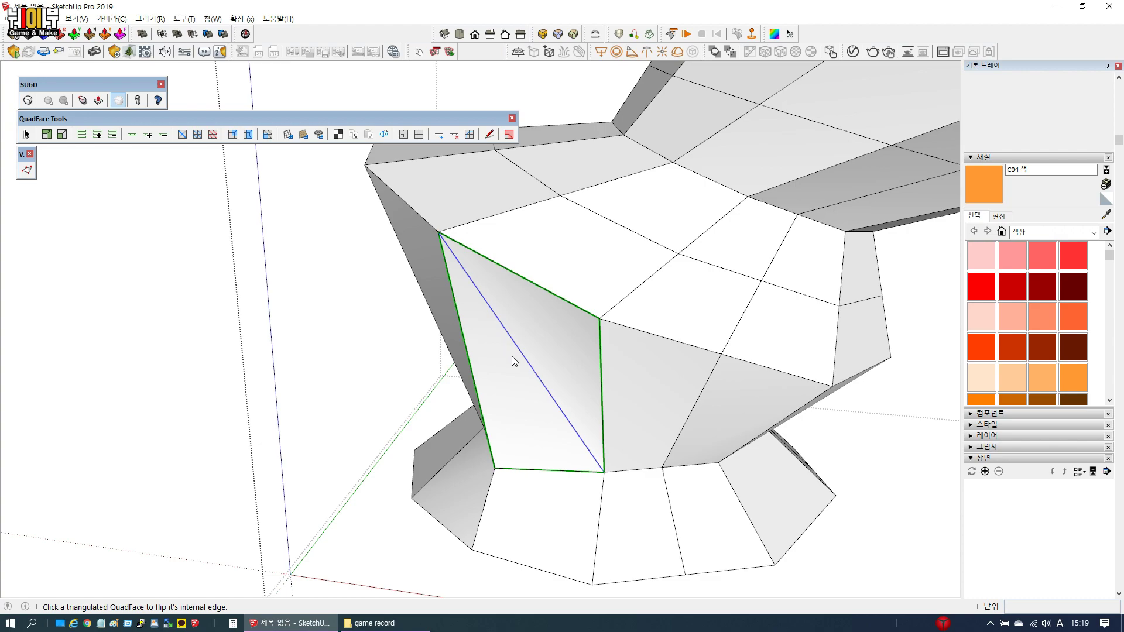
pyautogui.click(512, 356)
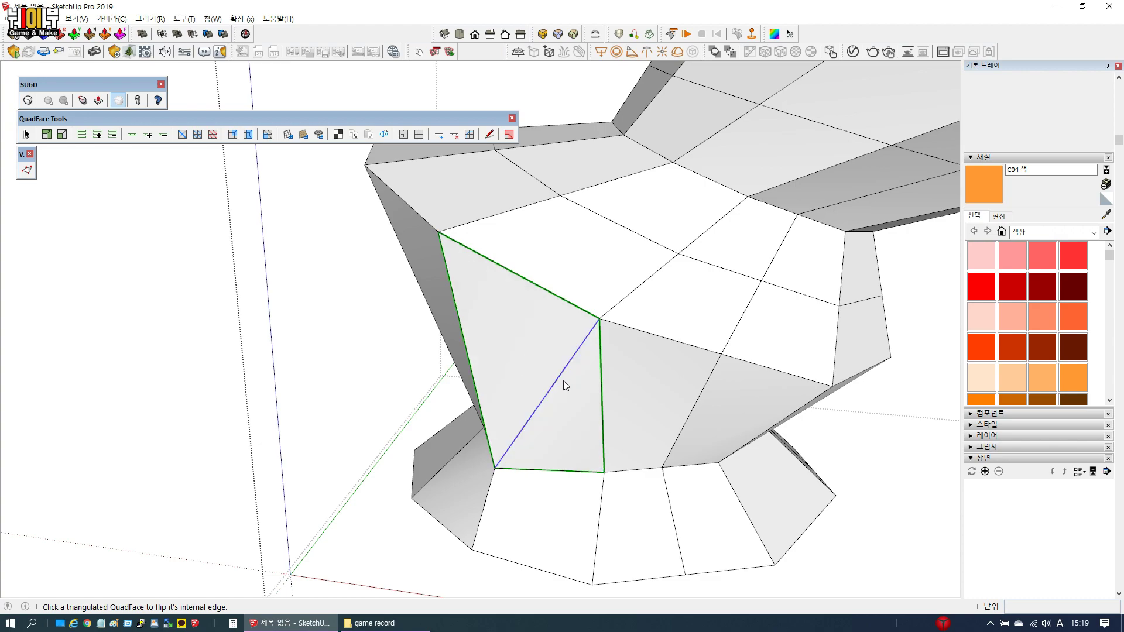
pyautogui.click(540, 357)
pyautogui.click(539, 357)
pyautogui.moveTo(546, 393); pyautogui.dragTo(451, 411, button='middle')
pyautogui.scroll(2, 455, 351)
pyautogui.moveTo(454, 352); pyautogui.dragTo(453, 384, button='middle')
pyautogui.scroll(-5, 453, 383)
# Reopen the vase's group, select all its geometry and examine the quad diagonals around the waist and base
pyautogui.moveTo(544, 371); pyautogui.dragTo(368, 336, button='middle')
pyautogui.scroll(-2, 766, 375)
pyautogui.scroll(2, 458, 305)
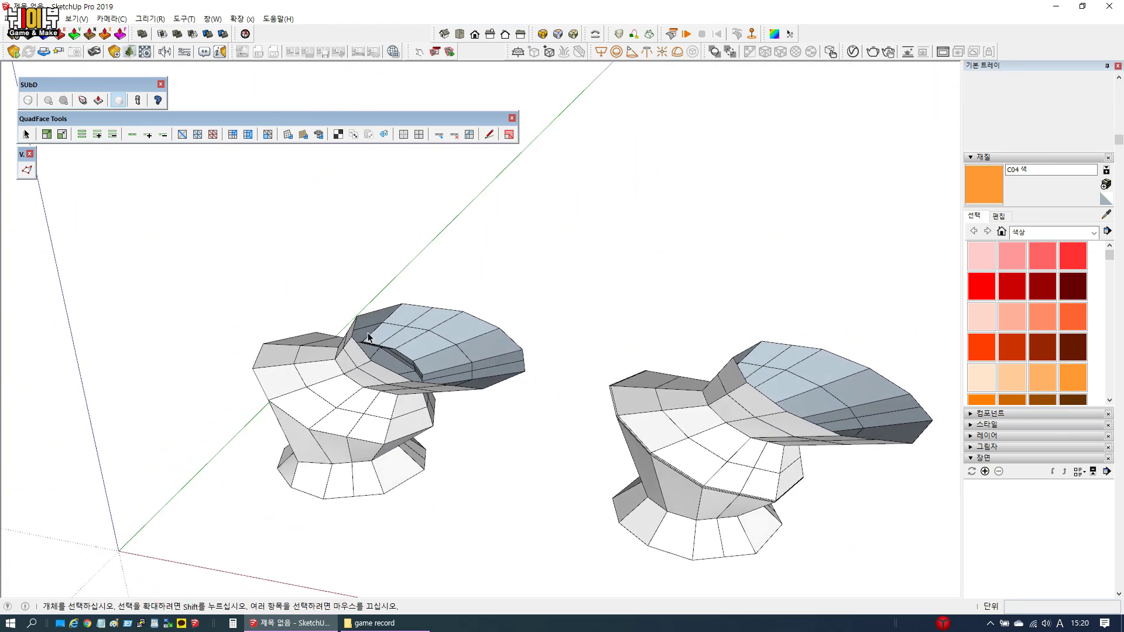
pyautogui.doubleClick(431, 360)
pyautogui.scroll(4, 451, 354)
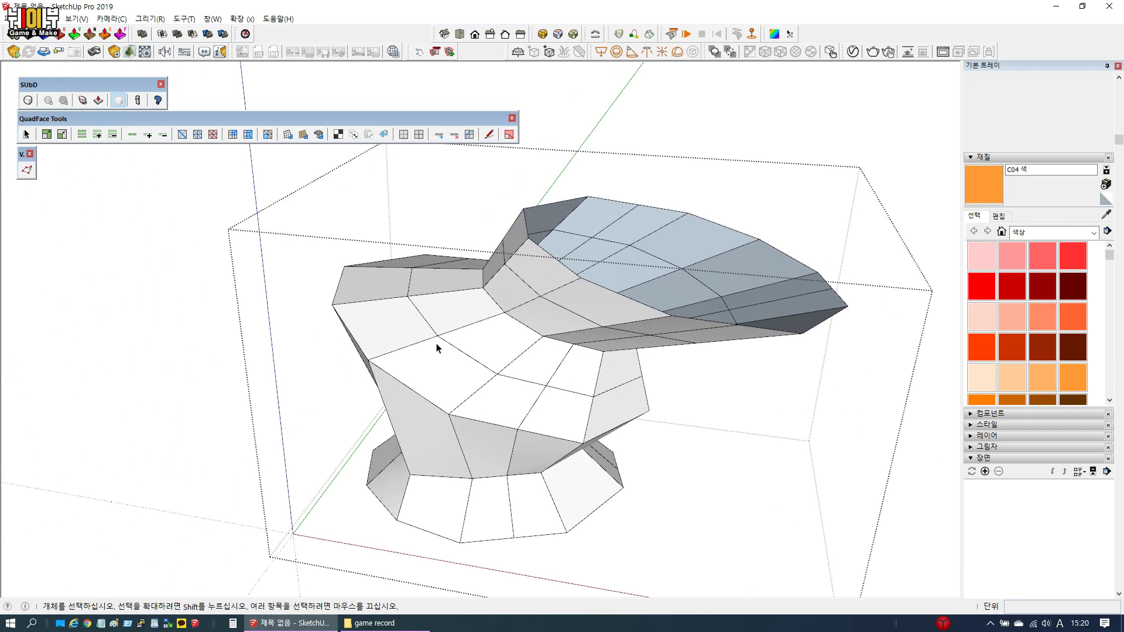
pyautogui.tripleClick(427, 347)
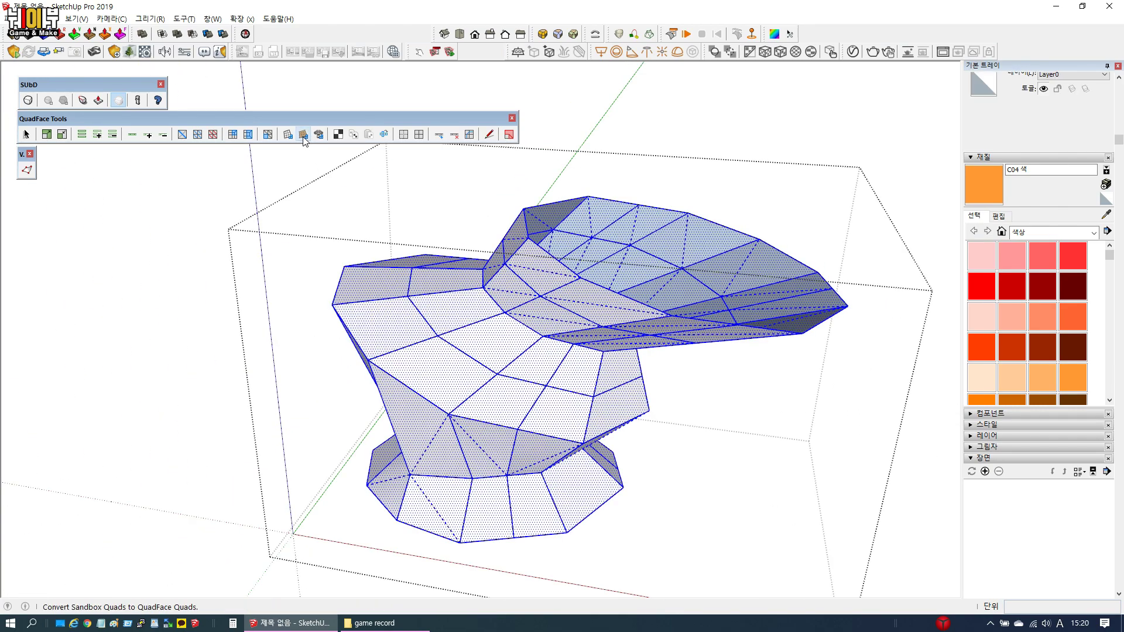
pyautogui.scroll(-3, 394, 326)
pyautogui.moveTo(394, 326); pyautogui.dragTo(473, 428, button='middle')
pyautogui.scroll(5, 434, 351)
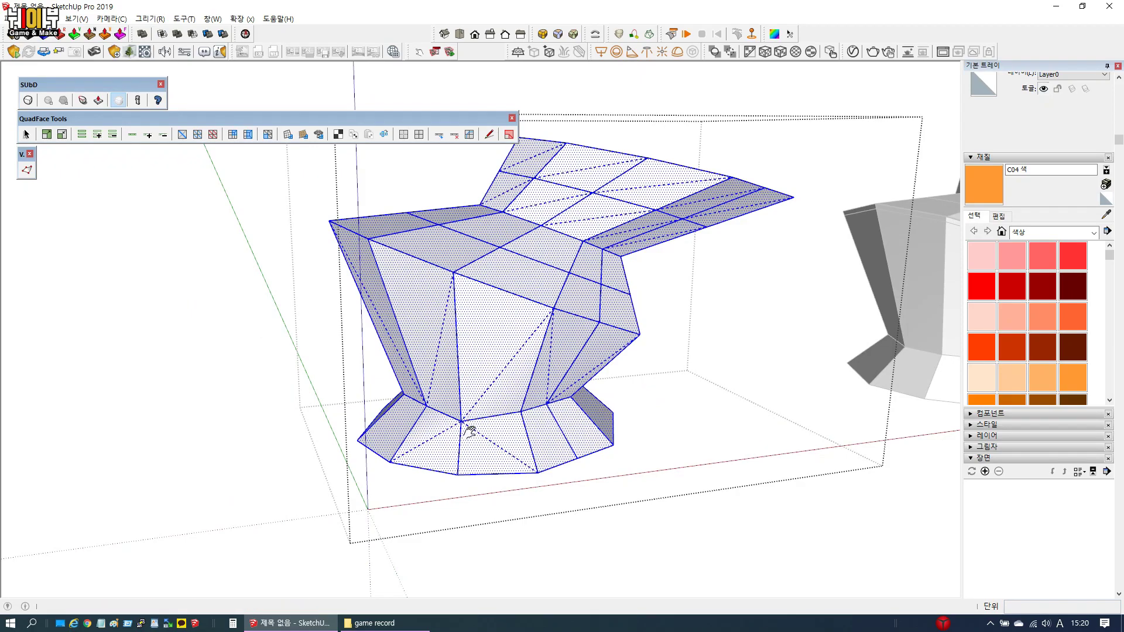
pyautogui.scroll(4, 473, 427)
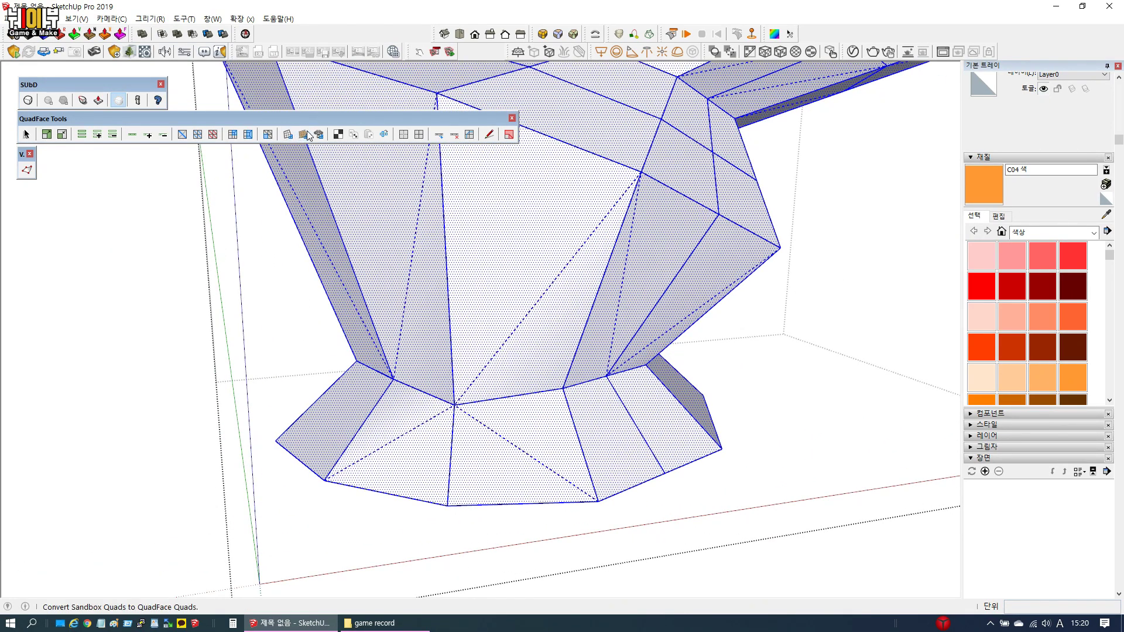
pyautogui.scroll(-3, 432, 241)
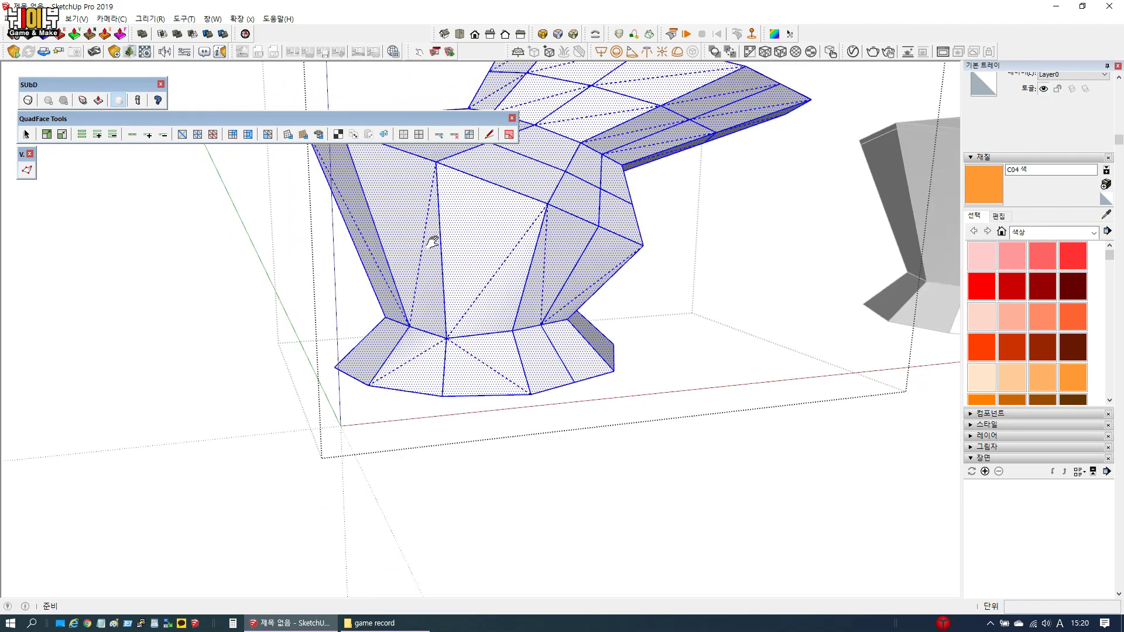
pyautogui.scroll(-2, 432, 241)
pyautogui.click(461, 375)
# Delete both vases from the model
pyautogui.scroll(-2, 391, 370)
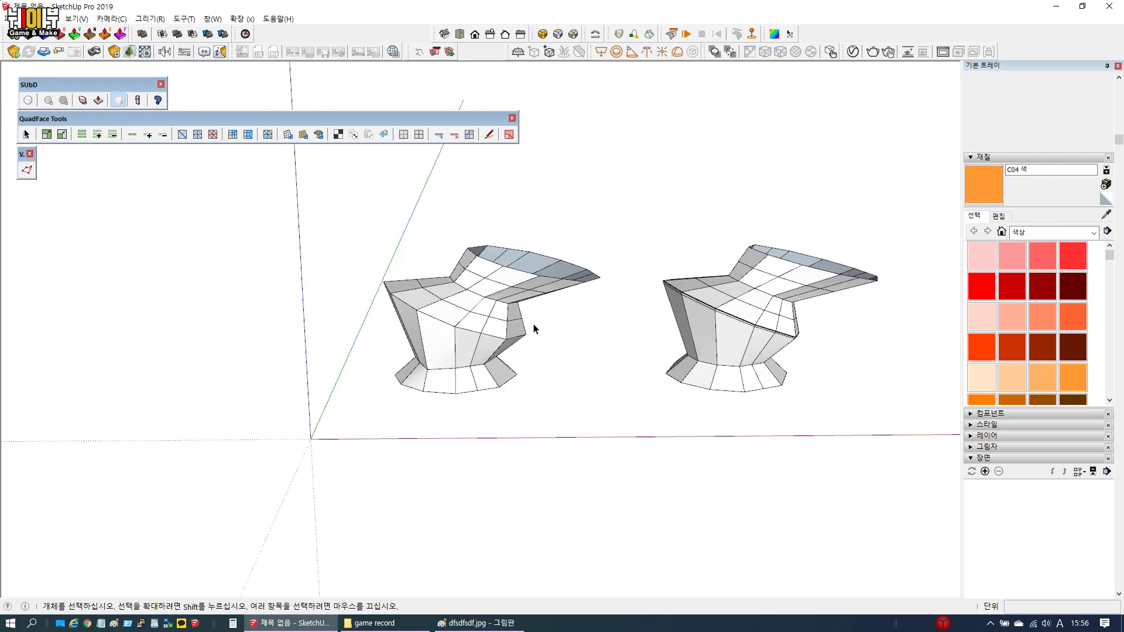
pyautogui.click(493, 304)
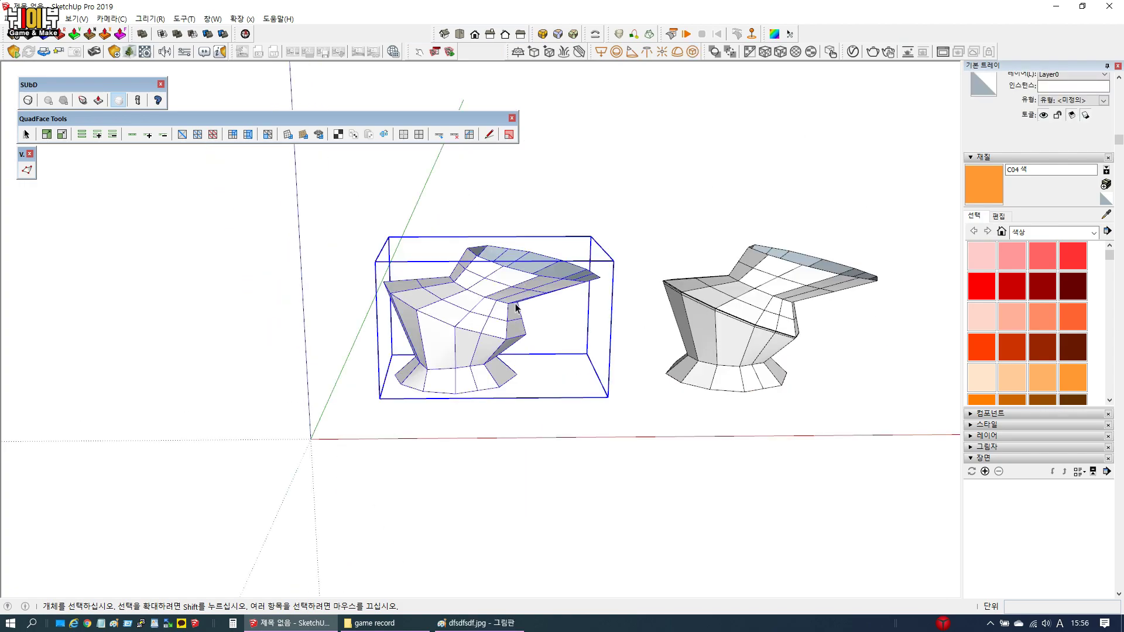
pyautogui.press('Delete')
pyautogui.click(705, 311)
pyautogui.press('Delete')
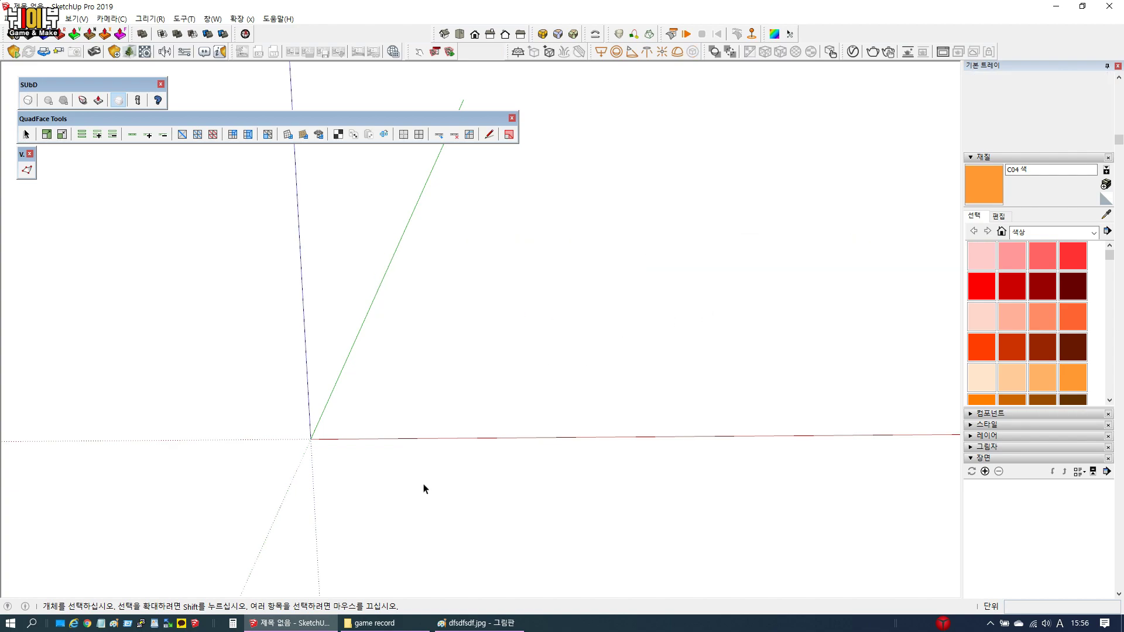
# View the mask reference image in Paint, return to SketchUp, and draw a rectangle and extrude it into a box
pyautogui.click(460, 623)
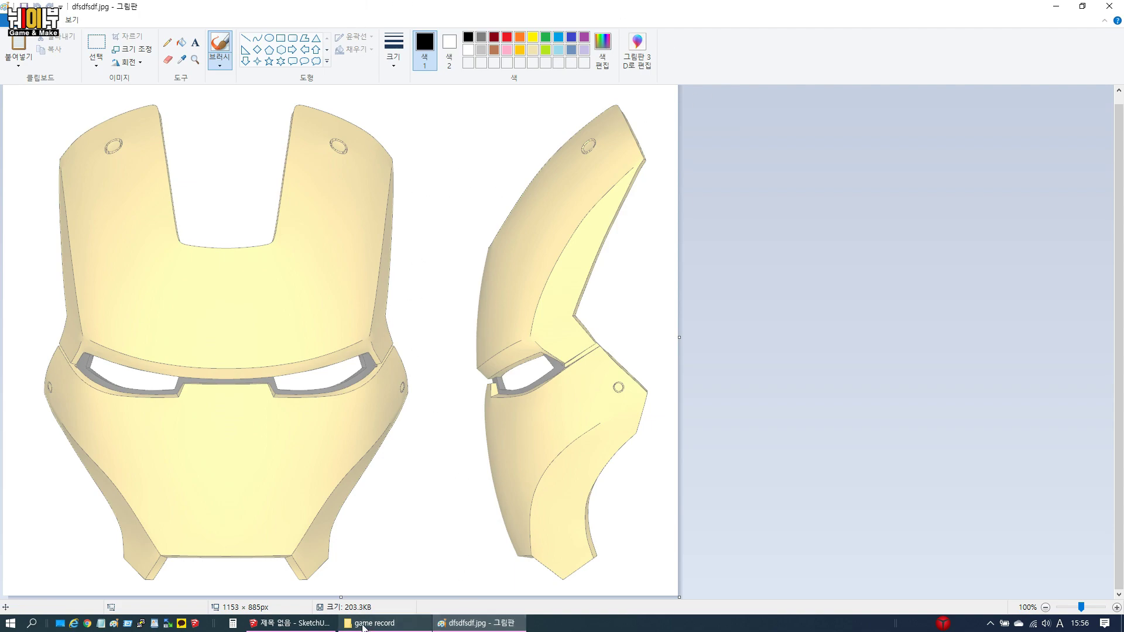
pyautogui.click(315, 625)
pyautogui.moveTo(635, 363)
pyautogui.mouseDown(button='middle')
pyautogui.moveTo(559, 352)
pyautogui.moveTo(633, 387)
pyautogui.mouseUp(button='middle')
pyautogui.scroll(-2, 541, 385)
pyautogui.press('r')
pyautogui.click(413, 418)
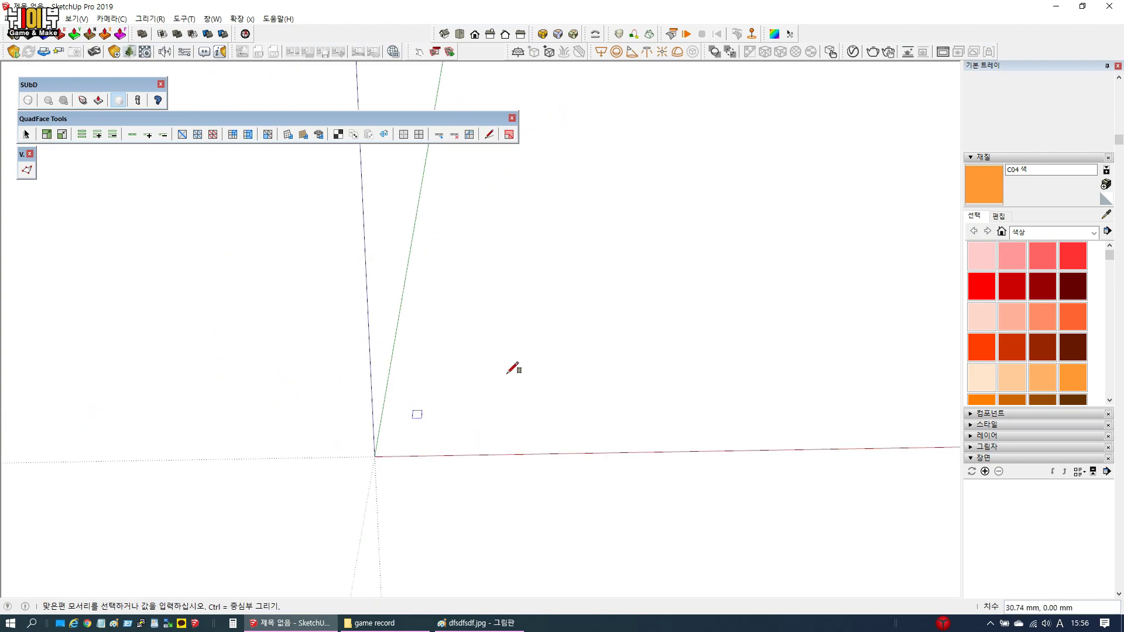
pyautogui.click(694, 281)
pyautogui.press('p')
pyautogui.click(613, 367)
pyautogui.click(677, 193)
pyautogui.moveTo(677, 194)
pyautogui.mouseDown(button='middle')
pyautogui.moveTo(665, 306)
pyautogui.moveTo(459, 217)
pyautogui.moveTo(517, 261)
pyautogui.moveTo(510, 305)
pyautogui.mouseUp(button='middle')
# Switch to Paint, draw a straight vertical line down the front mask view and nudge it left onto the centre
pyautogui.click(475, 623)
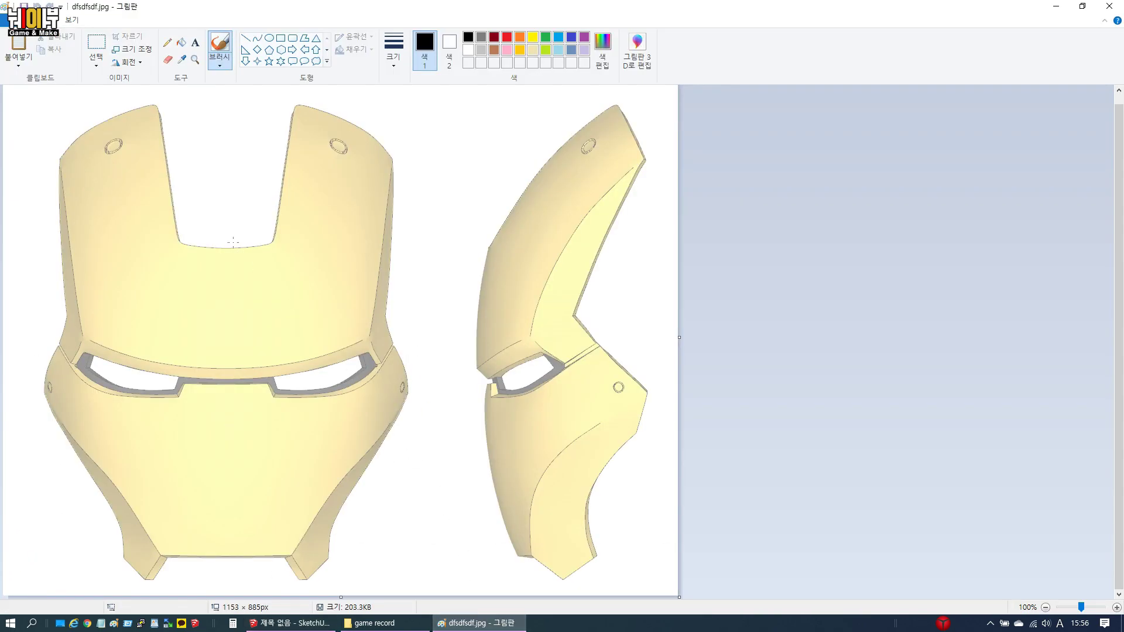
pyautogui.click(245, 39)
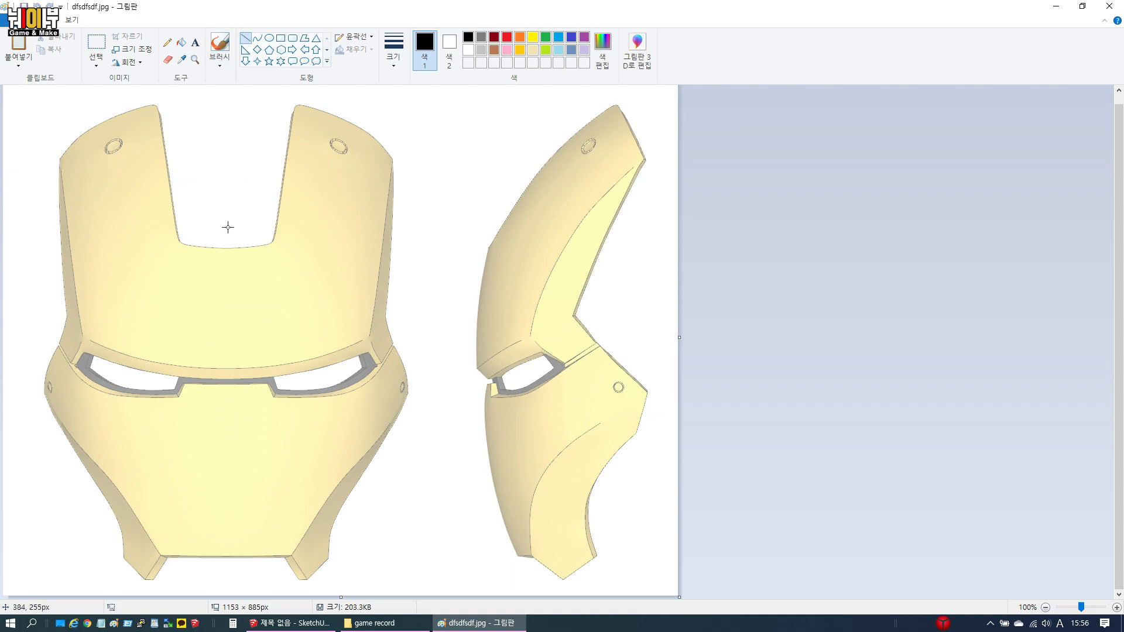
pyautogui.moveTo(226, 227); pyautogui.dragTo(226, 569)
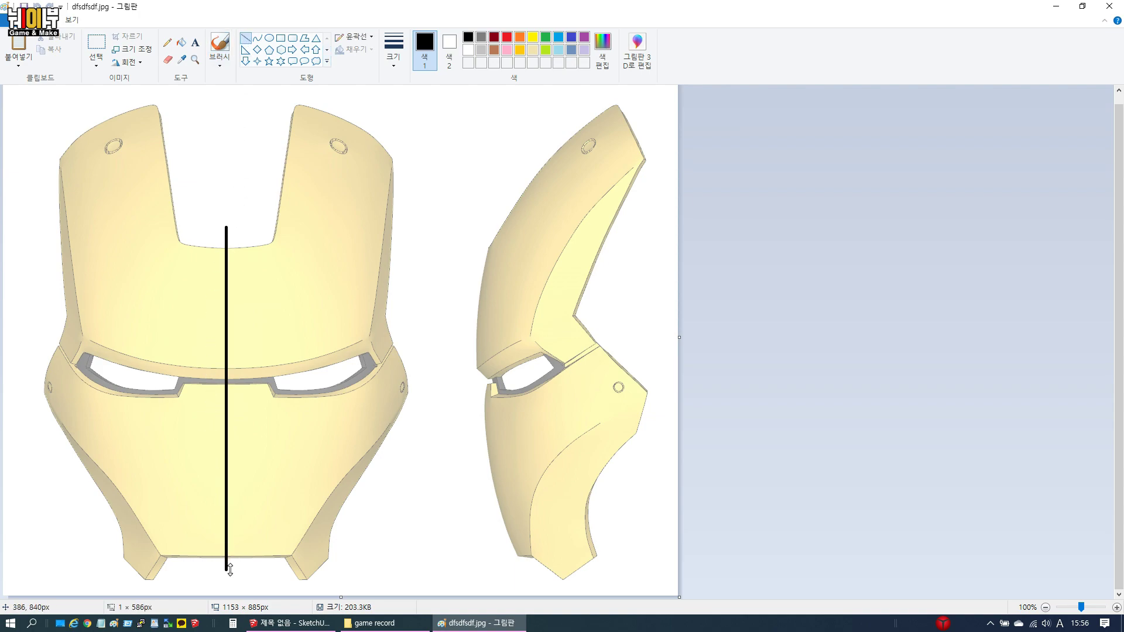
pyautogui.press('Left')
pyautogui.press('Left')
pyautogui.press('Left')
pyautogui.press('Left')
pyautogui.press('Left')
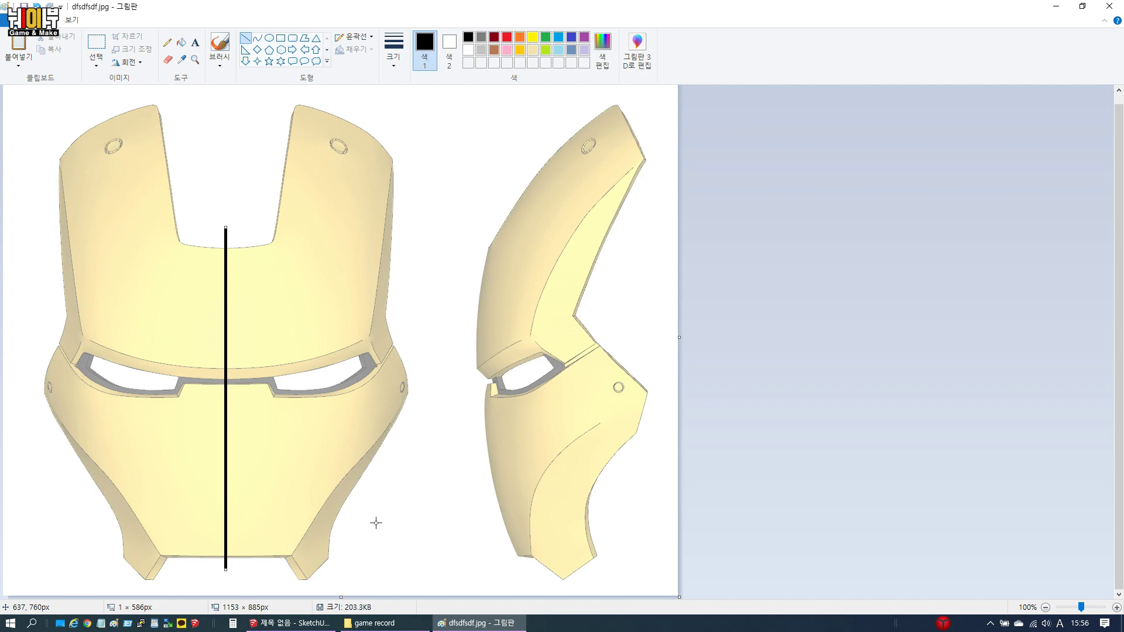
pyautogui.press('Left')
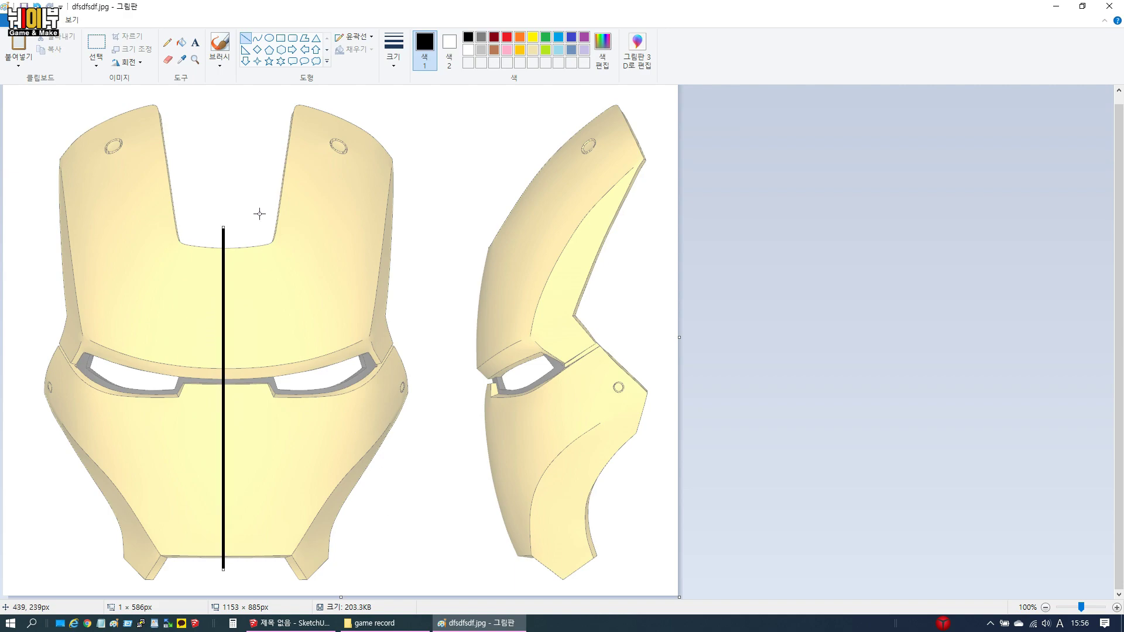
pyautogui.click(247, 147)
# Try to pencil four vertical grid lines from the right eye's lower edge down to the jaw boundary
pyautogui.click(170, 44)
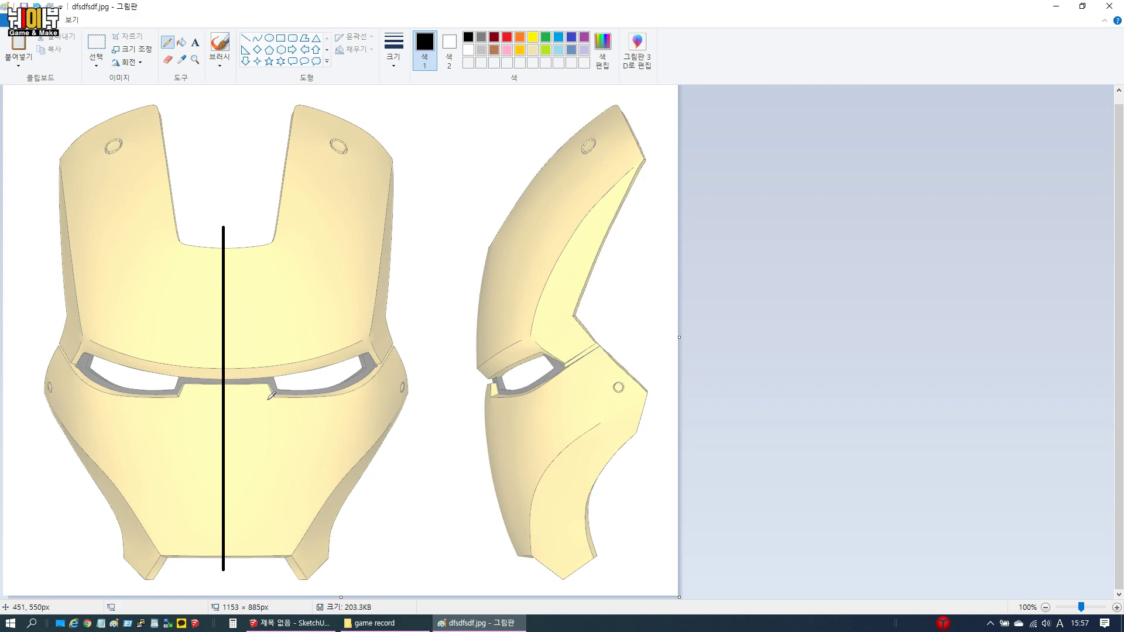
pyautogui.moveTo(274, 397); pyautogui.dragTo(267, 557)
pyautogui.moveTo(310, 397); pyautogui.dragTo(307, 515)
pyautogui.moveTo(349, 388); pyautogui.dragTo(343, 466)
pyautogui.moveTo(379, 370); pyautogui.dragTo(381, 436)
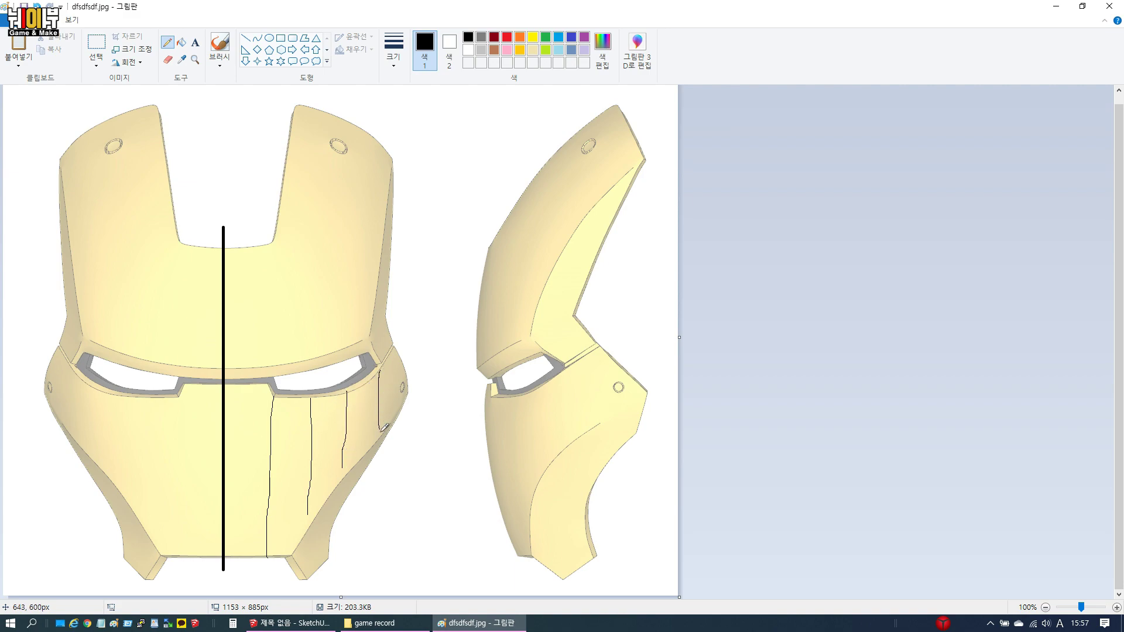
# Try to complete a regular grid with four horizontal lines and trace the slanted cheek edge over it
pyautogui.moveTo(224, 425); pyautogui.dragTo(395, 420)
pyautogui.moveTo(225, 459); pyautogui.dragTo(364, 461)
pyautogui.moveTo(224, 493); pyautogui.dragTo(334, 494)
pyautogui.moveTo(226, 525); pyautogui.dragTo(308, 529)
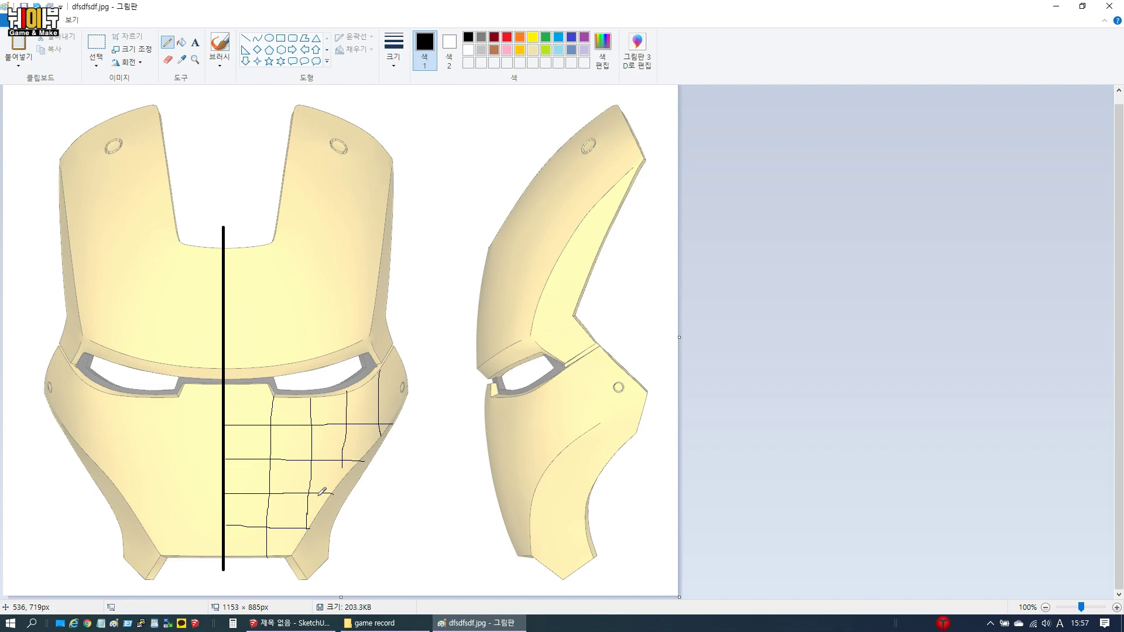
pyautogui.moveTo(344, 466); pyautogui.dragTo(343, 479)
pyautogui.moveTo(393, 421)
pyautogui.mouseDown()
pyautogui.moveTo(292, 552)
pyautogui.moveTo(379, 437)
pyautogui.moveTo(301, 521)
pyautogui.mouseUp()
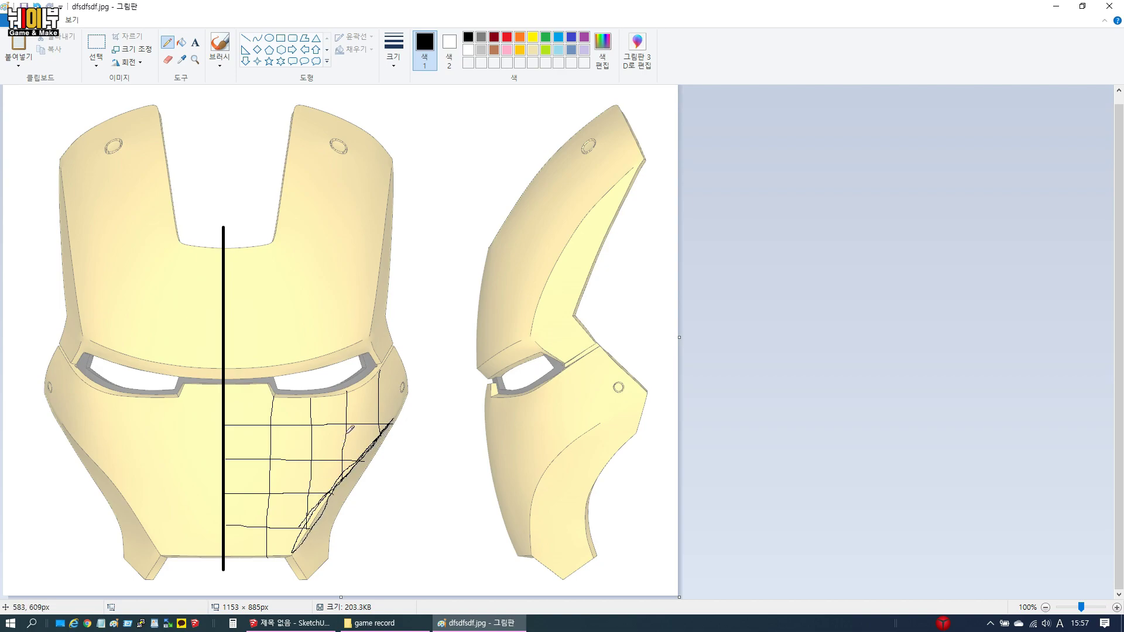
pyautogui.moveTo(379, 427); pyautogui.dragTo(359, 437)
# Undo all the pencilled grid strokes on the lower face, keeping the centreline
pyautogui.hotkey('ctrl', 'z')
pyautogui.hotkey('ctrl', 'z')
pyautogui.hotkey('ctrl', 'z')
pyautogui.hotkey('ctrl', 'z')
pyautogui.hotkey('ctrl', 'z')
pyautogui.hotkey('ctrl', 'z')
pyautogui.hotkey('ctrl', 'z')
pyautogui.hotkey('ctrl', 'z')
pyautogui.hotkey('ctrl', 'z')
pyautogui.hotkey('ctrl', 'z')
pyautogui.hotkey('ctrl', 'z')
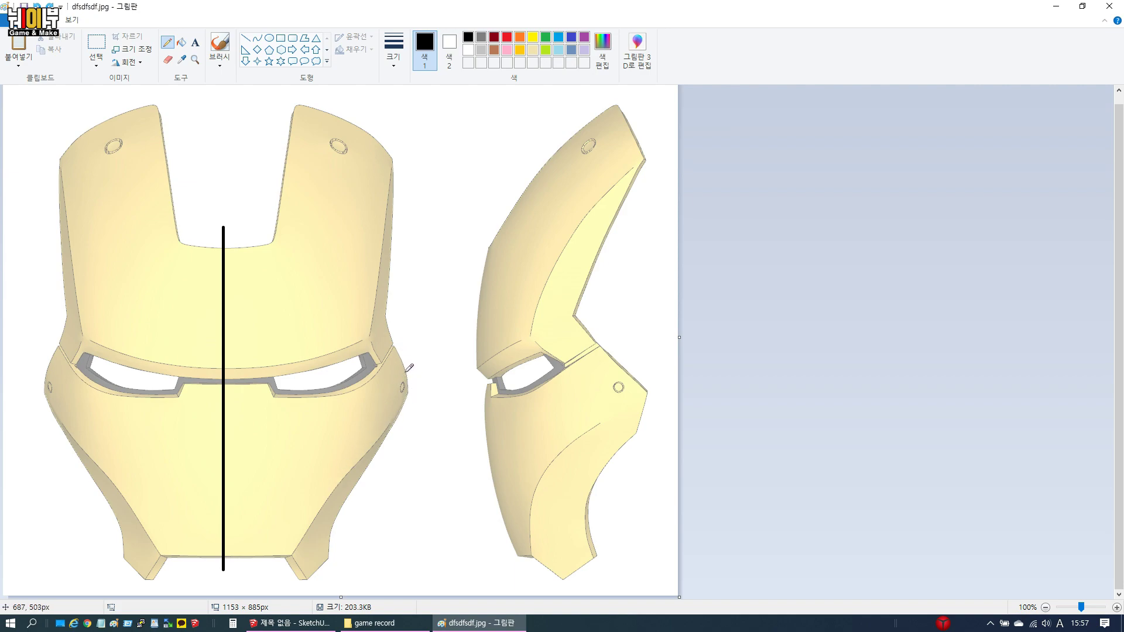
# Pencil a curved flow line from the right ear to the chin and two horizontal lines from the centreline
pyautogui.moveTo(384, 397); pyautogui.dragTo(368, 410)
pyautogui.moveTo(298, 473); pyautogui.dragTo(269, 552)
pyautogui.moveTo(274, 398); pyautogui.dragTo(232, 401)
pyautogui.moveTo(331, 438); pyautogui.dragTo(237, 439)
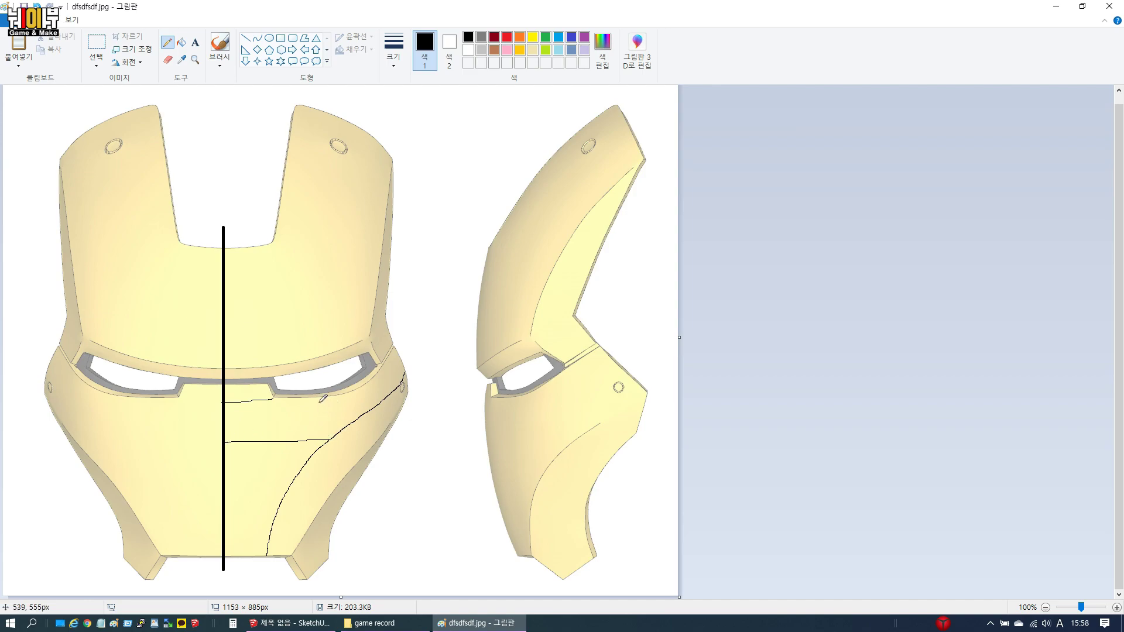
# Pencil four short lines across the curved cheek line, from below the right eye to the ear
pyautogui.moveTo(322, 410); pyautogui.dragTo(341, 467)
pyautogui.moveTo(351, 393); pyautogui.dragTo(370, 448)
pyautogui.moveTo(375, 375); pyautogui.dragTo(392, 420)
pyautogui.moveTo(386, 362); pyautogui.dragTo(402, 401)
# Pencil two lower cross lines from the centreline to the jaw and a line from the inner eye corner to the chin
pyautogui.moveTo(276, 399); pyautogui.dragTo(320, 509)
pyautogui.hotkey('ctrl', 'z')
pyautogui.moveTo(225, 483); pyautogui.dragTo(327, 500)
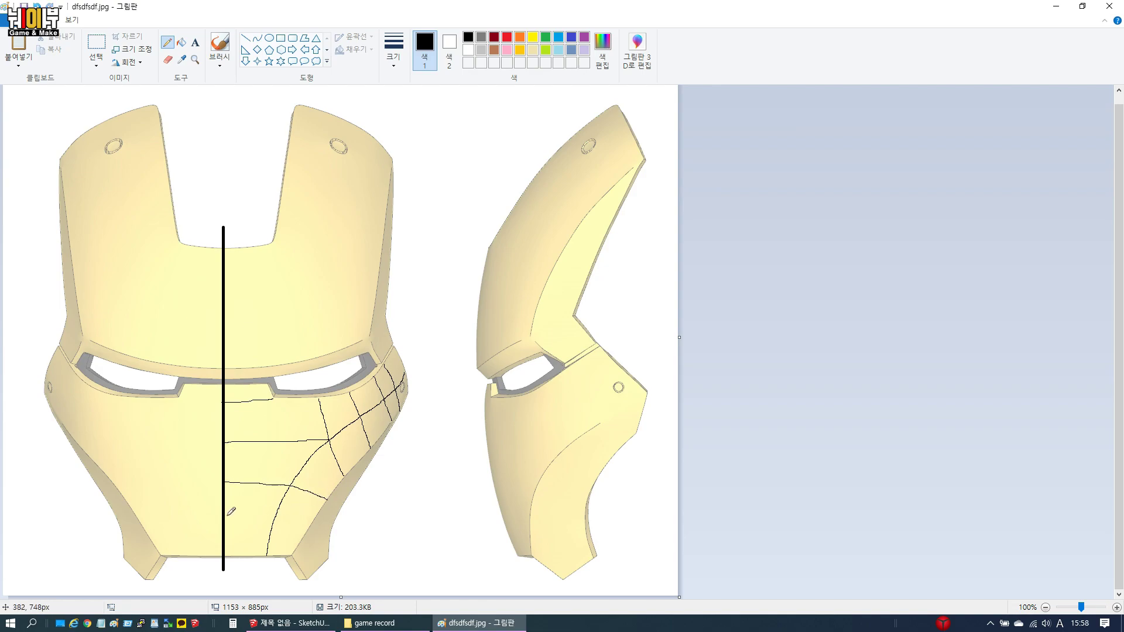
pyautogui.moveTo(224, 518); pyautogui.dragTo(309, 528)
pyautogui.moveTo(275, 394); pyautogui.dragTo(249, 544)
# Pencil a vertical line from the forehead notch corner to the brow and three lines across the right forehead
pyautogui.moveTo(273, 242); pyautogui.dragTo(269, 366)
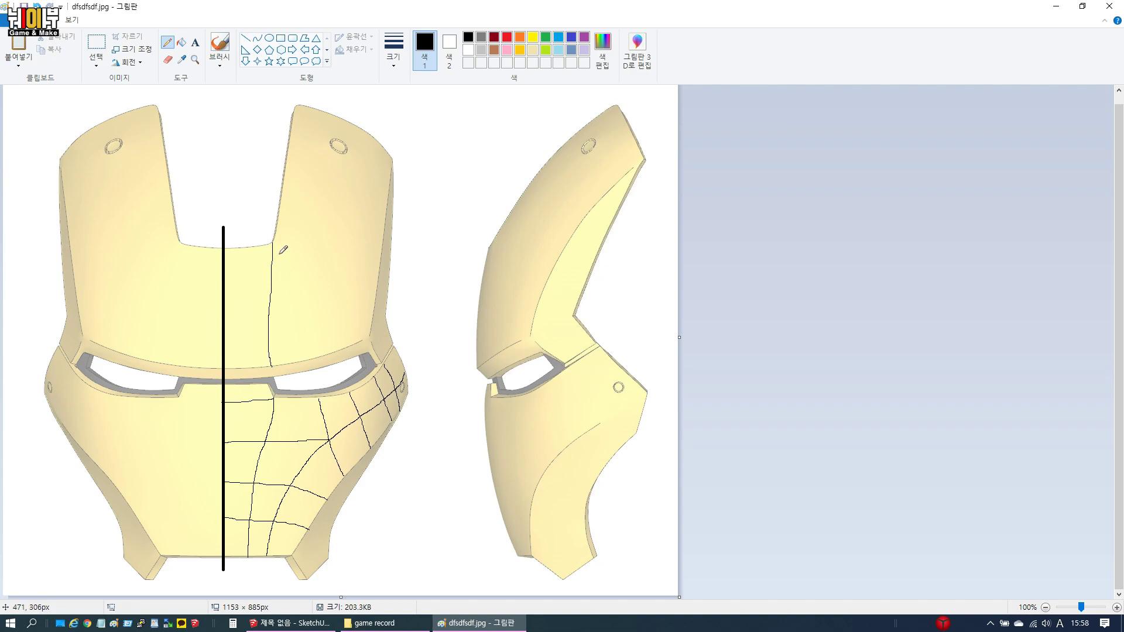
pyautogui.moveTo(273, 241); pyautogui.dragTo(379, 257)
pyautogui.moveTo(225, 286); pyautogui.dragTo(373, 298)
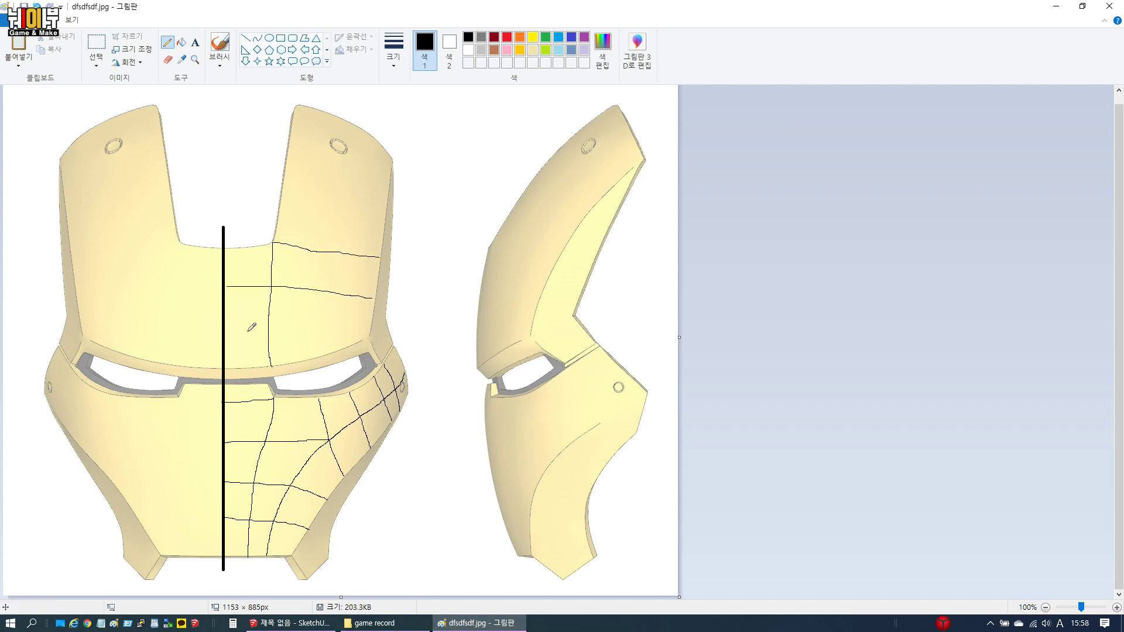
pyautogui.moveTo(230, 329); pyautogui.dragTo(378, 312)
# Pencil two lines from the right horn's upper edge to the brow and three lines across the horn
pyautogui.moveTo(332, 118); pyautogui.dragTo(302, 357)
pyautogui.moveTo(364, 142); pyautogui.dragTo(332, 351)
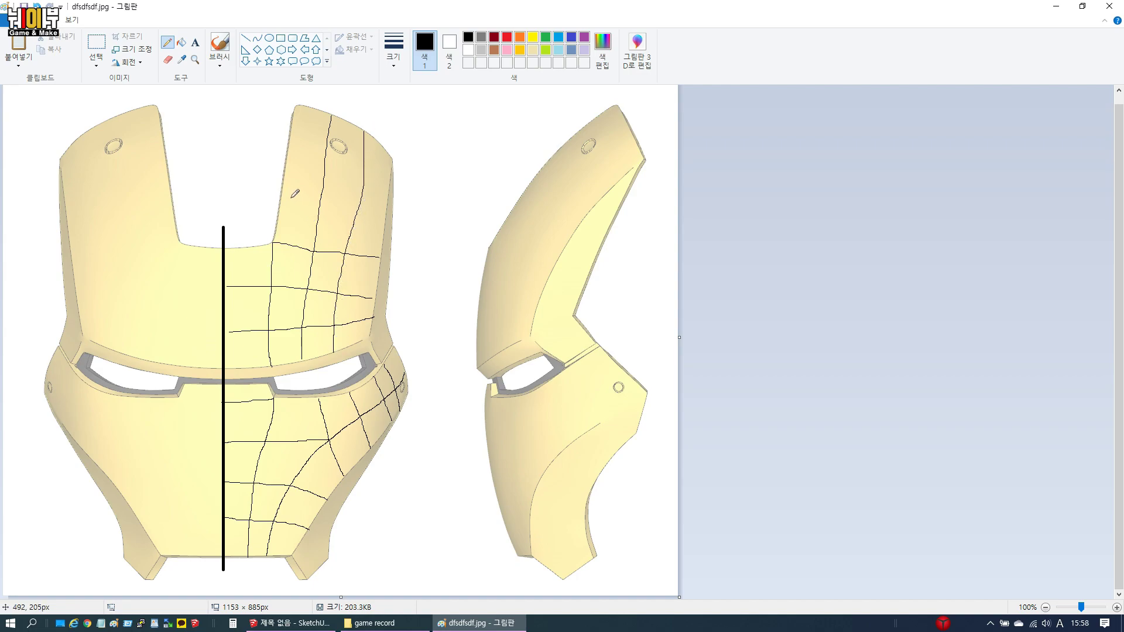
pyautogui.moveTo(283, 198); pyautogui.dragTo(382, 215)
pyautogui.moveTo(293, 158); pyautogui.dragTo(383, 182)
pyautogui.moveTo(286, 122)
pyautogui.mouseDown()
pyautogui.moveTo(319, 124)
pyautogui.moveTo(393, 169)
pyautogui.mouseUp()
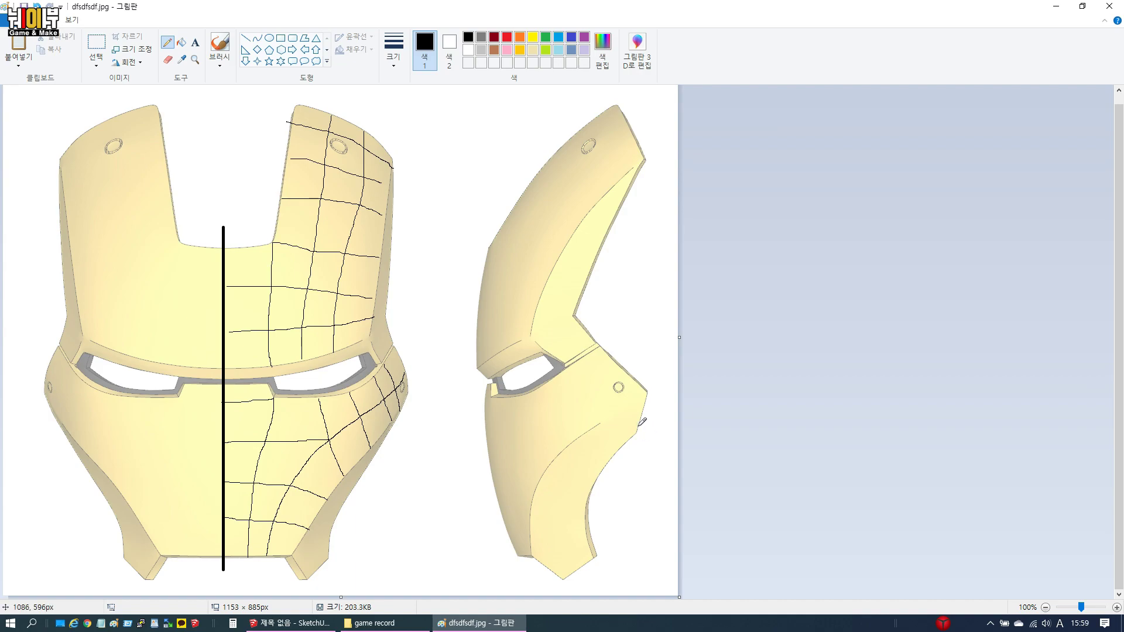
# Pencil the quad grid lines across the side view's temple and jaw bands, and save and close the picture
pyautogui.moveTo(638, 423)
pyautogui.mouseDown()
pyautogui.moveTo(565, 496)
pyautogui.moveTo(560, 528)
pyautogui.moveTo(575, 567)
pyautogui.moveTo(579, 534)
pyautogui.mouseUp()
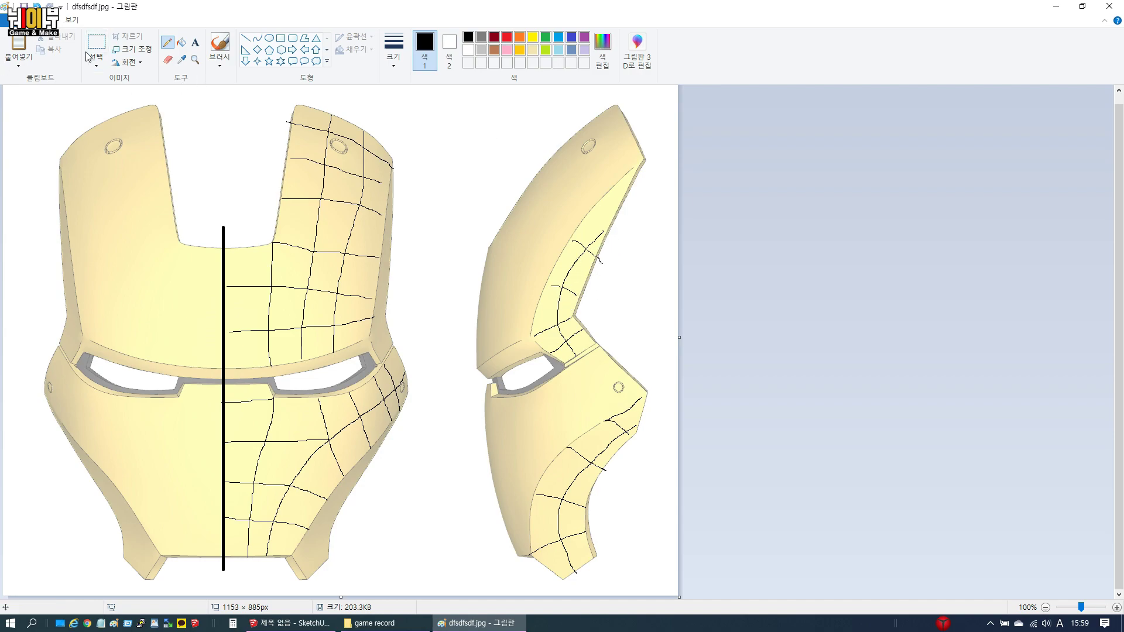
pyautogui.click(12, 20)
pyautogui.click(14, 93)
pyautogui.click(1109, 5)
# Import dfsdfsdf.jpg into SketchUp as an image, placed upright against the box's front face and about 485 mm wide
pyautogui.moveTo(375, 351)
pyautogui.mouseDown(button='middle')
pyautogui.moveTo(417, 370)
pyautogui.moveTo(395, 440)
pyautogui.mouseUp(button='middle')
pyautogui.click(13, 19)
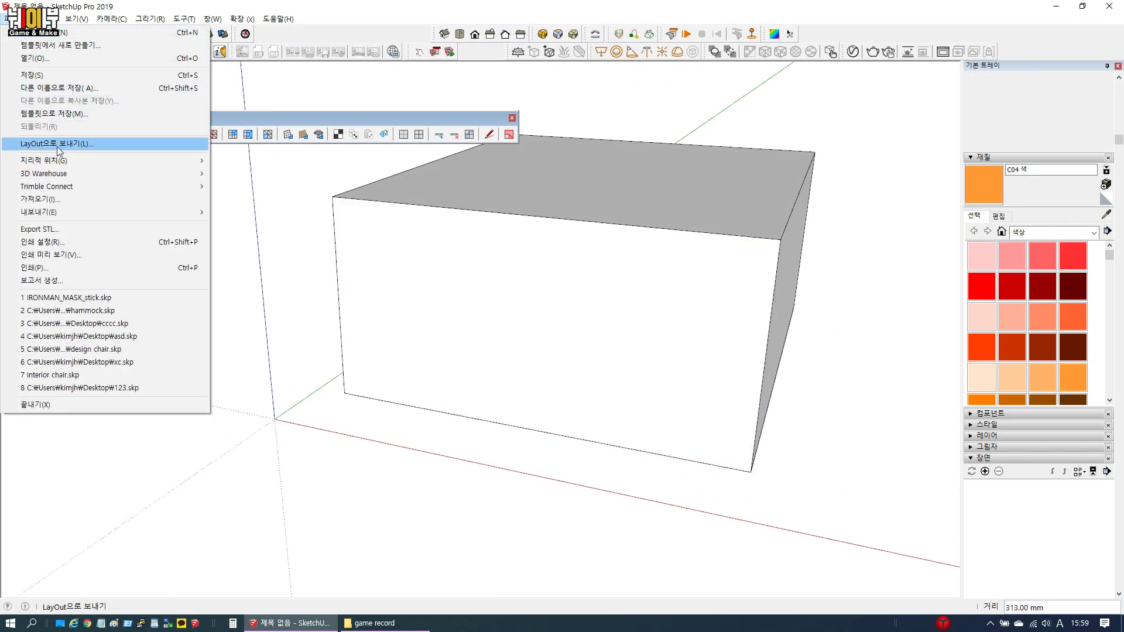
pyautogui.click(41, 199)
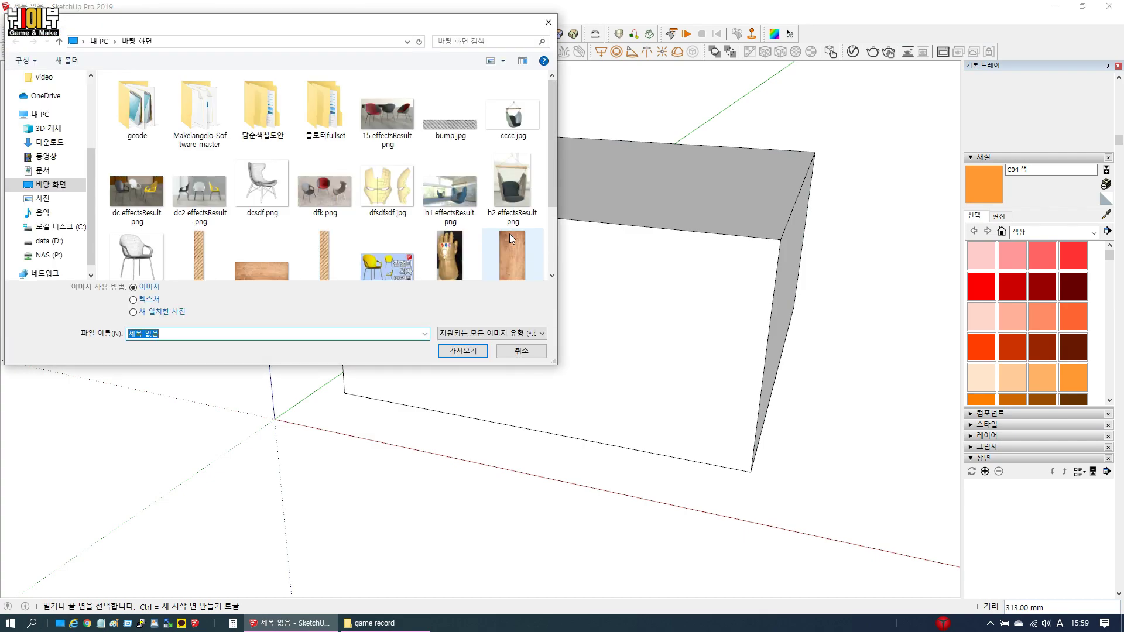
pyautogui.doubleClick(395, 193)
pyautogui.moveTo(394, 367); pyautogui.dragTo(497, 275, button='middle')
pyautogui.click(419, 346)
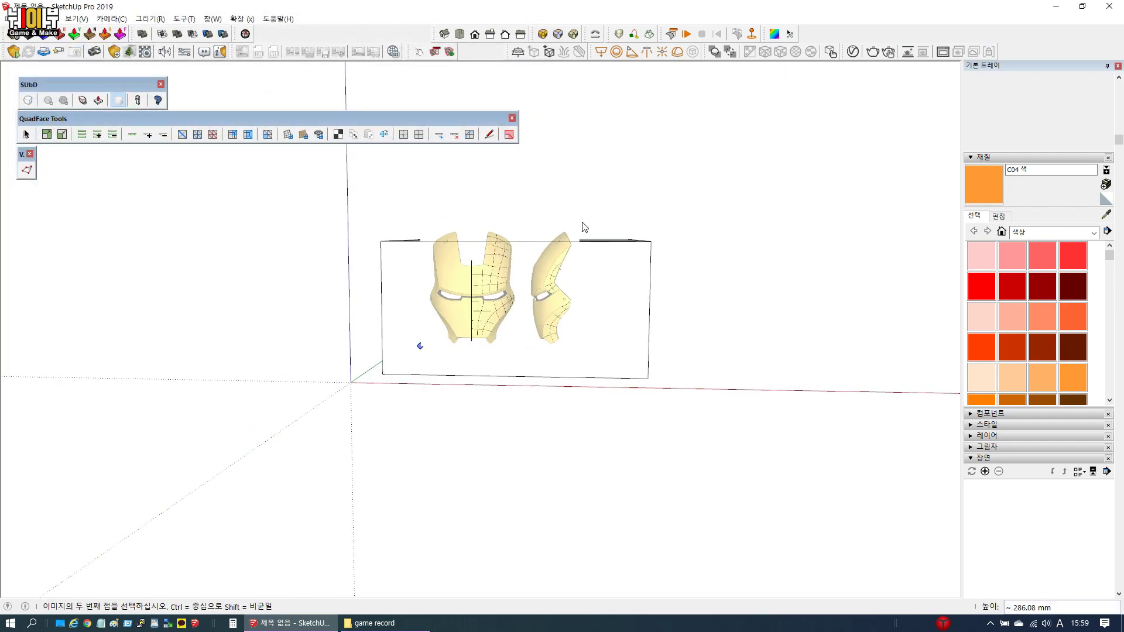
pyautogui.click(633, 185)
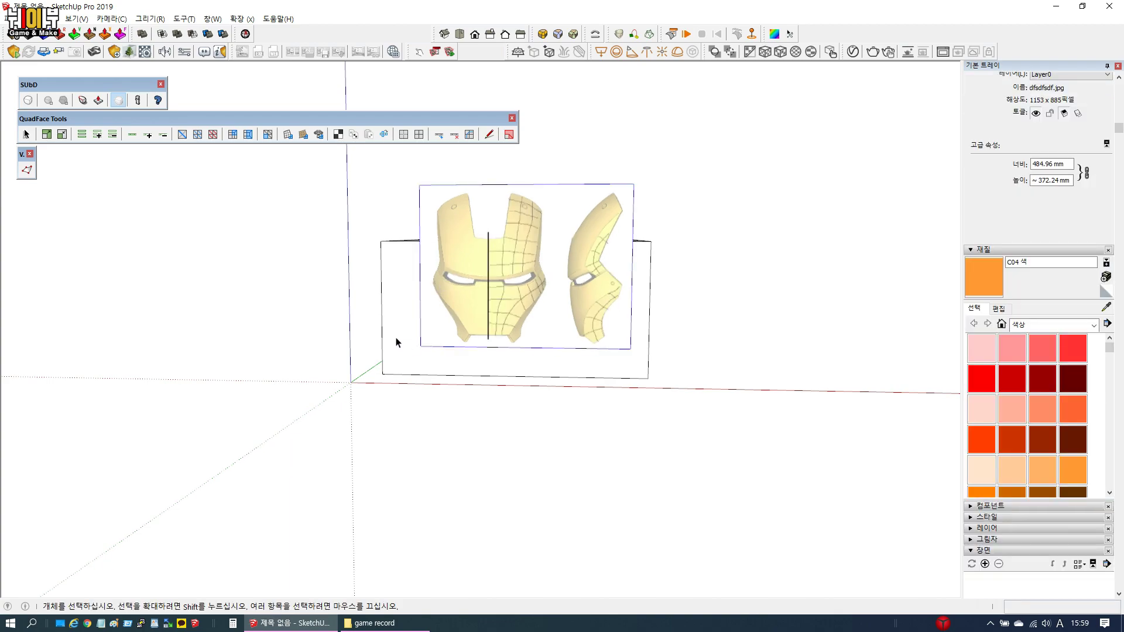
# Delete the box behind the imported mask image
pyautogui.click(396, 342)
pyautogui.moveTo(401, 339); pyautogui.dragTo(446, 265, button='middle')
pyautogui.press('Delete')
# Draw a rectangle from the centre line at the nose bridge to the pencilled corner below the right eye's inner end
pyautogui.scroll(6, 454, 402)
pyautogui.scroll(-2, 461, 283)
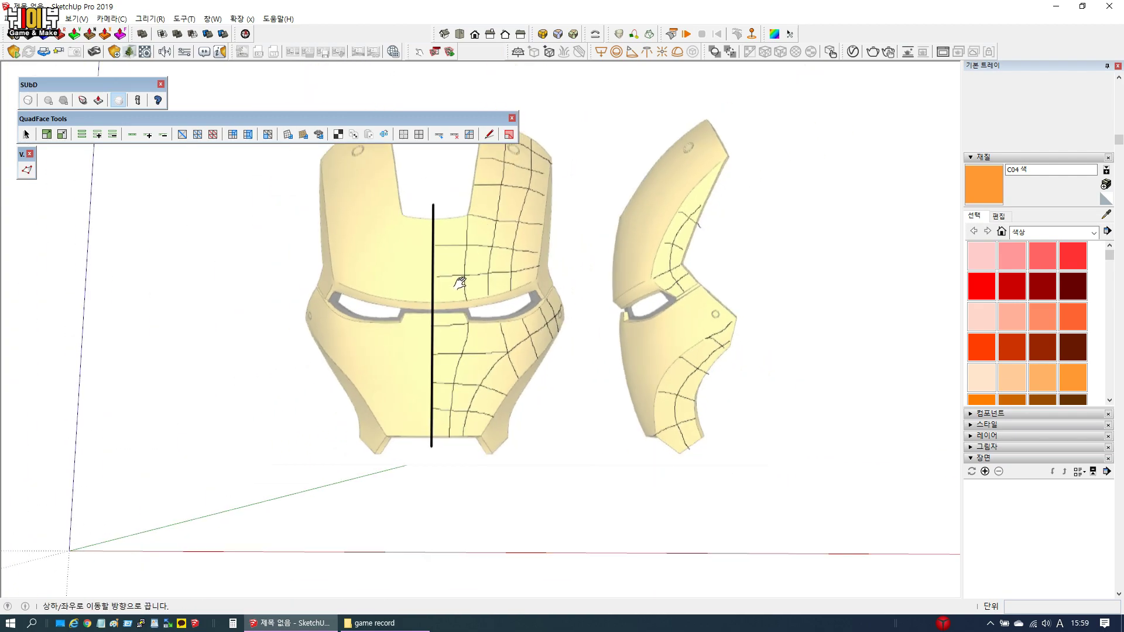
pyautogui.scroll(-2, 460, 283)
pyautogui.scroll(3, 462, 345)
pyautogui.scroll(2, 464, 338)
pyautogui.moveTo(466, 338); pyautogui.dragTo(413, 283, button='middle')
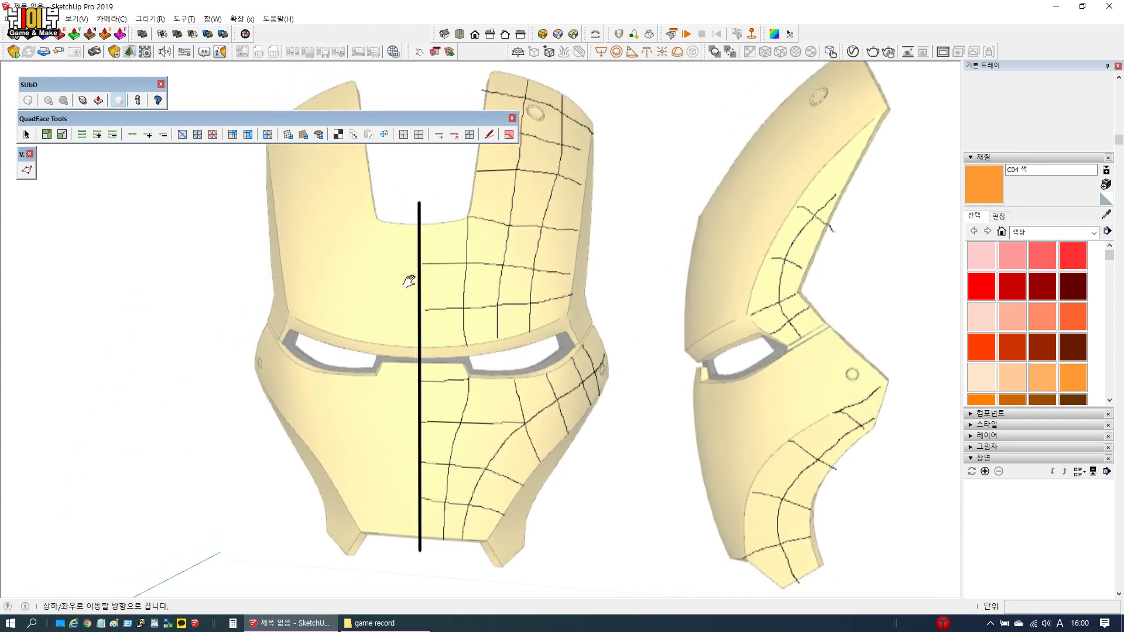
pyautogui.scroll(-2, 432, 351)
pyautogui.scroll(4, 432, 334)
pyautogui.moveTo(432, 328); pyautogui.dragTo(389, 324, button='middle')
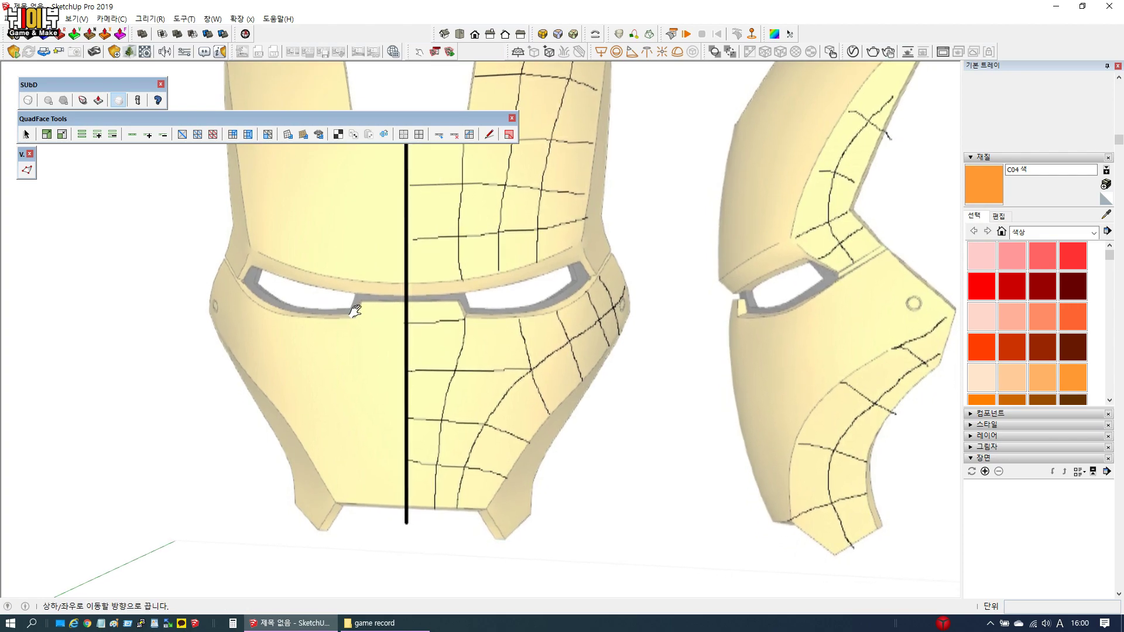
pyautogui.scroll(4, 439, 318)
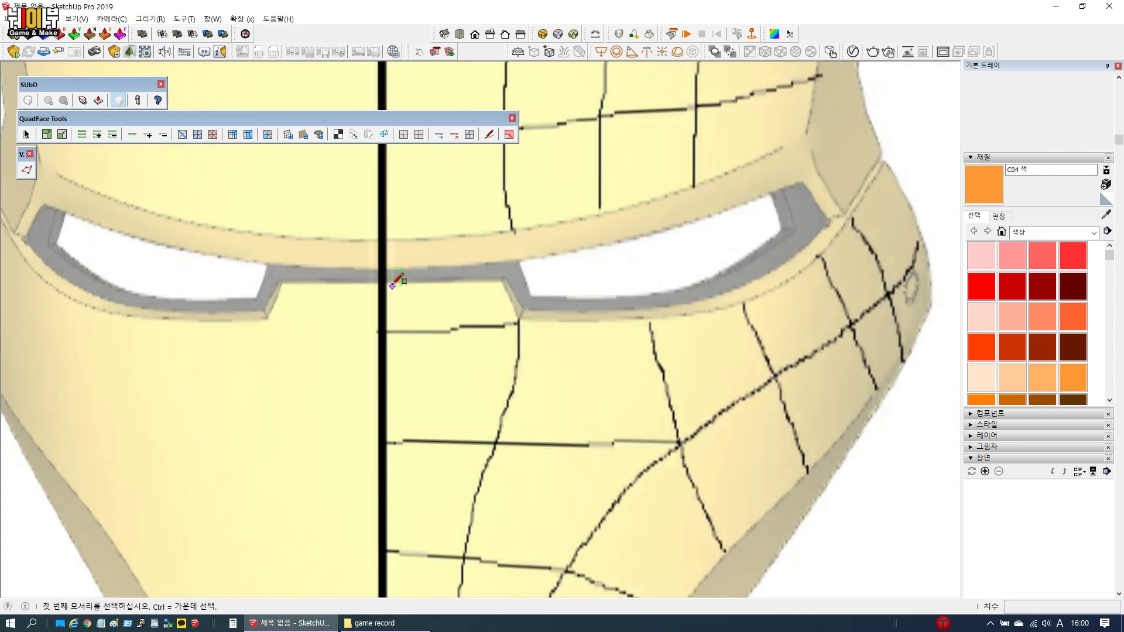
pyautogui.click(384, 282)
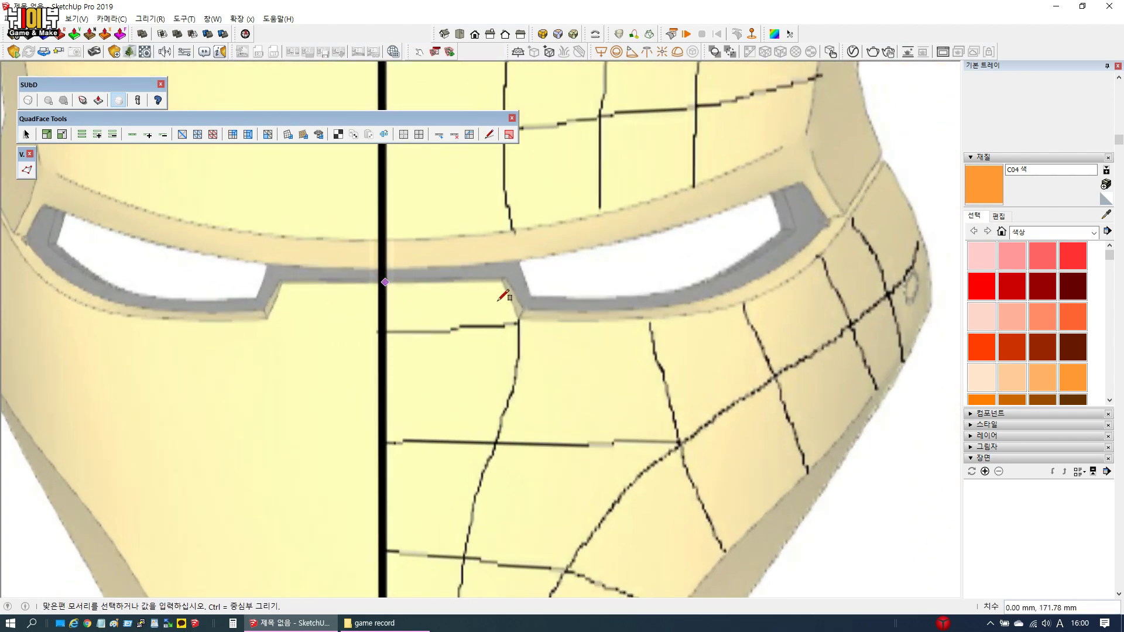
pyautogui.click(517, 323)
pyautogui.scroll(-5, 450, 257)
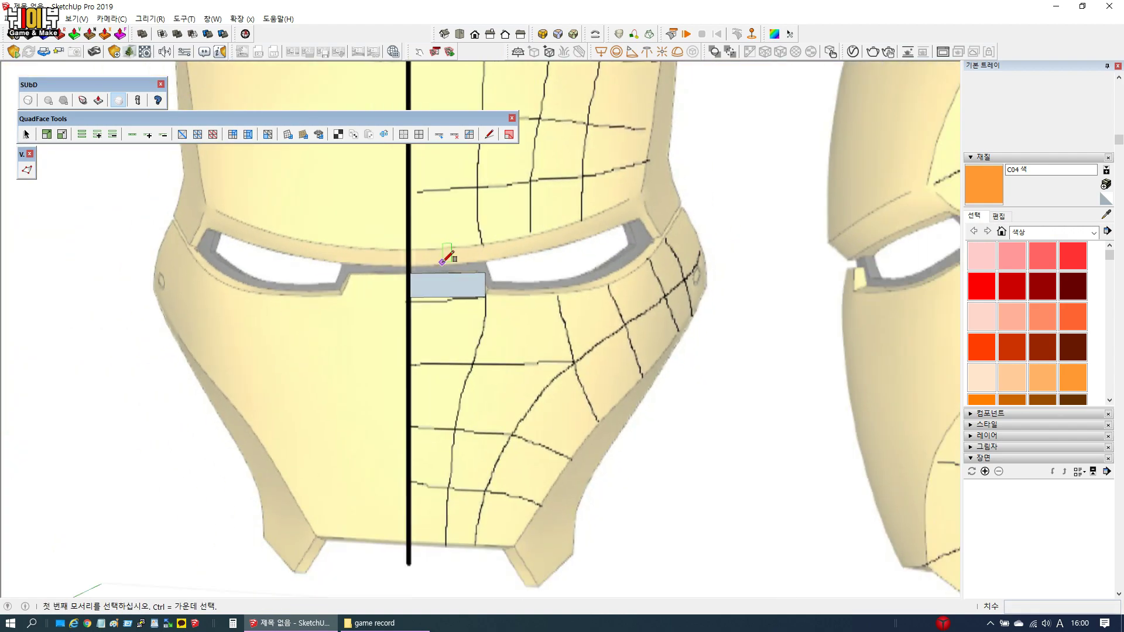
# Extrude the rectangle's lower edge down to the chin with Vertex Tools, in four segments matching the pencilled cross lines
pyautogui.click(27, 170)
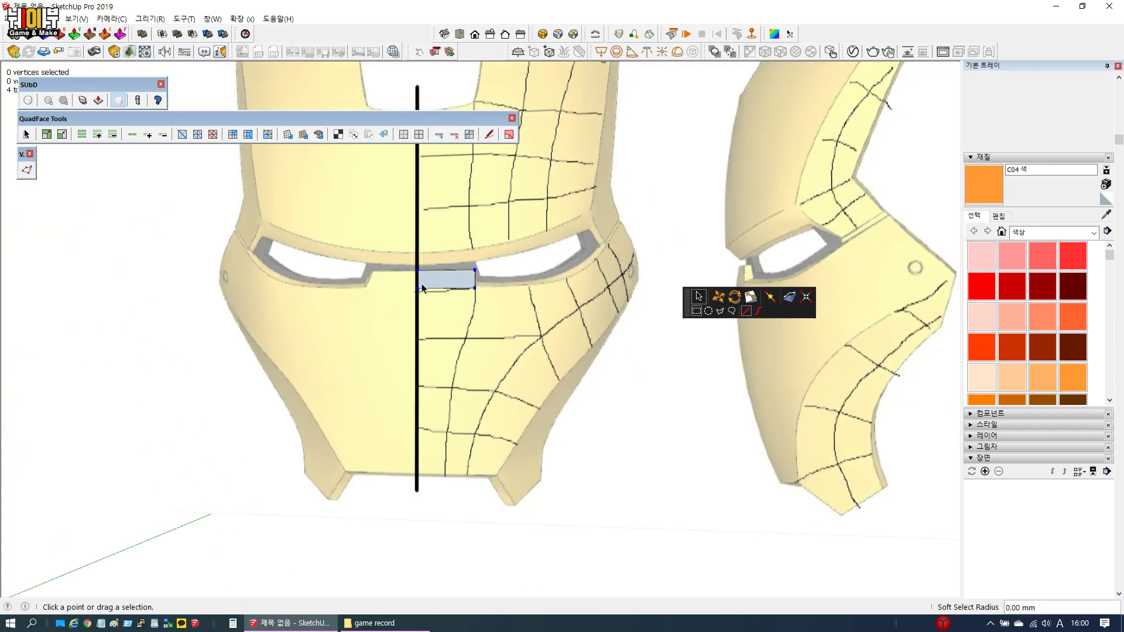
pyautogui.moveTo(484, 299); pyautogui.dragTo(465, 291)
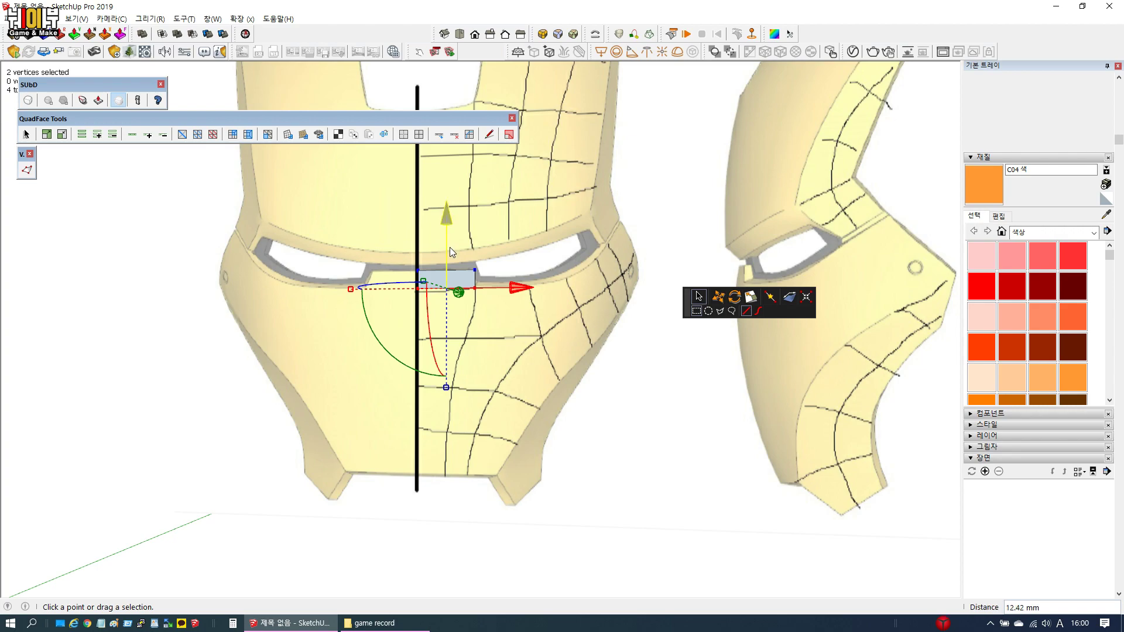
pyautogui.moveTo(449, 247); pyautogui.dragTo(438, 413)
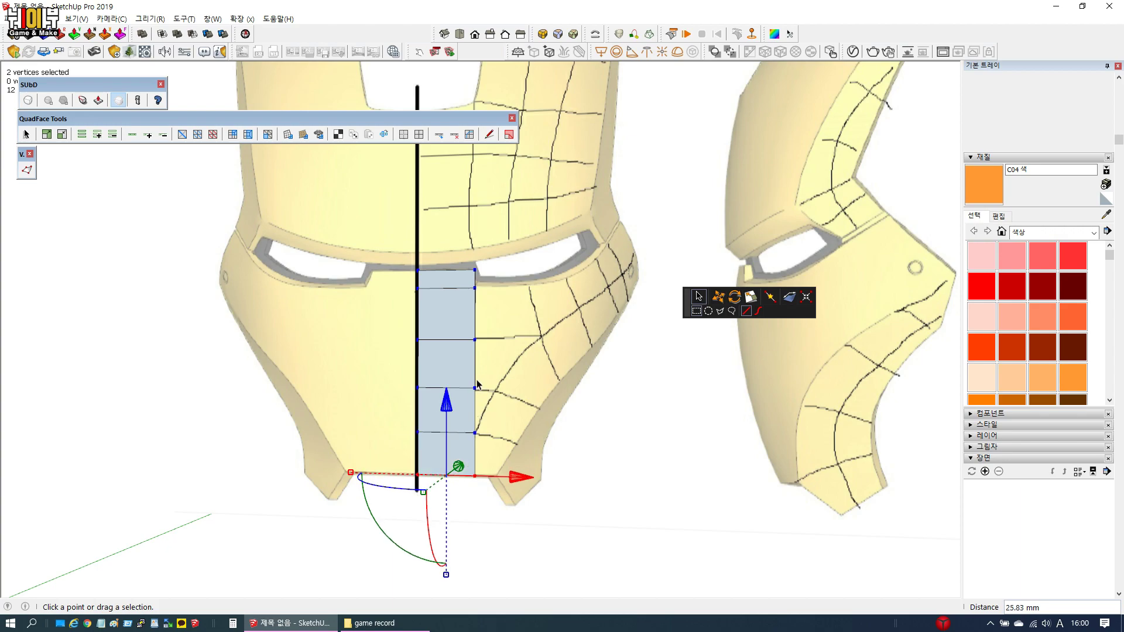
# Move the strip's four lower outer vertices inward towards the centre line to meet the pencilled vertical line near the chin
pyautogui.scroll(3, 477, 385)
pyautogui.moveTo(434, 295); pyautogui.dragTo(510, 589)
pyautogui.scroll(-1, 527, 454)
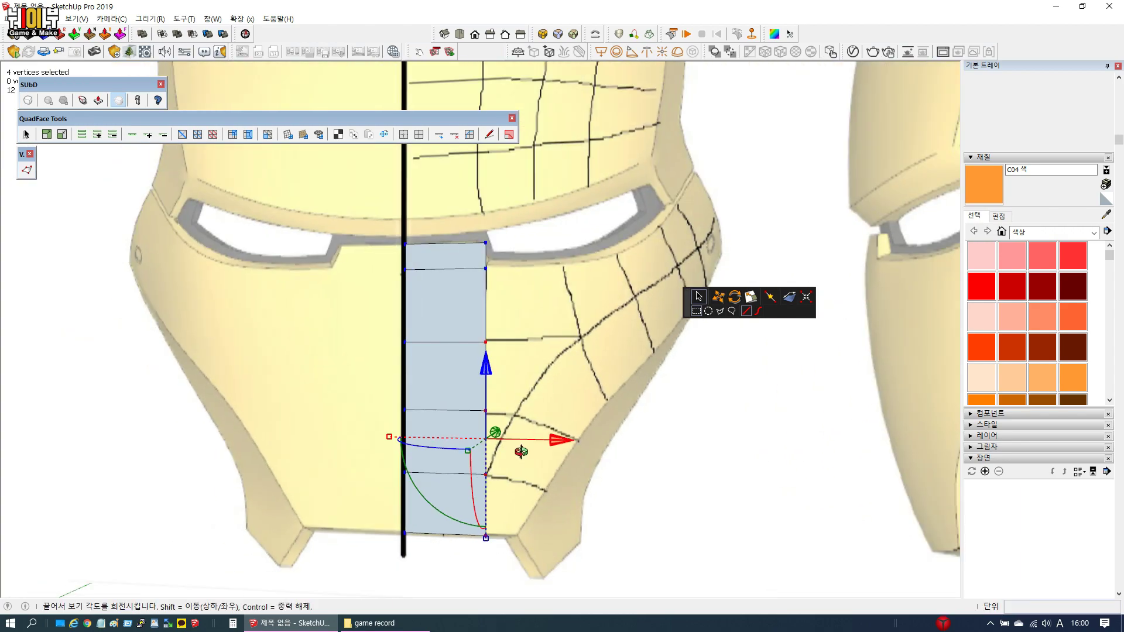
pyautogui.moveTo(554, 443); pyautogui.dragTo(516, 444)
# Shift the third outer vertex about 8 mm and the fourth about 2 mm outward to follow the pencilled vertical line
pyautogui.click(446, 341)
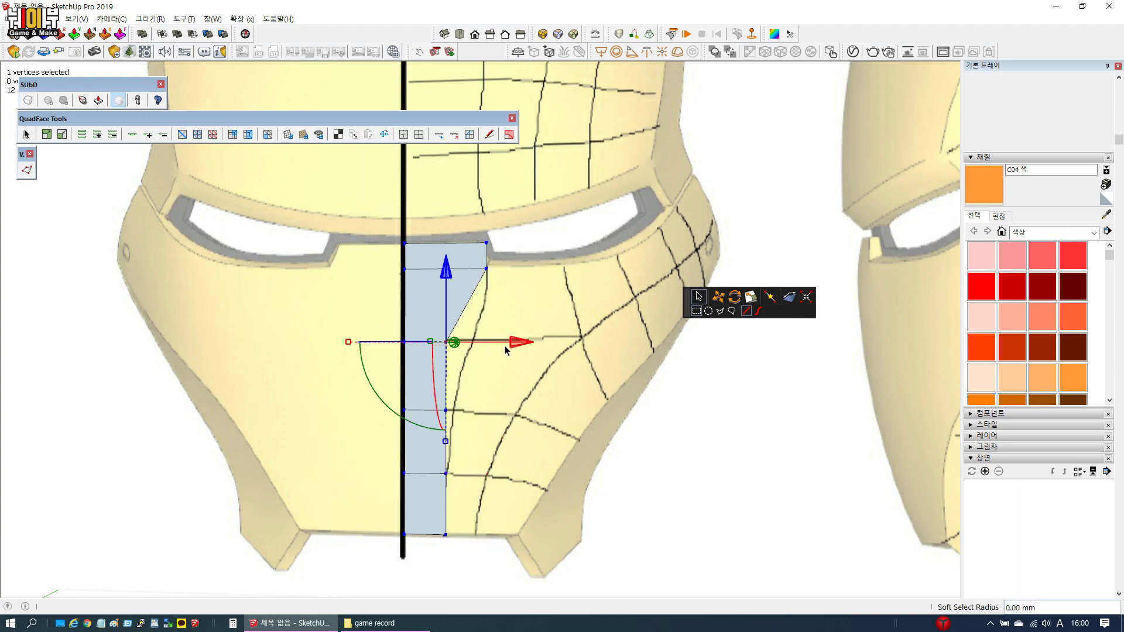
pyautogui.moveTo(515, 341); pyautogui.dragTo(524, 342)
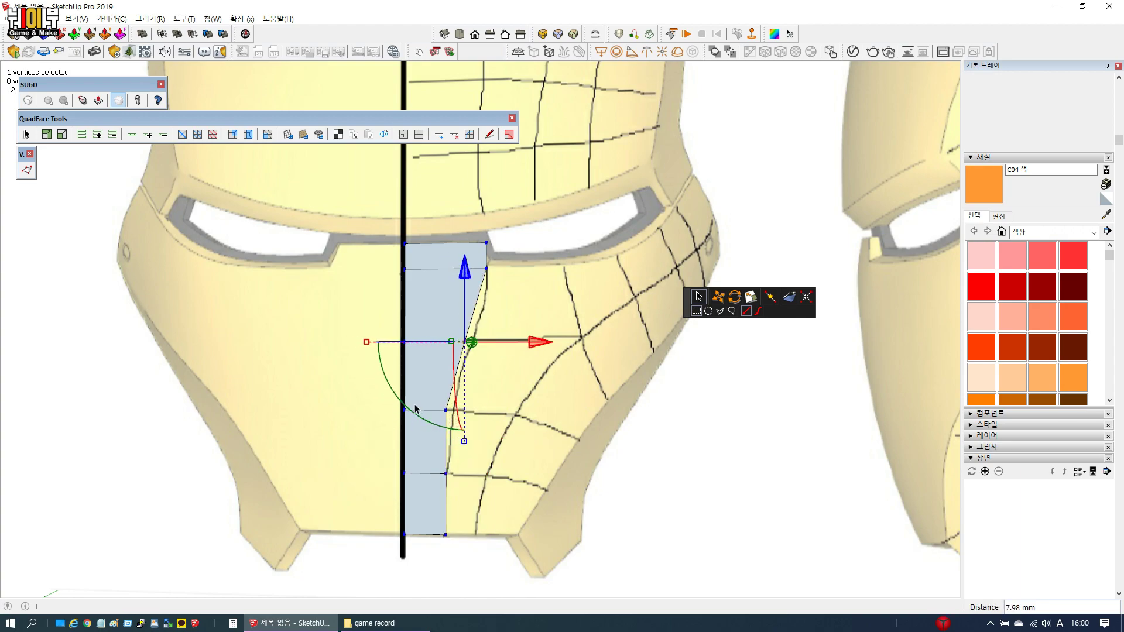
pyautogui.click(446, 410)
pyautogui.moveTo(514, 413); pyautogui.dragTo(519, 412)
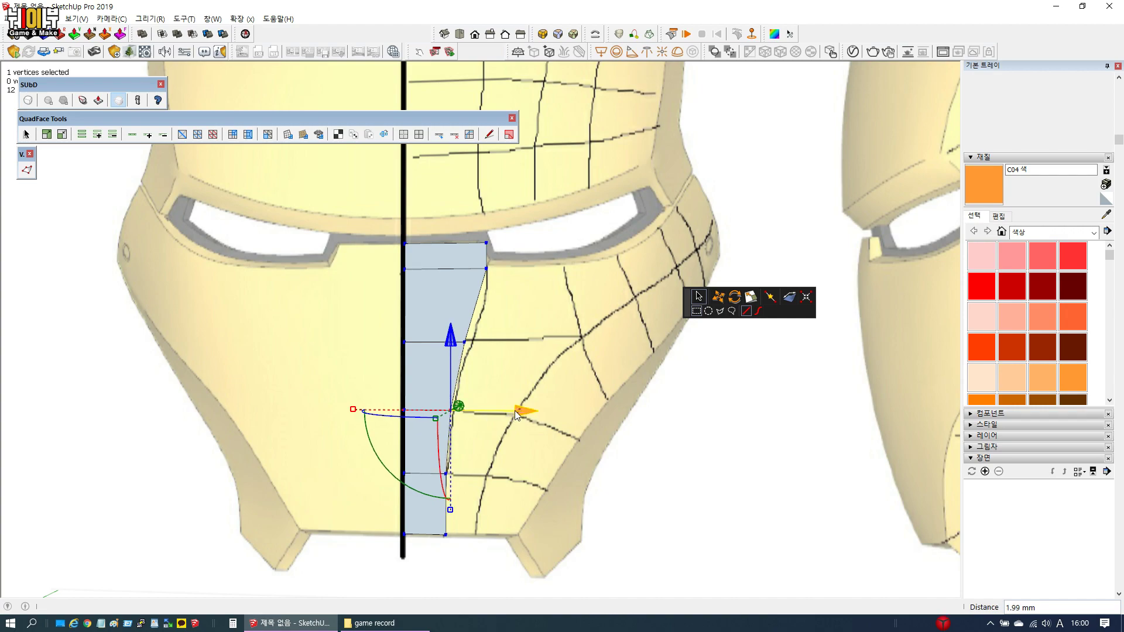
# Move the top outer vertex about 5 mm inward to the nose bridge corner and adjust the second vertex's height slightly
pyautogui.scroll(3, 471, 254)
pyautogui.click(498, 236)
pyautogui.moveTo(577, 239); pyautogui.dragTo(557, 239)
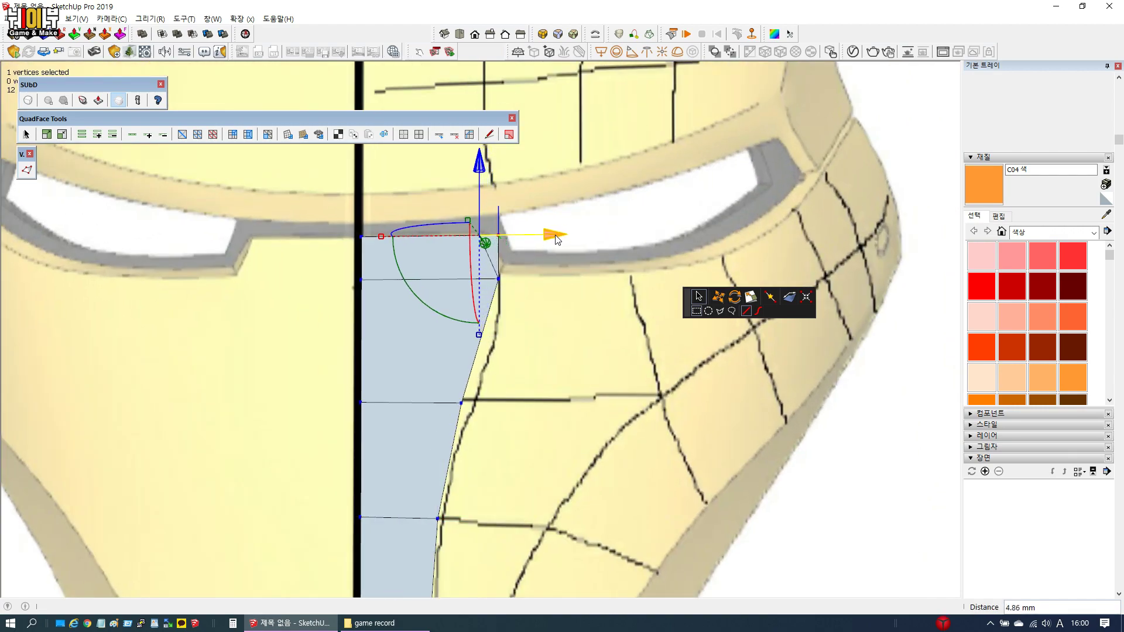
pyautogui.click(499, 280)
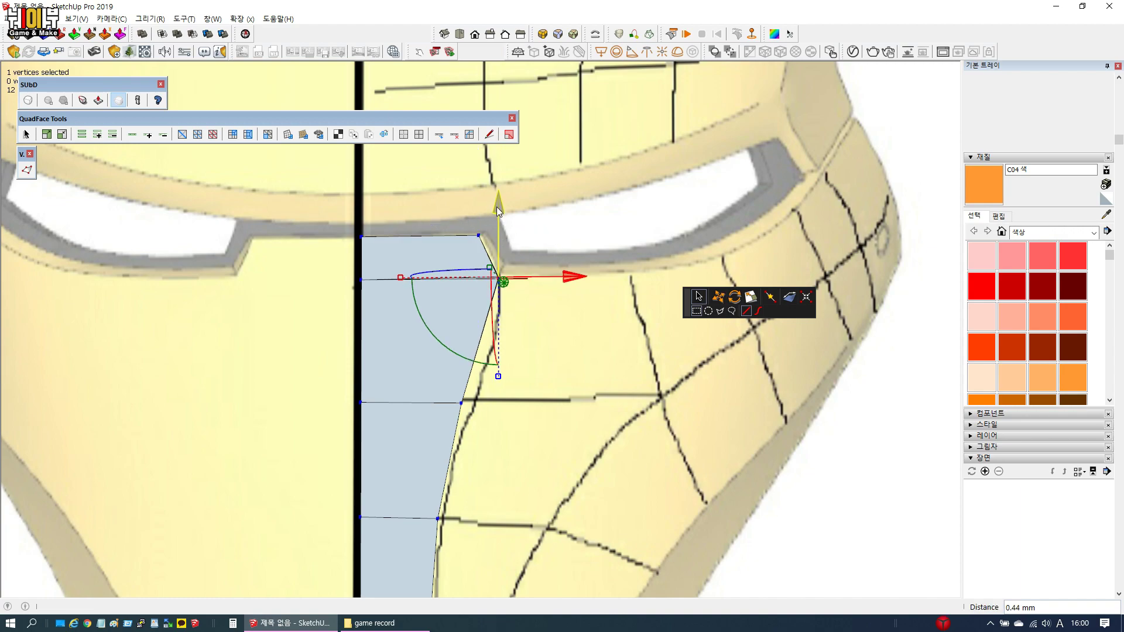
# Group the whole connected quad strip and convert the group into a component
pyautogui.scroll(-6, 495, 243)
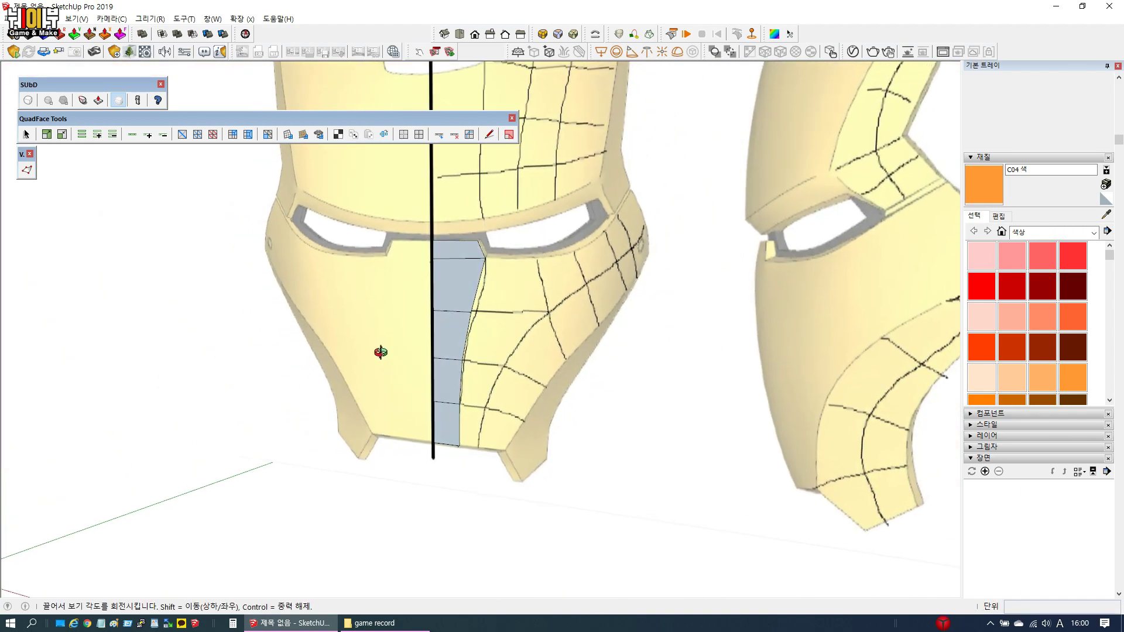
pyautogui.scroll(5, 447, 290)
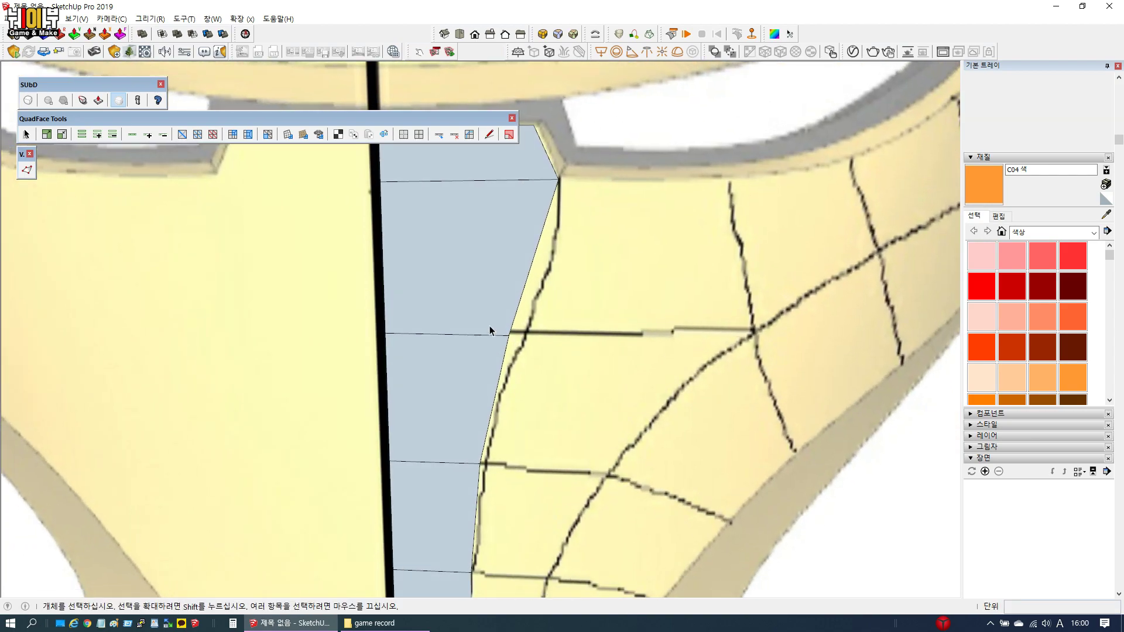
pyautogui.scroll(-3, 463, 303)
pyautogui.click(463, 303)
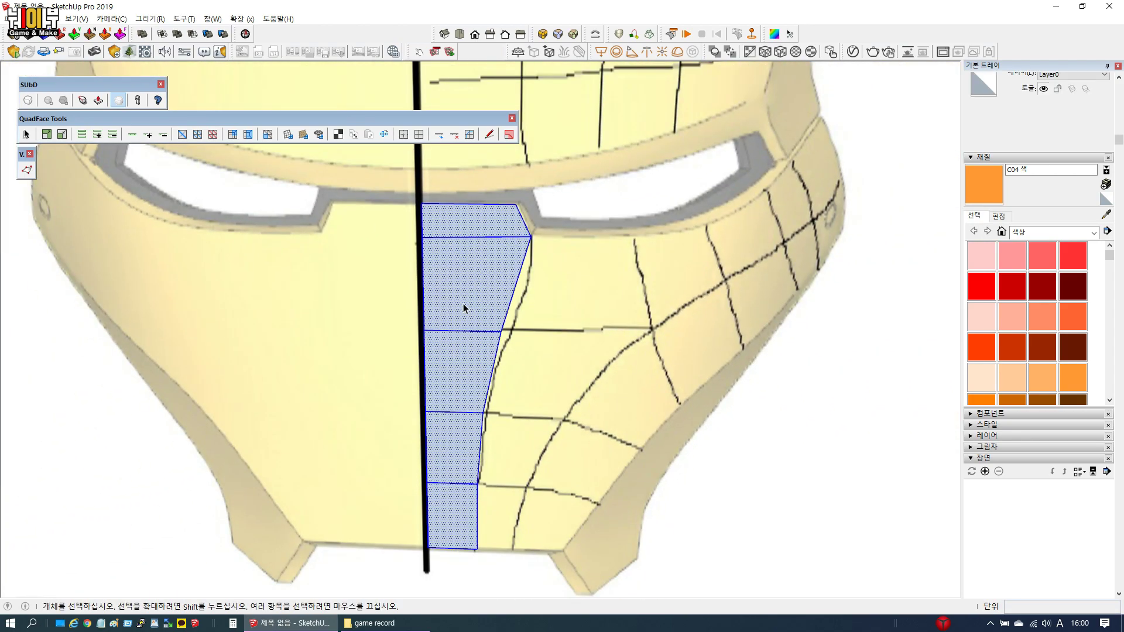
pyautogui.rightClick(457, 273)
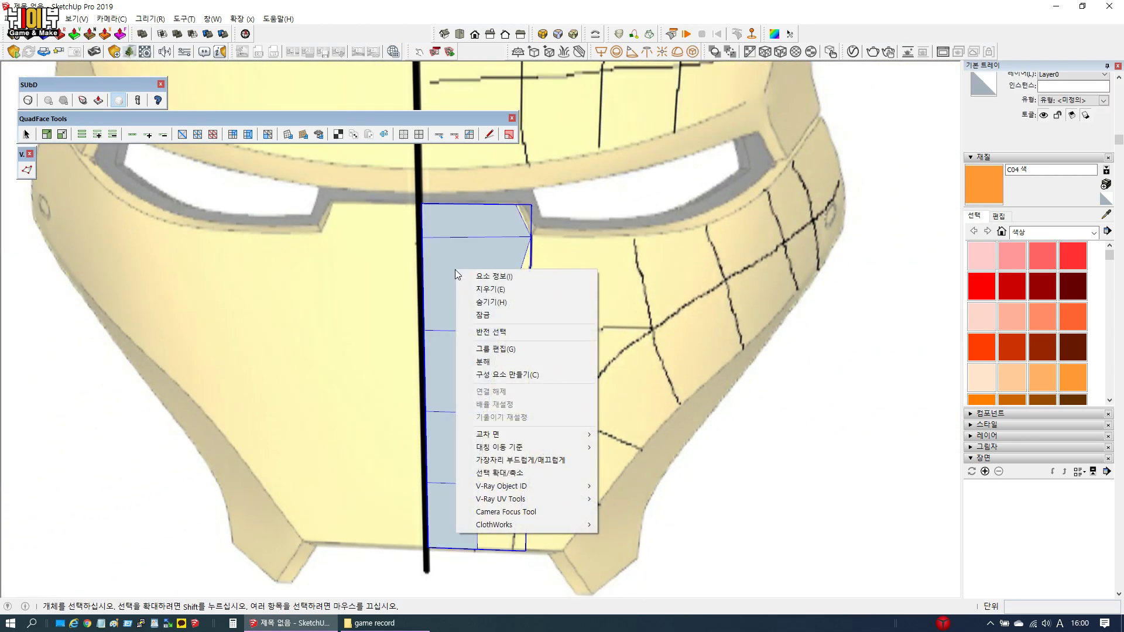
pyautogui.click(504, 377)
pyautogui.click(587, 436)
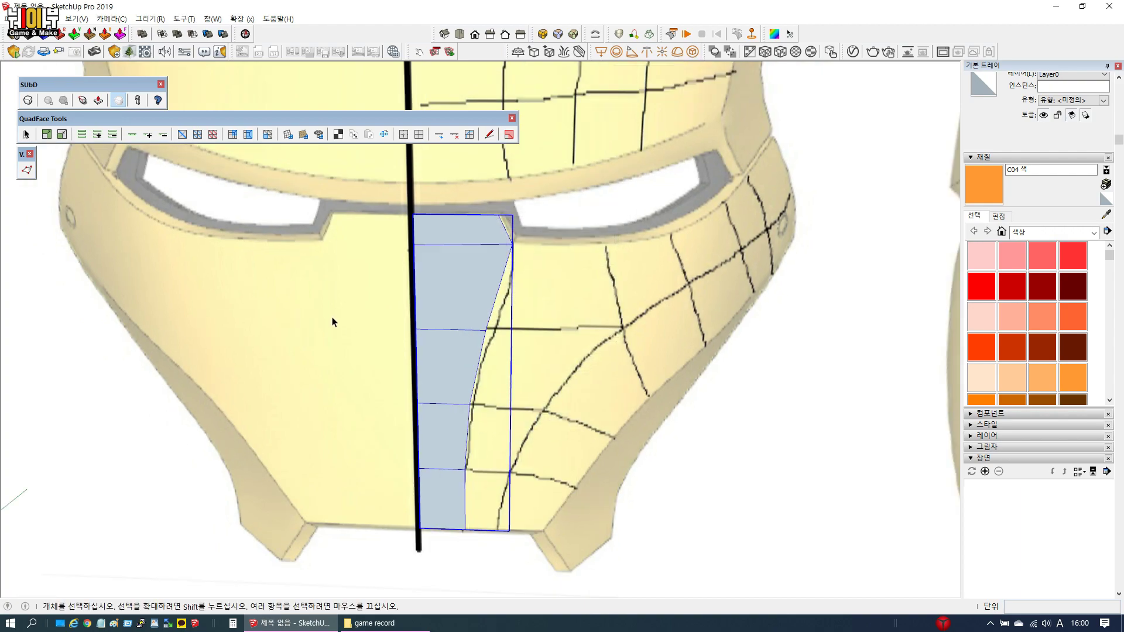
# Copy the strip component sideways into the gap between the mask's front and side views
pyautogui.scroll(-5, 328, 319)
pyautogui.press('m')
pyautogui.moveTo(375, 338); pyautogui.dragTo(524, 338)
pyautogui.moveTo(524, 338); pyautogui.dragTo(495, 430, button='middle')
pyautogui.scroll(4, 524, 319)
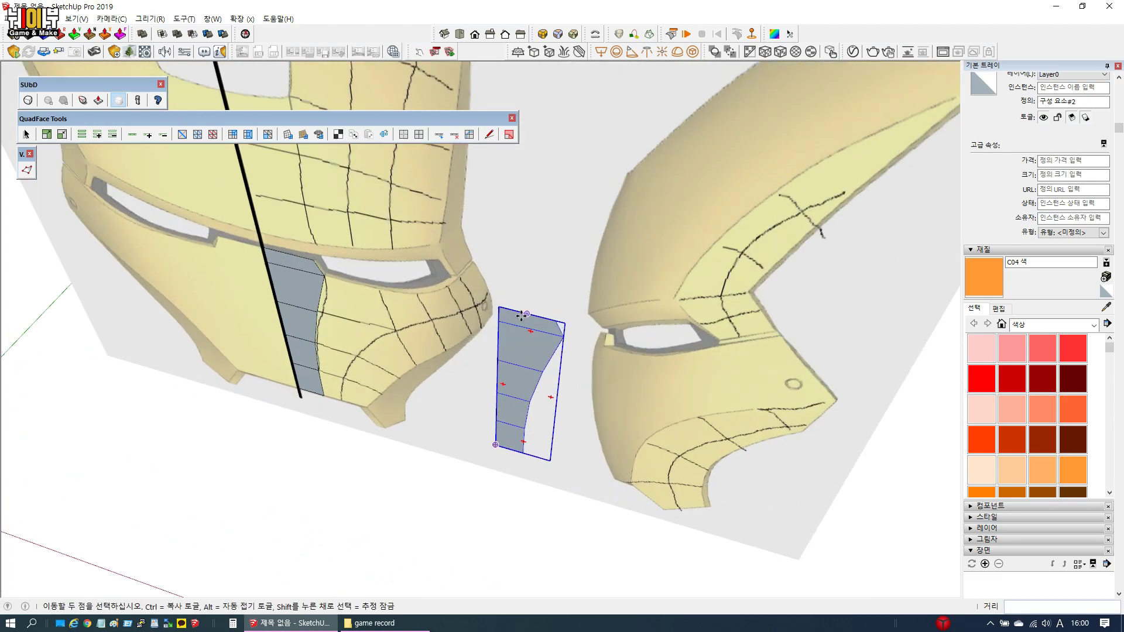
# Rotate the copied strip about its vertical axis until it stands perpendicular to the reference image
pyautogui.scroll(2, 568, 321)
pyautogui.moveTo(567, 321); pyautogui.dragTo(533, 375, button='middle')
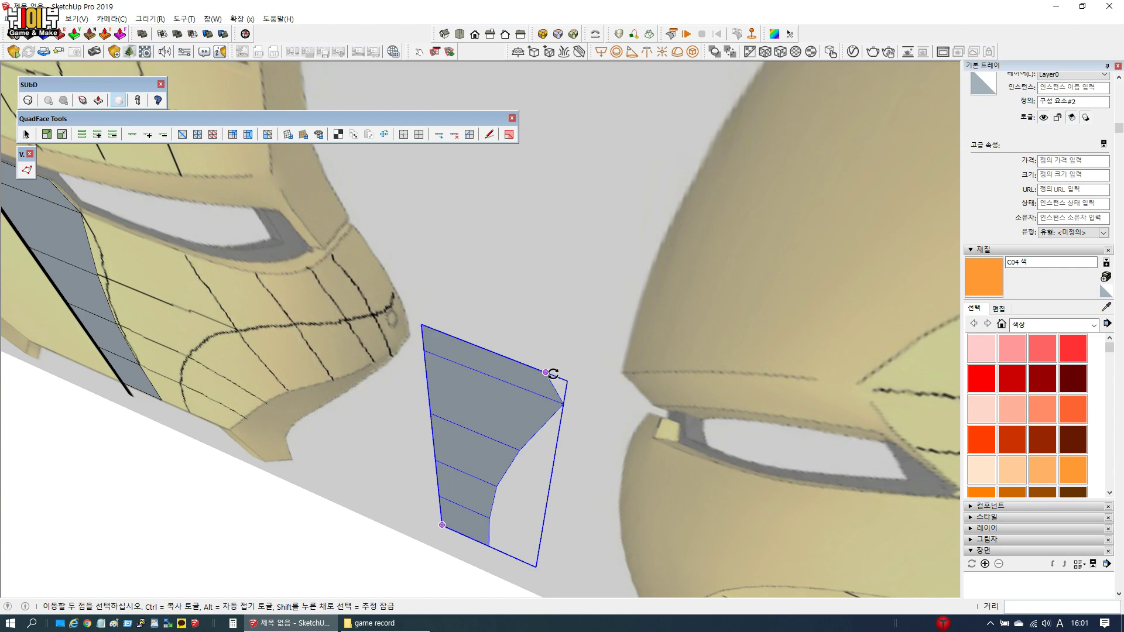
pyautogui.click(467, 402)
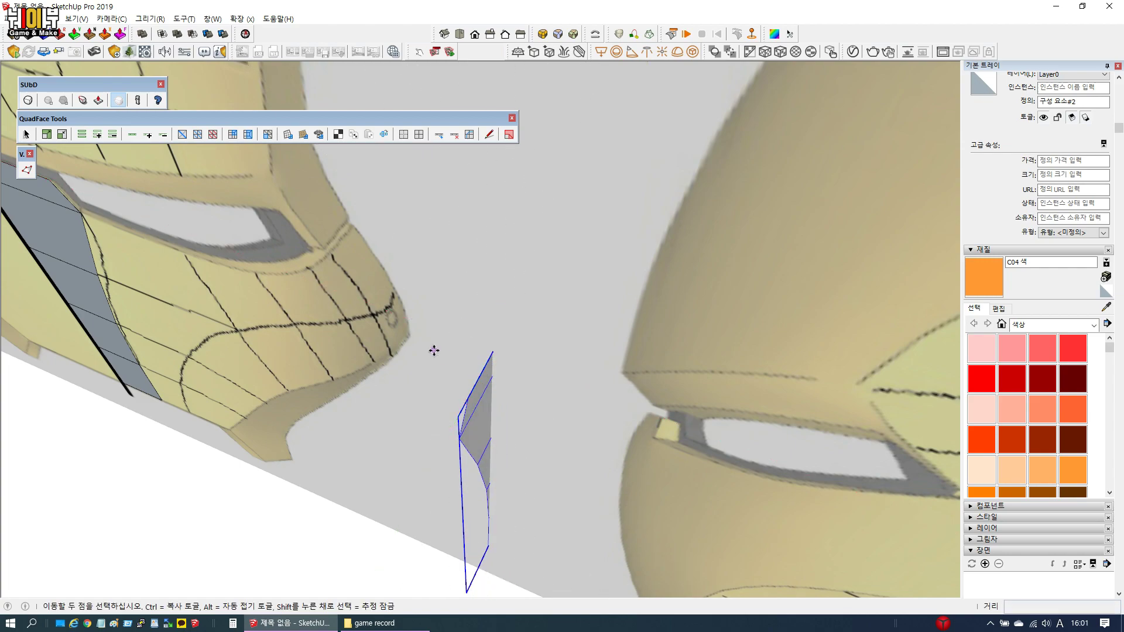
# Move the rotated copy out in front of the reference image and check its alignment in the front view
pyautogui.scroll(-5, 433, 350)
pyautogui.moveTo(425, 404); pyautogui.dragTo(393, 457, button='middle')
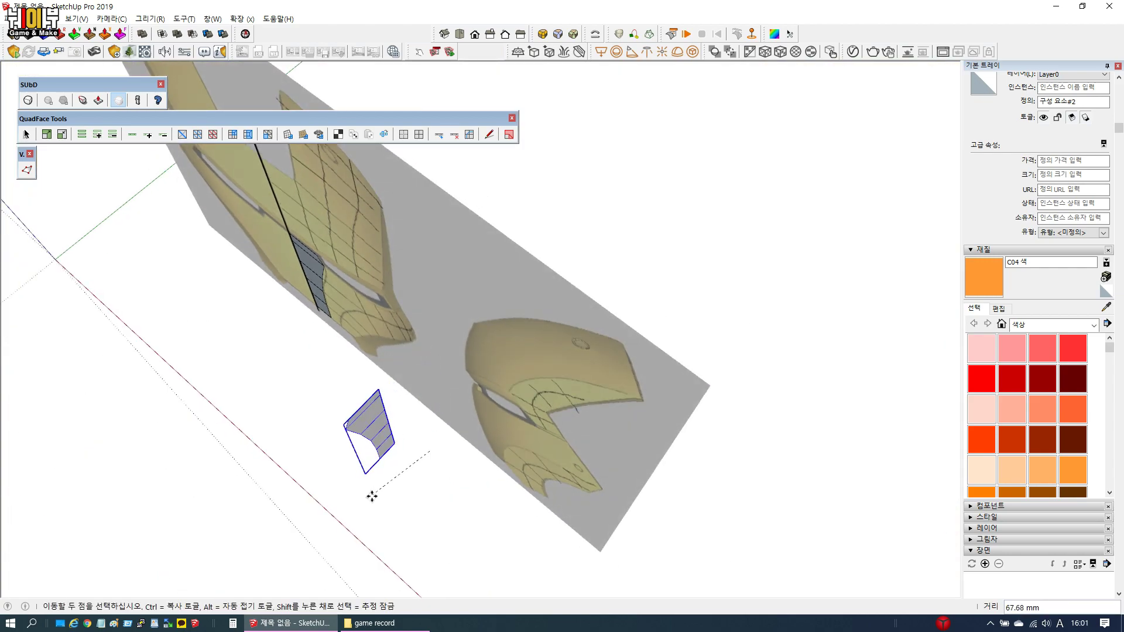
pyautogui.moveTo(369, 512); pyautogui.dragTo(446, 268, button='middle')
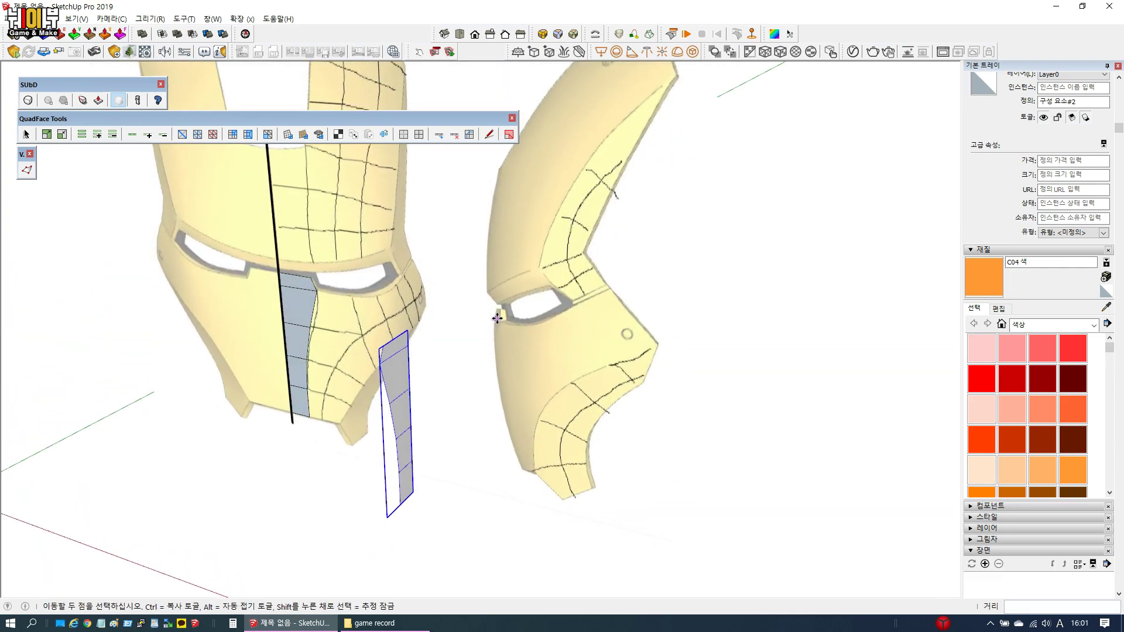
pyautogui.moveTo(491, 341); pyautogui.dragTo(511, 310, button='middle')
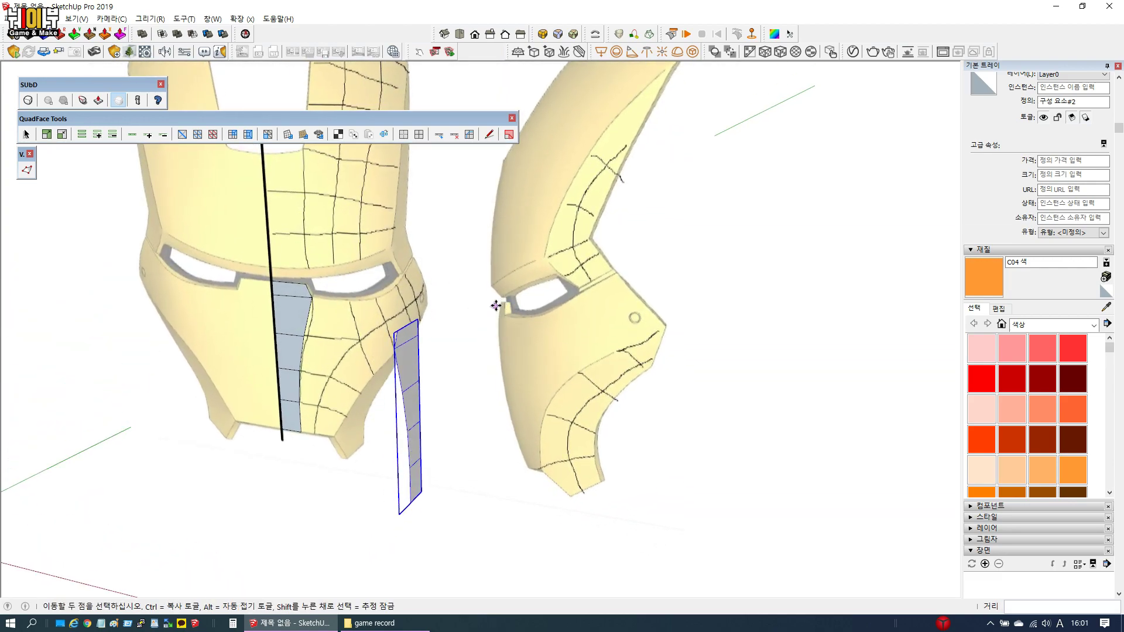
pyautogui.moveTo(488, 347); pyautogui.dragTo(579, 303, button='middle')
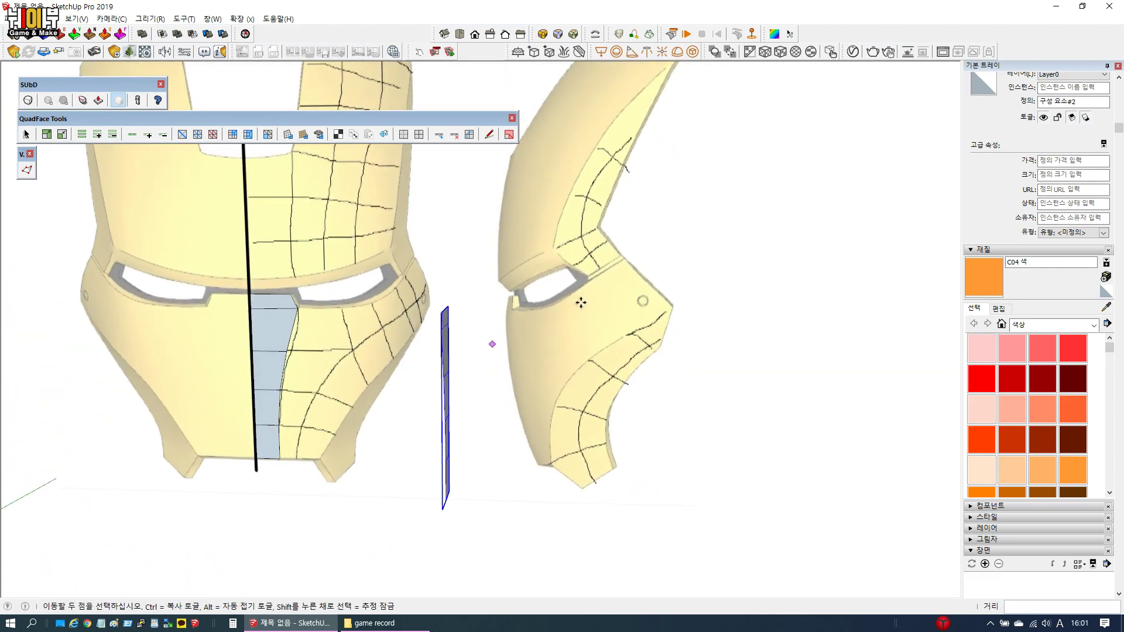
pyautogui.click(475, 35)
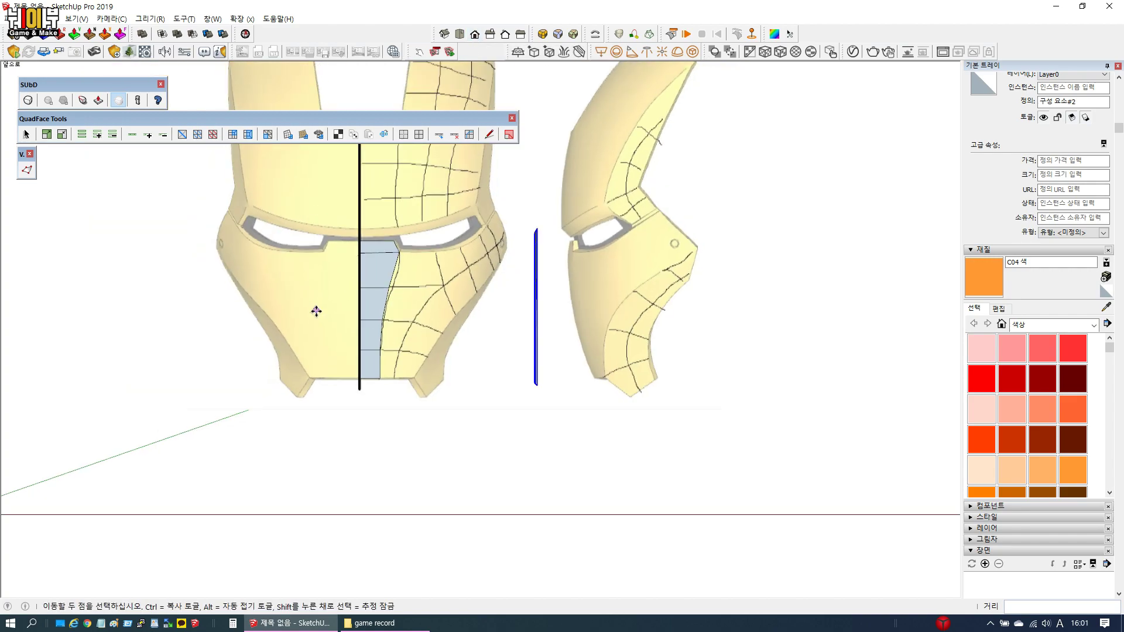
pyautogui.scroll(3, 440, 277)
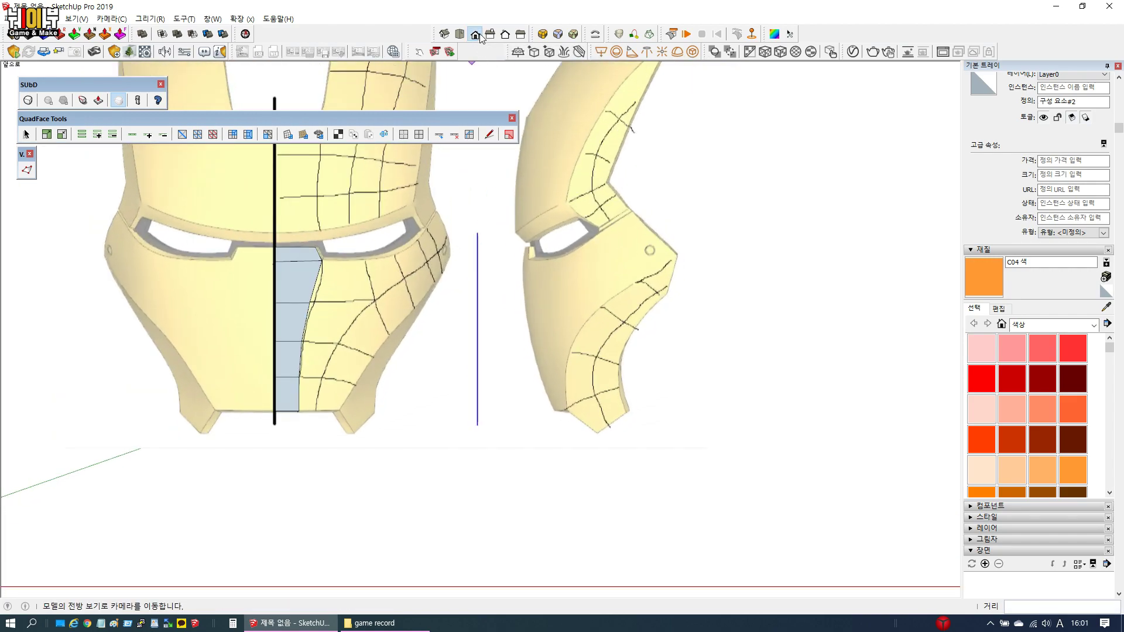
pyautogui.scroll(2, 314, 288)
pyautogui.moveTo(429, 293); pyautogui.dragTo(283, 292, button='middle')
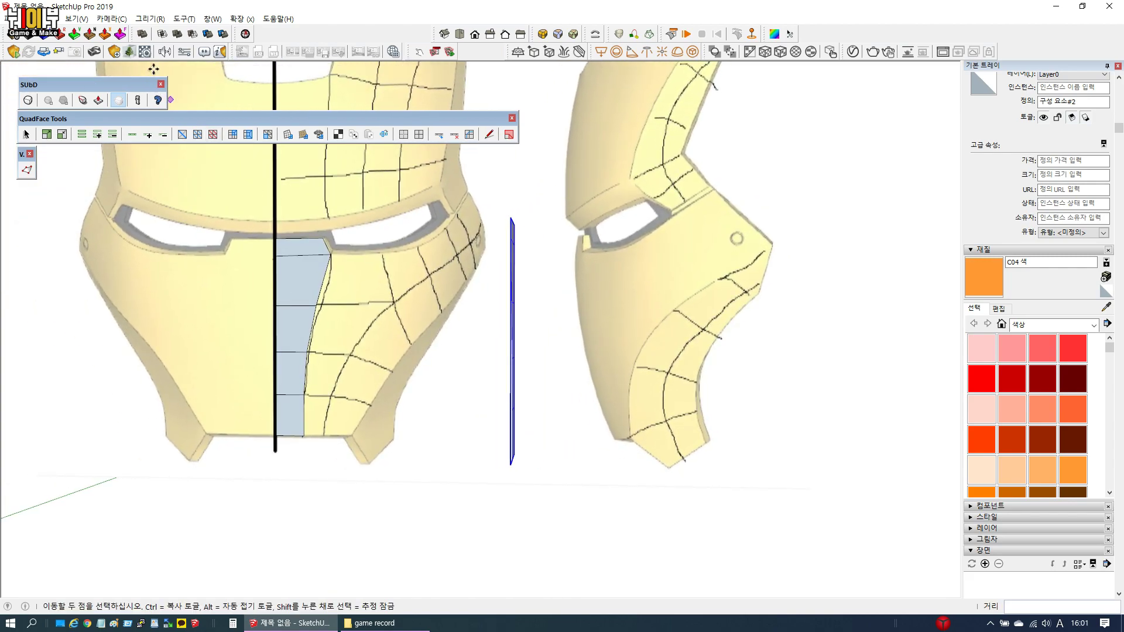
# Switch the camera to parallel projection and show the model in the standard front view
pyautogui.click(118, 20)
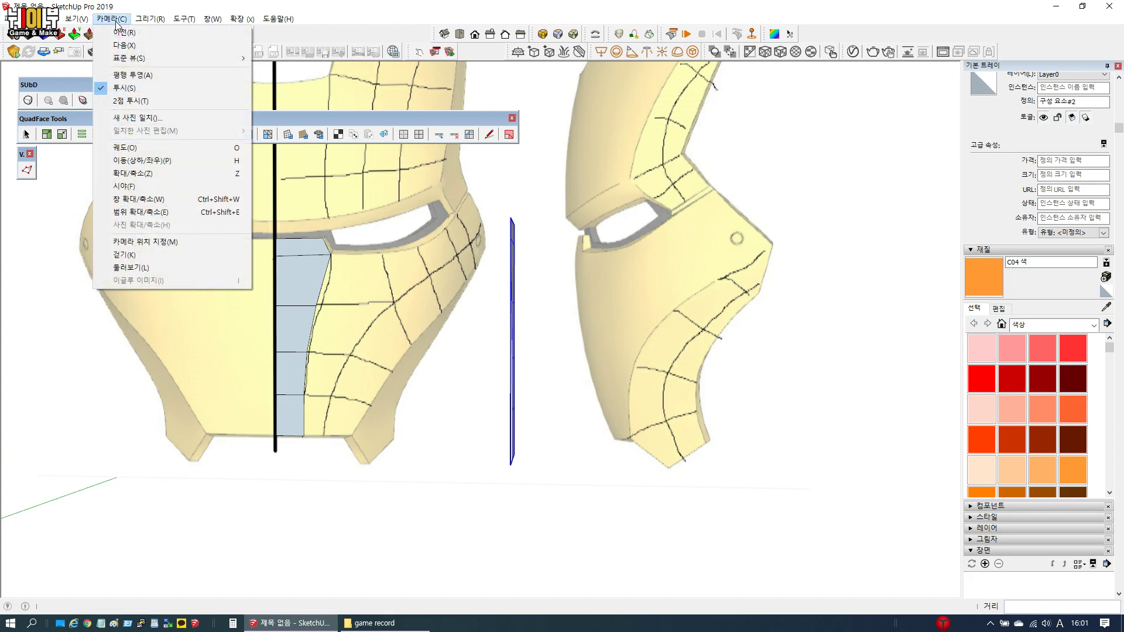
pyautogui.click(130, 76)
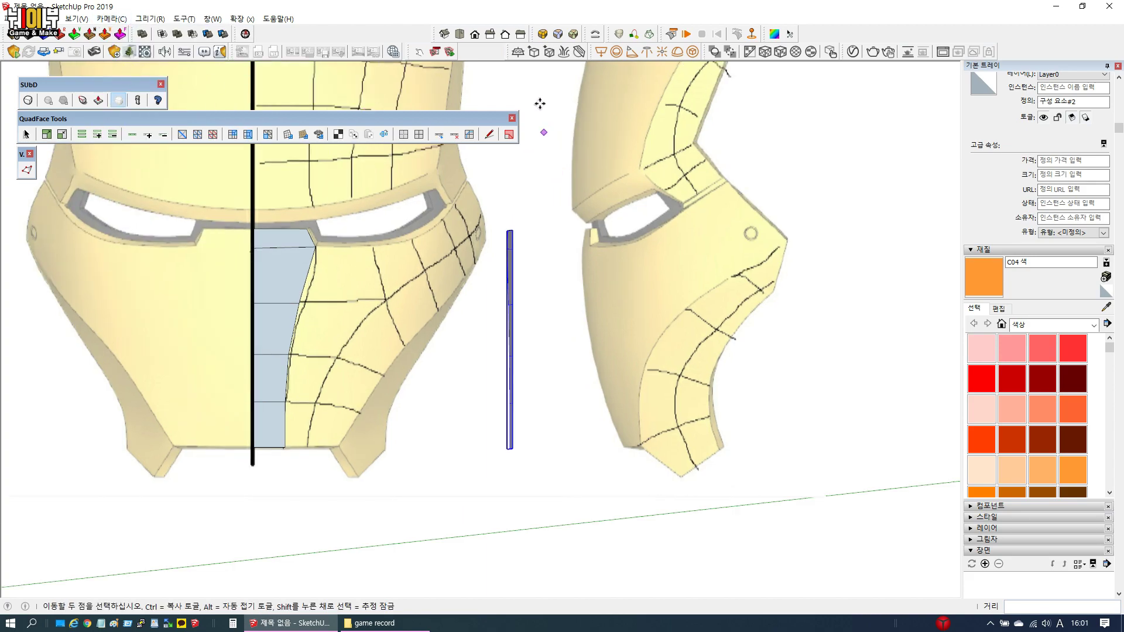
pyautogui.click(475, 35)
pyautogui.scroll(-4, 384, 276)
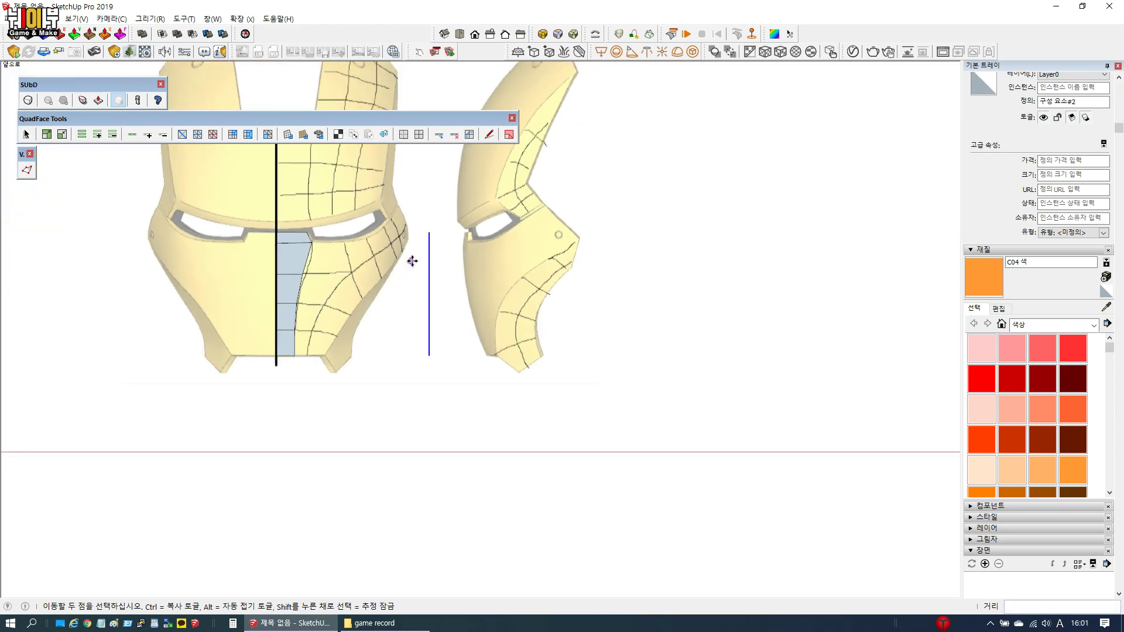
# Move the rotated strip copy about 34 mm sideways to the front edge of the mask's side view
pyautogui.scroll(4, 412, 261)
pyautogui.scroll(1, 417, 283)
pyautogui.click(417, 283)
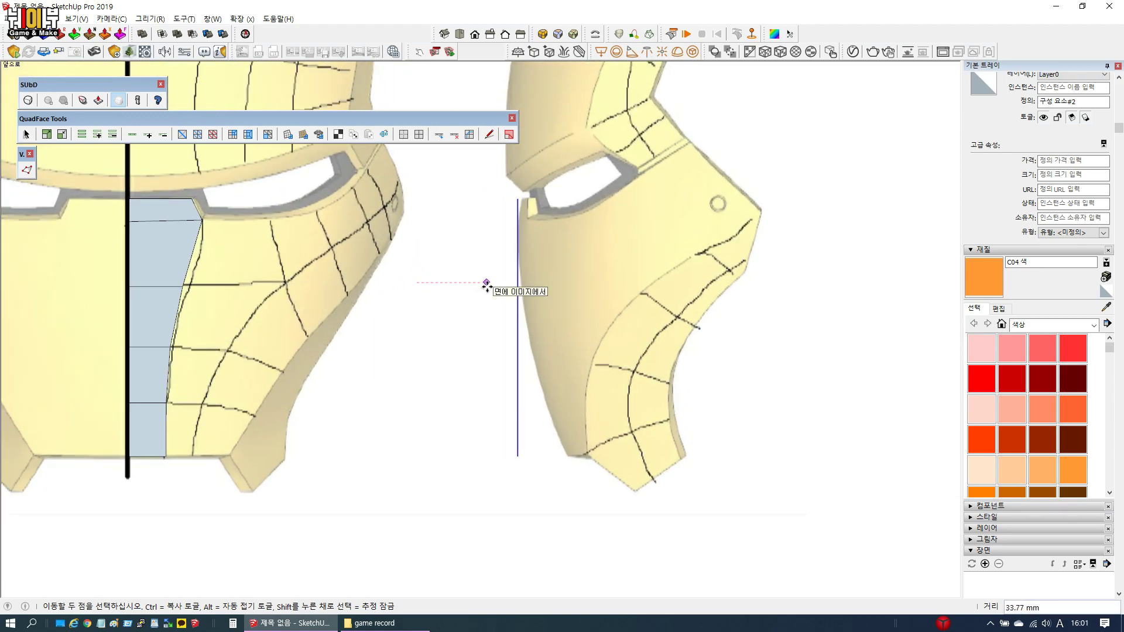
pyautogui.click(487, 284)
pyautogui.scroll(-3, 484, 290)
pyautogui.scroll(6, 505, 281)
pyautogui.press('space')
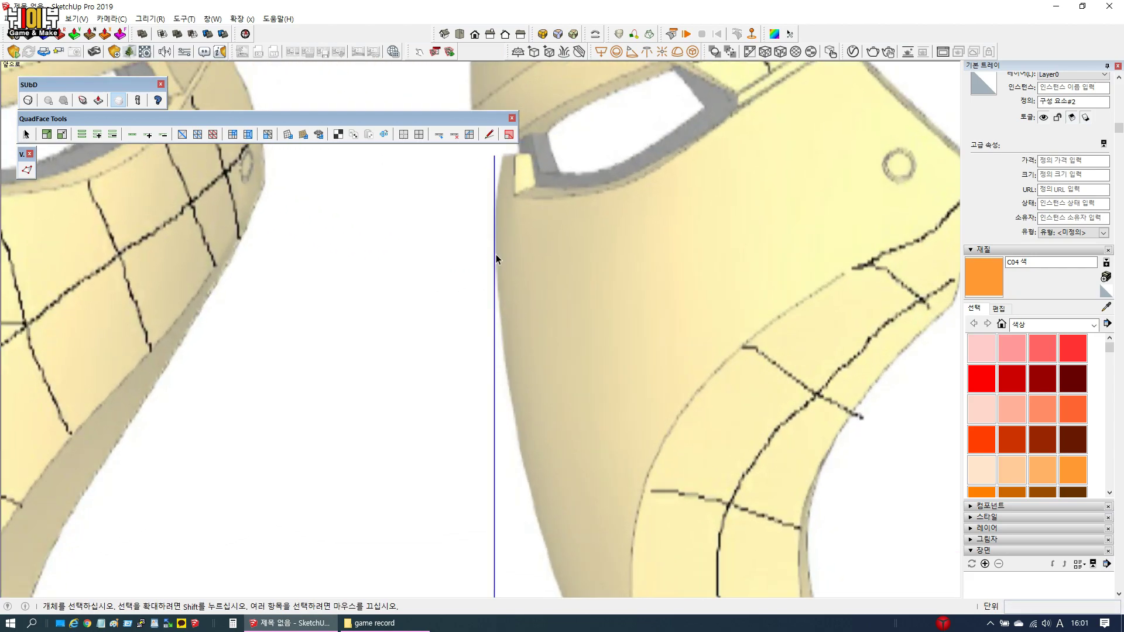
# Open the side copy for vertex editing and move its two top vertices 2.57 mm back toward the side profile
pyautogui.click(495, 257)
pyautogui.scroll(-3, 481, 292)
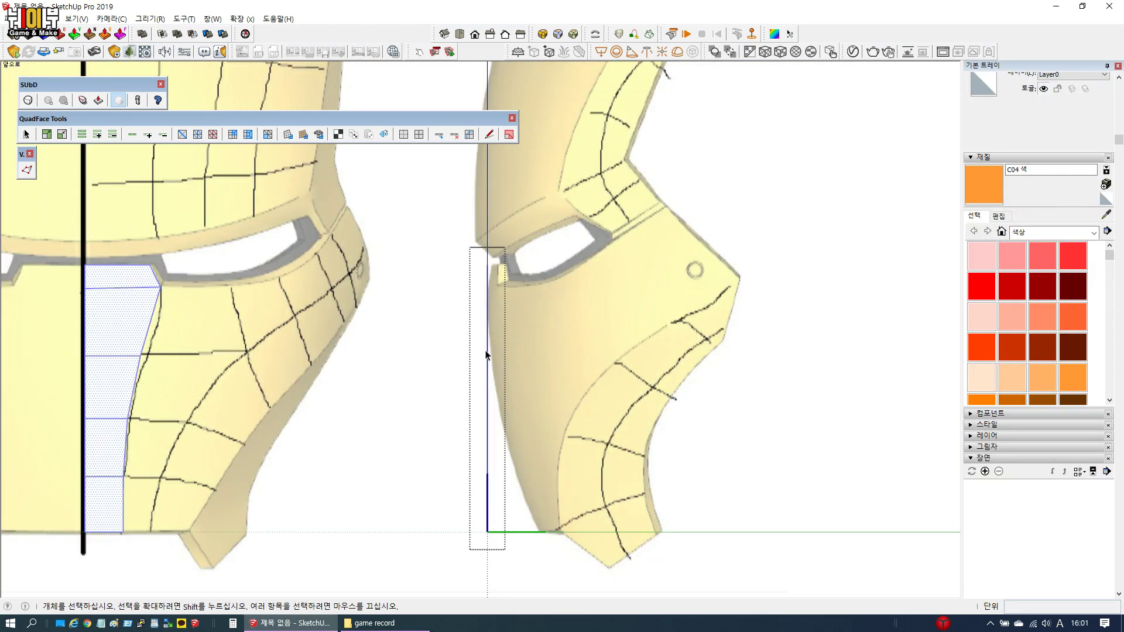
pyautogui.scroll(2, 478, 274)
pyautogui.press('v')
pyautogui.scroll(2, 475, 258)
pyautogui.click(499, 250)
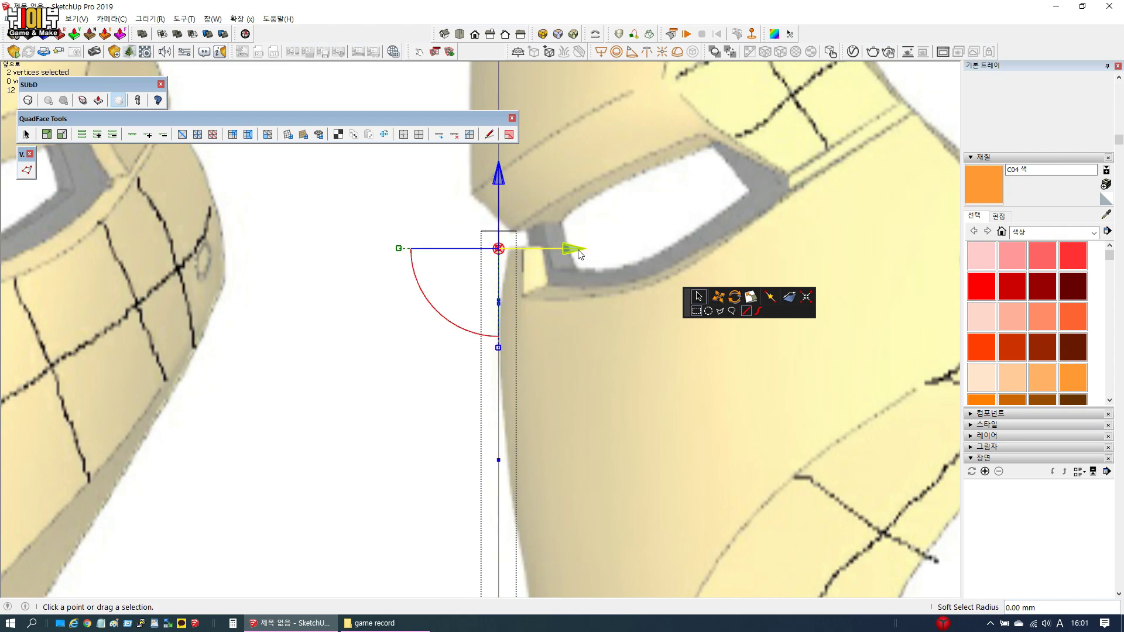
pyautogui.moveTo(576, 251); pyautogui.dragTo(589, 251)
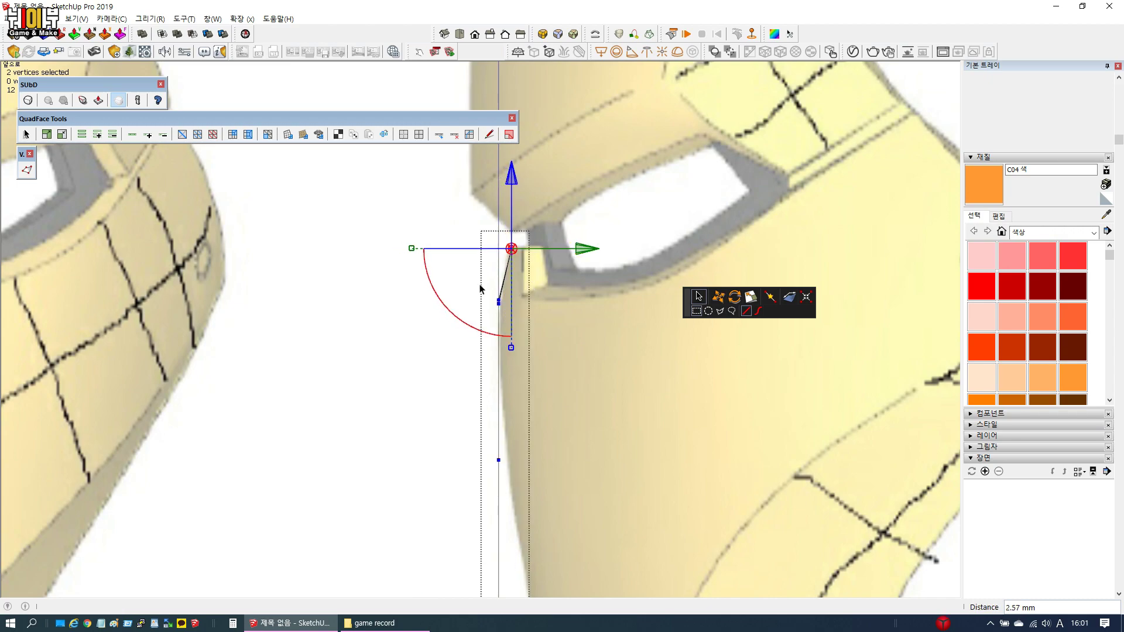
# Shift the second, third and fourth vertex rows of the side copy horizontally onto the mask's profile, the fourth by about 6.5 mm
pyautogui.click(498, 302)
pyautogui.moveTo(572, 302); pyautogui.dragTo(565, 302)
pyautogui.scroll(-2, 507, 401)
pyautogui.scroll(2, 508, 402)
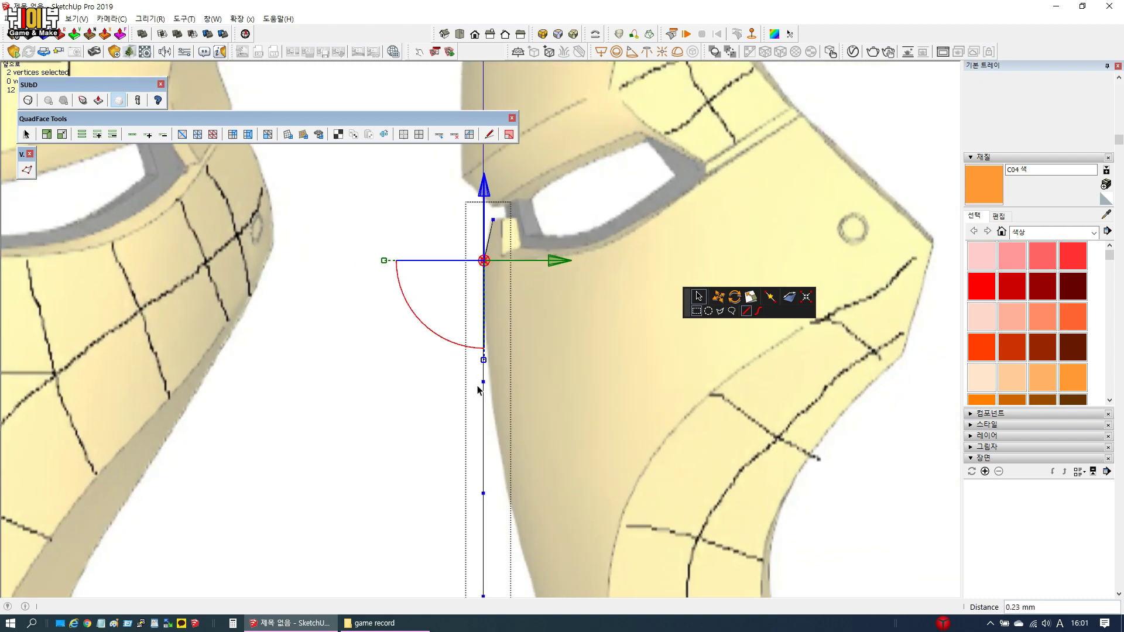
pyautogui.moveTo(508, 401); pyautogui.dragTo(565, 386)
pyautogui.scroll(-3, 452, 296)
pyautogui.scroll(2, 455, 410)
pyautogui.moveTo(497, 418); pyautogui.dragTo(566, 396)
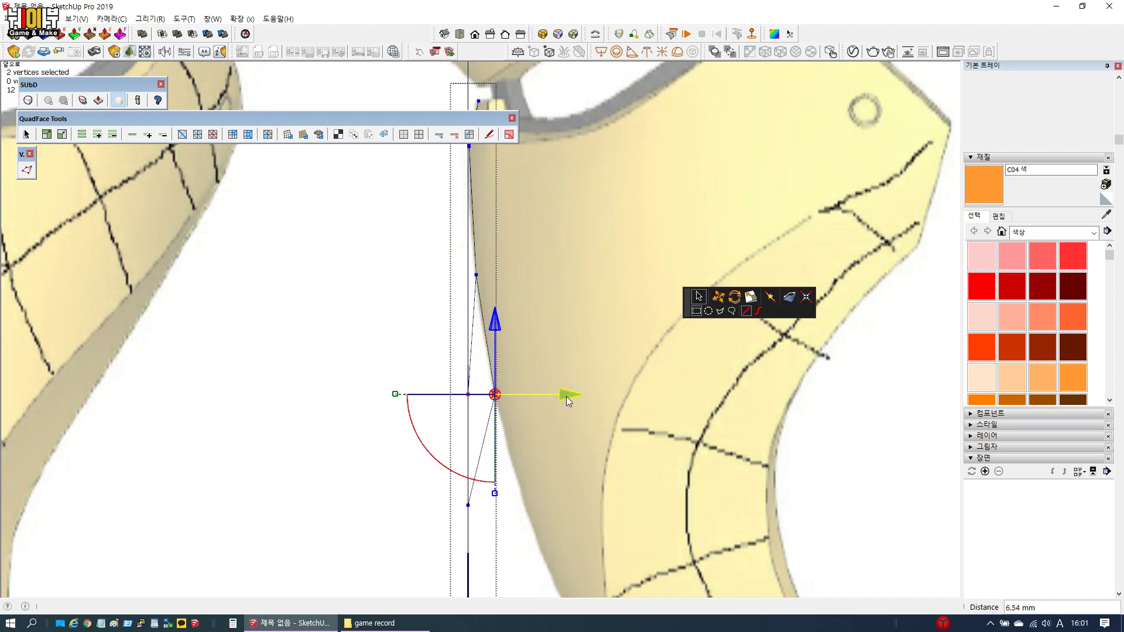
# Try raising the vertex row just above the side copy's bottom edge by 7 mm and compare it with the front strip
pyautogui.scroll(-2, 502, 316)
pyautogui.scroll(5, 502, 281)
pyautogui.moveTo(431, 416); pyautogui.dragTo(497, 453)
pyautogui.scroll(2, 470, 404)
pyautogui.scroll(-1, 470, 405)
pyautogui.scroll(-3, 482, 389)
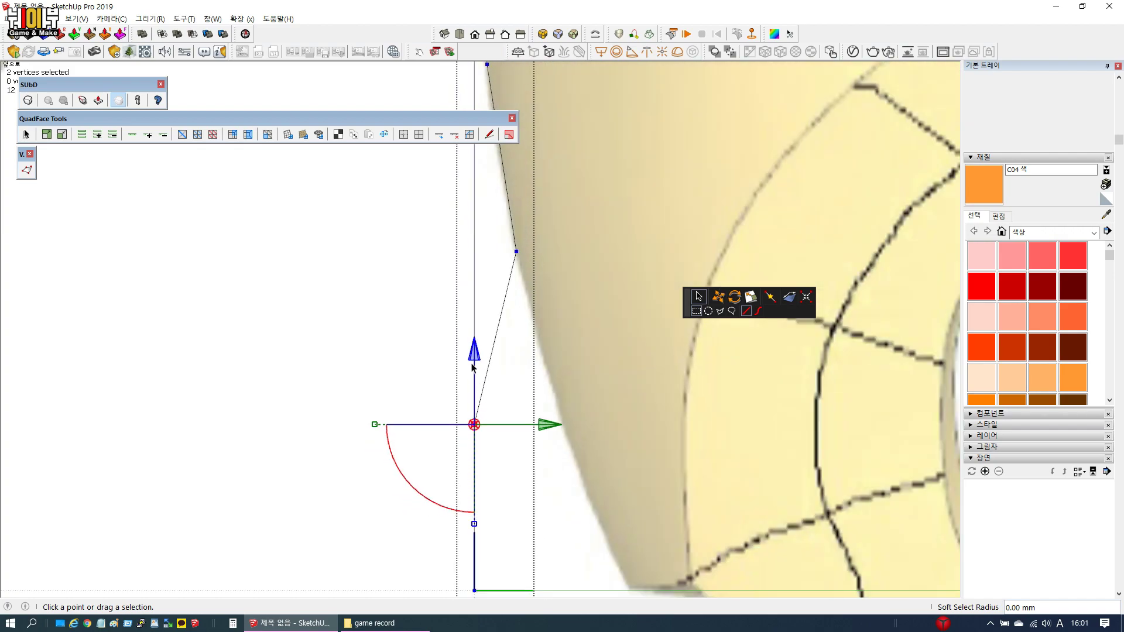
pyautogui.moveTo(475, 353); pyautogui.dragTo(476, 311)
pyautogui.scroll(-4, 600, 352)
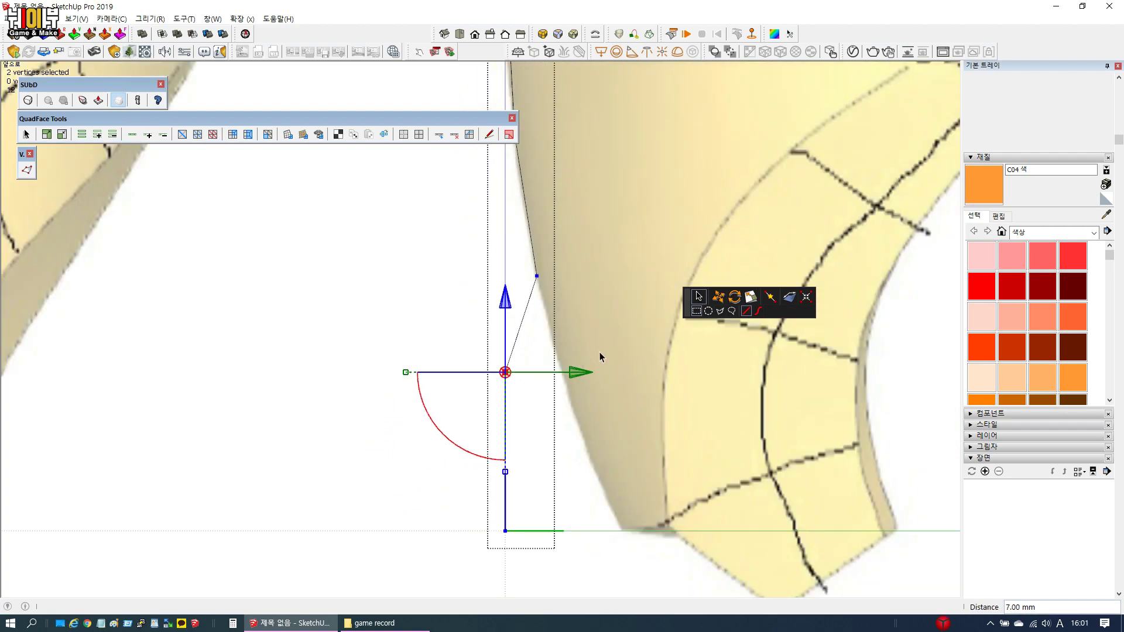
pyautogui.scroll(3, 154, 368)
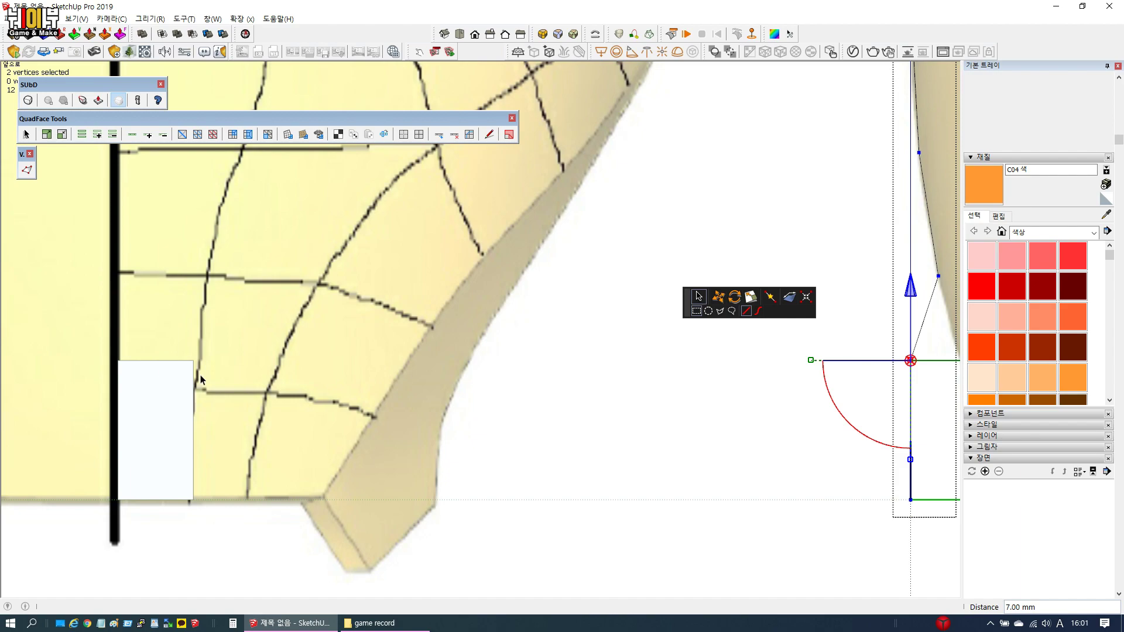
# Move the front strip component out in front of the reference image and return to the front view
pyautogui.press('space')
pyautogui.scroll(-5, 391, 369)
pyautogui.moveTo(391, 369); pyautogui.dragTo(233, 502, button='middle')
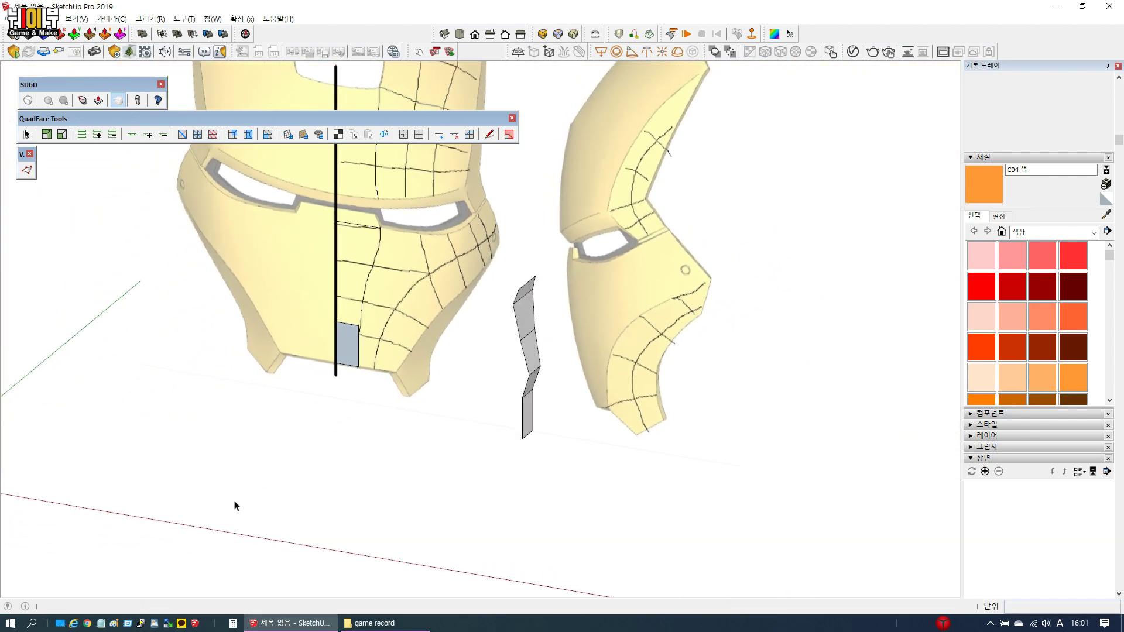
pyautogui.click(349, 359)
pyautogui.press('m')
pyautogui.moveTo(407, 333); pyautogui.dragTo(345, 401)
pyautogui.moveTo(346, 402); pyautogui.dragTo(464, 306, button='middle')
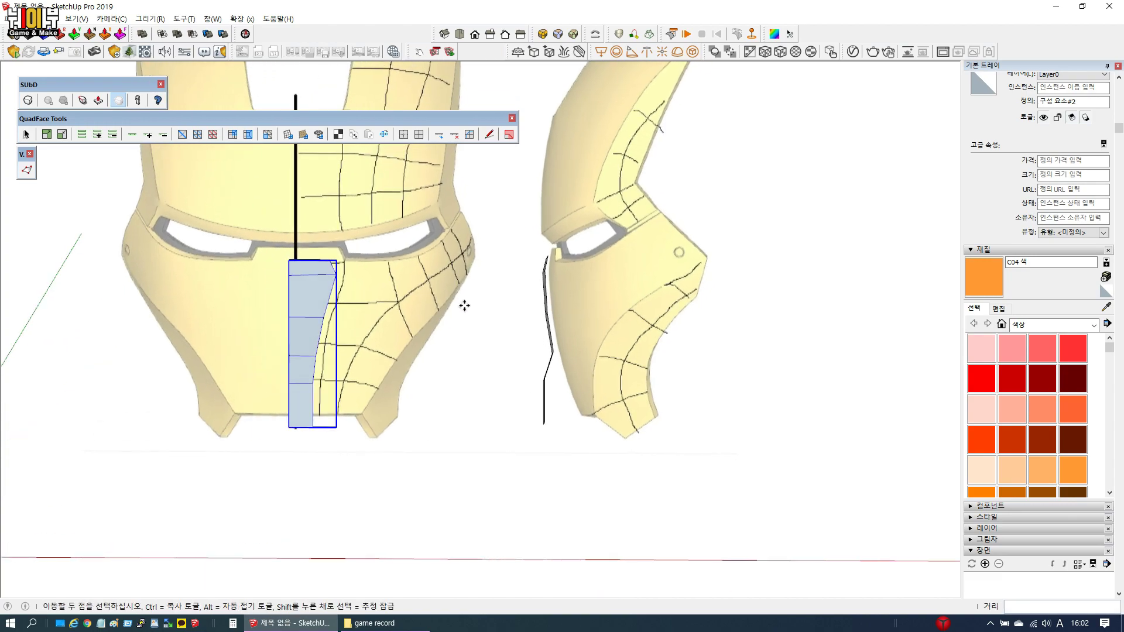
pyautogui.click(476, 35)
pyautogui.scroll(6, 389, 382)
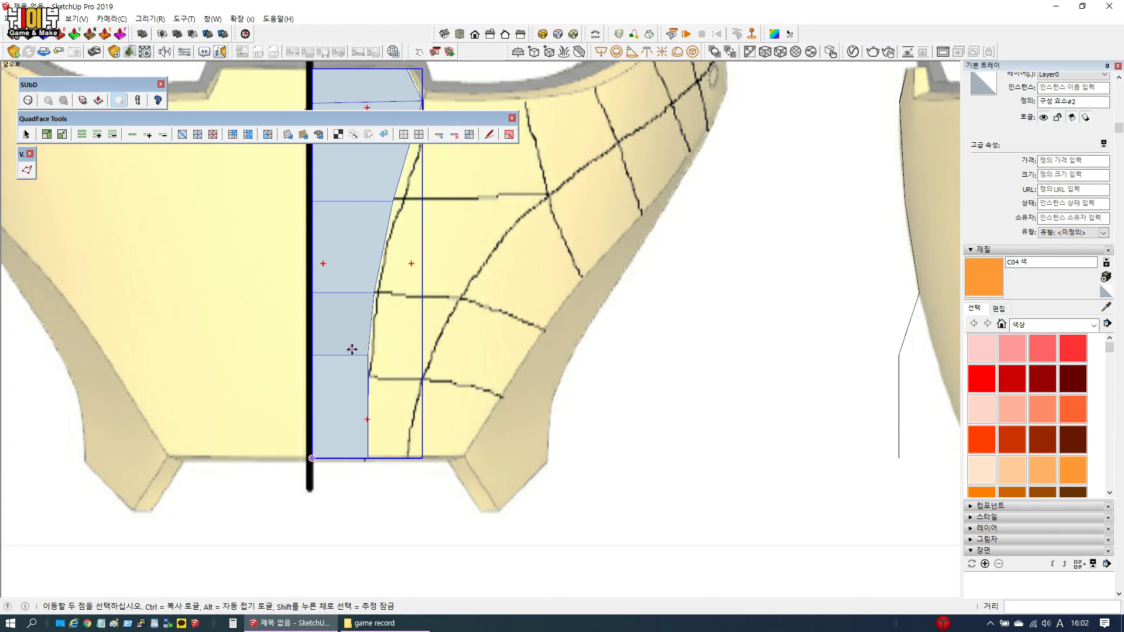
# Lower the front strip's vertex row just above the bottom edge by 6.85 mm to its reference edge-flow line
pyautogui.scroll(6, 351, 350)
pyautogui.press('space')
pyautogui.doubleClick(351, 349)
pyautogui.scroll(-3, 351, 349)
pyautogui.press('v')
pyautogui.moveTo(257, 341); pyautogui.dragTo(413, 389)
pyautogui.moveTo(334, 293); pyautogui.dragTo(340, 317)
pyautogui.scroll(-5, 296, 325)
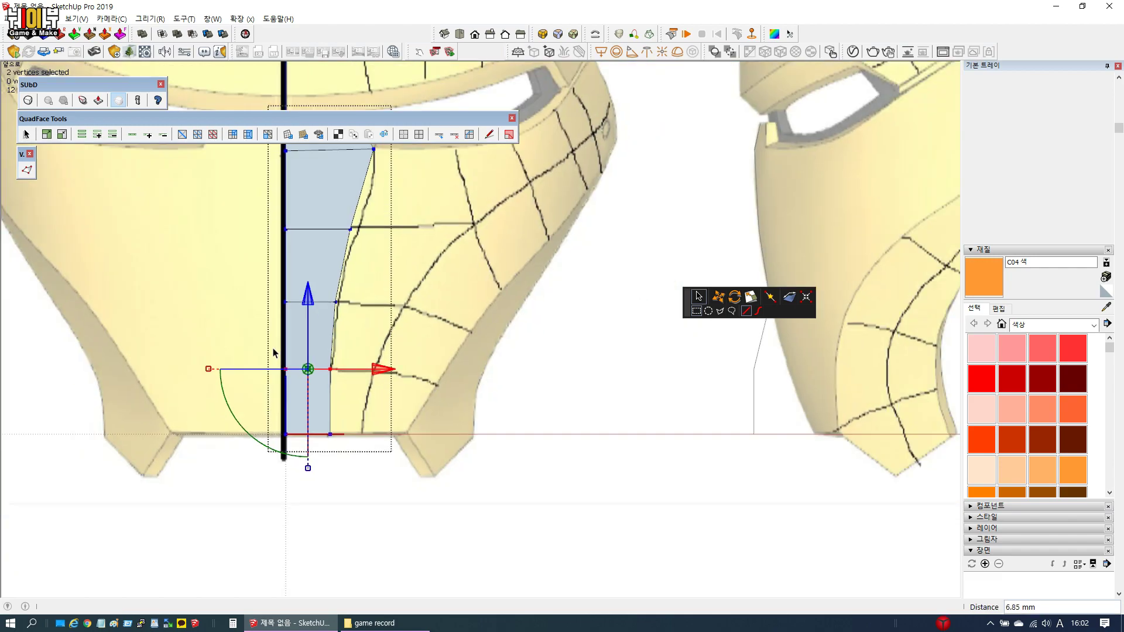
# Open the side copy and move the vertex row just above the bottom edge 13.41 mm back onto the profile
pyautogui.scroll(2, 625, 356)
pyautogui.press('space')
pyautogui.click(534, 446)
pyautogui.scroll(2, 531, 414)
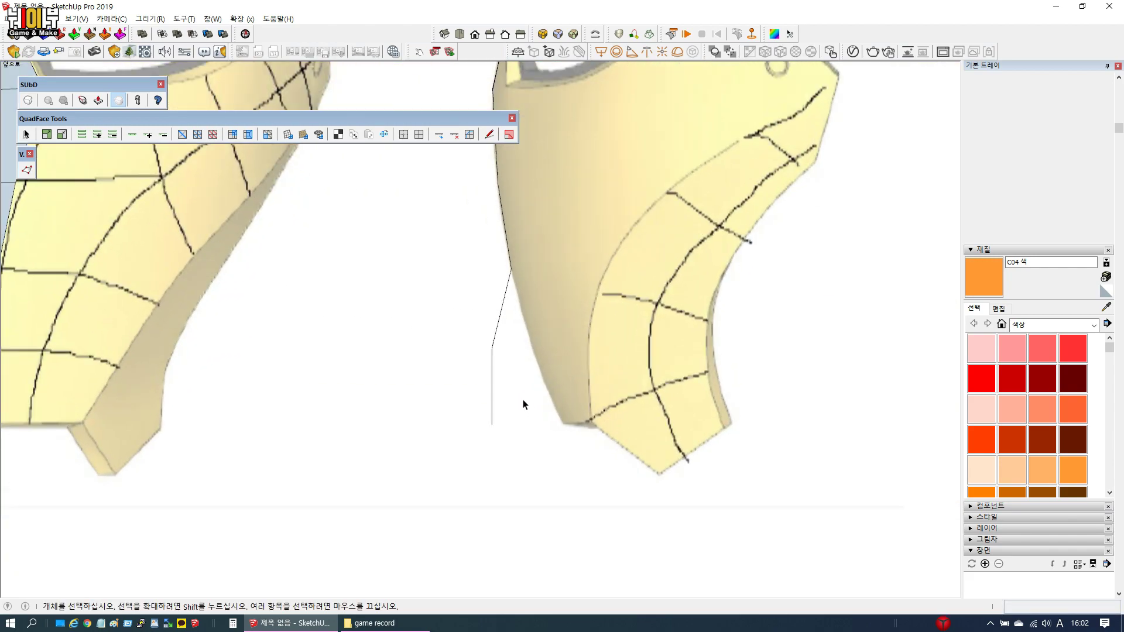
pyautogui.doubleClick(492, 347)
pyautogui.scroll(-4, 493, 347)
pyautogui.scroll(4, 492, 337)
pyautogui.press('v')
pyautogui.moveTo(524, 385); pyautogui.dragTo(524, 383)
pyautogui.moveTo(580, 356); pyautogui.dragTo(617, 358)
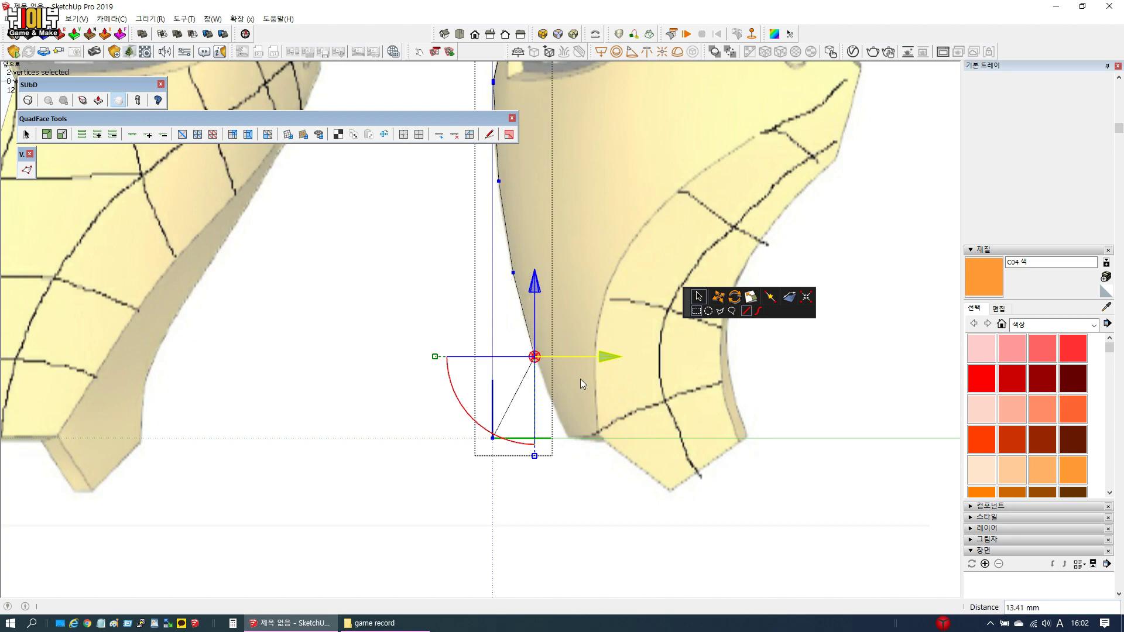
# Move the side copy's bottom vertex row 24.03 mm back to the lower end of the mask's profile
pyautogui.moveTo(417, 417); pyautogui.dragTo(517, 467)
pyautogui.moveTo(571, 439); pyautogui.dragTo(649, 440)
pyautogui.scroll(-3, 488, 510)
# Select the six vertices along the strip's outer edge and move them 3.49 mm back to angle the faces
pyautogui.moveTo(487, 510); pyautogui.dragTo(760, 439, button='middle')
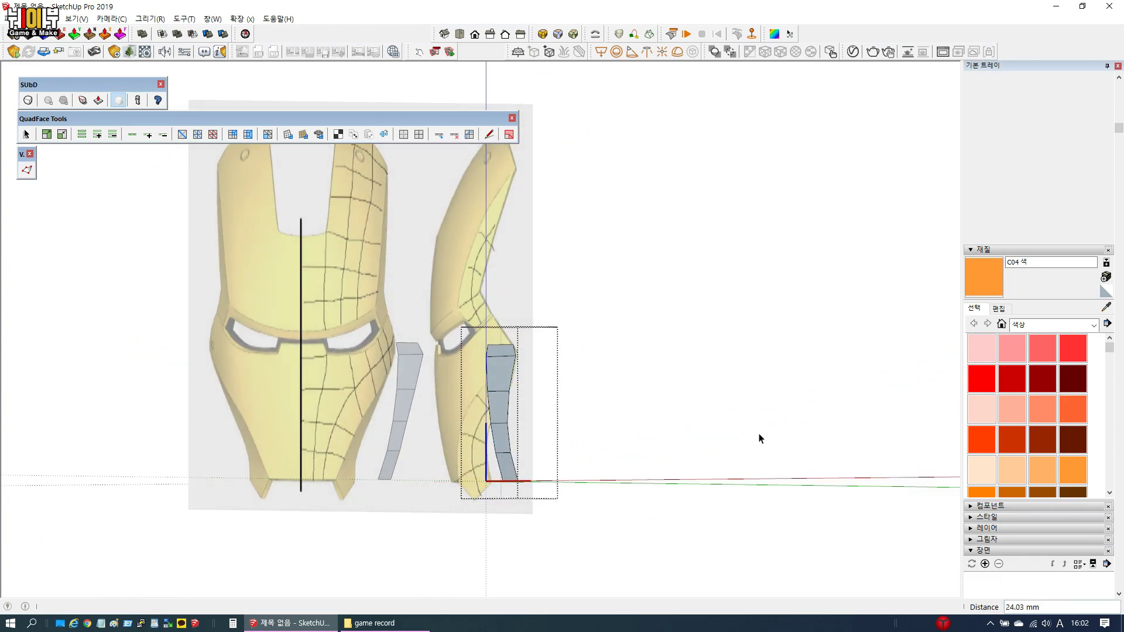
pyautogui.moveTo(477, 354); pyautogui.dragTo(535, 343, button='middle')
pyautogui.scroll(2, 476, 387)
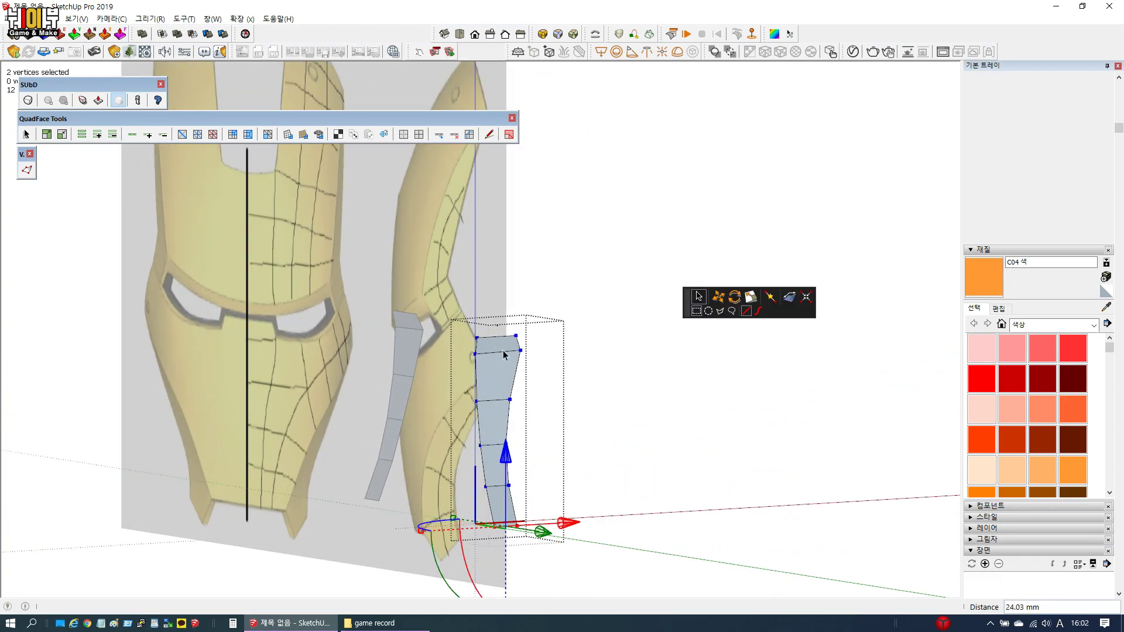
pyautogui.moveTo(583, 545); pyautogui.dragTo(582, 546)
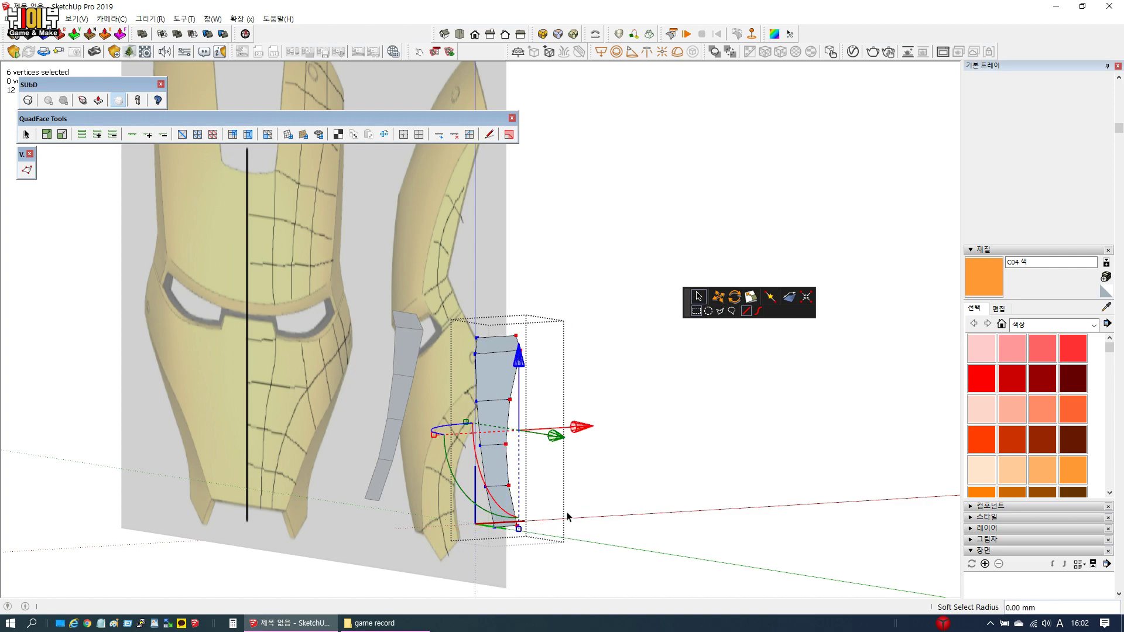
pyautogui.moveTo(569, 517); pyautogui.dragTo(644, 419, button='middle')
pyautogui.moveTo(646, 408); pyautogui.dragTo(652, 406)
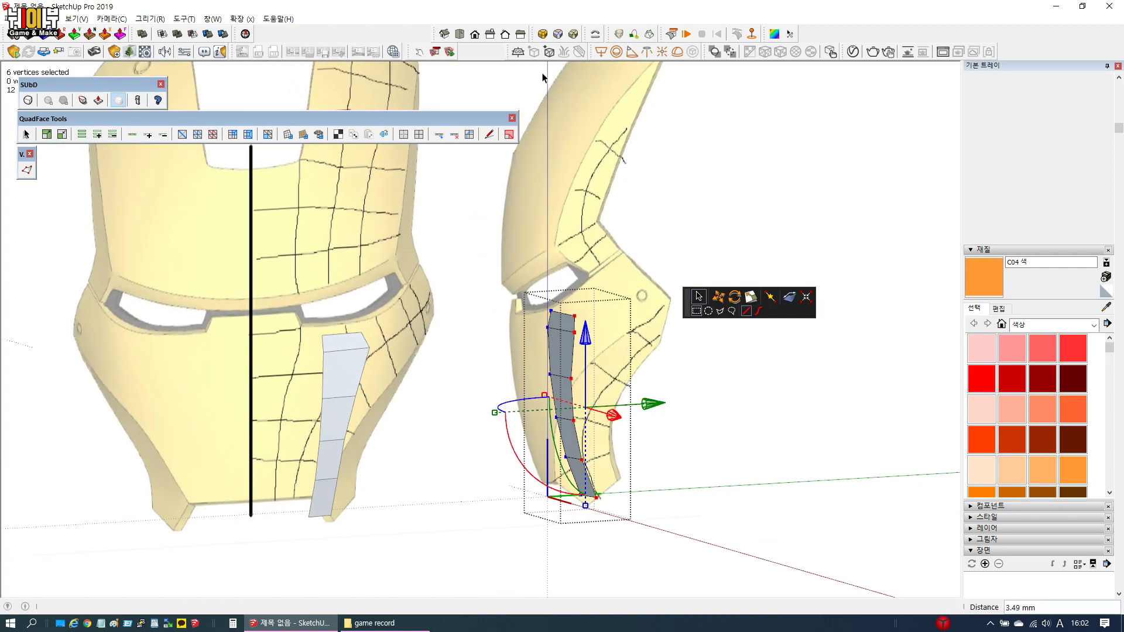
# In the front view, move the second outer vertex 1.01 mm back and shift the top outer vertex back to match the side reference
pyautogui.click(467, 37)
pyautogui.scroll(6, 485, 417)
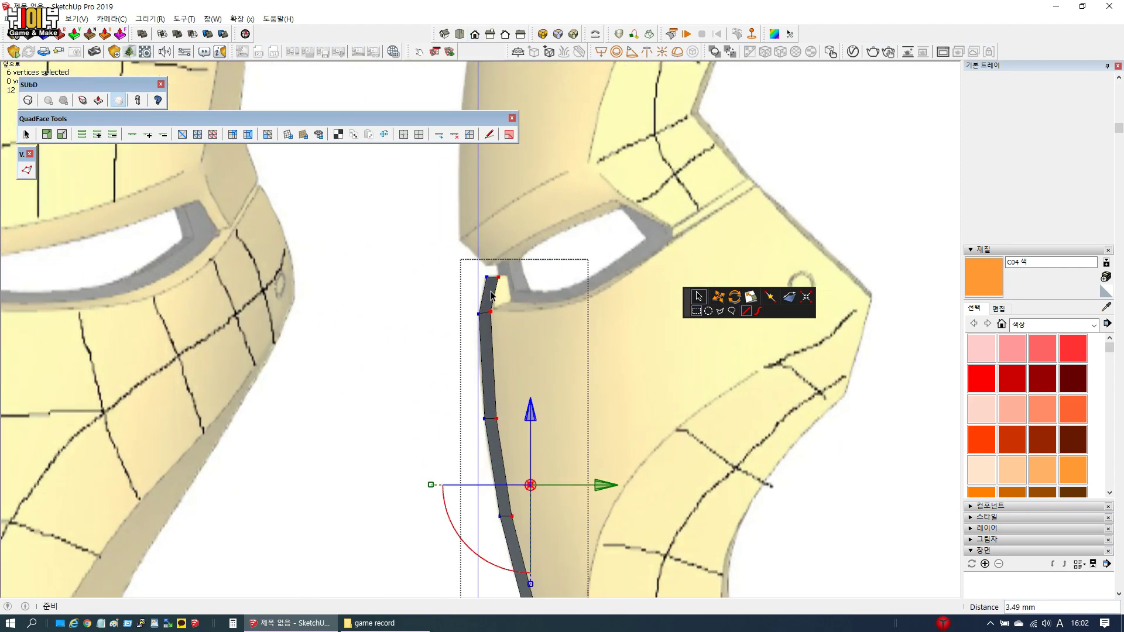
pyautogui.scroll(3, 492, 296)
pyautogui.click(490, 345)
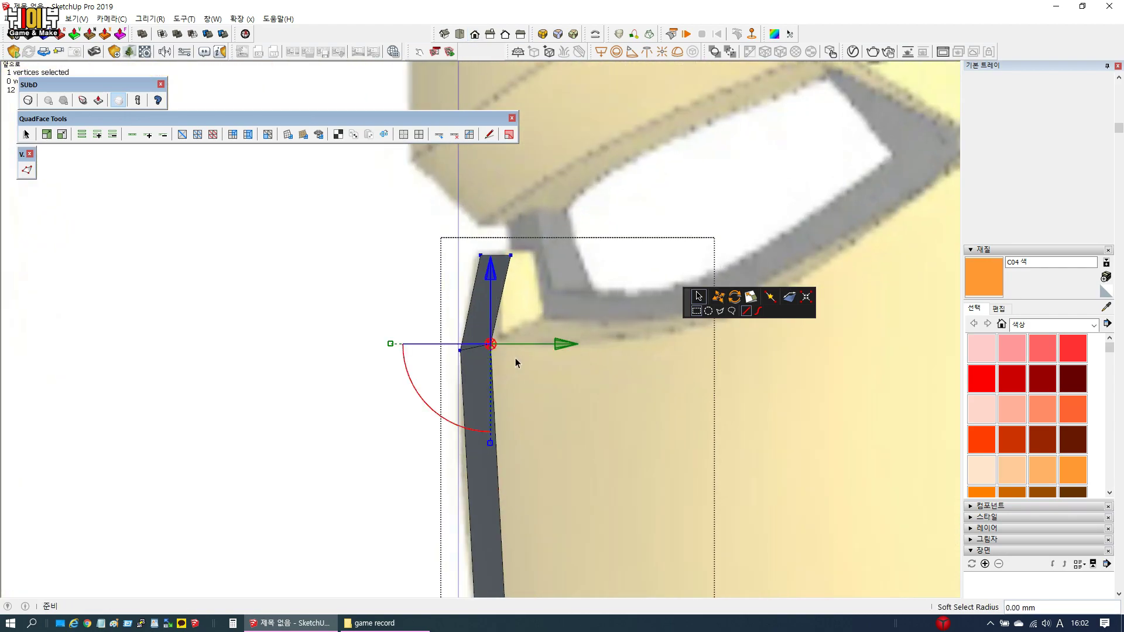
pyautogui.moveTo(555, 343); pyautogui.dragTo(534, 332)
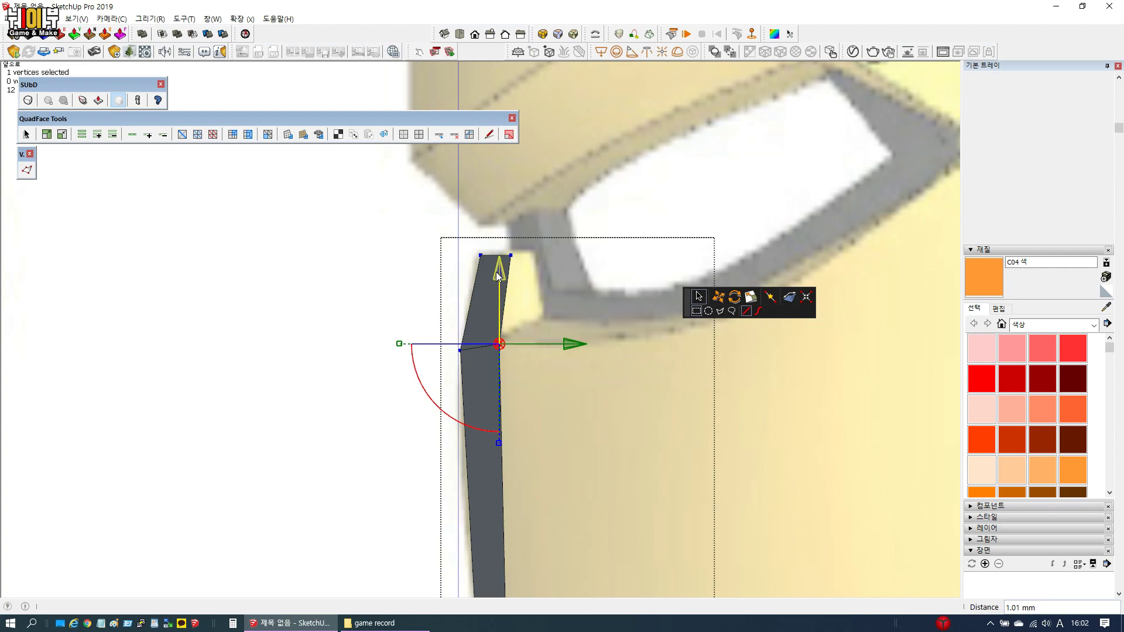
pyautogui.click(510, 255)
pyautogui.moveTo(580, 254)
pyautogui.mouseDown()
pyautogui.moveTo(566, 257)
pyautogui.moveTo(566, 242)
pyautogui.mouseUp()
pyautogui.scroll(-5, 566, 242)
pyautogui.scroll(3, 589, 408)
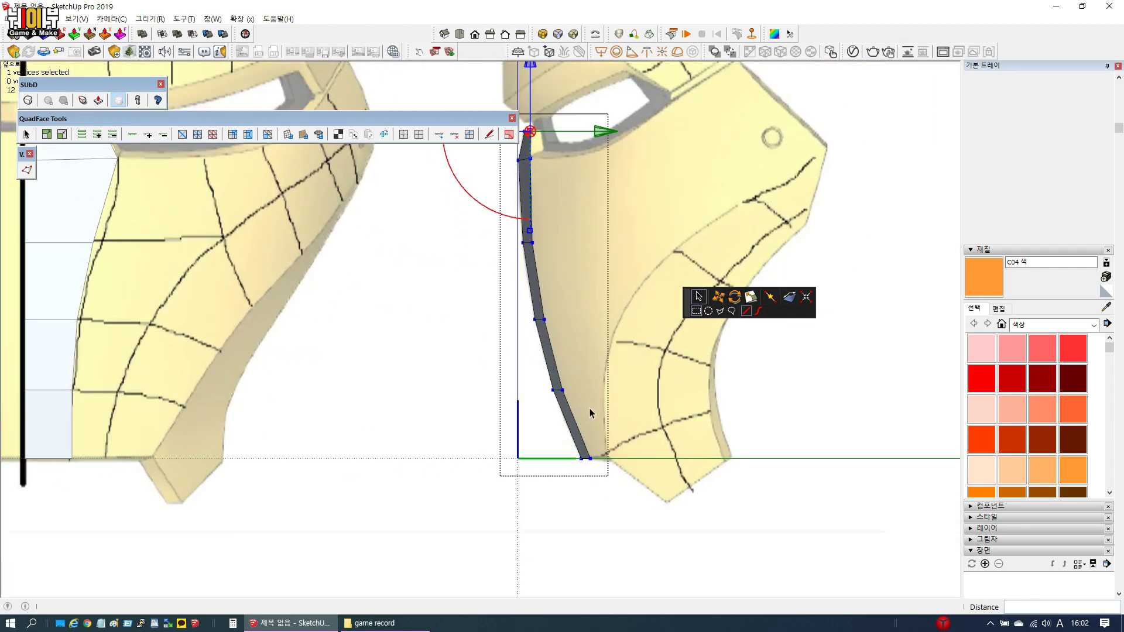
pyautogui.scroll(-3, 589, 409)
pyautogui.scroll(3, 350, 324)
# Extrude the front strip's outer edge loop, excluding the top segment, 13 mm sideways to add a new column of quads
pyautogui.press('space')
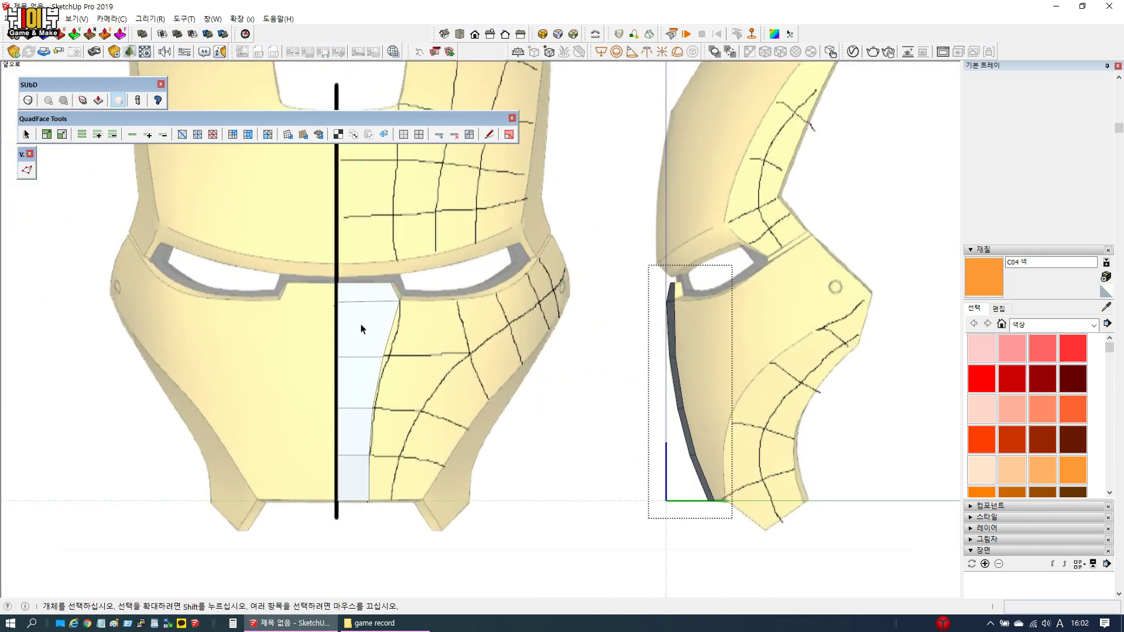
pyautogui.doubleClick(363, 328)
pyautogui.scroll(2, 365, 329)
pyautogui.click(401, 333)
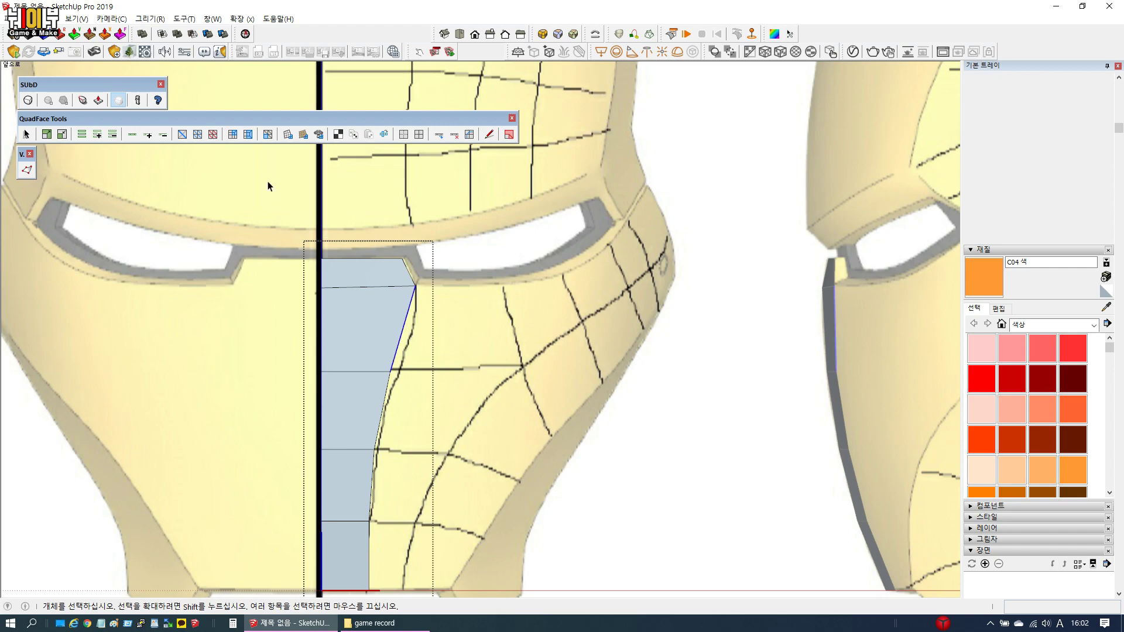
pyautogui.click(133, 136)
pyautogui.scroll(-3, 420, 309)
pyautogui.scroll(2, 408, 280)
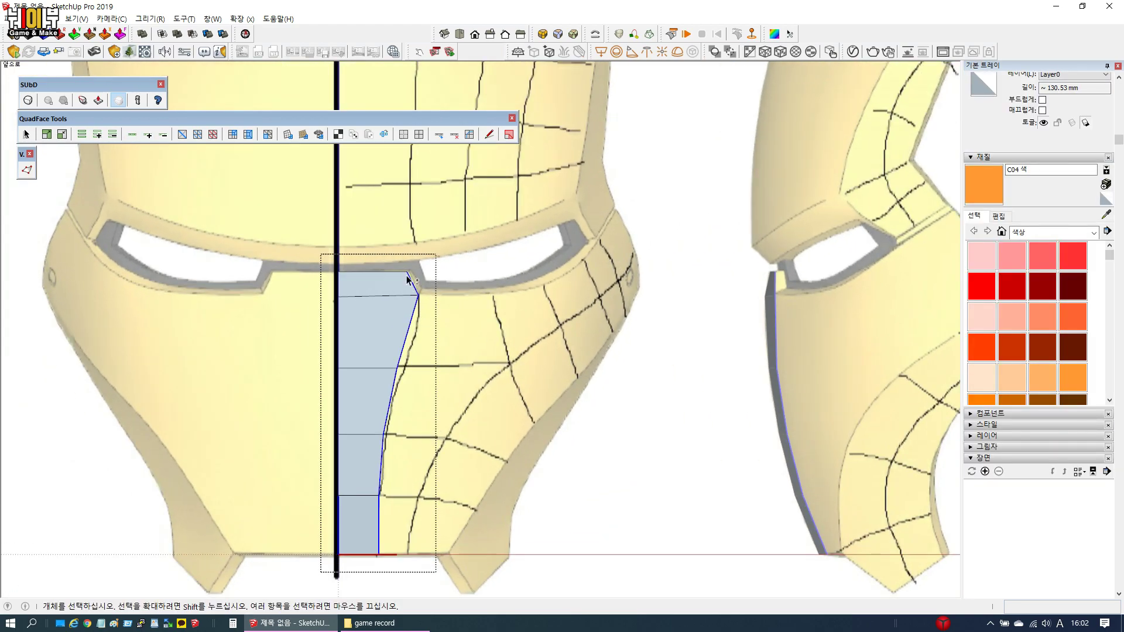
pyautogui.keyDown('shift'); pyautogui.click(411, 281); pyautogui.keyUp('shift')
pyautogui.scroll(-3, 410, 282)
pyautogui.press('v')
pyautogui.scroll(3, 438, 384)
pyautogui.scroll(1, 439, 386)
pyautogui.moveTo(468, 392); pyautogui.dragTo(495, 394)
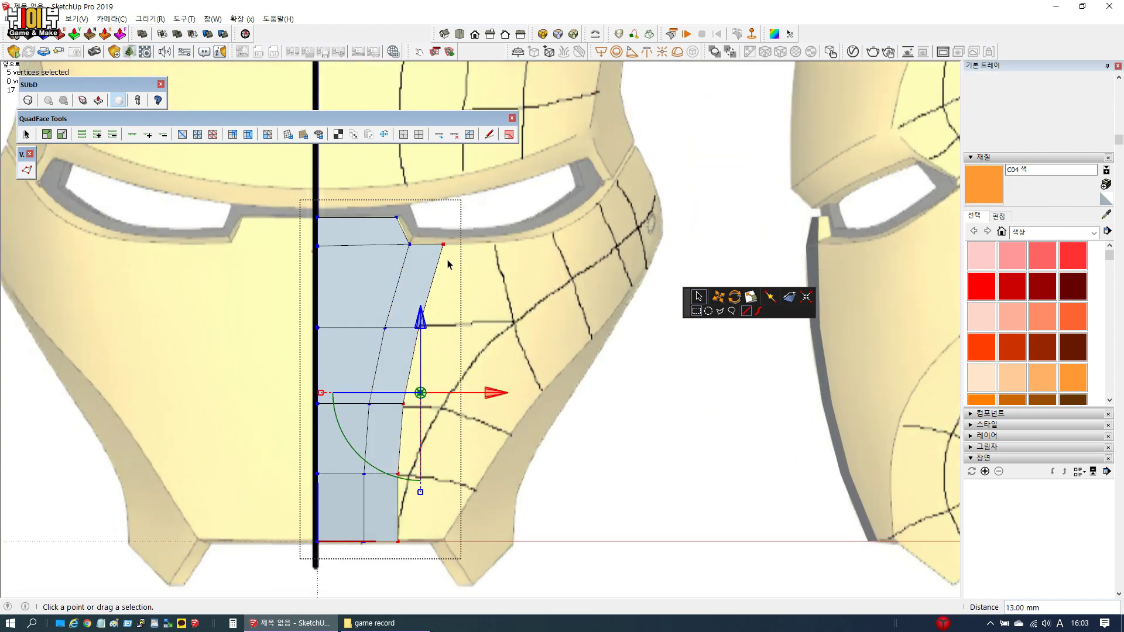
# Move the new column's top two outer vertices sideways onto the cheek's reference edge-flow line
pyautogui.moveTo(470, 262); pyautogui.dragTo(563, 246)
pyautogui.click(418, 328)
pyautogui.moveTo(492, 326); pyautogui.dragTo(583, 327)
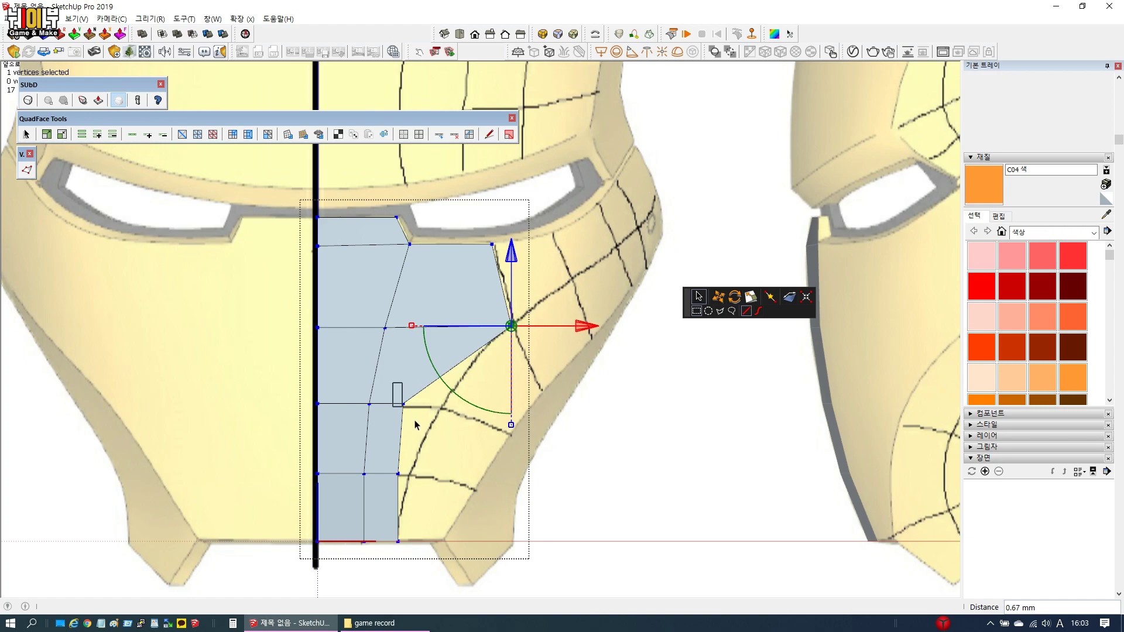
# Fit the third and fourth outer vertices to the reference line, lowering the third 2.24 mm and shifting the fourth 4.93 mm sideways
pyautogui.click(403, 404)
pyautogui.moveTo(484, 406); pyautogui.dragTo(513, 412)
pyautogui.moveTo(444, 333); pyautogui.dragTo(439, 388)
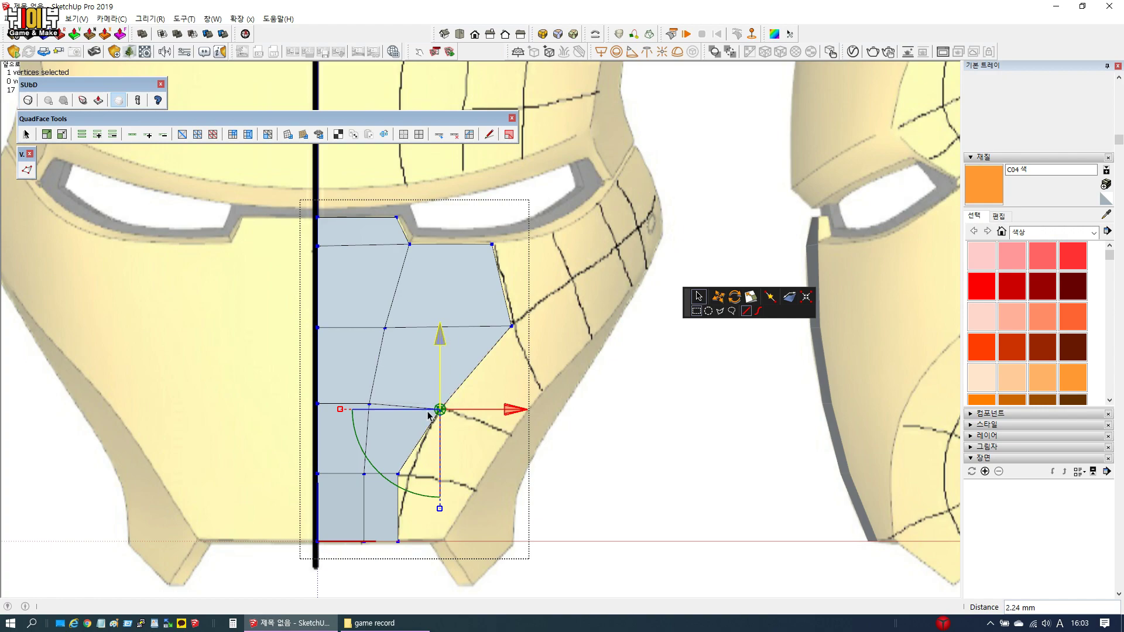
pyautogui.click(422, 493)
pyautogui.moveTo(469, 476); pyautogui.dragTo(483, 476)
# In the side copy, select the outer column's edge loop below the top segment and move its vertices 5.76 mm back
pyautogui.scroll(-4, 361, 463)
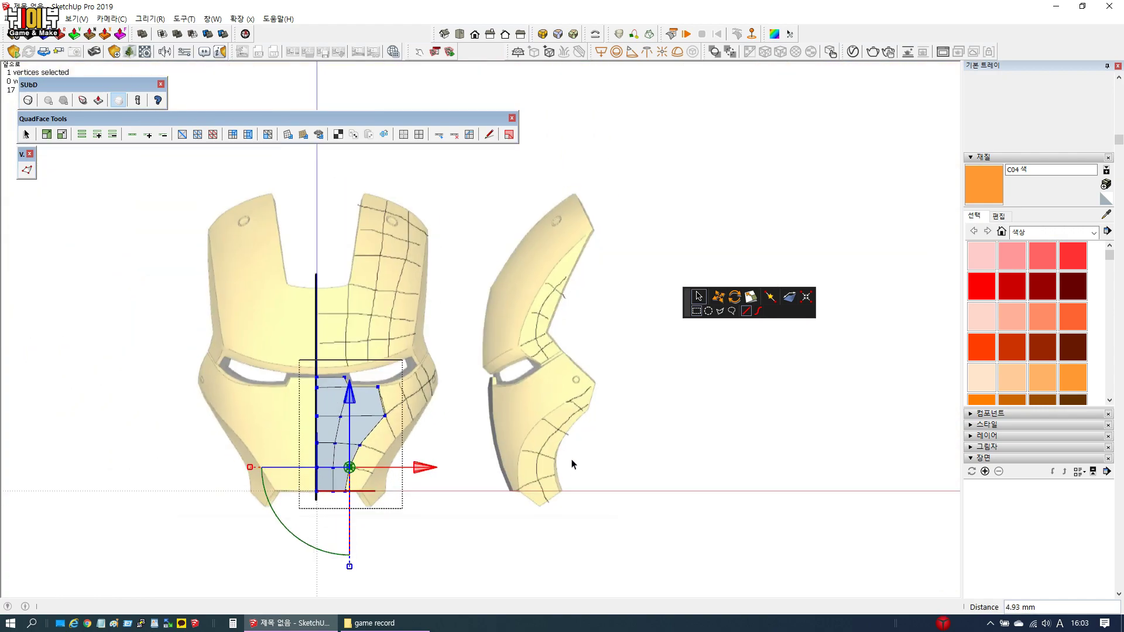
pyautogui.scroll(3, 477, 414)
pyautogui.press('space')
pyautogui.click(505, 381)
pyautogui.moveTo(505, 380); pyautogui.dragTo(551, 404, button='middle')
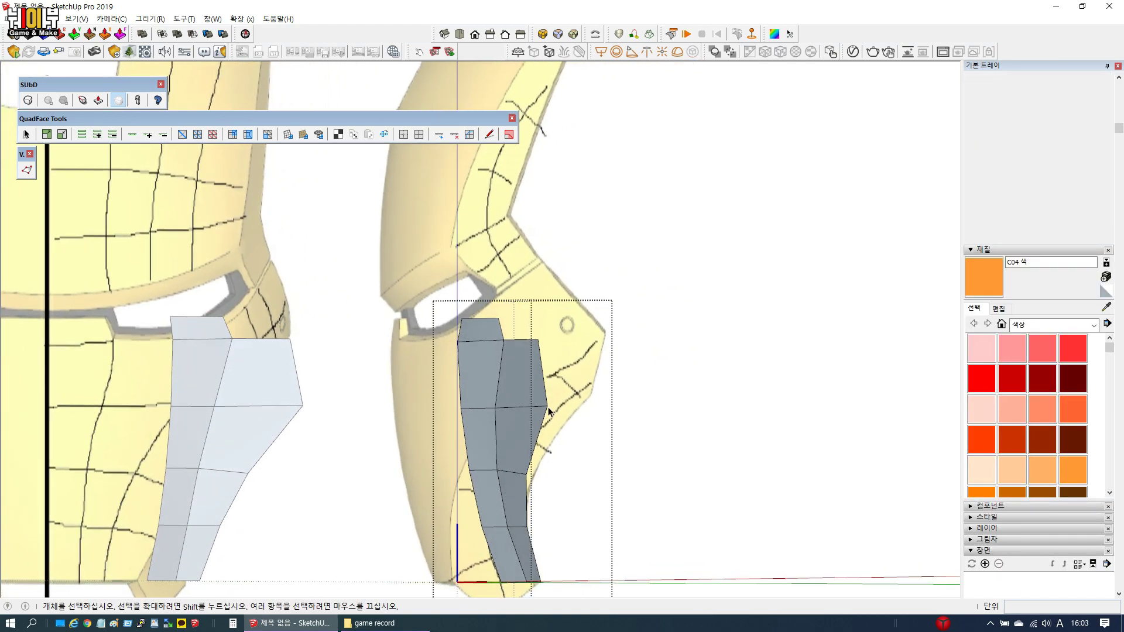
pyautogui.click(546, 414)
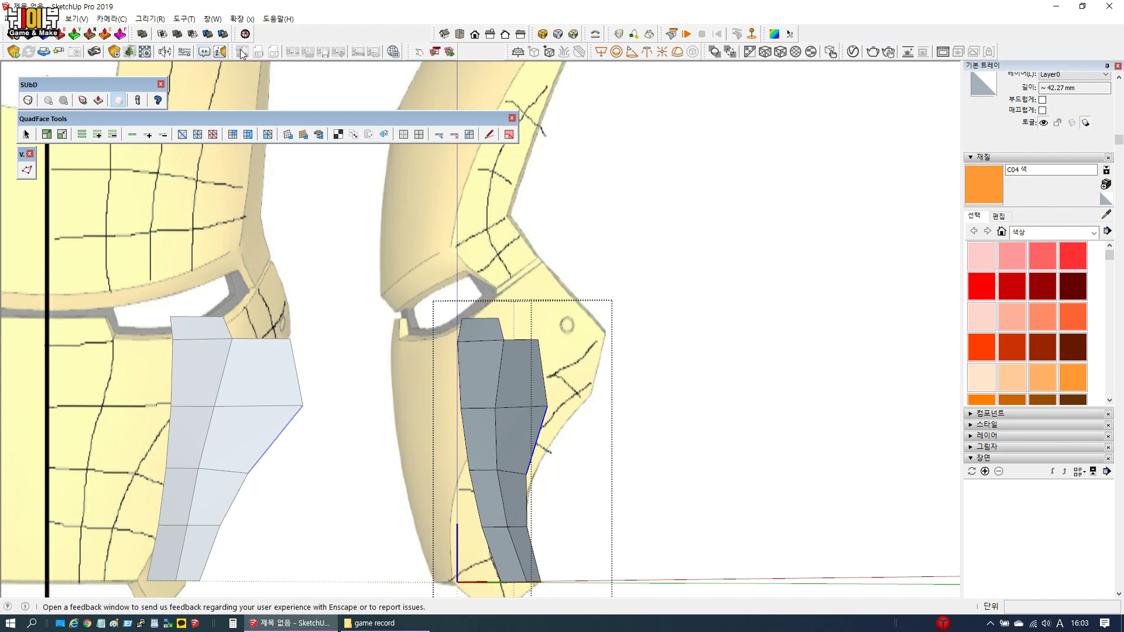
pyautogui.click(134, 137)
pyautogui.scroll(-3, 448, 292)
pyautogui.moveTo(504, 331); pyautogui.dragTo(475, 434, button='middle')
pyautogui.scroll(2, 515, 394)
pyautogui.press('v')
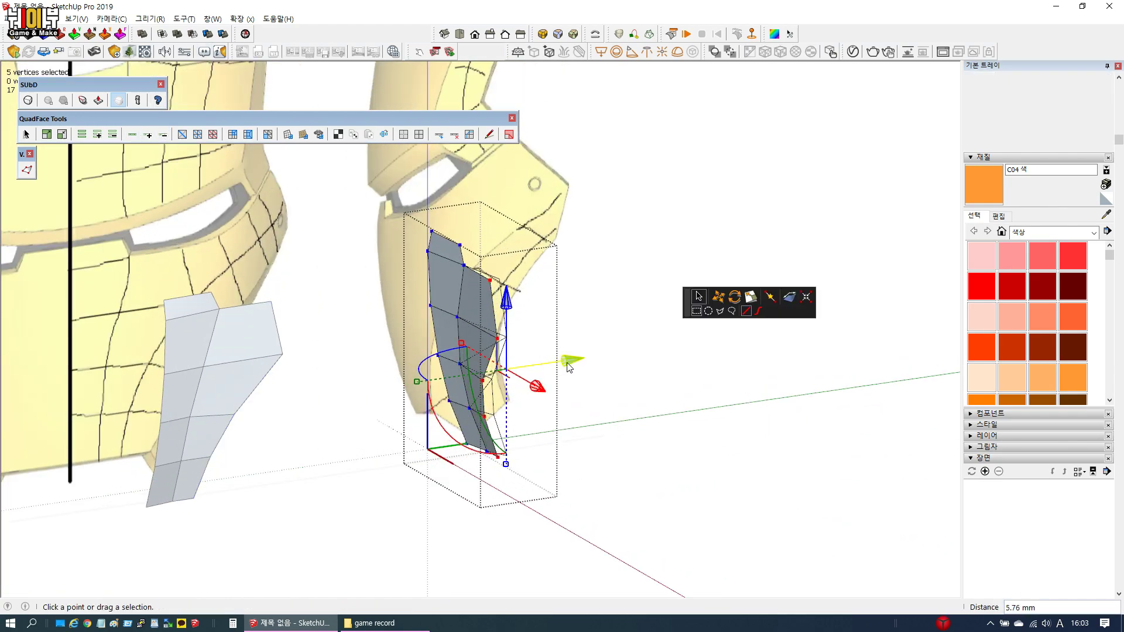
pyautogui.scroll(-2, 569, 368)
pyautogui.moveTo(569, 367); pyautogui.dragTo(541, 108, button='middle')
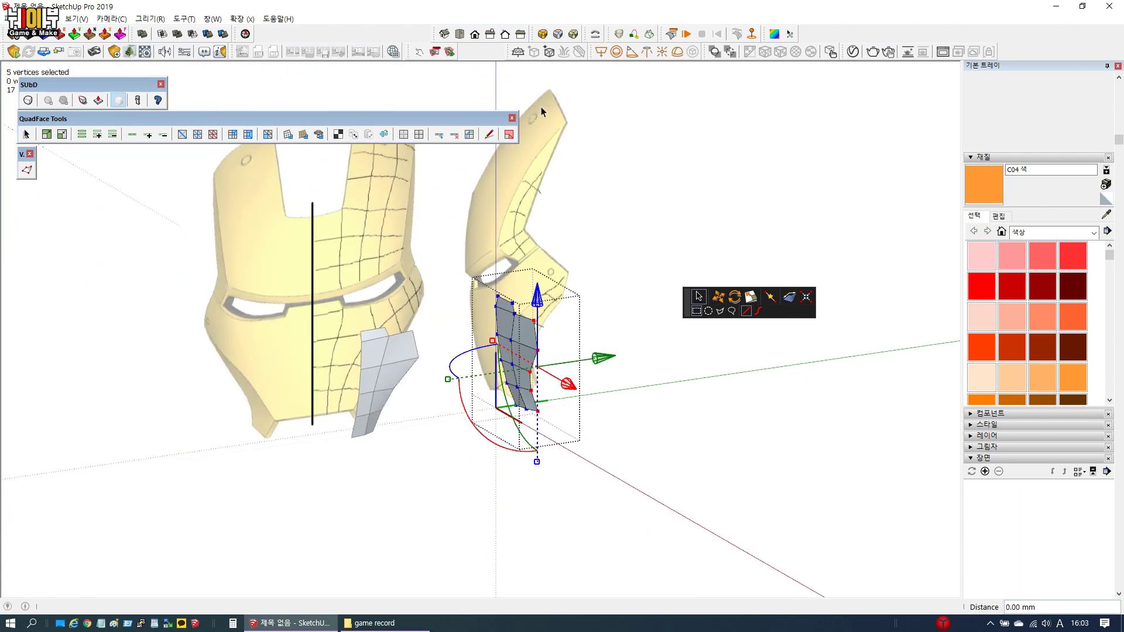
# In the front copy, extrude the outer edge loop sideways, excluding its uppermost edge, to add another column of quads
pyautogui.click(473, 36)
pyautogui.scroll(5, 443, 422)
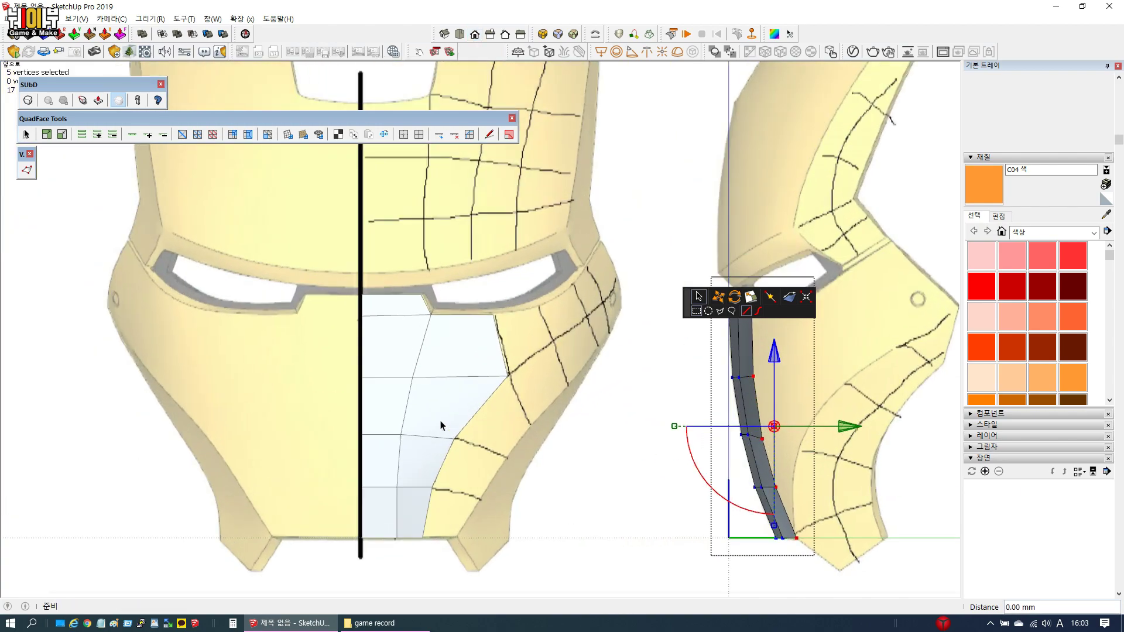
pyautogui.scroll(1, 460, 436)
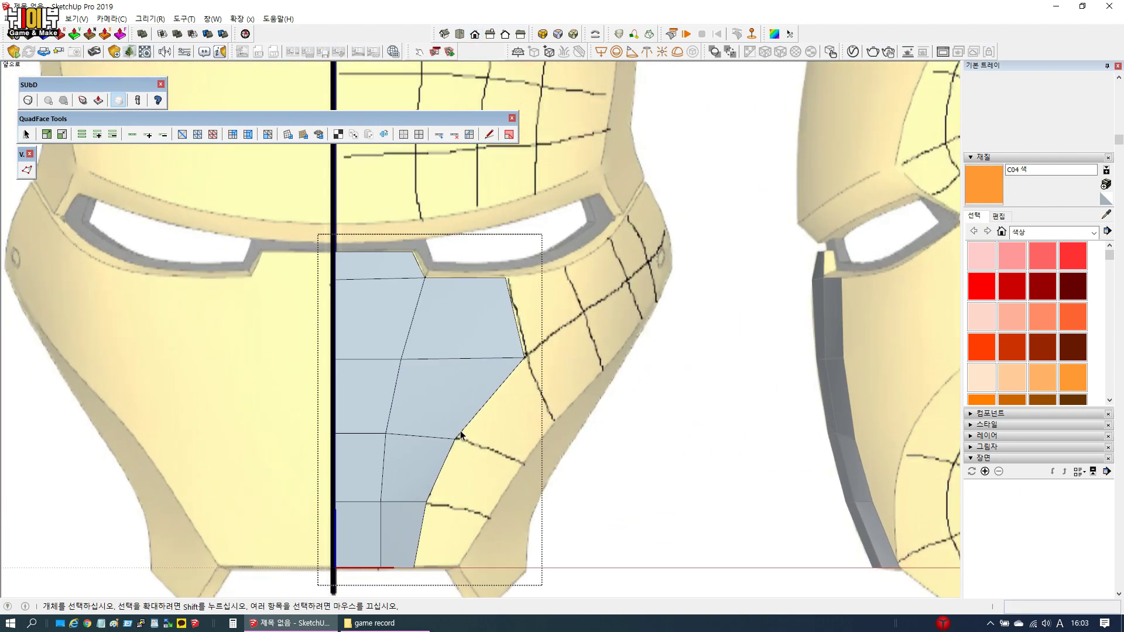
pyautogui.click(131, 135)
pyautogui.scroll(-3, 410, 384)
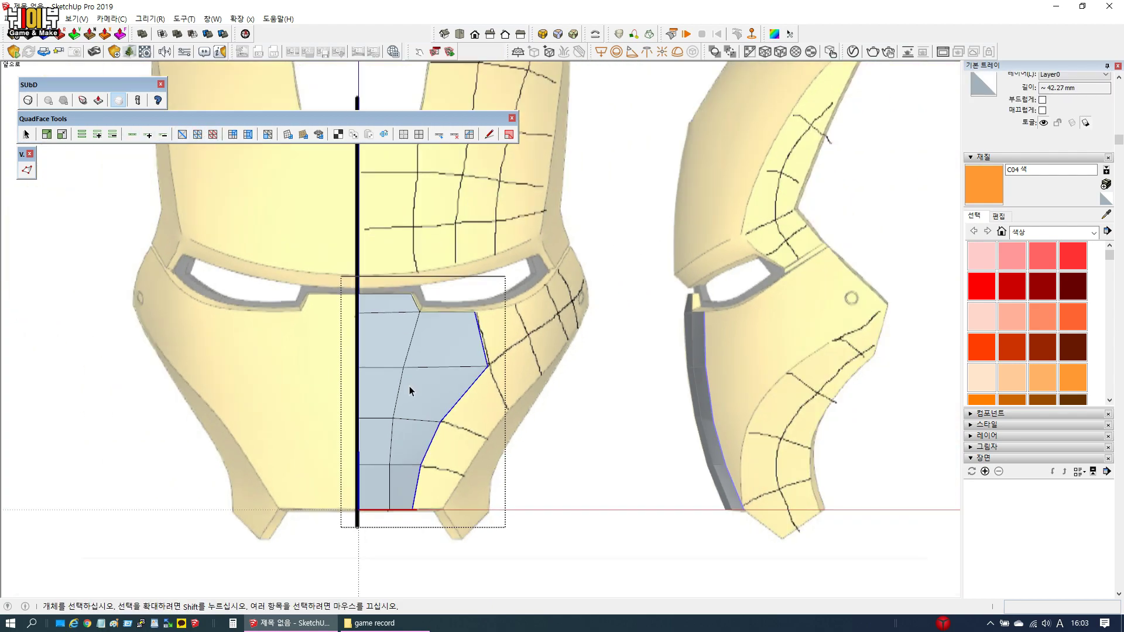
pyautogui.scroll(3, 478, 397)
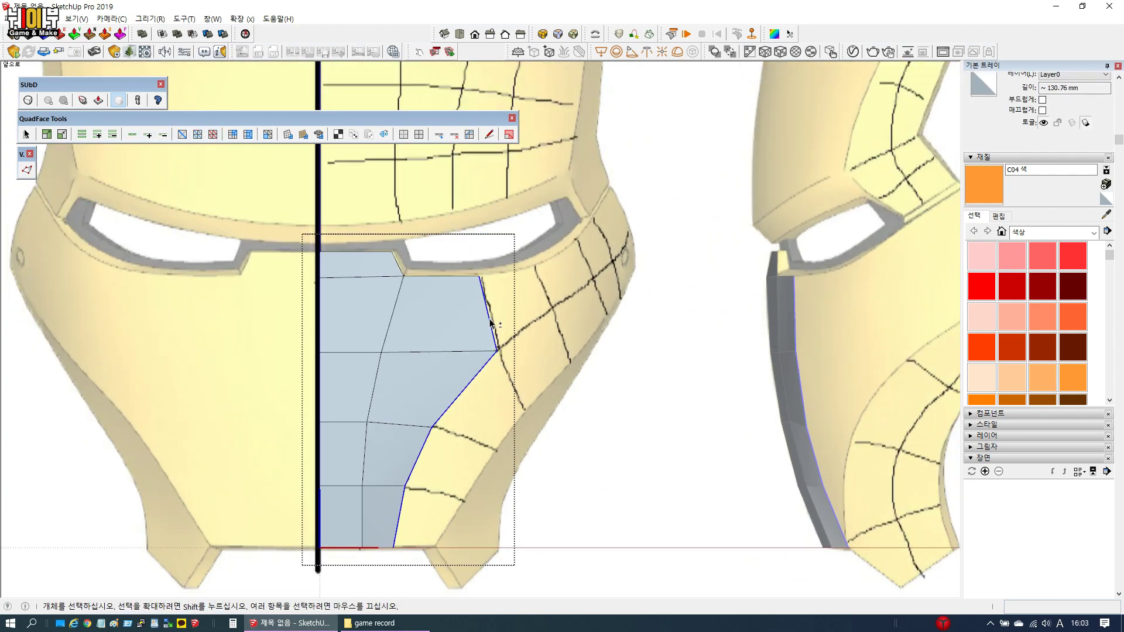
pyautogui.press('v')
pyautogui.scroll(1, 503, 410)
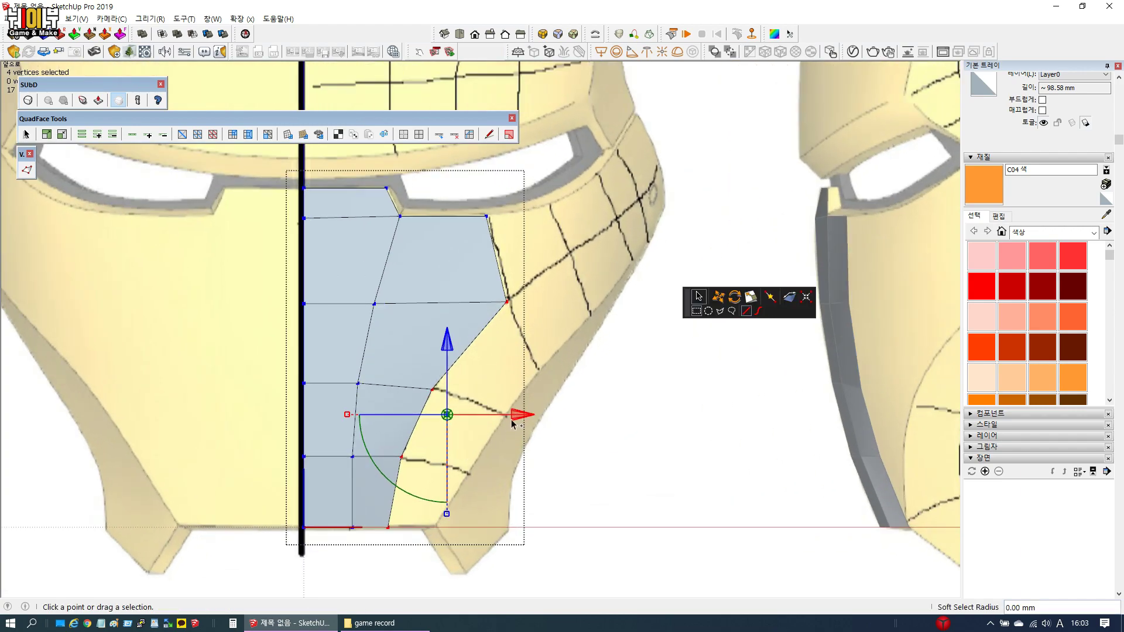
pyautogui.moveTo(540, 414); pyautogui.dragTo(563, 415)
pyautogui.scroll(1, 462, 463)
# Fit the new column's two middle outer vertices to the cheek outline, lowering the lower one 7.65 mm and shifting both sideways
pyautogui.moveTo(431, 436); pyautogui.dragTo(459, 471)
pyautogui.moveTo(446, 393); pyautogui.dragTo(446, 421)
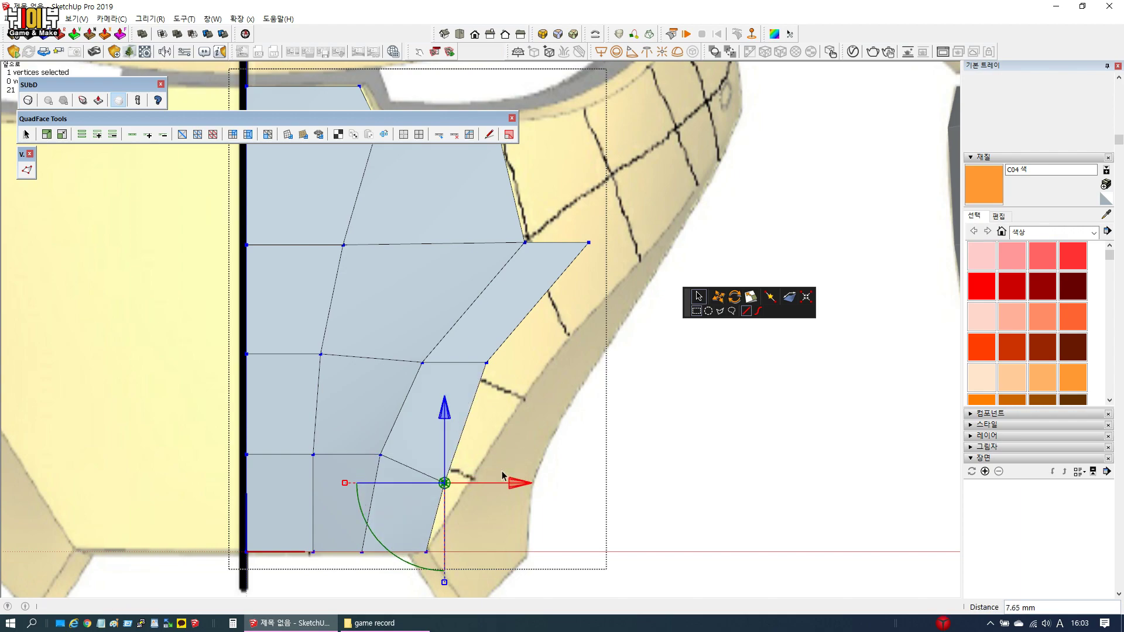
pyautogui.moveTo(515, 486); pyautogui.dragTo(540, 485)
pyautogui.moveTo(473, 421); pyautogui.dragTo(473, 419)
pyautogui.click(486, 362)
pyautogui.moveTo(489, 292); pyautogui.dragTo(491, 328)
pyautogui.moveTo(562, 400); pyautogui.dragTo(596, 396)
# Lower the new column's top outer vertex onto the reference line and align its bottom corner vertex with the mask's lower edge
pyautogui.click(577, 246)
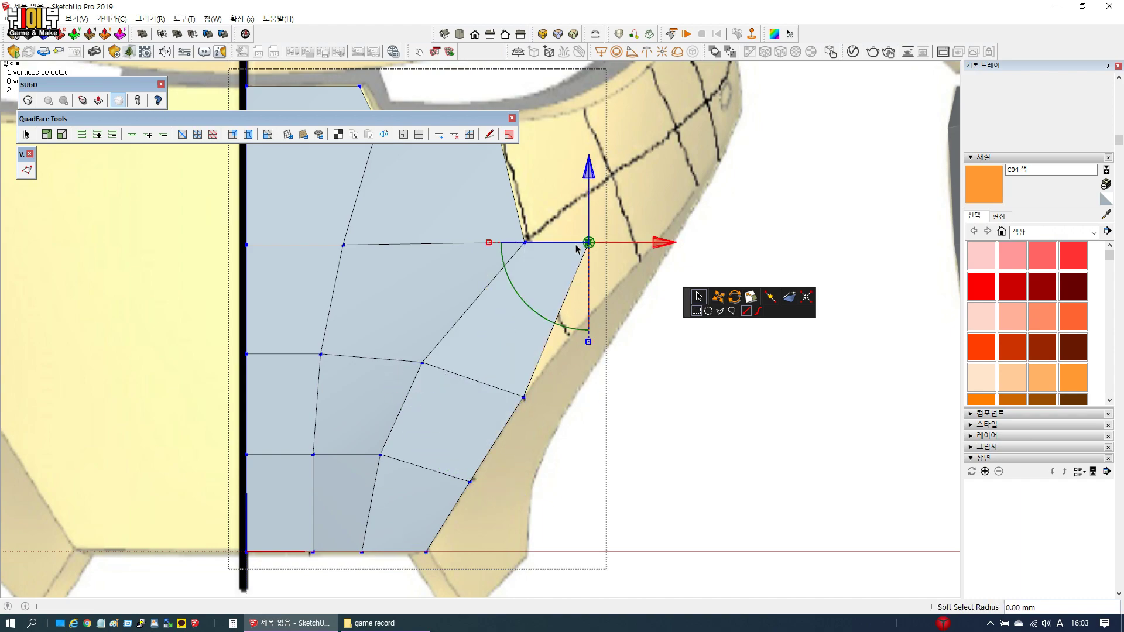
pyautogui.moveTo(593, 209); pyautogui.dragTo(590, 261)
pyautogui.moveTo(656, 339); pyautogui.dragTo(637, 334)
pyautogui.scroll(-2, 497, 376)
pyautogui.scroll(3, 433, 504)
pyautogui.click(434, 519)
pyautogui.moveTo(436, 446); pyautogui.dragTo(494, 515)
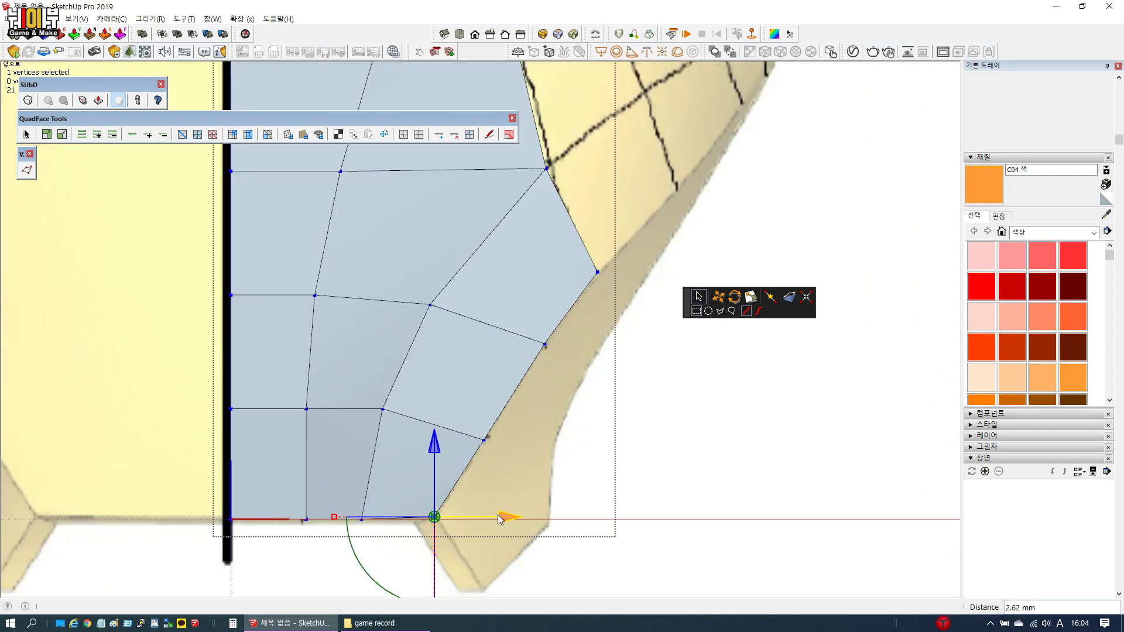
# In the side copy, move the new column's top outer vertex 28.54 mm back onto the cheek reference line
pyautogui.scroll(-4, 435, 454)
pyautogui.scroll(3, 452, 337)
pyautogui.scroll(-5, 452, 338)
pyautogui.press('space')
pyautogui.click(641, 470)
pyautogui.scroll(3, 677, 428)
pyautogui.doubleClick(648, 308)
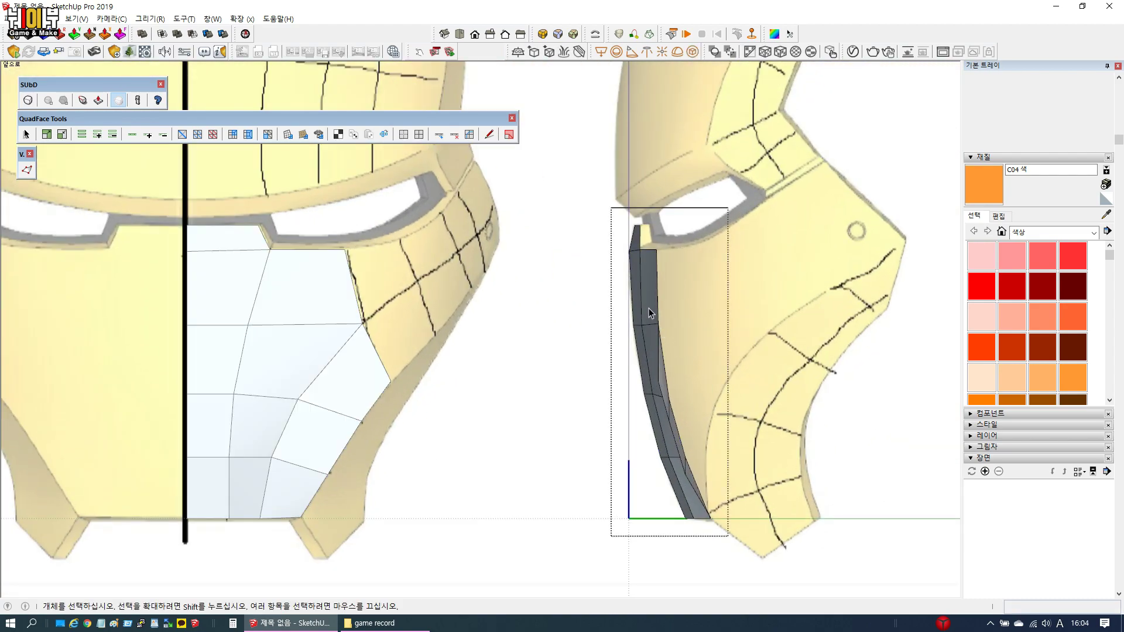
pyautogui.scroll(3, 667, 391)
pyautogui.press('v')
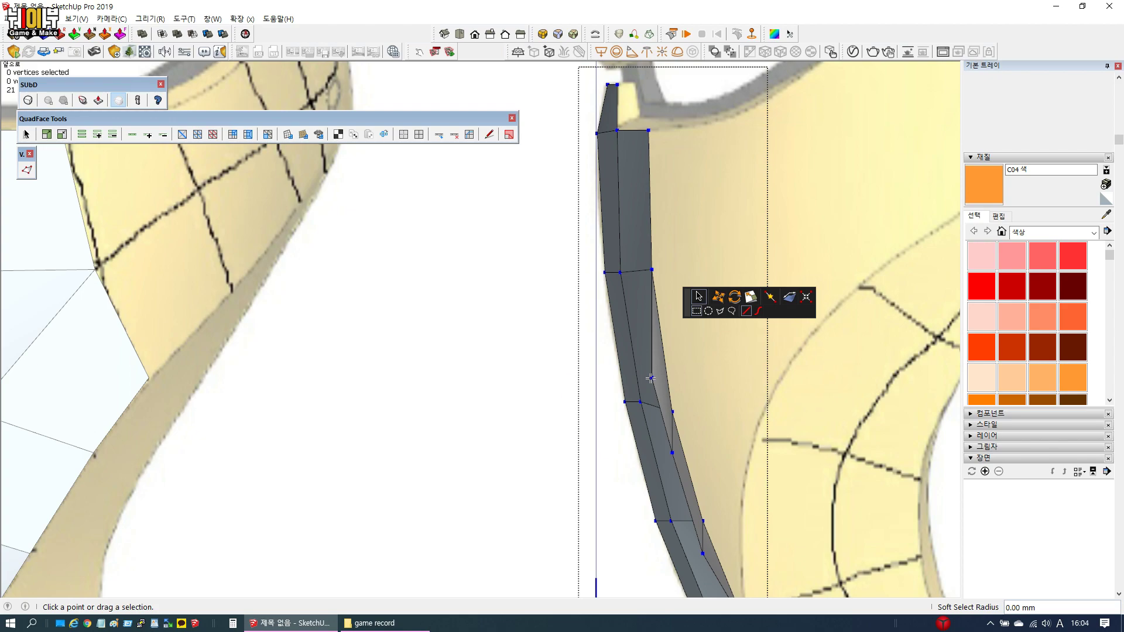
pyautogui.moveTo(722, 377); pyautogui.dragTo(850, 394)
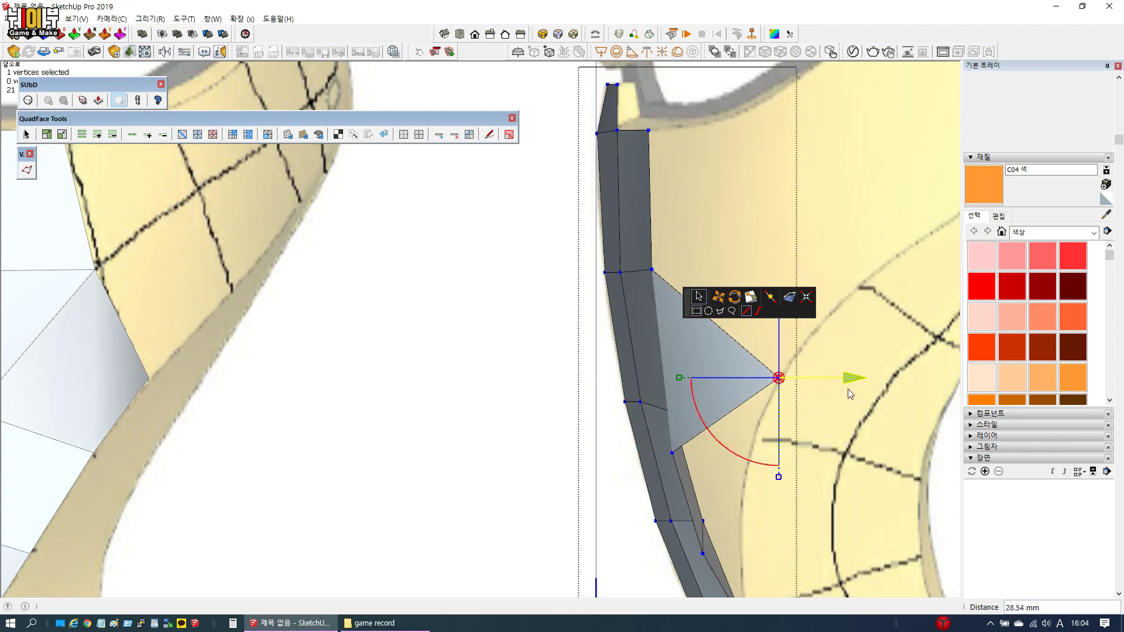
# Move the next two outer vertices down the column back onto the side reference line, by 17.23 mm and 8.20 mm
pyautogui.click(672, 452)
pyautogui.moveTo(755, 453); pyautogui.dragTo(827, 454)
pyautogui.scroll(-3, 648, 377)
pyautogui.scroll(3, 682, 490)
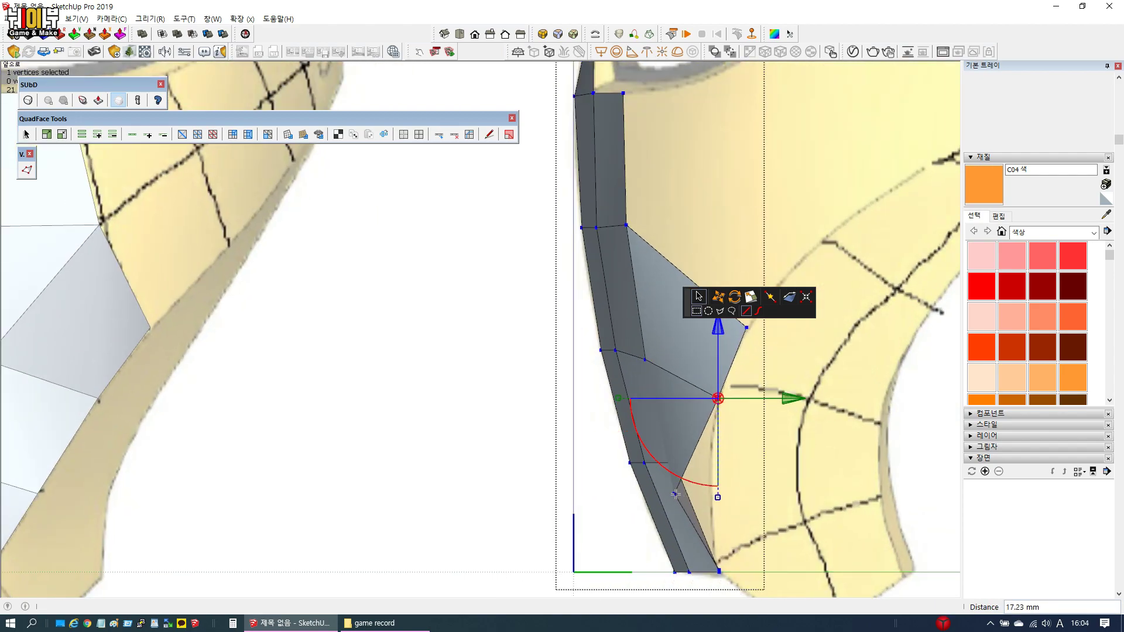
pyautogui.click(676, 493)
pyautogui.moveTo(753, 492); pyautogui.dragTo(782, 499)
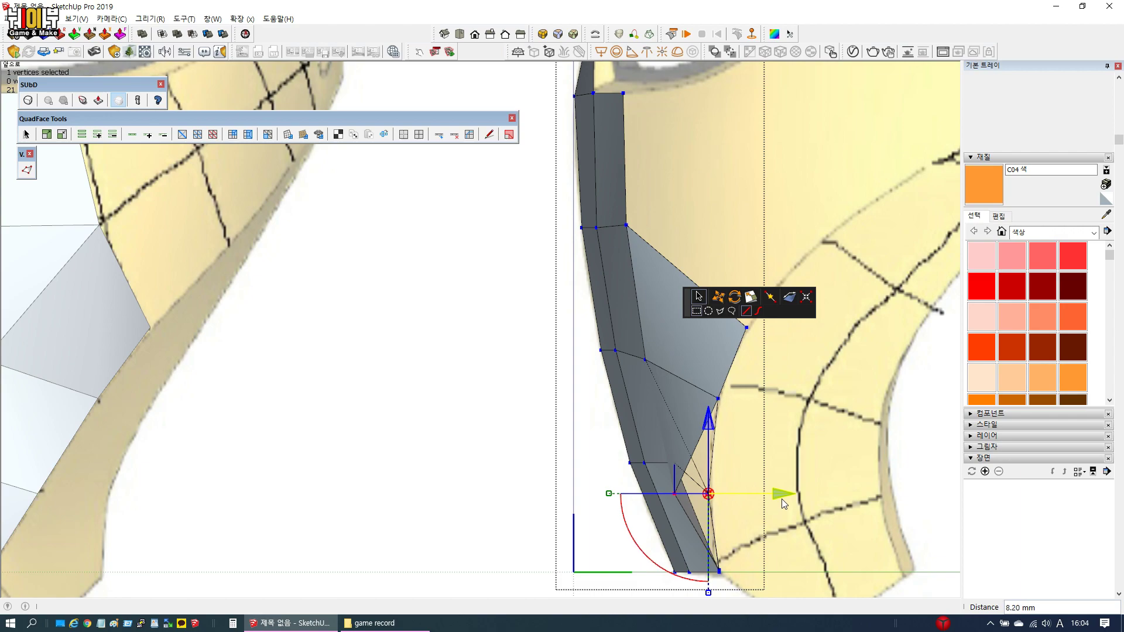
# Separate the last column's two bottom vertices in the side view, shifting the inner one forward and the outer corner 0.74 mm
pyautogui.scroll(-2, 781, 499)
pyautogui.scroll(6, 696, 529)
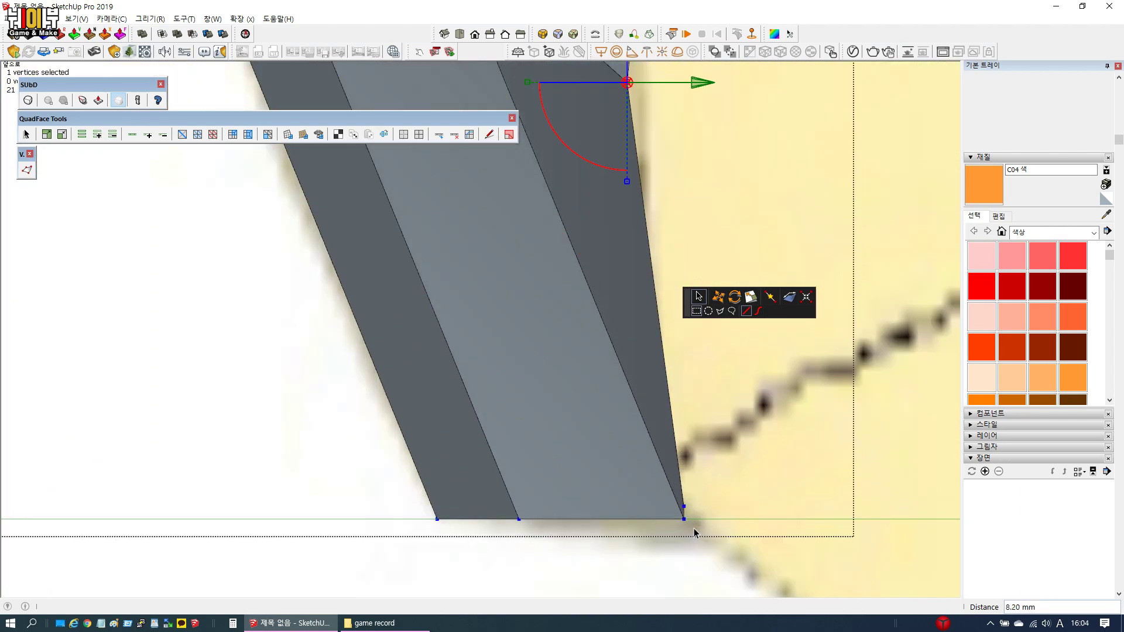
pyautogui.scroll(1, 694, 530)
pyautogui.moveTo(750, 518); pyautogui.dragTo(723, 507)
pyautogui.scroll(-3, 667, 501)
pyautogui.scroll(2, 658, 499)
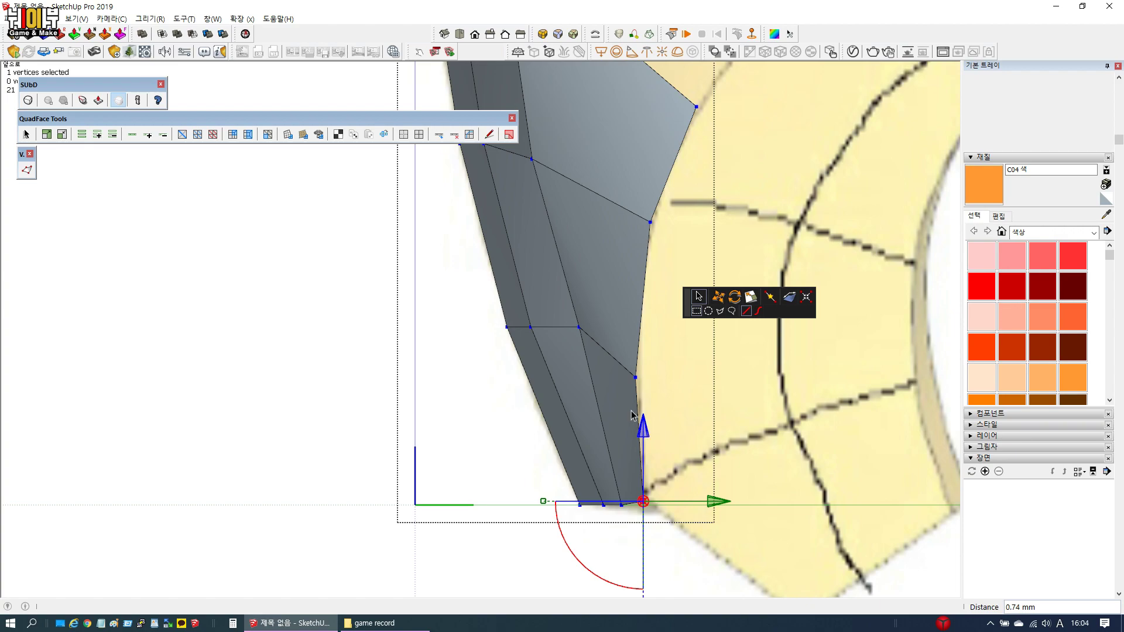
# Adjust two interior vertices where the cheek bends, in depth, to smooth the surface, moving the lower one 1.04 mm
pyautogui.scroll(-3, 632, 414)
pyautogui.press('space')
pyautogui.scroll(-1, 525, 446)
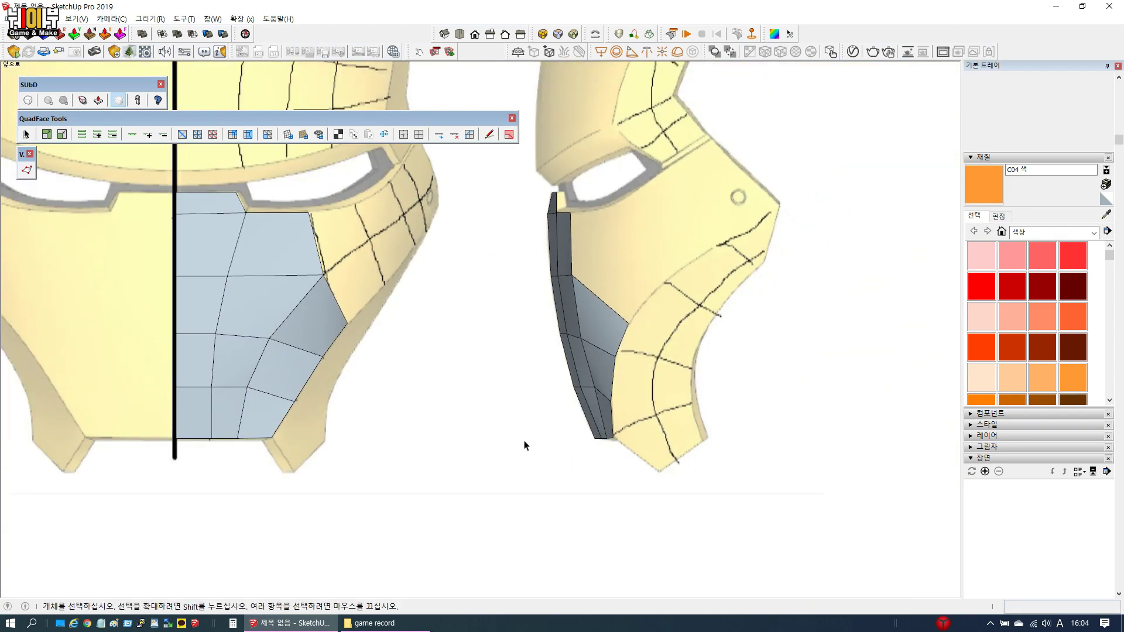
pyautogui.scroll(-1, 525, 446)
pyautogui.moveTo(582, 272); pyautogui.dragTo(397, 239, button='middle')
pyautogui.scroll(6, 397, 239)
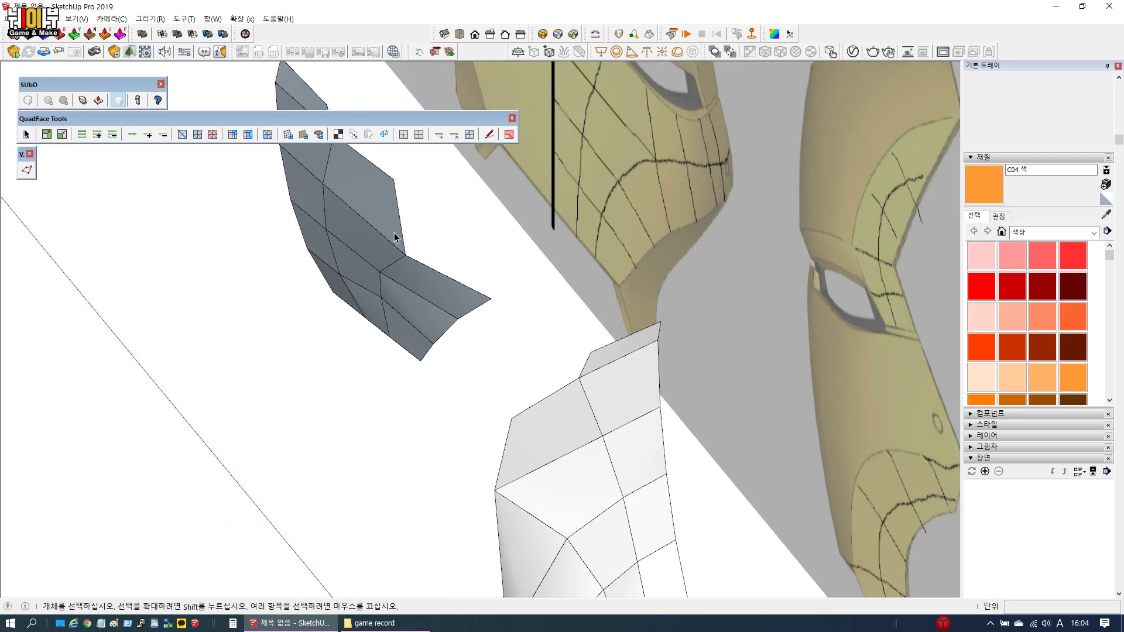
pyautogui.keyDown('shift'); pyautogui.moveTo(403, 347); pyautogui.dragTo(432, 356, button='middle'); pyautogui.keyUp('shift')
pyautogui.scroll(-3, 432, 356)
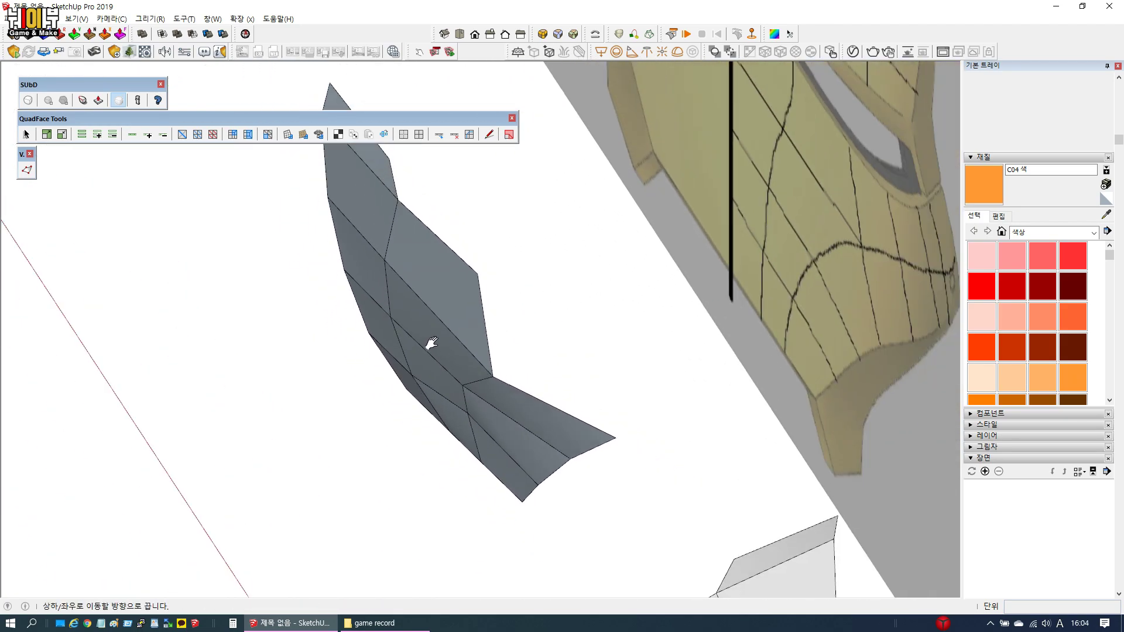
pyautogui.doubleClick(445, 359)
pyautogui.press('v')
pyautogui.scroll(2, 458, 383)
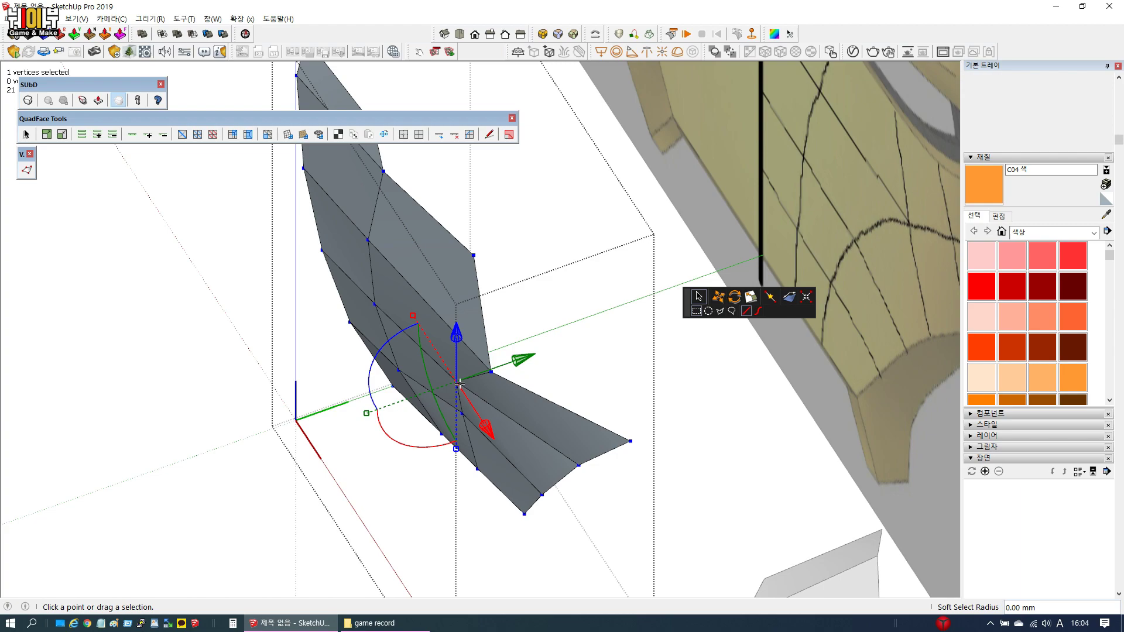
pyautogui.moveTo(512, 368); pyautogui.dragTo(495, 419)
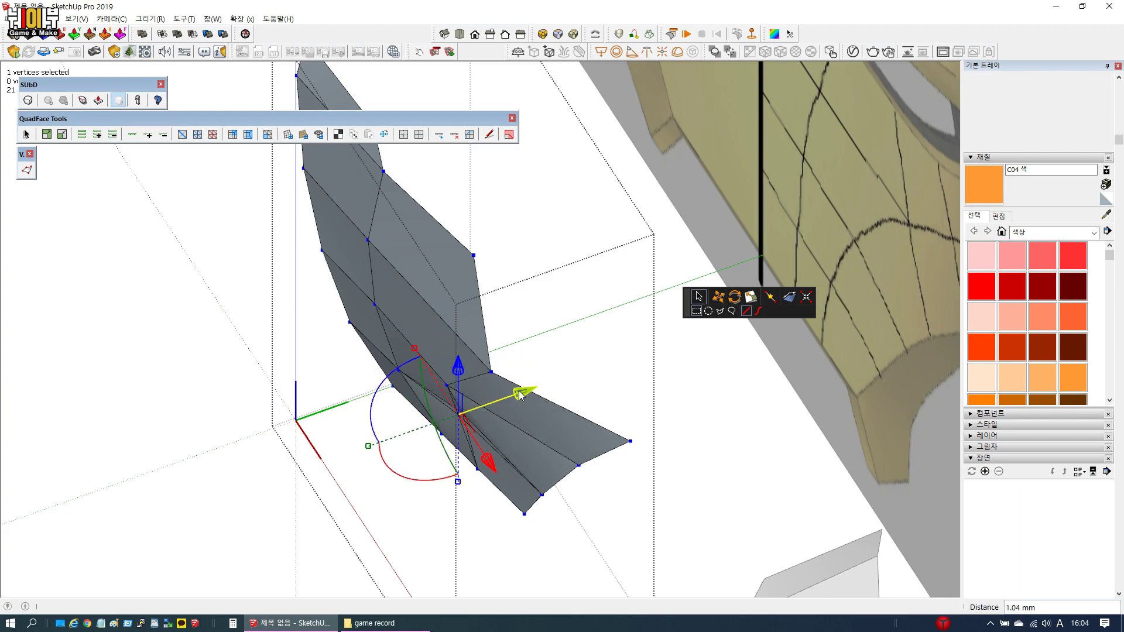
# Clear the vertex selection and examine the curvature of the lower cheek quads from several angles
pyautogui.moveTo(514, 395); pyautogui.dragTo(459, 399, button='middle')
pyautogui.click(478, 380)
pyautogui.scroll(-3, 477, 375)
pyautogui.scroll(2, 477, 375)
pyautogui.moveTo(483, 363); pyautogui.dragTo(504, 459, button='middle')
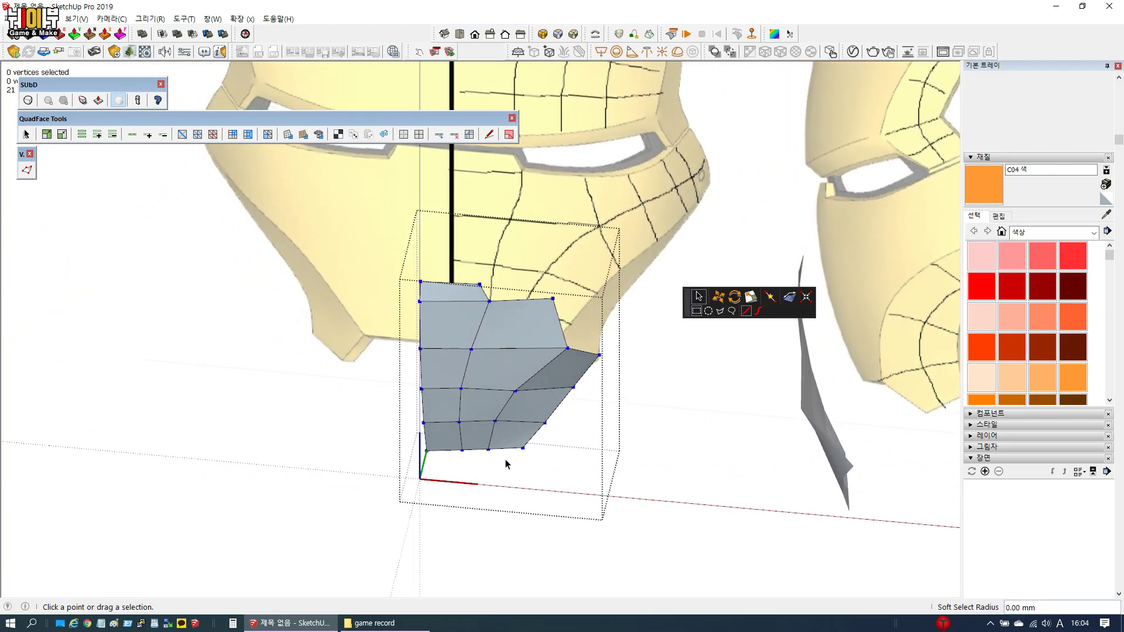
pyautogui.scroll(4, 546, 421)
pyautogui.moveTo(577, 363); pyautogui.dragTo(364, 316, button='middle')
pyautogui.scroll(3, 527, 414)
pyautogui.scroll(-8, 364, 316)
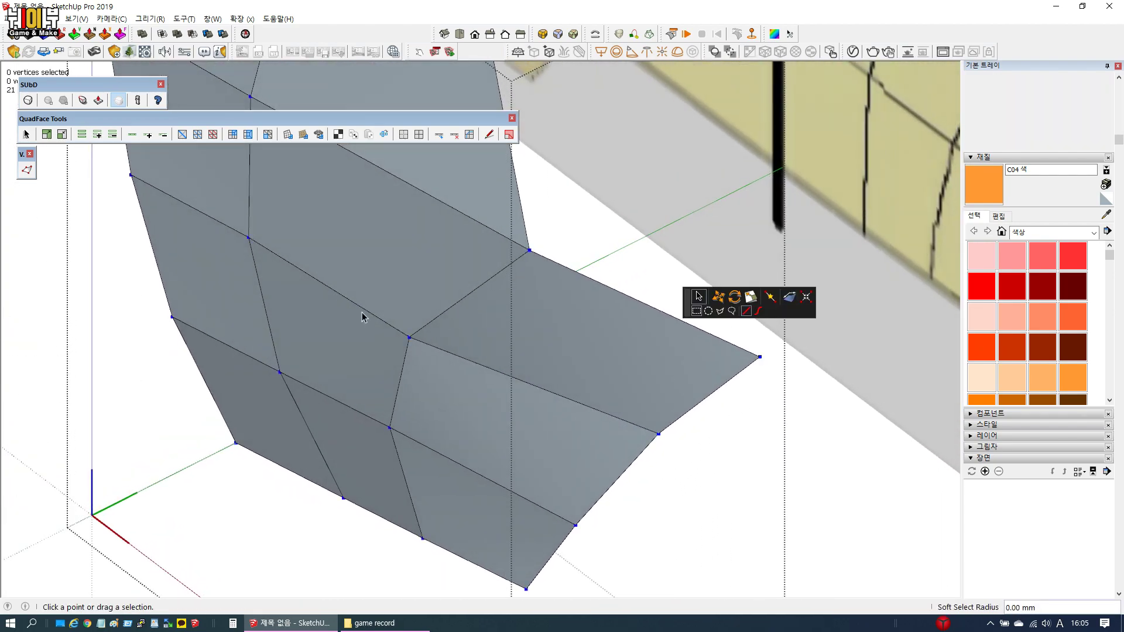
# In the front view, extrude the two upper outer edges of the cheek sideways to add two quads below the eye
pyautogui.click(475, 33)
pyautogui.scroll(5, 436, 384)
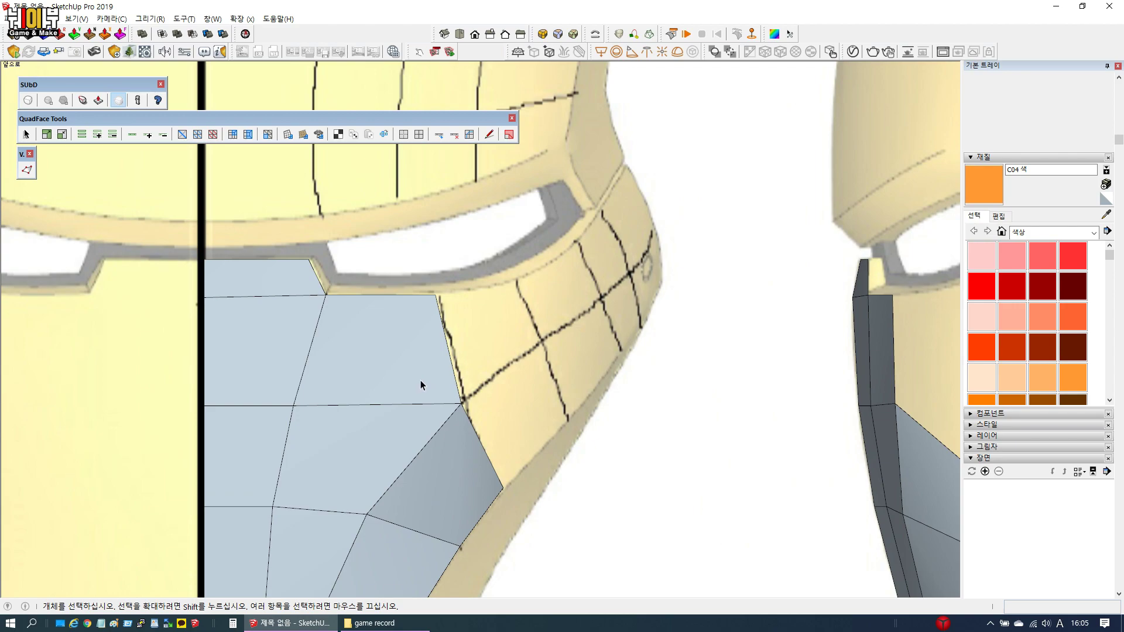
pyautogui.doubleClick(421, 382)
pyautogui.keyDown('shift'); pyautogui.click(470, 420); pyautogui.keyUp('shift')
pyautogui.press('v')
pyautogui.moveTo(533, 391); pyautogui.dragTo(615, 391)
# Fit the three new outer vertices to the reference edge flow, raising each one and shifting the lowest inward to the cheek outline
pyautogui.moveTo(554, 319); pyautogui.dragTo(553, 308)
pyautogui.click(529, 386)
pyautogui.moveTo(636, 522); pyautogui.dragTo(636, 522)
pyautogui.moveTo(567, 356); pyautogui.dragTo(569, 307)
pyautogui.click(593, 432)
pyautogui.click(586, 426)
pyautogui.moveTo(657, 426)
pyautogui.mouseDown()
pyautogui.moveTo(630, 427)
pyautogui.moveTo(641, 427)
pyautogui.mouseUp()
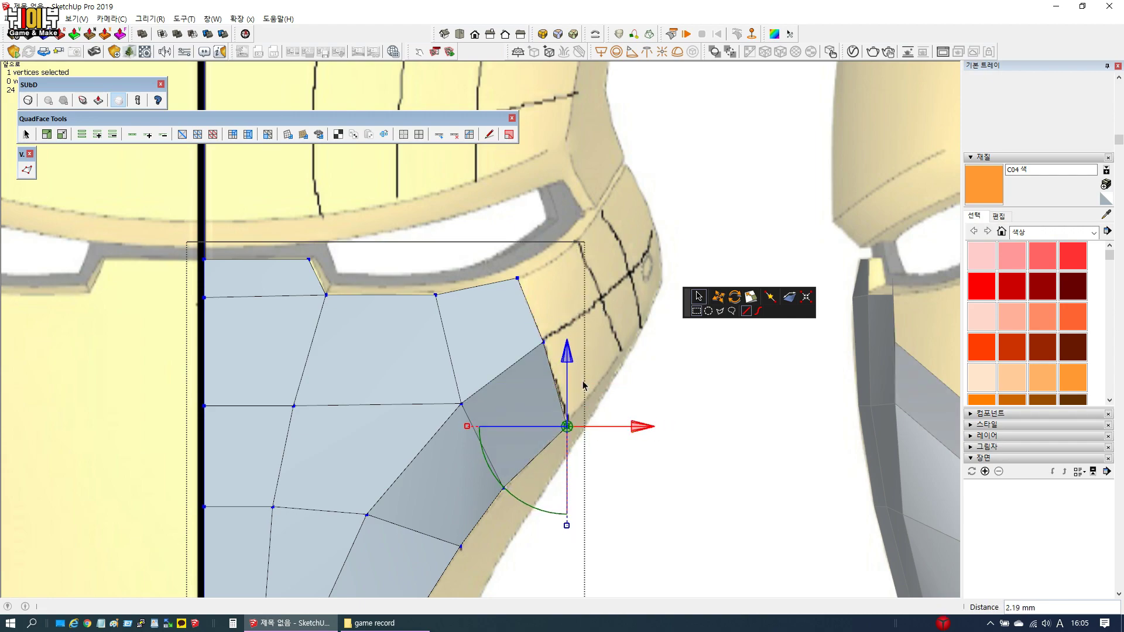
pyautogui.scroll(-5, 568, 352)
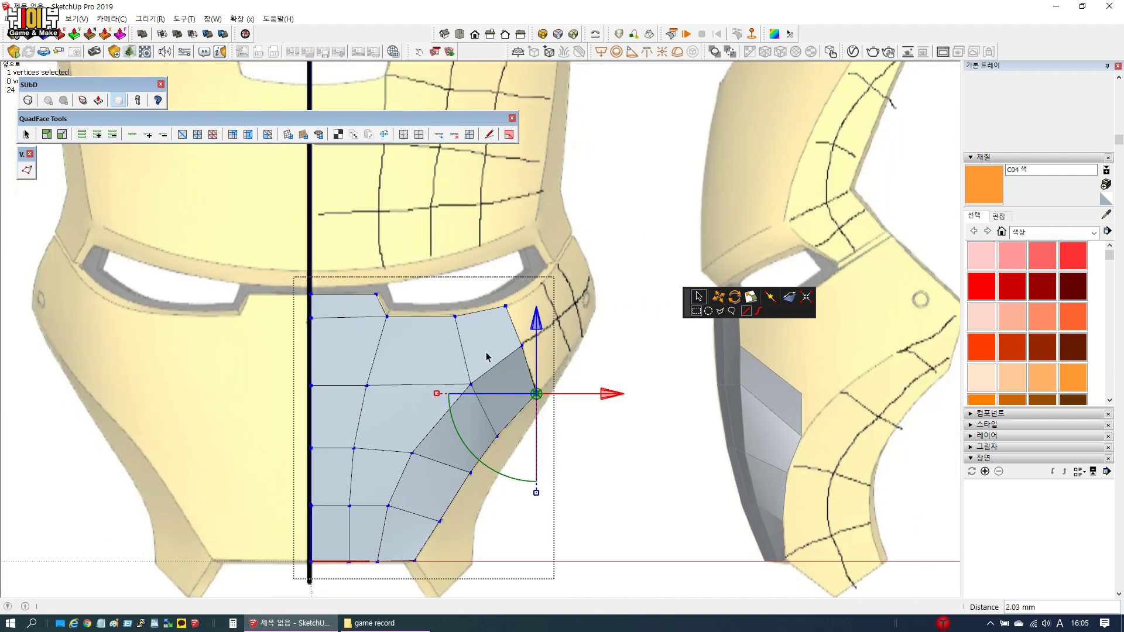
# In the side copy, select the new quads' outer edges and move their three vertices 17.20 mm back
pyautogui.press('space')
pyautogui.scroll(8, 624, 377)
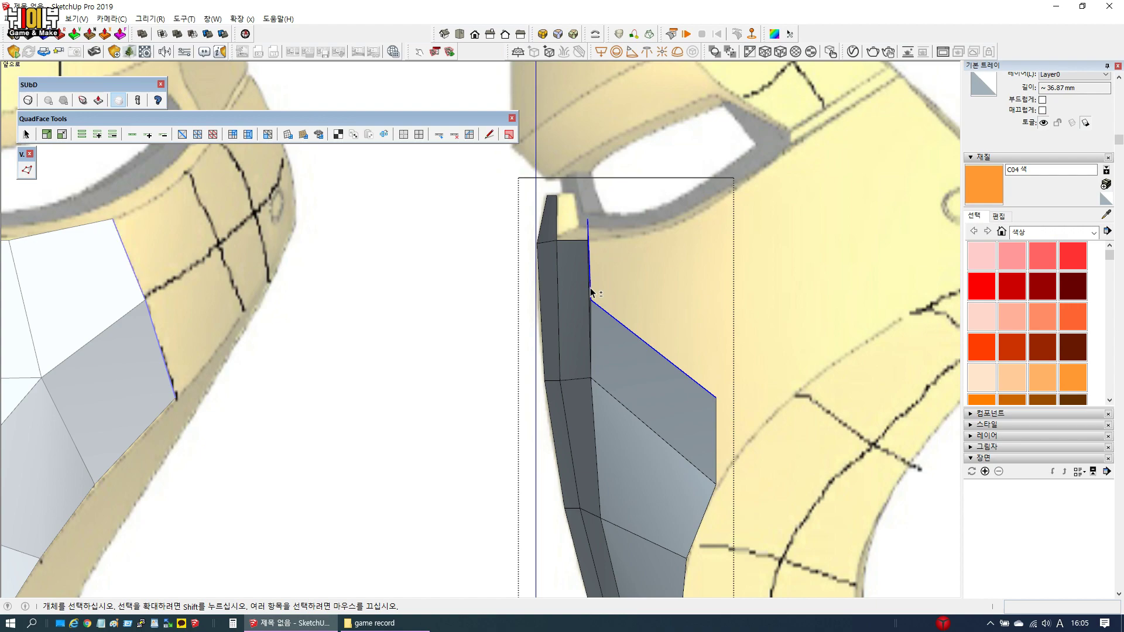
pyautogui.press('v')
pyautogui.scroll(-3, 714, 300)
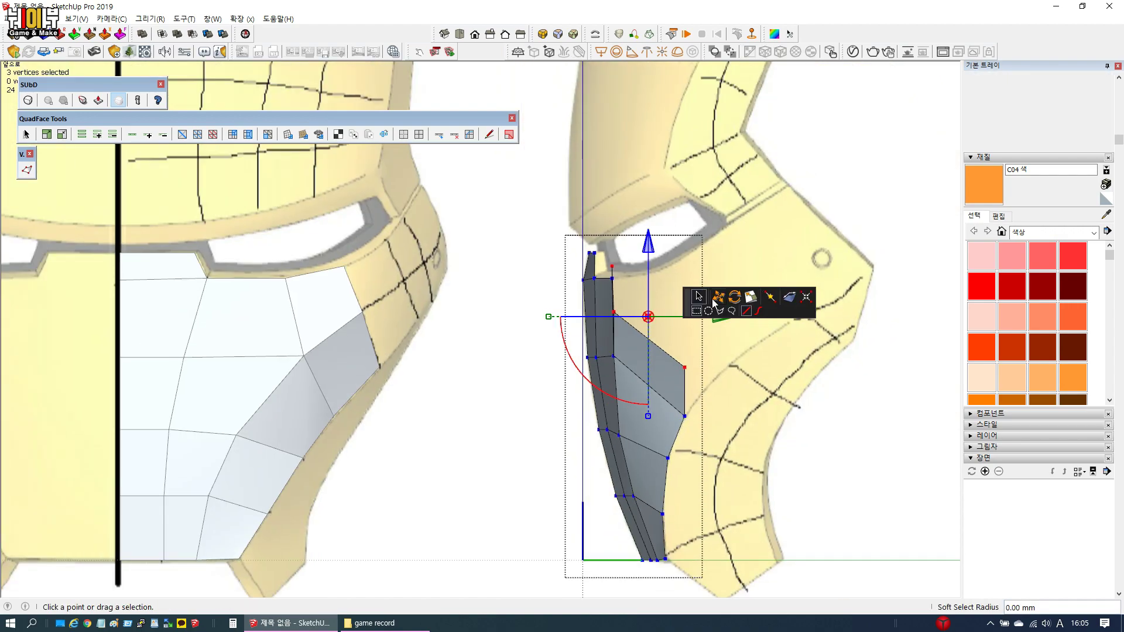
pyautogui.moveTo(688, 301); pyautogui.dragTo(829, 95)
pyautogui.scroll(3, 776, 294)
pyautogui.moveTo(661, 330); pyautogui.dragTo(721, 328)
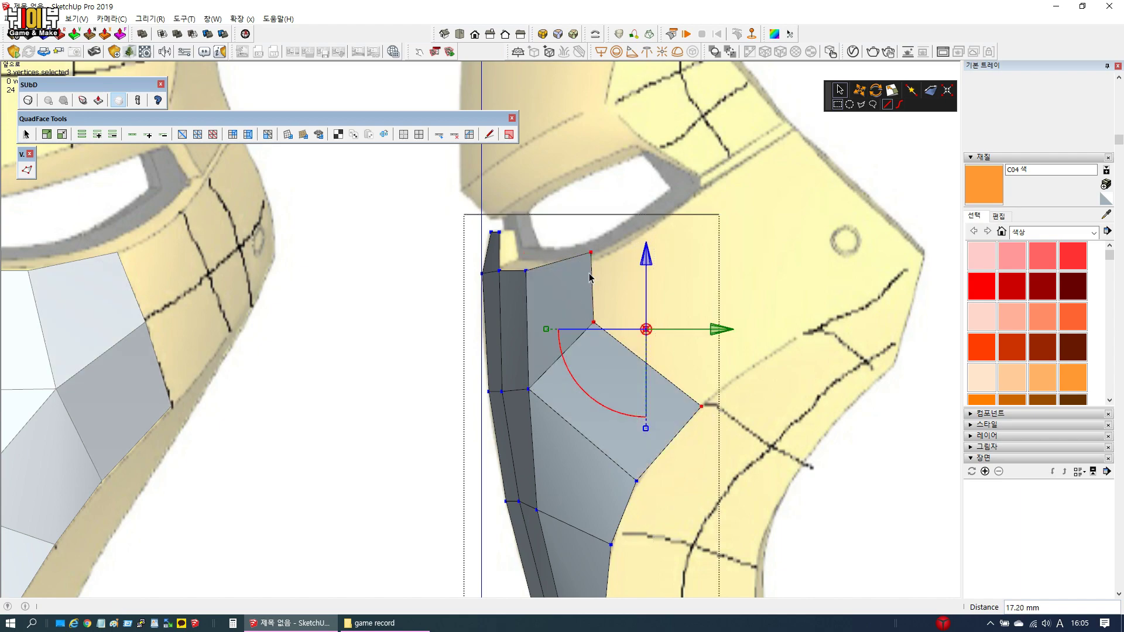
# Move the top and middle outer vertices individually further back to match the eye edge and cheek in the side reference
pyautogui.click(587, 250)
pyautogui.moveTo(669, 253); pyautogui.dragTo(673, 359)
pyautogui.click(593, 323)
pyautogui.moveTo(665, 322); pyautogui.dragTo(705, 327)
pyautogui.scroll(-2, 704, 325)
pyautogui.scroll(-2, 703, 323)
# In the front copy, extrude the two upper outer cheek edges sideways to add two more quads beside the eye's outer corner
pyautogui.press('space')
pyautogui.scroll(4, 440, 335)
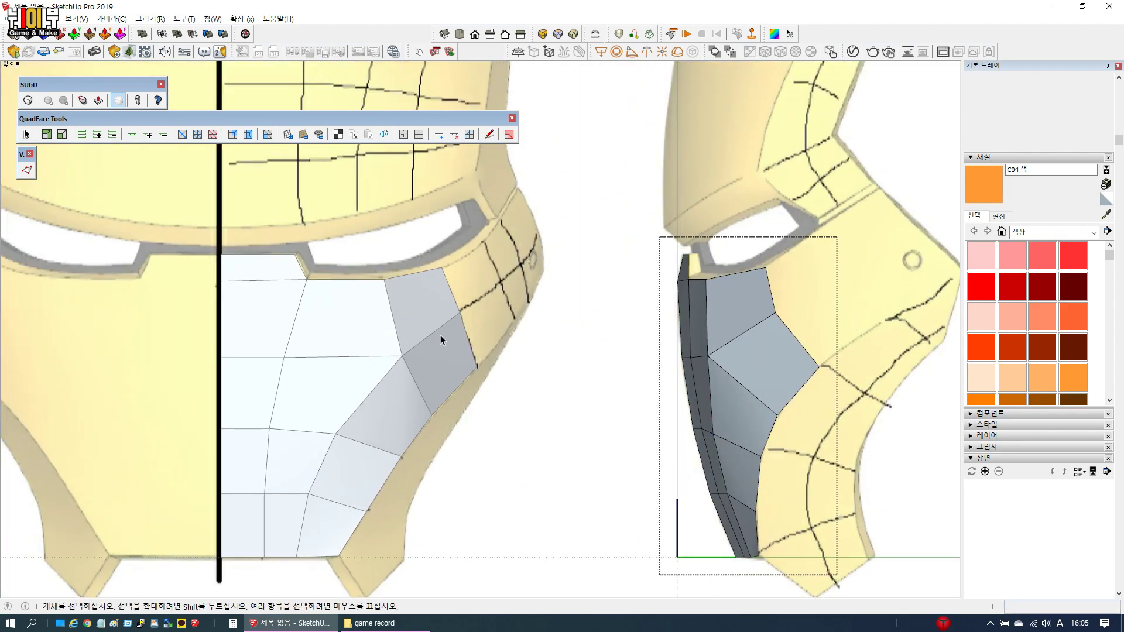
pyautogui.doubleClick(453, 283)
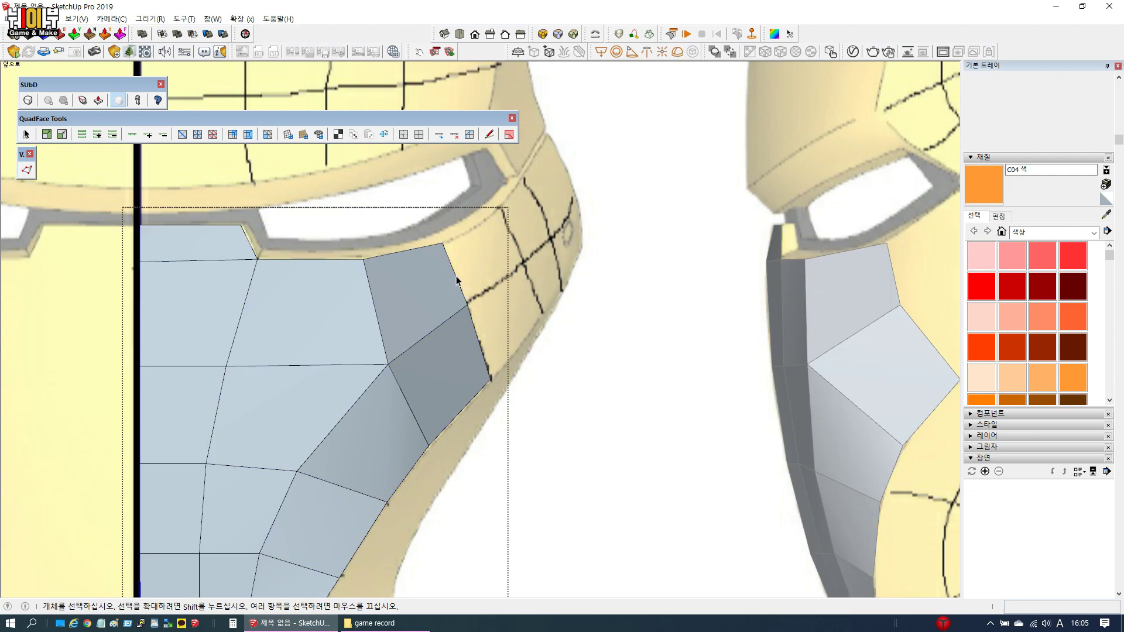
pyautogui.click(457, 281)
pyautogui.scroll(-2, 435, 346)
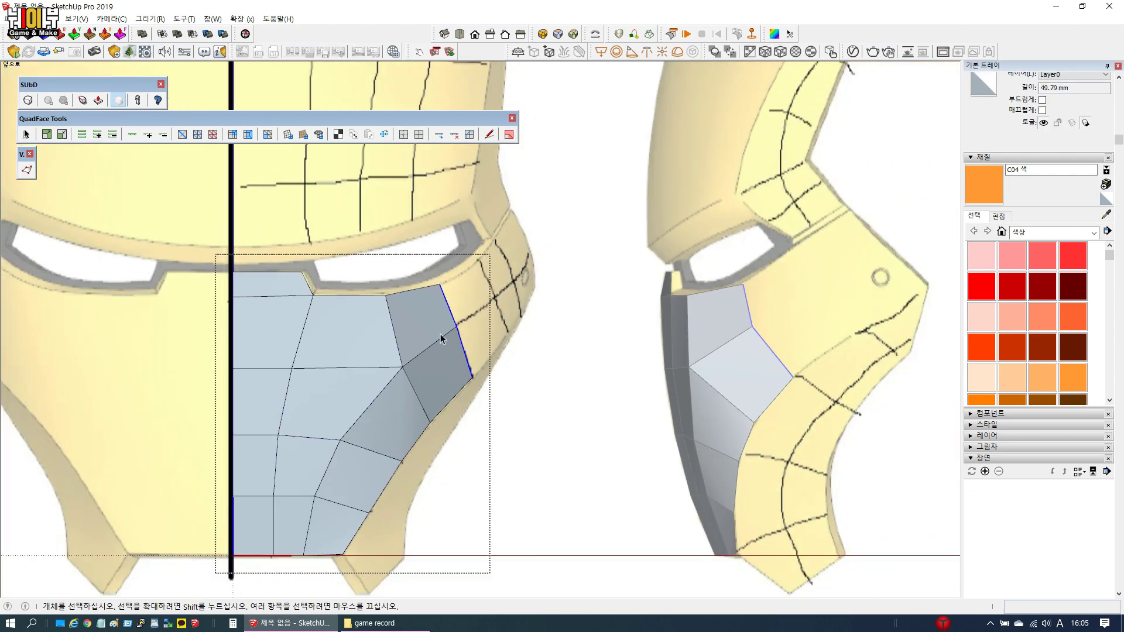
pyautogui.press('v')
pyautogui.scroll(2, 484, 310)
pyautogui.moveTo(516, 350); pyautogui.dragTo(578, 351)
# Raise the three new outer vertices, lift the lower two another 2.69 mm, and fit the lowest one to the cheek outline
pyautogui.moveTo(512, 285); pyautogui.dragTo(509, 249)
pyautogui.keyDown('shift'); pyautogui.click(483, 245); pyautogui.keyUp('shift')
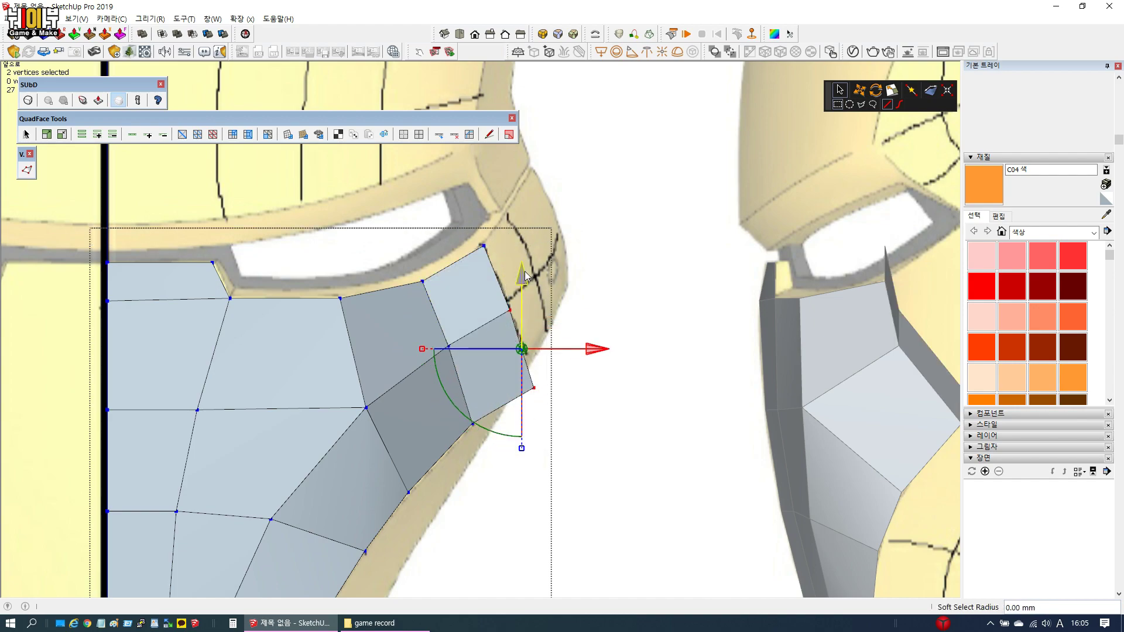
pyautogui.moveTo(522, 277); pyautogui.dragTo(522, 264)
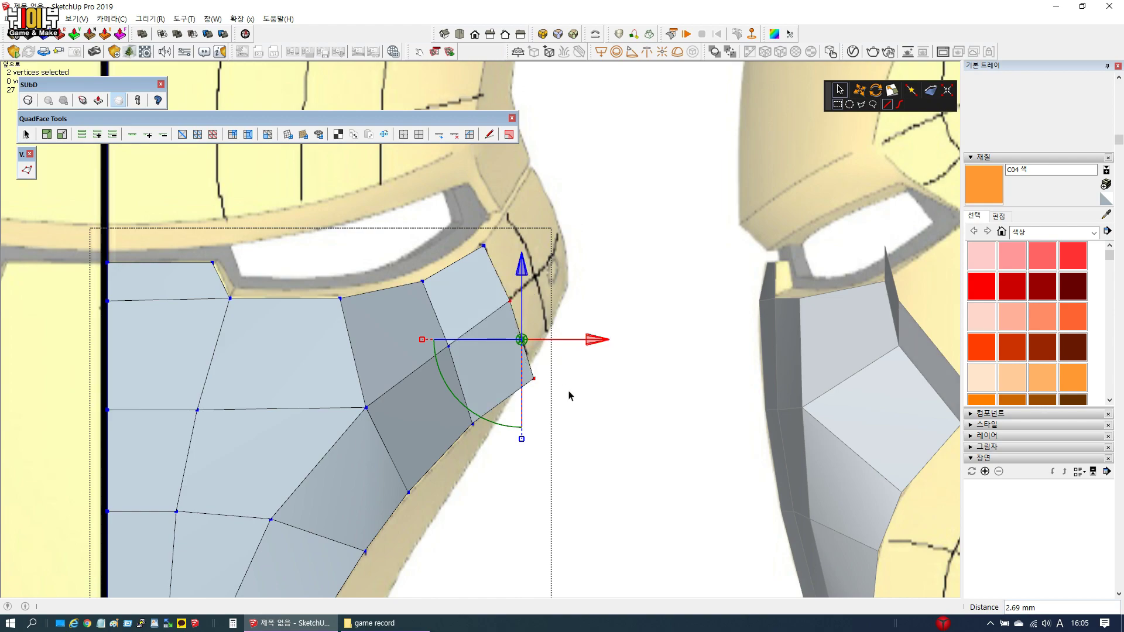
pyautogui.click(550, 396)
pyautogui.moveTo(608, 383); pyautogui.dragTo(542, 348)
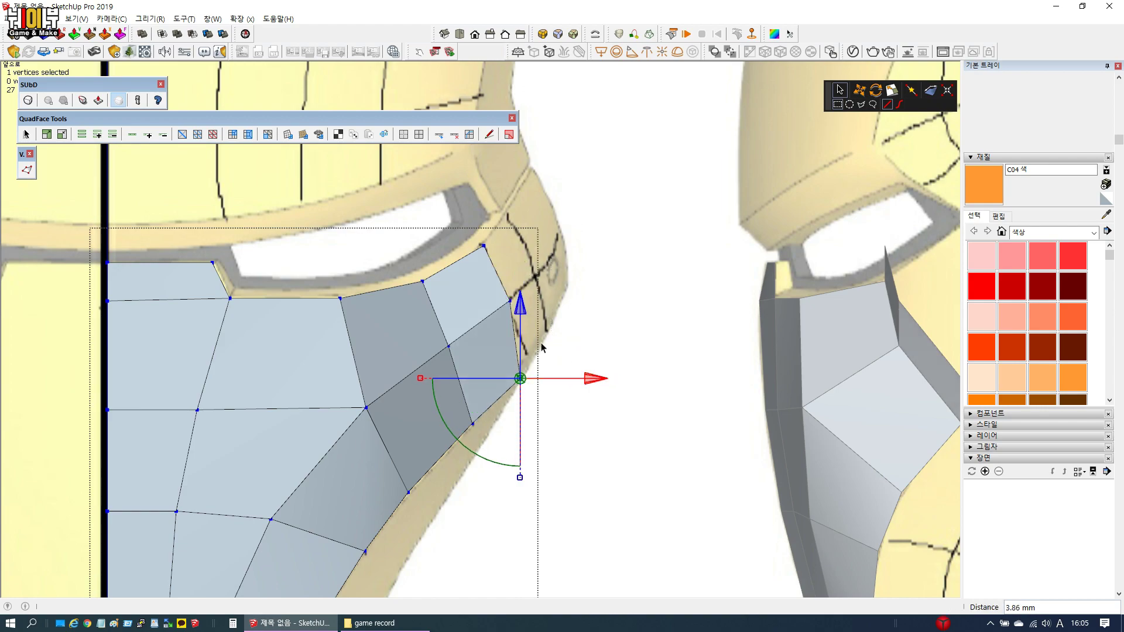
pyautogui.moveTo(521, 310); pyautogui.dragTo(521, 274)
pyautogui.moveTo(593, 359); pyautogui.dragTo(600, 357)
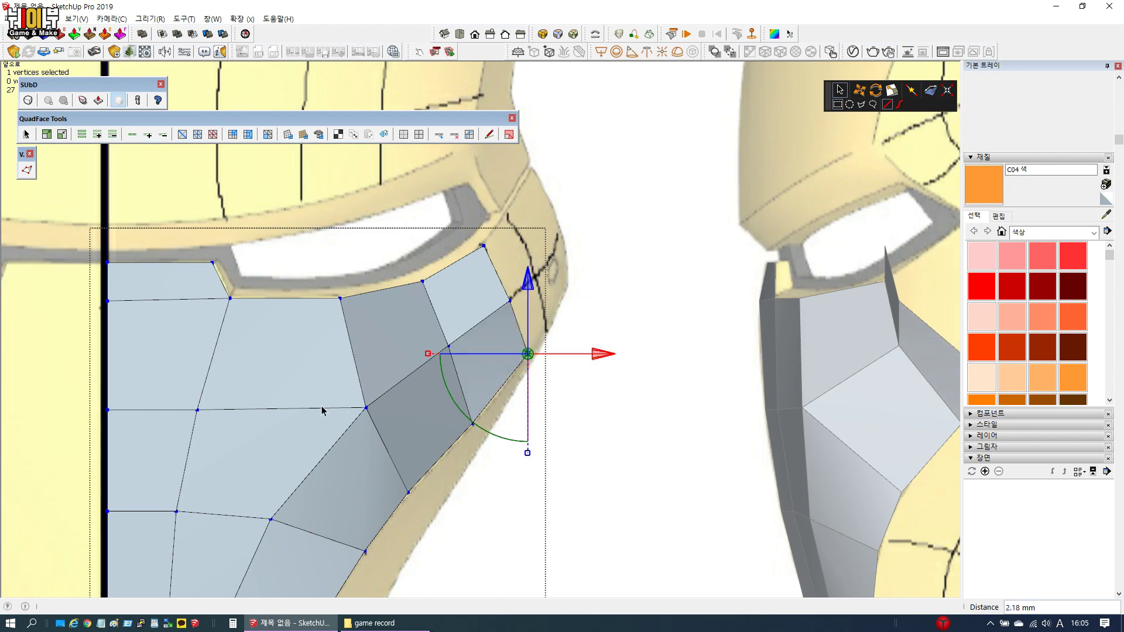
# In the side copy, move the three vertices of the new quads' outer edges back together along the green axis
pyautogui.scroll(-5, 293, 351)
pyautogui.scroll(4, 473, 393)
pyautogui.doubleClick(486, 369)
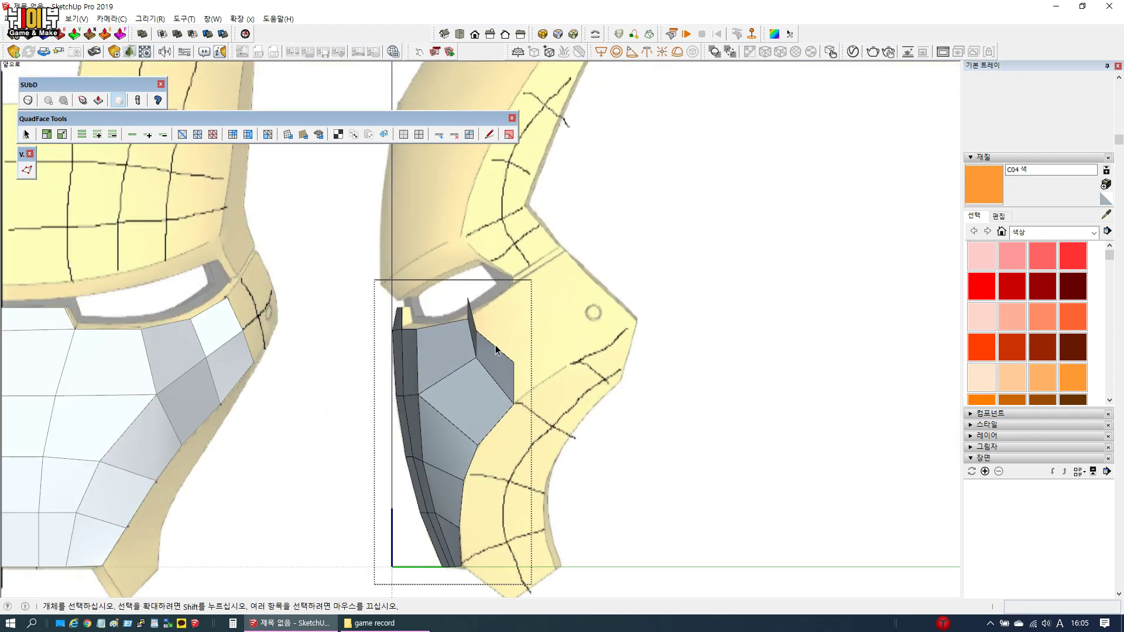
pyautogui.scroll(4, 486, 333)
pyautogui.press('v')
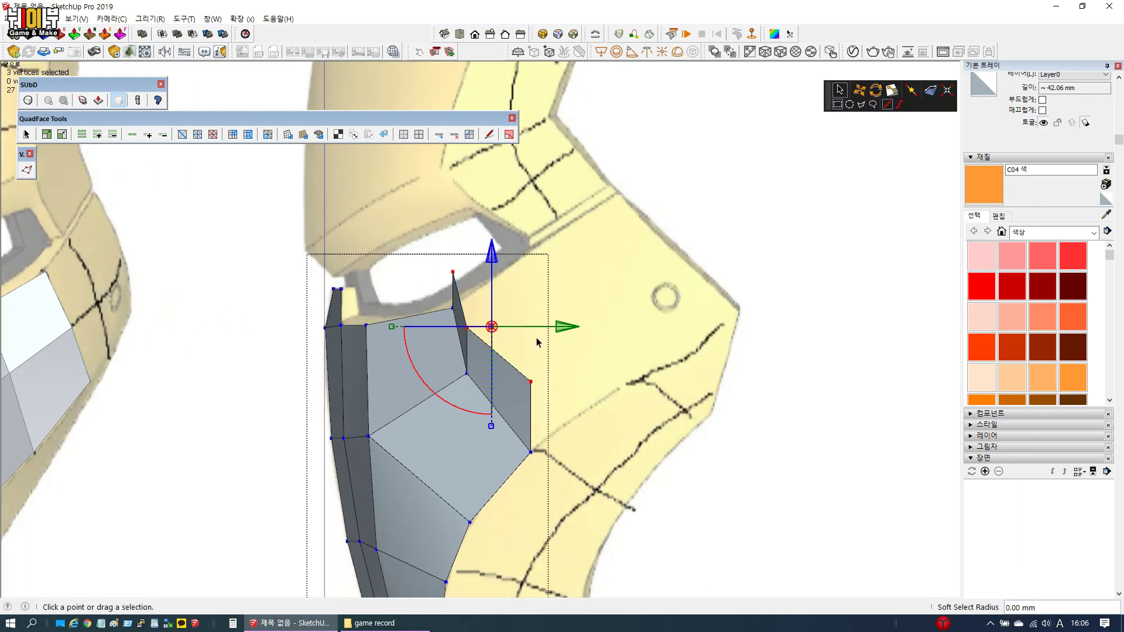
pyautogui.moveTo(558, 325); pyautogui.dragTo(662, 327)
# Move the top vertex of the new edge forward to the eye corner and the middle vertex forward 2.31 mm
pyautogui.click(554, 271)
pyautogui.moveTo(629, 270); pyautogui.dragTo(578, 273)
pyautogui.click(567, 327)
pyautogui.moveTo(638, 328); pyautogui.dragTo(627, 328)
pyautogui.scroll(-5, 570, 368)
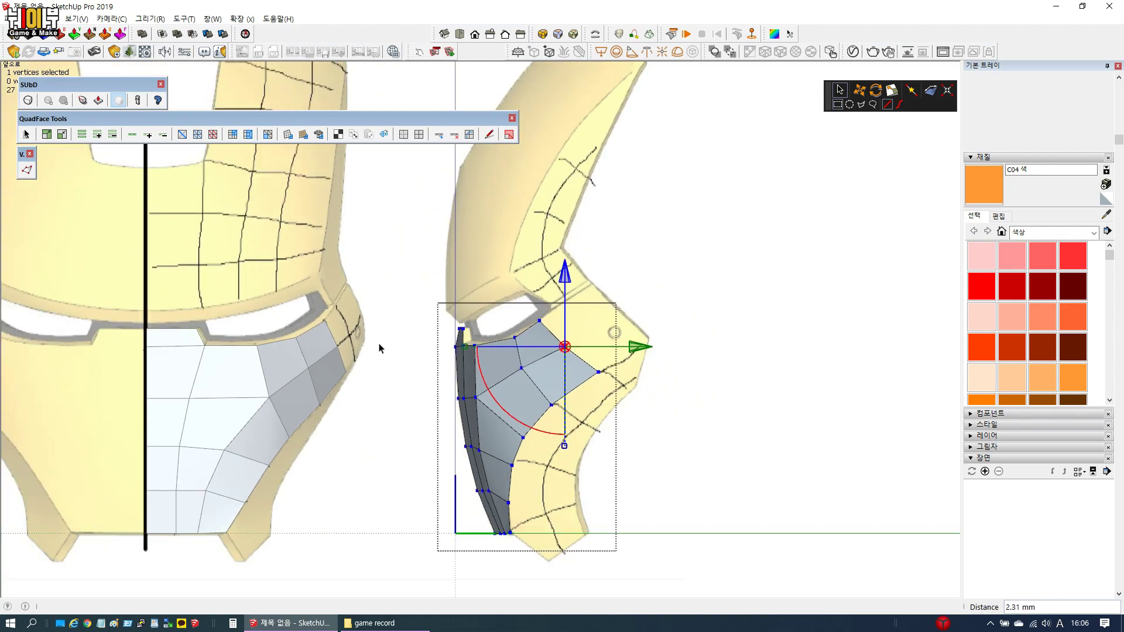
# In the front copy, extrude the outer edges again, raise the new vertices 10.05 mm and shift them 1.47 mm outward
pyautogui.press('space')
pyautogui.scroll(6, 289, 357)
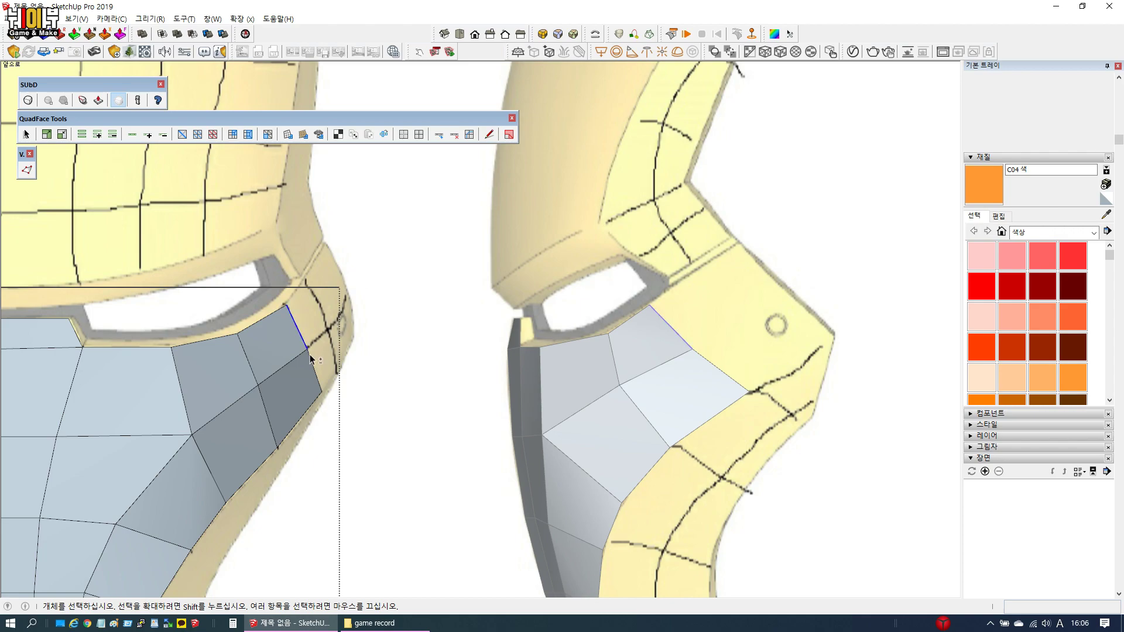
pyautogui.press('v')
pyautogui.keyDown('ctrl'); pyautogui.moveTo(373, 350); pyautogui.dragTo(387, 350); pyautogui.keyUp('ctrl')
pyautogui.moveTo(318, 274); pyautogui.dragTo(337, 279)
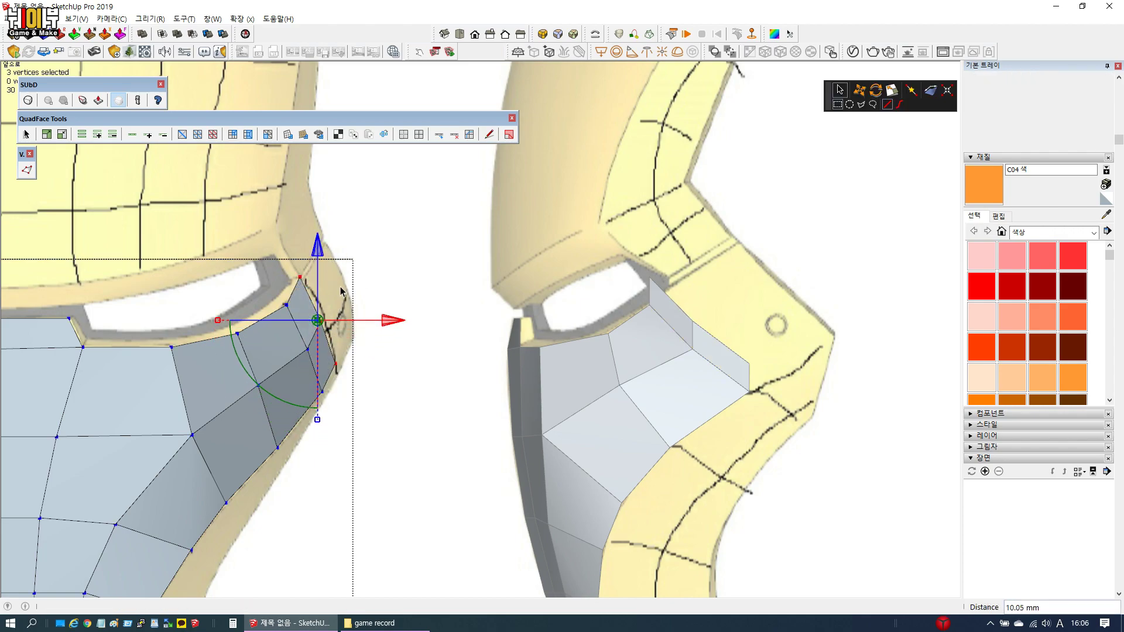
pyautogui.scroll(3, 287, 287)
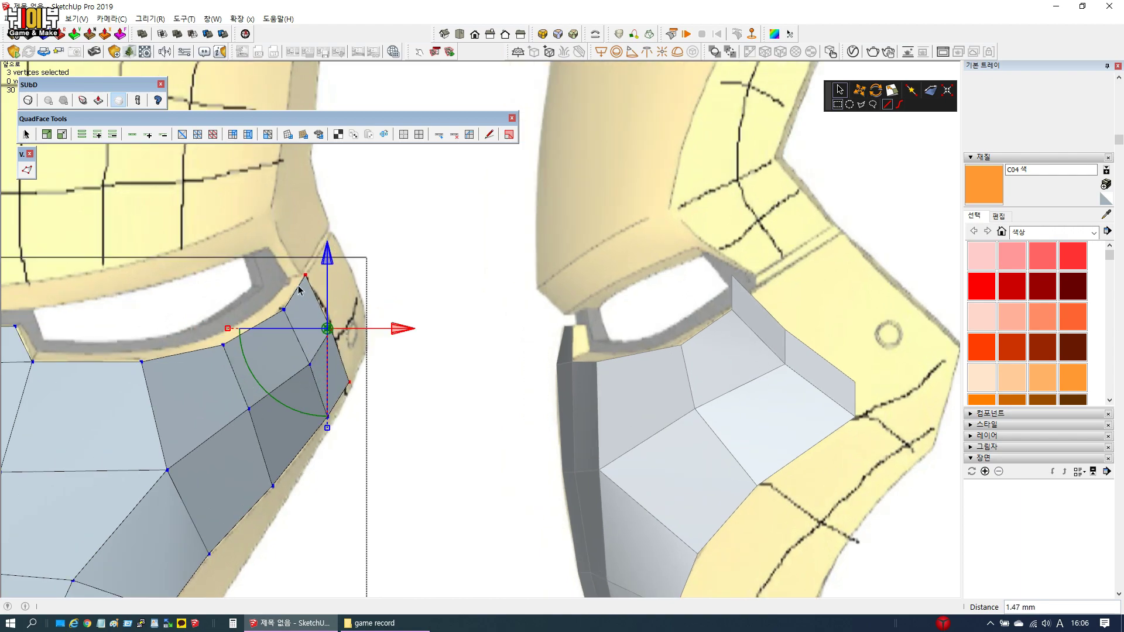
pyautogui.click(248, 359)
# In the side copy, move the three new outer vertices back, and bring the top one 4.86 mm forward to the reference
pyautogui.scroll(-6, 291, 400)
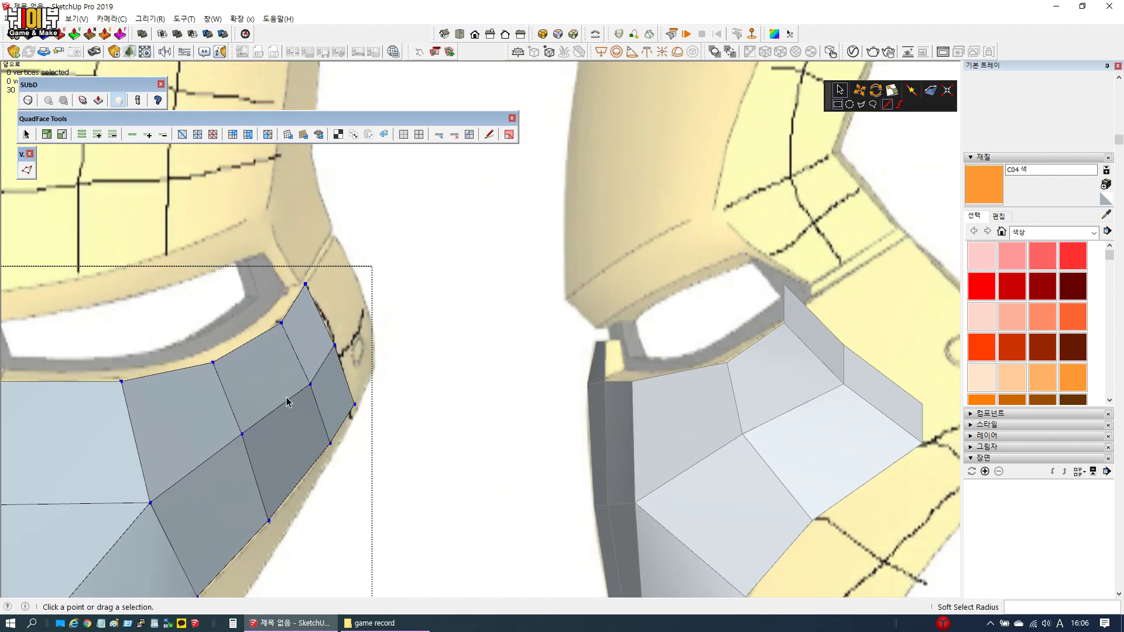
pyautogui.scroll(3, 438, 414)
pyautogui.press('space')
pyautogui.doubleClick(502, 399)
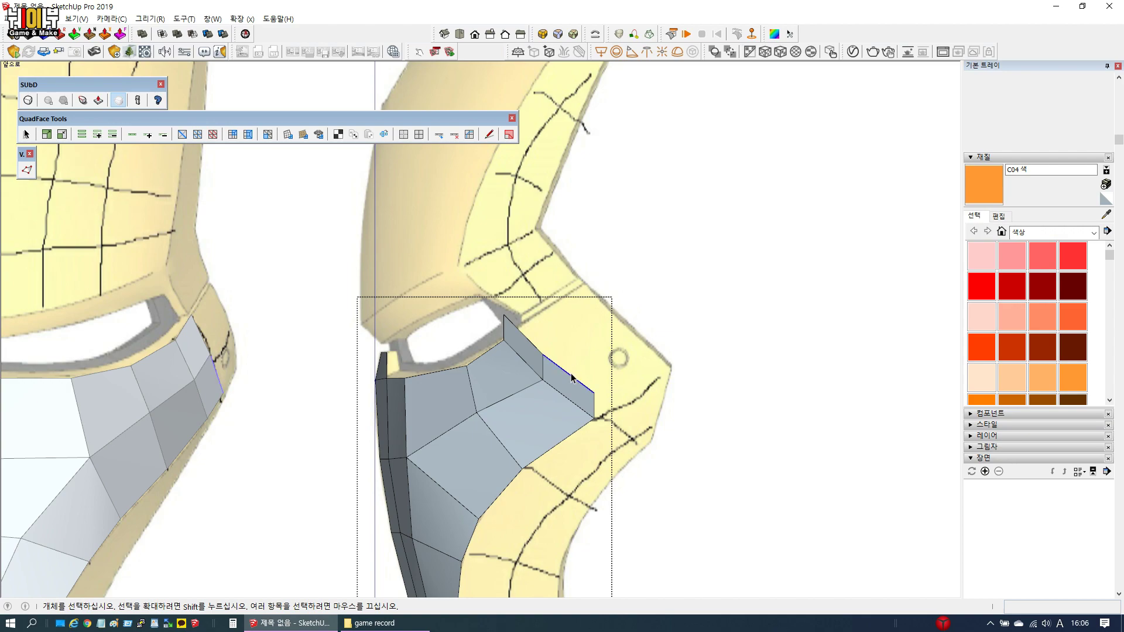
pyautogui.press('v')
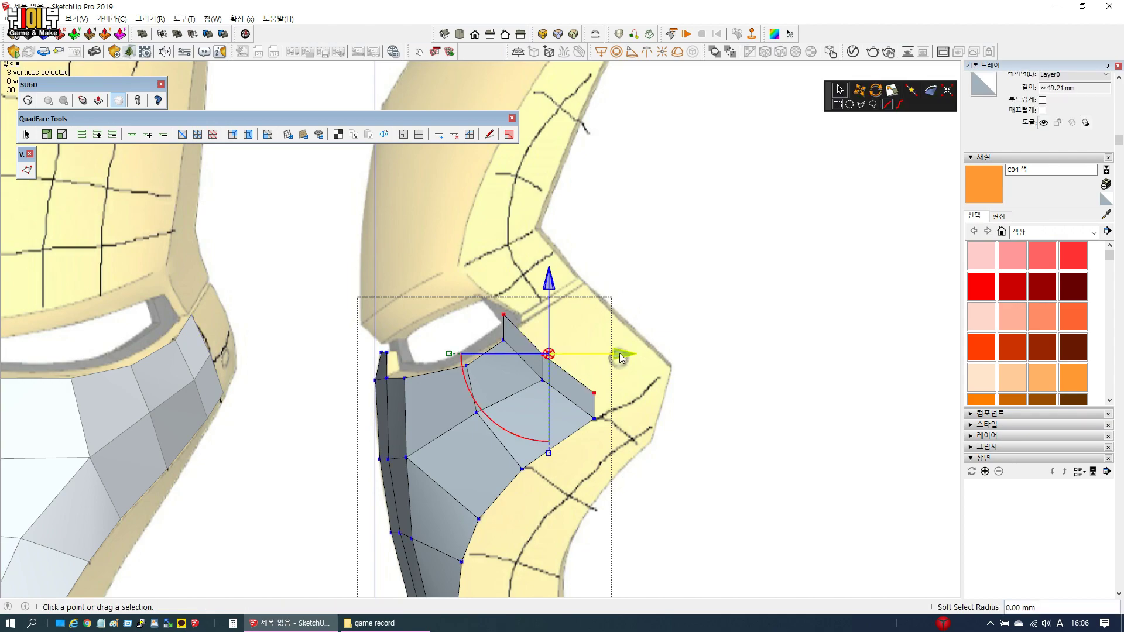
pyautogui.moveTo(664, 358); pyautogui.dragTo(670, 355)
pyautogui.click(551, 315)
pyautogui.moveTo(626, 320); pyautogui.dragTo(614, 323)
pyautogui.scroll(-3, 634, 374)
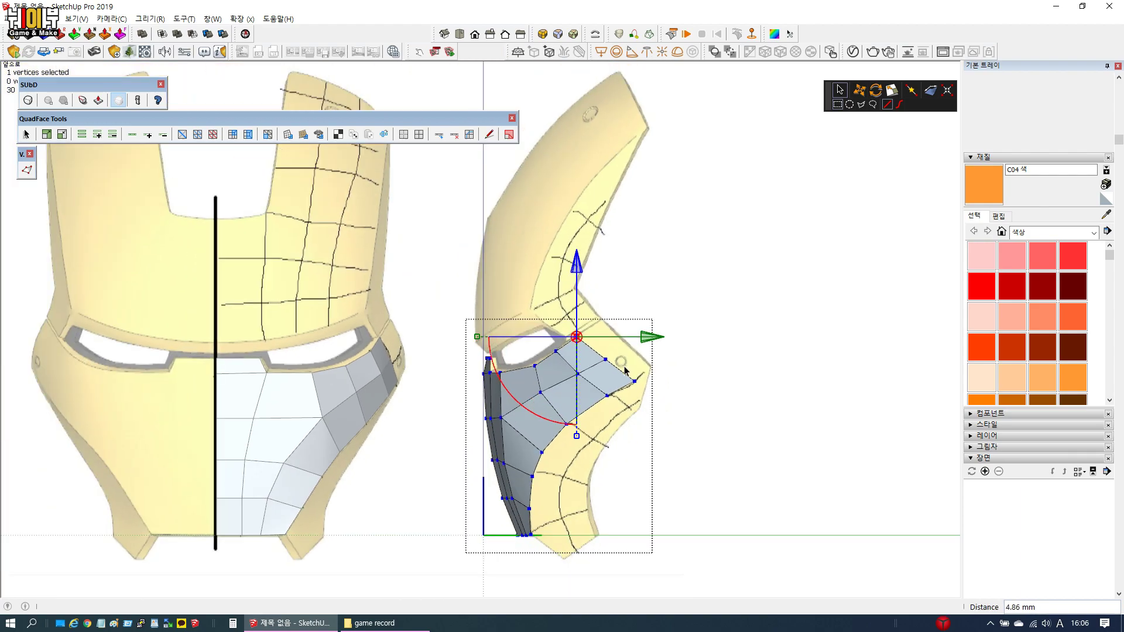
# In the front copy, extrude the outer edges into a last pair of quads, raise them, and fit the vertices to the mask's outline
pyautogui.press('space')
pyautogui.scroll(6, 396, 370)
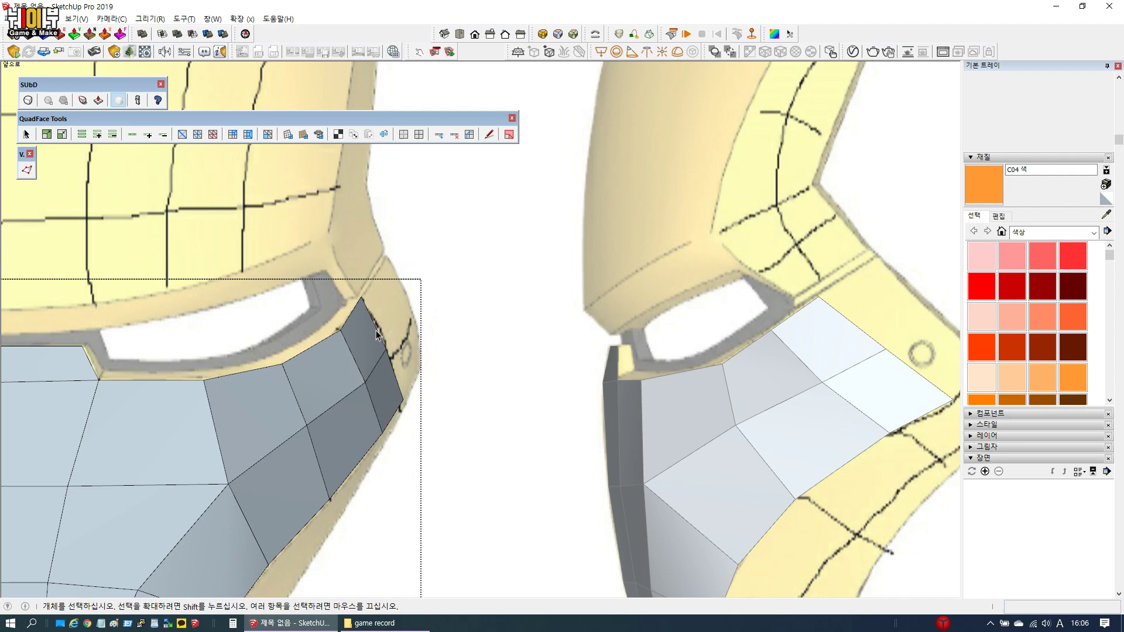
pyautogui.keyDown('shift'); pyautogui.click(395, 373); pyautogui.keyUp('shift')
pyautogui.press('v')
pyautogui.moveTo(454, 349); pyautogui.dragTo(476, 353)
pyautogui.moveTo(404, 277); pyautogui.dragTo(405, 236)
pyautogui.moveTo(485, 310); pyautogui.dragTo(489, 309)
pyautogui.click(428, 360)
pyautogui.moveTo(499, 361); pyautogui.dragTo(490, 361)
pyautogui.keyDown('shift'); pyautogui.moveTo(843, 351); pyautogui.dragTo(514, 341, button='middle'); pyautogui.keyUp('shift')
# In the side copy, move the lowest new vertex 10.05 mm back, the top one 17.19 mm back, and the middle one in line
pyautogui.press('space')
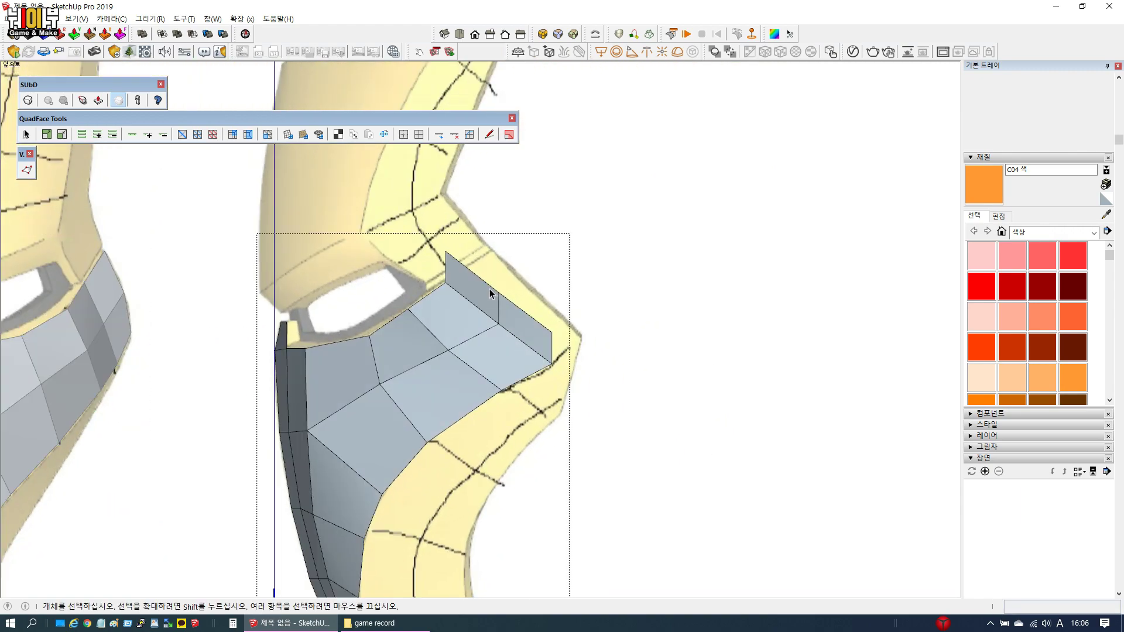
pyautogui.press('v')
pyautogui.click(551, 332)
pyautogui.moveTo(613, 336); pyautogui.dragTo(651, 342)
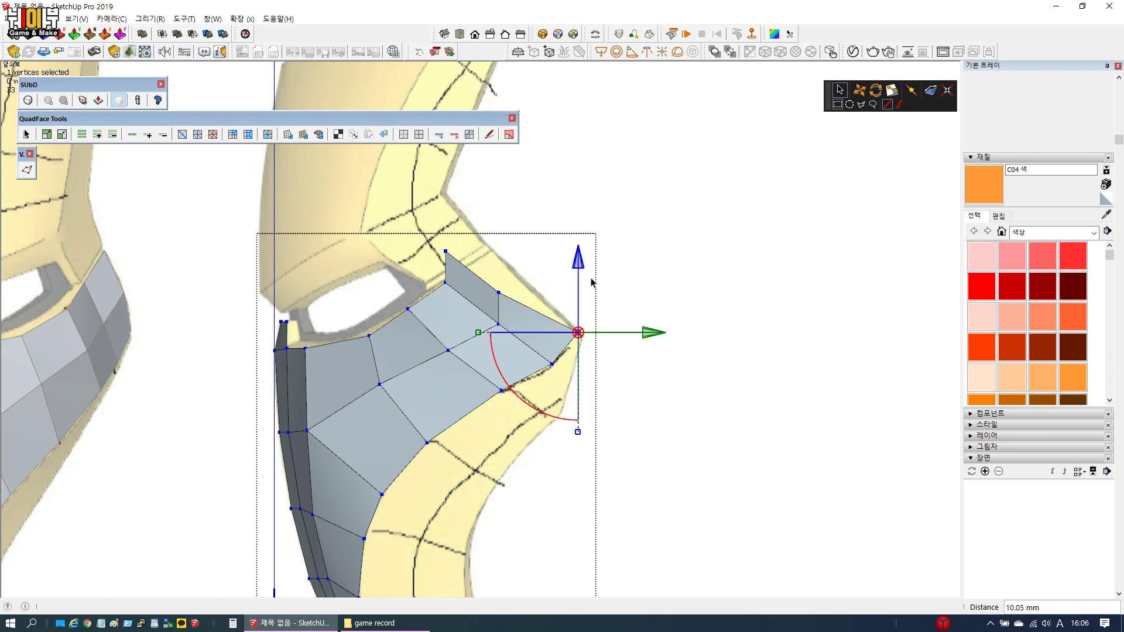
pyautogui.click(444, 250)
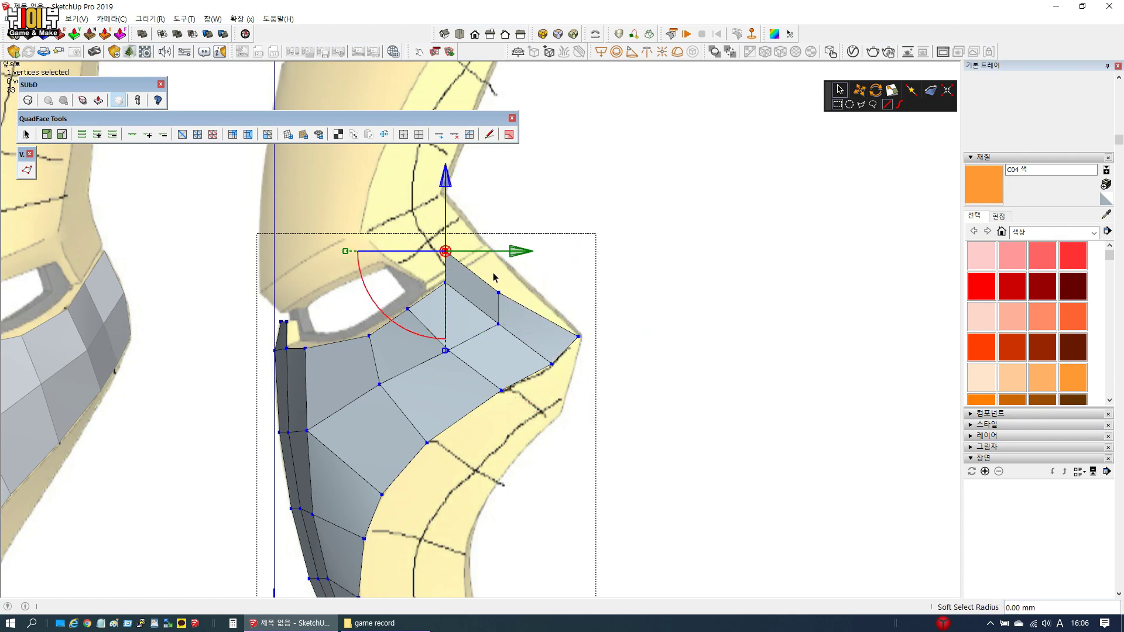
pyautogui.moveTo(525, 251); pyautogui.dragTo(571, 252)
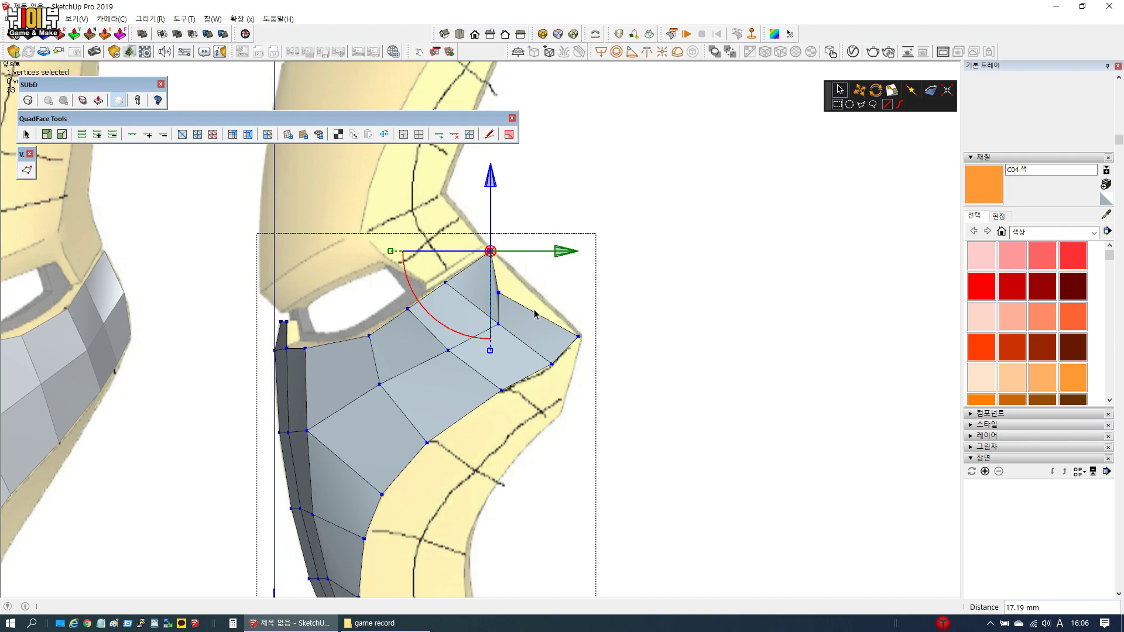
pyautogui.moveTo(486, 284); pyautogui.dragTo(486, 284)
pyautogui.moveTo(568, 293); pyautogui.dragTo(600, 294)
pyautogui.scroll(-6, 602, 297)
# Examine the extended cheek mesh of both copies from several 3D angles
pyautogui.press('space')
pyautogui.moveTo(645, 369); pyautogui.dragTo(371, 443, button='middle')
pyautogui.moveTo(565, 310); pyautogui.dragTo(521, 384, button='middle')
pyautogui.scroll(5, 388, 274)
pyautogui.moveTo(380, 278); pyautogui.dragTo(252, 428, button='middle')
pyautogui.moveTo(434, 268); pyautogui.dragTo(356, 204, button='middle')
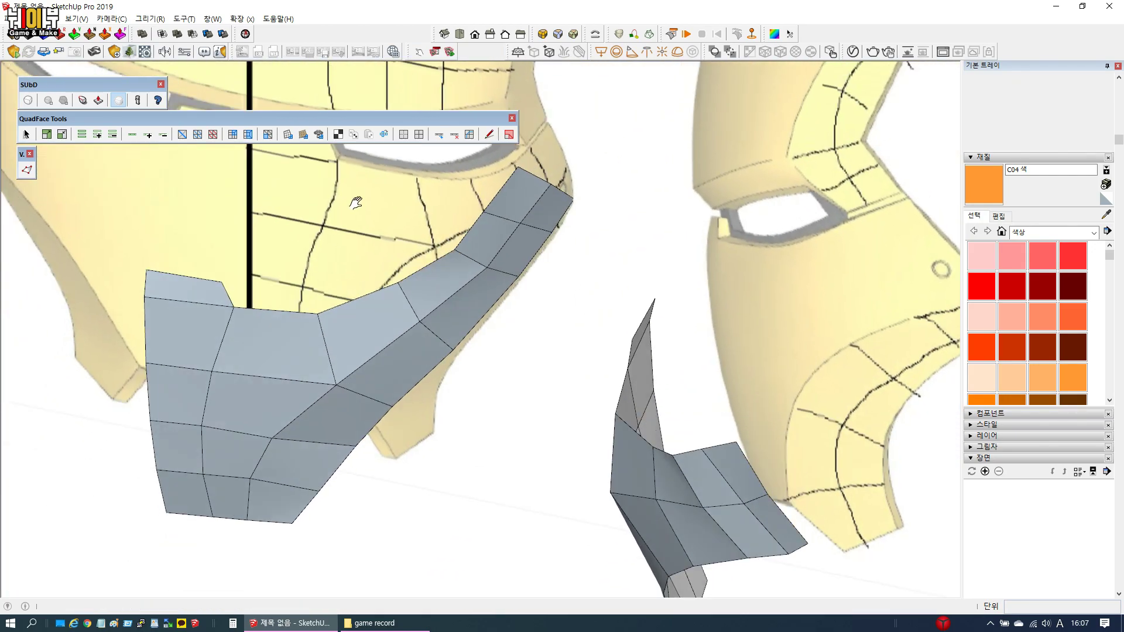
pyautogui.scroll(-3, 356, 203)
pyautogui.moveTo(527, 345); pyautogui.dragTo(498, 447, button='middle')
# In the side copy, flip the dividing edge of the triangulated cheek quad and move its upper-edge vertex 2.10 mm along the green axis
pyautogui.doubleClick(597, 428)
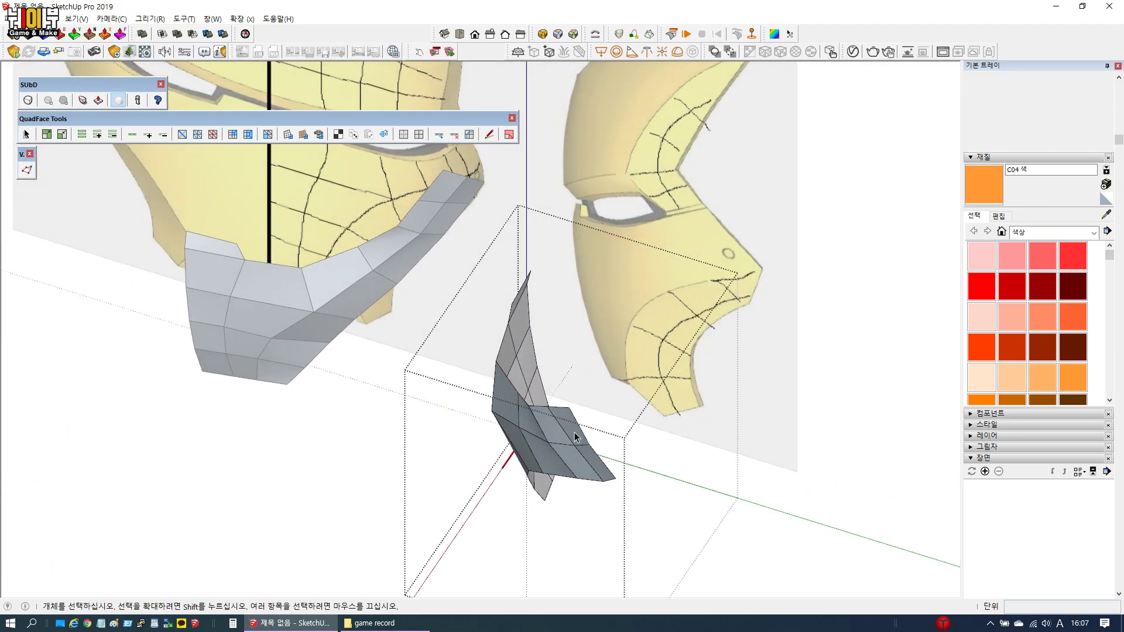
pyautogui.scroll(5, 525, 441)
pyautogui.press('v')
pyautogui.click(513, 416)
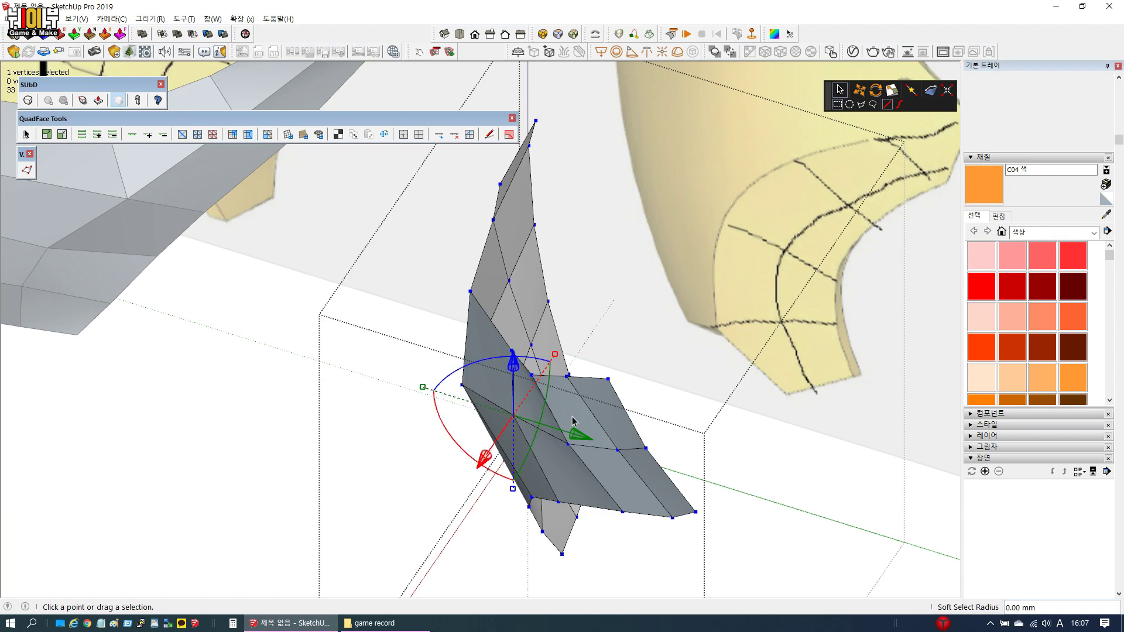
pyautogui.moveTo(577, 436); pyautogui.dragTo(783, 497, button='middle')
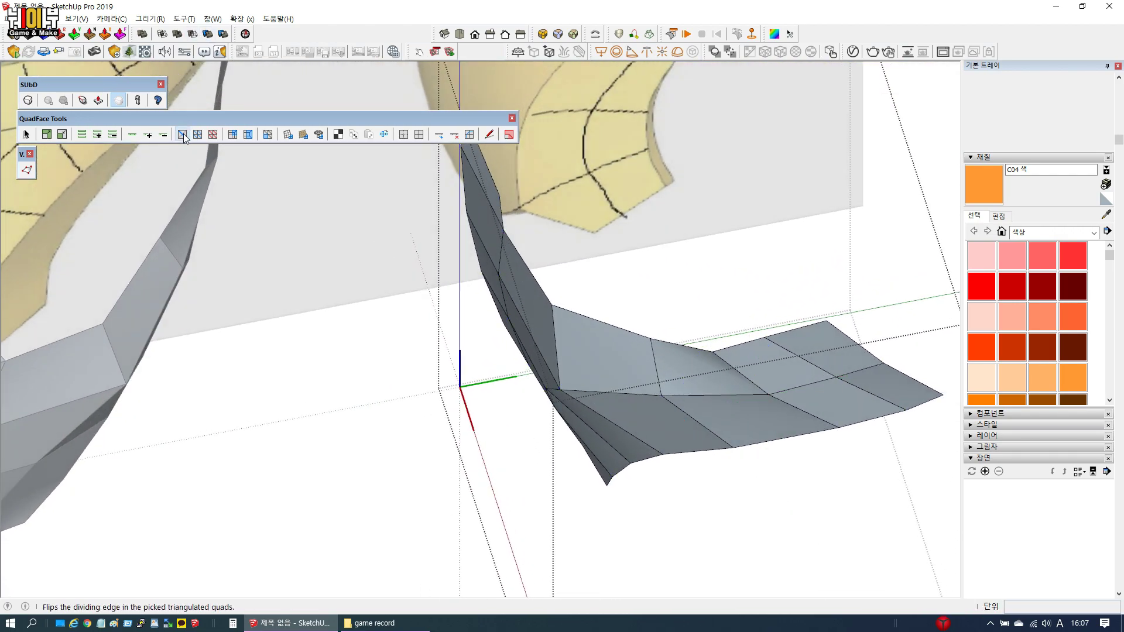
pyautogui.moveTo(672, 433); pyautogui.dragTo(451, 396, button='middle')
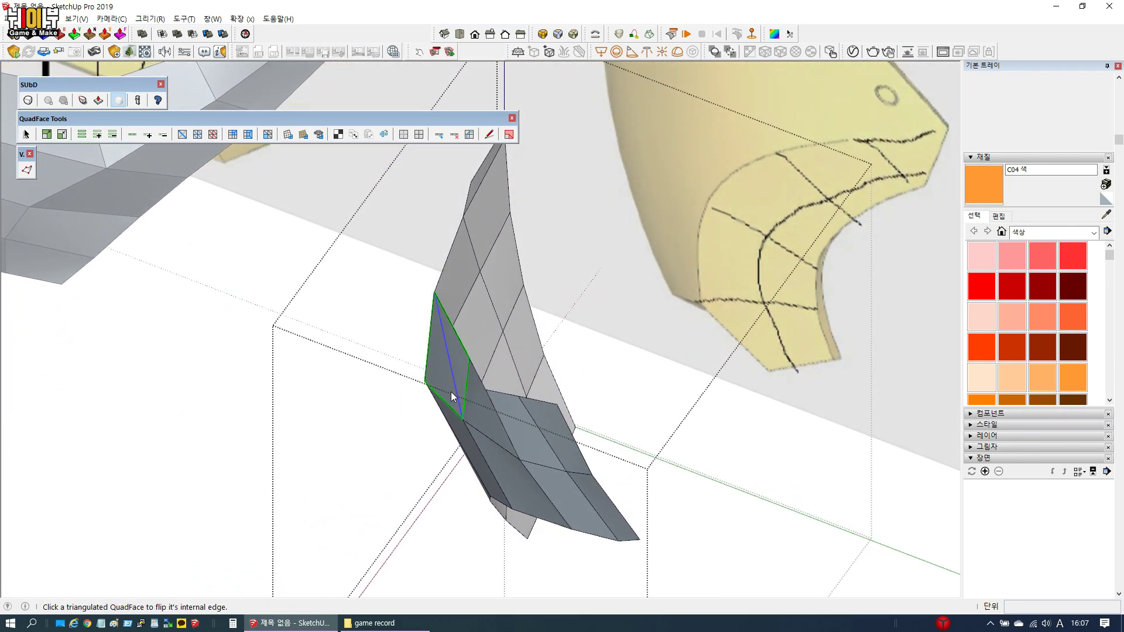
pyautogui.click(470, 359)
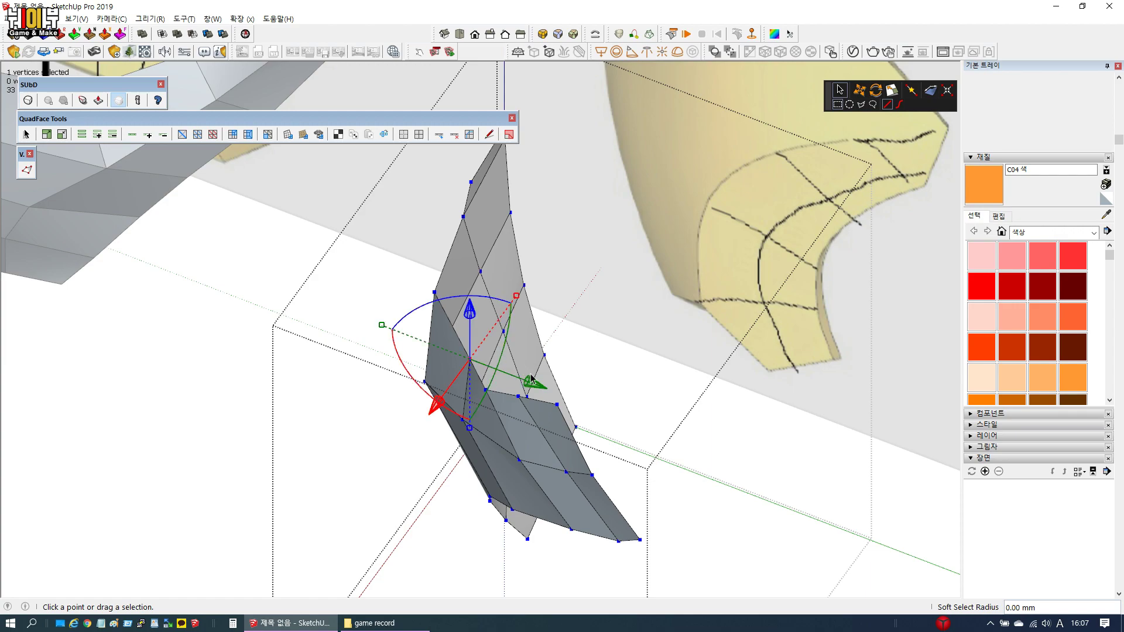
pyautogui.moveTo(523, 384); pyautogui.dragTo(491, 381, button='middle')
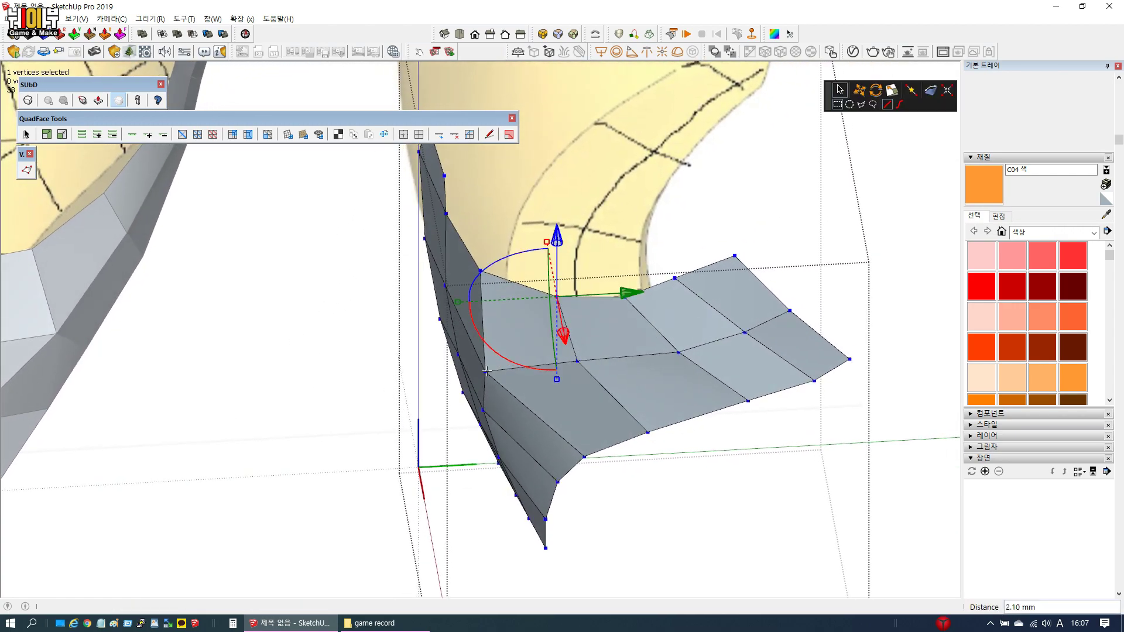
# Check the dividing edges of the triangulated quads around the cheek crease and move the crease vertex 0.70 mm forward
pyautogui.click(486, 372)
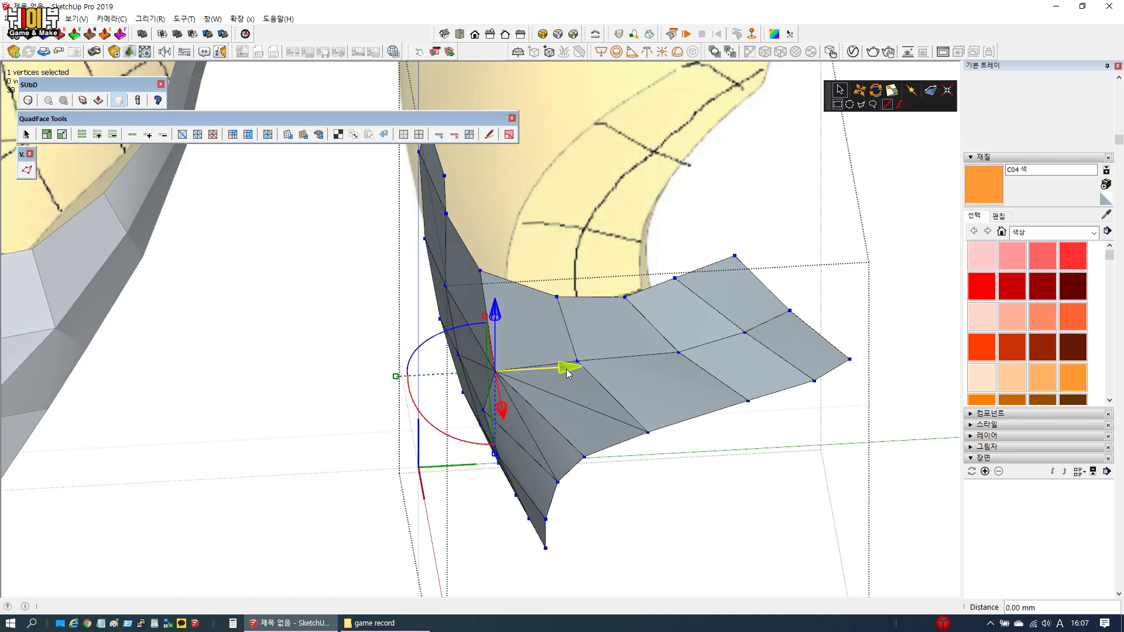
pyautogui.moveTo(566, 370); pyautogui.dragTo(304, 326, button='middle')
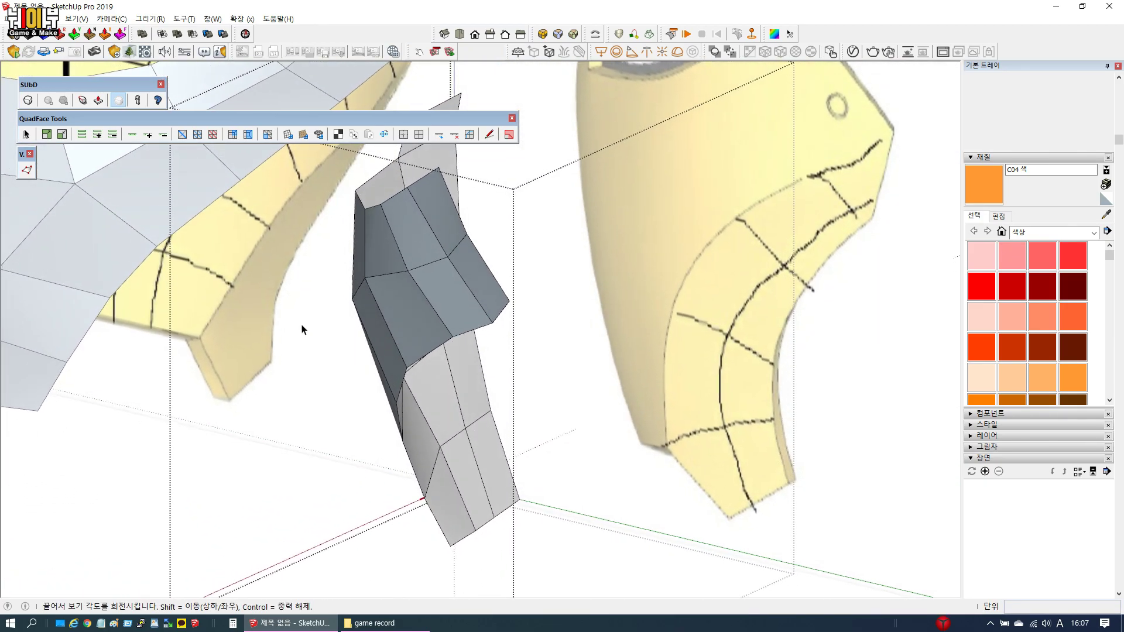
pyautogui.click(186, 136)
pyautogui.moveTo(413, 322); pyautogui.dragTo(389, 346, button='middle')
pyautogui.press('v')
pyautogui.click(480, 292)
pyautogui.moveTo(545, 310); pyautogui.dragTo(537, 308)
pyautogui.moveTo(533, 310); pyautogui.dragTo(490, 404, button='middle')
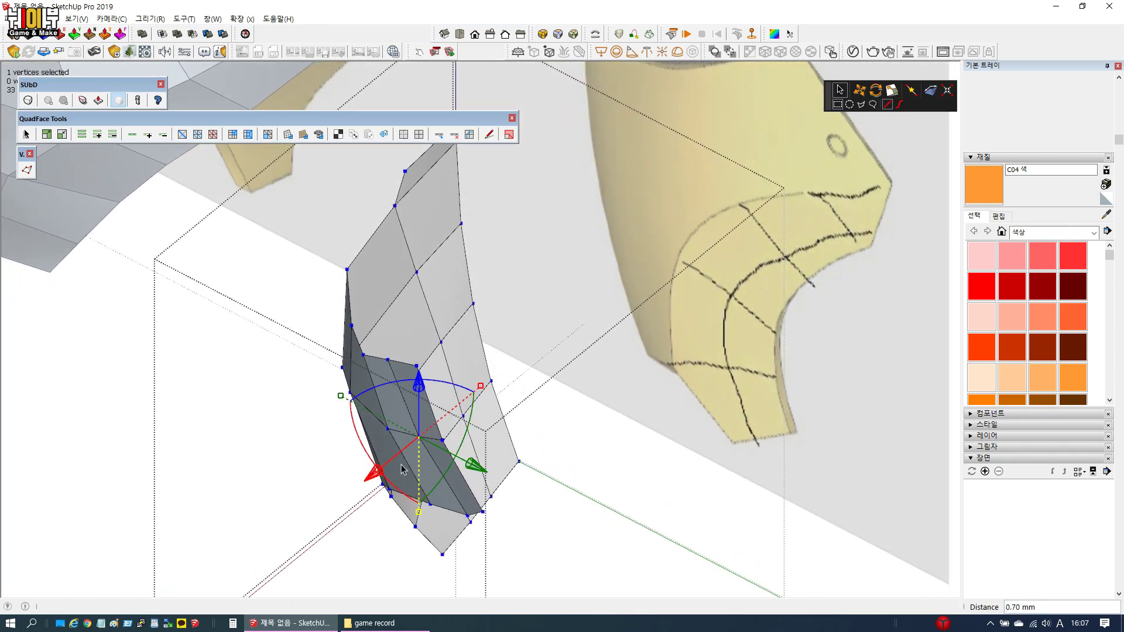
# Move both vertices of the edge running down from the cheek crease slightly back along the green axis
pyautogui.moveTo(373, 477); pyautogui.dragTo(444, 331, button='middle')
pyautogui.scroll(3, 521, 313)
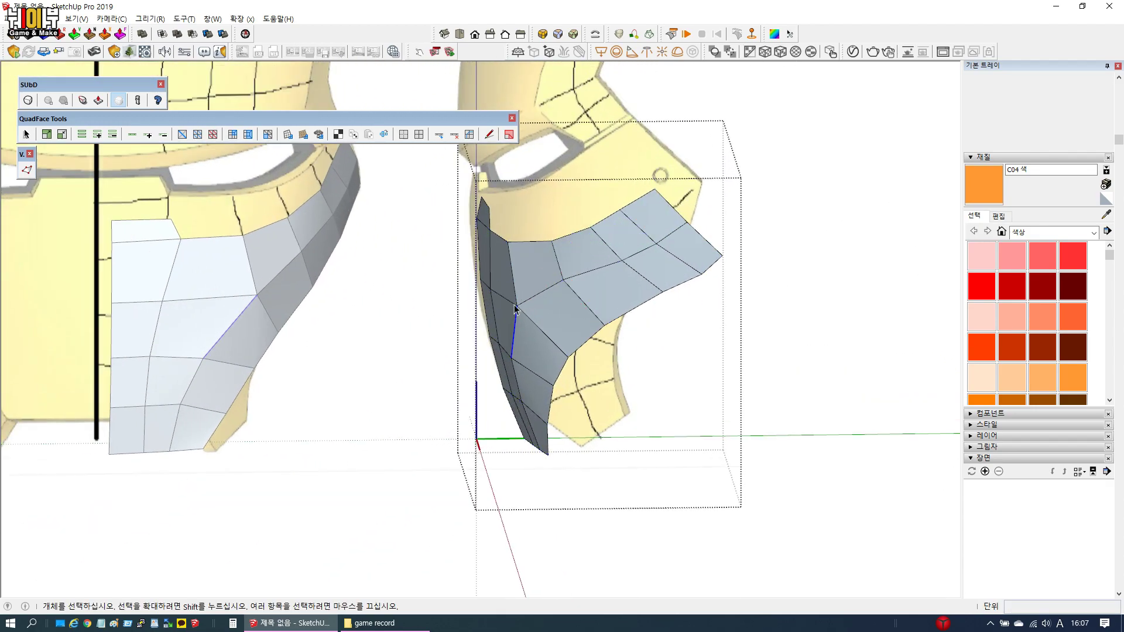
pyautogui.press('v')
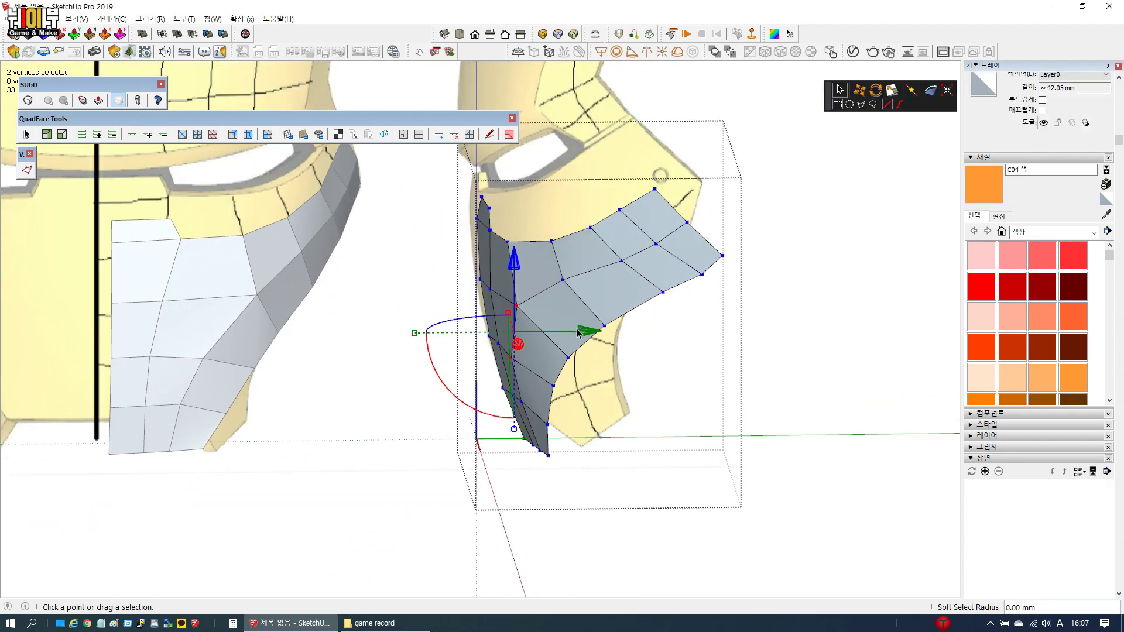
pyautogui.moveTo(576, 332); pyautogui.dragTo(584, 333)
pyautogui.click(538, 319)
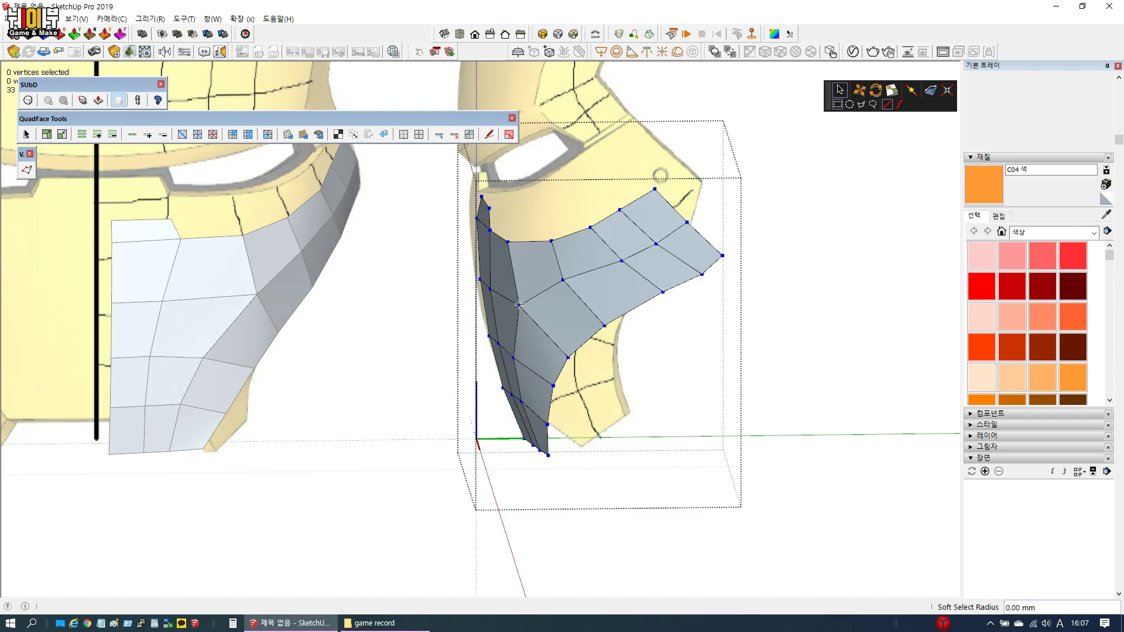
# Shift the cheek crease vertex another 2.65 mm and finish editing the side copy
pyautogui.moveTo(596, 306); pyautogui.dragTo(315, 267, button='middle')
pyautogui.scroll(3, 480, 287)
pyautogui.moveTo(480, 287); pyautogui.dragTo(435, 249, button='middle')
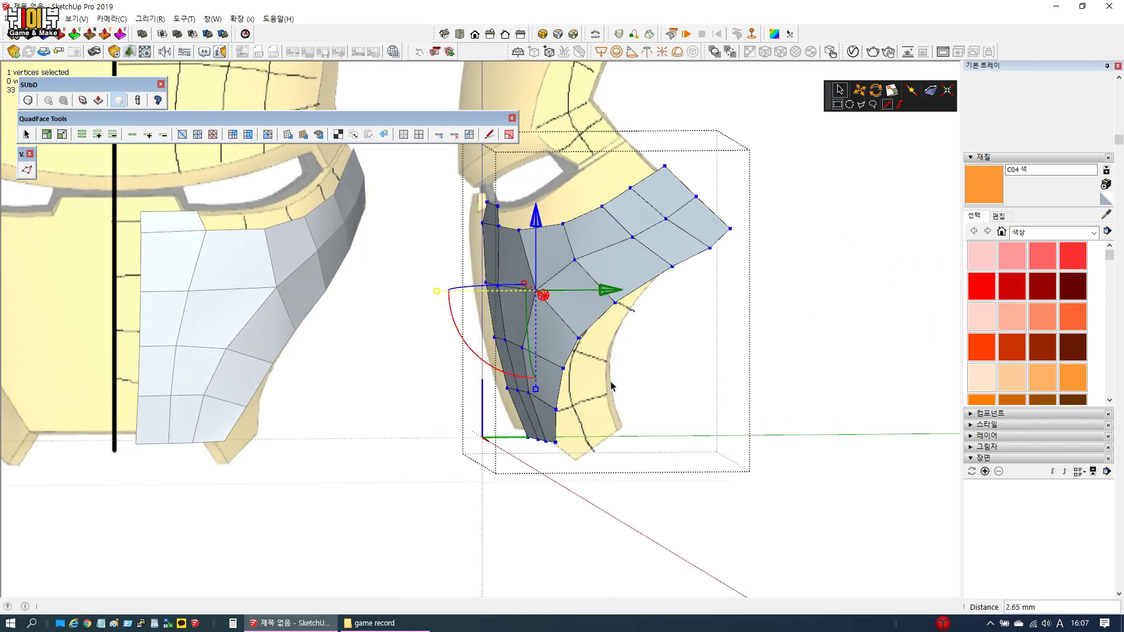
pyautogui.press('space')
pyautogui.click(785, 432)
pyautogui.scroll(-3, 667, 387)
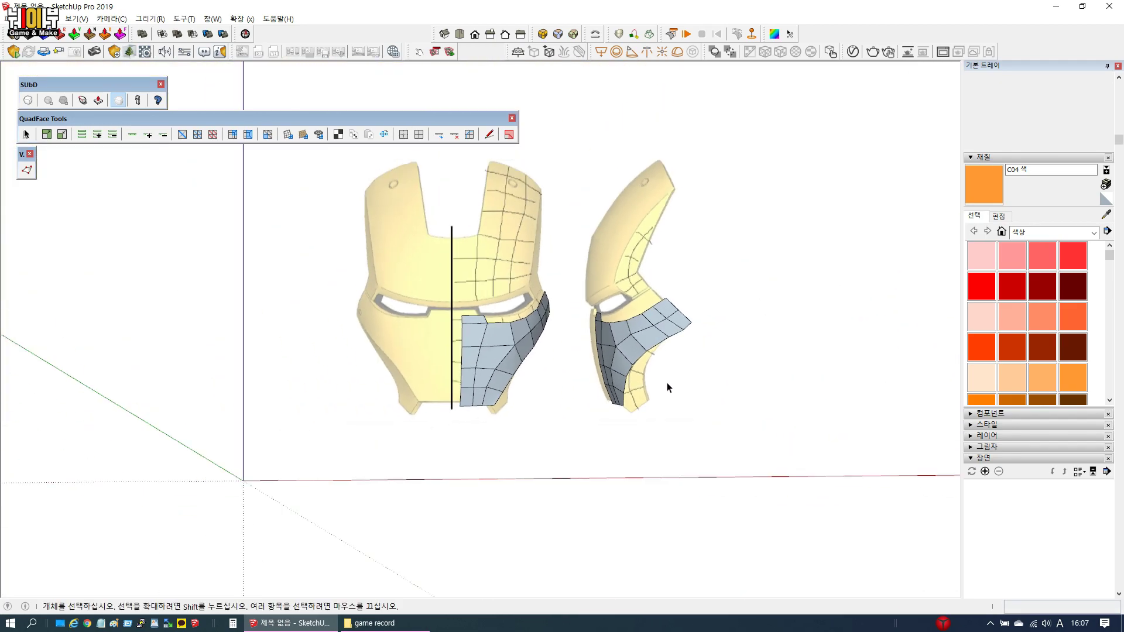
# Reverse the faces of the lower cheek mesh so their white front sides point outward
pyautogui.rightClick(488, 375)
pyautogui.click(609, 485)
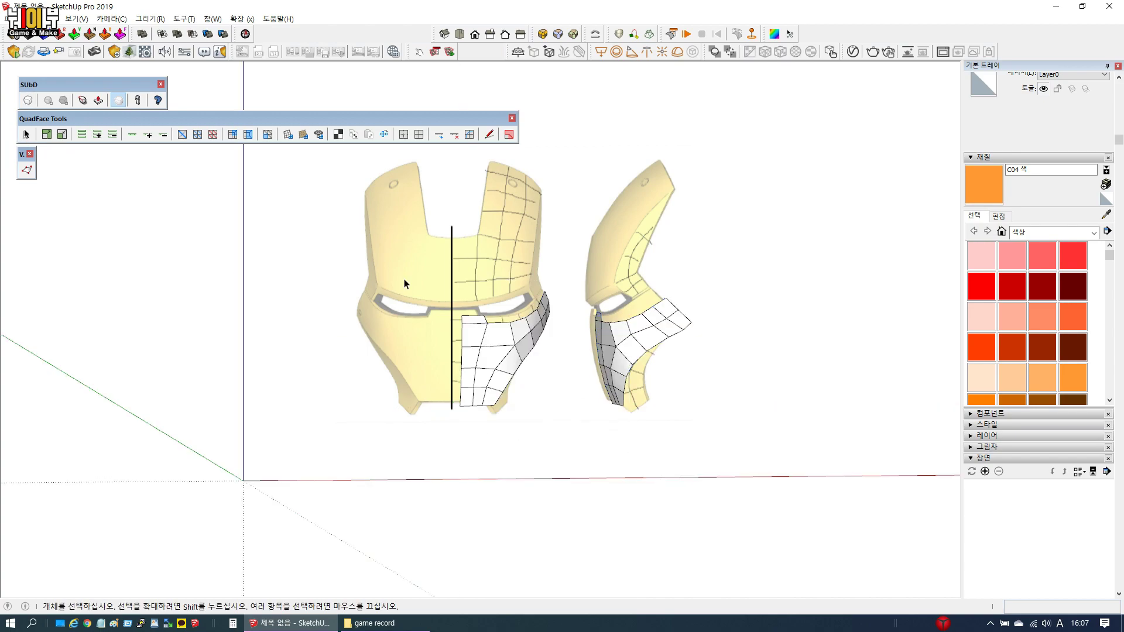
pyautogui.moveTo(562, 354); pyautogui.dragTo(580, 360, button='middle')
pyautogui.scroll(3, 614, 379)
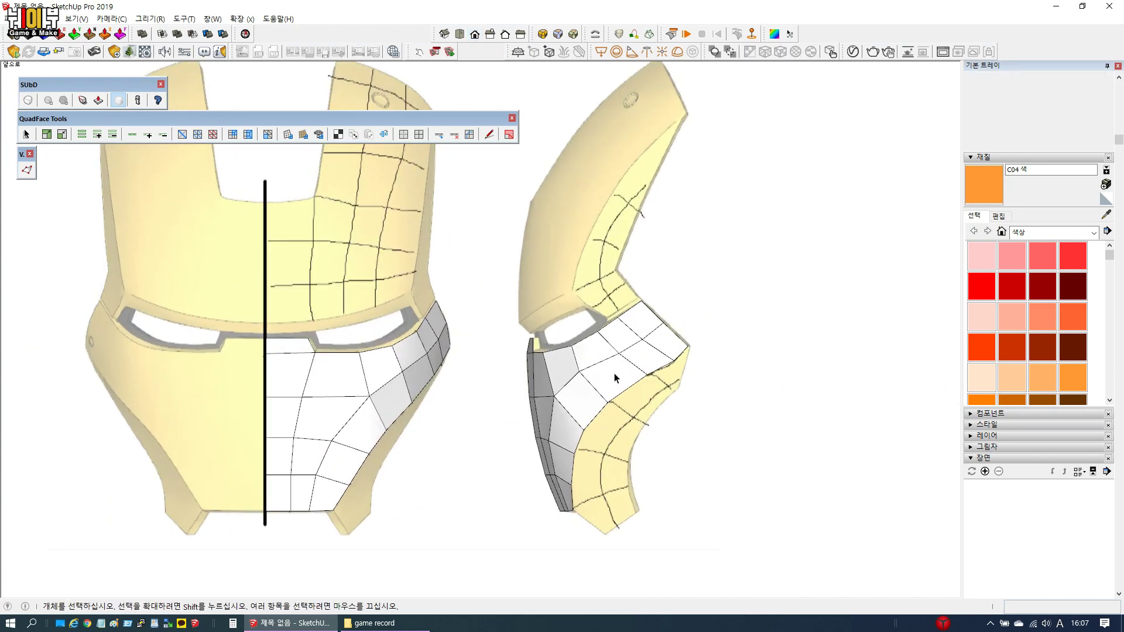
pyautogui.scroll(2, 615, 377)
pyautogui.scroll(-3, 615, 372)
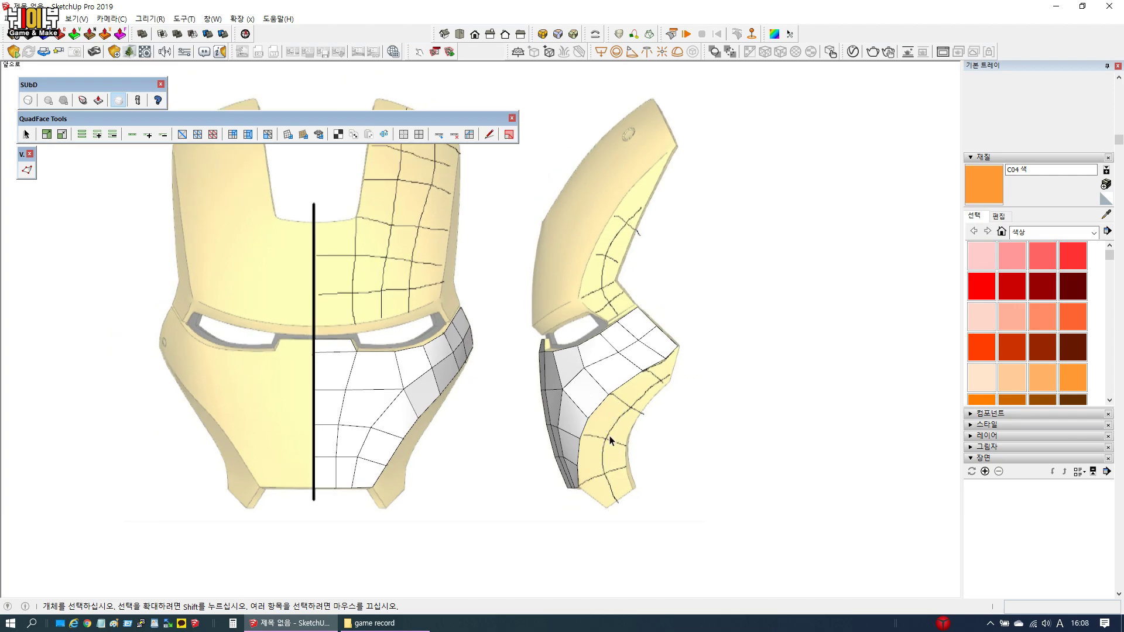
# Extrude the side-view cheek mesh's rear lower edge loop outward as a new face strip, then scale its outer vertices vertically to 0.75
pyautogui.scroll(5, 598, 430)
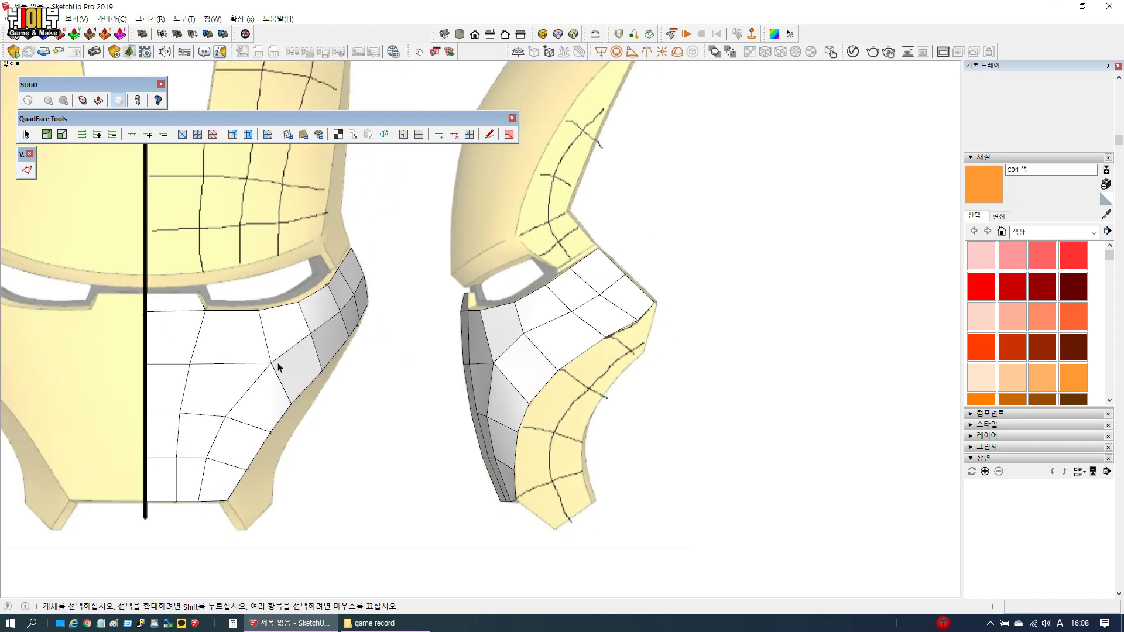
pyautogui.click(465, 315)
pyautogui.doubleClick(465, 314)
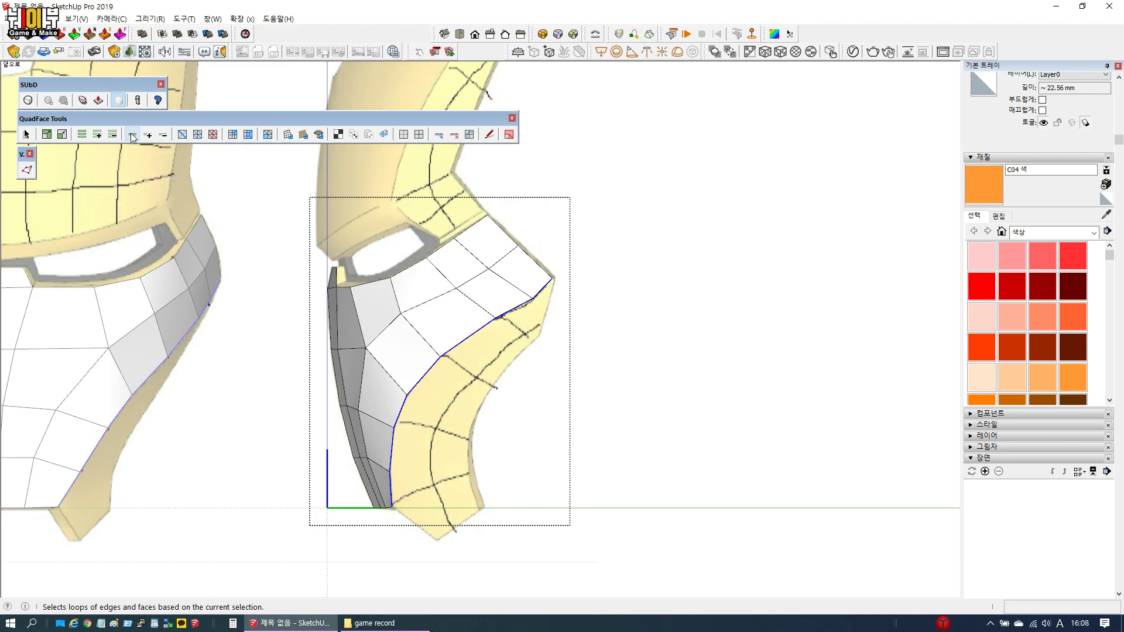
pyautogui.press('v')
pyautogui.moveTo(472, 320); pyautogui.dragTo(505, 367)
pyautogui.moveTo(542, 420); pyautogui.dragTo(567, 421)
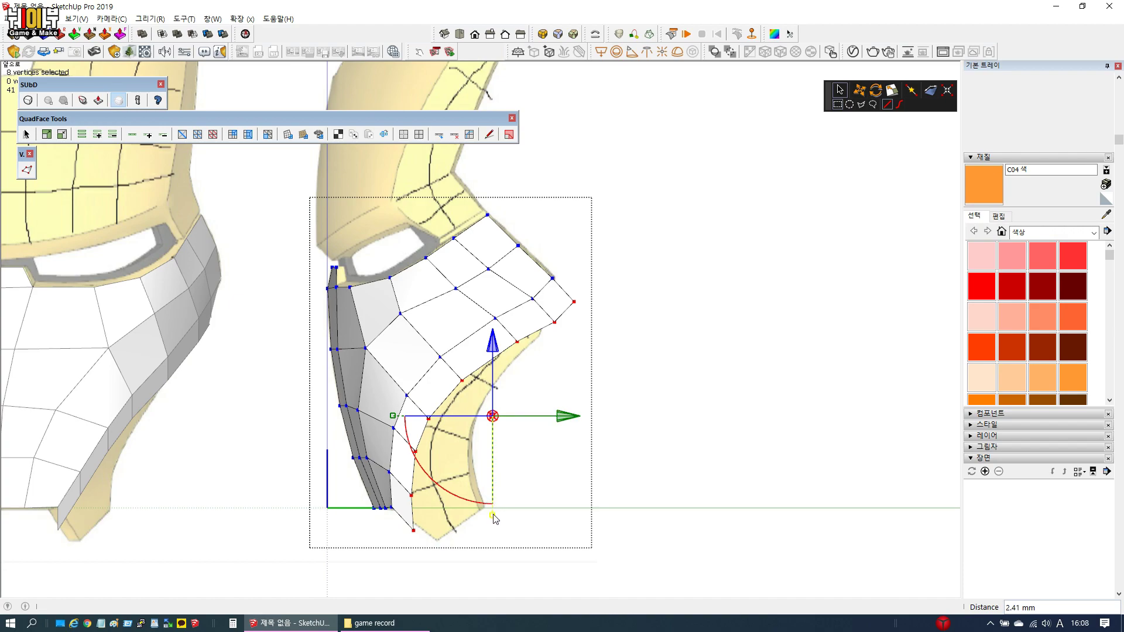
pyautogui.moveTo(497, 502); pyautogui.dragTo(497, 503)
pyautogui.moveTo(564, 421); pyautogui.dragTo(572, 426)
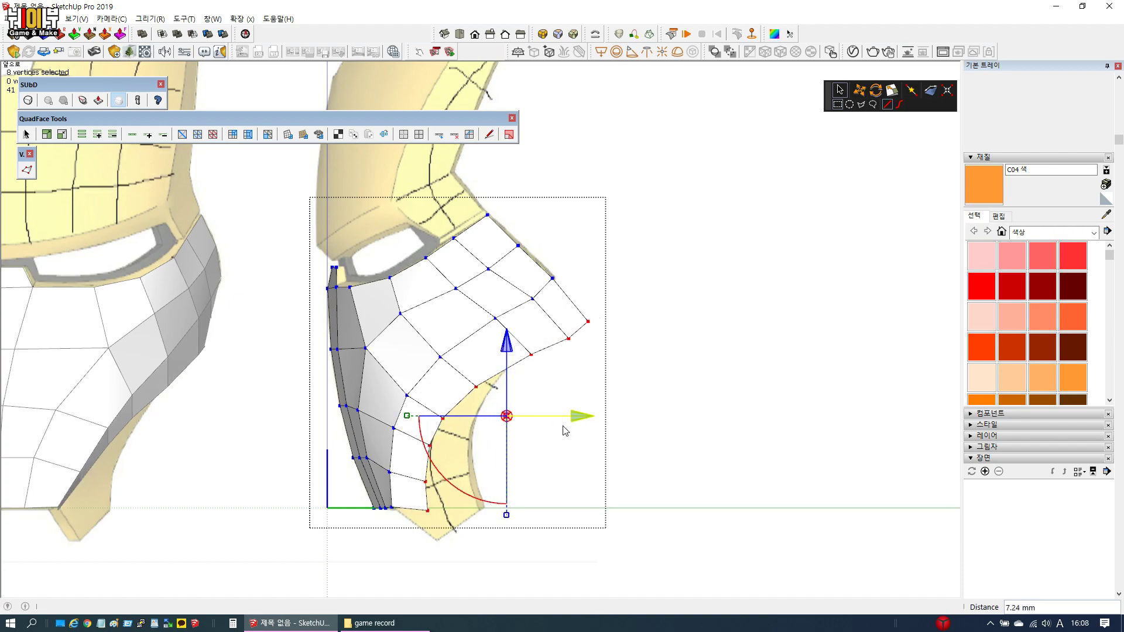
pyautogui.moveTo(507, 518); pyautogui.dragTo(498, 405)
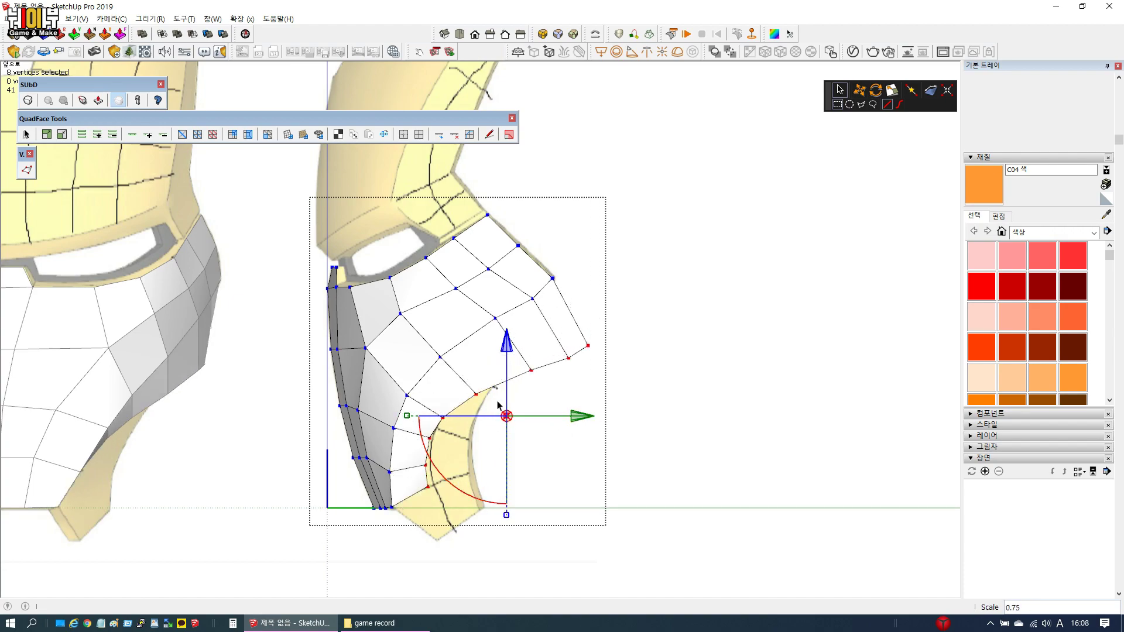
# Raise the three upper vertices of the new strip's outer edge by about 25 mm
pyautogui.moveTo(562, 321); pyautogui.dragTo(641, 315)
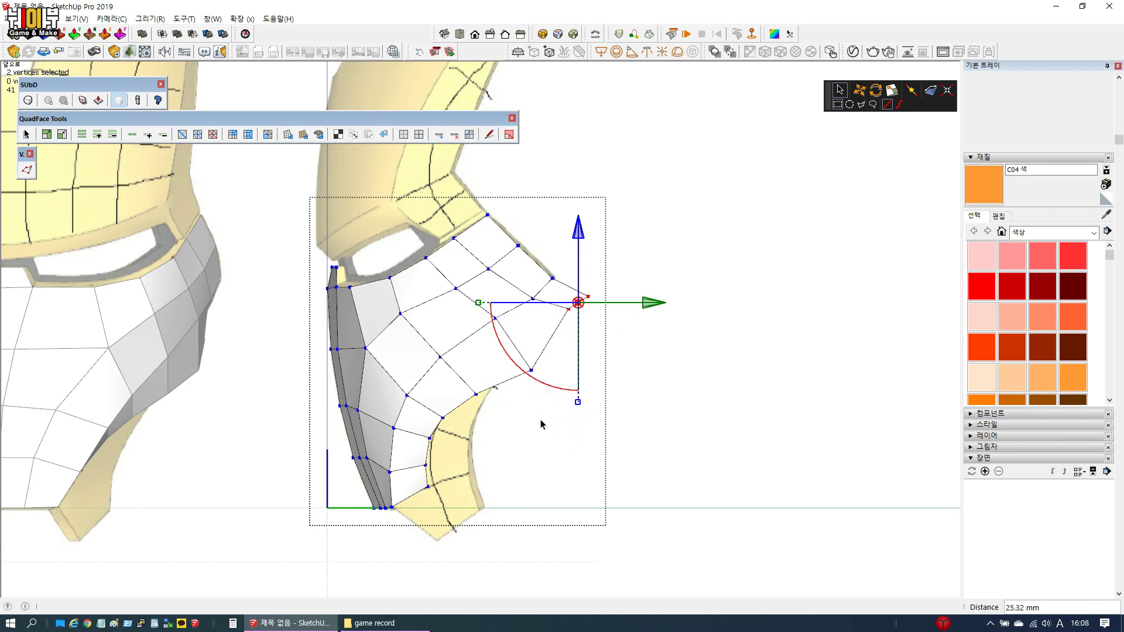
pyautogui.click(531, 370)
pyautogui.moveTo(533, 328); pyautogui.dragTo(611, 316)
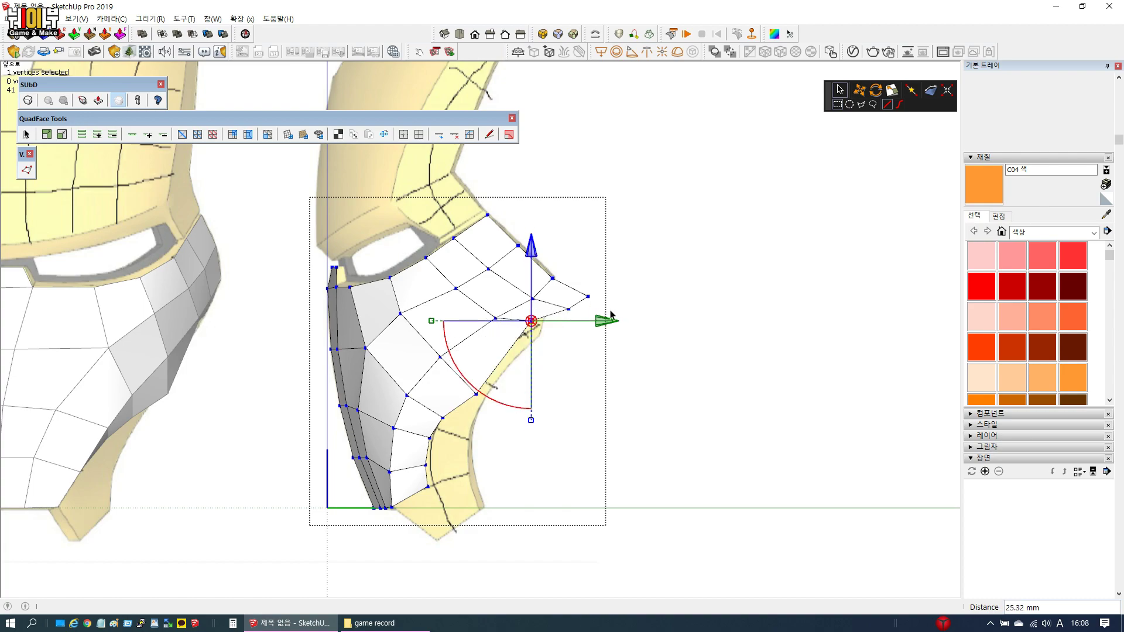
# Pull the strip's two uppermost outer vertices back along the green axis and up to the side reference's rear edge
pyautogui.moveTo(558, 289); pyautogui.dragTo(559, 290)
pyautogui.moveTo(654, 306); pyautogui.dragTo(616, 306)
pyautogui.scroll(2, 555, 355)
pyautogui.moveTo(534, 212); pyautogui.dragTo(534, 225)
pyautogui.moveTo(602, 294); pyautogui.dragTo(601, 298)
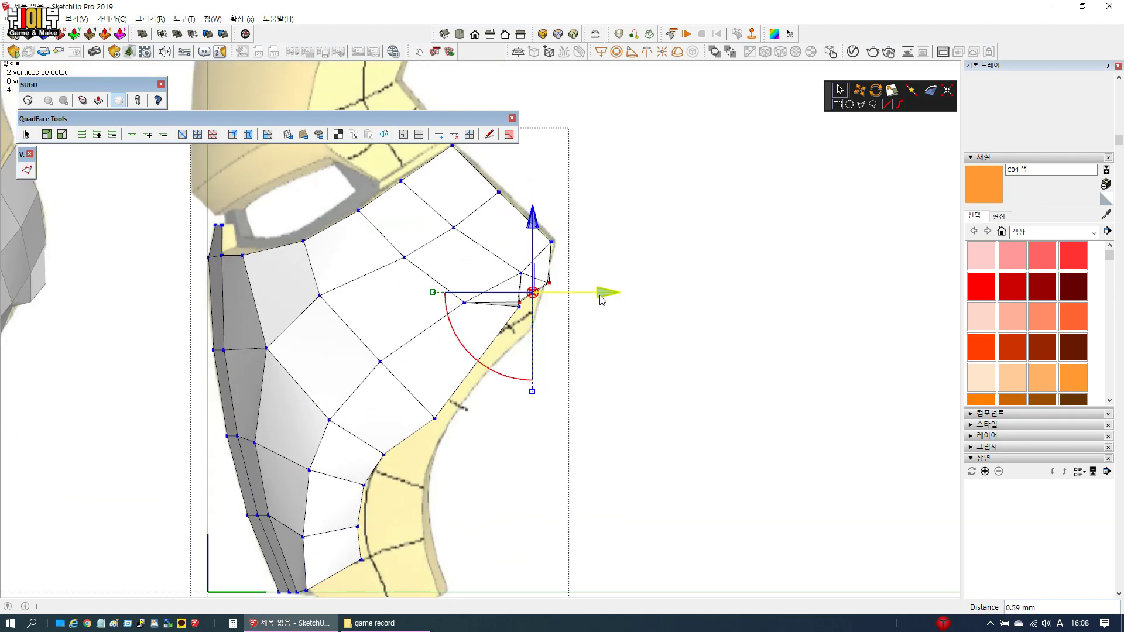
# Reposition the second and third vertices from the strip's upper end to follow the sketched line on the side reference
pyautogui.click(519, 305)
pyautogui.moveTo(523, 241); pyautogui.dragTo(523, 261)
pyautogui.moveTo(590, 334); pyautogui.dragTo(548, 335)
pyautogui.click(518, 301)
pyautogui.moveTo(518, 240); pyautogui.dragTo(510, 267)
pyautogui.click(478, 287)
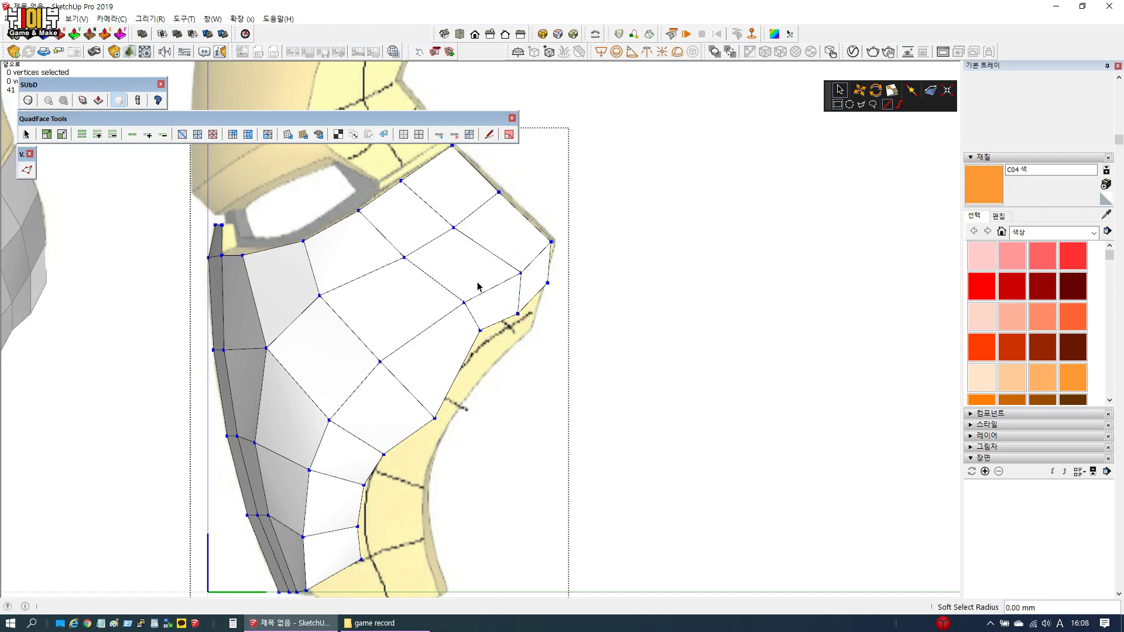
pyautogui.click(478, 328)
pyautogui.moveTo(478, 264); pyautogui.dragTo(478, 275)
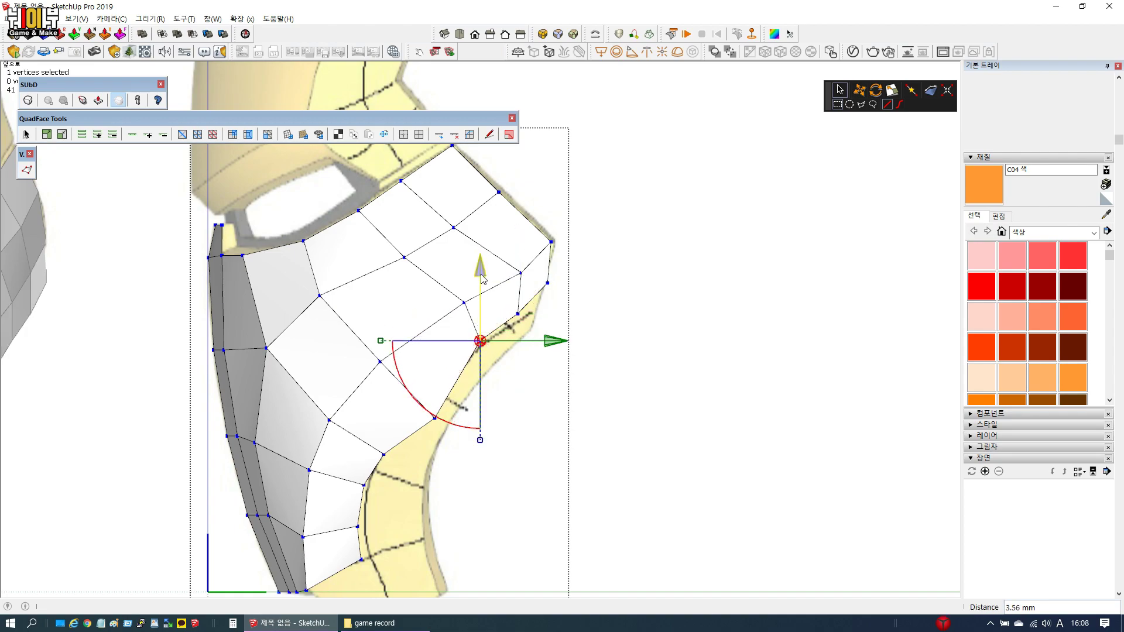
# Align the strip's middle and lower outer vertices with the sketched curve on the side reference
pyautogui.scroll(-1, 454, 333)
pyautogui.scroll(2, 429, 405)
pyautogui.moveTo(386, 561); pyautogui.dragTo(386, 562)
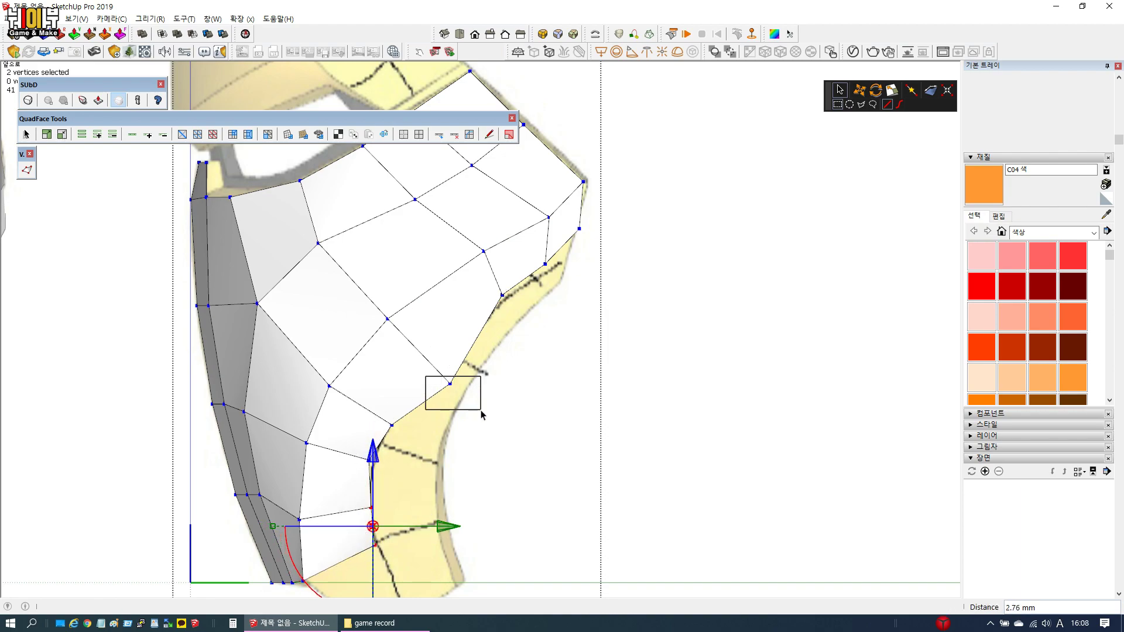
pyautogui.moveTo(481, 411); pyautogui.dragTo(480, 410)
pyautogui.moveTo(451, 313); pyautogui.dragTo(505, 361)
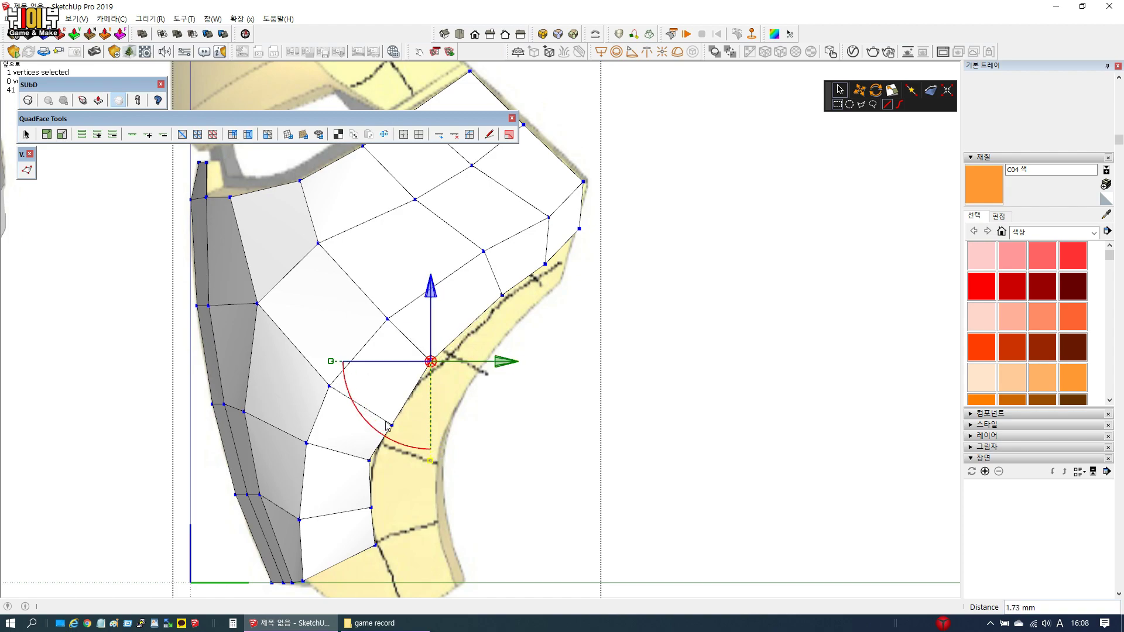
pyautogui.moveTo(404, 431); pyautogui.dragTo(405, 432)
pyautogui.moveTo(393, 352); pyautogui.dragTo(393, 341)
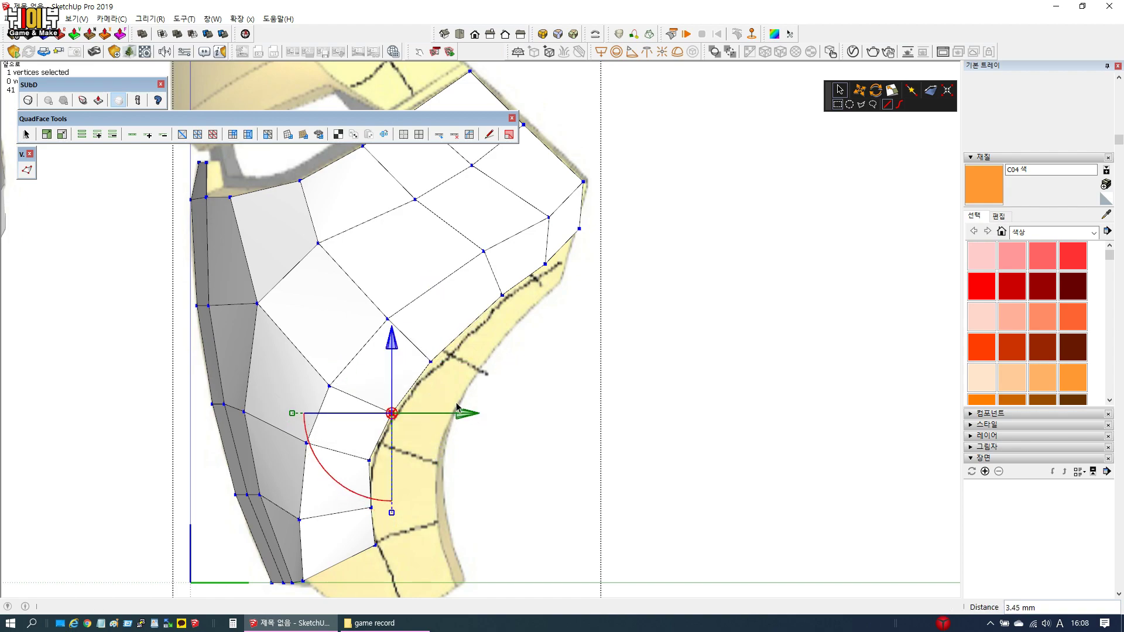
pyautogui.moveTo(463, 413); pyautogui.dragTo(466, 414)
pyautogui.click(367, 462)
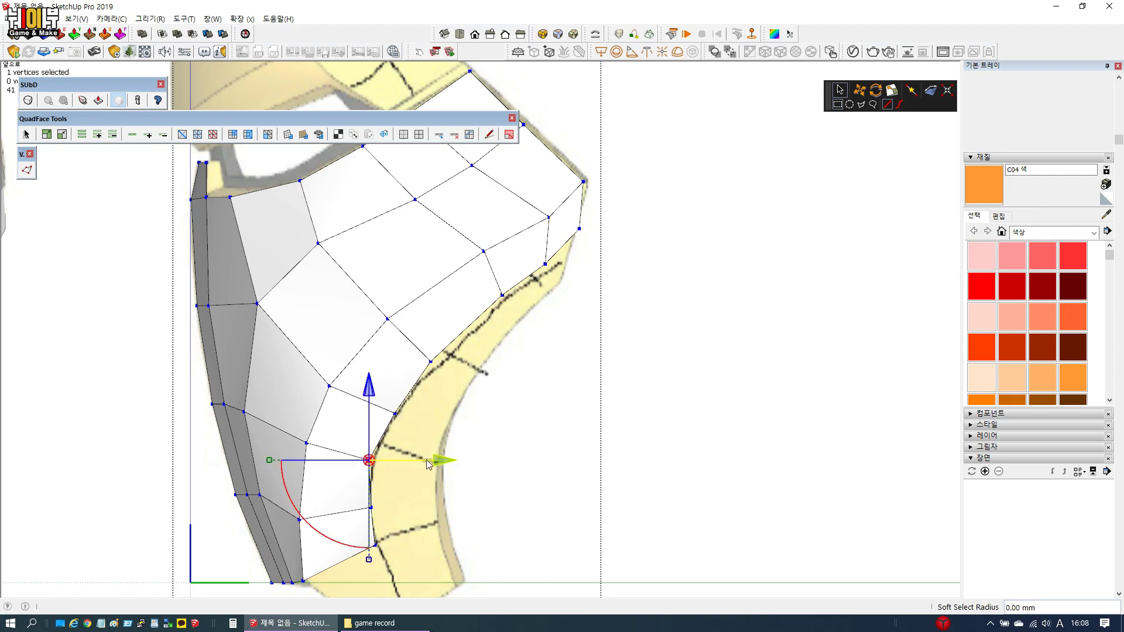
pyautogui.scroll(-3, 473, 379)
pyautogui.scroll(-1, 473, 379)
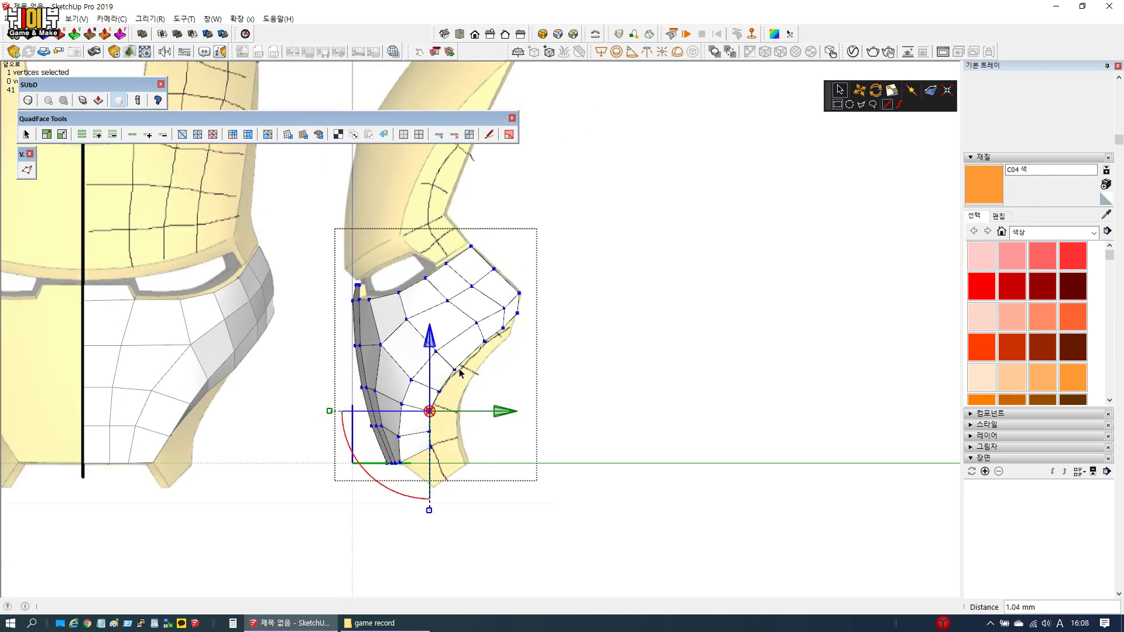
pyautogui.scroll(-2, 269, 362)
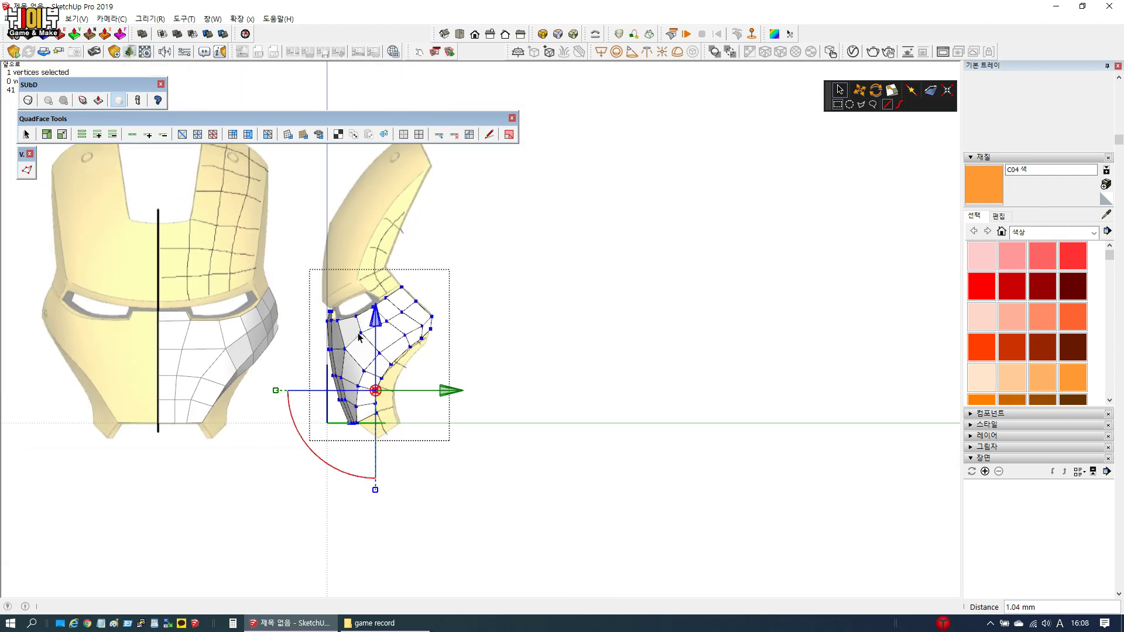
# Close the side-view mesh and open the front-view copy of the cheek mesh for editing
pyautogui.scroll(2, 359, 337)
pyautogui.press('space')
pyautogui.click(288, 384)
pyautogui.scroll(-3, 287, 383)
pyautogui.scroll(3, 212, 355)
pyautogui.moveTo(211, 356); pyautogui.dragTo(157, 472, button='middle')
pyautogui.doubleClick(290, 238)
pyautogui.moveTo(291, 239); pyautogui.dragTo(407, 184, button='middle')
pyautogui.scroll(3, 315, 298)
pyautogui.moveTo(310, 296); pyautogui.dragTo(208, 322, button='middle')
pyautogui.moveTo(196, 473); pyautogui.dragTo(209, 527, button='middle')
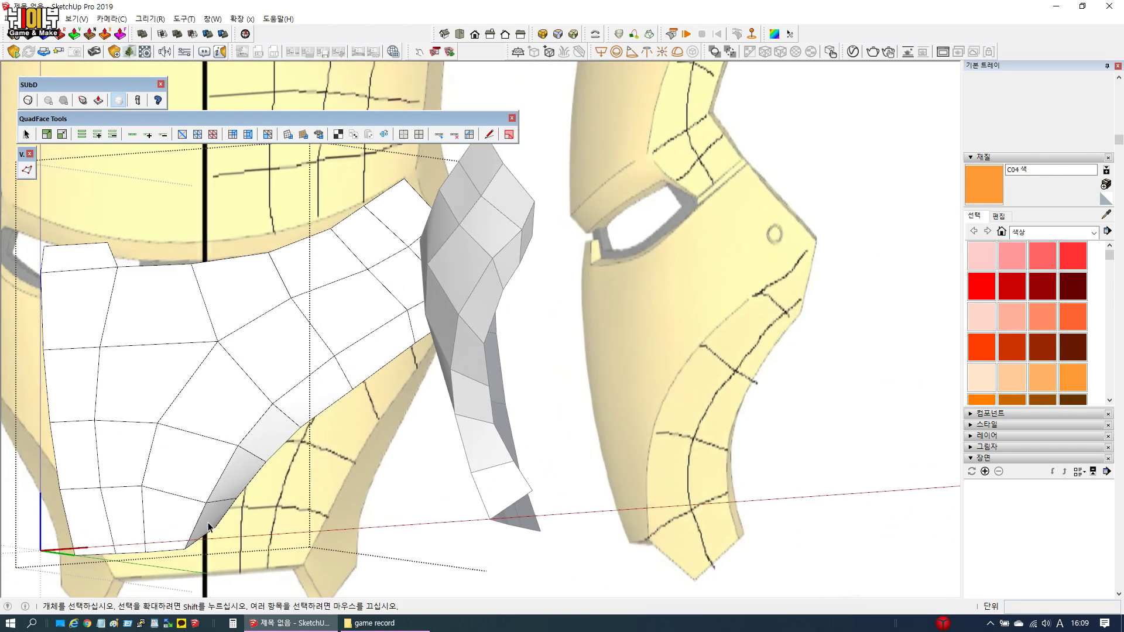
# Move the three lower outer vertices of the front-view mesh about 6.87 mm outward along the red axis
pyautogui.keyDown('shift'); pyautogui.click(245, 491); pyautogui.keyUp('shift')
pyautogui.moveTo(244, 491); pyautogui.dragTo(301, 502, button='middle')
pyautogui.press('v')
pyautogui.moveTo(276, 481); pyautogui.dragTo(288, 483)
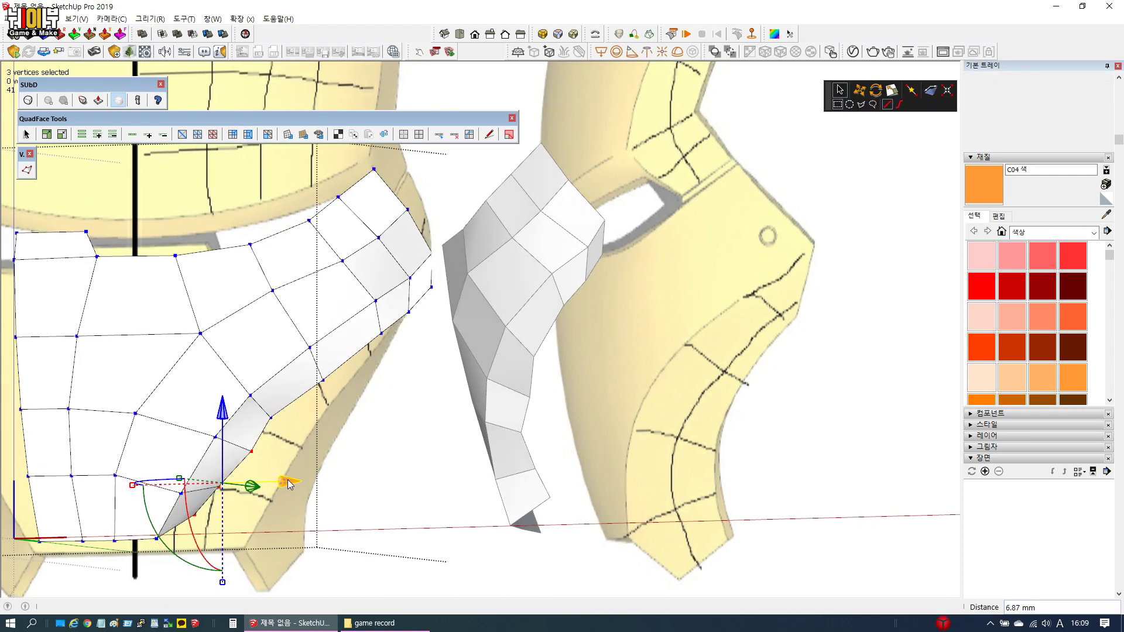
# In the front view, shift the strip's lowest vertex about 7.39 mm outward and the third one inward along the red axis
pyautogui.click(475, 35)
pyautogui.scroll(6, 319, 381)
pyautogui.moveTo(364, 345); pyautogui.dragTo(378, 345)
pyautogui.click(271, 402)
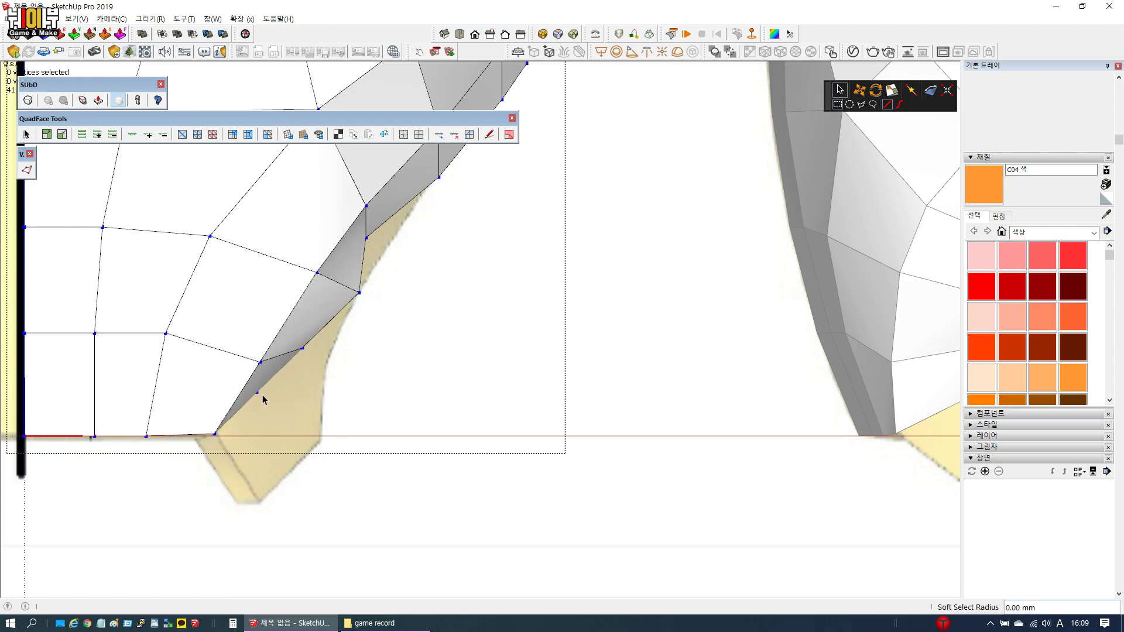
pyautogui.moveTo(331, 396); pyautogui.dragTo(362, 392)
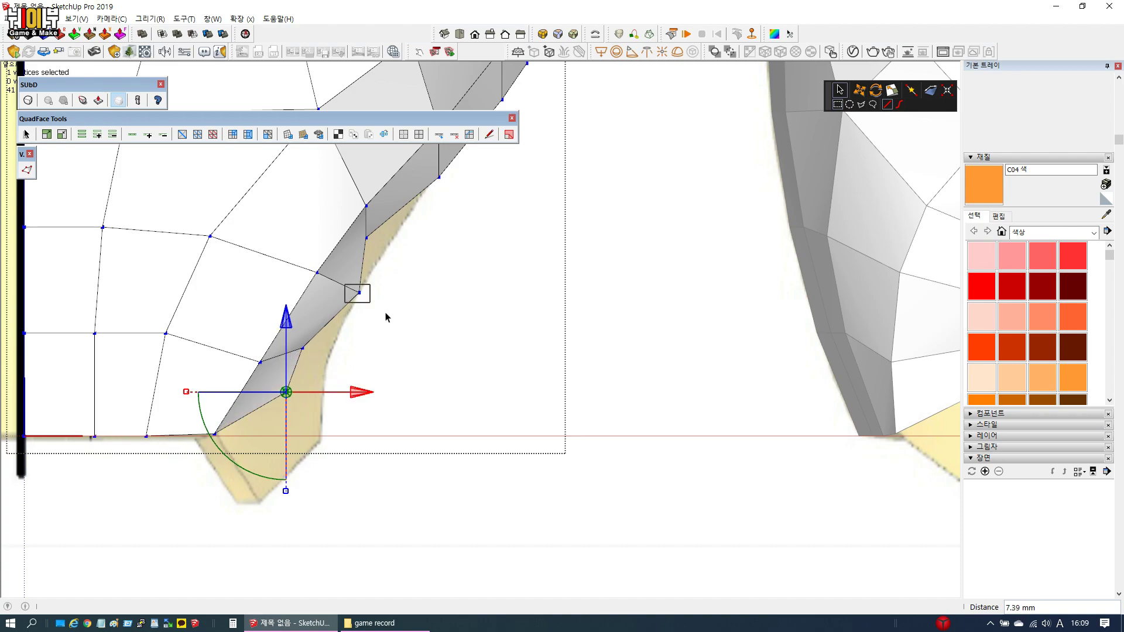
pyautogui.moveTo(426, 296); pyautogui.dragTo(403, 300)
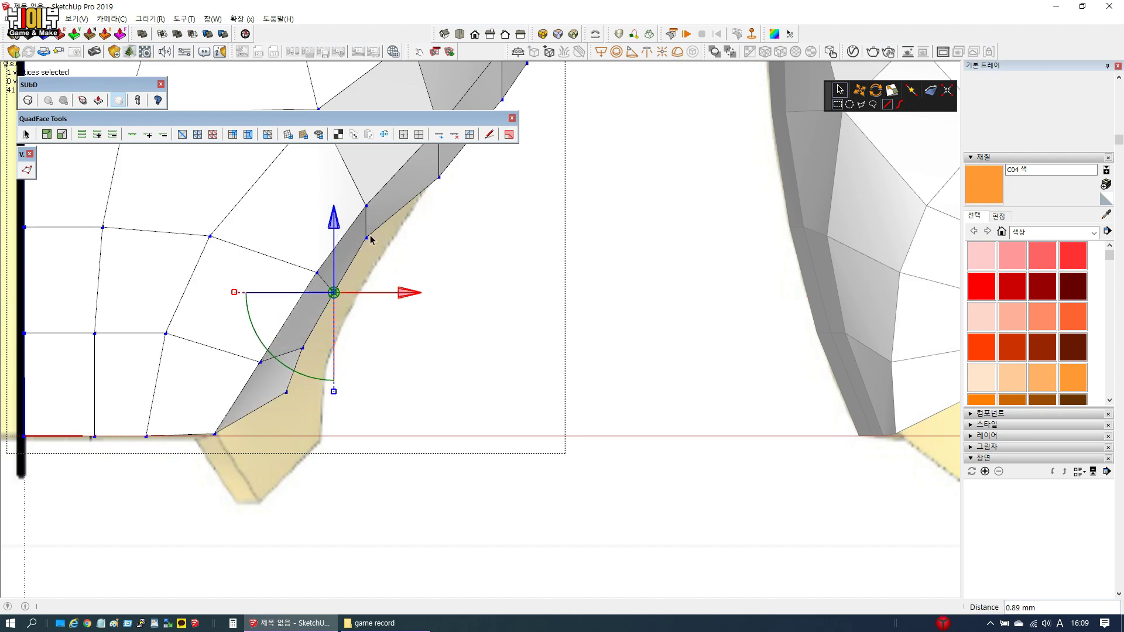
# Move the next two outer vertices up the strip inward along the red axis to fit the front reference contour
pyautogui.click(367, 238)
pyautogui.moveTo(439, 238); pyautogui.dragTo(390, 256)
pyautogui.scroll(-2, 420, 223)
pyautogui.scroll(2, 420, 222)
pyautogui.moveTo(479, 268); pyautogui.dragTo(455, 267)
pyautogui.scroll(-3, 442, 286)
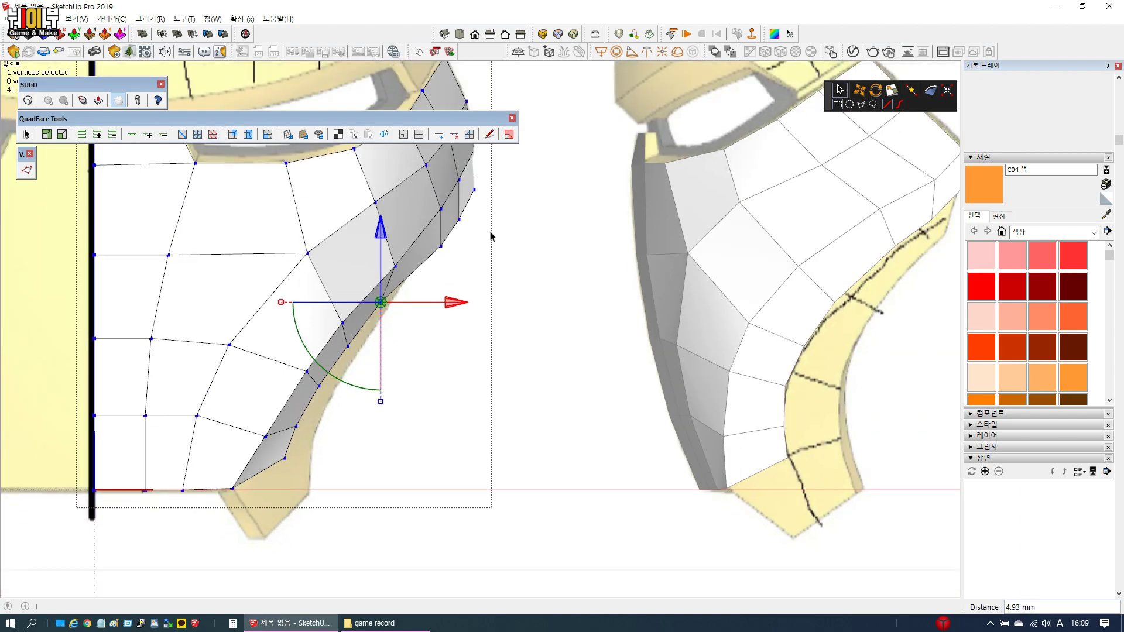
# Shift the strip's remaining upper outer vertices inward along the red axis to match the front reference outline
pyautogui.scroll(3, 446, 261)
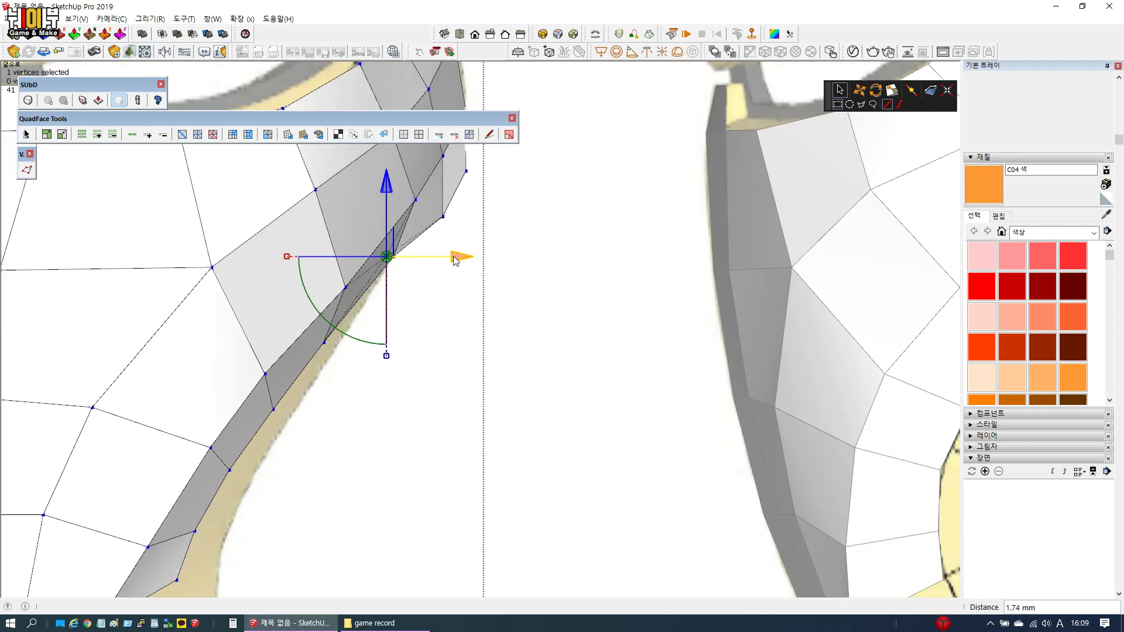
pyautogui.scroll(-3, 389, 351)
pyautogui.scroll(4, 451, 227)
pyautogui.moveTo(424, 294); pyautogui.dragTo(395, 281)
pyautogui.moveTo(464, 288); pyautogui.dragTo(455, 288)
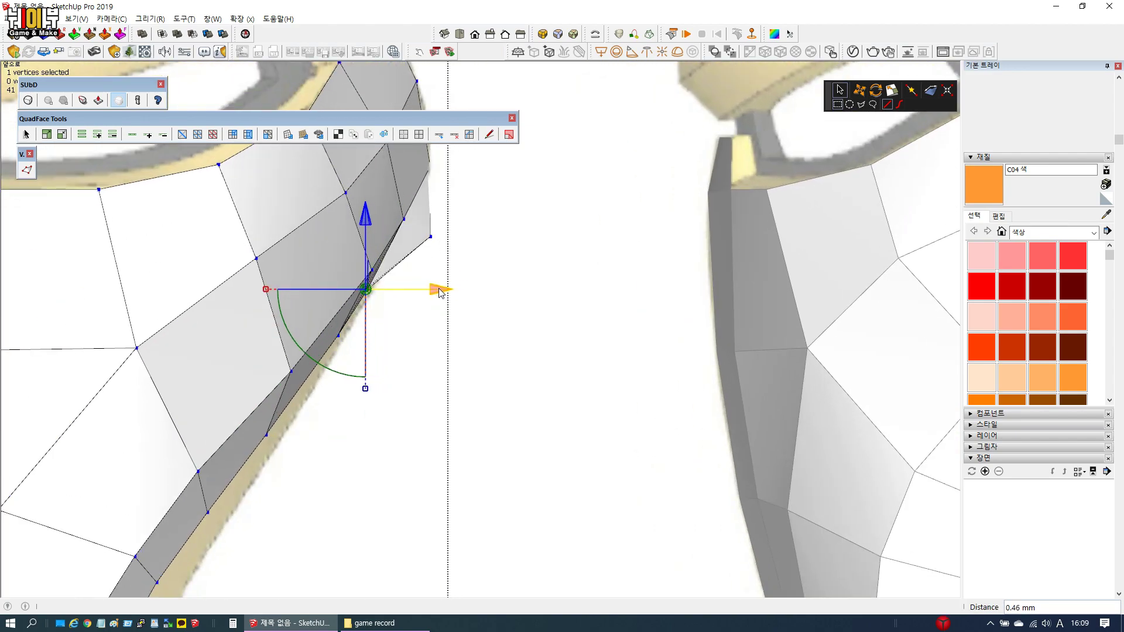
pyautogui.click(431, 237)
pyautogui.moveTo(500, 238); pyautogui.dragTo(487, 241)
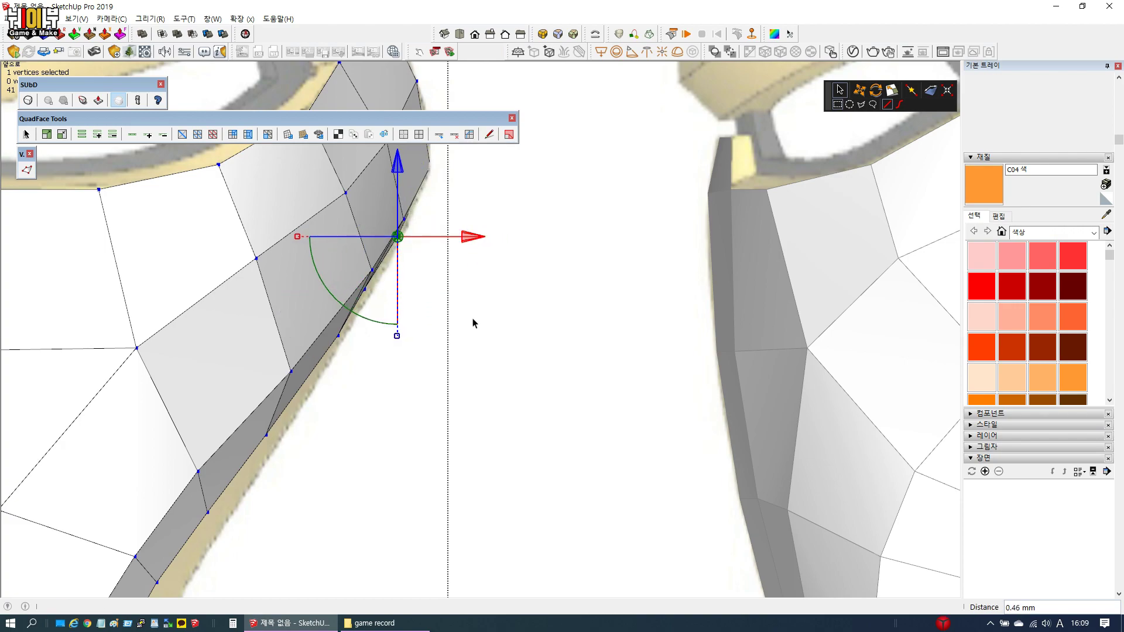
# Leave vertex editing and examine the shape of both cheek mesh copies in 3D against the reference image
pyautogui.scroll(-6, 473, 323)
pyautogui.press('space')
pyautogui.moveTo(615, 459); pyautogui.dragTo(386, 335, button='middle')
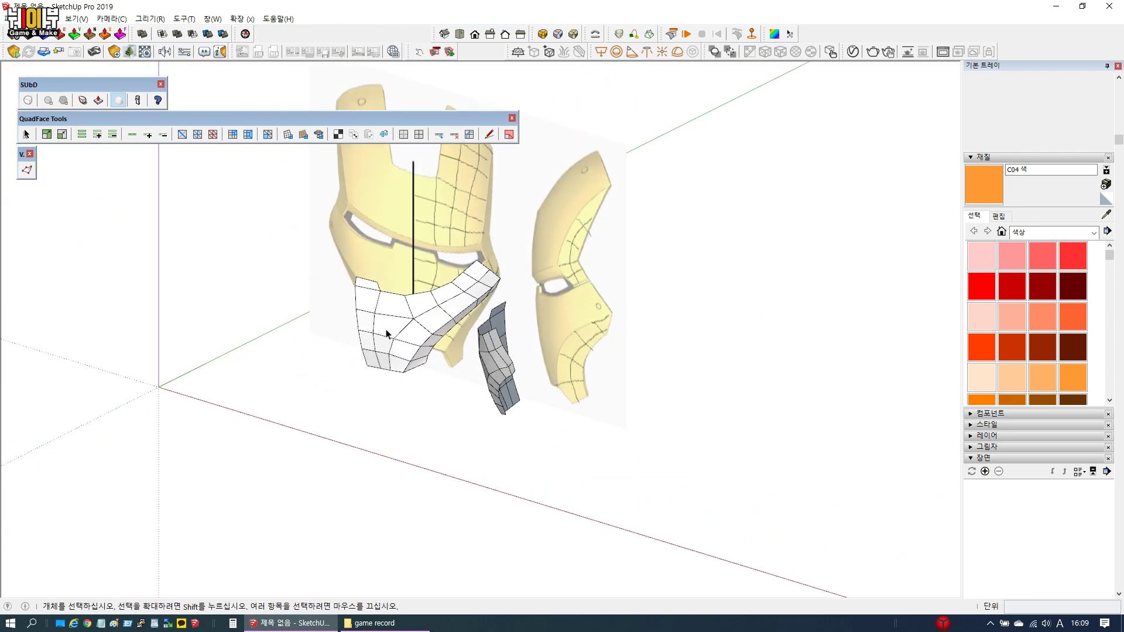
pyautogui.click(386, 335)
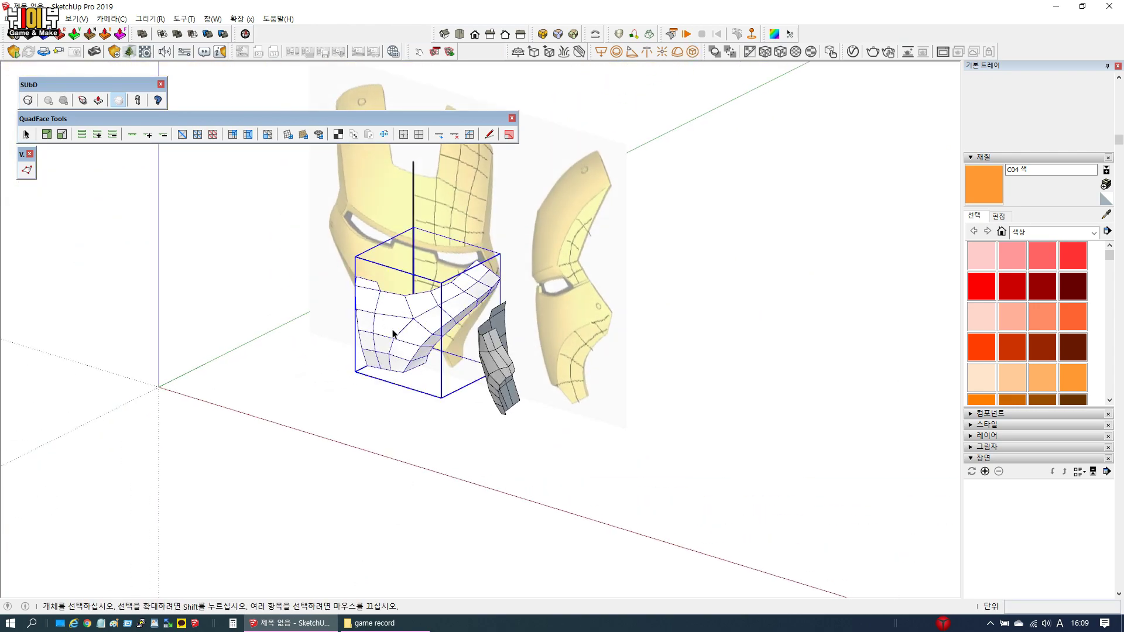
pyautogui.click(327, 451)
pyautogui.scroll(-3, 323, 468)
pyautogui.moveTo(322, 469); pyautogui.dragTo(393, 412, button='middle')
pyautogui.scroll(5, 498, 375)
pyautogui.moveTo(492, 402); pyautogui.dragTo(565, 95, button='middle')
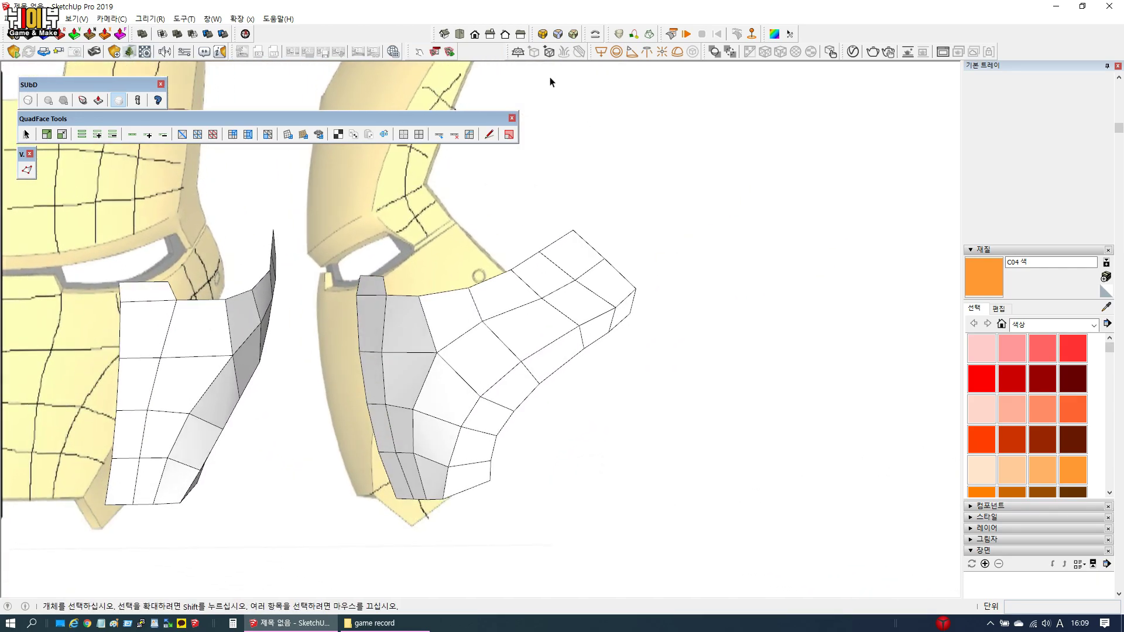
# Extrude the side-view mesh's rear lower edge loop along the green axis as a second strip, scaling its outer vertices vertically to about 0.82
pyautogui.click(475, 35)
pyautogui.scroll(-2, 495, 304)
pyautogui.scroll(5, 602, 318)
pyautogui.click(601, 320)
pyautogui.doubleClick(601, 320)
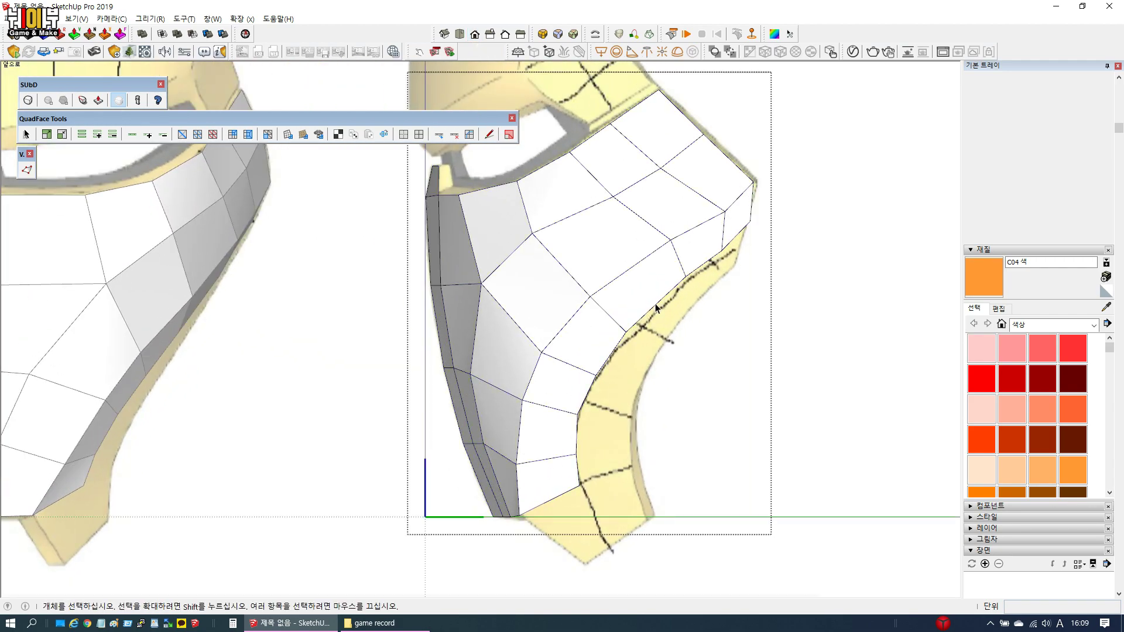
pyautogui.click(653, 305)
pyautogui.click(132, 134)
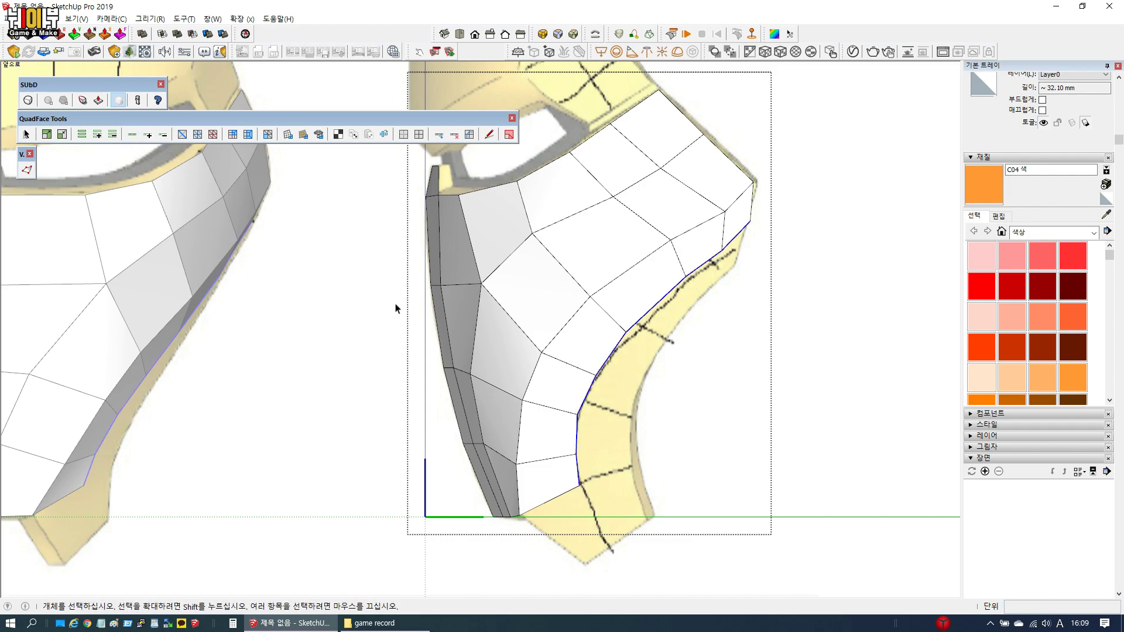
pyautogui.scroll(1, 596, 358)
pyautogui.press('v')
pyautogui.moveTo(703, 339); pyautogui.dragTo(723, 343)
pyautogui.moveTo(649, 435); pyautogui.dragTo(648, 437)
pyautogui.scroll(2, 571, 460)
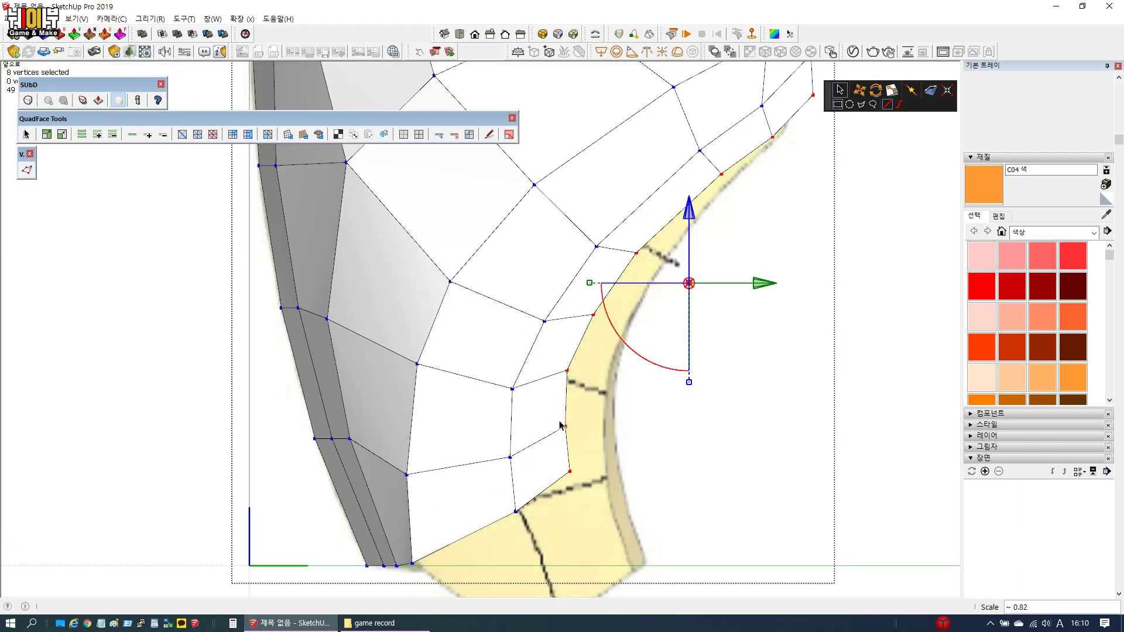
# Move the strip's four lowest outer vertices outward along the green axis to meet the side reference's rear contour
pyautogui.moveTo(601, 509); pyautogui.dragTo(601, 508)
pyautogui.scroll(-1, 603, 508)
pyautogui.moveTo(646, 457); pyautogui.dragTo(659, 450)
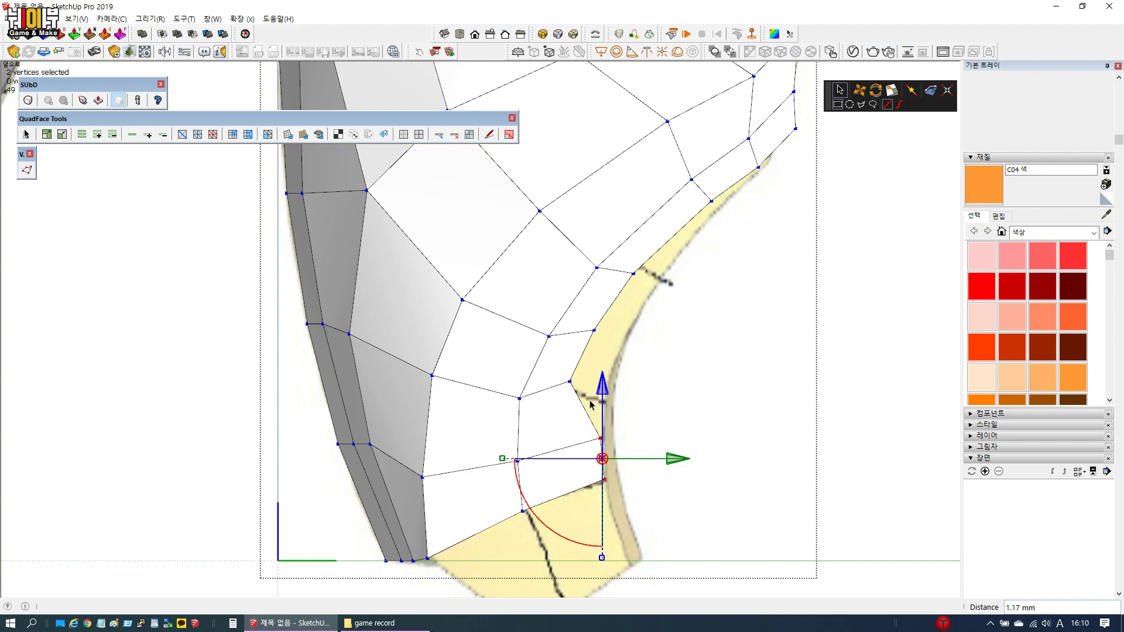
pyautogui.click(569, 381)
pyautogui.moveTo(638, 386); pyautogui.dragTo(678, 384)
pyautogui.click(594, 330)
pyautogui.moveTo(637, 349); pyautogui.dragTo(691, 350)
pyautogui.scroll(-2, 550, 464)
pyautogui.scroll(3, 648, 317)
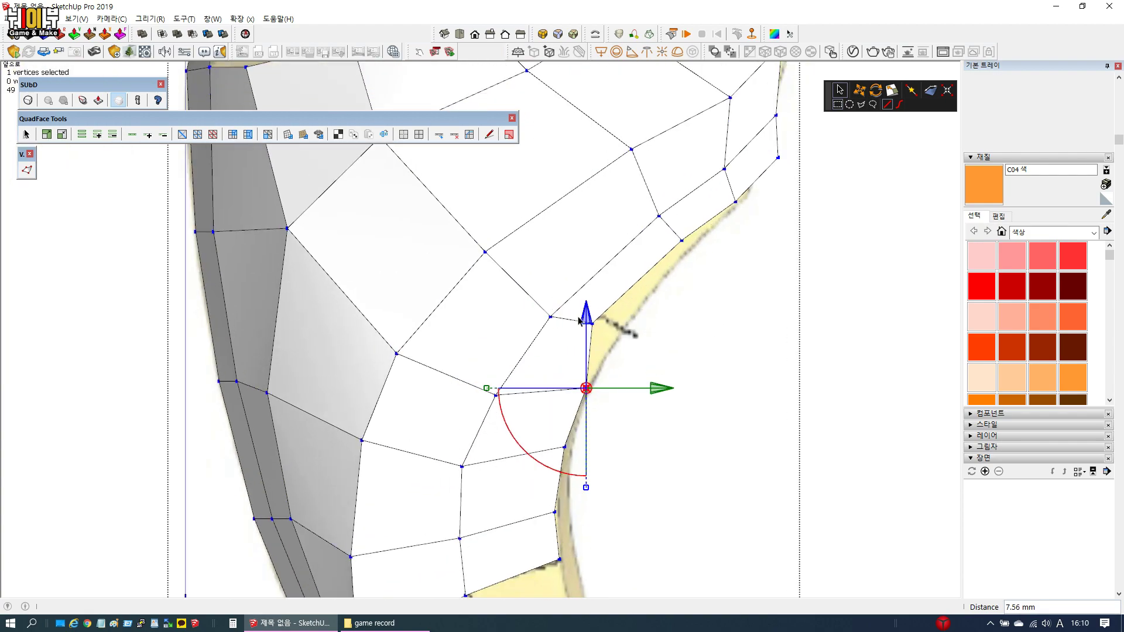
# Fit the next two outer vertices up the strip to the side reference contour by moving them along the green and blue axes
pyautogui.click(592, 323)
pyautogui.moveTo(660, 327); pyautogui.dragTo(682, 323)
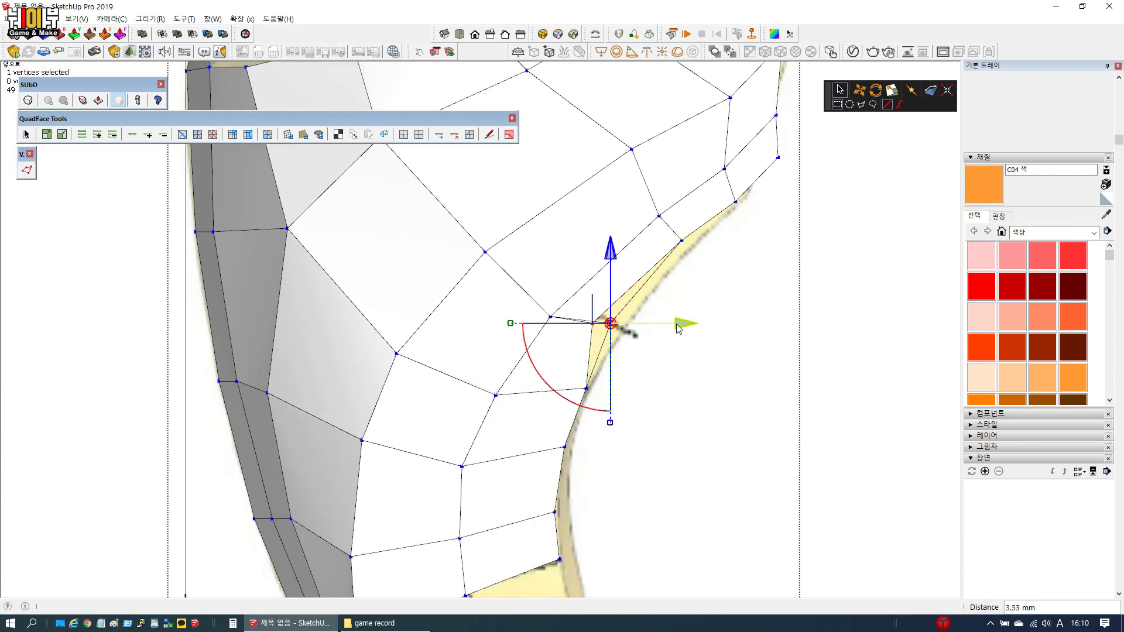
pyautogui.moveTo(611, 255); pyautogui.dragTo(614, 277)
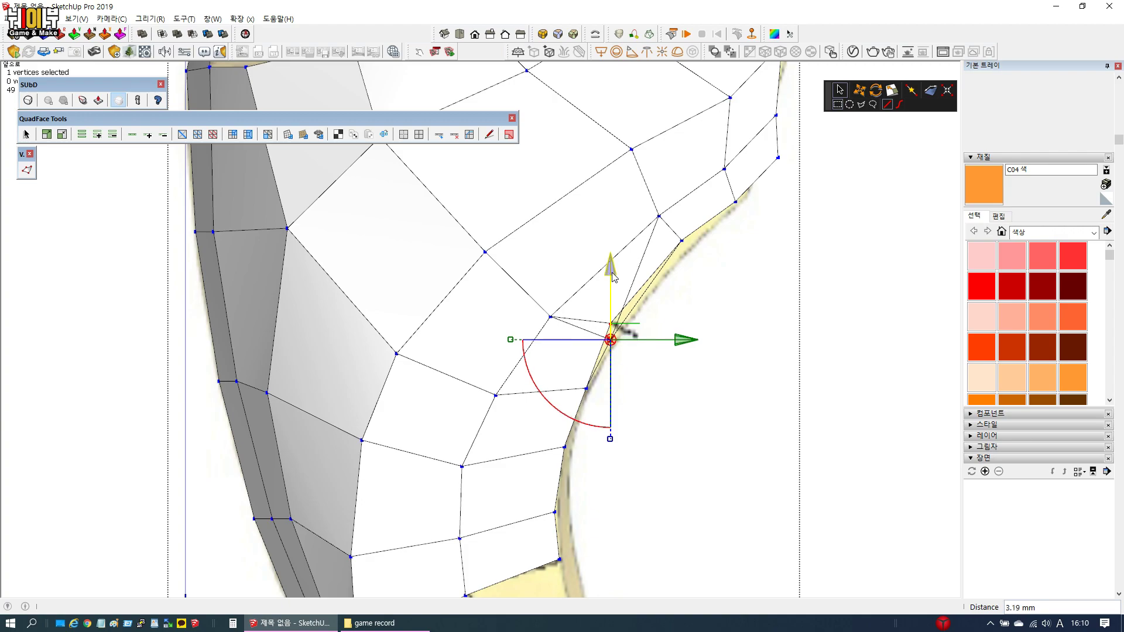
pyautogui.moveTo(532, 446); pyautogui.dragTo(644, 304, button='middle')
pyautogui.click(602, 315)
pyautogui.moveTo(602, 262); pyautogui.dragTo(618, 273)
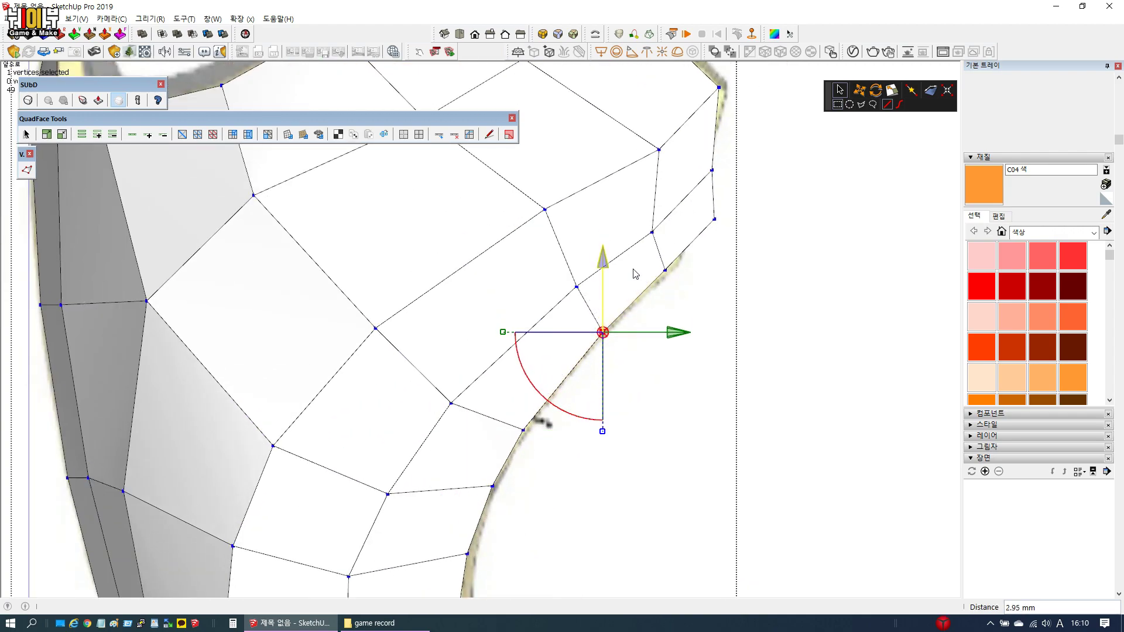
# Move the strip's uppermost outer vertex inward along the green axis and down along the blue axis, and leave vertex editing
pyautogui.moveTo(736, 249); pyautogui.dragTo(736, 248)
pyautogui.moveTo(786, 218); pyautogui.dragTo(726, 205)
pyautogui.moveTo(694, 151); pyautogui.dragTo(691, 183)
pyautogui.moveTo(755, 253); pyautogui.dragTo(747, 254)
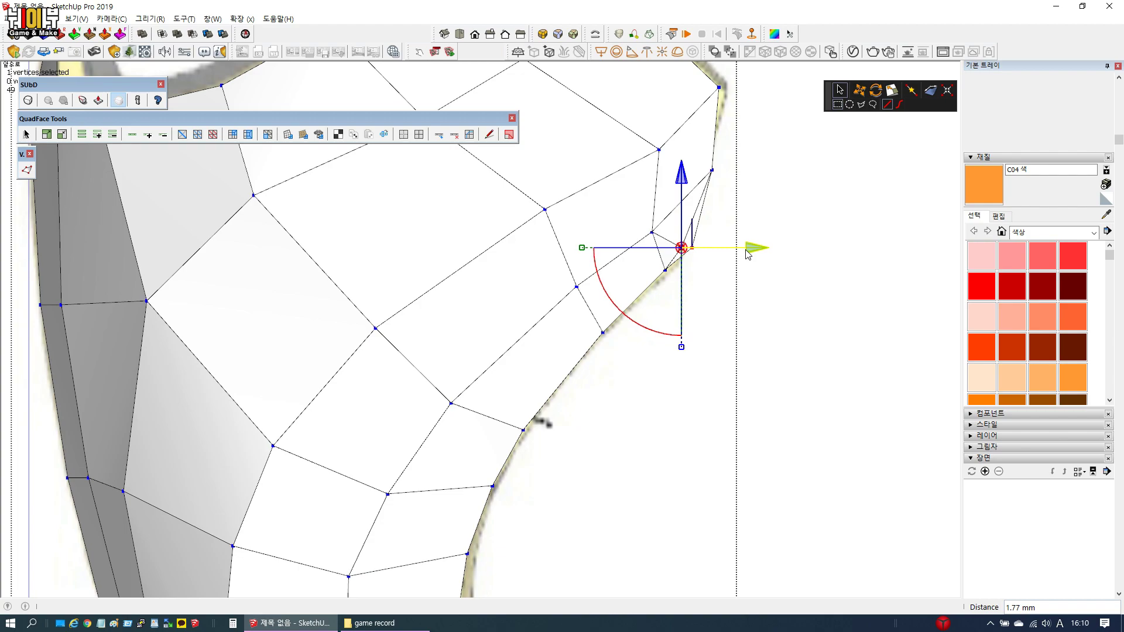
pyautogui.moveTo(683, 186); pyautogui.dragTo(683, 197)
pyautogui.scroll(-5, 556, 287)
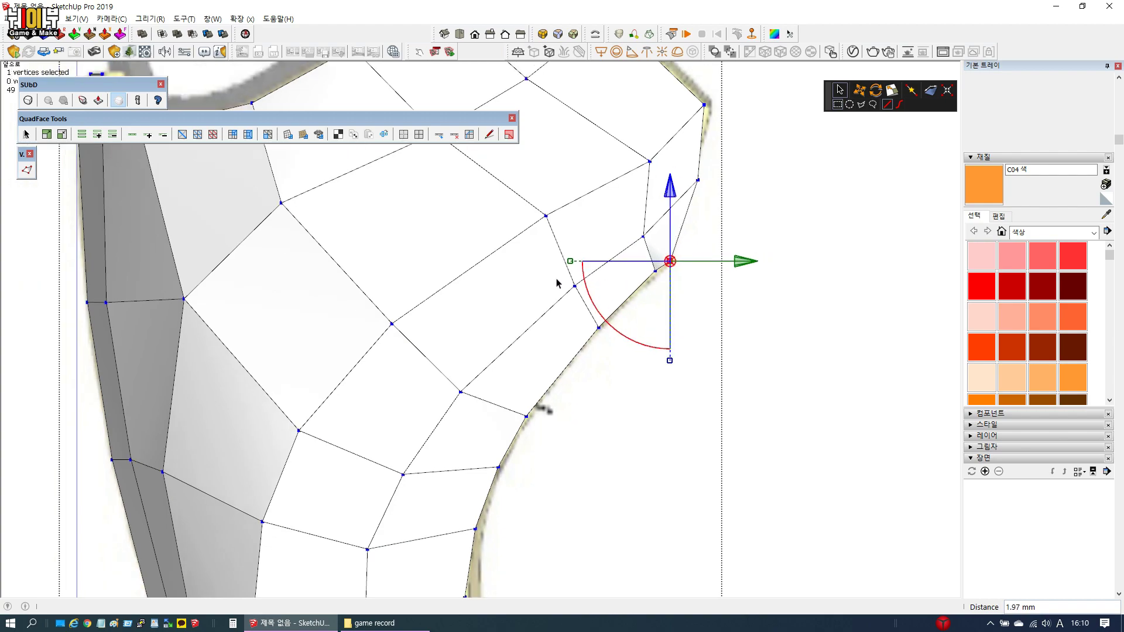
pyautogui.scroll(-3, 519, 522)
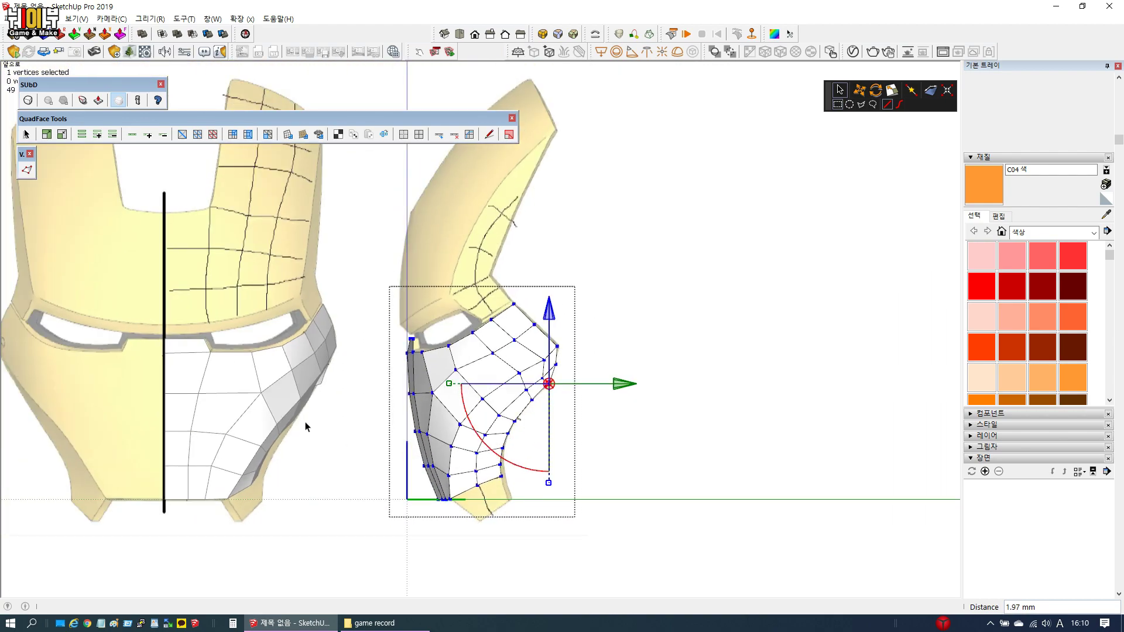
pyautogui.scroll(4, 284, 413)
pyautogui.press('space')
# Select the front-view mesh's outer rear edge loop and move its vertices outward about 4.7 mm along the red axis
pyautogui.scroll(-1, 285, 413)
pyautogui.scroll(3, 295, 430)
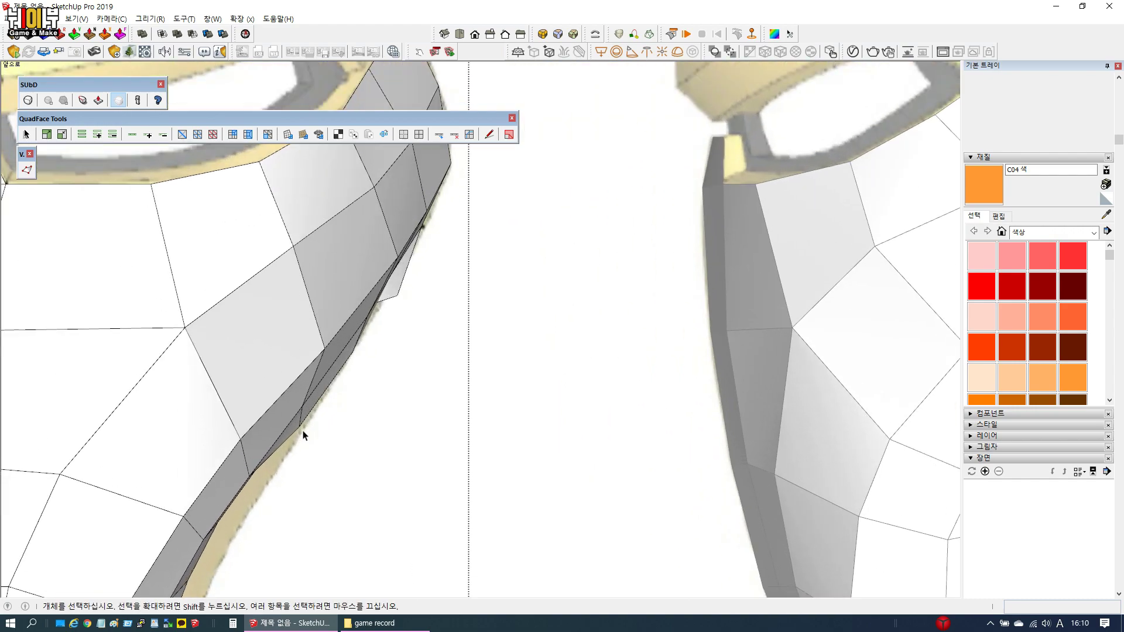
pyautogui.scroll(-3, 300, 431)
pyautogui.scroll(4, 226, 494)
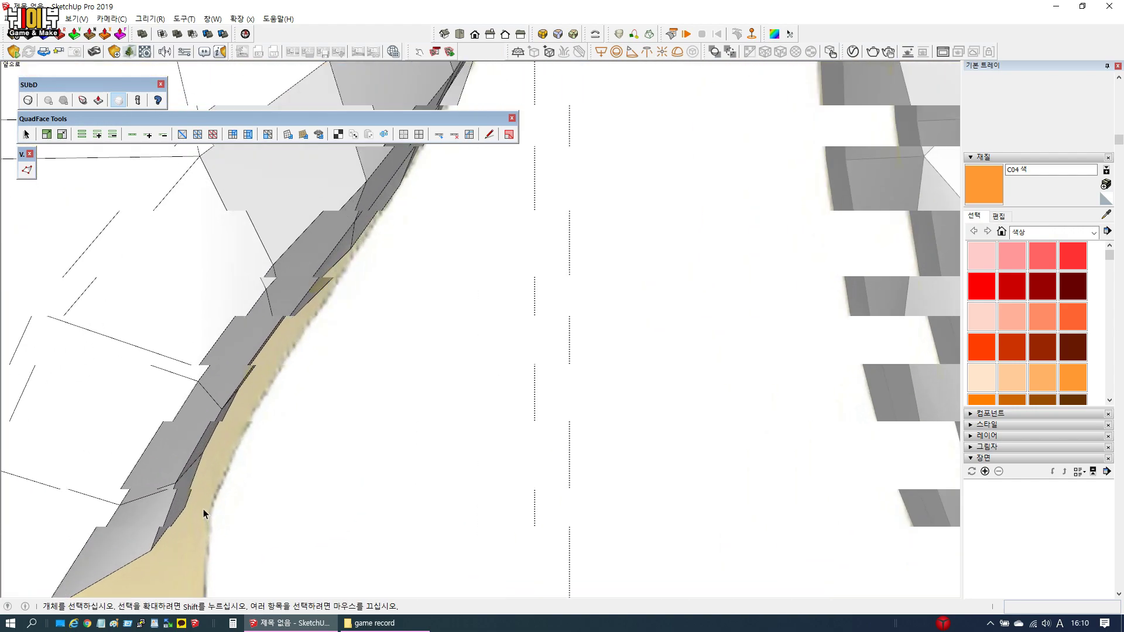
pyautogui.click(194, 476)
pyautogui.click(133, 134)
pyautogui.scroll(-3, 246, 246)
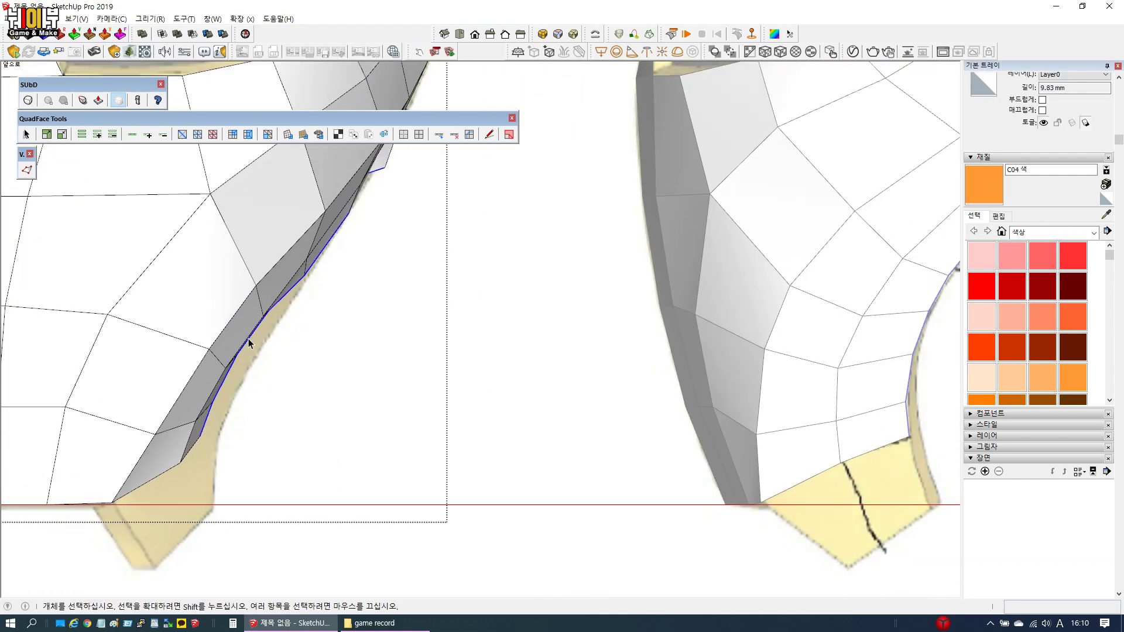
pyautogui.click(27, 170)
pyautogui.moveTo(362, 304); pyautogui.dragTo(378, 316)
pyautogui.scroll(-4, 336, 429)
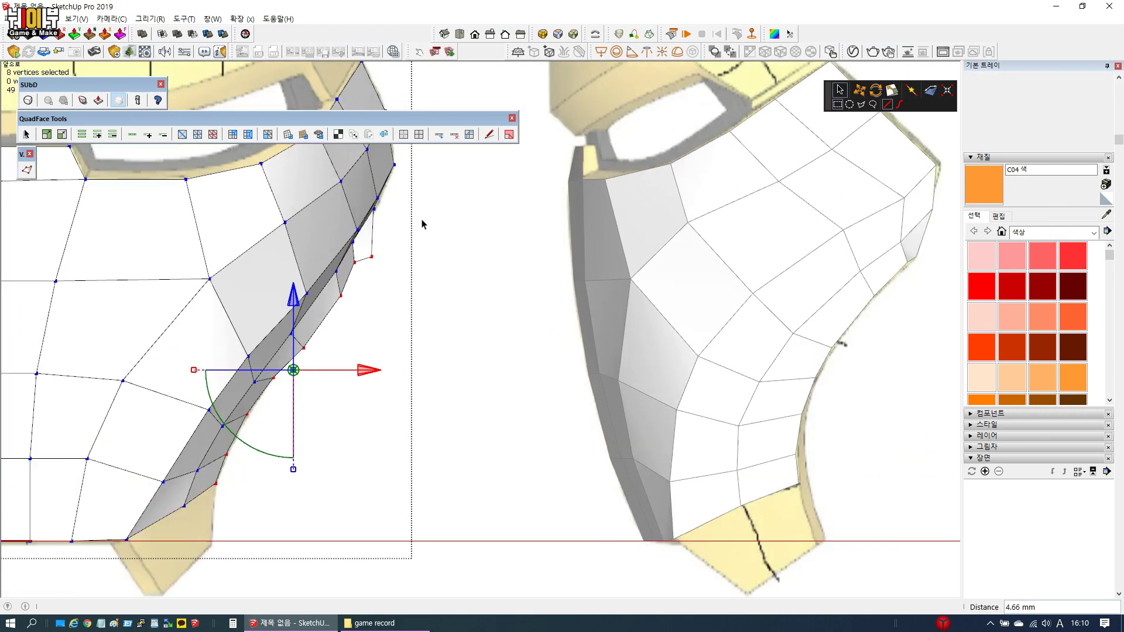
# Move the strip's upper outer vertices one by one inward along the red axis to match the front reference outline
pyautogui.scroll(7, 423, 221)
pyautogui.click(356, 282)
pyautogui.click(329, 290)
pyautogui.moveTo(403, 290); pyautogui.dragTo(320, 416)
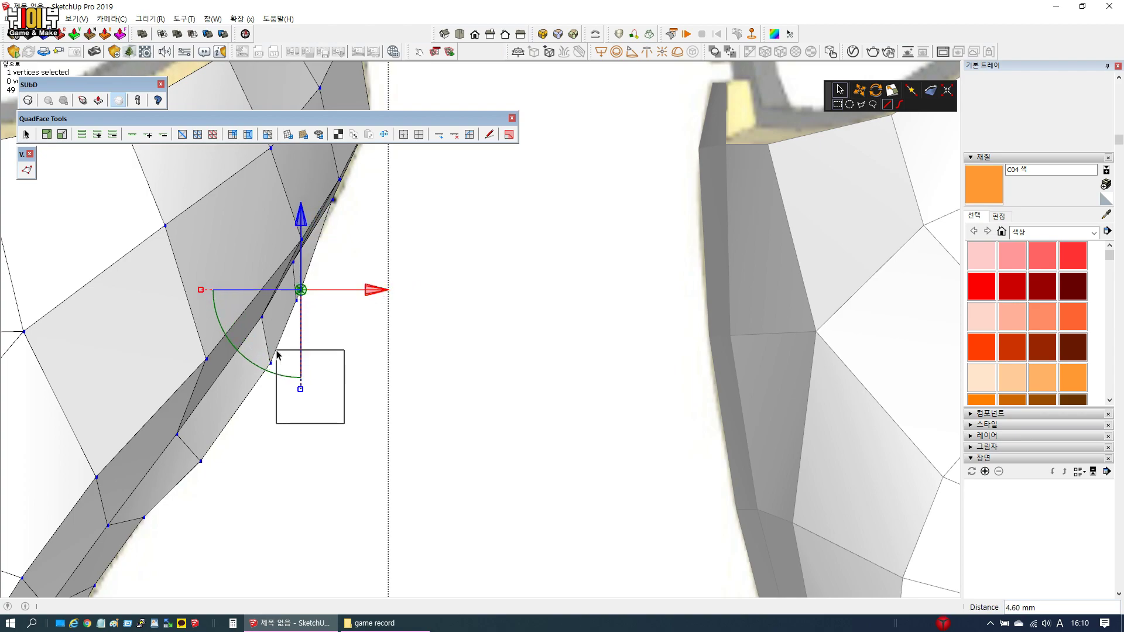
pyautogui.moveTo(279, 355); pyautogui.dragTo(268, 359)
pyautogui.moveTo(342, 364); pyautogui.dragTo(310, 367)
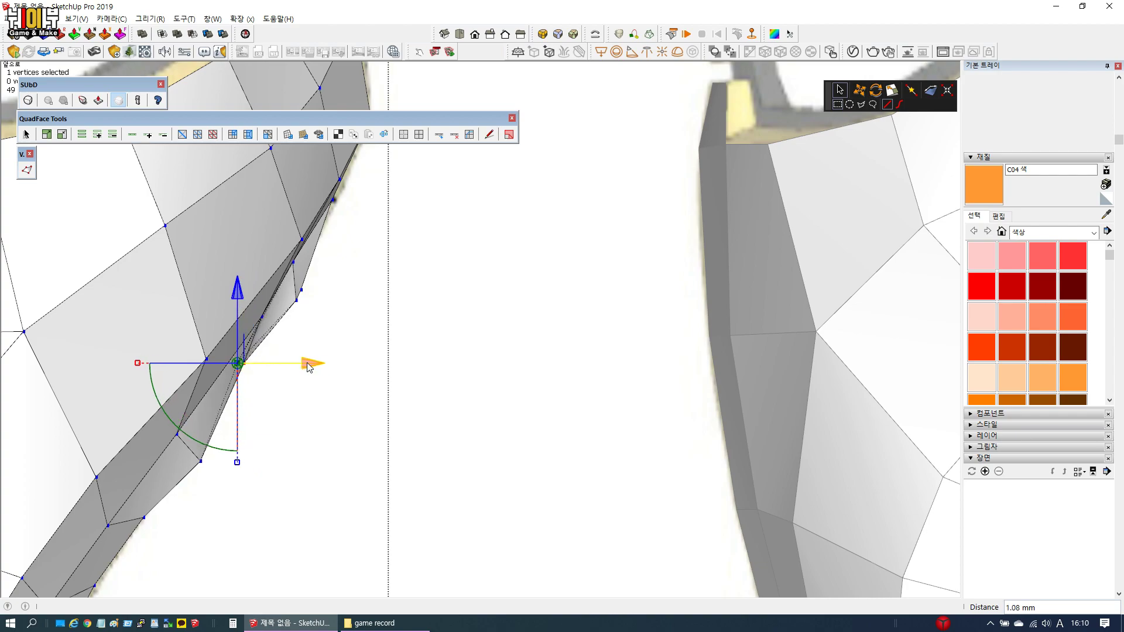
pyautogui.moveTo(307, 310); pyautogui.dragTo(355, 309)
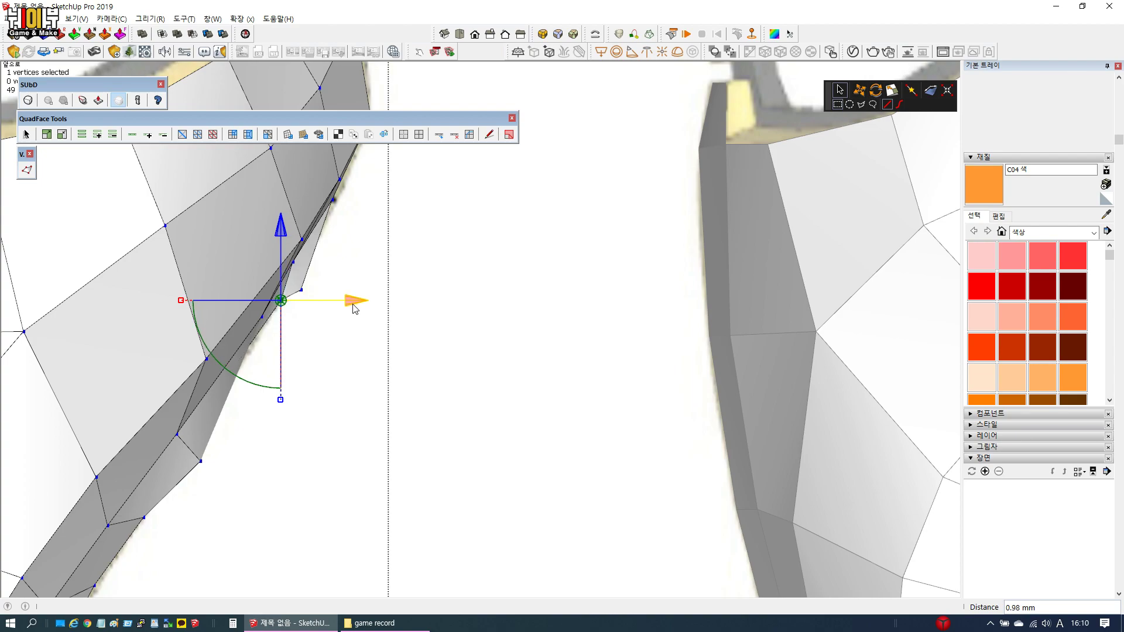
pyautogui.click(300, 288)
pyautogui.moveTo(363, 297); pyautogui.dragTo(355, 296)
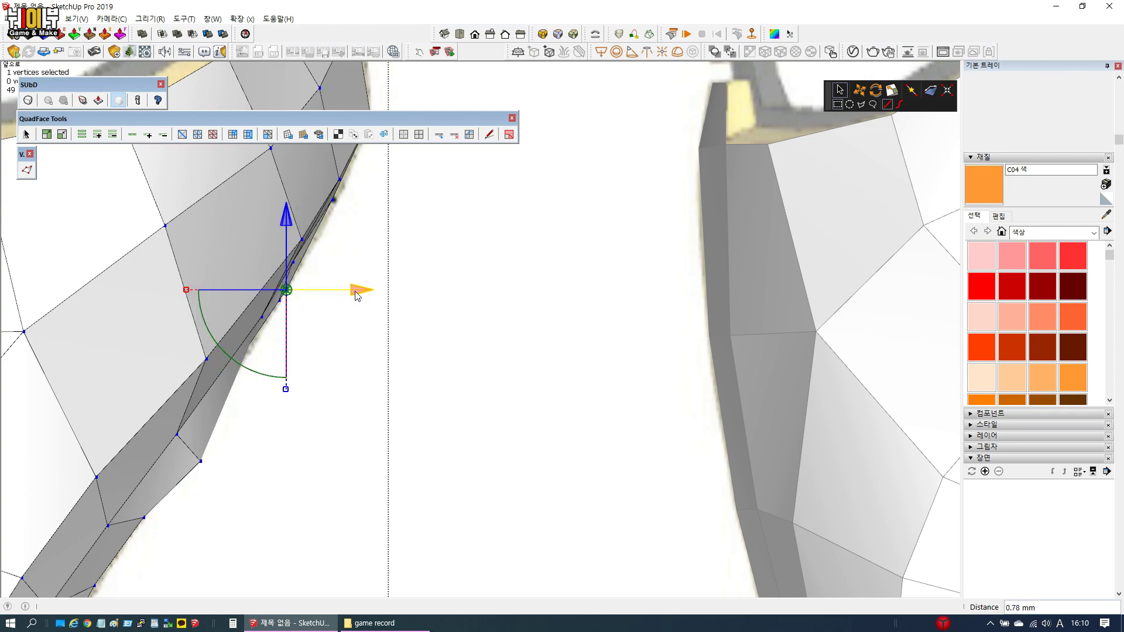
# Shift the next outer vertex down the strip inward about 0.95 mm along the red axis
pyautogui.scroll(-4, 355, 295)
pyautogui.scroll(4, 275, 354)
pyautogui.moveTo(264, 336); pyautogui.dragTo(263, 335)
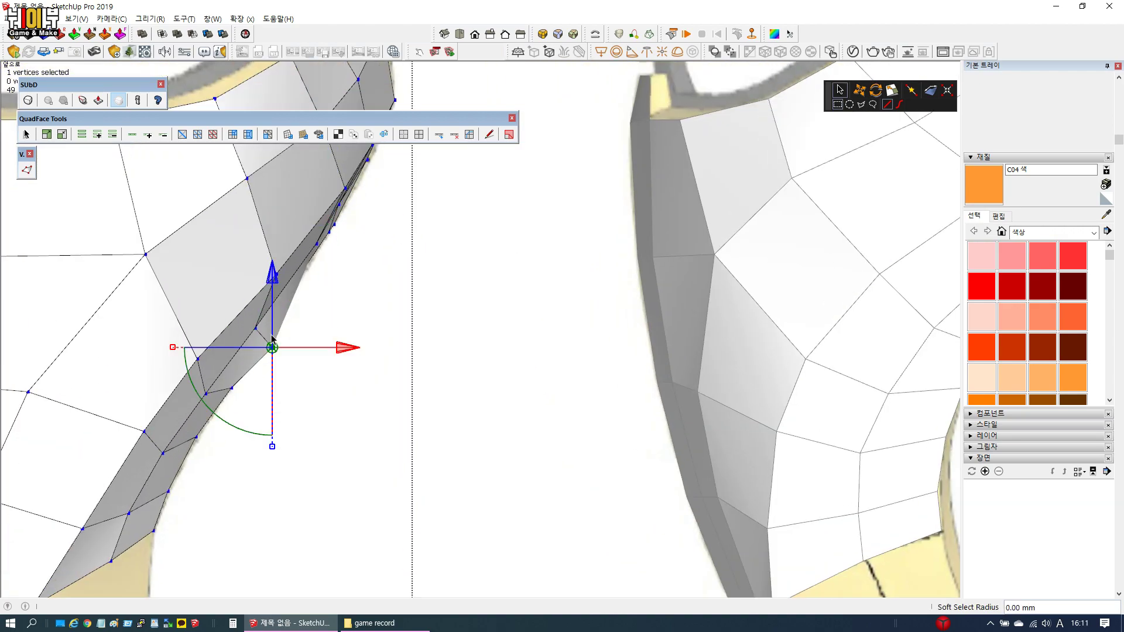
pyautogui.moveTo(346, 348); pyautogui.dragTo(333, 345)
pyautogui.scroll(-3, 327, 344)
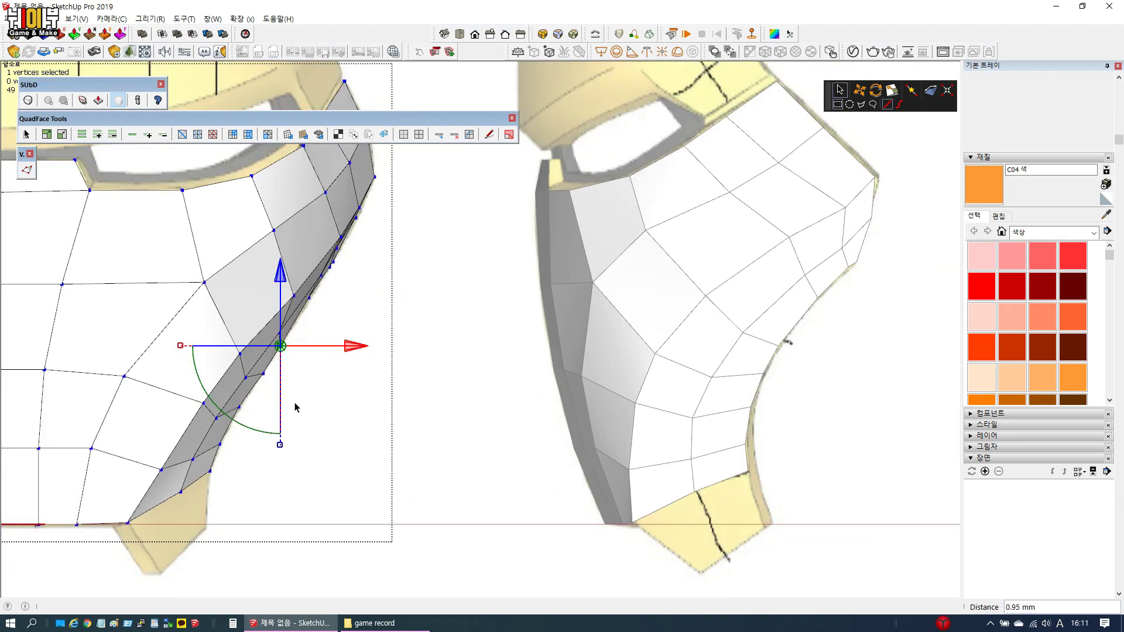
pyautogui.scroll(4, 248, 474)
# Leave vertex editing and examine the cheek mesh's new rear strip in 3D from below
pyautogui.scroll(-10, 271, 387)
pyautogui.press('space')
pyautogui.click(694, 464)
pyautogui.moveTo(485, 352); pyautogui.dragTo(614, 576, button='middle')
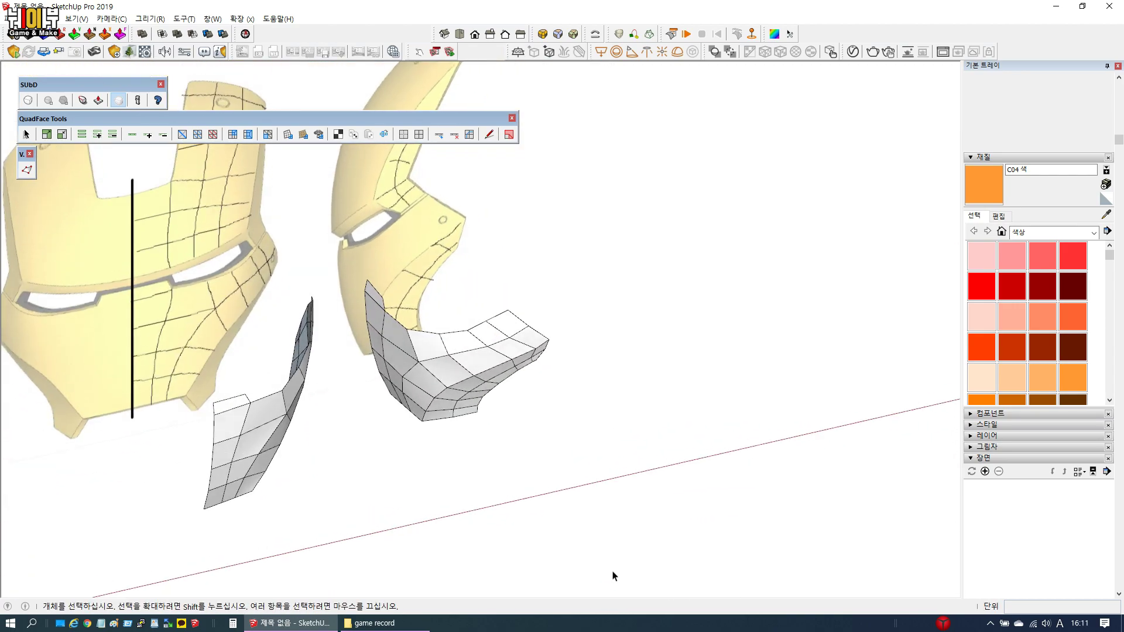
pyautogui.scroll(8, 519, 386)
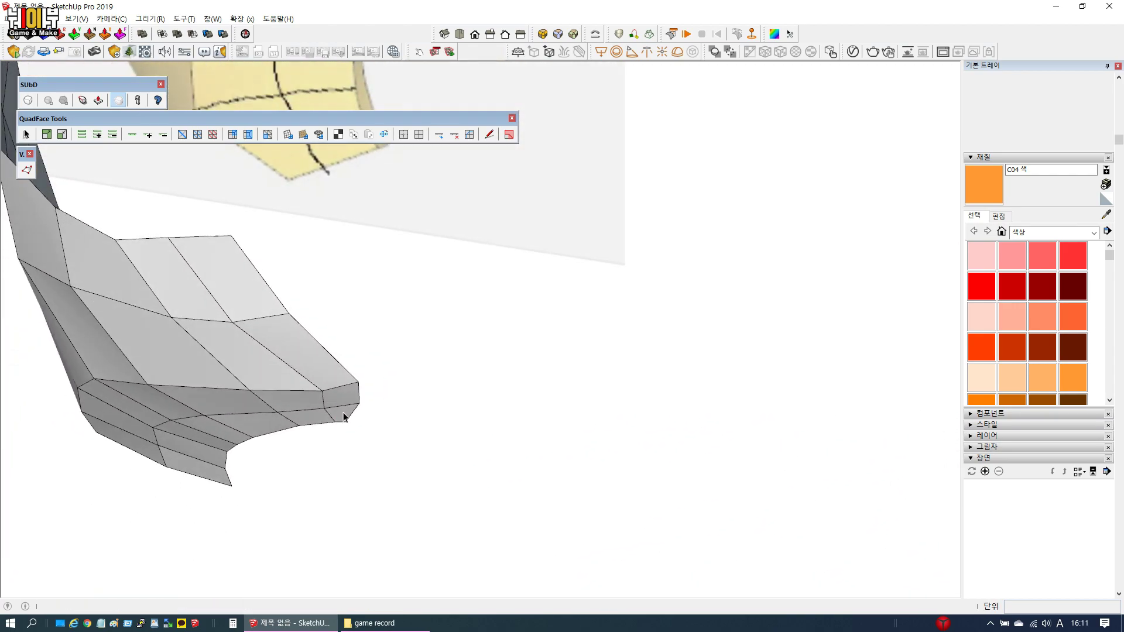
pyautogui.scroll(-3, 339, 405)
pyautogui.moveTo(384, 394); pyautogui.dragTo(616, 385, button='middle')
# Adjust individual outer vertices of the front-view mesh's lower rear strip along the red axis in 3D to even out its shape
pyautogui.press('v')
pyautogui.click(658, 339)
pyautogui.moveTo(680, 387); pyautogui.dragTo(682, 385)
pyautogui.moveTo(726, 327); pyautogui.dragTo(733, 326)
pyautogui.moveTo(643, 364); pyautogui.dragTo(527, 275, button='middle')
pyautogui.scroll(2, 531, 354)
pyautogui.moveTo(532, 355); pyautogui.dragTo(520, 409, button='middle')
pyautogui.click(518, 413)
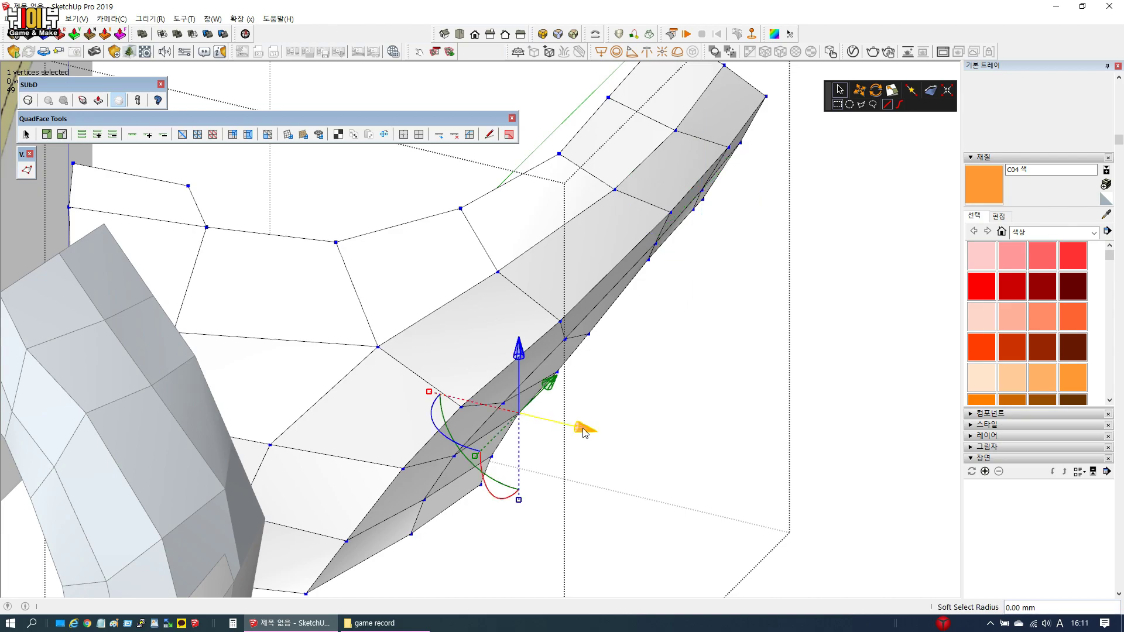
pyautogui.moveTo(530, 454); pyautogui.dragTo(500, 253, button='middle')
pyautogui.scroll(-5, 500, 254)
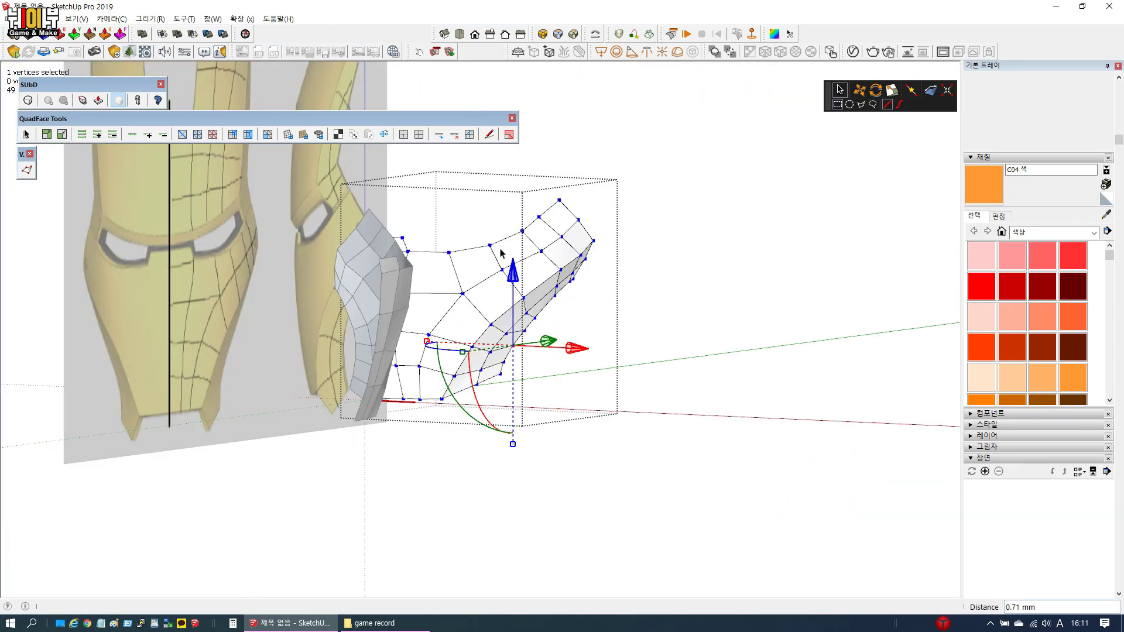
# Extrude the side-view mesh's bottom rear edges downward as a new strip, shift it along the green axis and reduce its vertical scale
pyautogui.click(475, 35)
pyautogui.scroll(-3, 552, 381)
pyautogui.scroll(6, 557, 289)
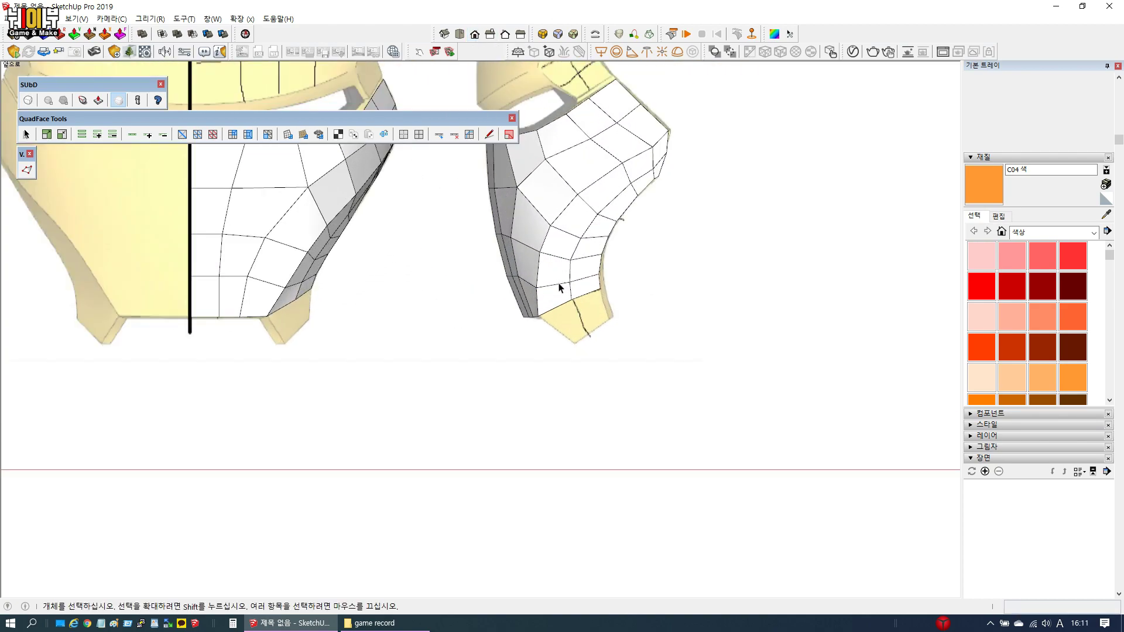
pyautogui.doubleClick(574, 282)
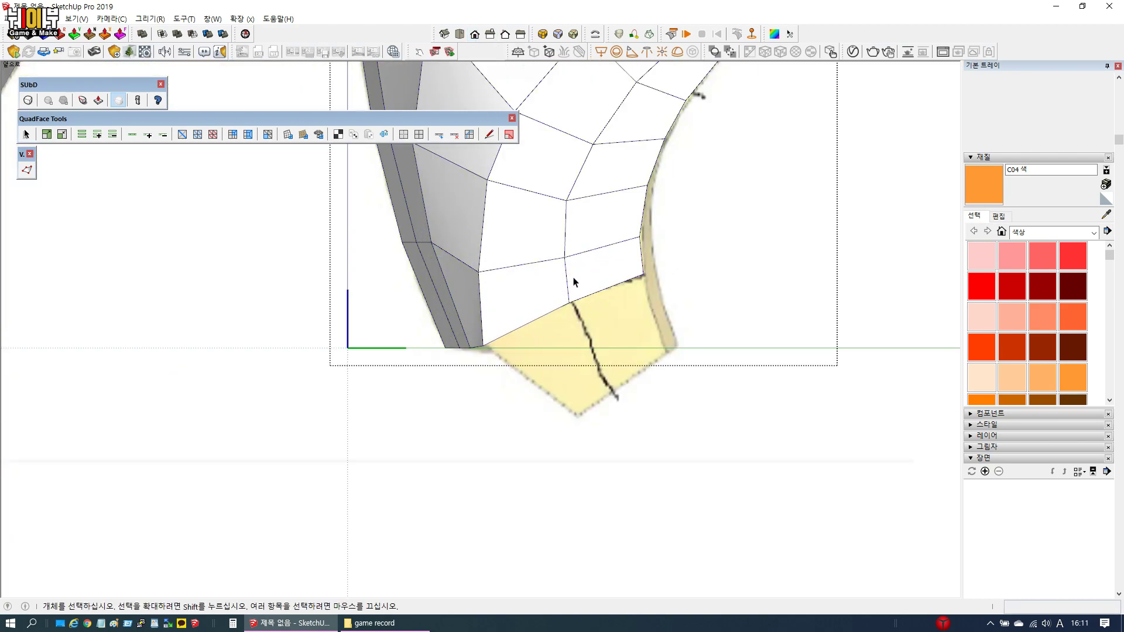
pyautogui.click(560, 308)
pyautogui.press('v')
pyautogui.keyDown('ctrl'); pyautogui.moveTo(570, 249); pyautogui.dragTo(579, 302); pyautogui.keyUp('ctrl')
pyautogui.moveTo(645, 366); pyautogui.dragTo(667, 365)
pyautogui.moveTo(515, 368); pyautogui.dragTo(570, 377)
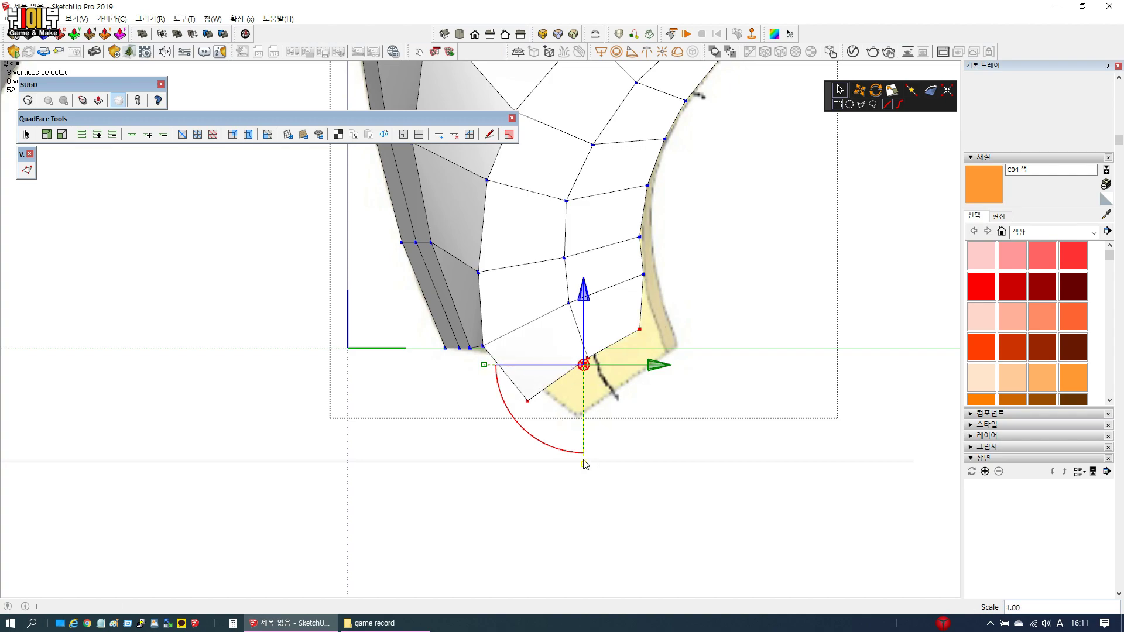
pyautogui.moveTo(586, 443); pyautogui.dragTo(587, 420)
pyautogui.moveTo(583, 298); pyautogui.dragTo(584, 288)
# Move the new strip's rear and middle lower vertices along the green and blue axes to fit the side reference
pyautogui.moveTo(662, 354); pyautogui.dragTo(724, 338)
pyautogui.click(642, 334)
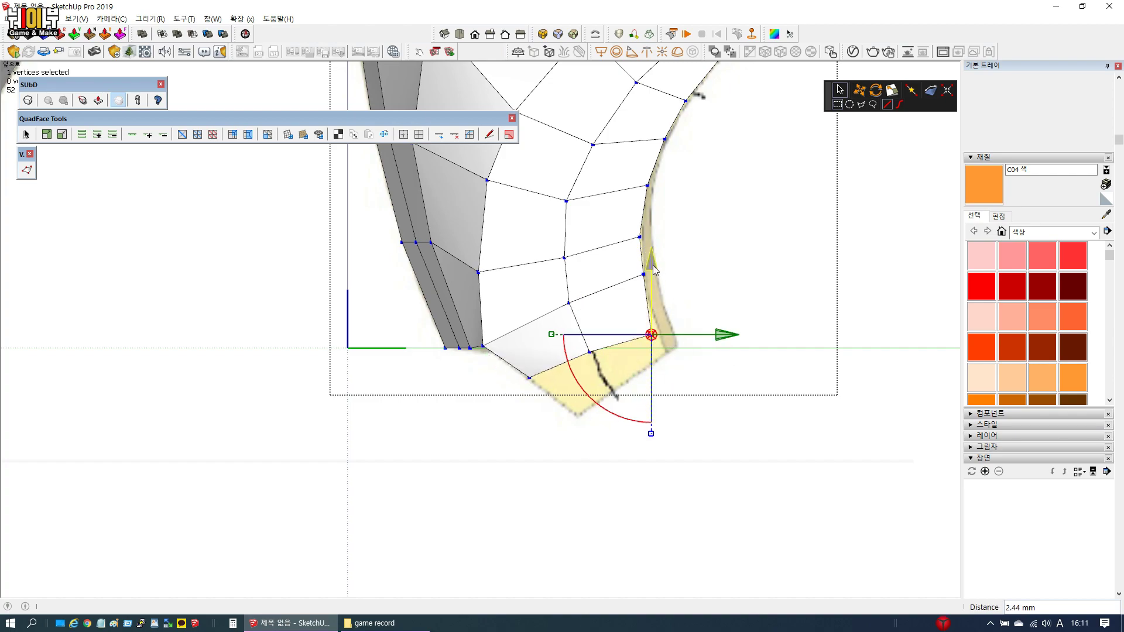
pyautogui.moveTo(654, 270); pyautogui.dragTo(655, 254)
pyautogui.moveTo(725, 322); pyautogui.dragTo(727, 324)
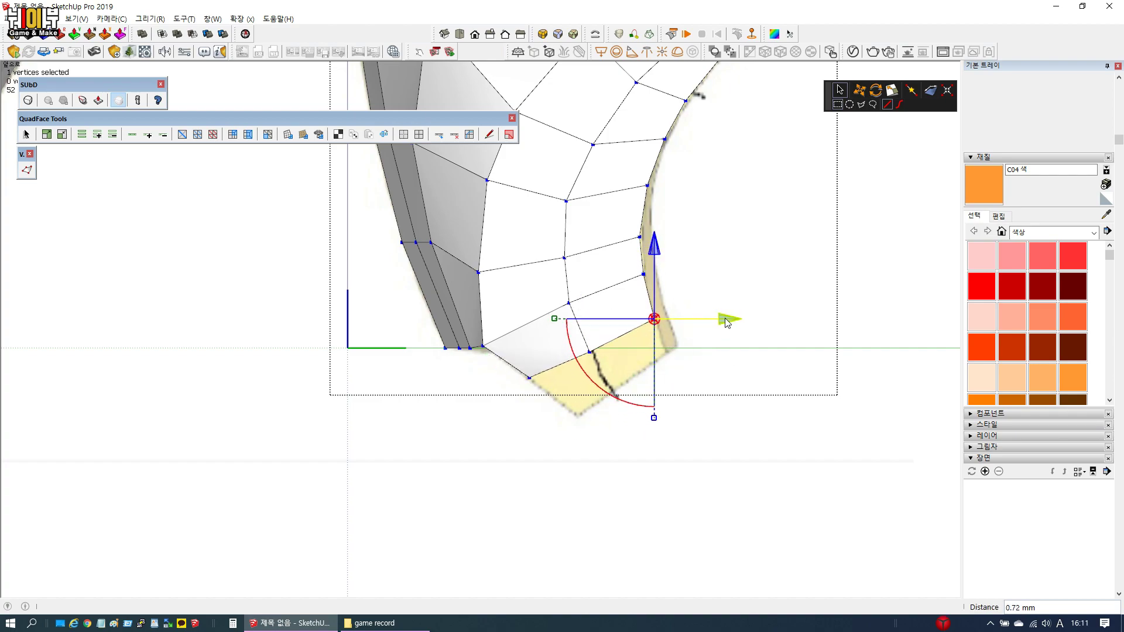
pyautogui.click(598, 351)
pyautogui.moveTo(589, 284); pyautogui.dragTo(590, 288)
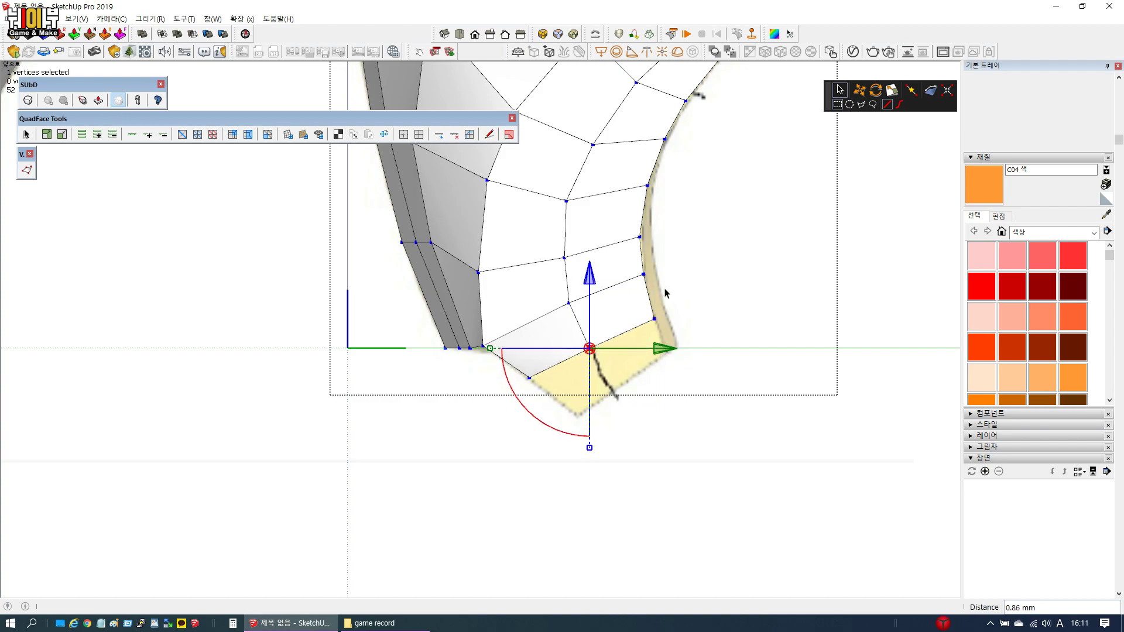
# In the front-view mesh, move the new strip's innermost lower vertex outward about 5.19 mm along the red axis
pyautogui.scroll(-3, 672, 281)
pyautogui.scroll(1, 392, 307)
pyautogui.scroll(3, 392, 306)
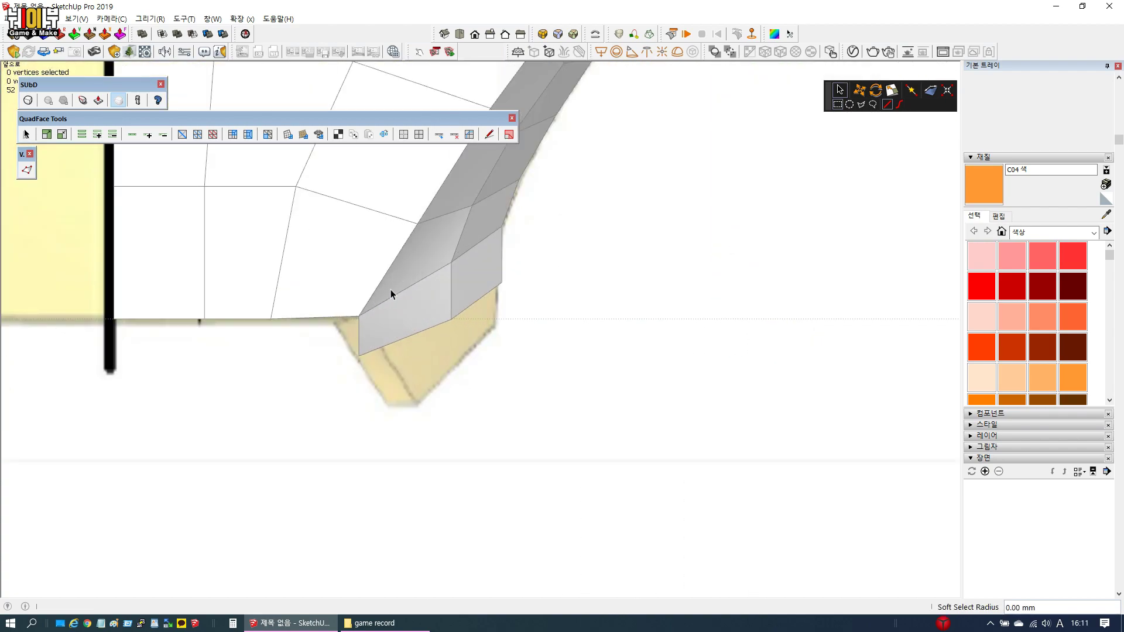
pyautogui.press('space')
pyautogui.doubleClick(392, 290)
pyautogui.tripleClick(391, 290)
pyautogui.scroll(2, 384, 321)
pyautogui.press('v')
pyautogui.click(345, 373)
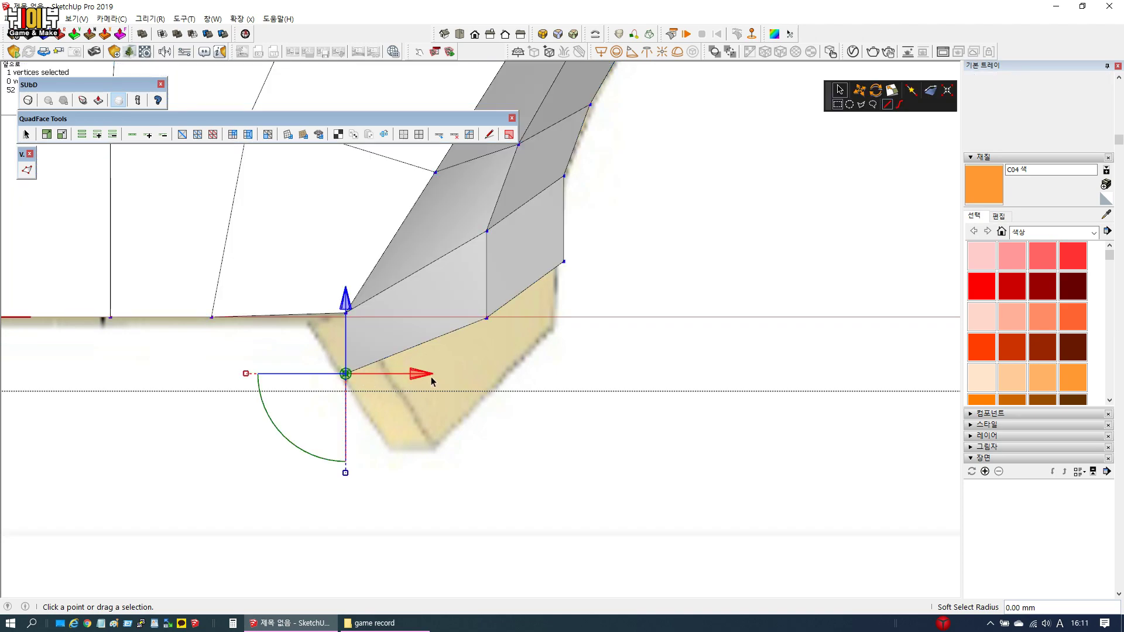
pyautogui.moveTo(415, 377); pyautogui.dragTo(460, 374)
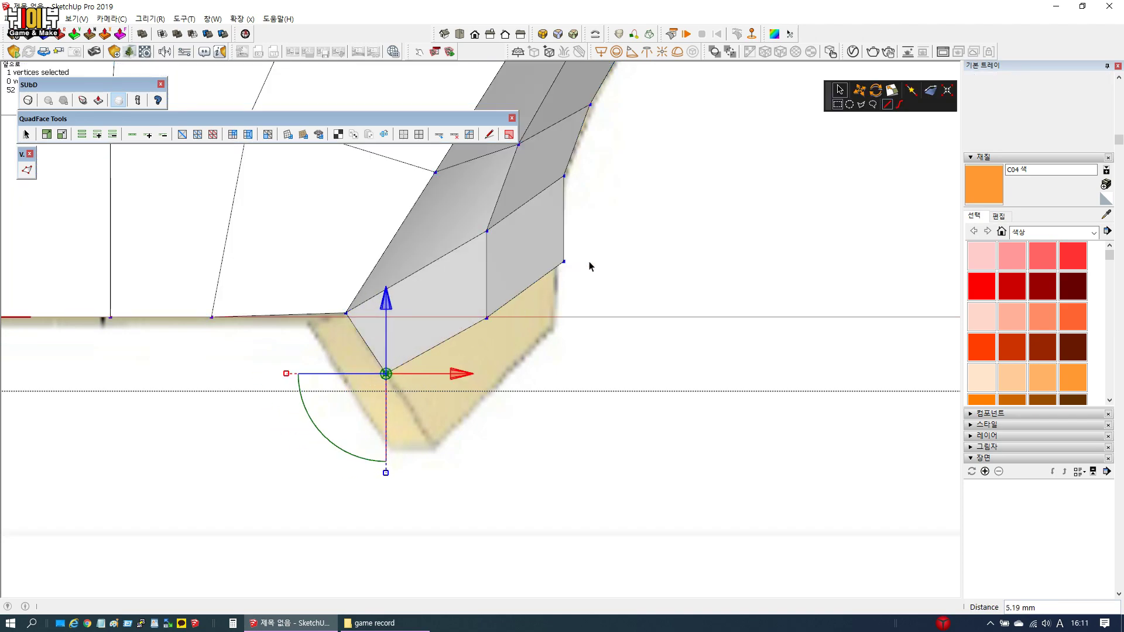
# Move the strip's outer and middle lower vertices inward along the red axis by about 0.83 mm and 0.3 mm
pyautogui.click(550, 251)
pyautogui.moveTo(635, 261); pyautogui.dragTo(627, 259)
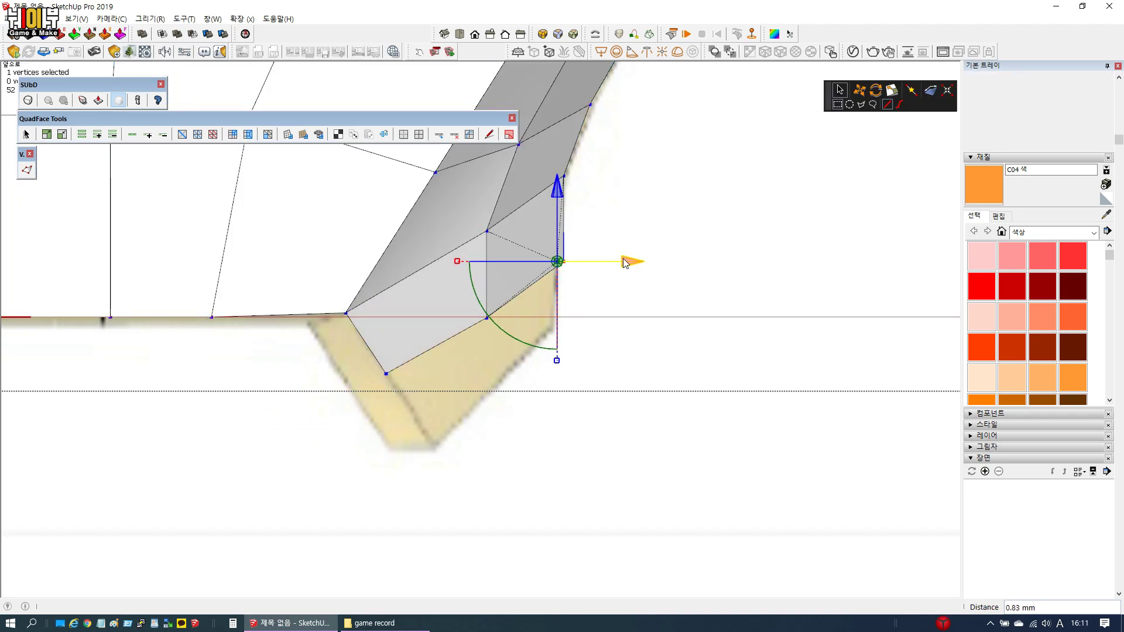
pyautogui.moveTo(469, 300); pyautogui.dragTo(468, 300)
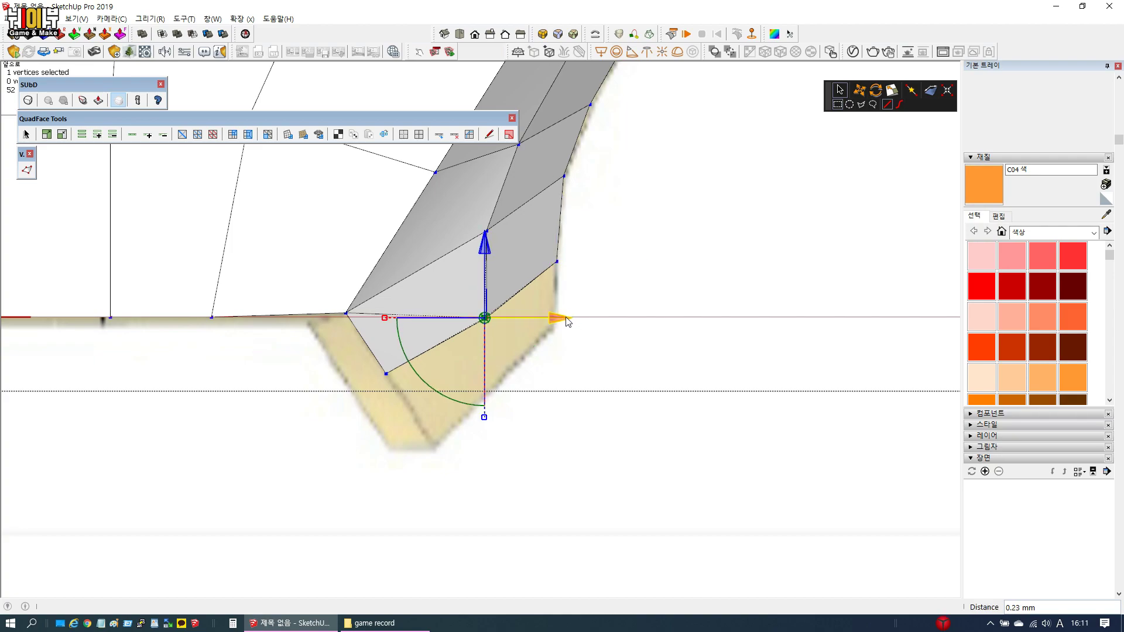
pyautogui.scroll(-5, 431, 283)
pyautogui.scroll(-2, 396, 301)
pyautogui.press('space')
# Extrude the side-view mesh's bottom rear edges downward as a second strip and shift it about 3.2 mm along the green axis
pyautogui.scroll(6, 597, 291)
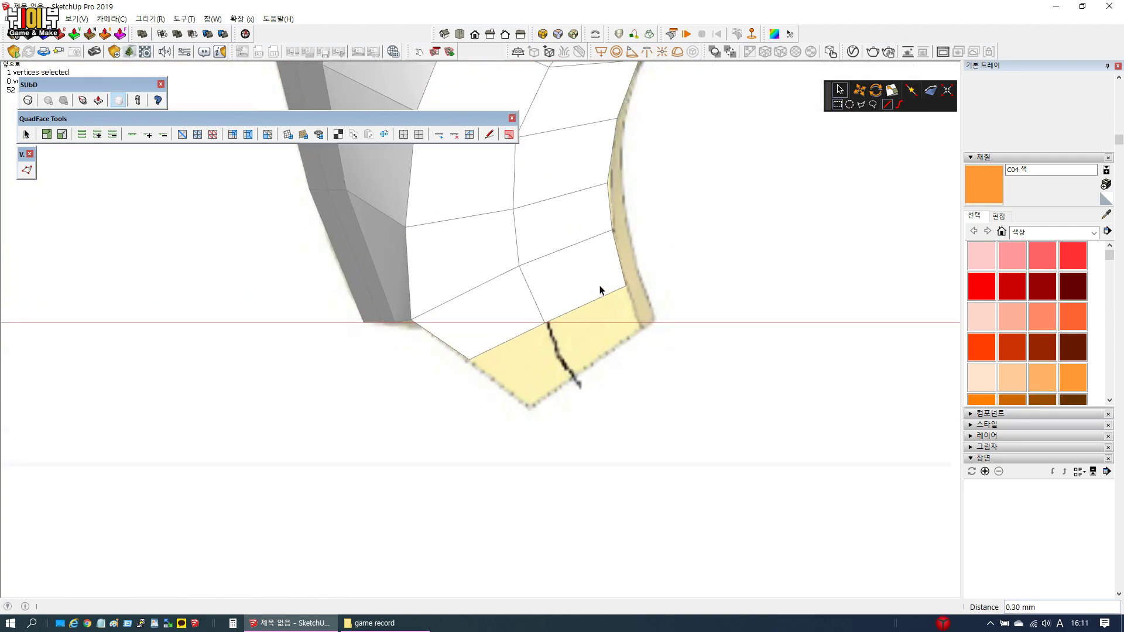
pyautogui.keyDown('ctrl'); pyautogui.click(528, 332); pyautogui.keyUp('ctrl')
pyautogui.press('v')
pyautogui.moveTo(543, 263); pyautogui.dragTo(546, 306)
pyautogui.moveTo(621, 376); pyautogui.dragTo(634, 377)
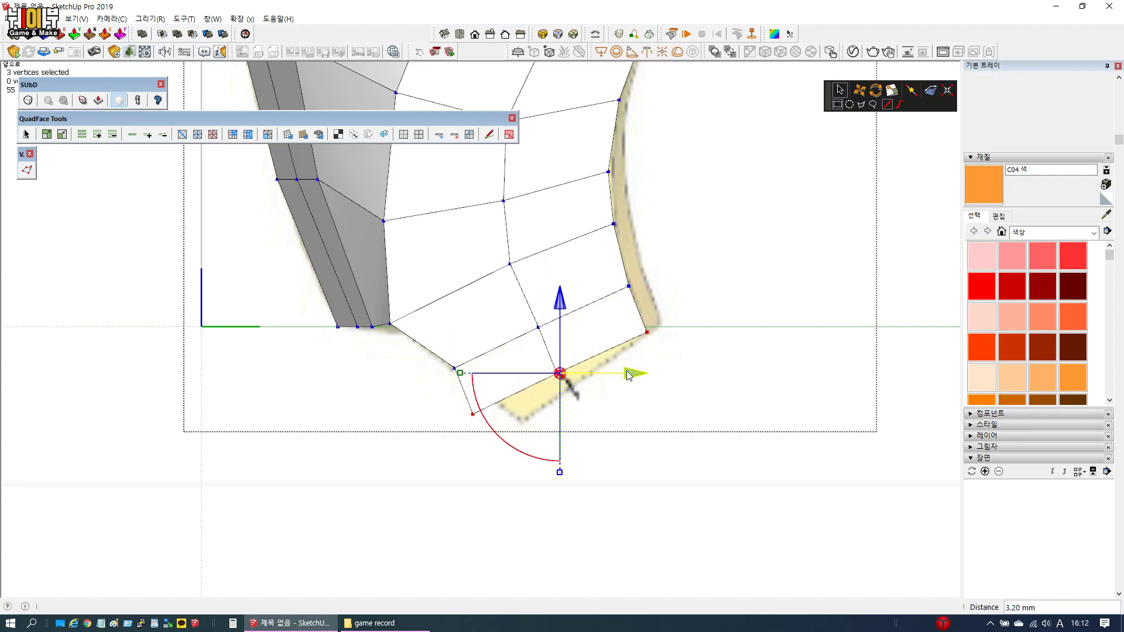
# In the side-view mesh, move the second strip's front and middle lower vertices along the green and blue axes to fit the reference
pyautogui.click(472, 414)
pyautogui.moveTo(567, 420); pyautogui.dragTo(605, 426)
pyautogui.moveTo(525, 344); pyautogui.dragTo(540, 350)
pyautogui.click(556, 374)
pyautogui.moveTo(624, 375); pyautogui.dragTo(638, 374)
pyautogui.moveTo(576, 304); pyautogui.dragTo(577, 316)
# In the front-view mesh, move the second strip's inner and middle lower vertices outward and its outer one inward about 0.79 mm along red
pyautogui.scroll(-15, 613, 305)
pyautogui.scroll(10, 565, 318)
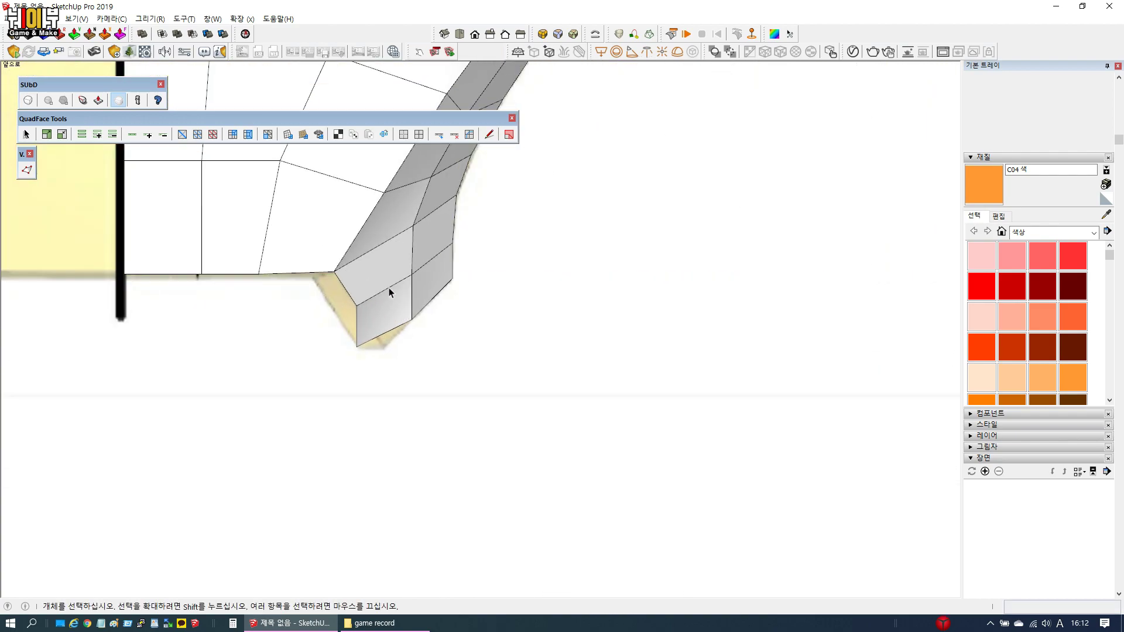
pyautogui.click(376, 409)
pyautogui.click(337, 379)
pyautogui.moveTo(410, 381); pyautogui.dragTo(460, 381)
pyautogui.click(431, 332)
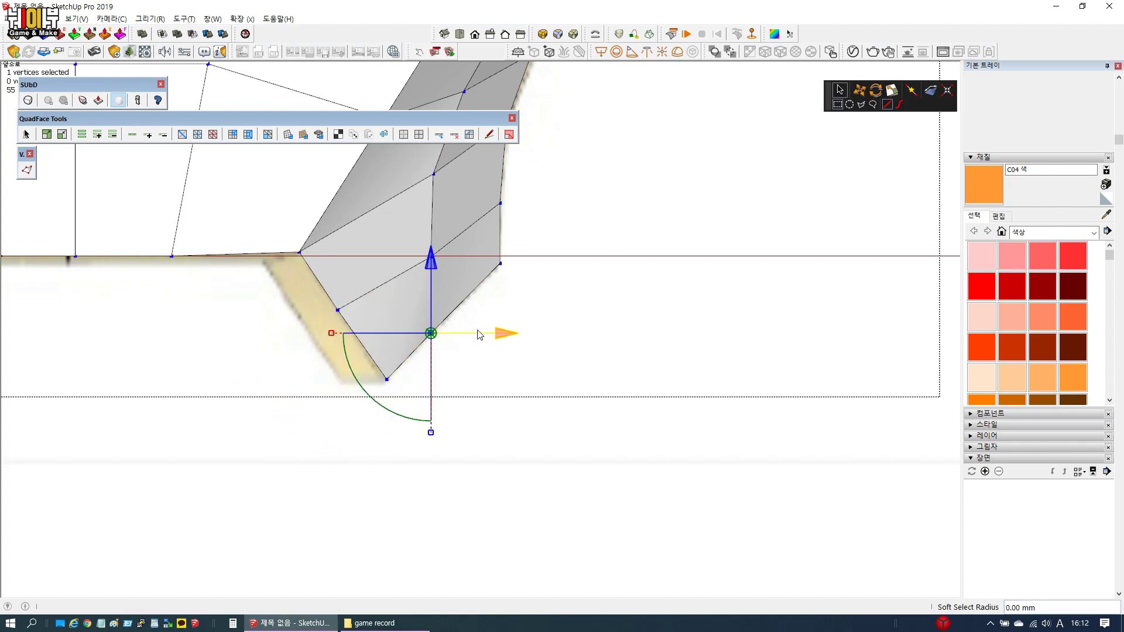
pyautogui.moveTo(501, 337); pyautogui.dragTo(502, 338)
pyautogui.click(500, 266)
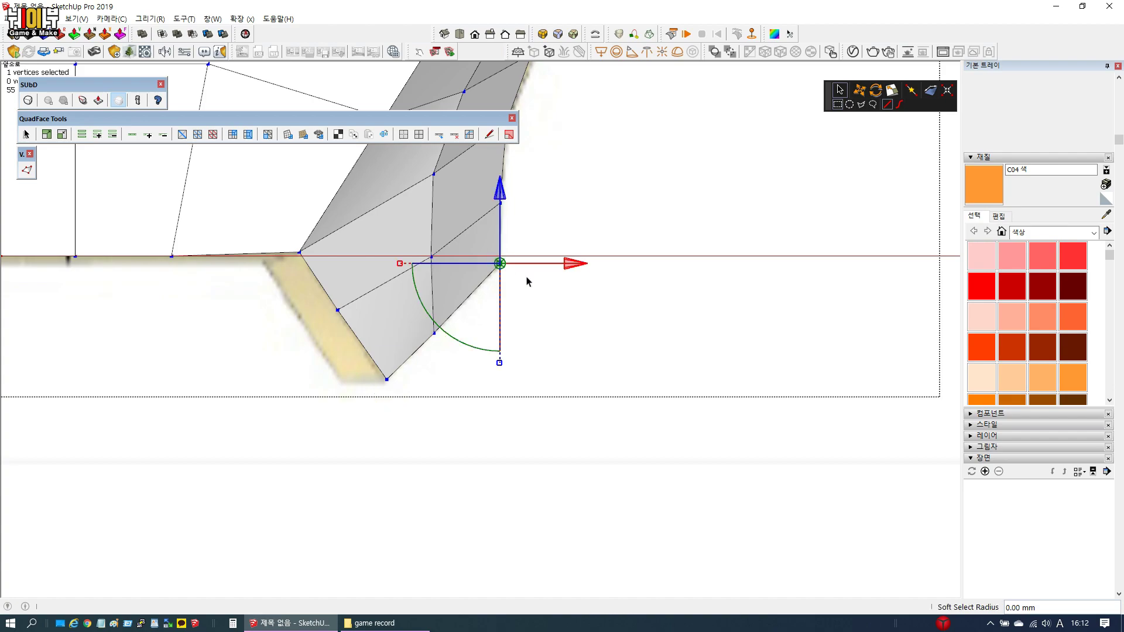
pyautogui.moveTo(575, 261); pyautogui.dragTo(573, 263)
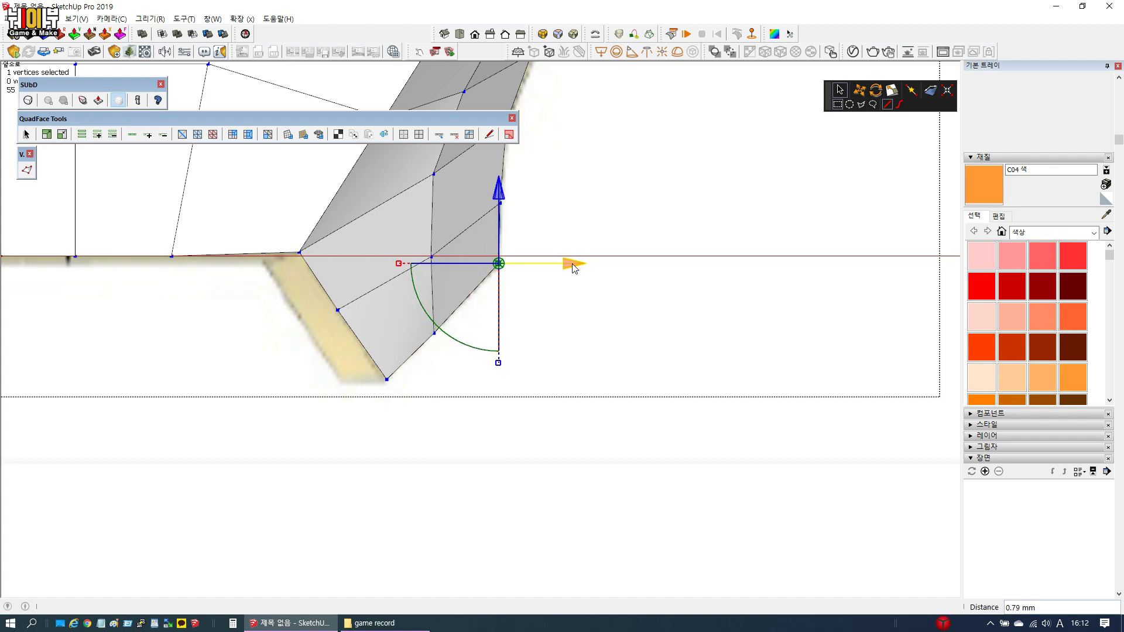
# Copy the front-view cheek component along the red axis and place the copy beside the original, on its centre-line side
pyautogui.scroll(-2, 402, 383)
pyautogui.scroll(-6, 401, 387)
pyautogui.moveTo(454, 443); pyautogui.dragTo(507, 452, button='middle')
pyautogui.moveTo(501, 353); pyautogui.dragTo(334, 419, button='middle')
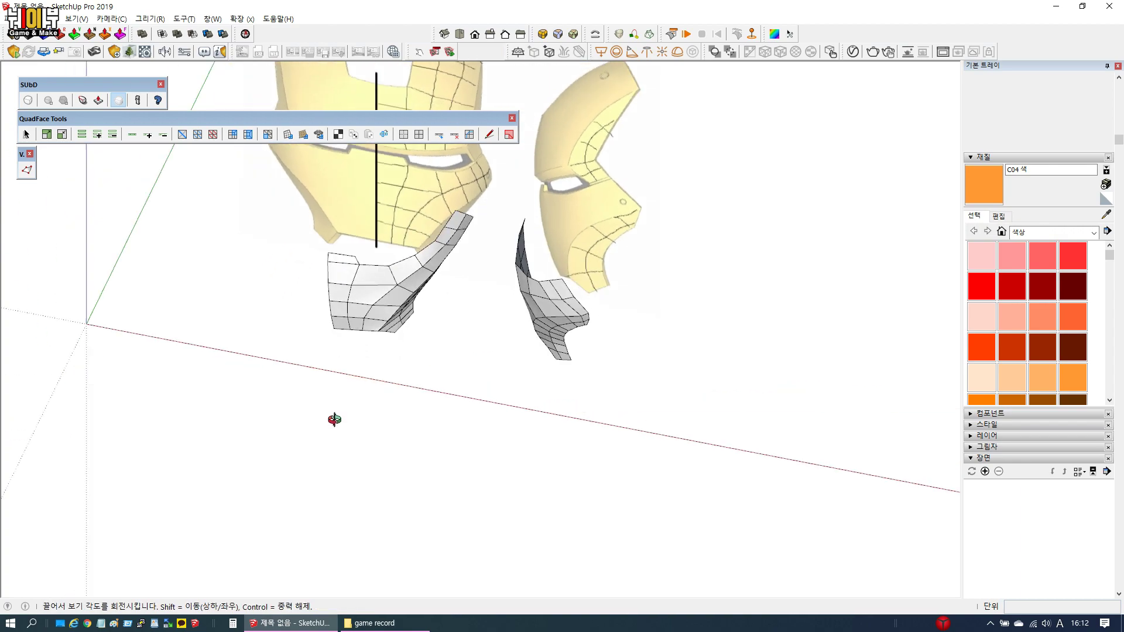
pyautogui.scroll(4, 431, 258)
pyautogui.moveTo(431, 258); pyautogui.dragTo(482, 350, button='middle')
pyautogui.scroll(4, 333, 323)
pyautogui.scroll(-8, 404, 341)
pyautogui.moveTo(404, 341); pyautogui.dragTo(413, 422, button='middle')
pyautogui.click(353, 375)
pyautogui.moveTo(353, 374); pyautogui.dragTo(359, 410, button='middle')
pyautogui.press('m')
pyautogui.click(355, 348)
pyautogui.press('ctrl')
pyautogui.scroll(-2, 252, 331)
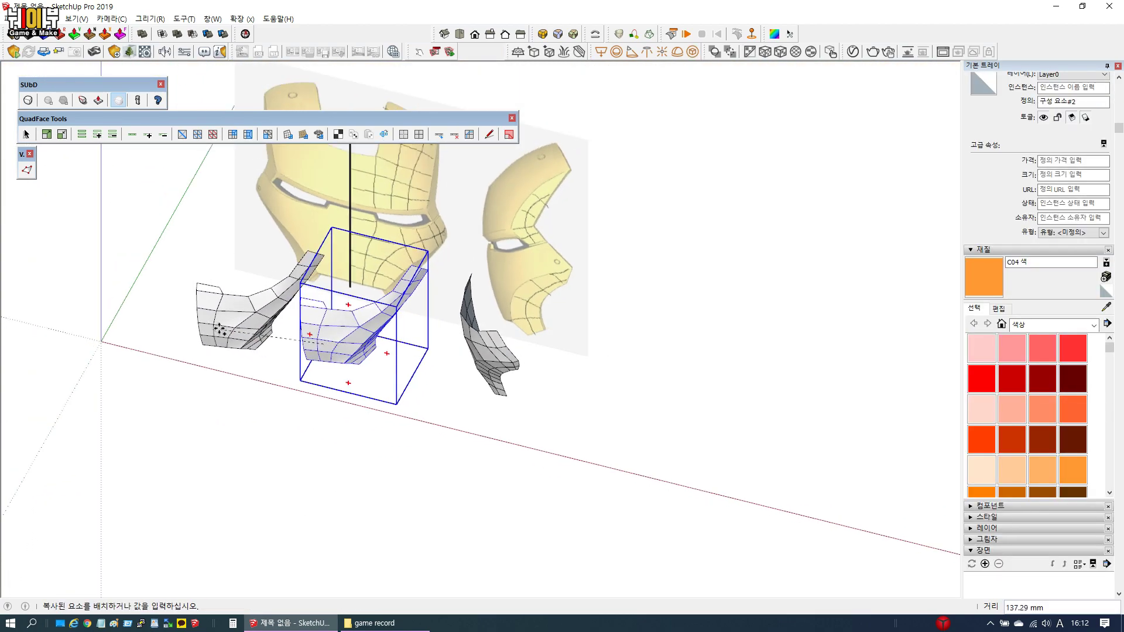
pyautogui.scroll(3, 259, 303)
pyautogui.click(269, 303)
# Mirror the copied half with a red-axis scale of -1 and move it against the original half's centre edge
pyautogui.press('s')
pyautogui.moveTo(158, 256); pyautogui.dragTo(265, 283)
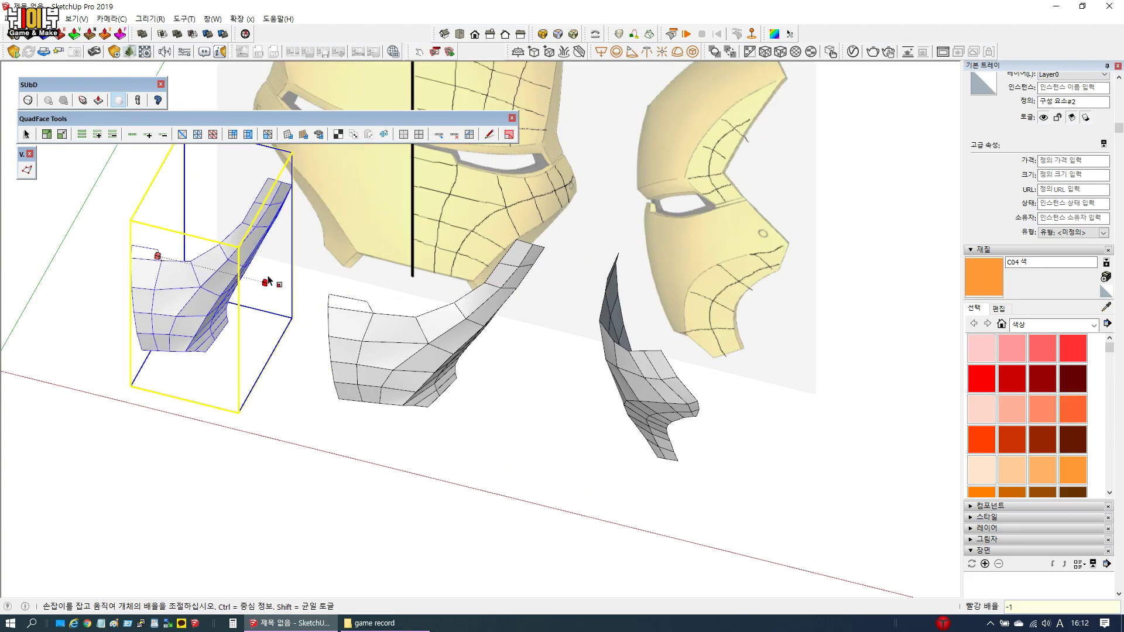
pyautogui.press('Return')
pyautogui.press('m')
pyautogui.click(129, 286)
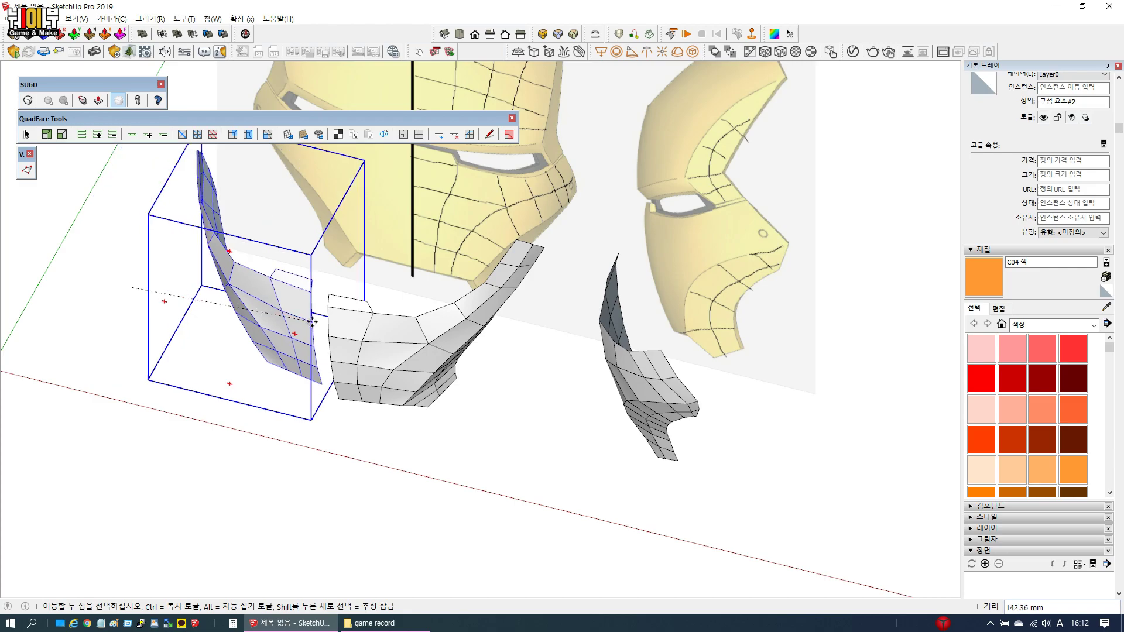
pyautogui.click(321, 300)
pyautogui.press('space')
pyautogui.click(306, 515)
pyautogui.moveTo(306, 514); pyautogui.dragTo(267, 430, button='middle')
pyautogui.scroll(5, 326, 358)
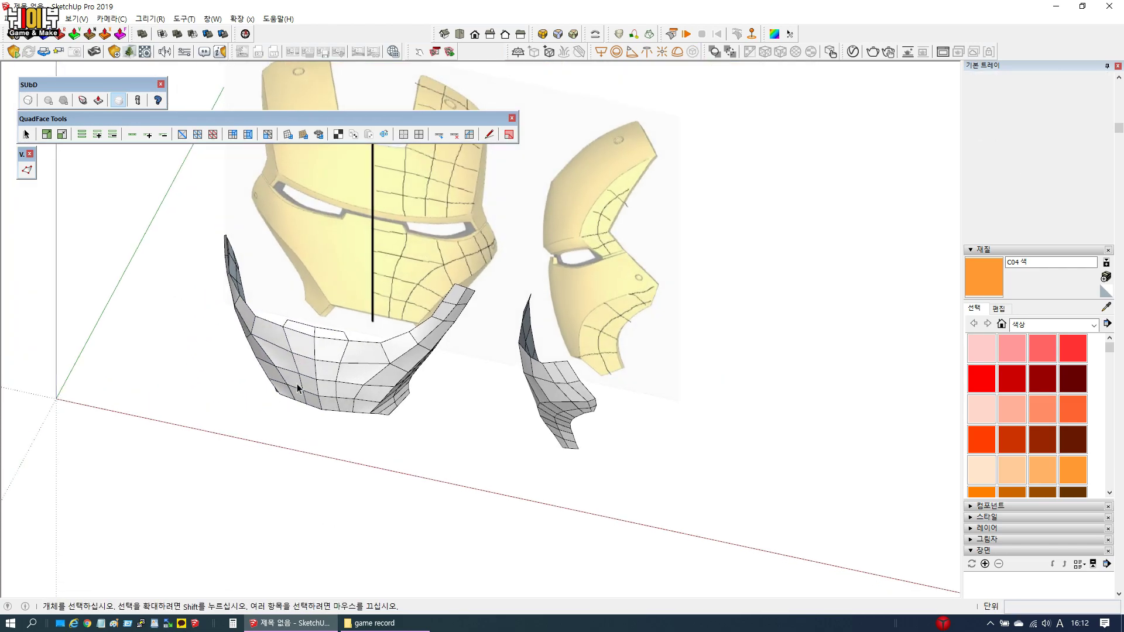
pyautogui.moveTo(326, 359); pyautogui.dragTo(374, 426, button='middle')
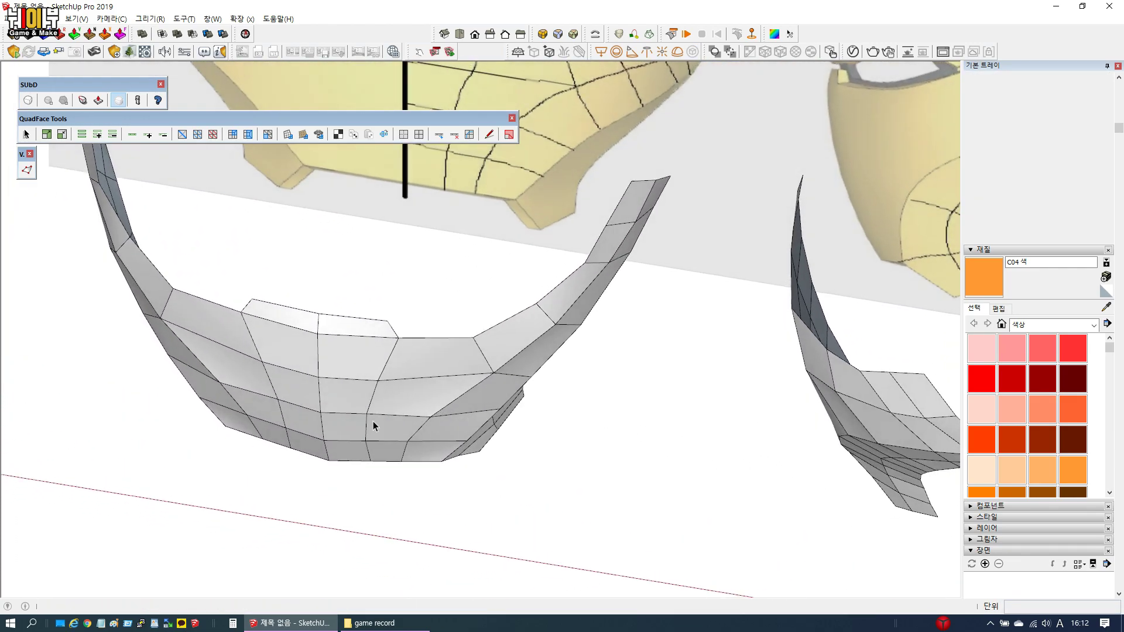
# Flip the dividing edge of a triangulated quad inside the mirrored half's mesh
pyautogui.doubleClick(233, 371)
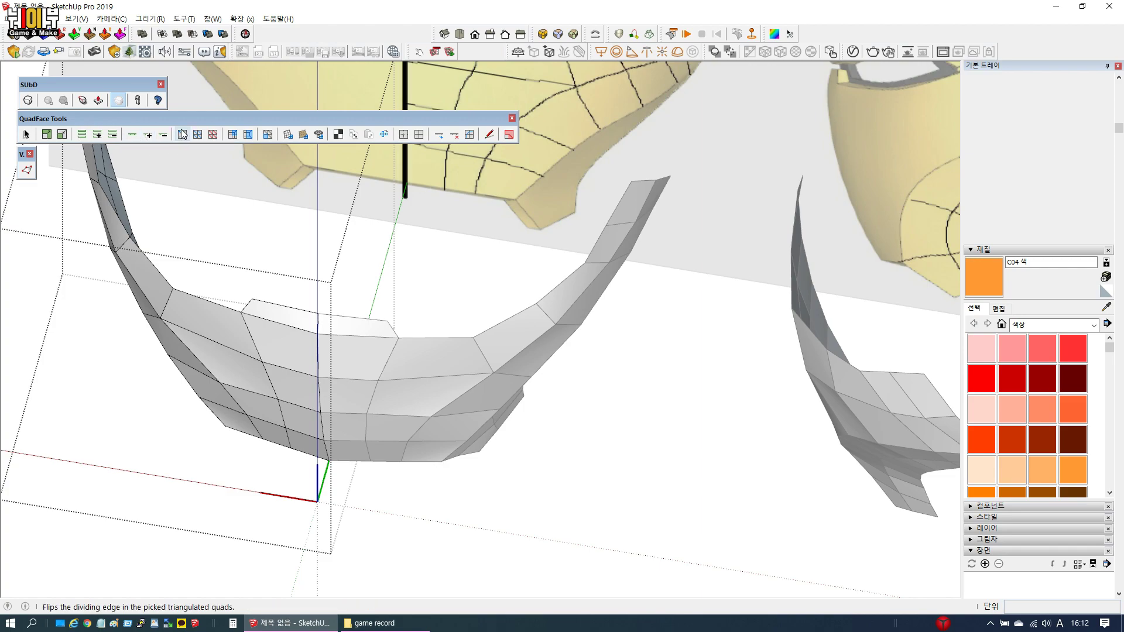
pyautogui.click(228, 362)
pyautogui.moveTo(438, 532); pyautogui.dragTo(297, 505, button='middle')
pyautogui.moveTo(391, 434); pyautogui.dragTo(243, 426, button='middle')
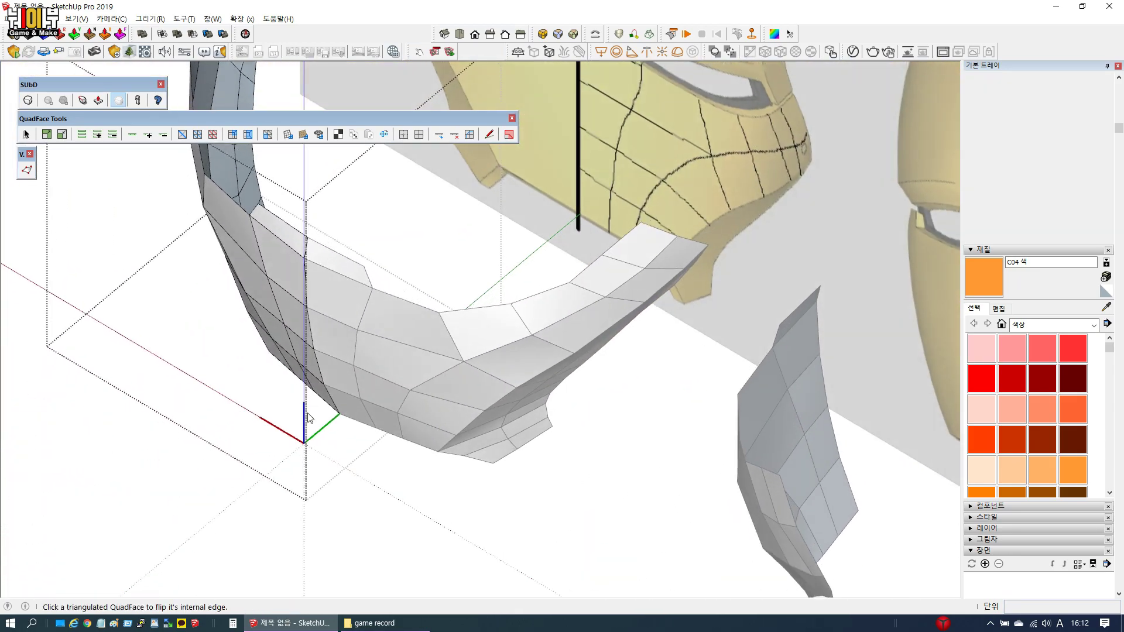
pyautogui.press('space')
pyautogui.click(416, 494)
pyautogui.scroll(-3, 367, 489)
# Turn on subdivision for the original front-view half and examine the smoothed cheek surface from several angles
pyautogui.click(394, 407)
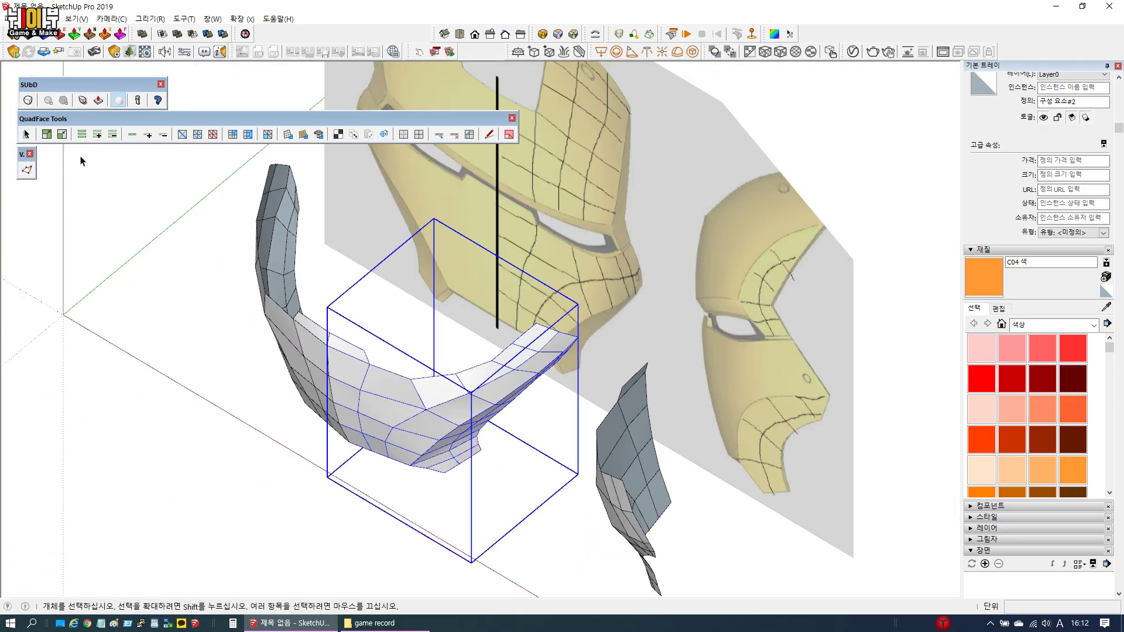
pyautogui.click(28, 100)
pyautogui.moveTo(297, 364); pyautogui.dragTo(451, 376, button='middle')
pyautogui.scroll(3, 479, 174)
pyautogui.scroll(-2, 537, 337)
pyautogui.scroll(2, 517, 356)
pyautogui.moveTo(517, 356); pyautogui.dragTo(562, 346, button='middle')
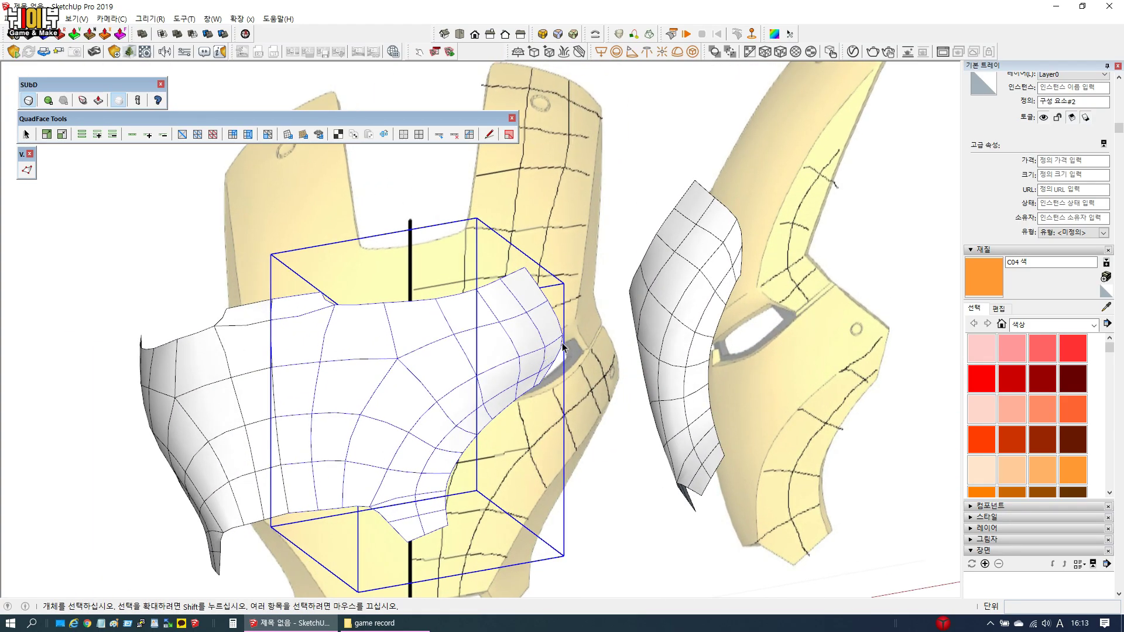
pyautogui.moveTo(389, 494); pyautogui.dragTo(417, 439, button='middle')
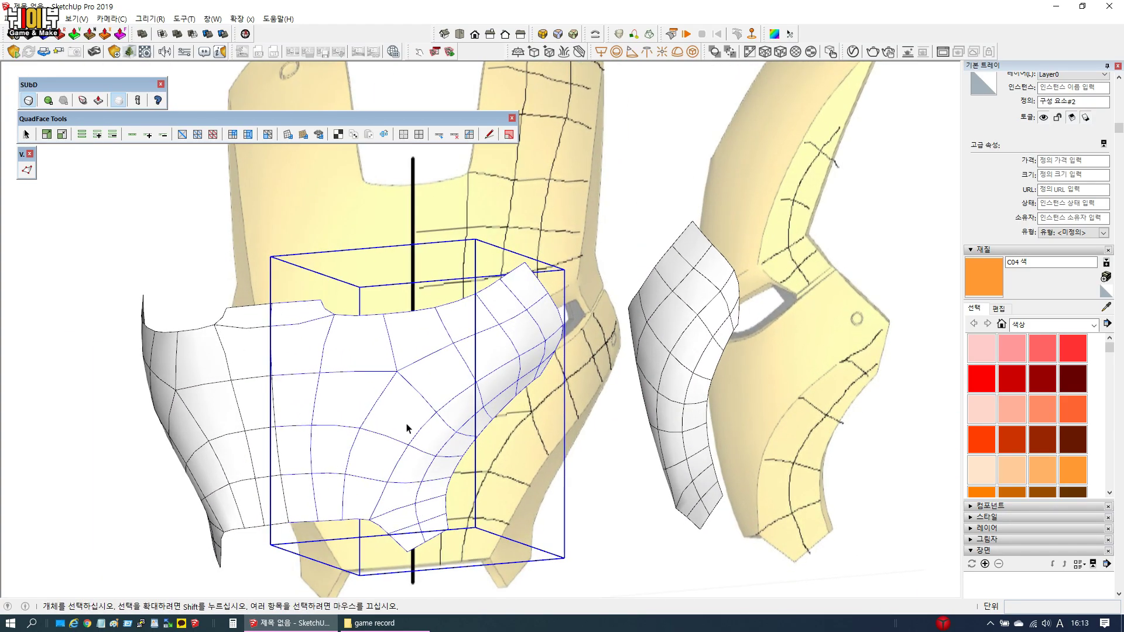
pyautogui.moveTo(401, 375); pyautogui.dragTo(369, 447, button='middle')
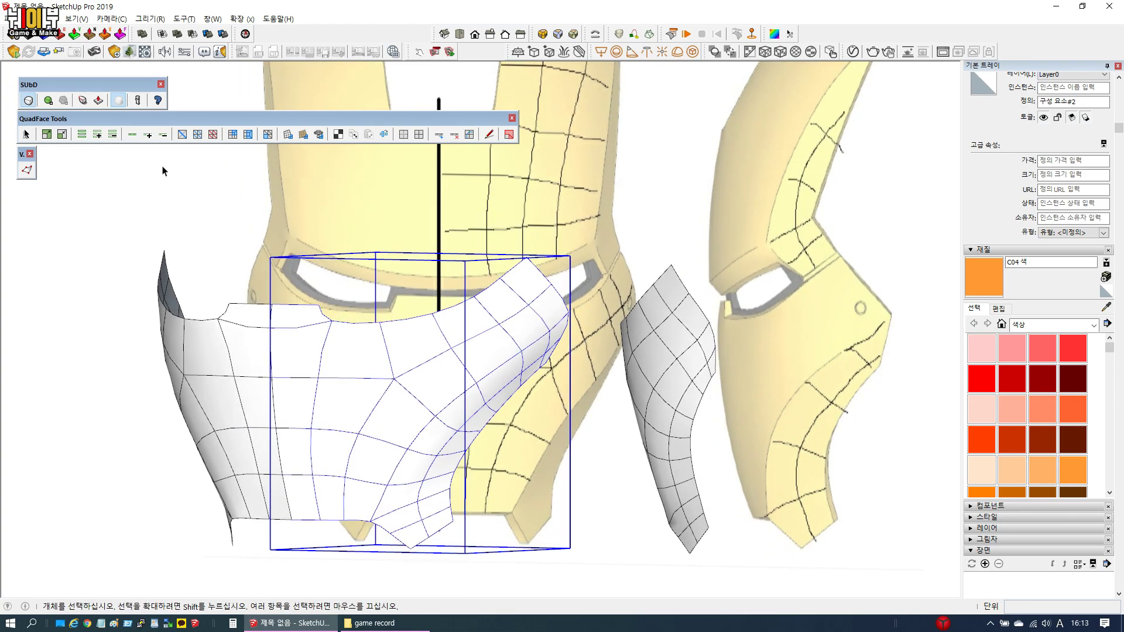
# Turn off subdivision and crease the edge loop along the cheek's side ridge with a sharpness of 0.85
pyautogui.click(28, 100)
pyautogui.scroll(-2, 228, 199)
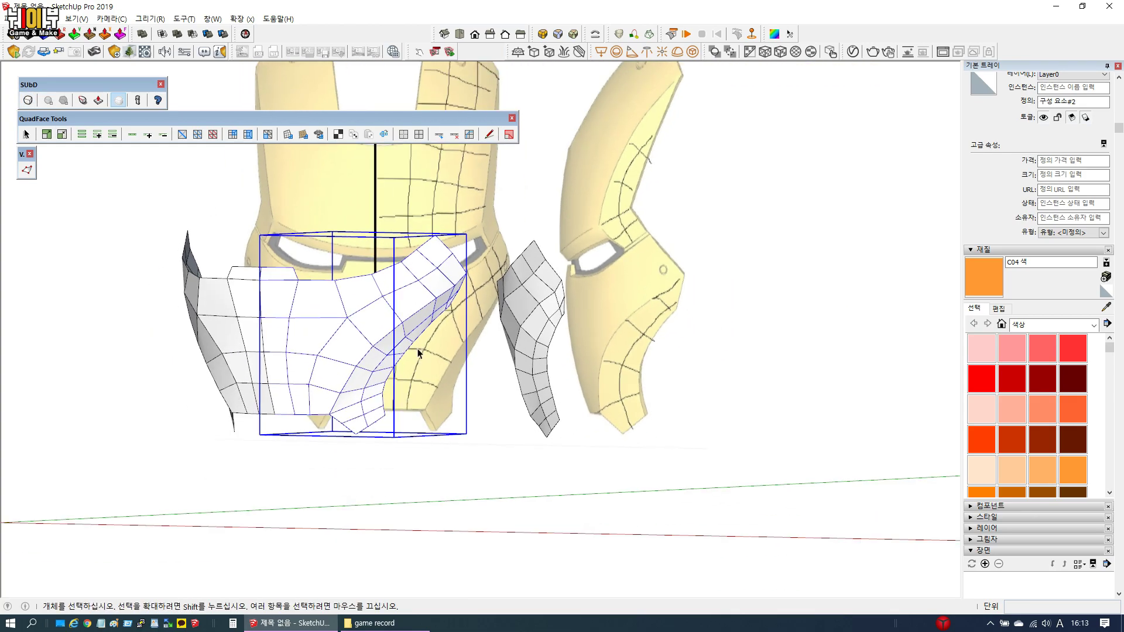
pyautogui.scroll(5, 402, 337)
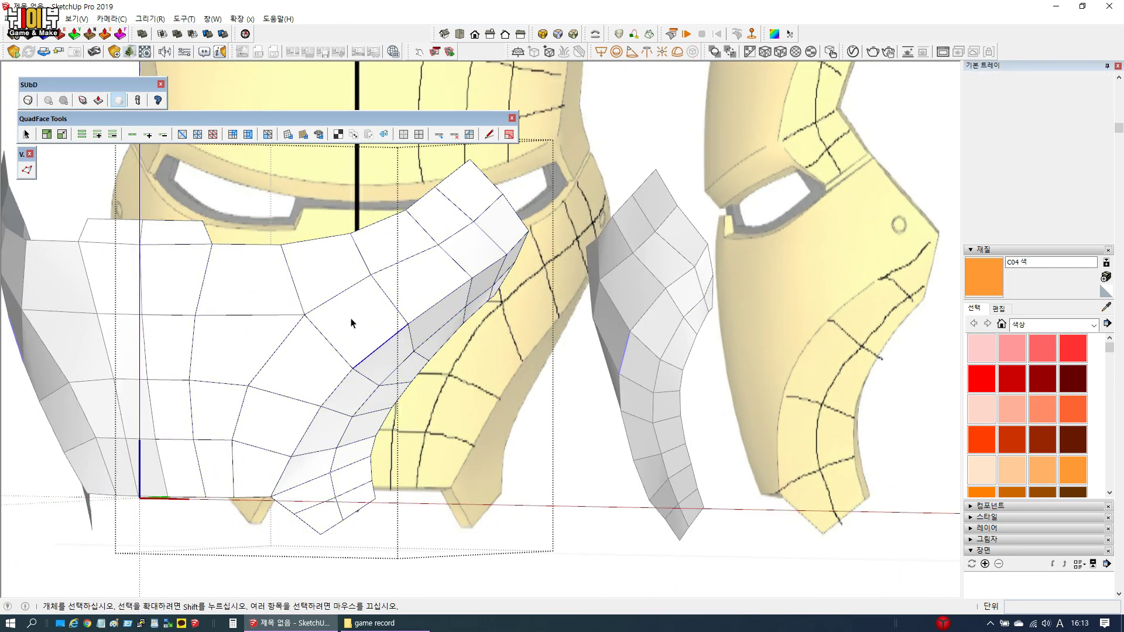
pyautogui.click(386, 331)
pyautogui.click(132, 136)
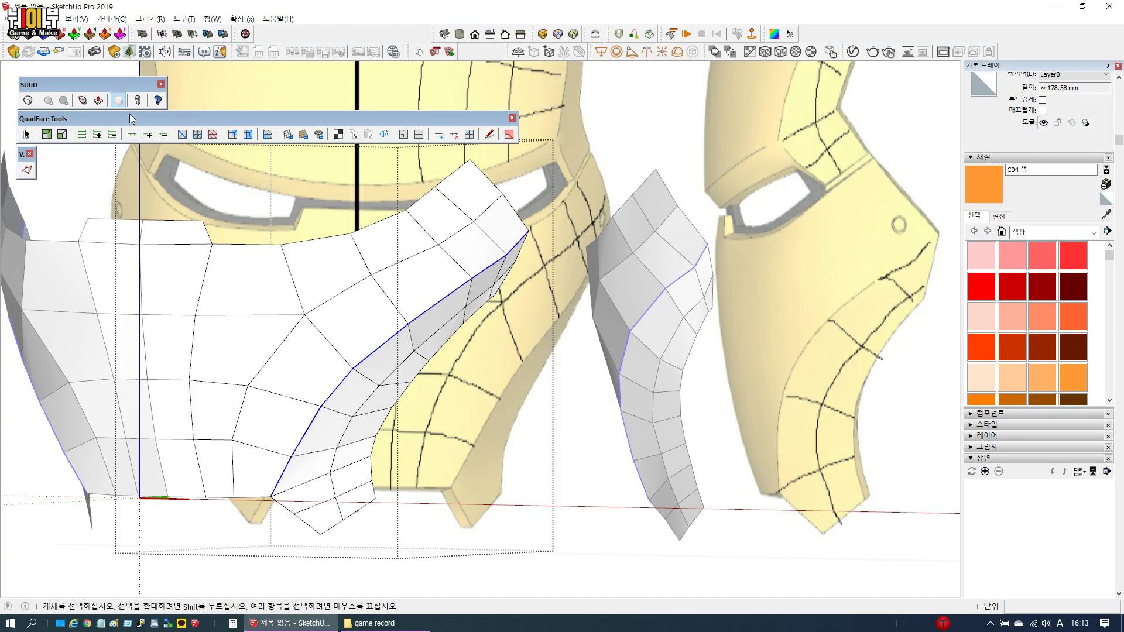
pyautogui.click(83, 100)
pyautogui.moveTo(387, 328); pyautogui.dragTo(392, 311)
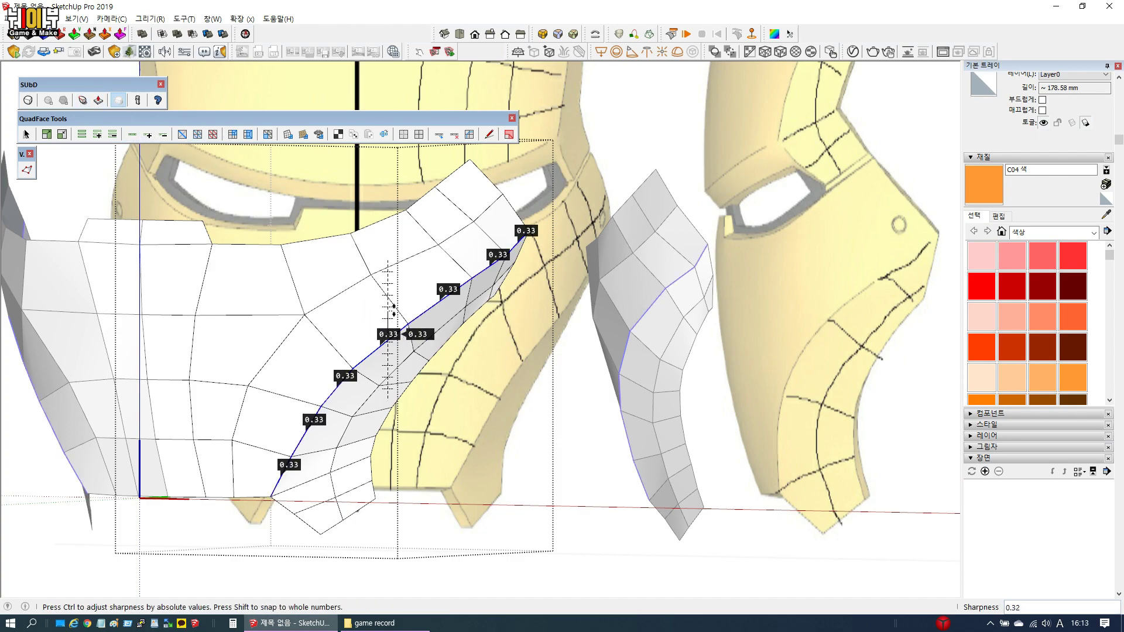
pyautogui.press('space')
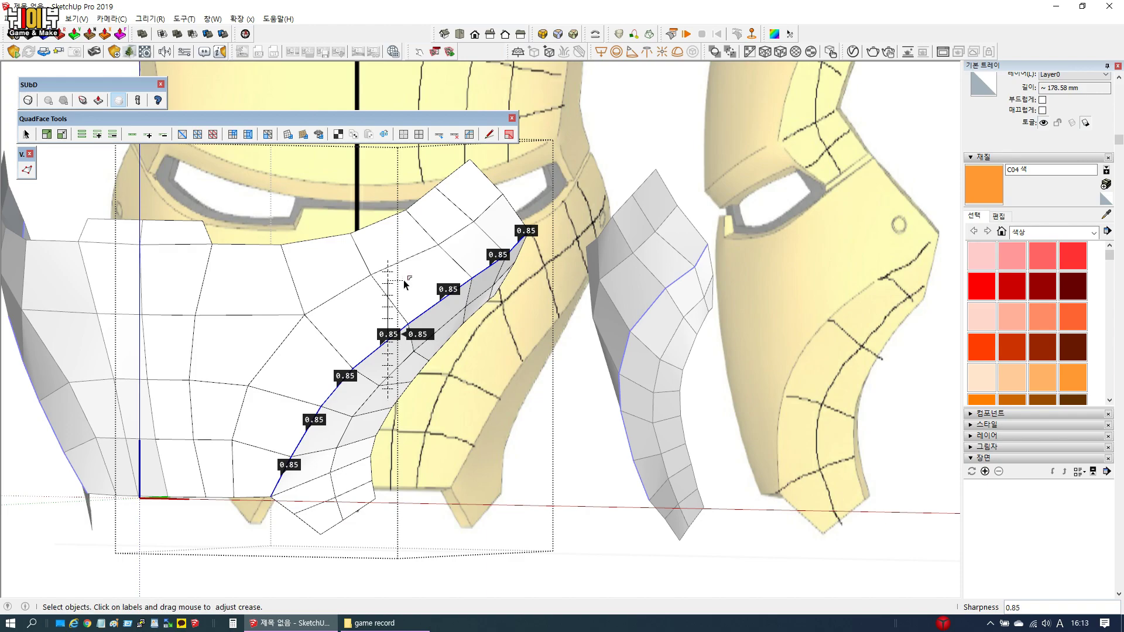
# Subdivide the creased cheek and examine its smoothed ridge and outline against the references from several angles and the front
pyautogui.scroll(-5, 404, 283)
pyautogui.click(276, 351)
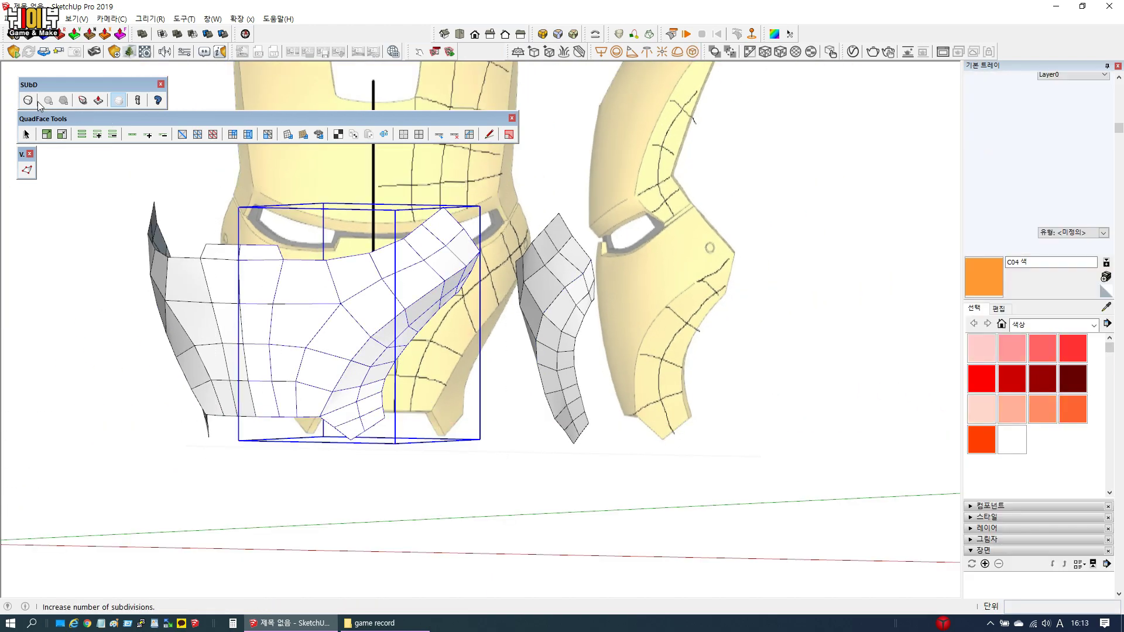
pyautogui.click(27, 100)
pyautogui.scroll(5, 357, 358)
pyautogui.moveTo(358, 358); pyautogui.dragTo(667, 139, button='middle')
pyautogui.scroll(-3, 388, 318)
pyautogui.scroll(3, 667, 139)
pyautogui.scroll(-4, 421, 328)
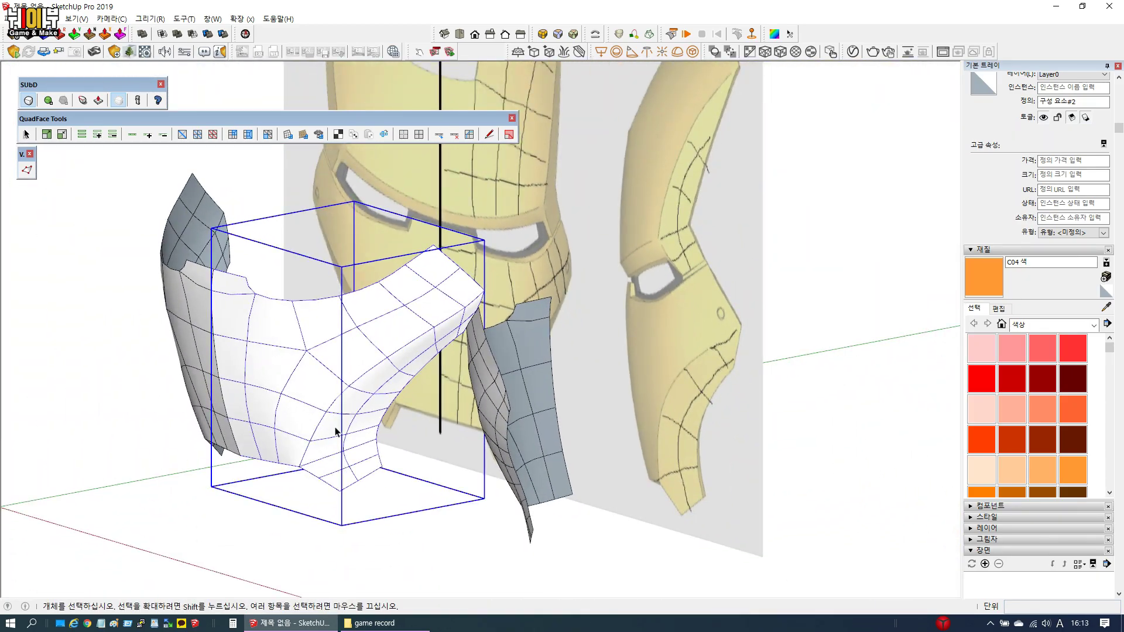
pyautogui.scroll(6, 283, 475)
pyautogui.moveTo(283, 475); pyautogui.dragTo(361, 375, button='middle')
pyautogui.scroll(-4, 362, 376)
pyautogui.scroll(3, 527, 234)
pyautogui.moveTo(527, 234); pyautogui.dragTo(663, 193, button='middle')
pyautogui.scroll(3, 565, 271)
pyautogui.scroll(-3, 492, 254)
pyautogui.moveTo(492, 254); pyautogui.dragTo(410, 345, button='middle')
pyautogui.scroll(5, 502, 261)
pyautogui.scroll(-6, 581, 301)
pyautogui.scroll(-3, 410, 350)
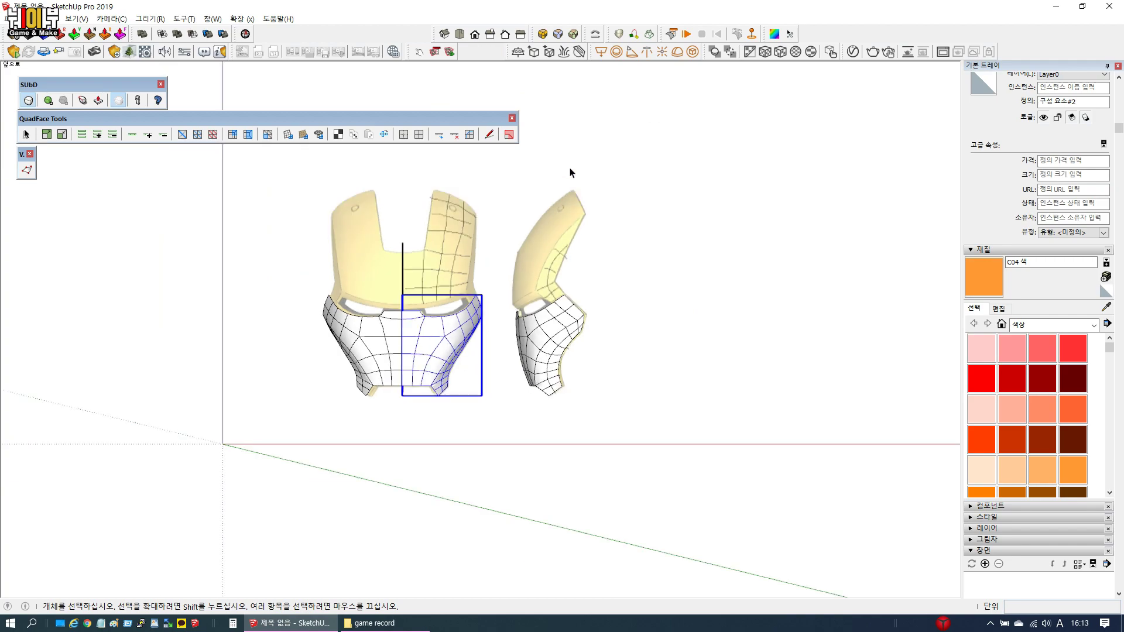
pyautogui.scroll(3, 421, 274)
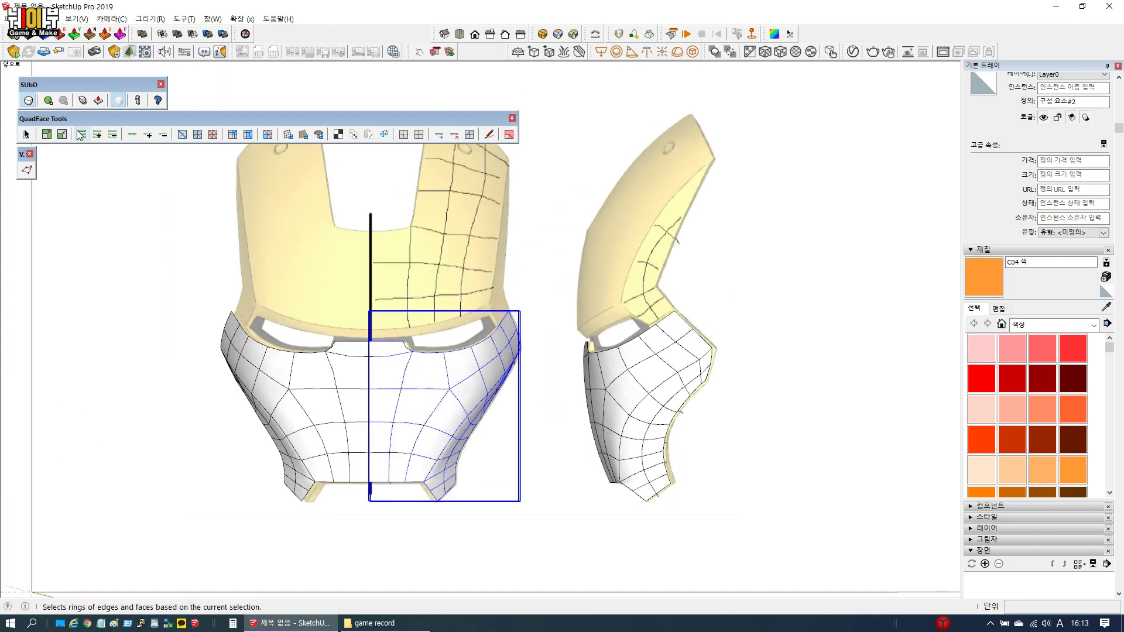
# Turn off subdivision and draw a rectangle about 29.95 by 27.21 mm inside the front-view half, beside the forehead's centre line
pyautogui.click(477, 36)
pyautogui.scroll(-1, 416, 428)
pyautogui.scroll(4, 418, 427)
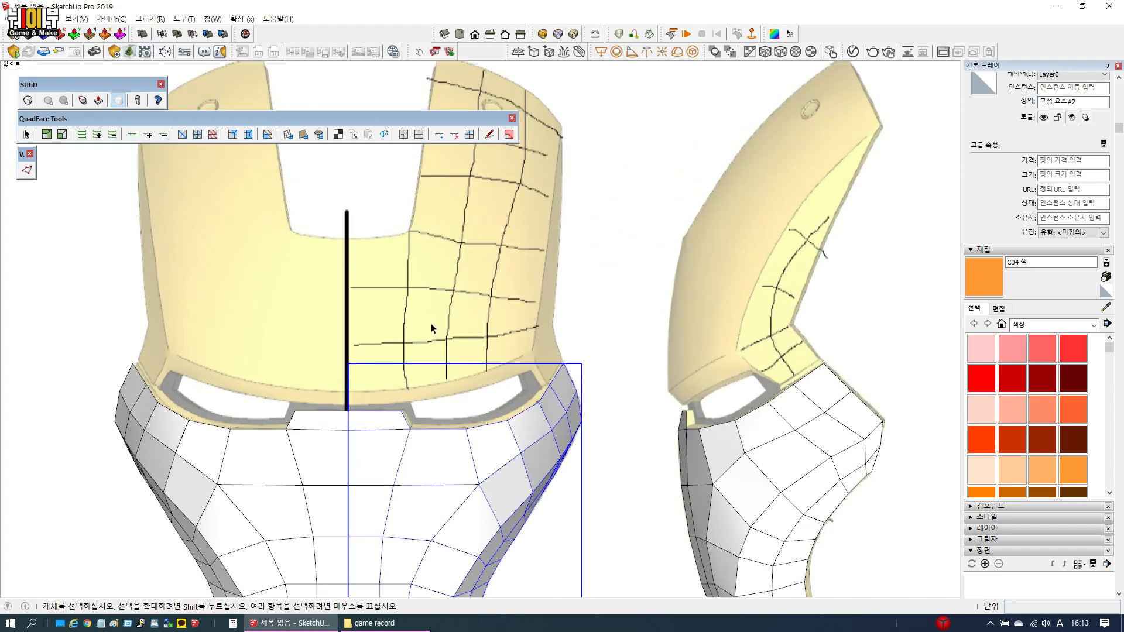
pyautogui.doubleClick(460, 492)
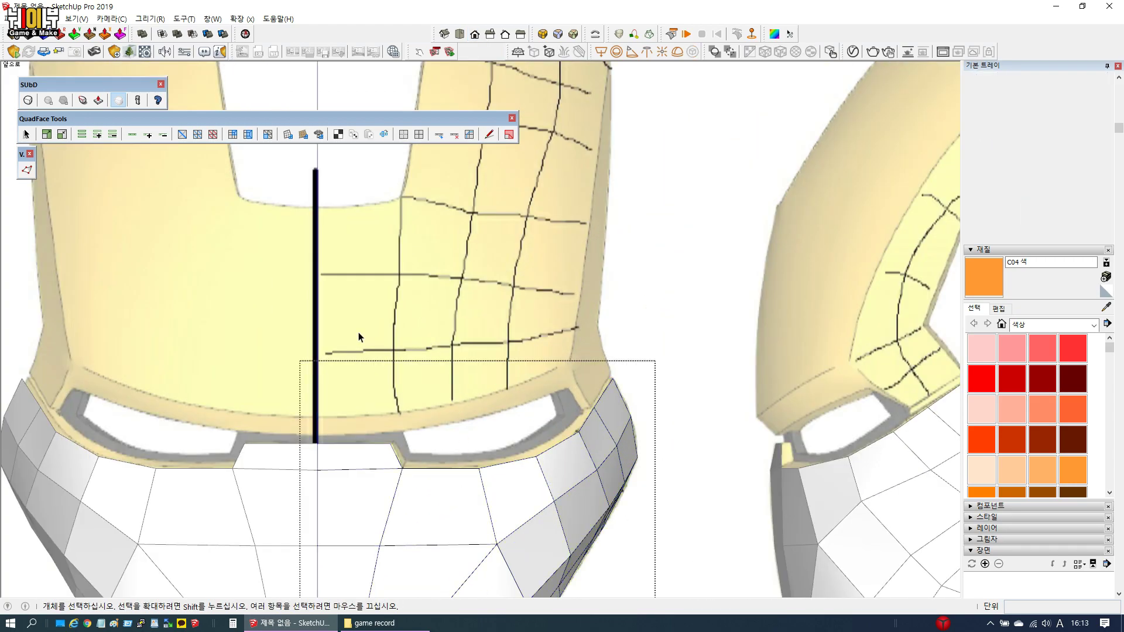
pyautogui.press('r')
pyautogui.scroll(2, 319, 202)
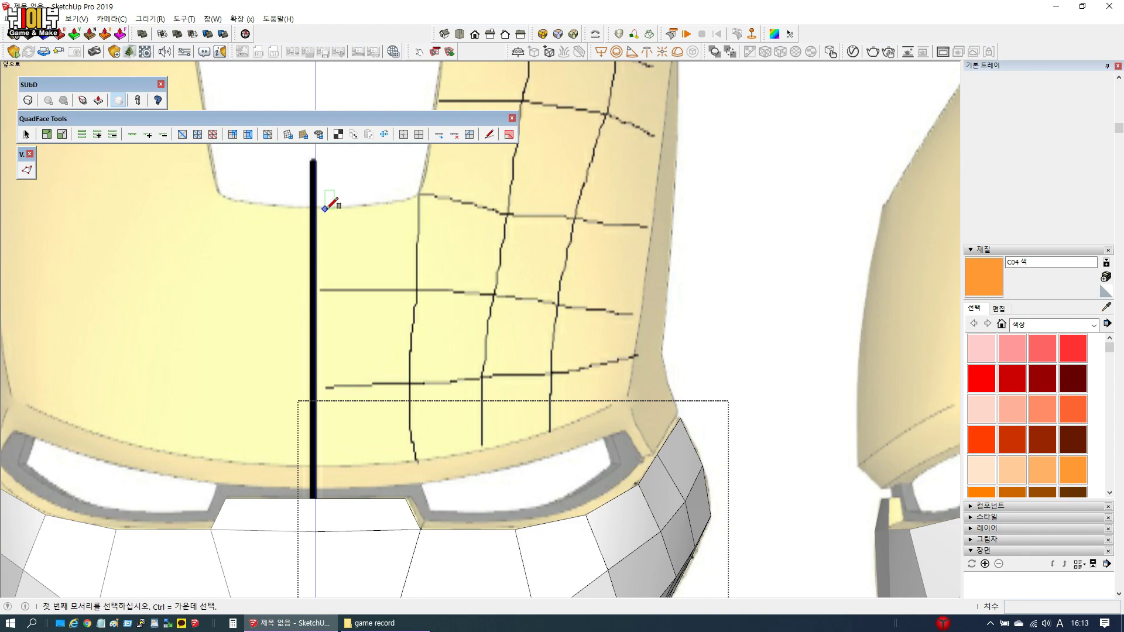
pyautogui.click(326, 208)
pyautogui.click(417, 289)
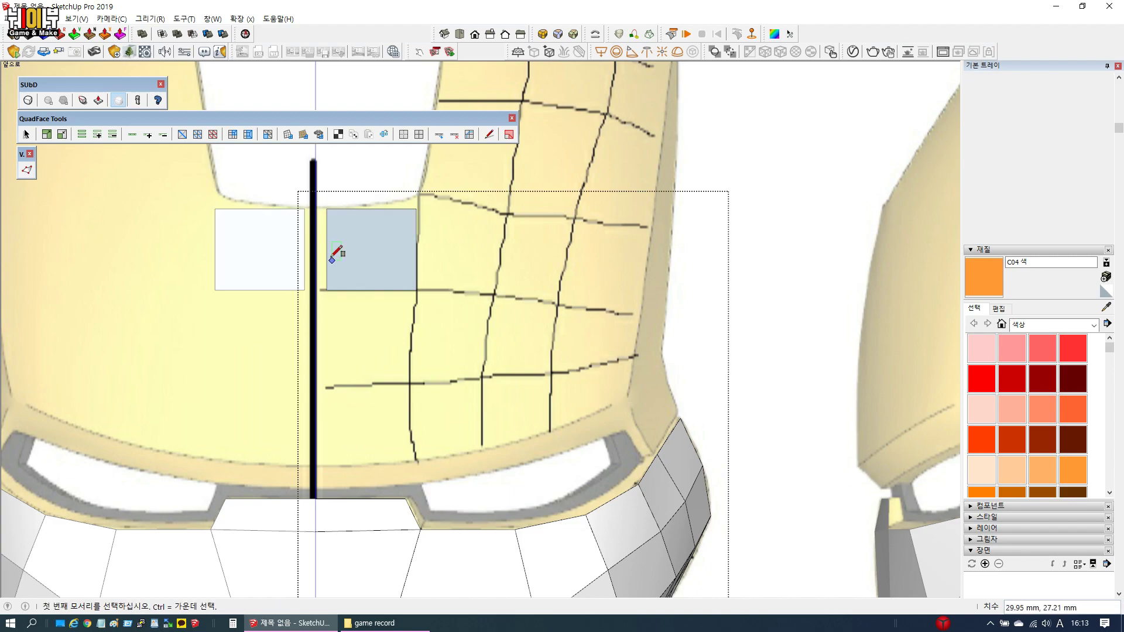
# Move the forehead rectangle's inner edge along the red axis onto the mask's centre line
pyautogui.scroll(2, 326, 232)
pyautogui.press('space')
pyautogui.click(326, 236)
pyautogui.scroll(-3, 326, 235)
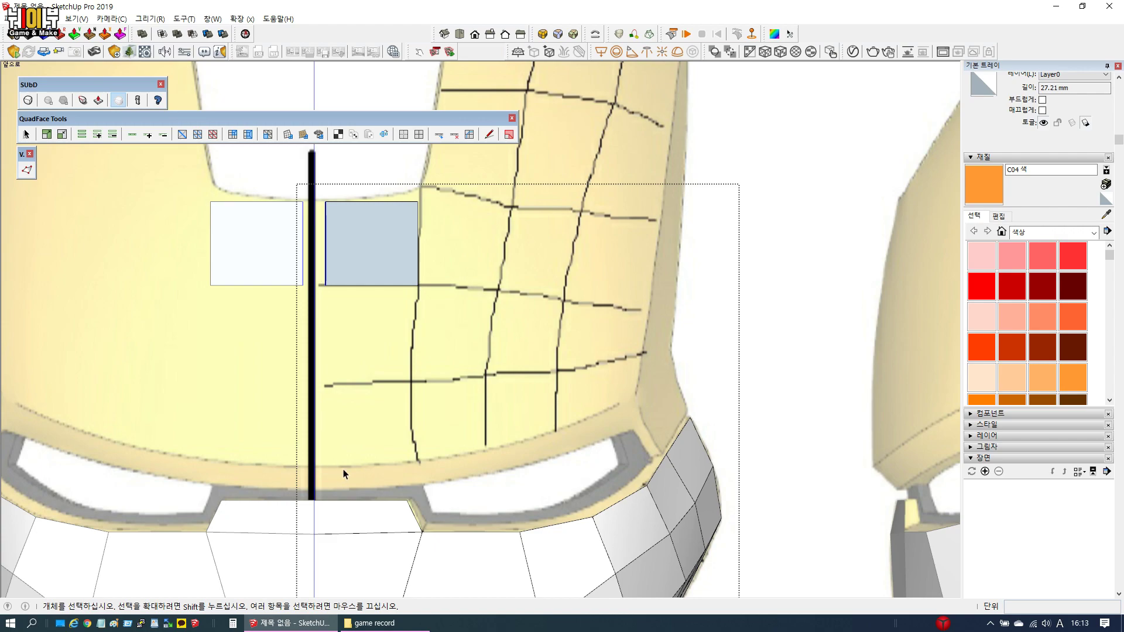
pyautogui.press('m')
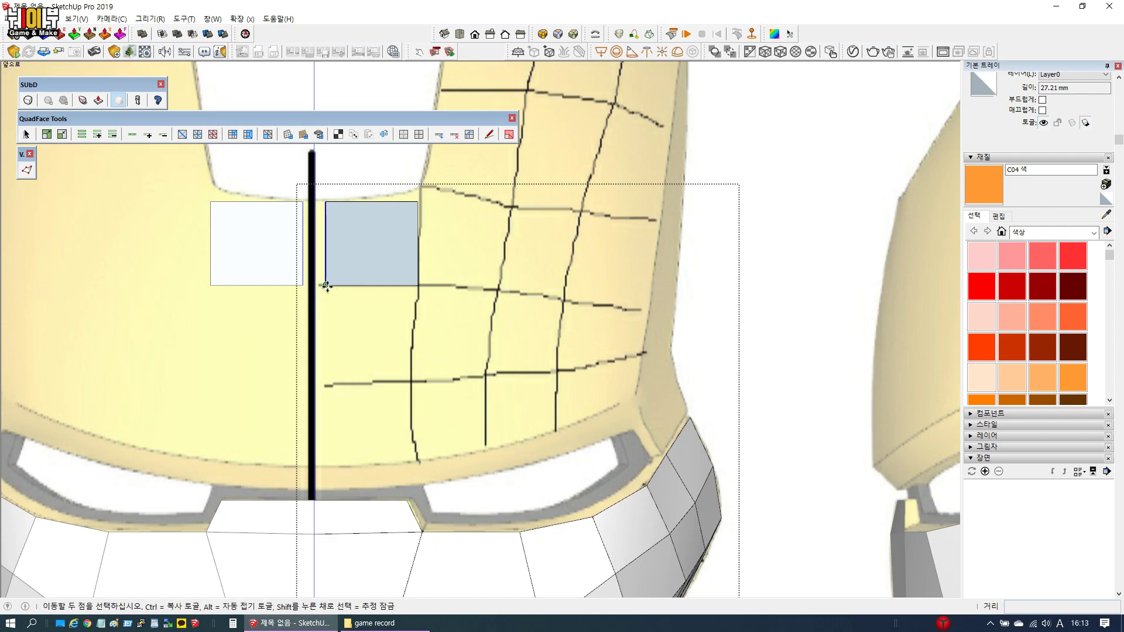
pyautogui.click(326, 286)
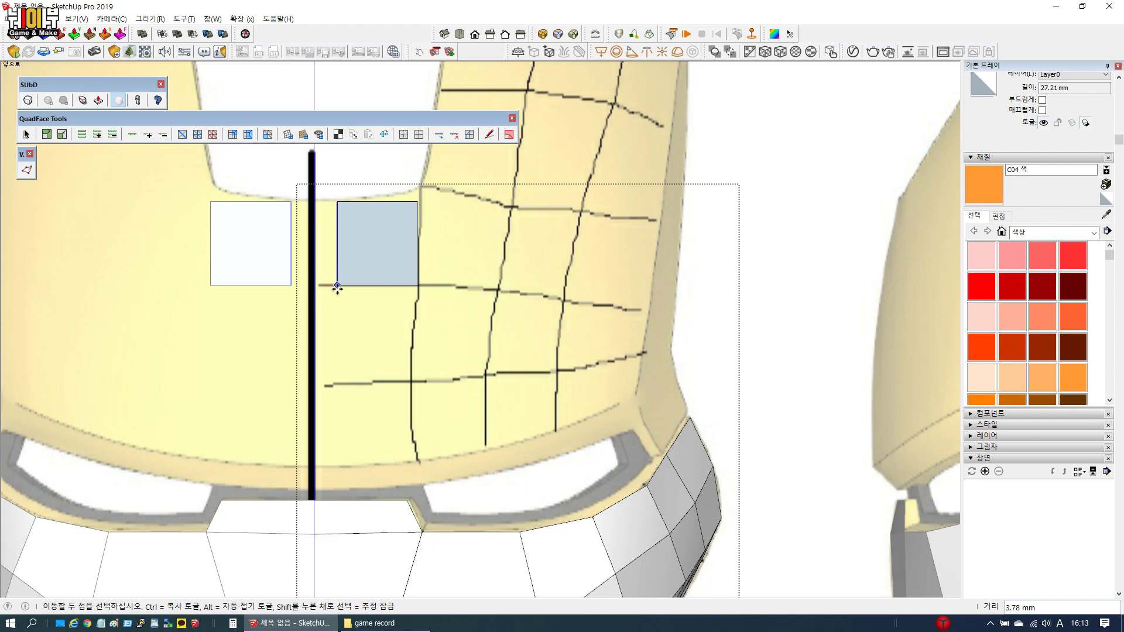
pyautogui.click(315, 535)
pyautogui.scroll(-3, 371, 394)
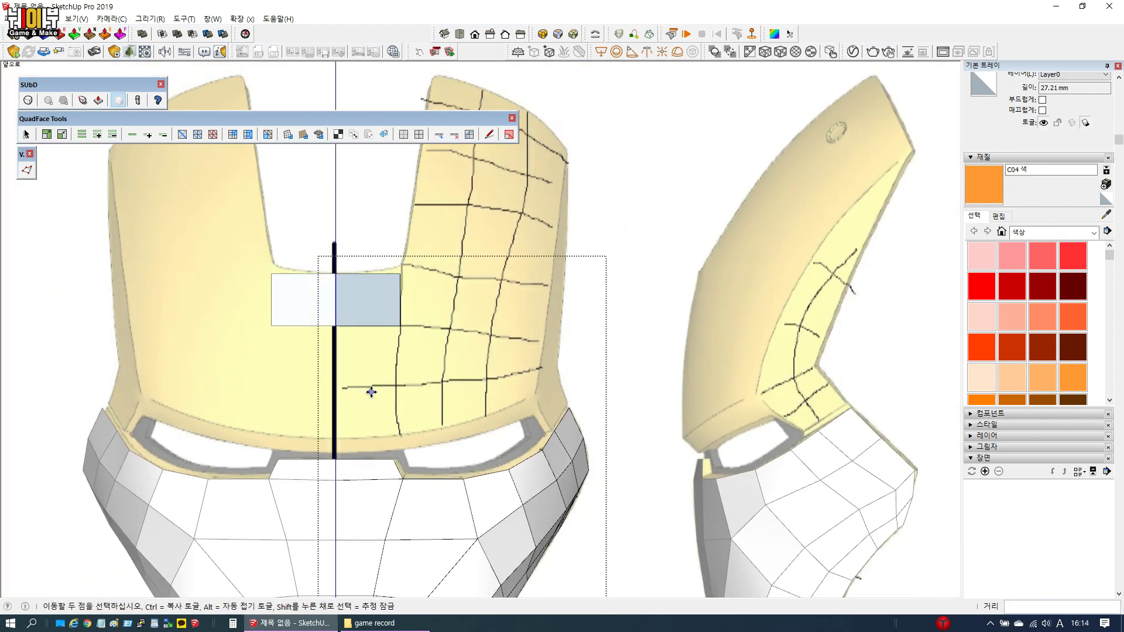
# Extrude the rectangle's bottom edge downward as two more quads to the brow line, the last one about 27.72 mm tall
pyautogui.scroll(3, 352, 289)
pyautogui.press('v')
pyautogui.moveTo(303, 352); pyautogui.dragTo(481, 393)
pyautogui.moveTo(386, 304); pyautogui.dragTo(385, 493)
pyautogui.scroll(-4, 433, 469)
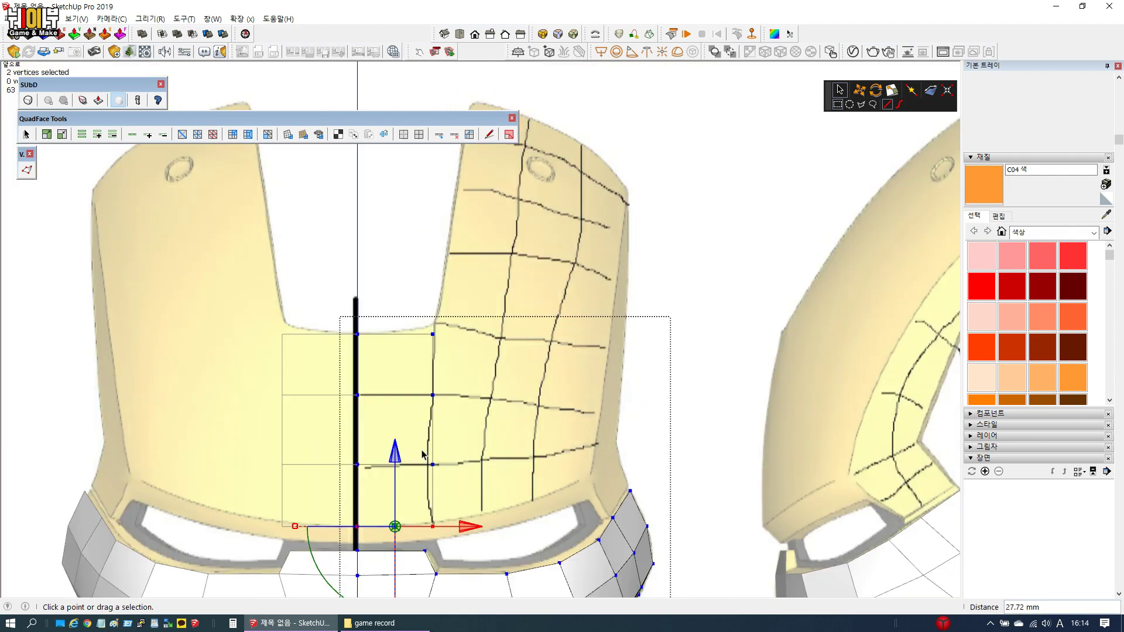
# Fit the forehead strip's outer vertices to the front reference, shifting the lower-middle one inward about 1.12 mm and raising the top one about 3.74 mm
pyautogui.scroll(4, 422, 451)
pyautogui.moveTo(455, 553); pyautogui.dragTo(453, 547)
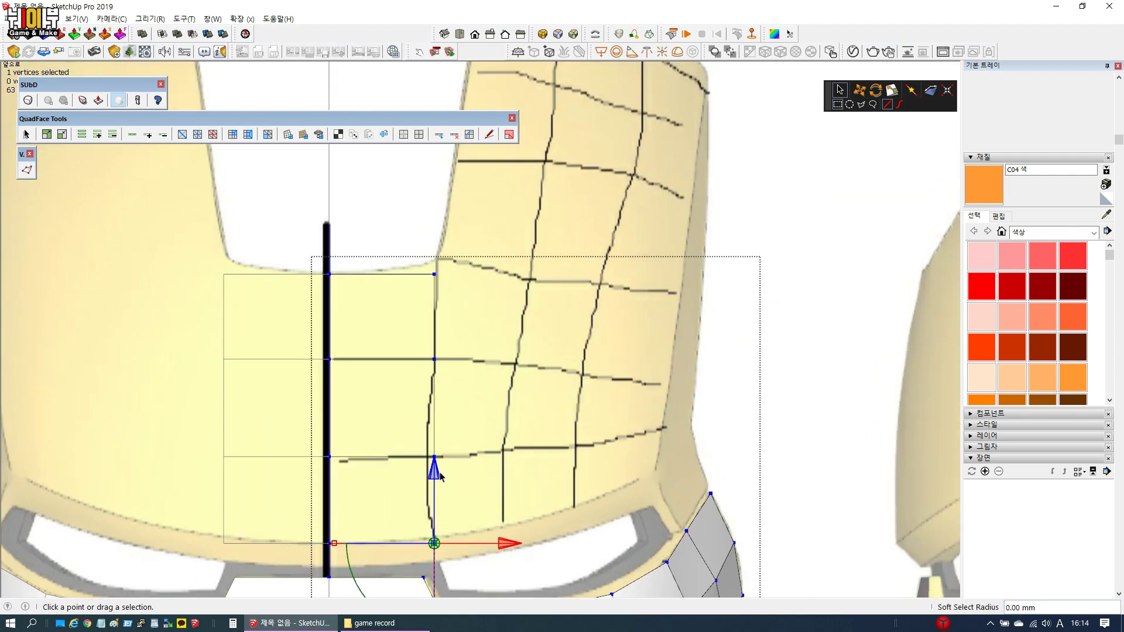
pyautogui.moveTo(436, 477); pyautogui.dragTo(498, 460)
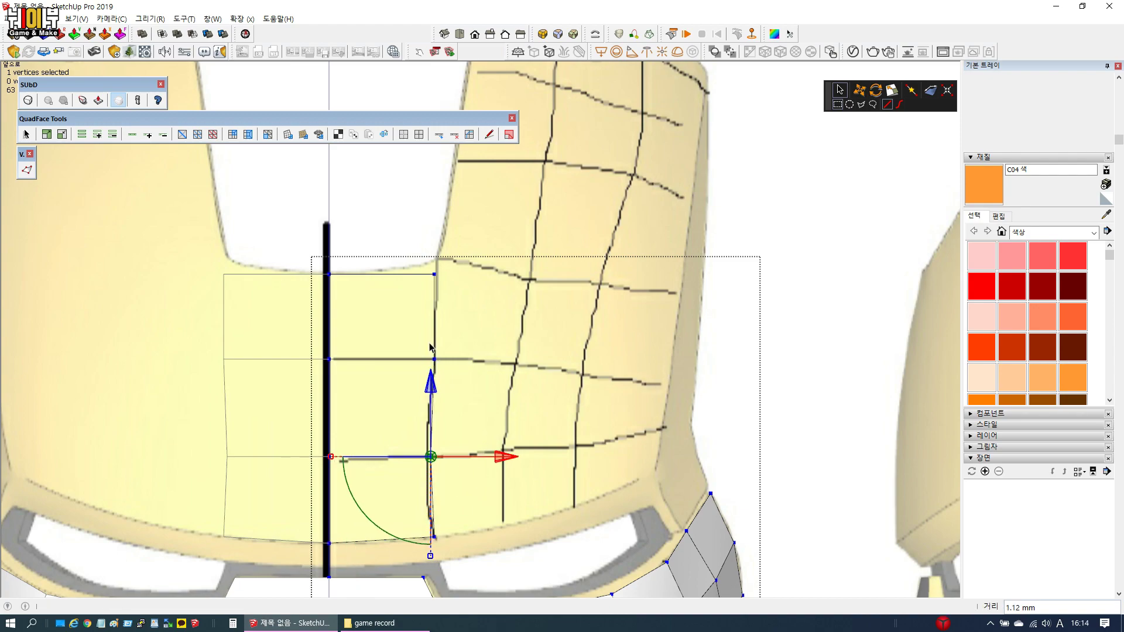
pyautogui.moveTo(473, 317); pyautogui.dragTo(472, 315)
pyautogui.moveTo(434, 208); pyautogui.dragTo(435, 195)
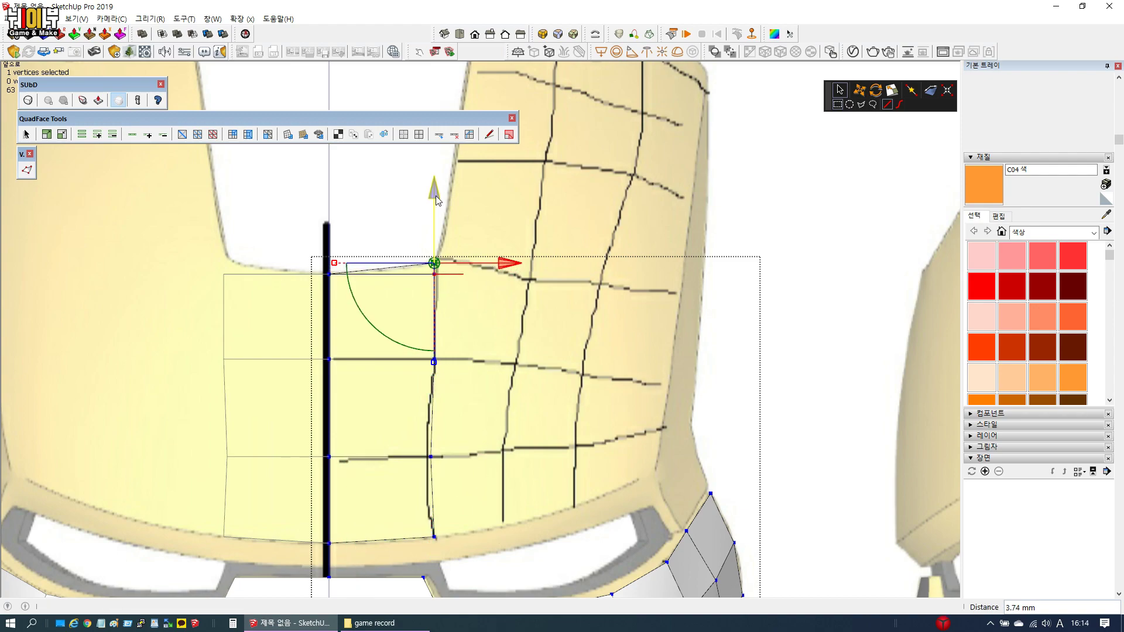
pyautogui.scroll(-3, 502, 254)
pyautogui.press('space')
pyautogui.press('Escape')
pyautogui.scroll(-4, 445, 332)
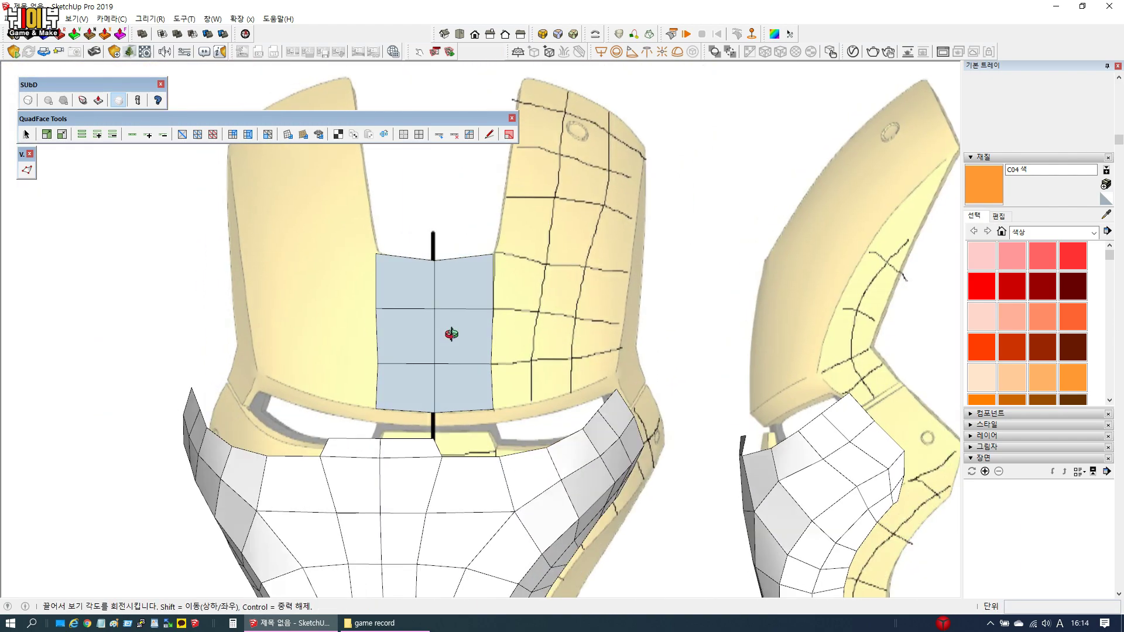
# Select the forehead strip and move its vertices about 191 mm along the green axis to the front of the side-view mask
pyautogui.scroll(-3, 663, 412)
pyautogui.moveTo(663, 411); pyautogui.dragTo(718, 450, button='middle')
pyautogui.doubleClick(669, 406)
pyautogui.scroll(4, 705, 377)
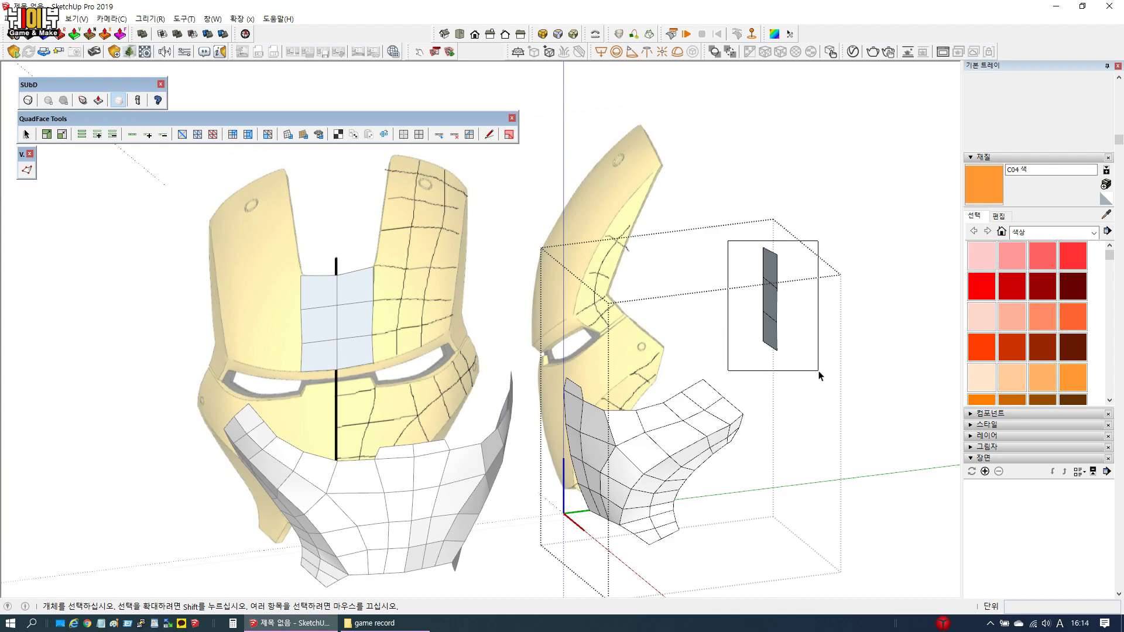
pyautogui.moveTo(819, 376); pyautogui.dragTo(819, 374)
pyautogui.click(506, 34)
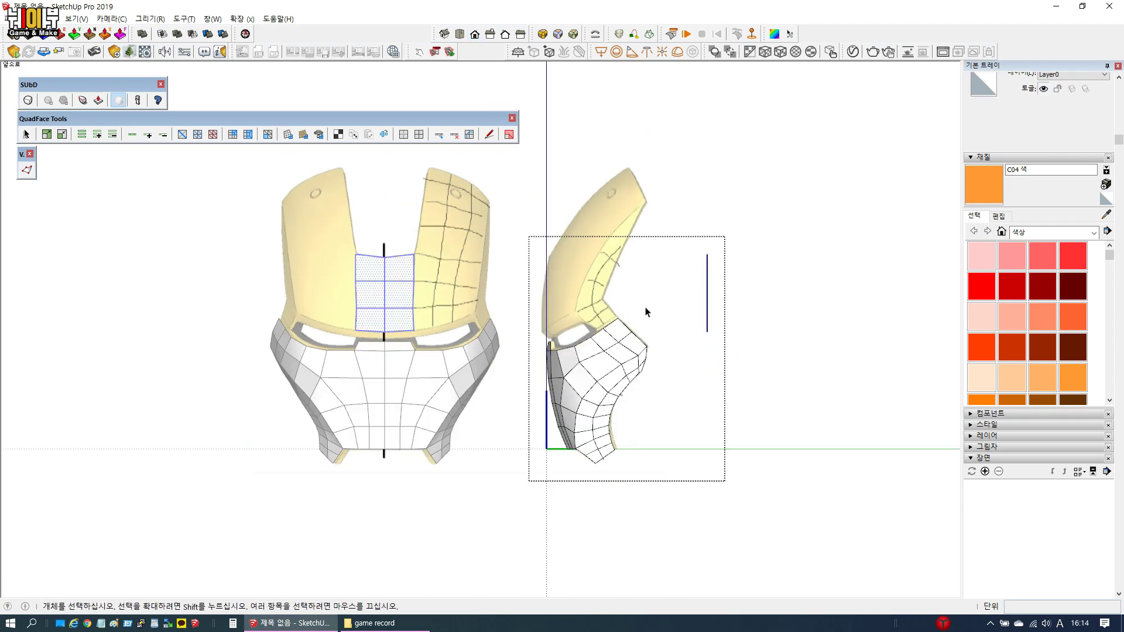
pyautogui.scroll(4, 645, 308)
pyautogui.press('v')
pyautogui.moveTo(800, 282); pyautogui.dragTo(548, 280)
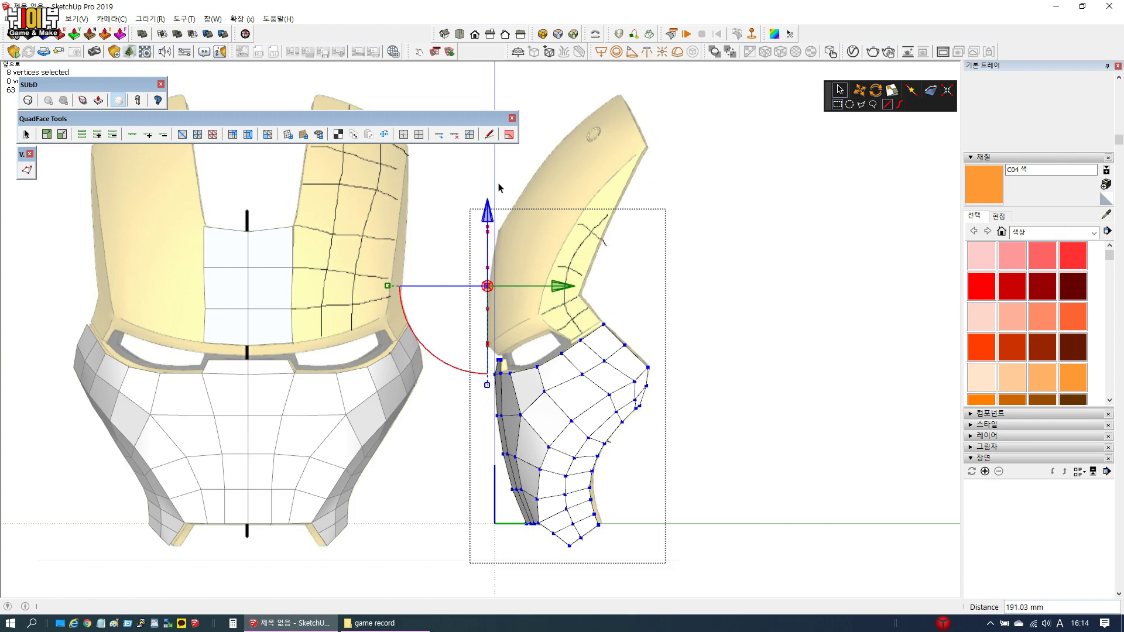
# Nudge the whole forehead strip about 8.72 mm along the green axis so its top meets the side profile
pyautogui.scroll(2, 499, 188)
pyautogui.moveTo(553, 339); pyautogui.dragTo(571, 342)
pyautogui.scroll(-2, 521, 342)
pyautogui.scroll(3, 496, 267)
pyautogui.scroll(2, 495, 271)
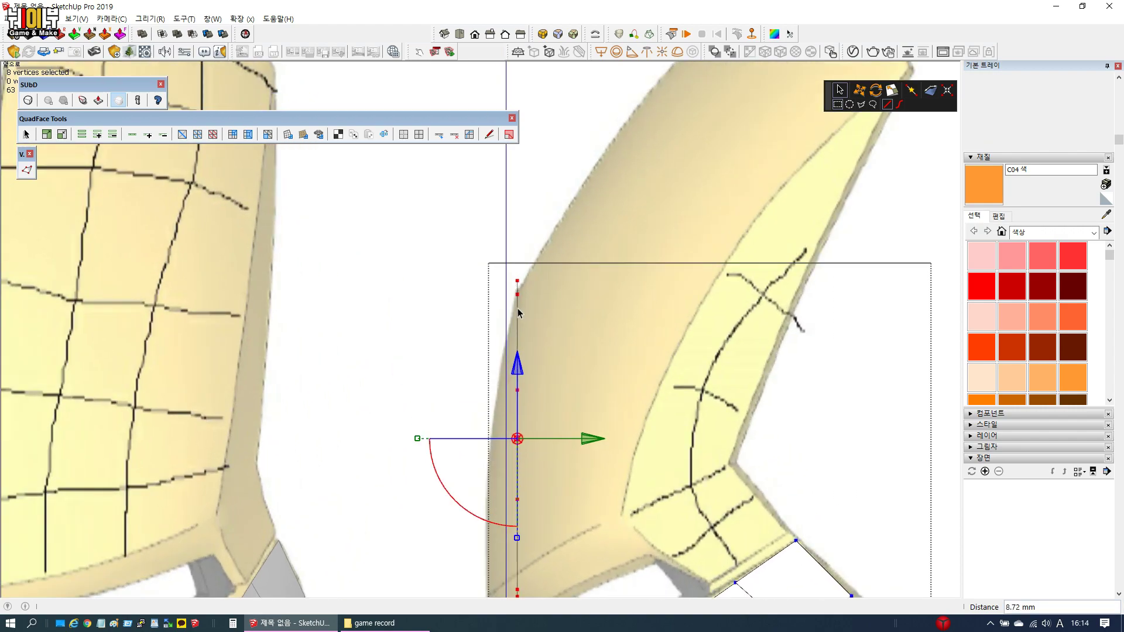
# Move the strip's three lower vertex rows forward along the green axis to follow the side profile, the bottom row by about 8.16 mm
pyautogui.click(505, 306)
pyautogui.scroll(-2, 506, 305)
pyautogui.moveTo(493, 345); pyautogui.dragTo(569, 366)
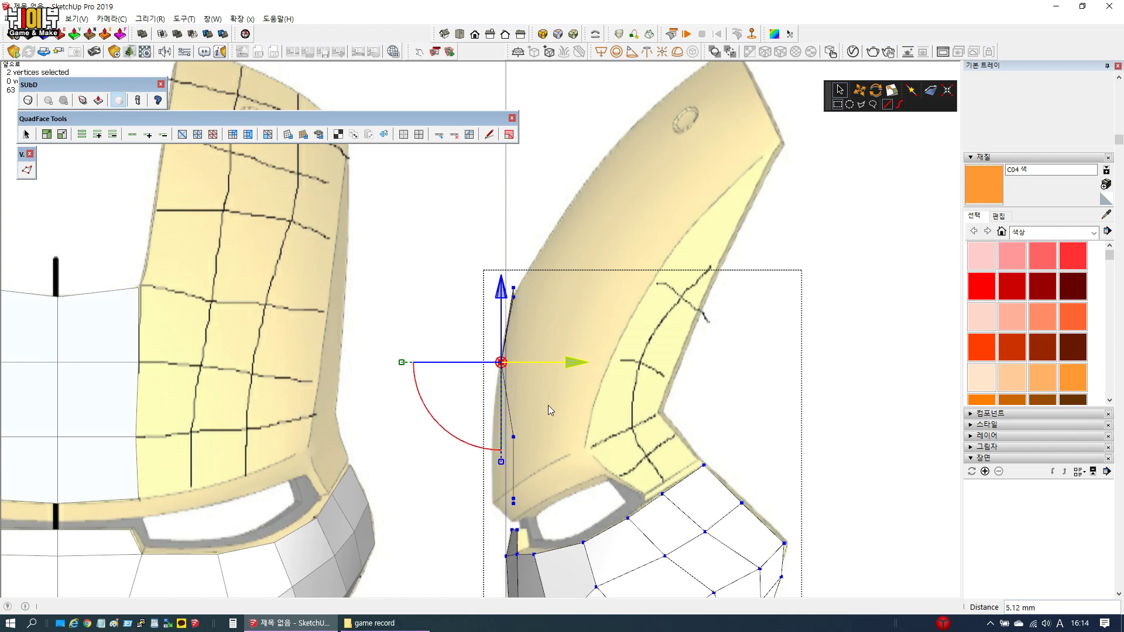
pyautogui.scroll(2, 519, 439)
pyautogui.moveTo(494, 448); pyautogui.dragTo(511, 430)
pyautogui.moveTo(576, 439); pyautogui.dragTo(543, 434)
pyautogui.moveTo(477, 521); pyautogui.dragTo(476, 520)
pyautogui.moveTo(576, 534); pyautogui.dragTo(546, 535)
pyautogui.scroll(-1, 546, 535)
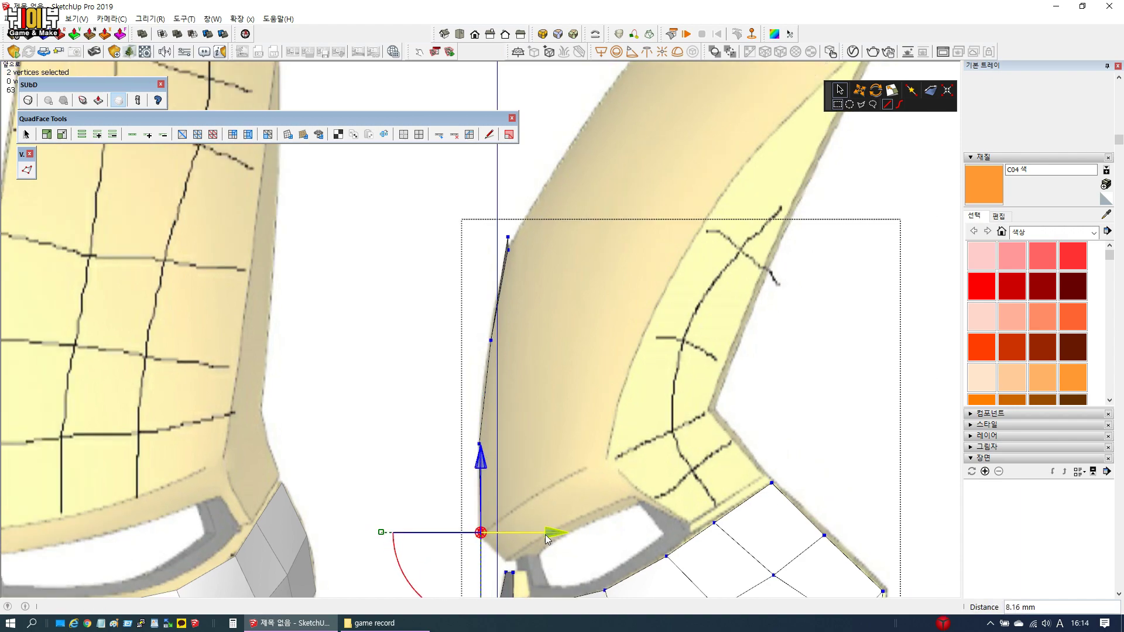
# Fine-tune the strip's topmost vertices against the upper end of the forehead profile in the side reference
pyautogui.scroll(4, 504, 279)
pyautogui.click(524, 300)
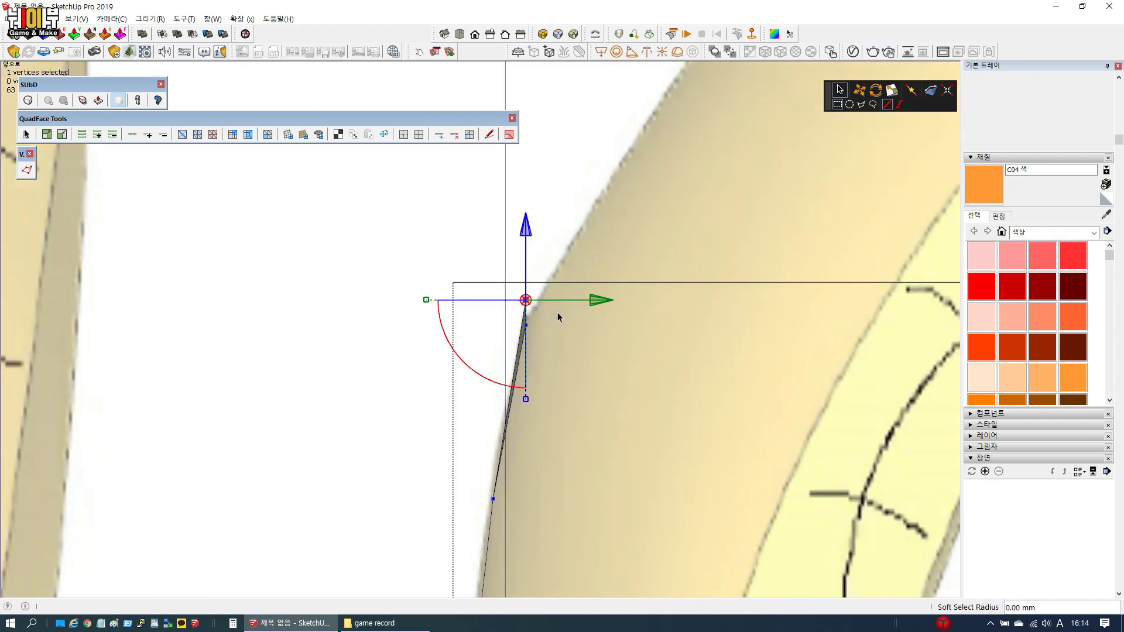
pyautogui.moveTo(597, 302); pyautogui.dragTo(595, 327)
pyautogui.click(526, 326)
pyautogui.scroll(-4, 546, 316)
pyautogui.press('space')
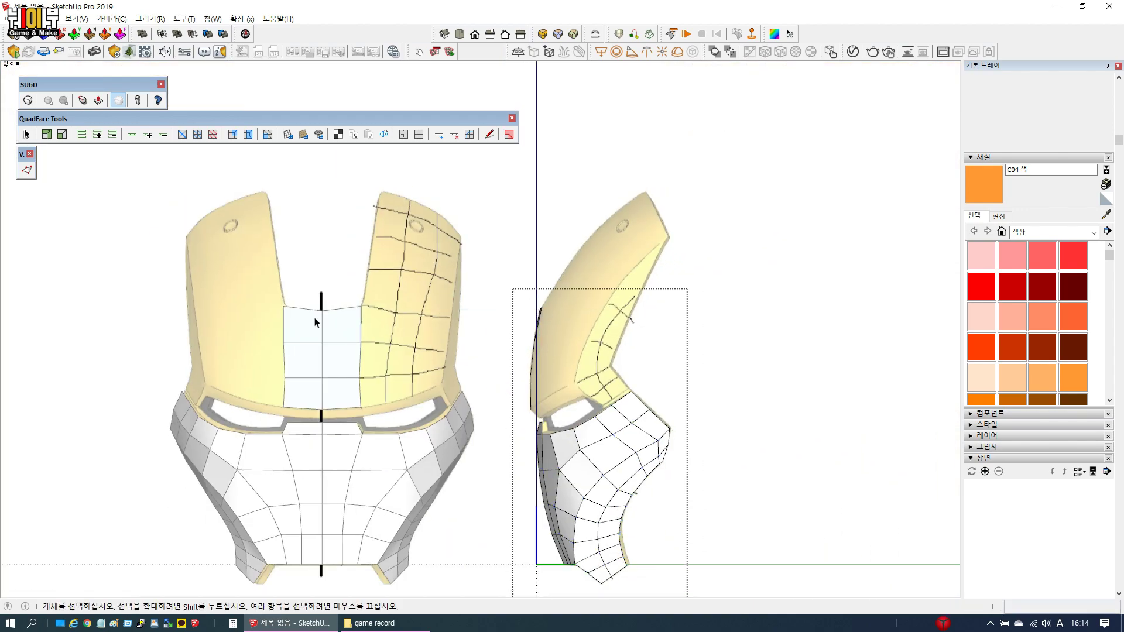
# Extrude the forehead strip's outer edge about 24.39 mm outward along the red axis as a second column of quads
pyautogui.click(330, 351)
pyautogui.scroll(4, 331, 351)
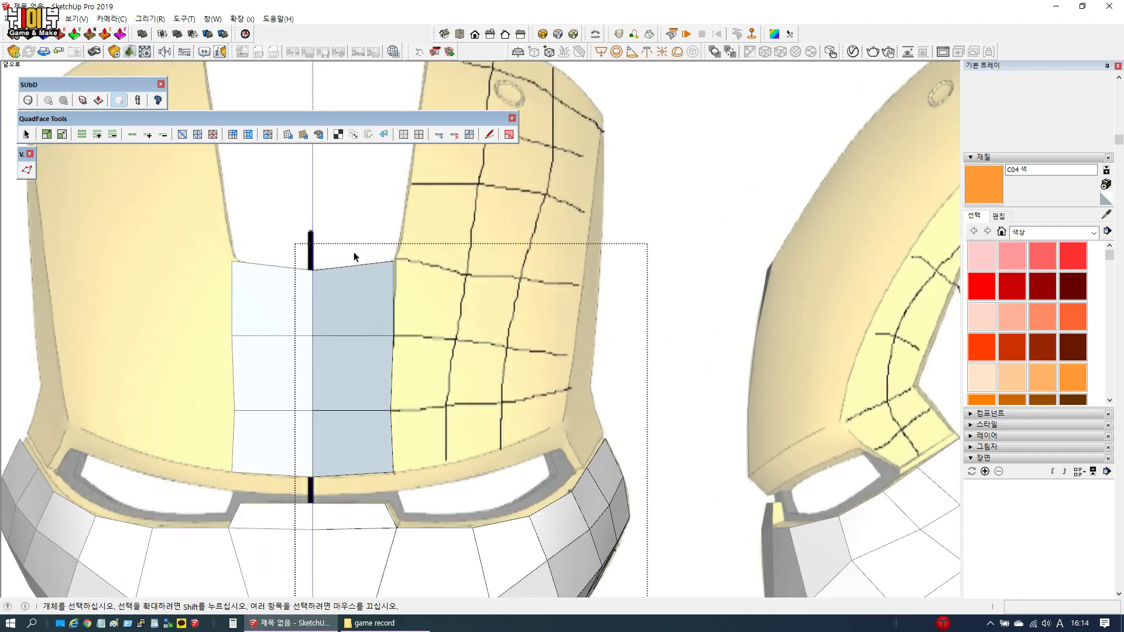
pyautogui.press('v')
pyautogui.moveTo(358, 231); pyautogui.dragTo(428, 507)
pyautogui.moveTo(460, 383); pyautogui.dragTo(517, 382)
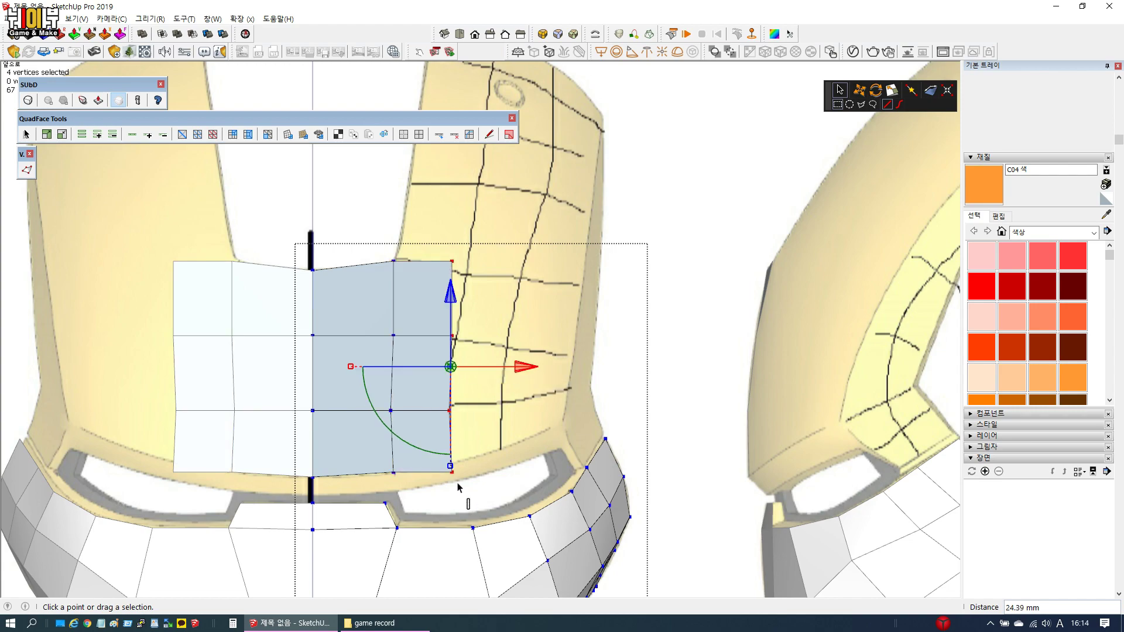
# Fit the second column's outer vertices to the sketched grid, shifting the upper-middle one outward about 1.22 mm and raising the lower-middle one about 1.71 mm
pyautogui.moveTo(442, 456); pyautogui.dragTo(441, 455)
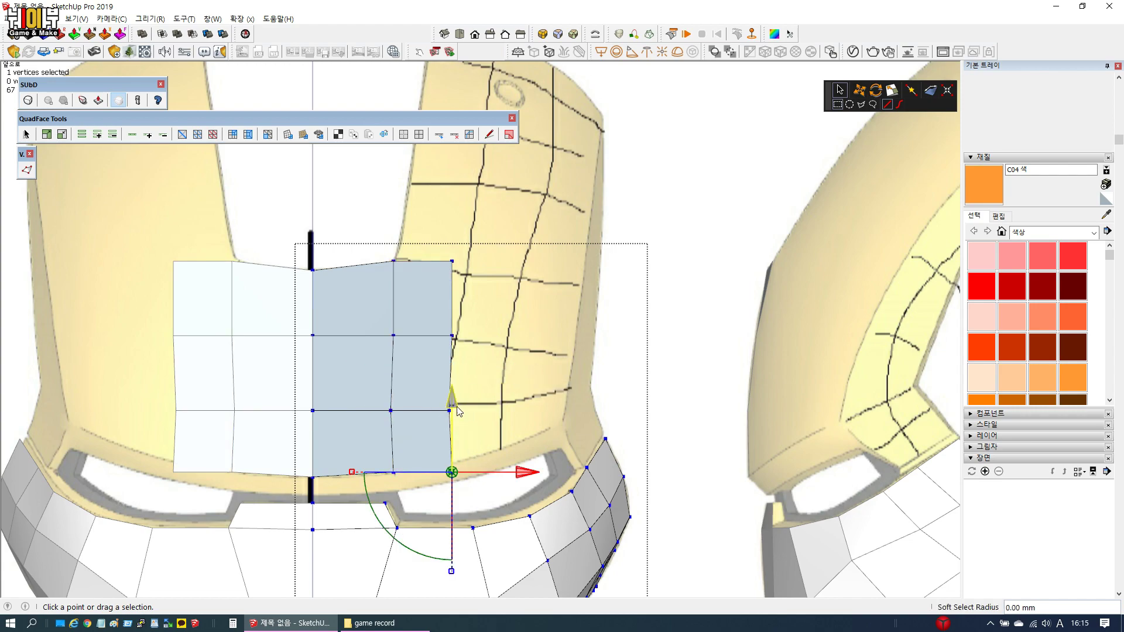
pyautogui.moveTo(455, 398); pyautogui.dragTo(455, 390)
pyautogui.moveTo(436, 241); pyautogui.dragTo(535, 267)
pyautogui.moveTo(468, 194); pyautogui.dragTo(468, 206)
pyautogui.moveTo(433, 321); pyautogui.dragTo(464, 350)
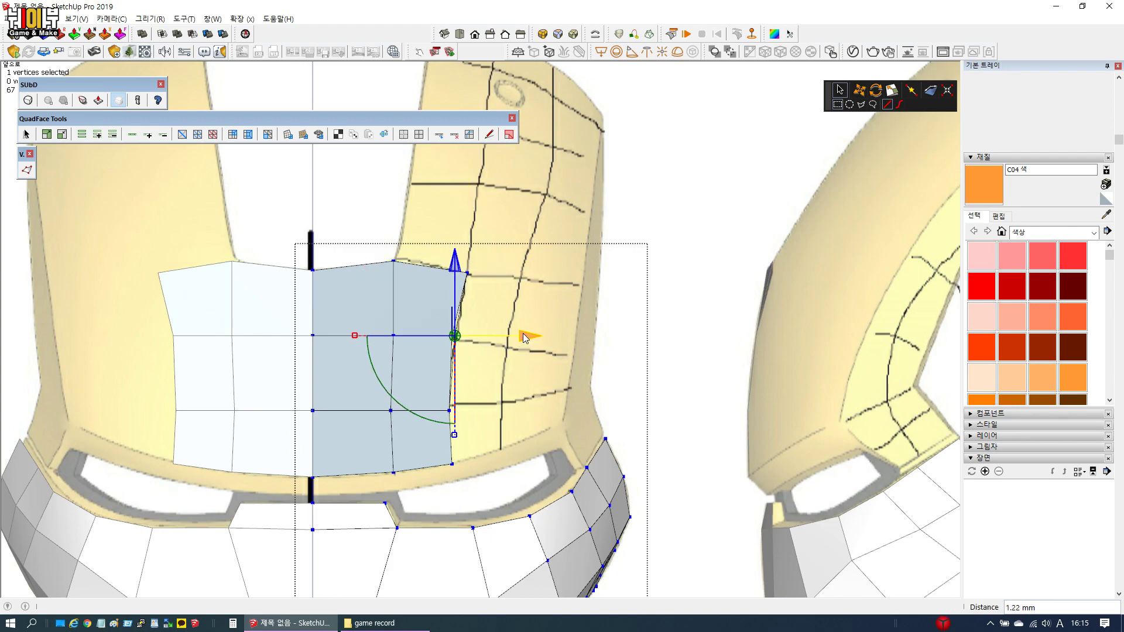
pyautogui.moveTo(430, 403); pyautogui.dragTo(463, 419)
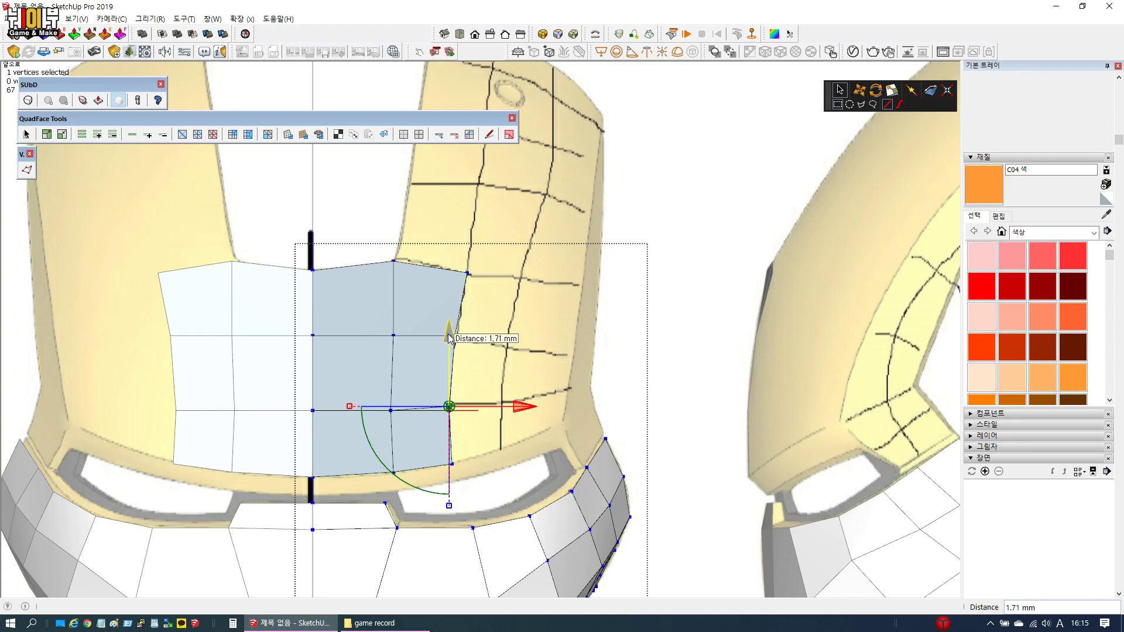
# Extrude a third forehead column outward, scale its outer edge vertically to 0.89, and fit it to the sketched line with the bottom vertex about 1.95 mm inward
pyautogui.moveTo(417, 244); pyautogui.dragTo(491, 495)
pyautogui.moveTo(529, 370); pyautogui.dragTo(577, 371)
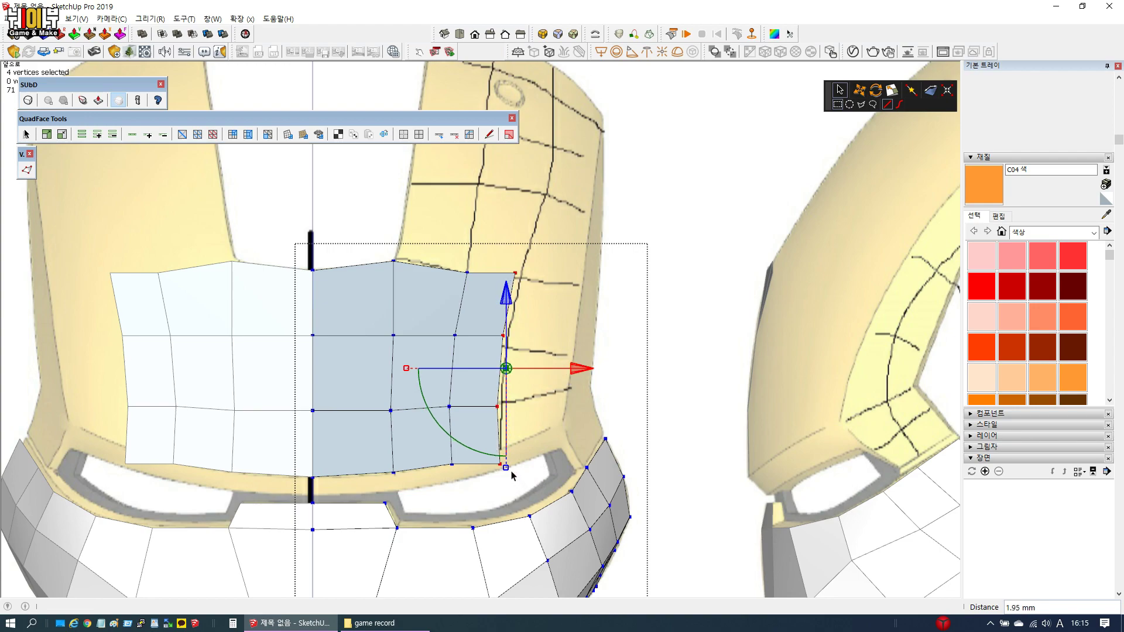
pyautogui.moveTo(507, 462); pyautogui.dragTo(507, 458)
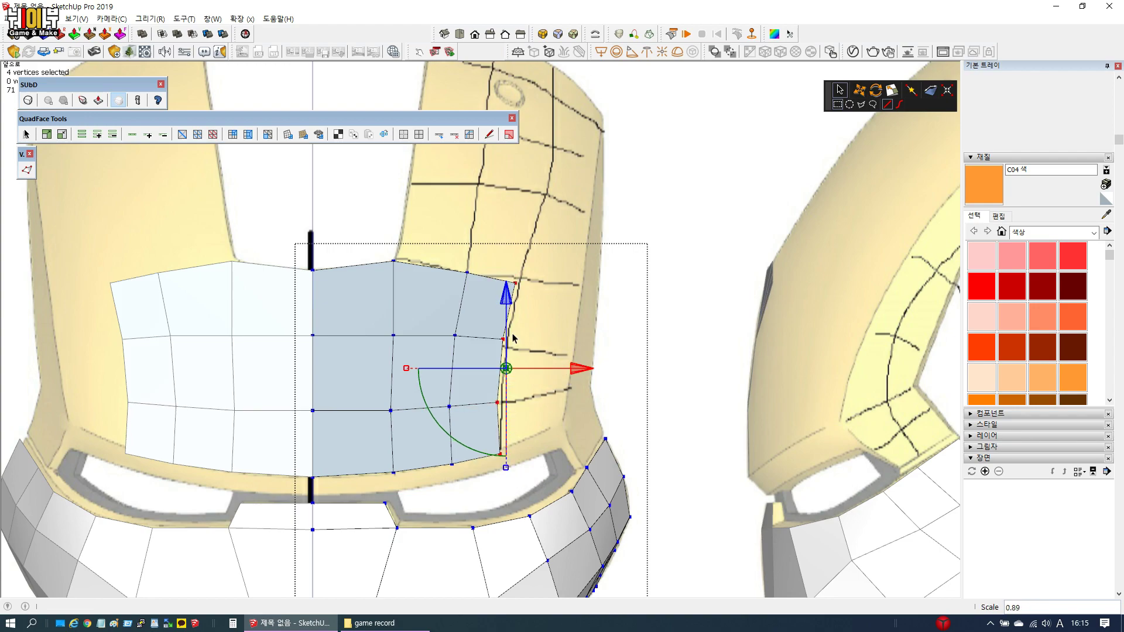
pyautogui.moveTo(505, 302); pyautogui.dragTo(505, 294)
pyautogui.moveTo(577, 361); pyautogui.dragTo(586, 365)
pyautogui.click(502, 447)
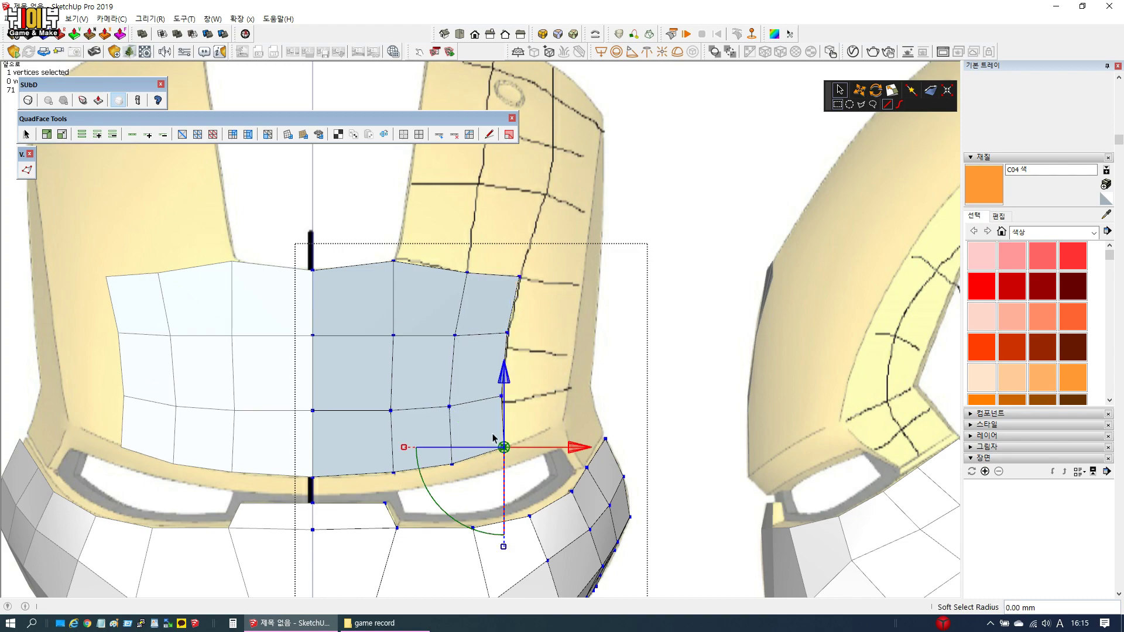
pyautogui.moveTo(574, 445); pyautogui.dragTo(565, 445)
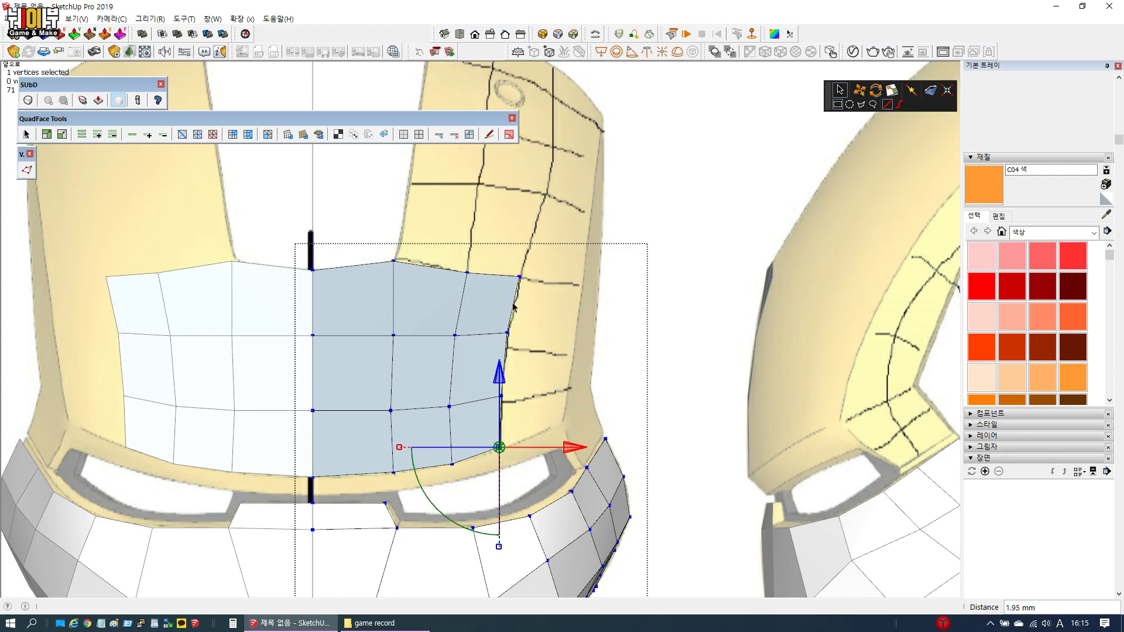
# Extrude a fourth forehead column about 23.41 mm outward and raise its bottom corner vertex to the brow line
pyautogui.moveTo(470, 249); pyautogui.dragTo(564, 523)
pyautogui.moveTo(582, 367); pyautogui.dragTo(639, 365)
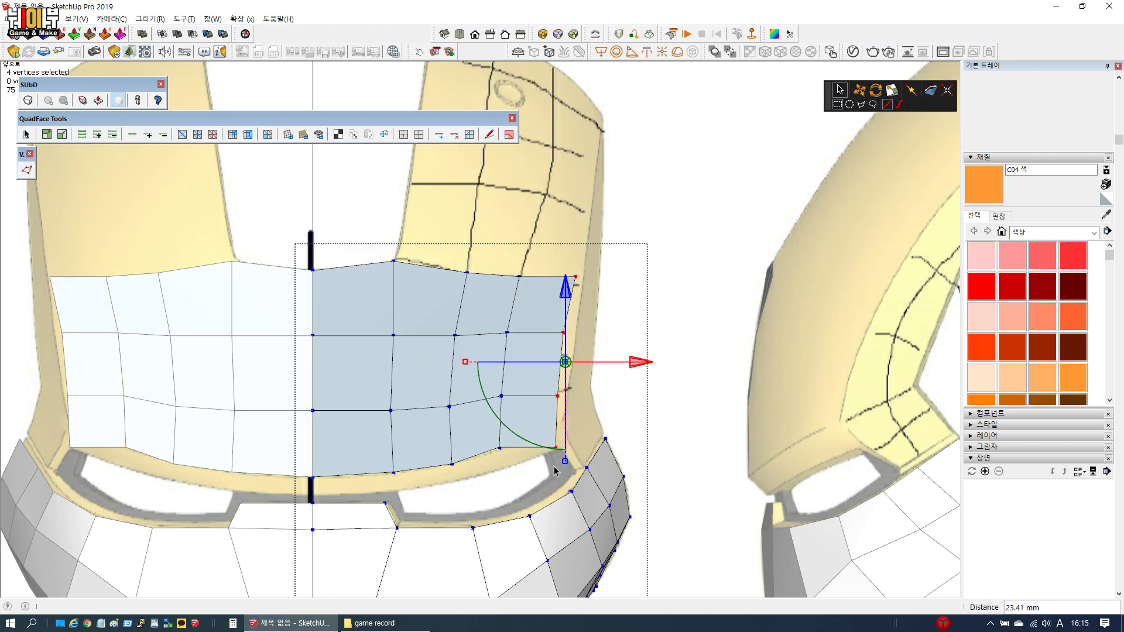
pyautogui.click(556, 448)
pyautogui.moveTo(556, 378); pyautogui.dragTo(561, 351)
# Fit the fourth column's top and middle vertices to the mask's side edge, and lower the third column's upper-middle vertex about 2.44 mm
pyautogui.click(579, 279)
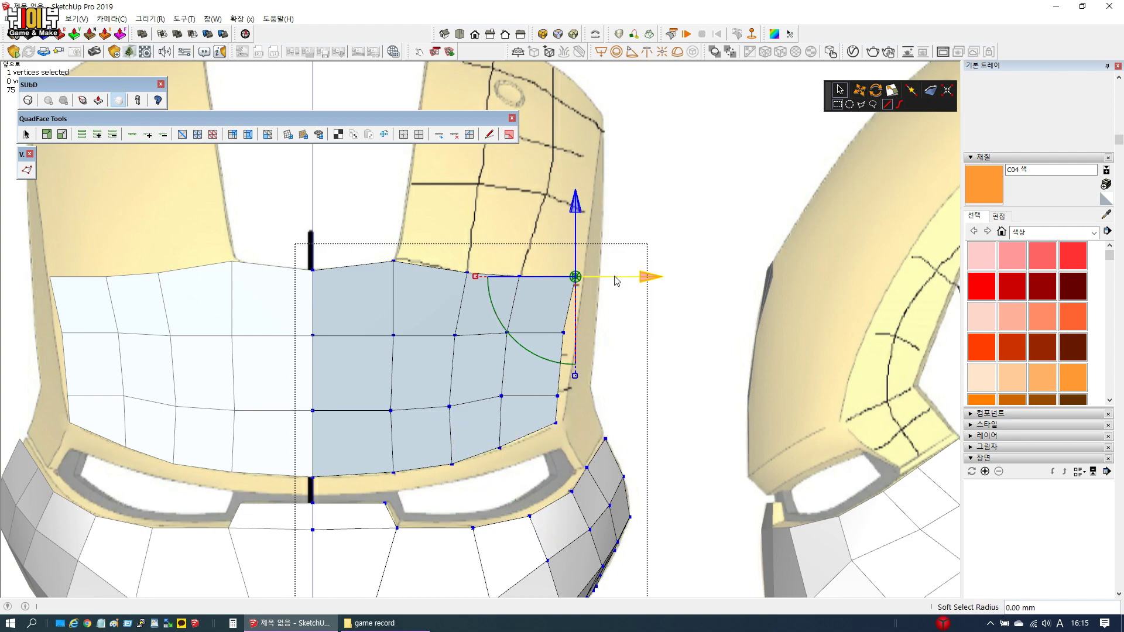
pyautogui.moveTo(649, 277); pyautogui.dragTo(634, 262)
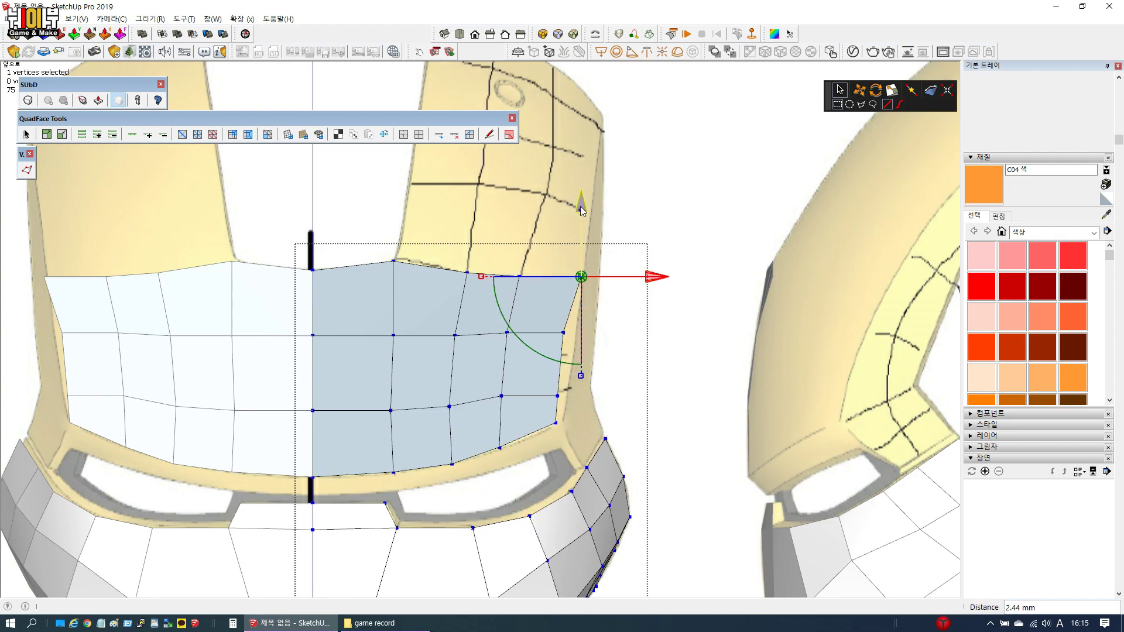
pyautogui.moveTo(580, 206); pyautogui.dragTo(581, 216)
pyautogui.moveTo(544, 319); pyautogui.dragTo(587, 353)
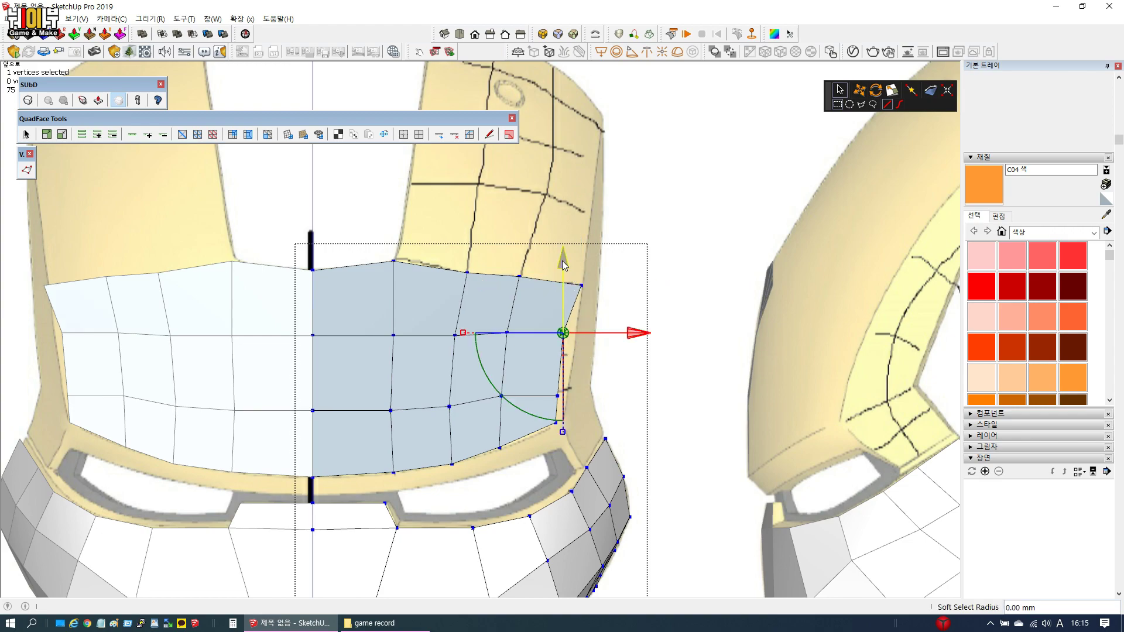
pyautogui.moveTo(562, 261); pyautogui.dragTo(563, 270)
pyautogui.moveTo(634, 344); pyautogui.dragTo(561, 326)
pyautogui.click(557, 396)
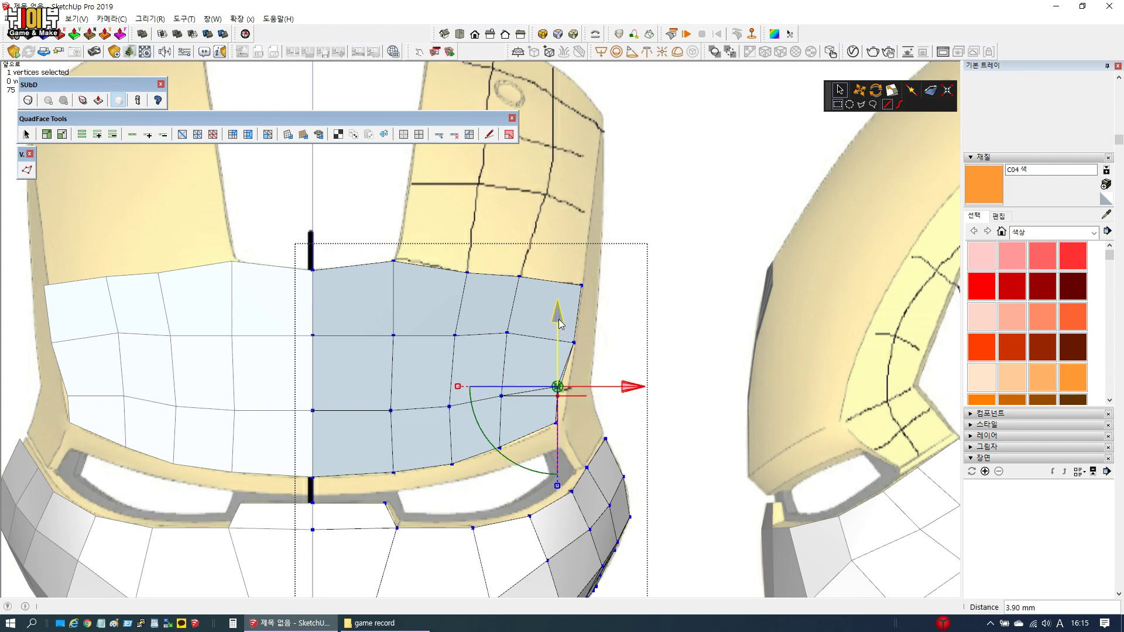
pyautogui.moveTo(633, 388); pyautogui.dragTo(646, 388)
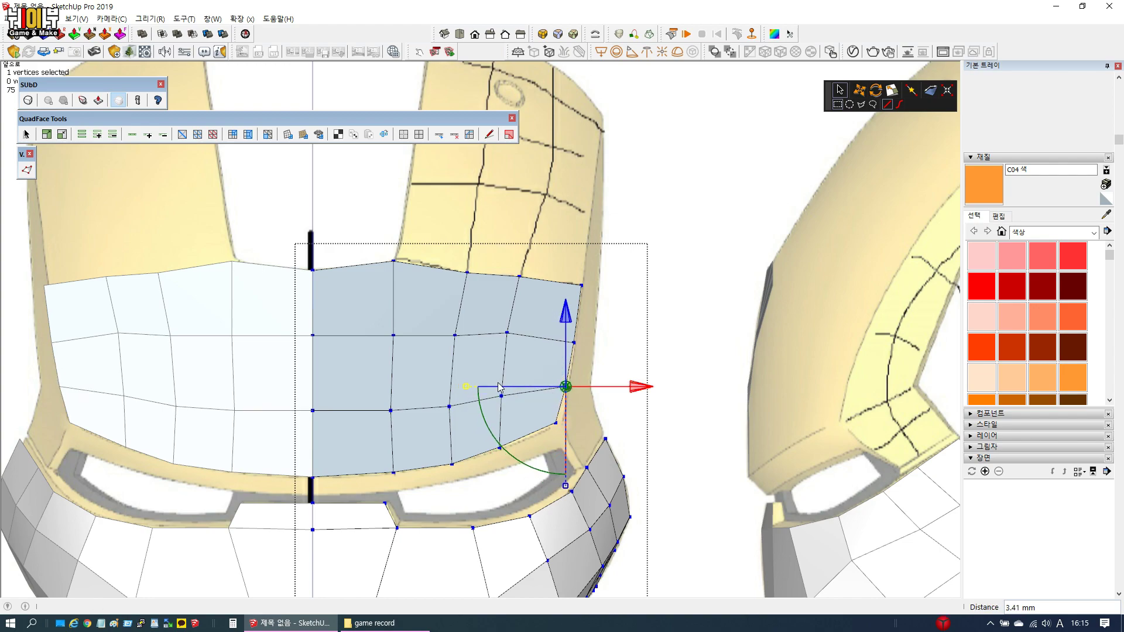
pyautogui.click(506, 333)
pyautogui.moveTo(507, 261); pyautogui.dragTo(502, 291)
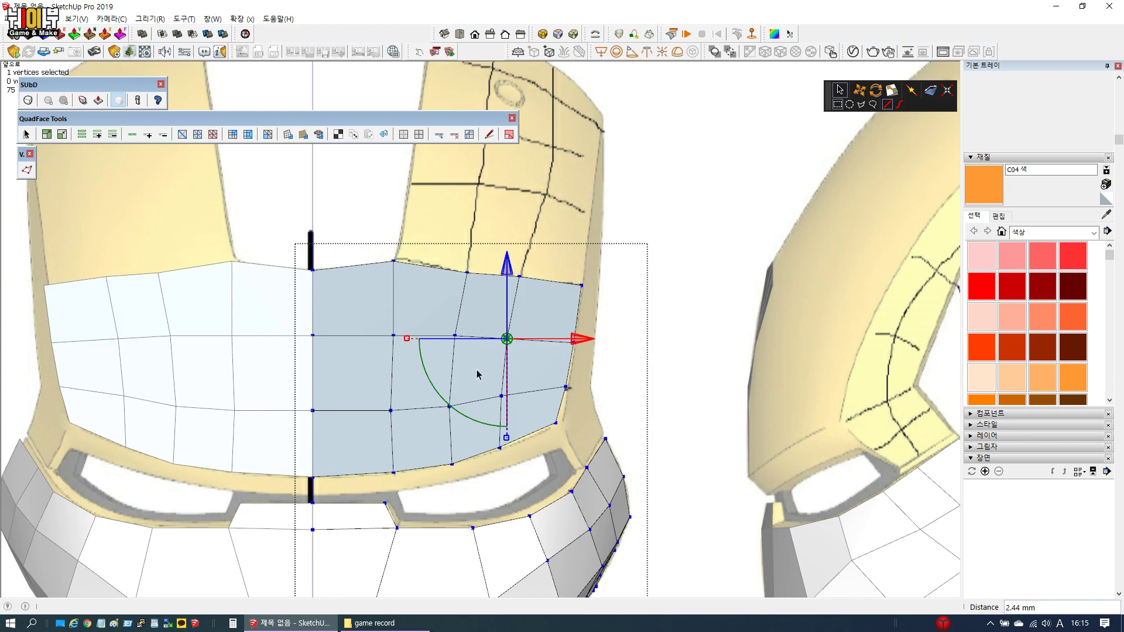
# Select the four vertices of the forehead's outermost edge and move them back along the green axis over the side reference
pyautogui.moveTo(487, 377); pyautogui.dragTo(577, 339, button='middle')
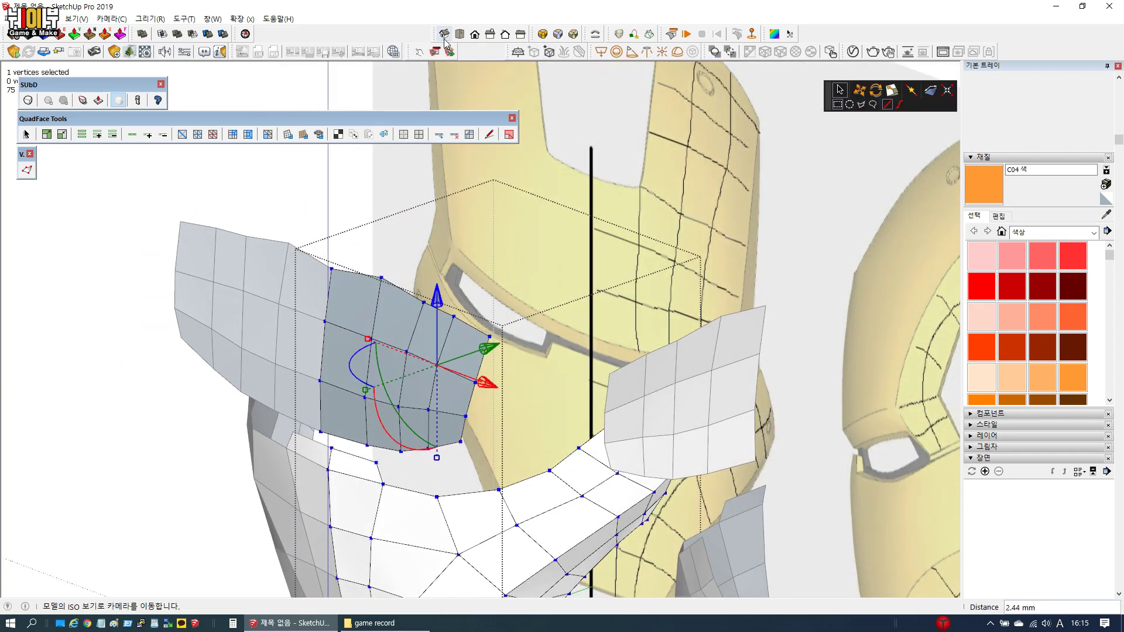
pyautogui.scroll(-3, 414, 301)
pyautogui.moveTo(527, 430); pyautogui.dragTo(665, 306, button='middle')
pyautogui.press('space')
pyautogui.click(746, 516)
pyautogui.scroll(3, 540, 304)
pyautogui.click(665, 366)
pyautogui.doubleClick(665, 367)
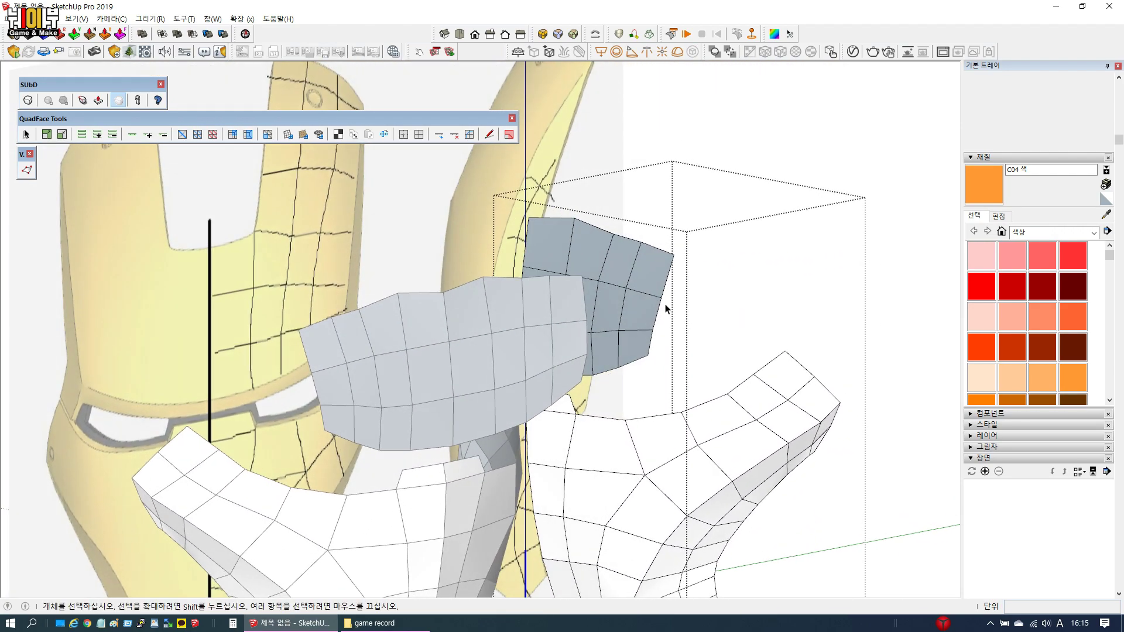
pyautogui.press('v')
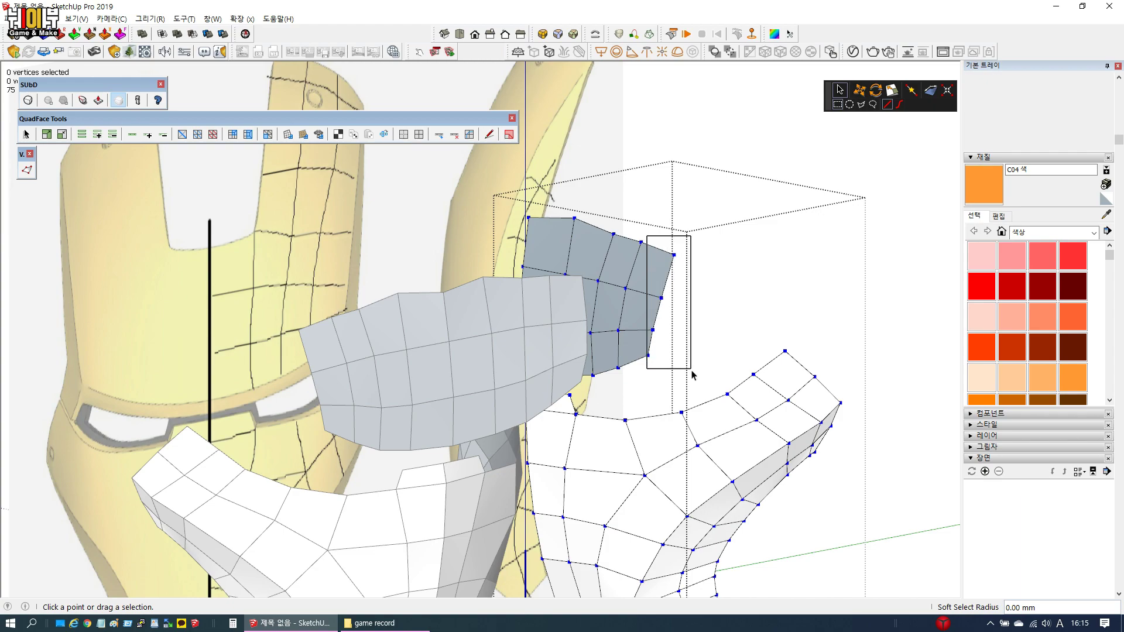
pyautogui.moveTo(691, 374); pyautogui.dragTo(692, 373)
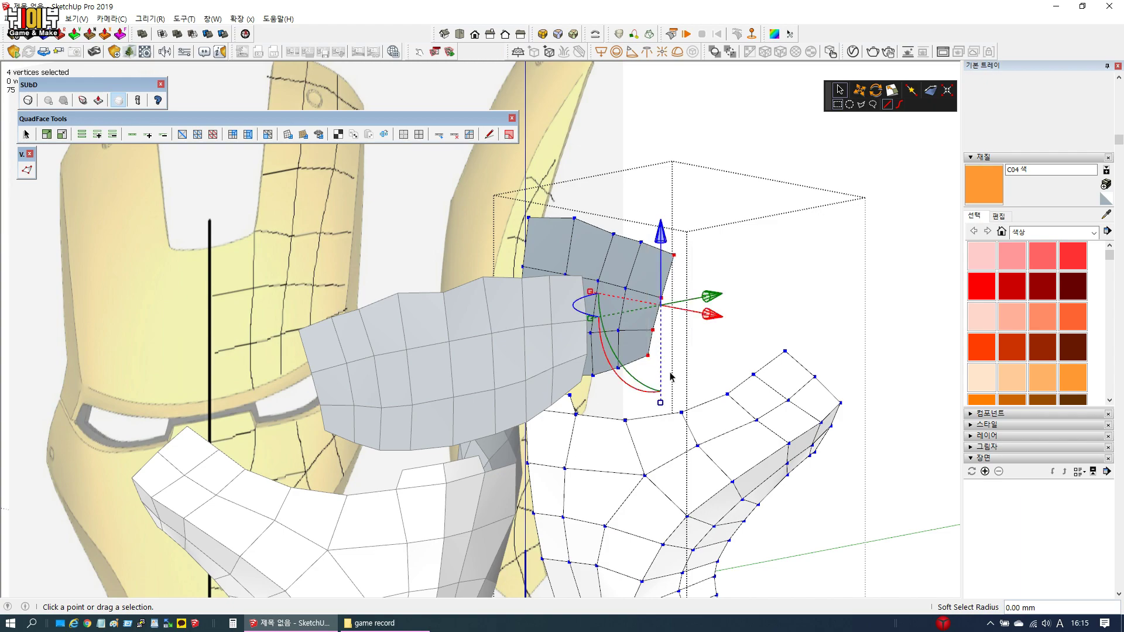
pyautogui.click(475, 35)
pyautogui.scroll(6, 598, 306)
pyautogui.moveTo(582, 259); pyautogui.dragTo(702, 258)
# Move the outer edge's top and two middle vertices back along the green axis to the side reference's contour, the upper-middle one by about 4.90 mm
pyautogui.click(648, 166)
pyautogui.moveTo(739, 170); pyautogui.dragTo(760, 170)
pyautogui.click(626, 243)
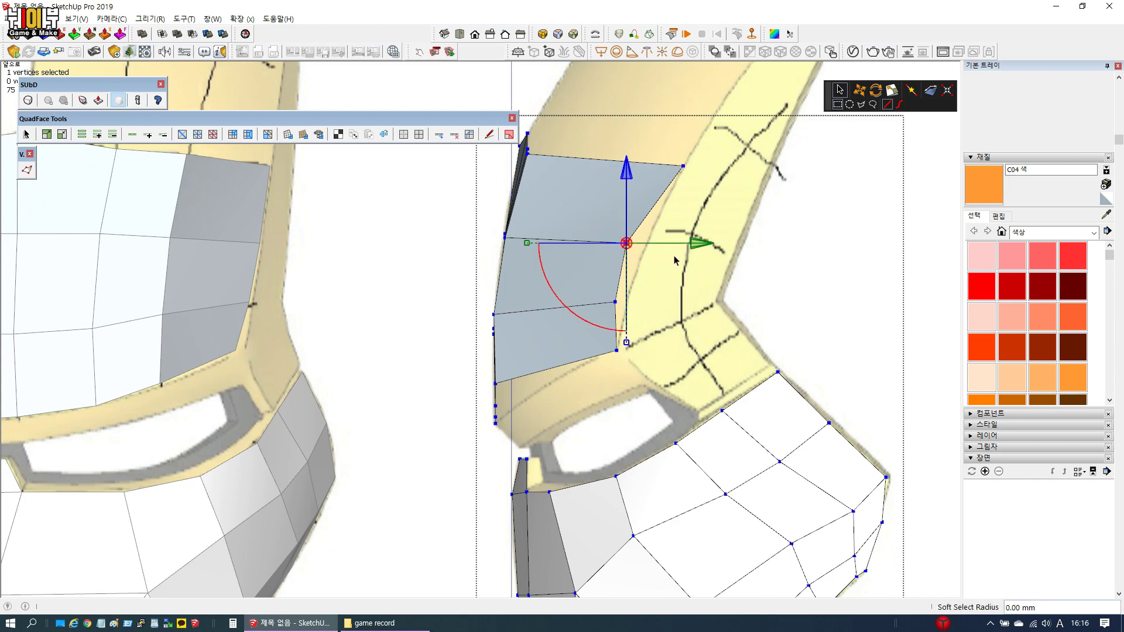
pyautogui.moveTo(693, 241); pyautogui.dragTo(708, 244)
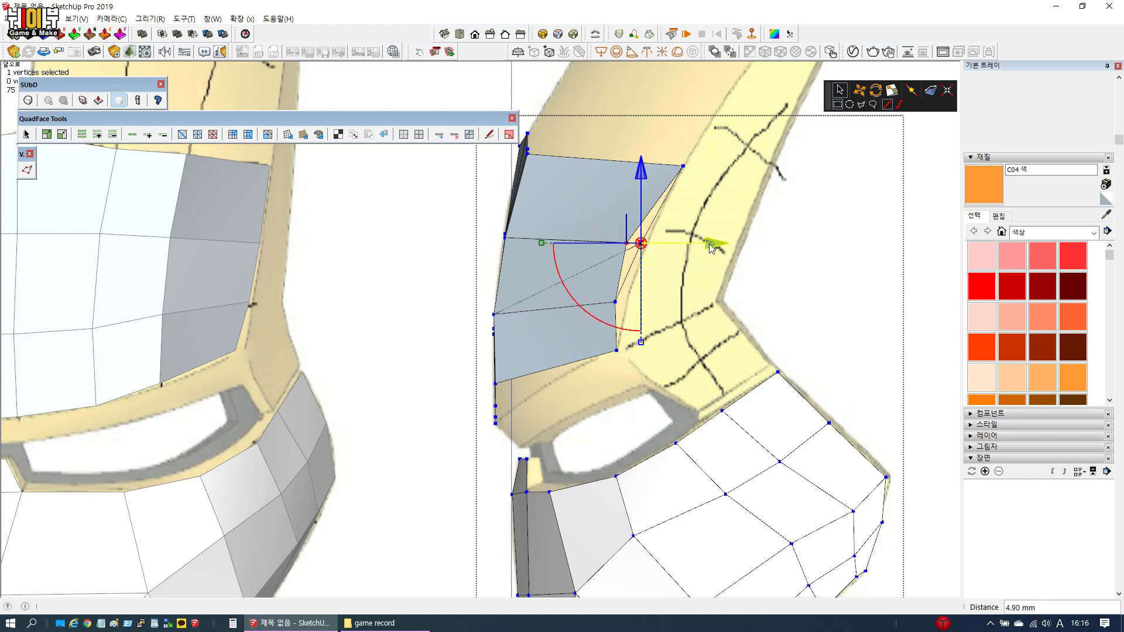
pyautogui.click(616, 302)
pyautogui.moveTo(682, 303); pyautogui.dragTo(696, 305)
pyautogui.scroll(-3, 449, 288)
pyautogui.moveTo(450, 288); pyautogui.dragTo(499, 245, button='middle')
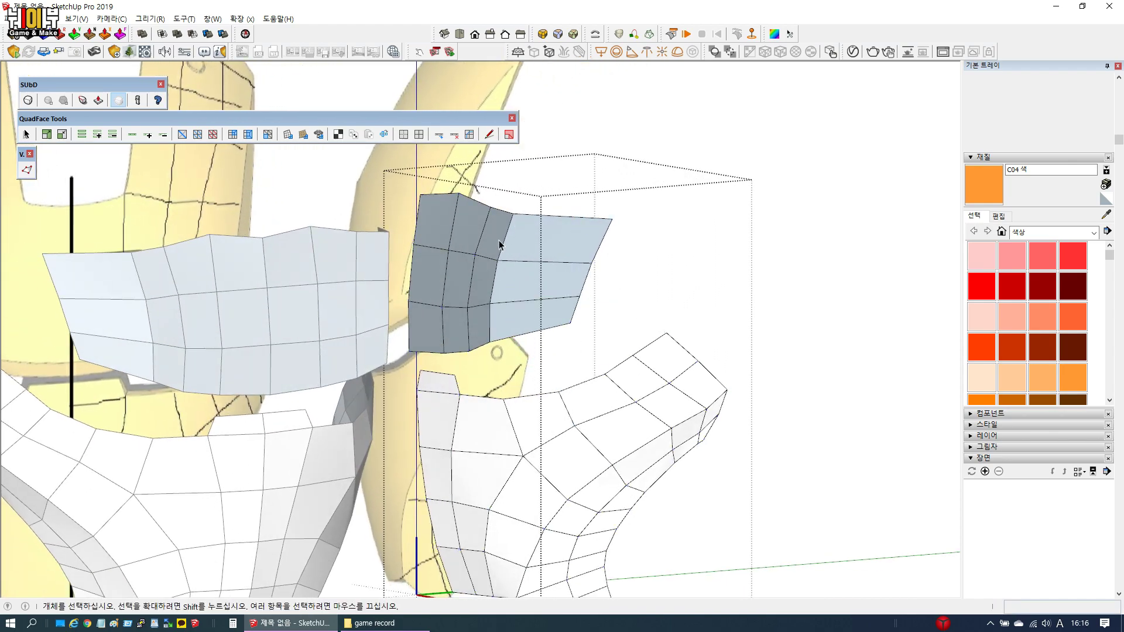
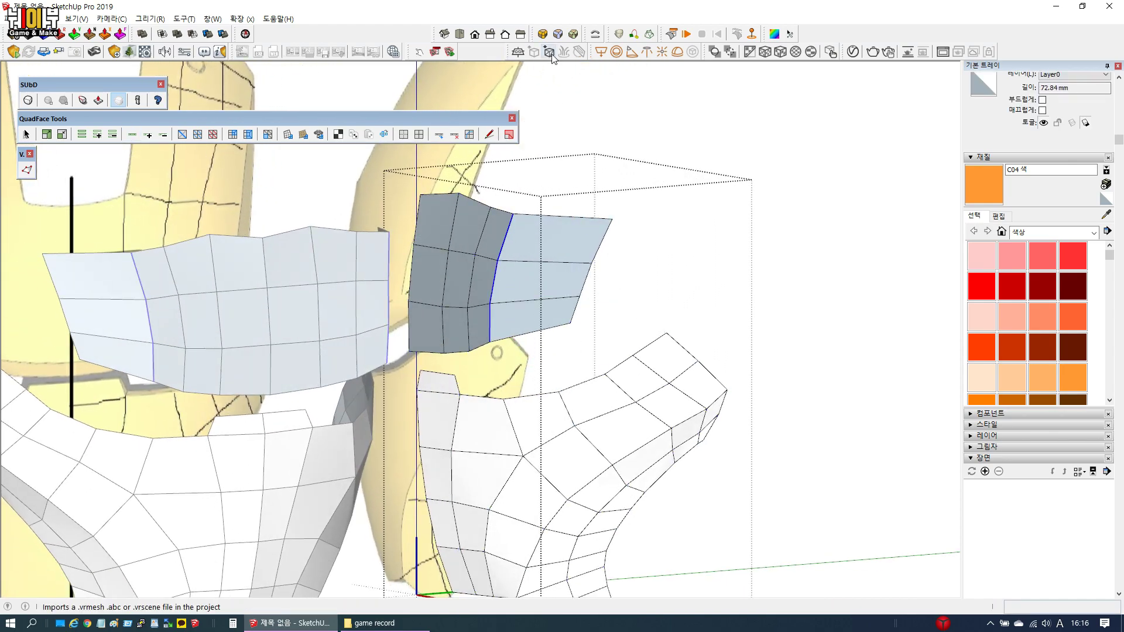
# Move the edge between the forehead's third and fourth columns about 17.26 mm back along the green axis
pyautogui.click(475, 34)
pyautogui.scroll(-3, 465, 330)
pyautogui.scroll(5, 591, 379)
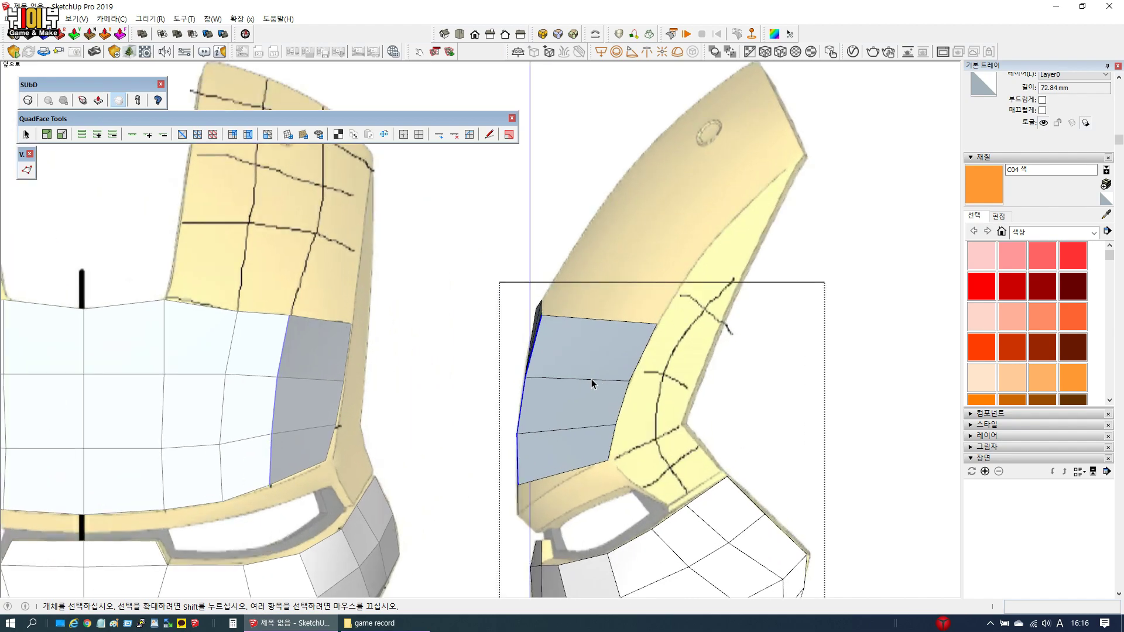
pyautogui.press('v')
pyautogui.moveTo(599, 413); pyautogui.dragTo(651, 413)
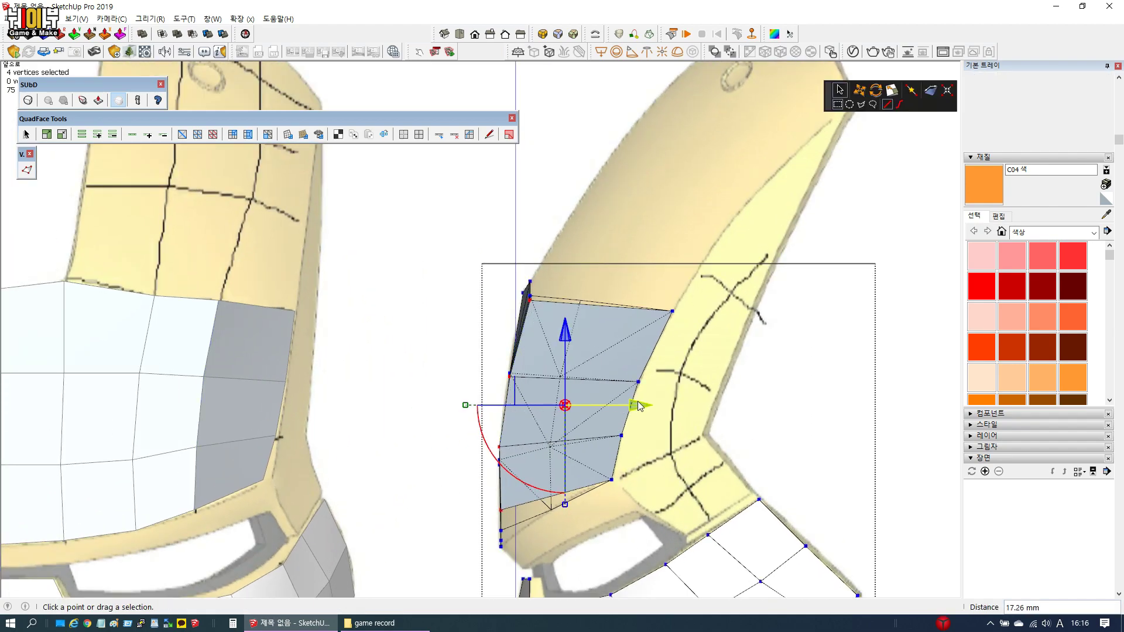
# Move that edge's top vertex and its two middle vertices further back along the green axis, the middle pair by about 1.39 mm
pyautogui.click(582, 301)
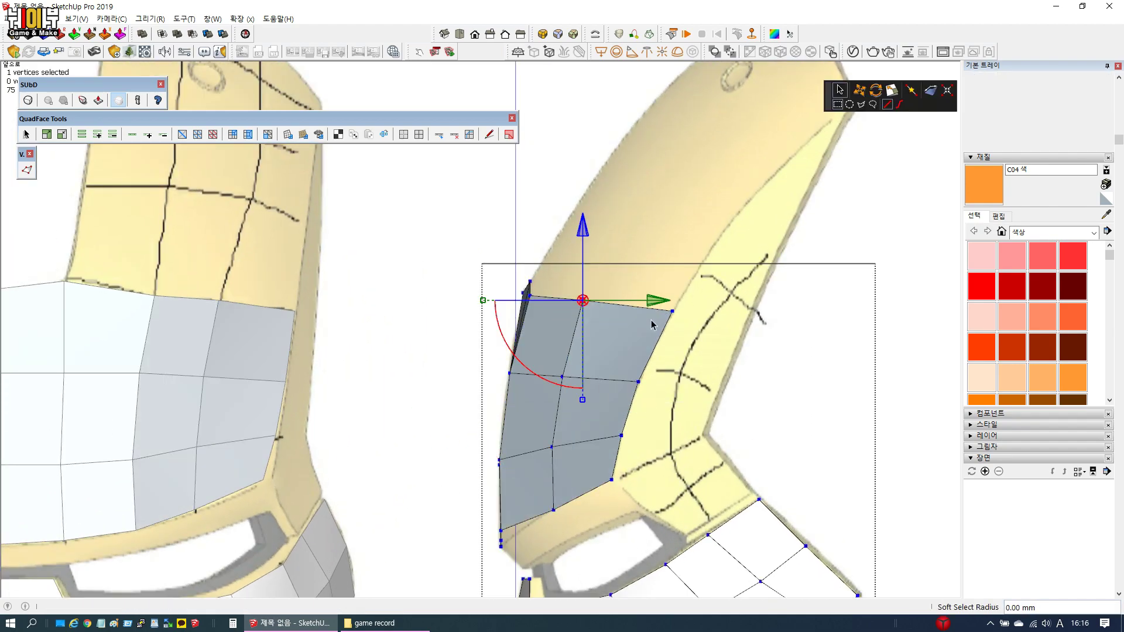
pyautogui.moveTo(659, 305); pyautogui.dragTo(666, 314)
pyautogui.moveTo(538, 350); pyautogui.dragTo(577, 459)
pyautogui.moveTo(628, 410); pyautogui.dragTo(633, 413)
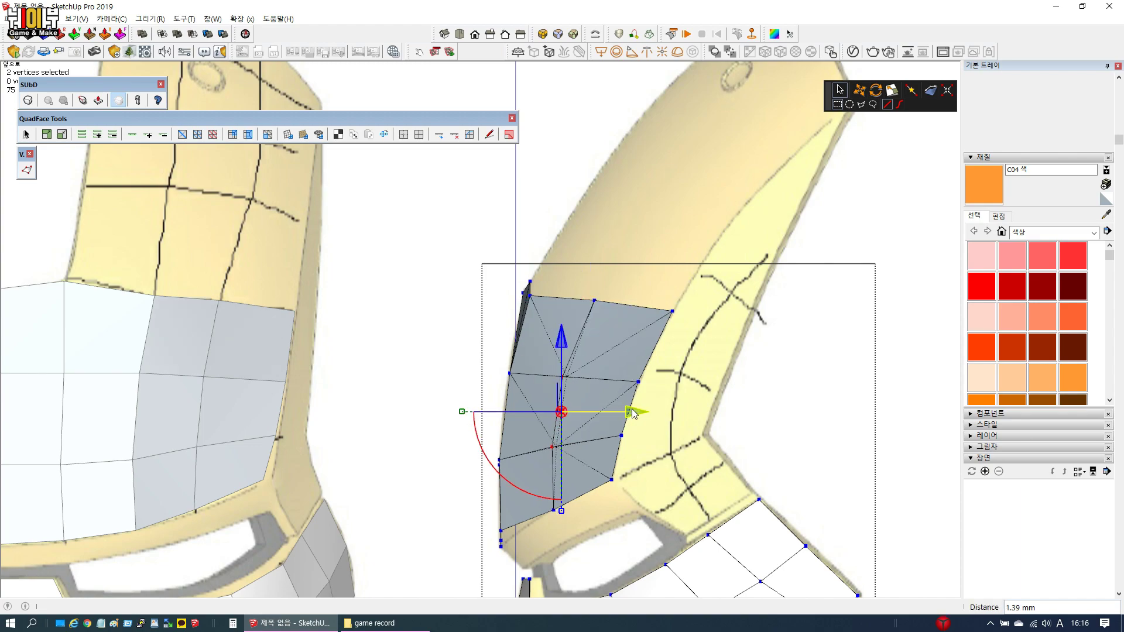
# Select the edge between the forehead's second and third columns and move it about 6.23 mm back along the green axis
pyautogui.scroll(-3, 605, 391)
pyautogui.moveTo(606, 391); pyautogui.dragTo(744, 387, button='middle')
pyautogui.press('space')
pyautogui.moveTo(540, 320); pyautogui.dragTo(566, 484)
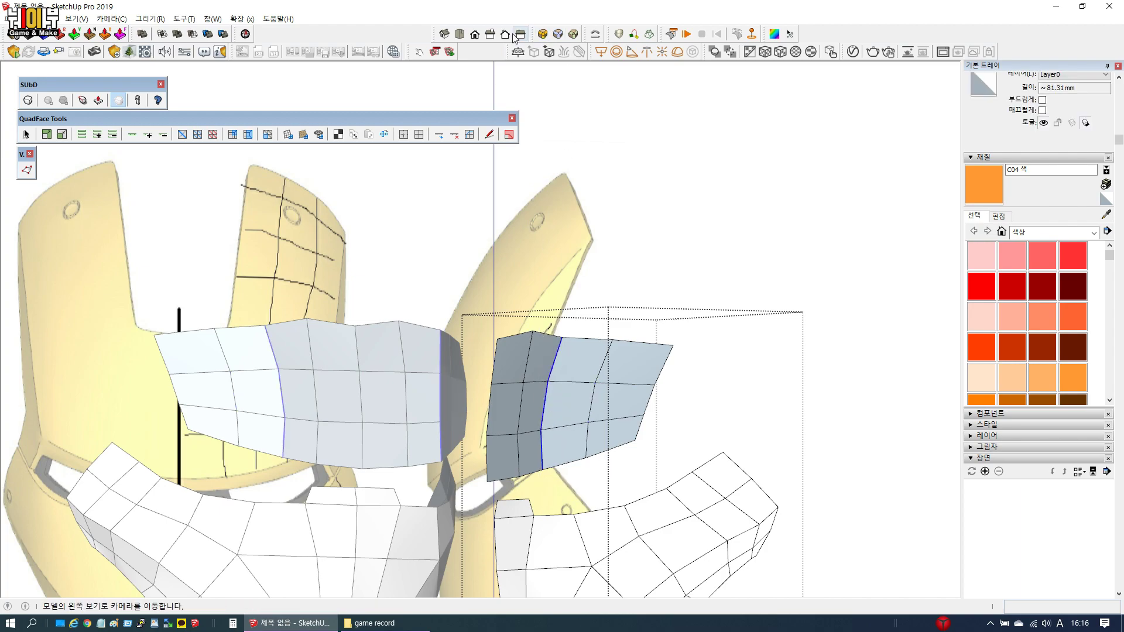
pyautogui.click(475, 33)
pyautogui.scroll(-3, 428, 240)
pyautogui.scroll(8, 550, 384)
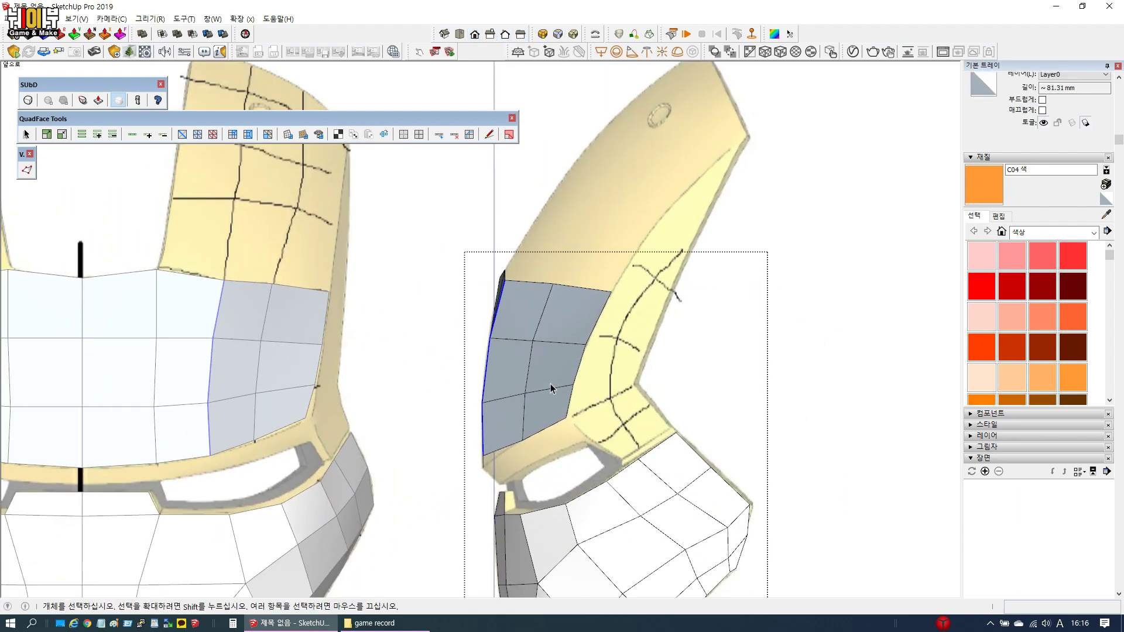
pyautogui.press('v')
pyautogui.moveTo(548, 365); pyautogui.dragTo(571, 365)
# Select only the four vertices on the first forehead column's outer edge and move them slightly back along the green axis
pyautogui.moveTo(459, 319); pyautogui.dragTo(475, 400, button='middle')
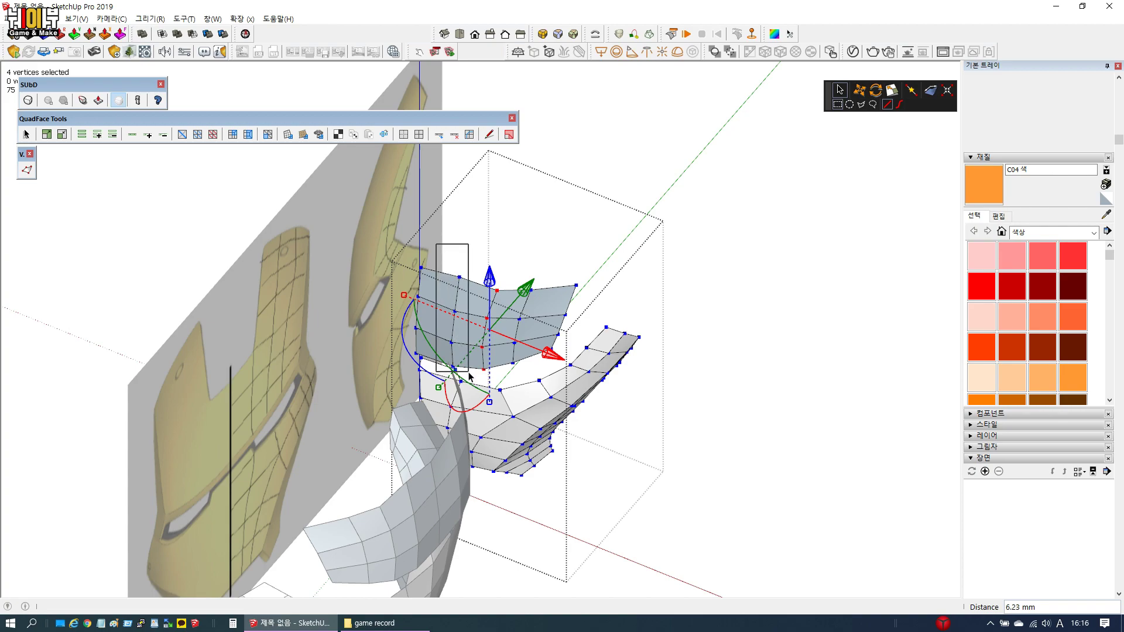
pyautogui.keyDown('ctrl'); pyautogui.click(469, 376); pyautogui.keyUp('ctrl')
pyautogui.scroll(5, 439, 301)
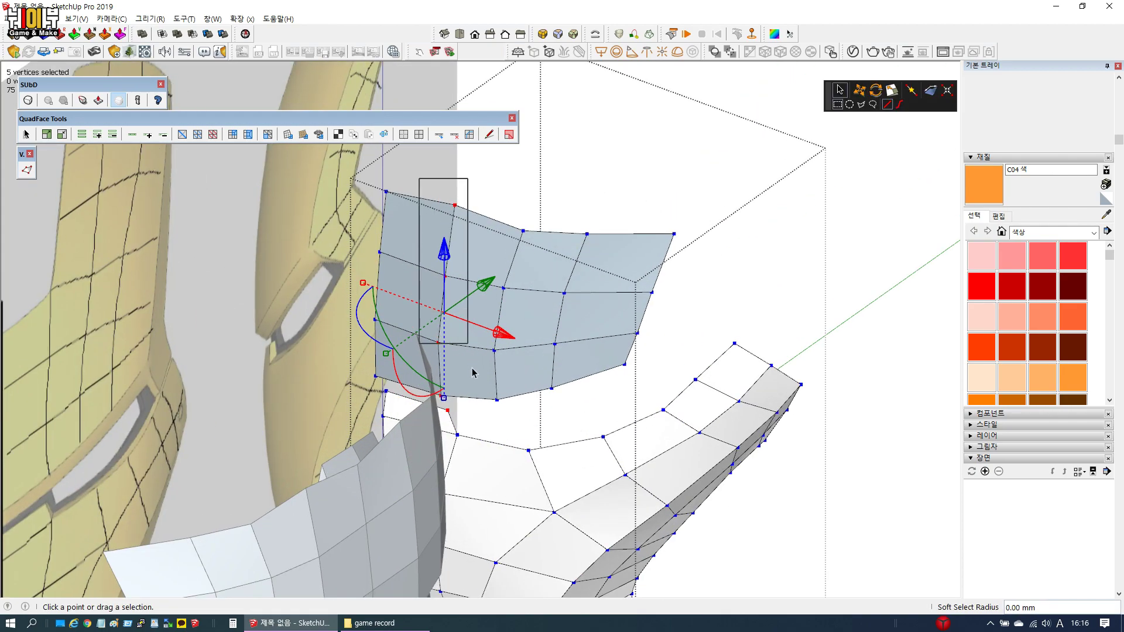
pyautogui.moveTo(469, 400); pyautogui.dragTo(469, 400)
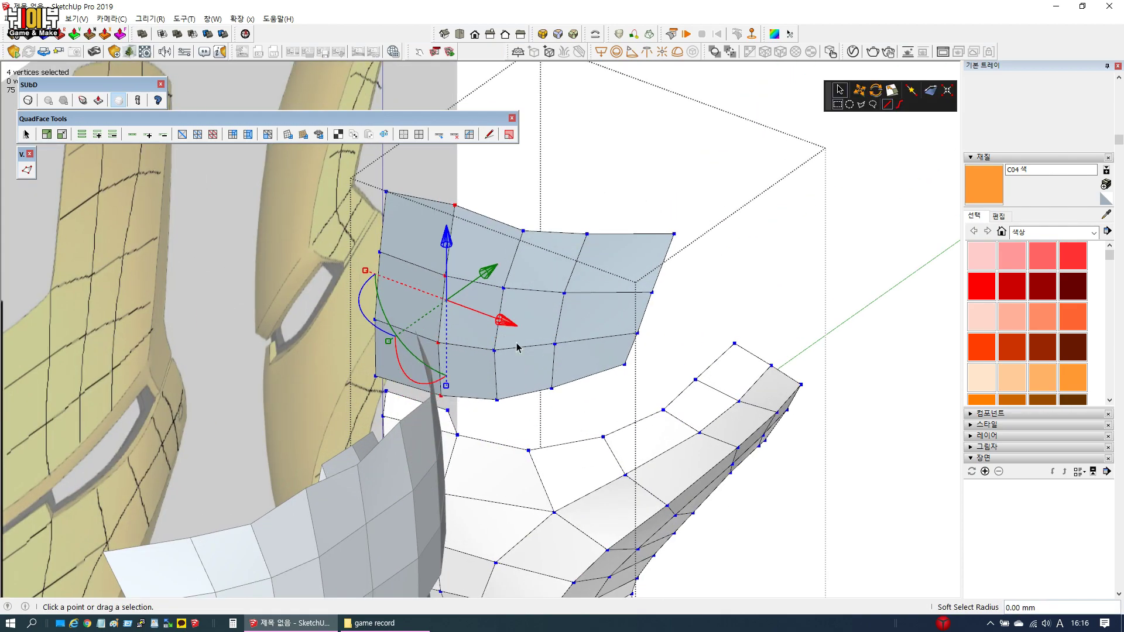
pyautogui.click(474, 35)
pyautogui.scroll(-3, 353, 367)
pyautogui.scroll(5, 530, 223)
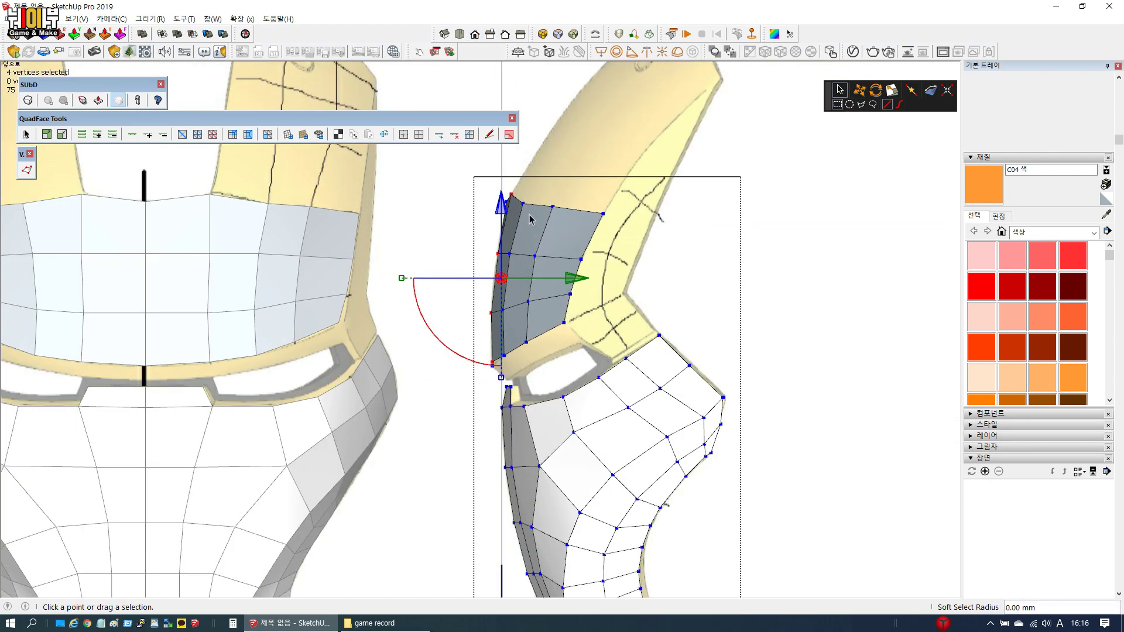
pyautogui.scroll(2, 530, 218)
pyautogui.moveTo(559, 316); pyautogui.dragTo(563, 318)
# Select all connected forehead faces and reverse them
pyautogui.scroll(-6, 459, 256)
pyautogui.moveTo(587, 263)
pyautogui.mouseDown(button='middle')
pyautogui.moveTo(476, 308)
pyautogui.moveTo(400, 537)
pyautogui.moveTo(715, 582)
pyautogui.moveTo(582, 409)
pyautogui.moveTo(725, 499)
pyautogui.moveTo(549, 493)
pyautogui.moveTo(559, 462)
pyautogui.mouseUp(button='middle')
pyautogui.scroll(3, 544, 389)
pyautogui.moveTo(543, 384); pyautogui.dragTo(603, 225, button='middle')
pyautogui.press('space')
pyautogui.moveTo(463, 243); pyautogui.dragTo(507, 375)
pyautogui.moveTo(507, 374); pyautogui.dragTo(443, 318, button='middle')
pyautogui.press('v')
pyautogui.scroll(-3, 402, 313)
pyautogui.press('space')
pyautogui.tripleClick(443, 318)
pyautogui.rightClick(443, 318)
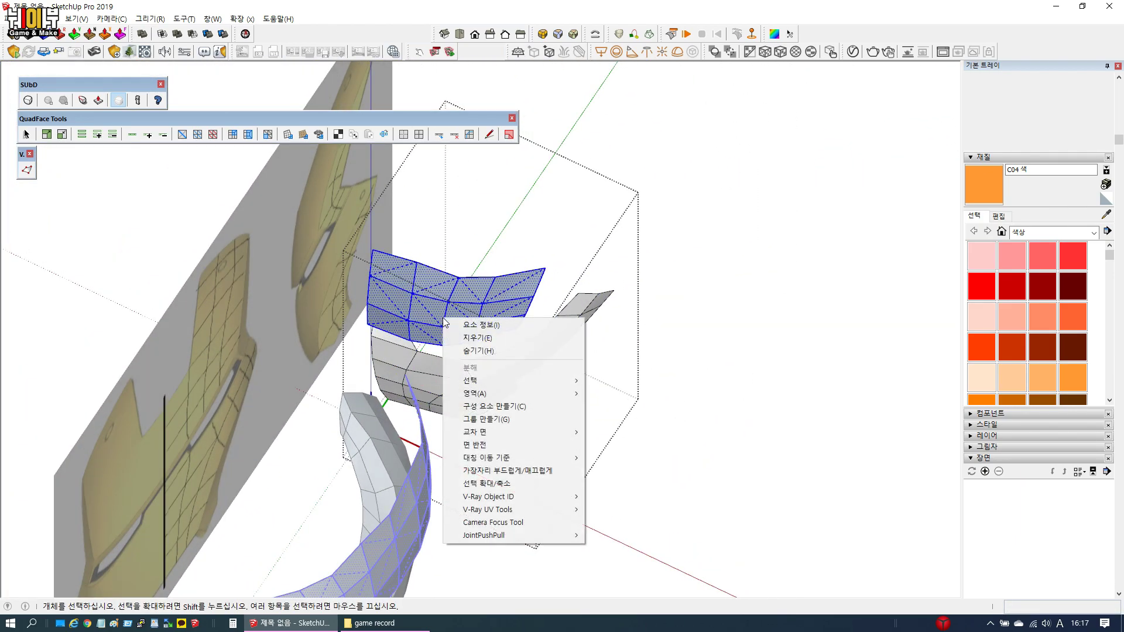
pyautogui.click(542, 442)
pyautogui.scroll(-3, 542, 441)
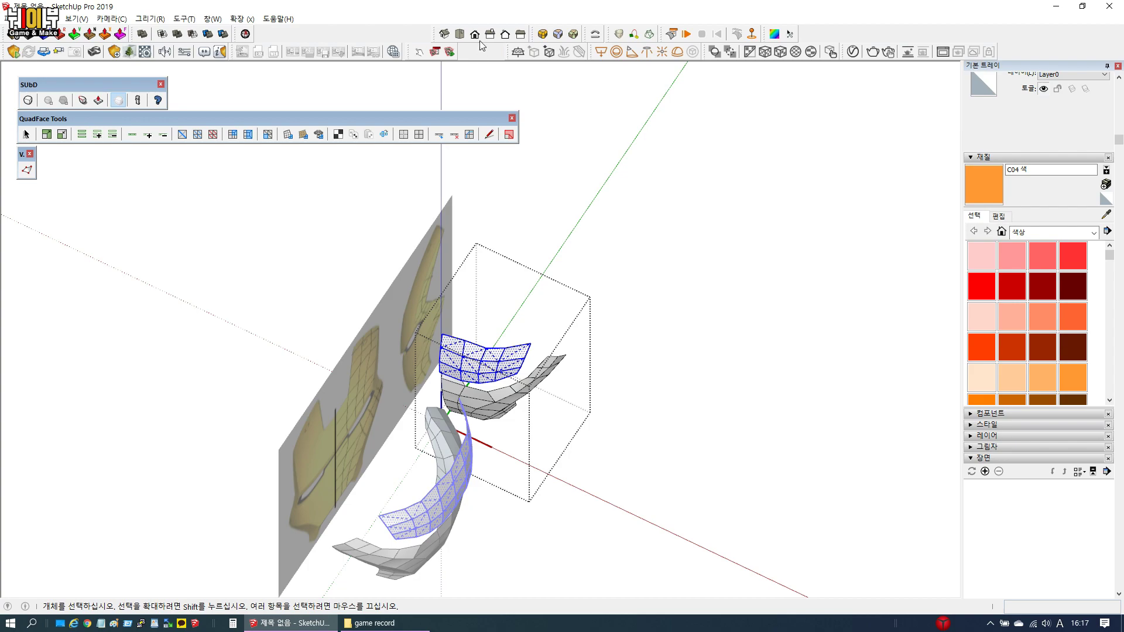
# Extrude the top edges of the outer three forehead columns about 33.54 mm upward and shift the new edge about 4.79 mm outward
pyautogui.click(474, 34)
pyautogui.scroll(5, 342, 324)
pyautogui.keyDown('shift'); pyautogui.moveTo(341, 320); pyautogui.dragTo(303, 391, button='middle'); pyautogui.keyUp('shift')
pyautogui.click(312, 400)
pyautogui.doubleClick(313, 387)
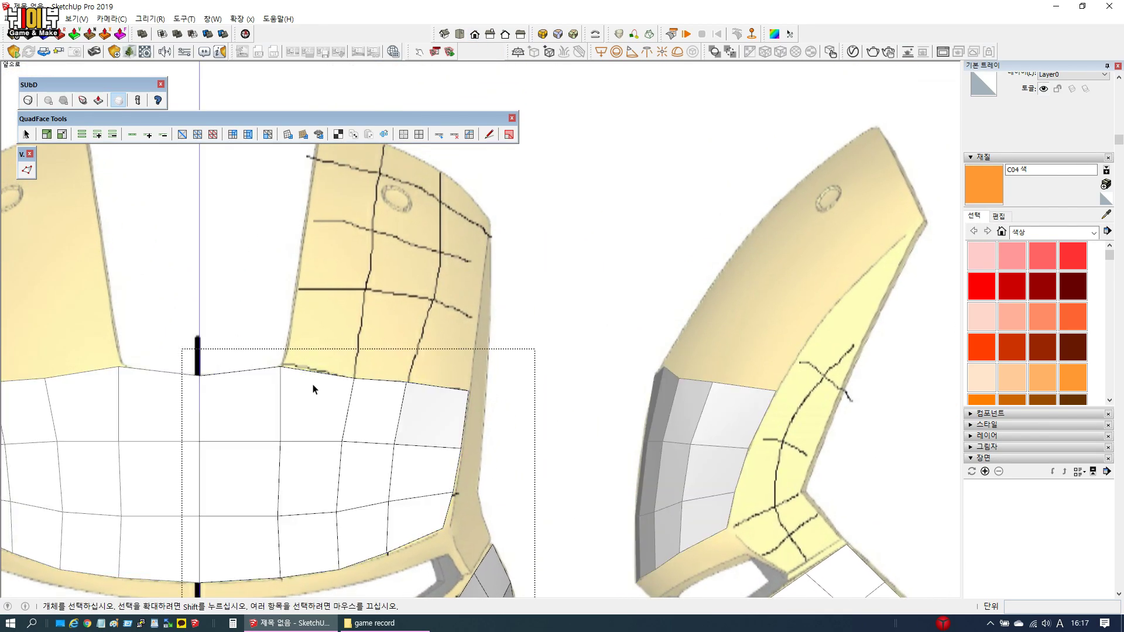
pyautogui.click(370, 380)
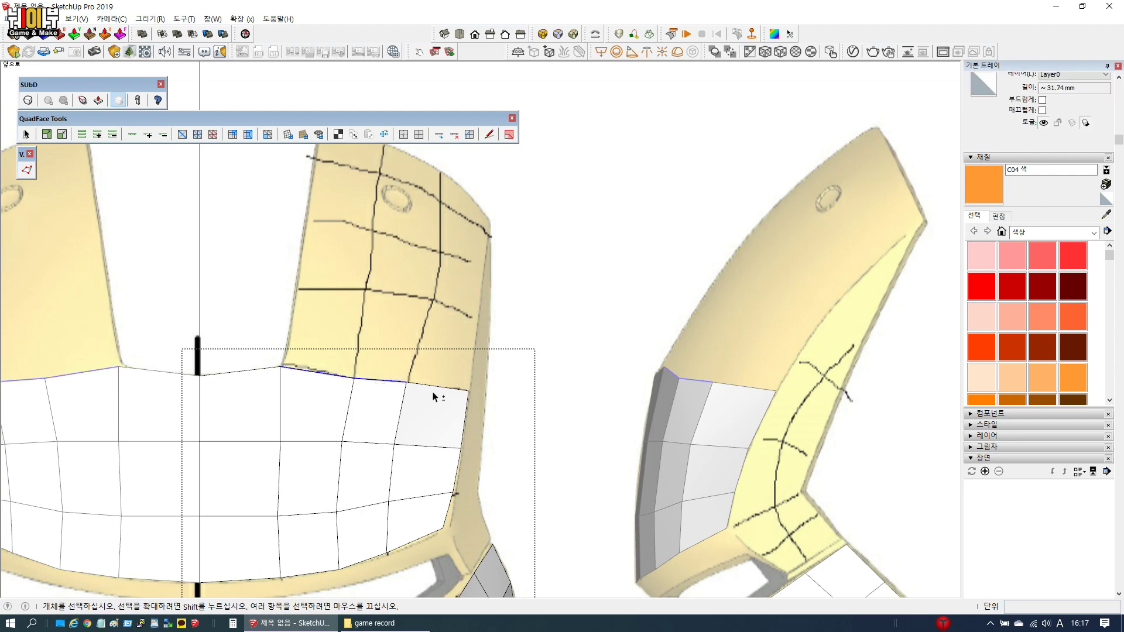
pyautogui.scroll(-4, 335, 364)
pyautogui.scroll(4, 336, 363)
pyautogui.press('v')
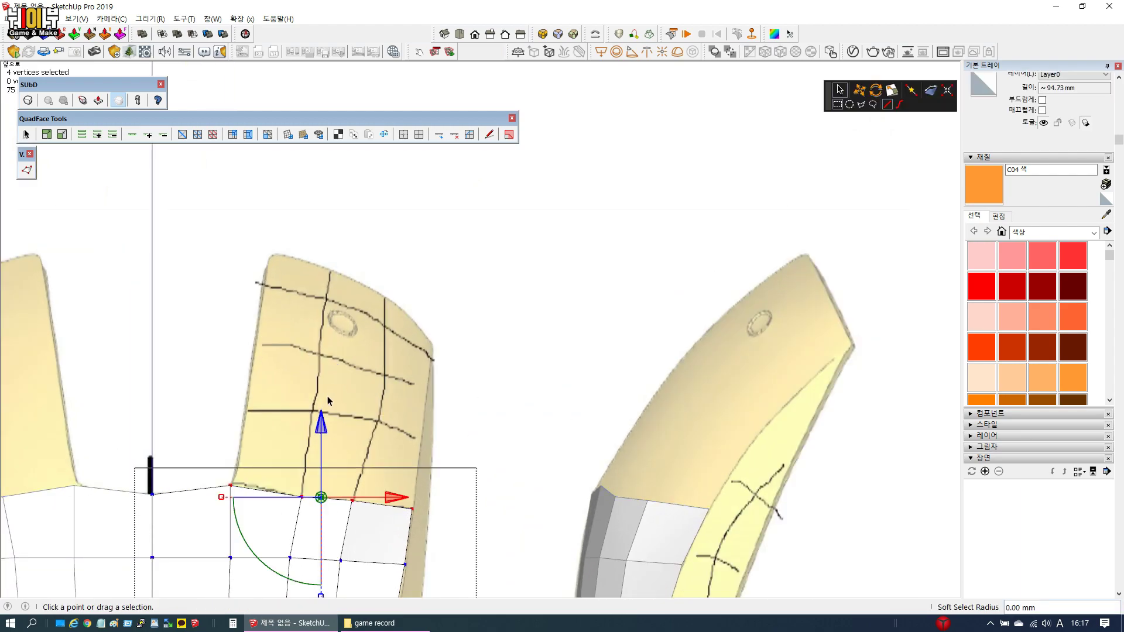
pyautogui.moveTo(319, 422); pyautogui.dragTo(342, 347)
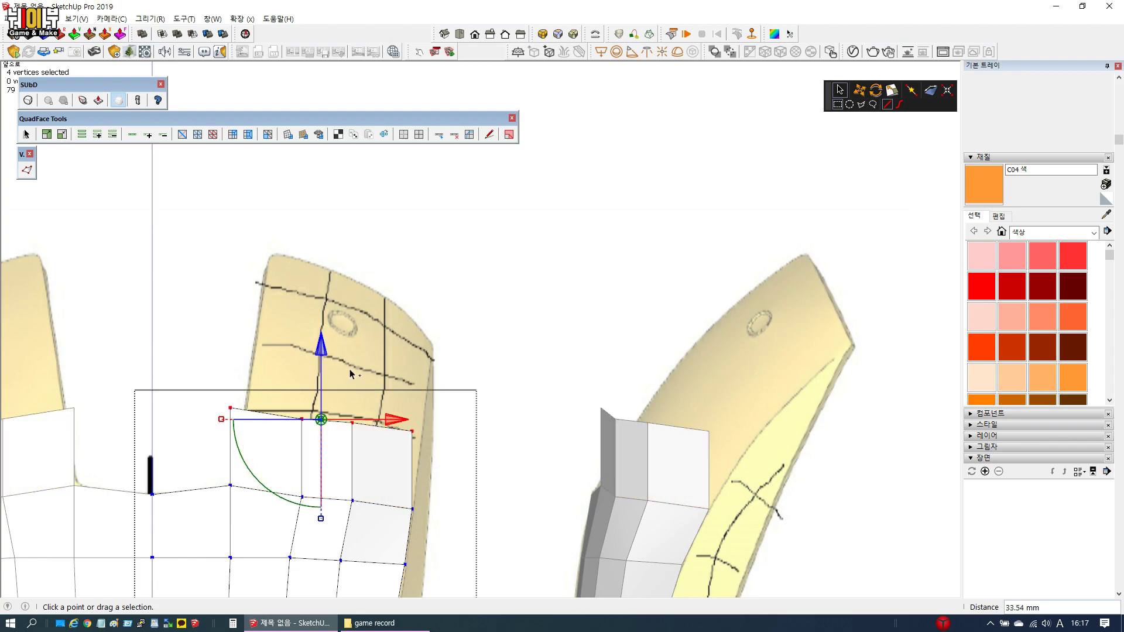
pyautogui.moveTo(404, 419); pyautogui.dragTo(415, 420)
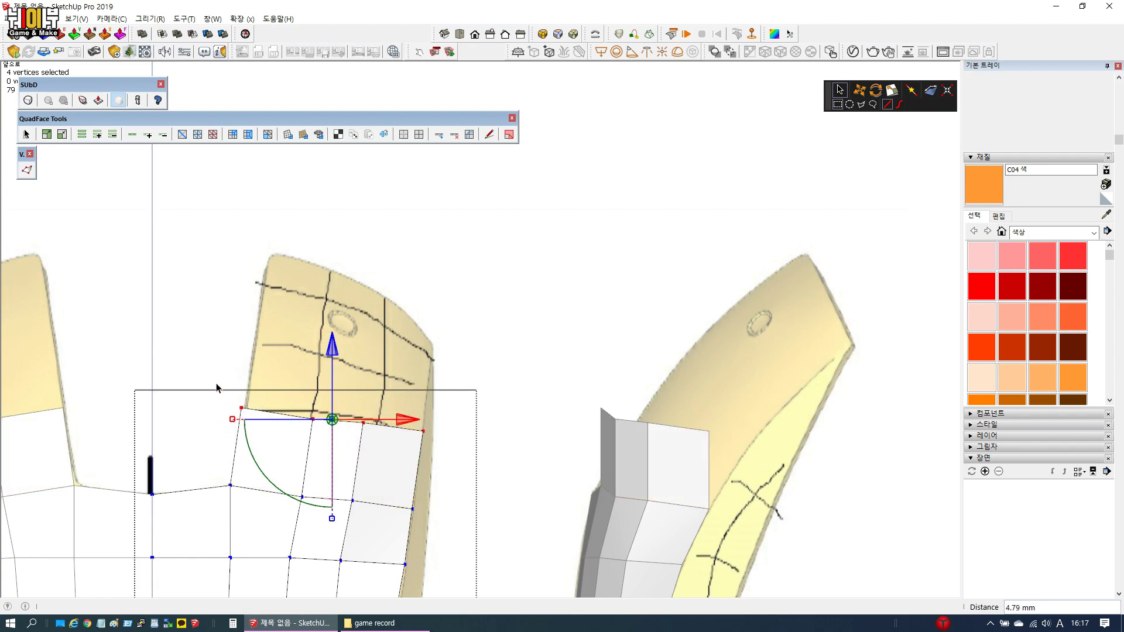
# Fit the new row's top edge to the guide line, moving its inner vertex about 1.77 mm outward and its second about 3.53 mm up
pyautogui.moveTo(216, 384); pyautogui.dragTo(272, 438)
pyautogui.moveTo(317, 408); pyautogui.dragTo(322, 408)
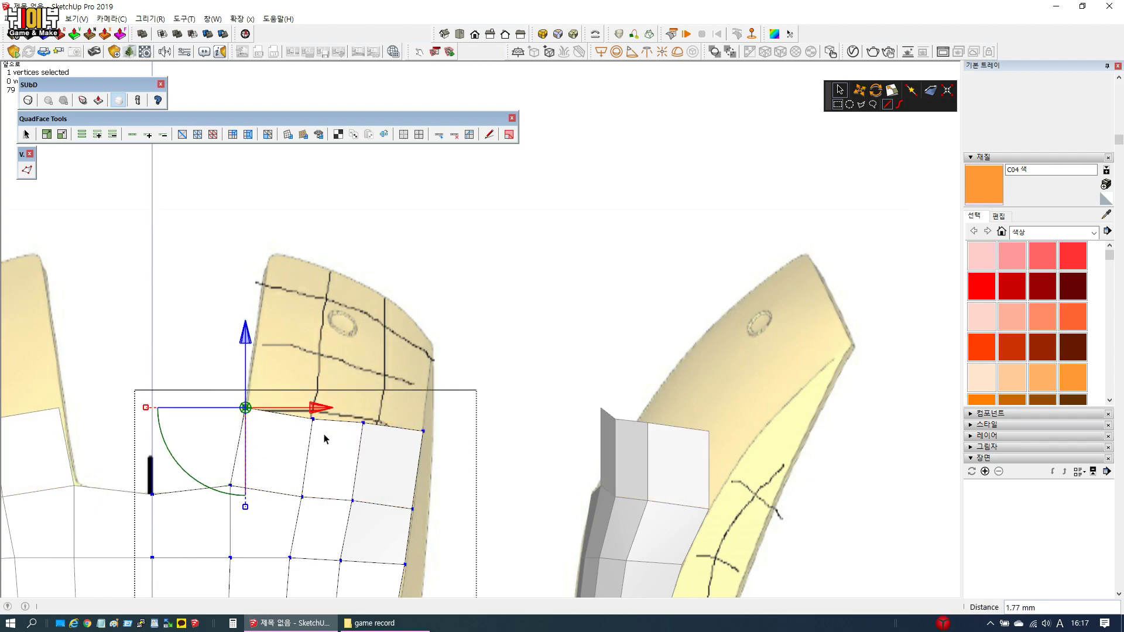
pyautogui.click(314, 419)
pyautogui.moveTo(315, 351); pyautogui.dragTo(315, 342)
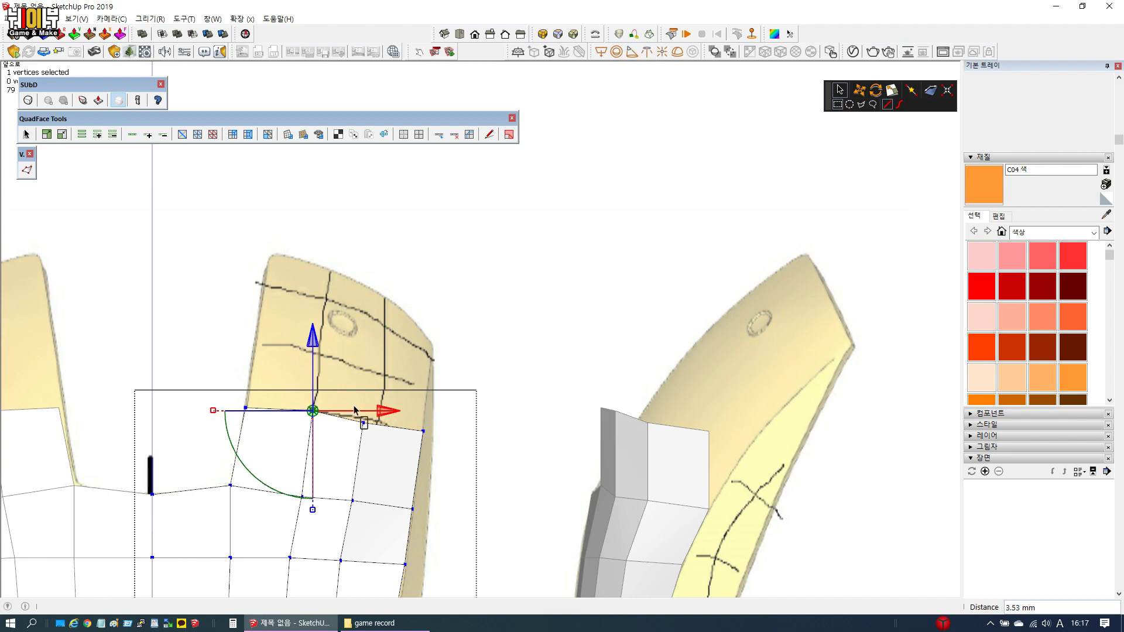
pyautogui.click(363, 422)
pyautogui.moveTo(433, 425)
pyautogui.mouseDown()
pyautogui.moveTo(452, 429)
pyautogui.moveTo(439, 440)
pyautogui.mouseUp()
# Extrude the top edge upward by about 21.05 mm as a second row and shift it about 1.88 mm outward
pyautogui.scroll(-2, 385, 431)
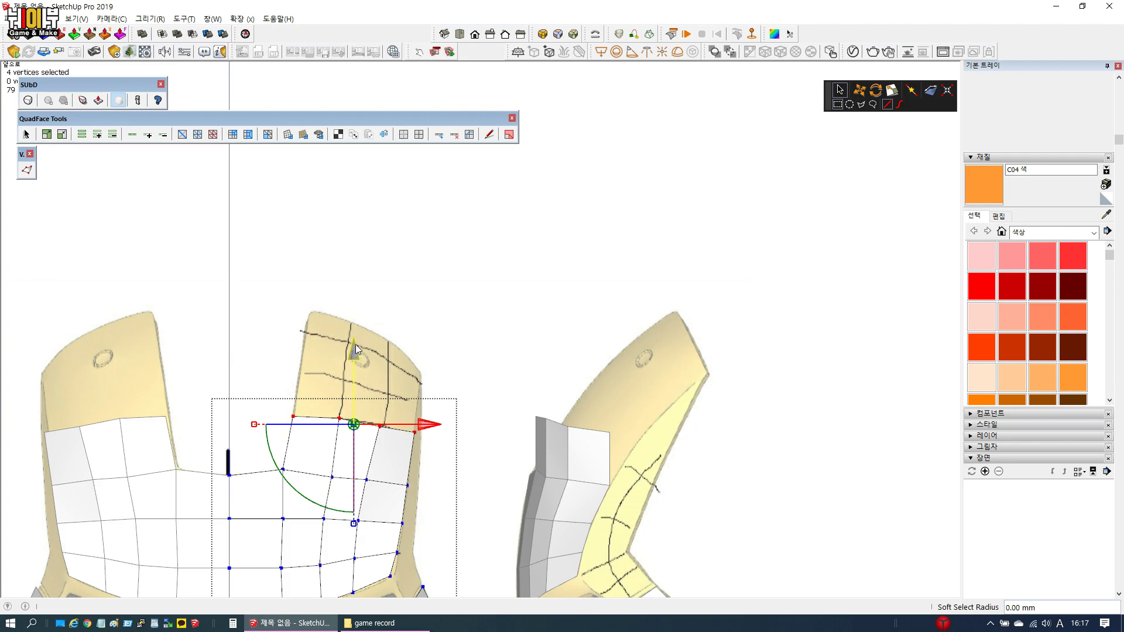
pyautogui.moveTo(353, 358); pyautogui.dragTo(355, 329)
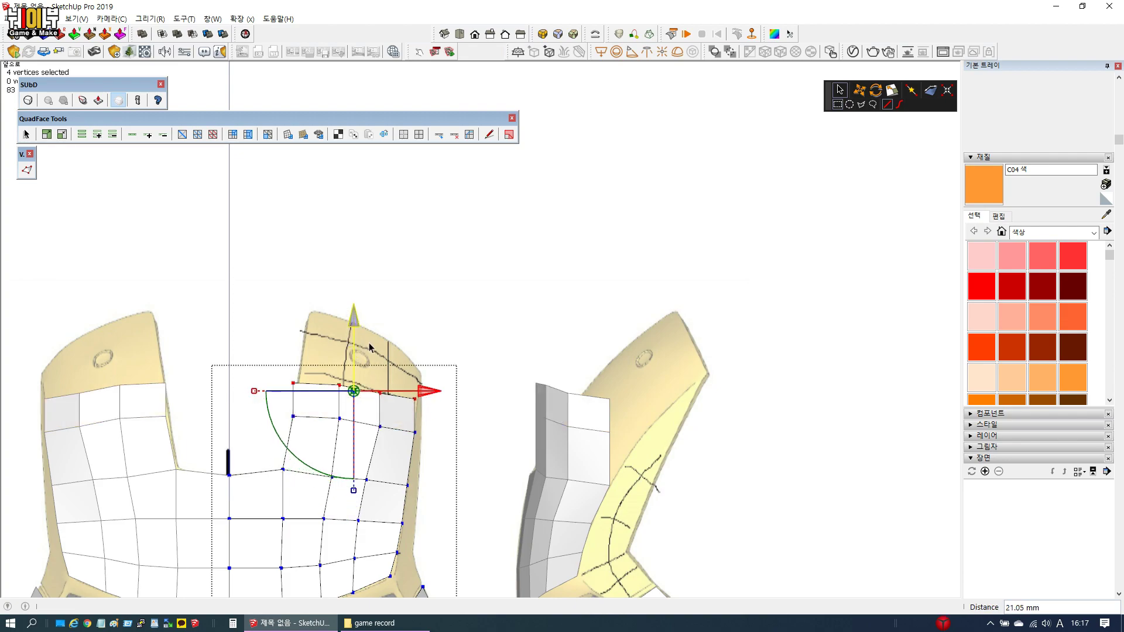
pyautogui.scroll(2, 421, 404)
pyautogui.moveTo(413, 391); pyautogui.dragTo(416, 391)
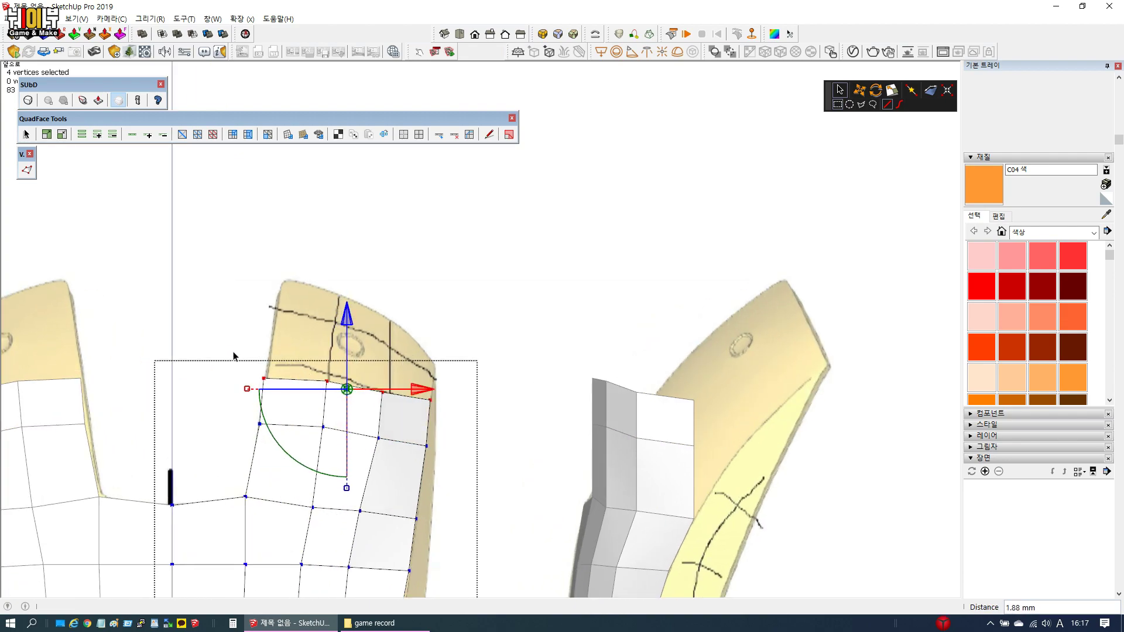
# Raise the second row's two inner top vertices and shift them outward to fit the reference
pyautogui.click(264, 379)
pyautogui.moveTo(264, 311); pyautogui.dragTo(263, 303)
pyautogui.moveTo(341, 372); pyautogui.dragTo(398, 380)
pyautogui.click(327, 384)
pyautogui.moveTo(335, 339); pyautogui.dragTo(336, 335)
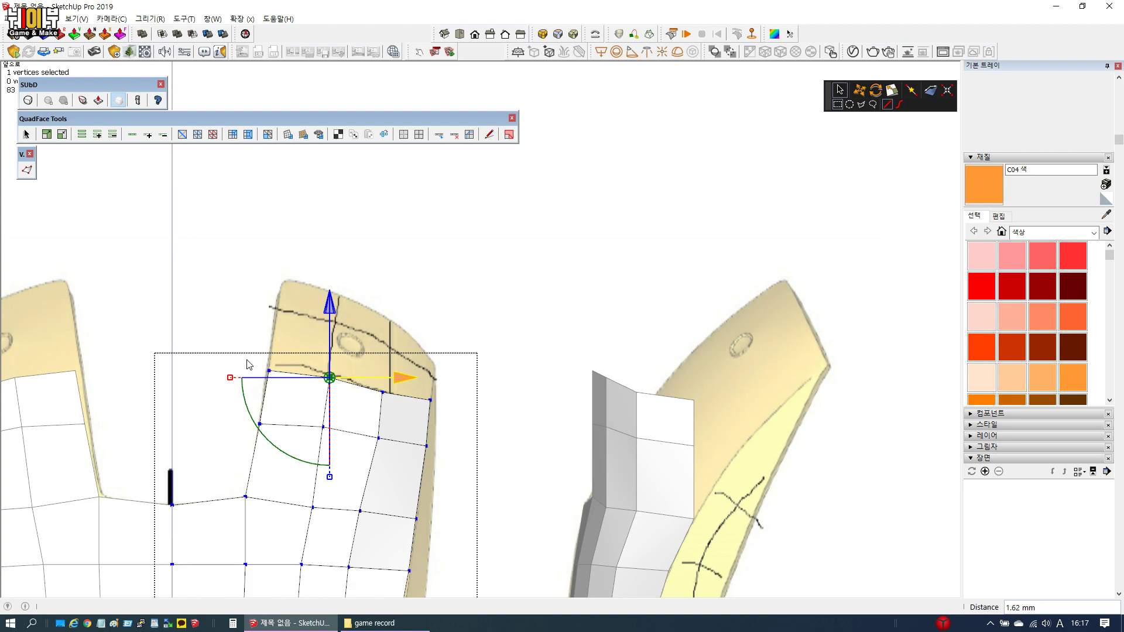
# Extrude the top edge upward as a third row and shift it about 1.88 mm outward
pyautogui.moveTo(418, 412); pyautogui.dragTo(436, 405)
pyautogui.moveTo(349, 322); pyautogui.dragTo(351, 293)
pyautogui.moveTo(425, 357); pyautogui.dragTo(428, 356)
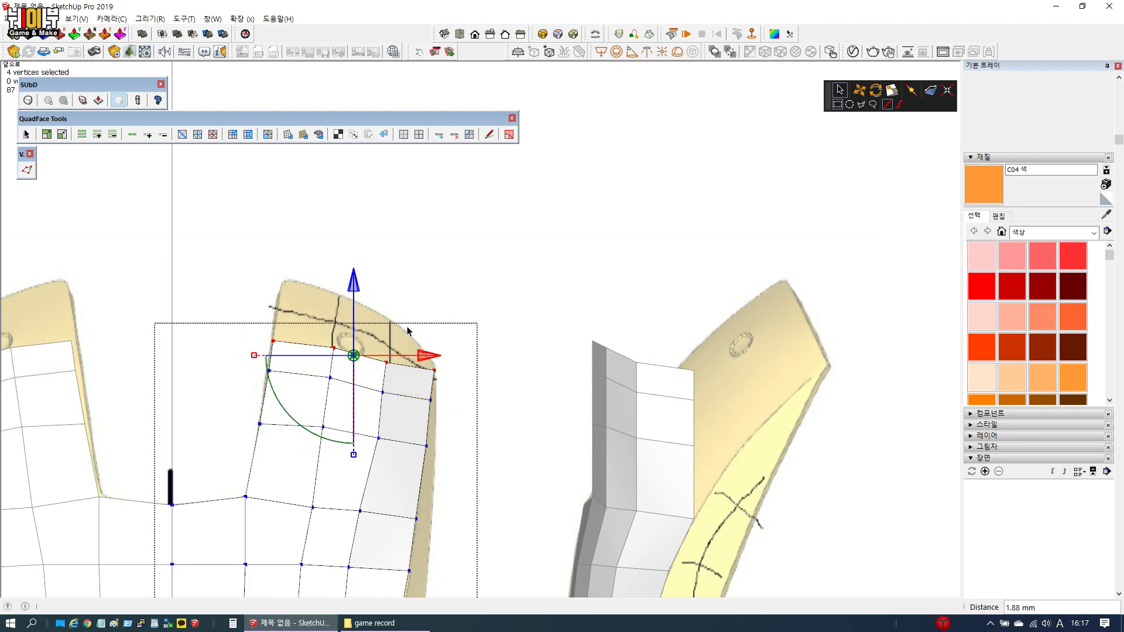
# Shape the third row's top edge to the guide, lowering the outer corner and raising the inner vertex about 7.54 mm and middle pair about 4.04 mm
pyautogui.click(435, 372)
pyautogui.moveTo(435, 308); pyautogui.dragTo(434, 319)
pyautogui.moveTo(506, 385); pyautogui.dragTo(503, 384)
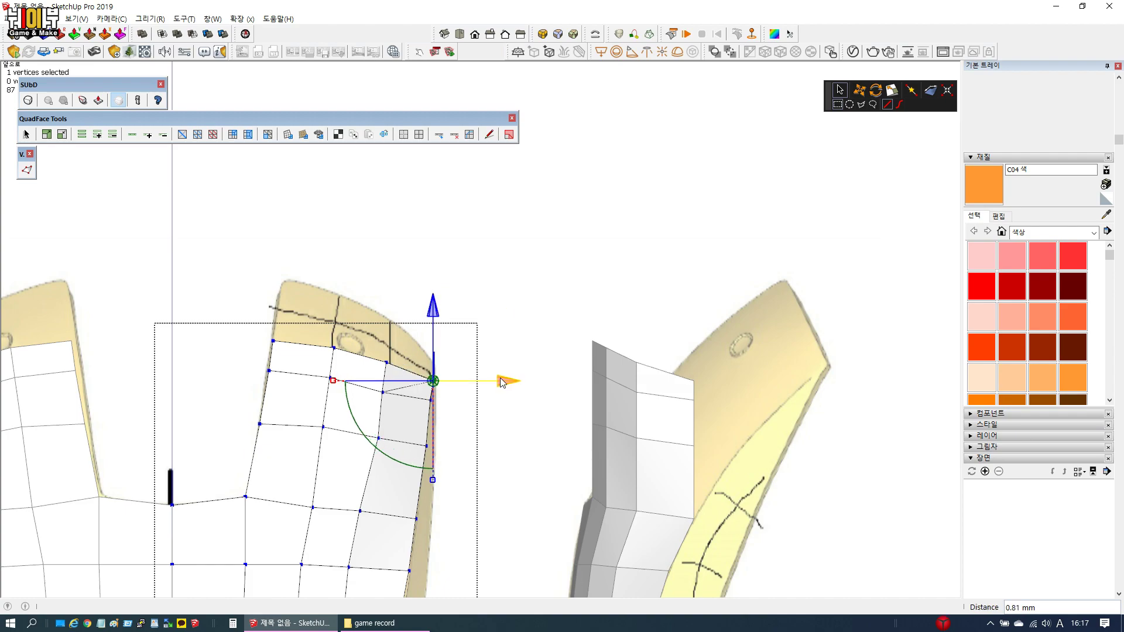
pyautogui.moveTo(299, 352); pyautogui.dragTo(300, 356)
pyautogui.moveTo(275, 282); pyautogui.dragTo(276, 260)
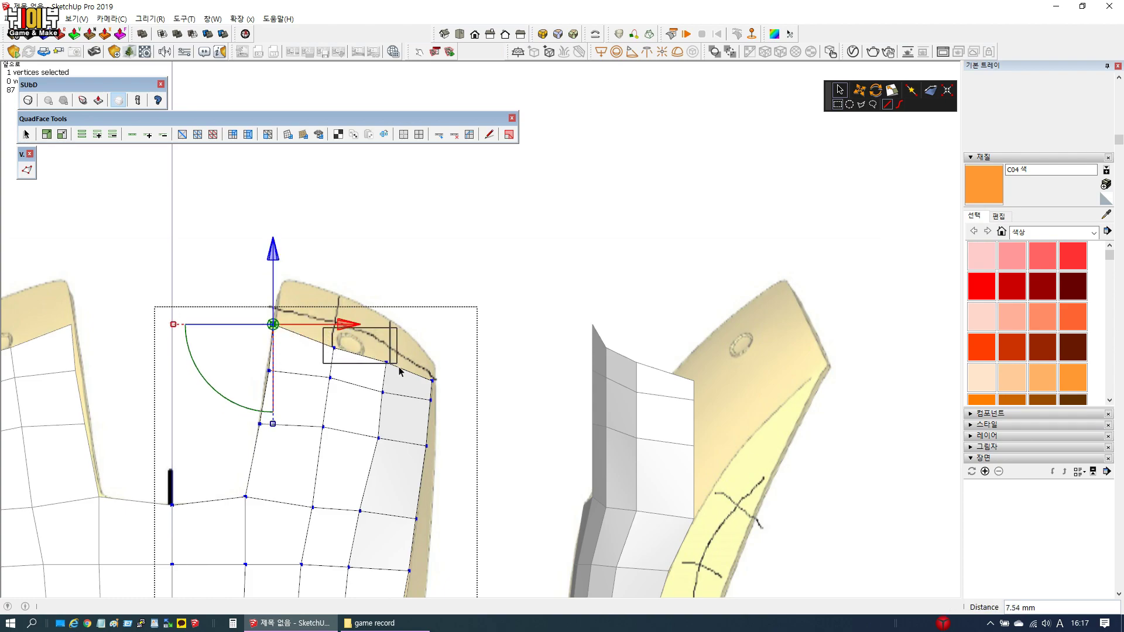
pyautogui.moveTo(400, 370); pyautogui.dragTo(400, 371)
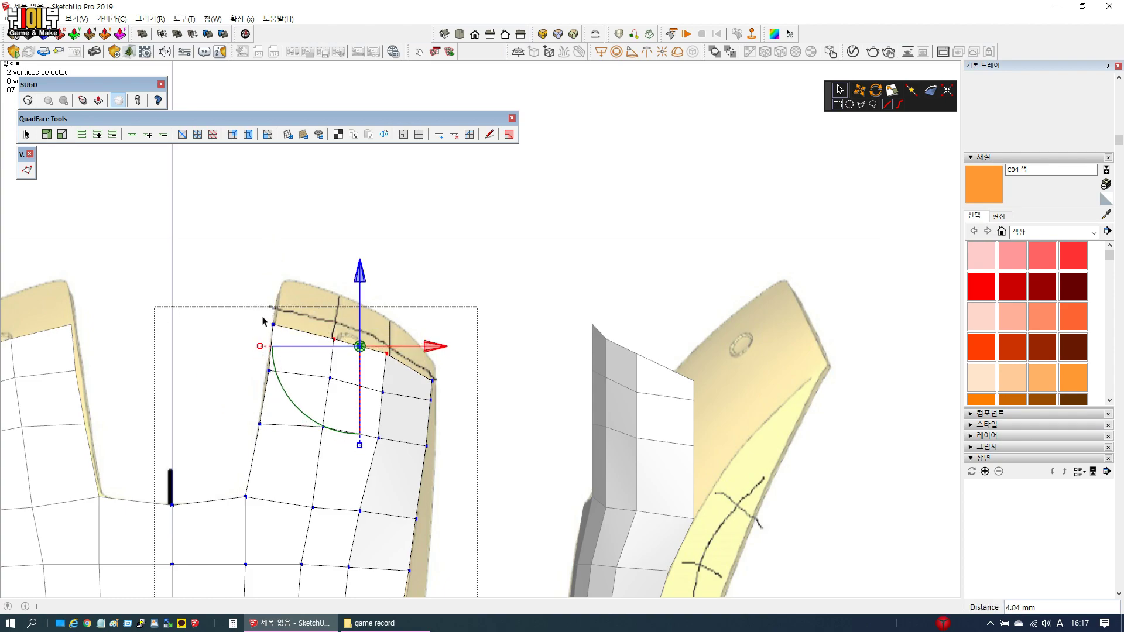
pyautogui.moveTo(286, 382); pyautogui.dragTo(339, 373)
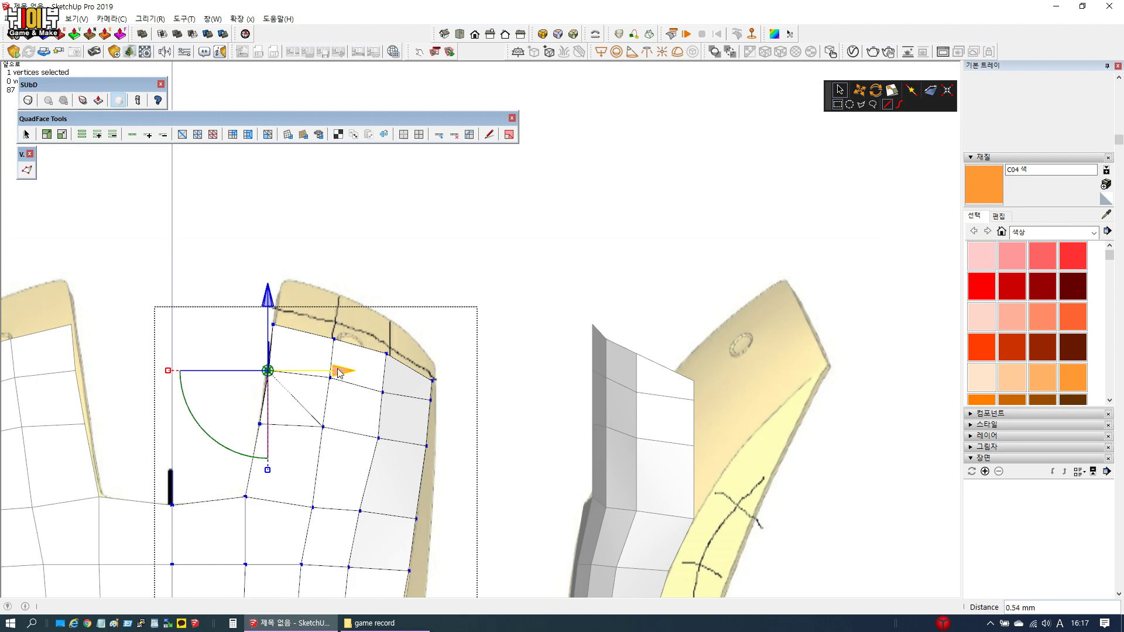
# Select the third row's top edge loop and extrude it upward as a fourth row
pyautogui.moveTo(312, 319); pyautogui.dragTo(452, 385)
pyautogui.press('space')
pyautogui.click(300, 338)
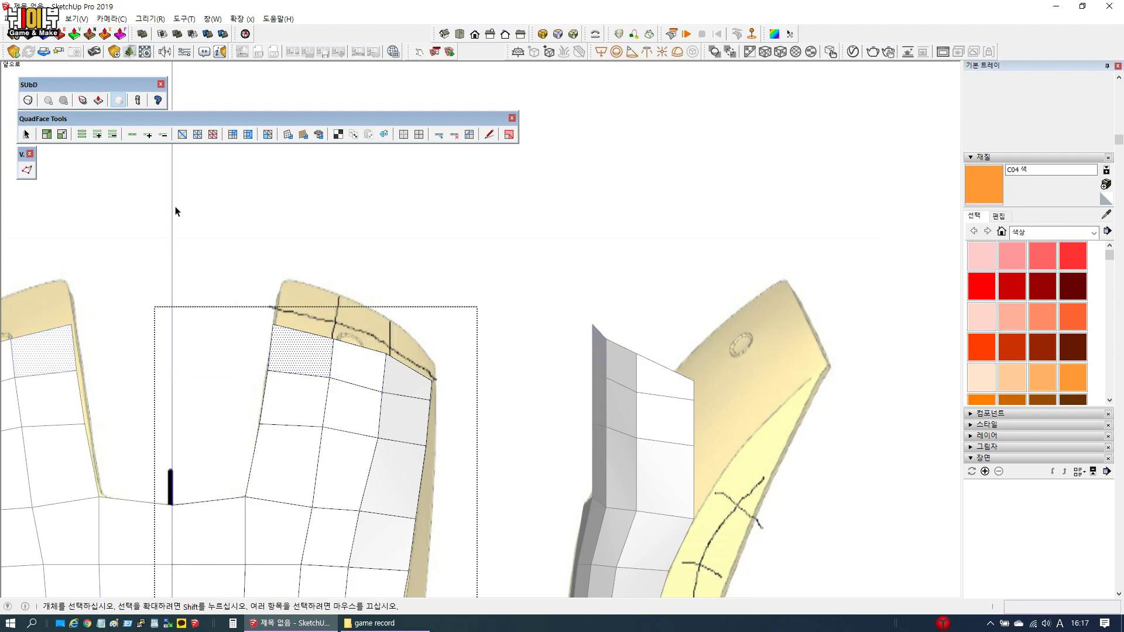
pyautogui.click(298, 331)
pyautogui.click(133, 135)
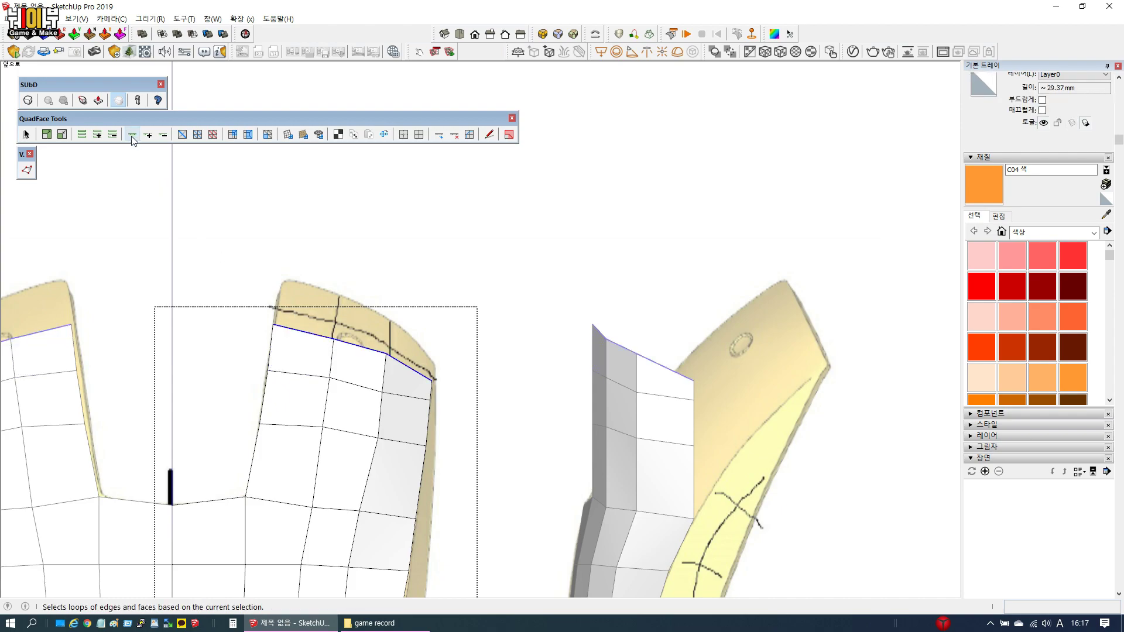
pyautogui.press('v')
pyautogui.moveTo(354, 284); pyautogui.dragTo(355, 262)
# Raise the fourth row's three inner top vertices and shift them outward onto the reference's upper contour, the third by about 2.69 mm
pyautogui.moveTo(356, 322); pyautogui.dragTo(357, 323)
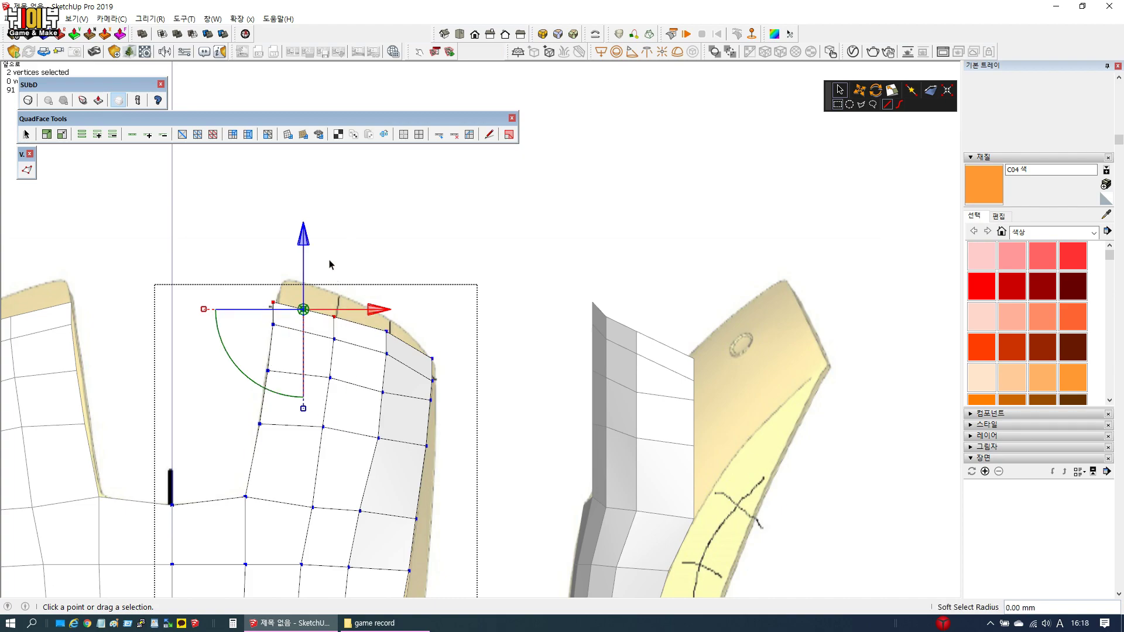
pyautogui.moveTo(307, 240); pyautogui.dragTo(308, 223)
pyautogui.moveTo(375, 299); pyautogui.dragTo(384, 297)
pyautogui.moveTo(311, 230); pyautogui.dragTo(311, 223)
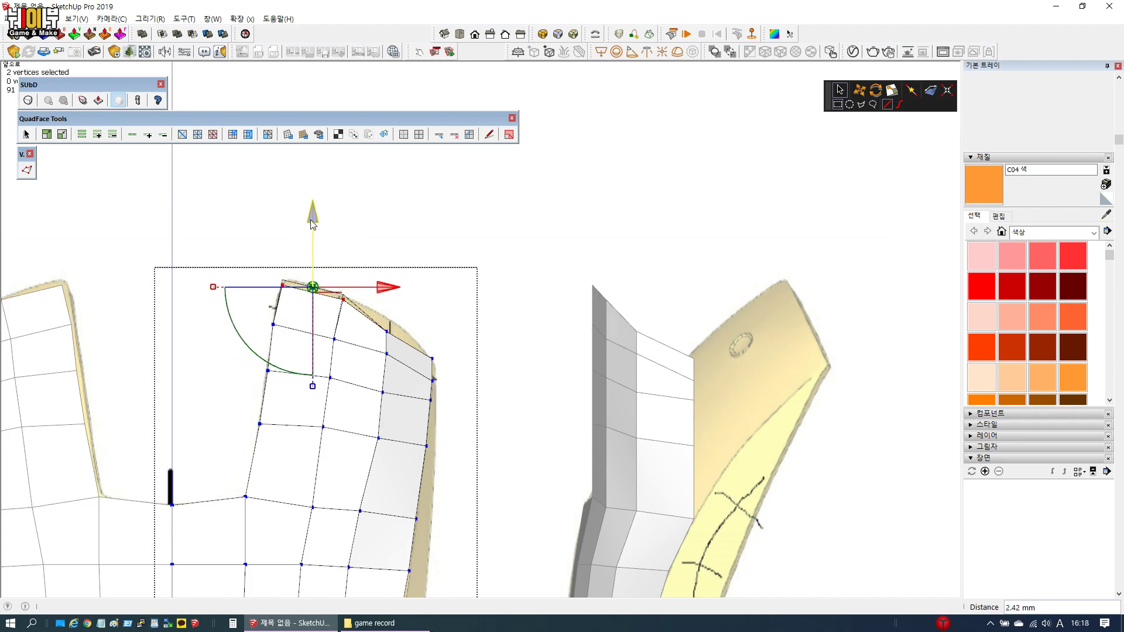
pyautogui.moveTo(396, 341); pyautogui.dragTo(397, 342)
pyautogui.moveTo(384, 265); pyautogui.dragTo(385, 256)
pyautogui.moveTo(455, 324); pyautogui.dragTo(462, 323)
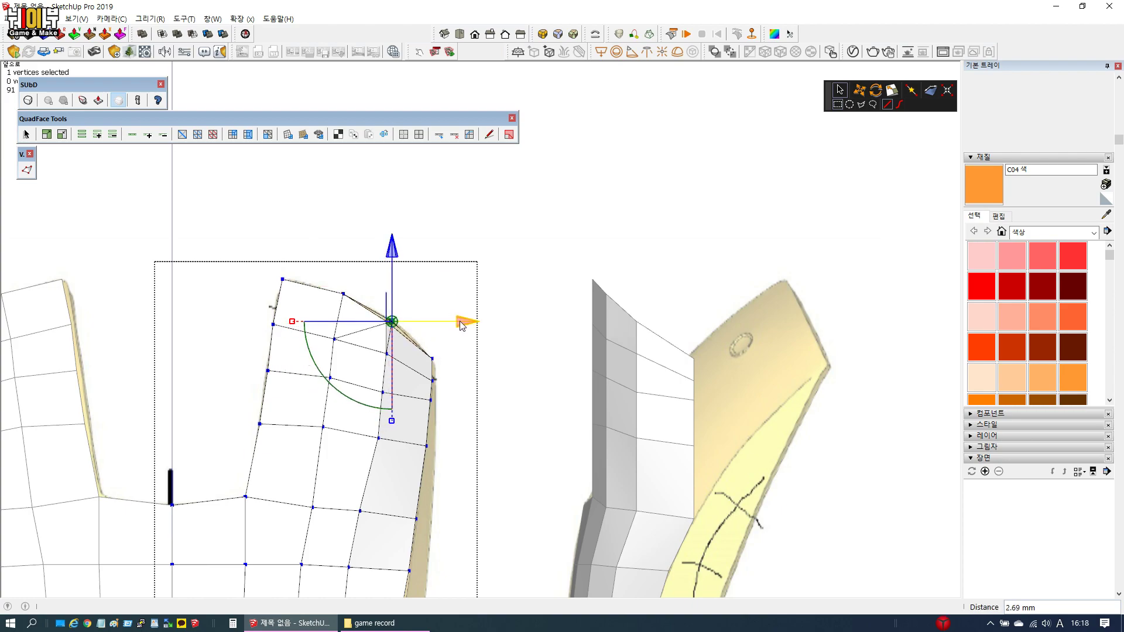
# Nudge the inner vertex below the forehead's top corner about 0.27 mm outward and shift two third-column vertices about 1.62 mm inward
pyautogui.moveTo(287, 388); pyautogui.dragTo(303, 342)
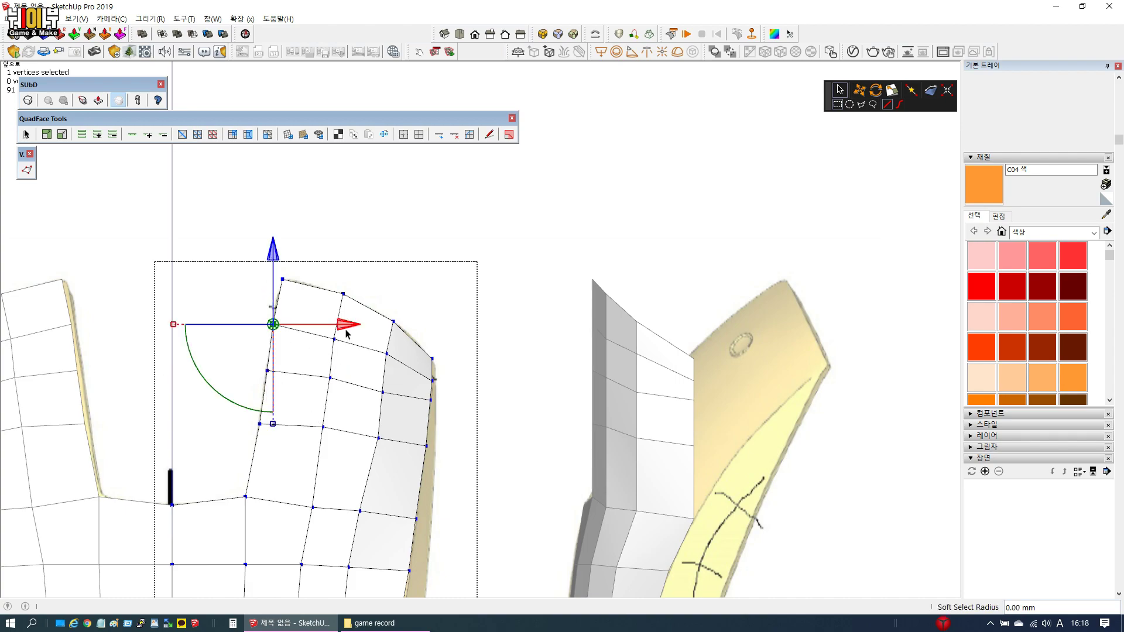
pyautogui.click(347, 328)
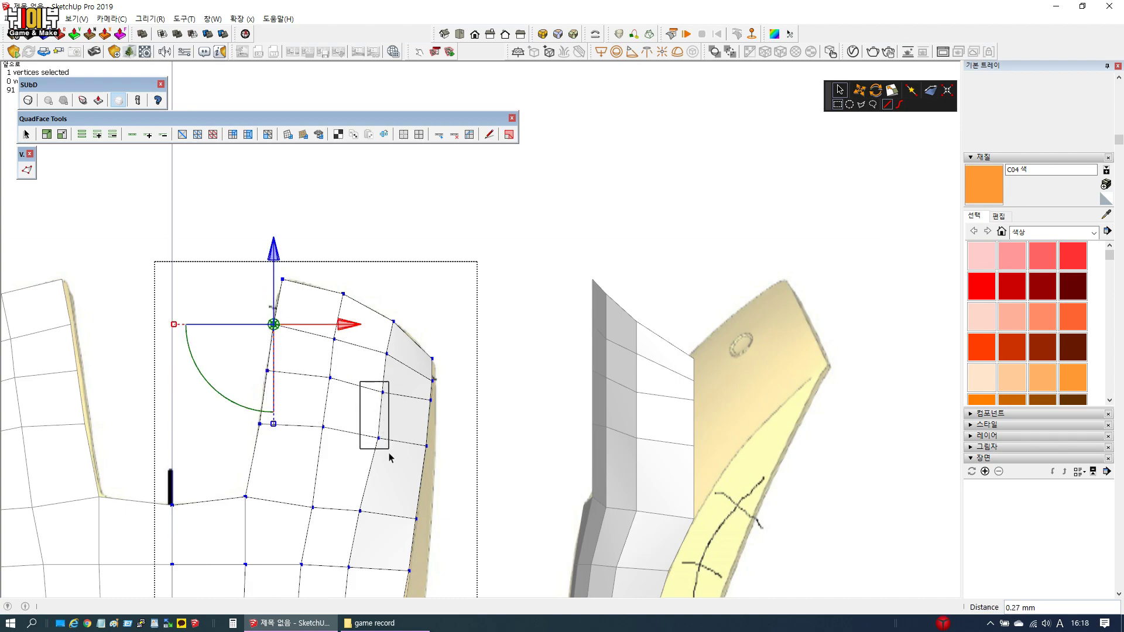
pyautogui.moveTo(389, 458); pyautogui.dragTo(390, 454)
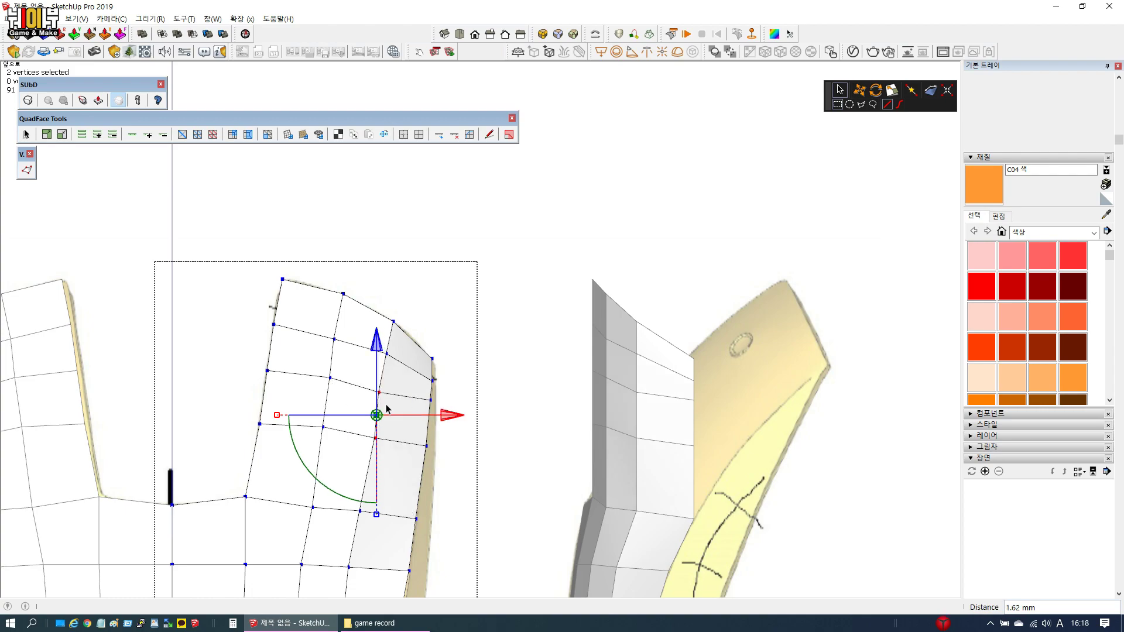
pyautogui.moveTo(345, 398); pyautogui.dragTo(345, 398)
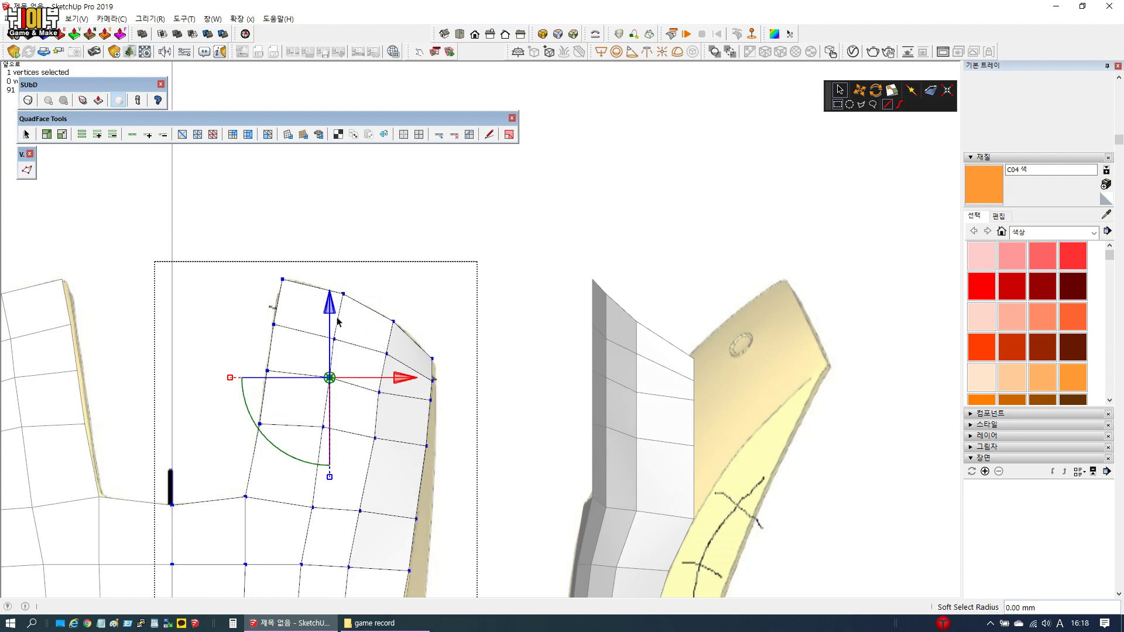
pyautogui.scroll(-4, 173, 416)
pyautogui.press('space')
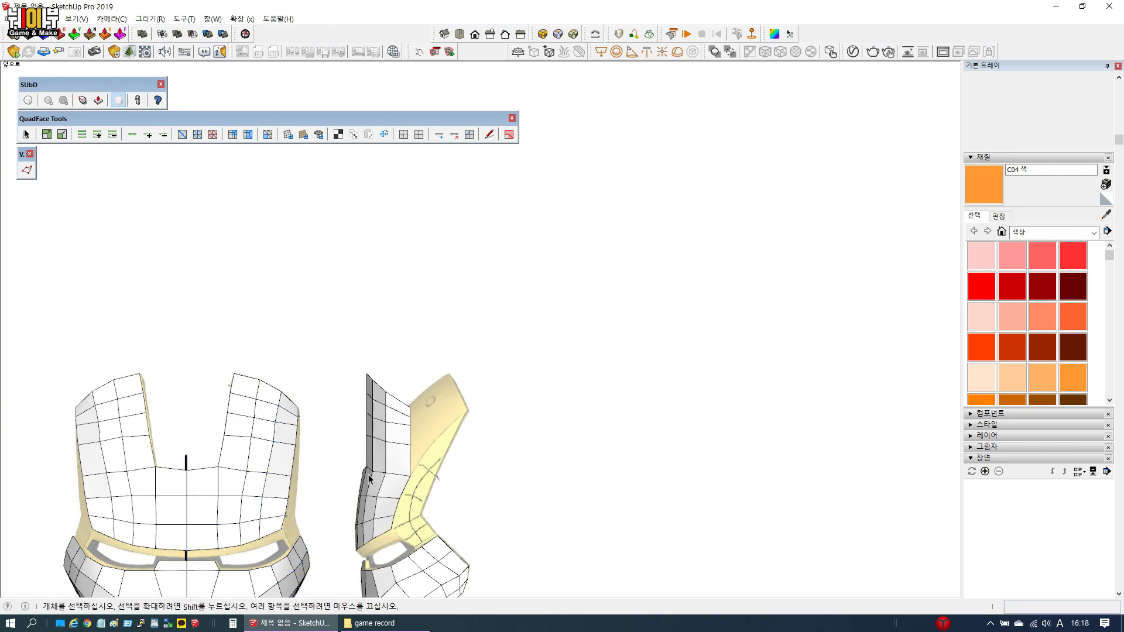
# In the side-view copy, move the top edge loop back onto the reference's upper end and refine its vertices, the front pair by about 0.83 mm
pyautogui.click(369, 467)
pyautogui.scroll(5, 399, 475)
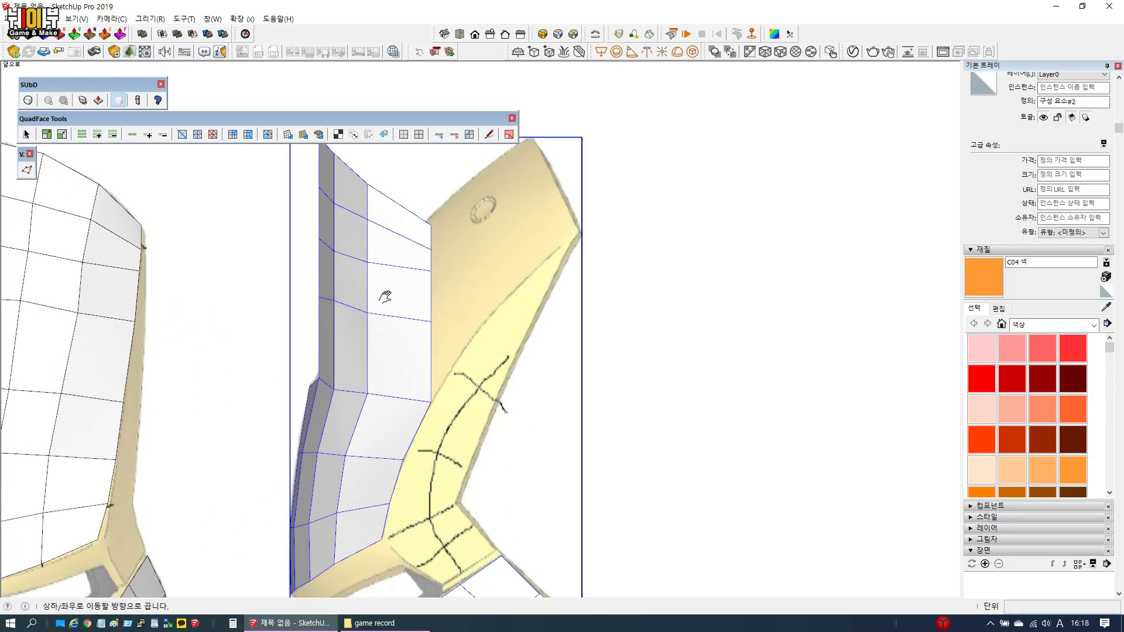
pyautogui.doubleClick(384, 296)
pyautogui.scroll(-2, 355, 291)
pyautogui.scroll(3, 355, 291)
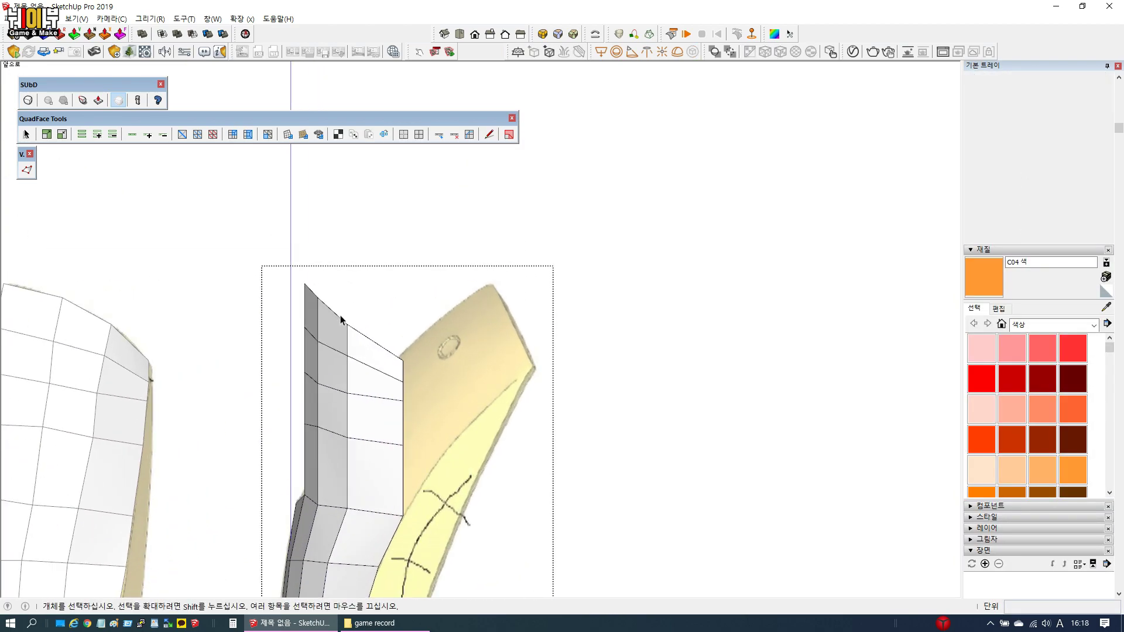
pyautogui.click(336, 316)
pyautogui.press('v')
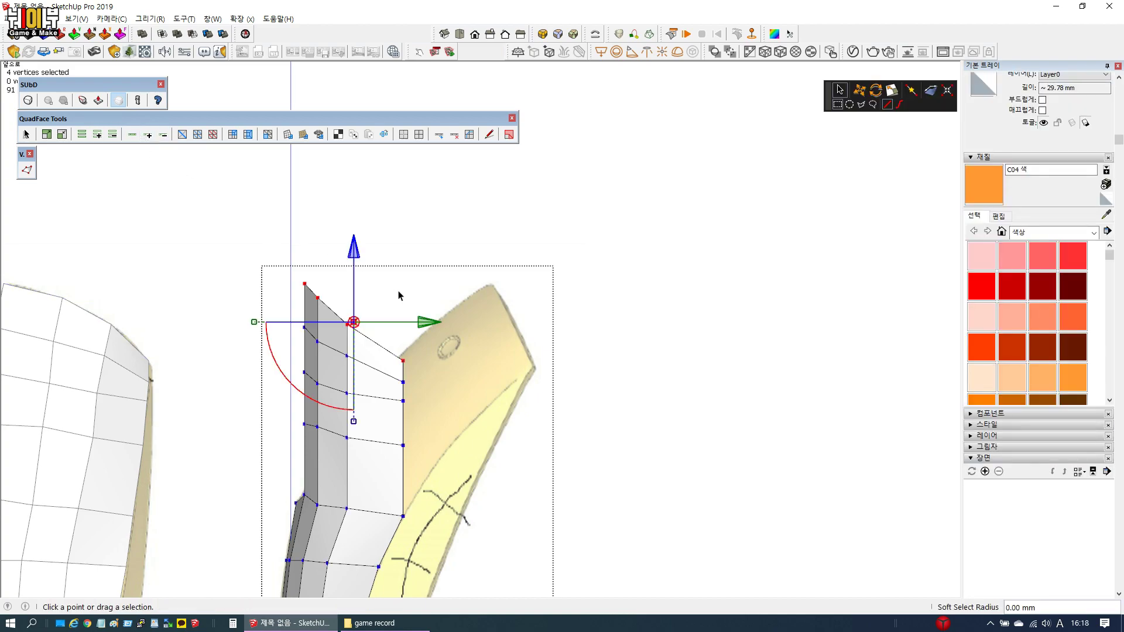
pyautogui.moveTo(432, 322); pyautogui.dragTo(560, 331)
pyautogui.click(532, 360)
pyautogui.moveTo(537, 287); pyautogui.dragTo(412, 270)
pyautogui.moveTo(454, 305); pyautogui.dragTo(567, 295)
pyautogui.click(476, 324)
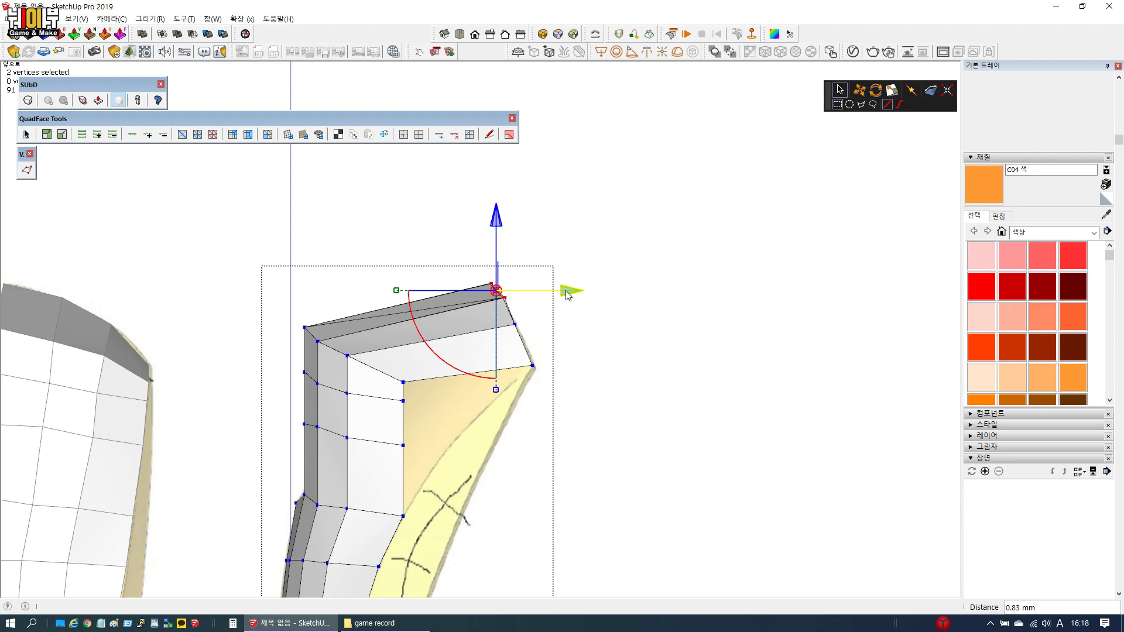
# Select the second edge loop from the top and shift it about 51.58 mm backward in the side view
pyautogui.press('space')
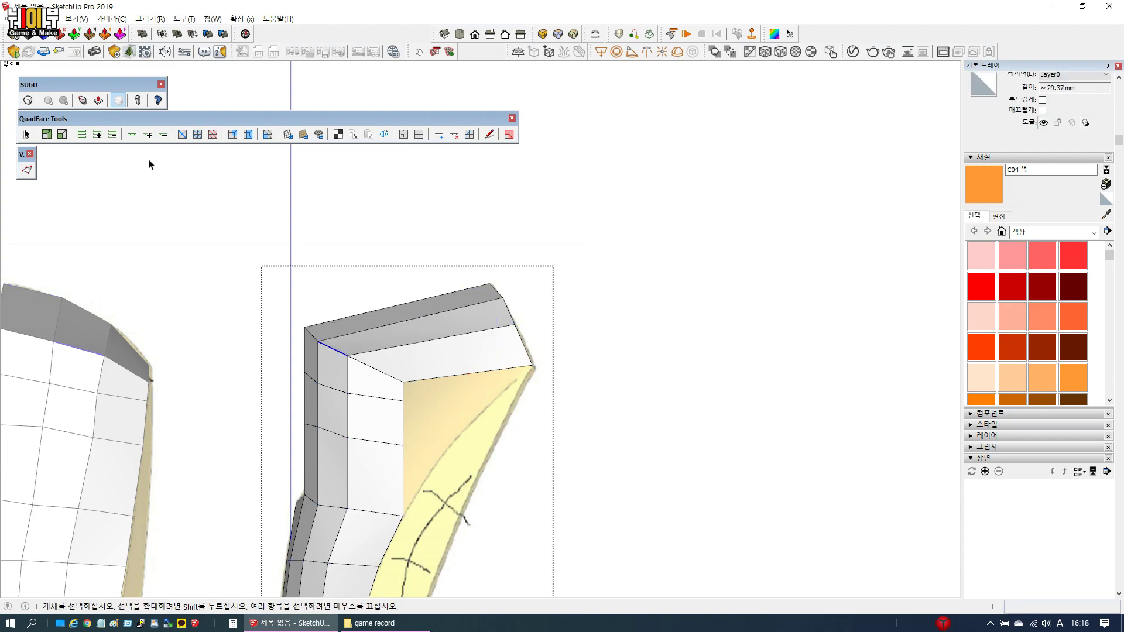
pyautogui.click(134, 135)
pyautogui.press('v')
pyautogui.moveTo(434, 360); pyautogui.dragTo(510, 361)
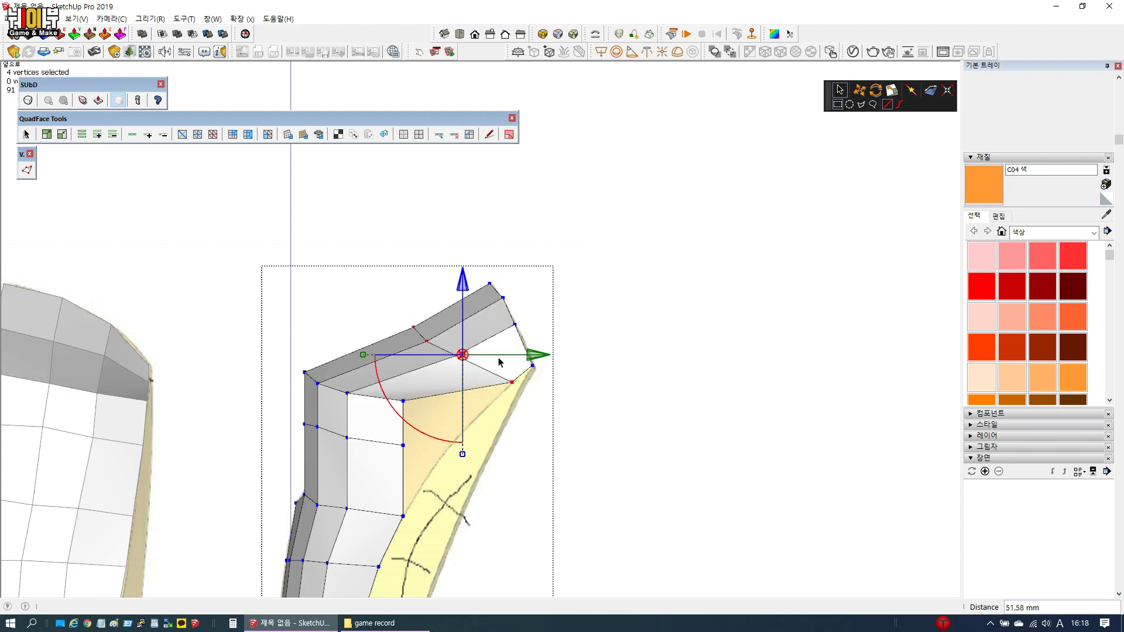
# Shift the second loop's three front vertices further back so the loop follows the reference's side contour
pyautogui.click(429, 340)
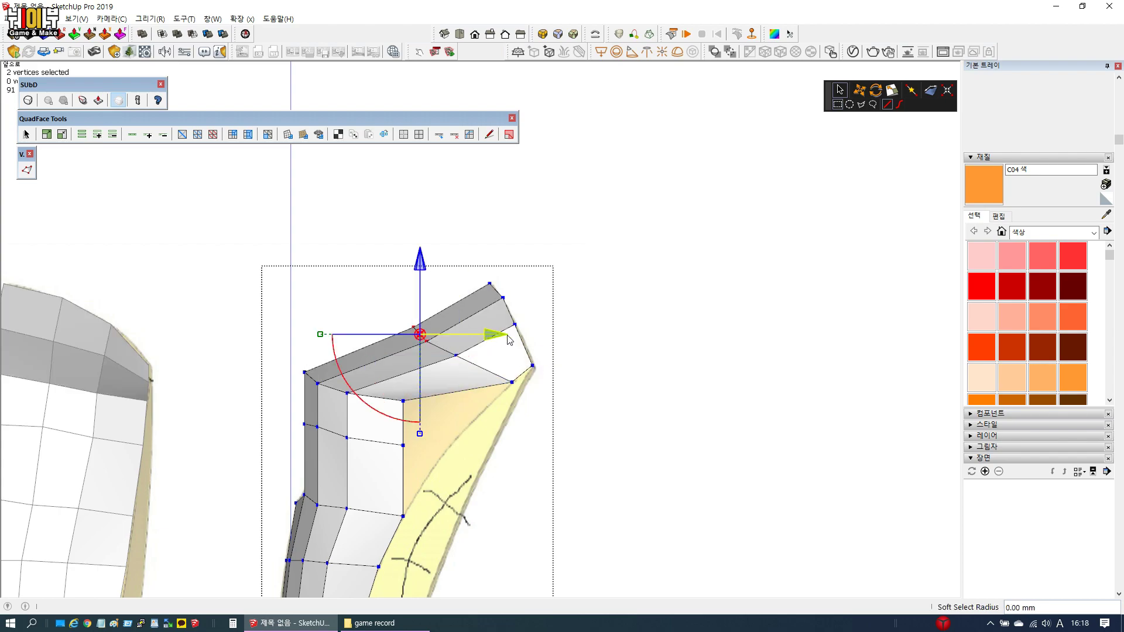
pyautogui.moveTo(491, 339); pyautogui.dragTo(489, 349)
pyautogui.click(481, 359)
pyautogui.click(454, 356)
pyautogui.moveTo(528, 360); pyautogui.dragTo(539, 362)
# Shift the third edge loop about 42.71 mm backward and pull its front vertex about 3.88 mm forward onto the contour
pyautogui.press('space')
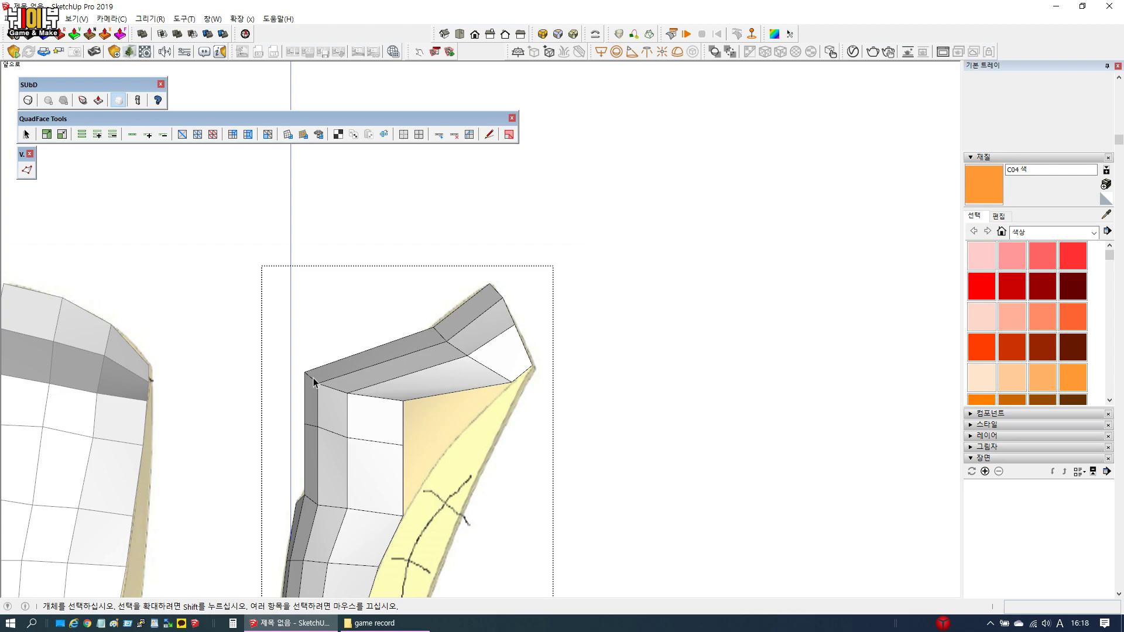
pyautogui.click(301, 365)
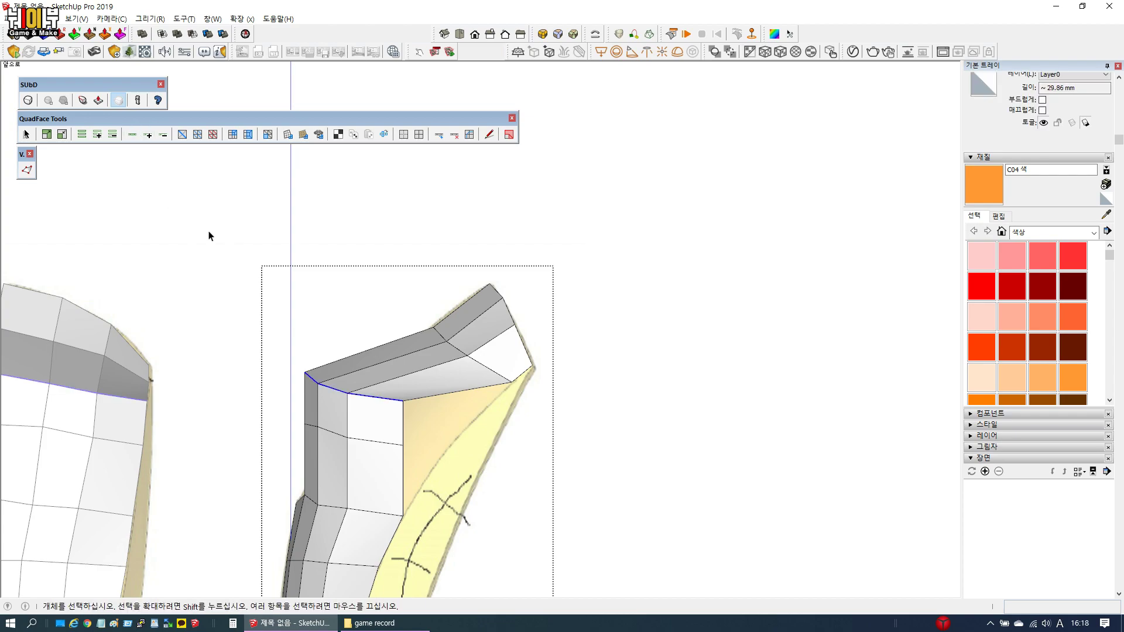
pyautogui.press('v')
pyautogui.moveTo(427, 391); pyautogui.dragTo(517, 390)
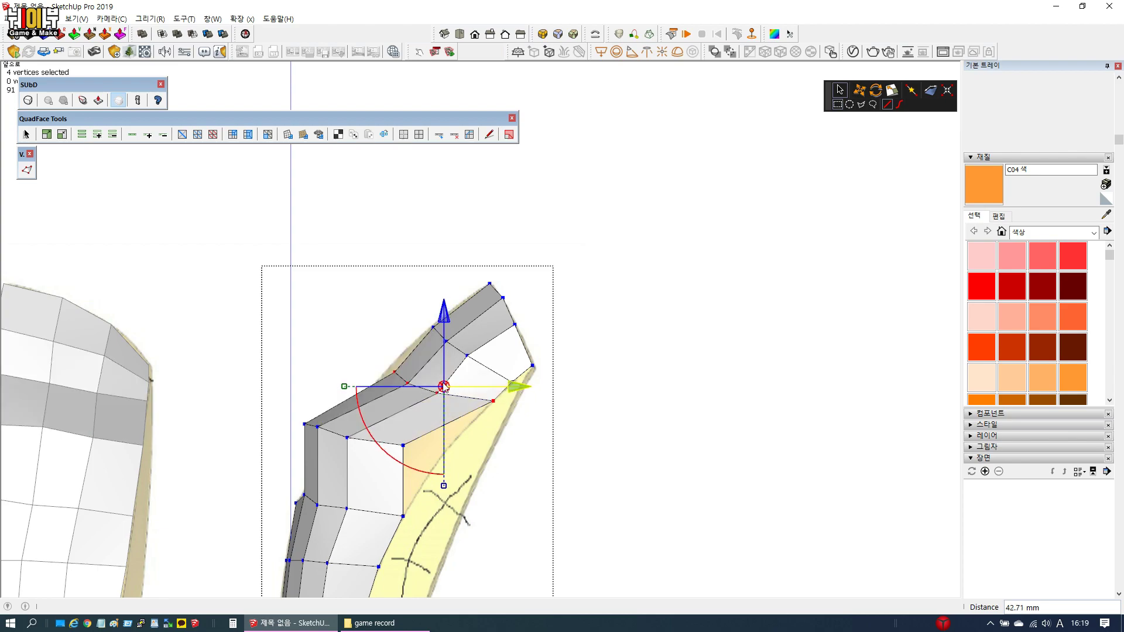
pyautogui.click(402, 381)
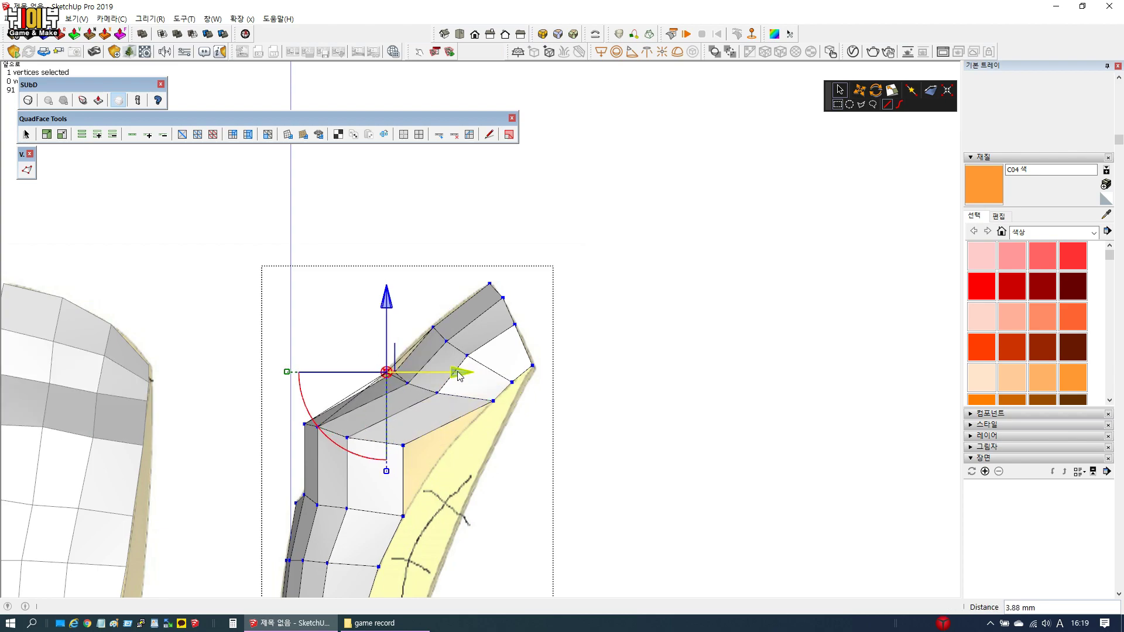
# Shift the fourth edge loop backward onto the reference in the side view and align its two front vertices with the contour
pyautogui.press('space')
pyautogui.click(134, 138)
pyautogui.press('v')
pyautogui.moveTo(429, 433); pyautogui.dragTo(479, 435)
pyautogui.moveTo(332, 409); pyautogui.dragTo(374, 438)
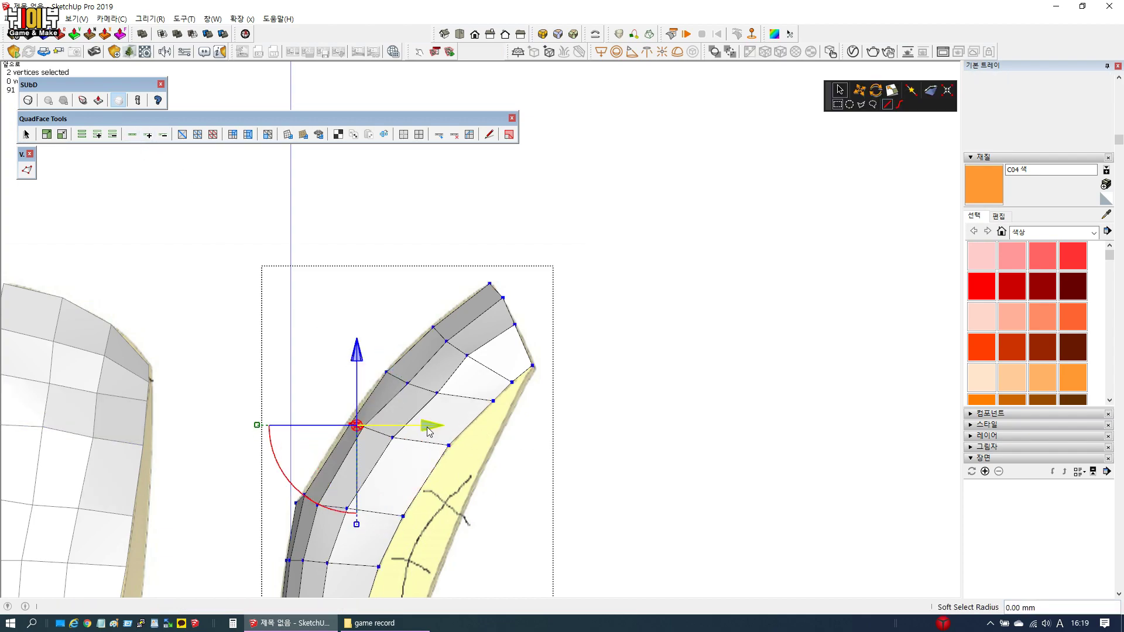
# Smooth the forehead's depth curve by moving individual upper-row vertices, including the third loop's second middle vertex by about 2.22 mm
pyautogui.moveTo(391, 382); pyautogui.dragTo(507, 394)
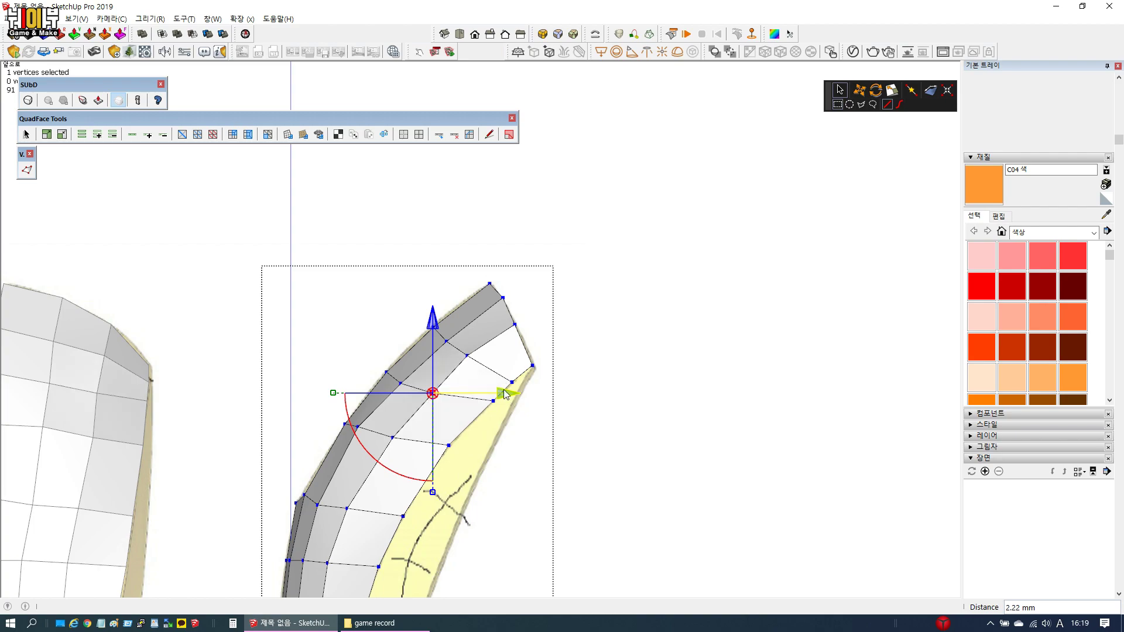
pyautogui.click(466, 355)
pyautogui.moveTo(501, 356); pyautogui.dragTo(174, 404, button='middle')
pyautogui.scroll(-1, 469, 389)
pyautogui.scroll(4, 468, 394)
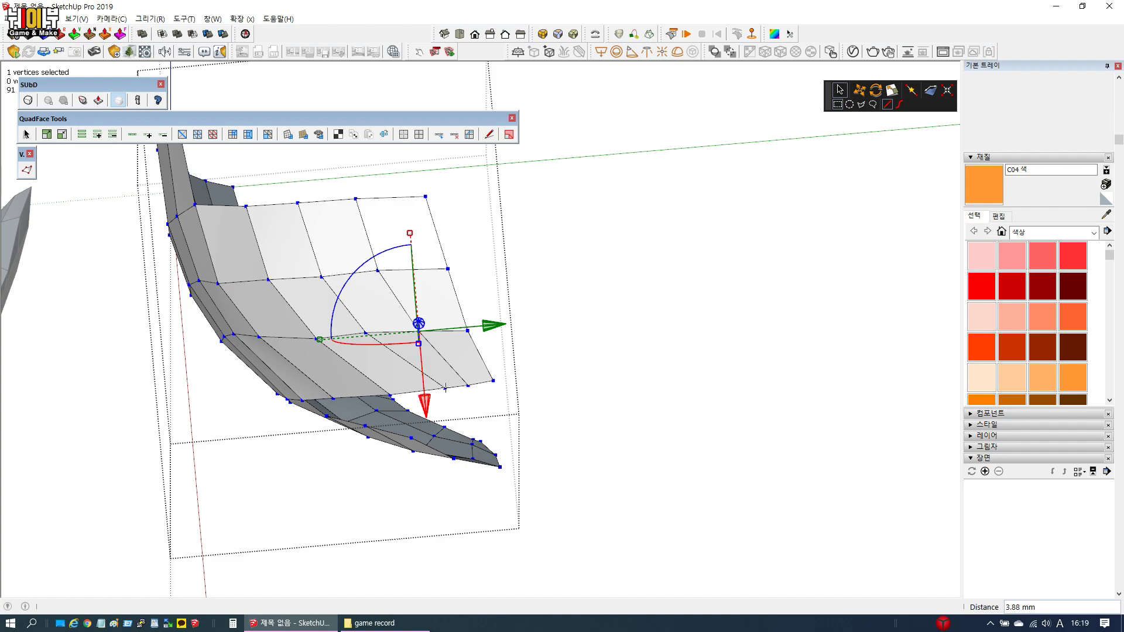
pyautogui.click(445, 387)
pyautogui.moveTo(512, 386); pyautogui.dragTo(507, 389)
# Adjust the depth of another upper forehead vertex to even out the surface and finish the vertex editing
pyautogui.moveTo(247, 212); pyautogui.dragTo(473, 361, button='middle')
pyautogui.click(465, 352)
pyautogui.scroll(-3, 361, 465)
pyautogui.moveTo(361, 466); pyautogui.dragTo(321, 148, button='middle')
pyautogui.moveTo(403, 155); pyautogui.dragTo(403, 154)
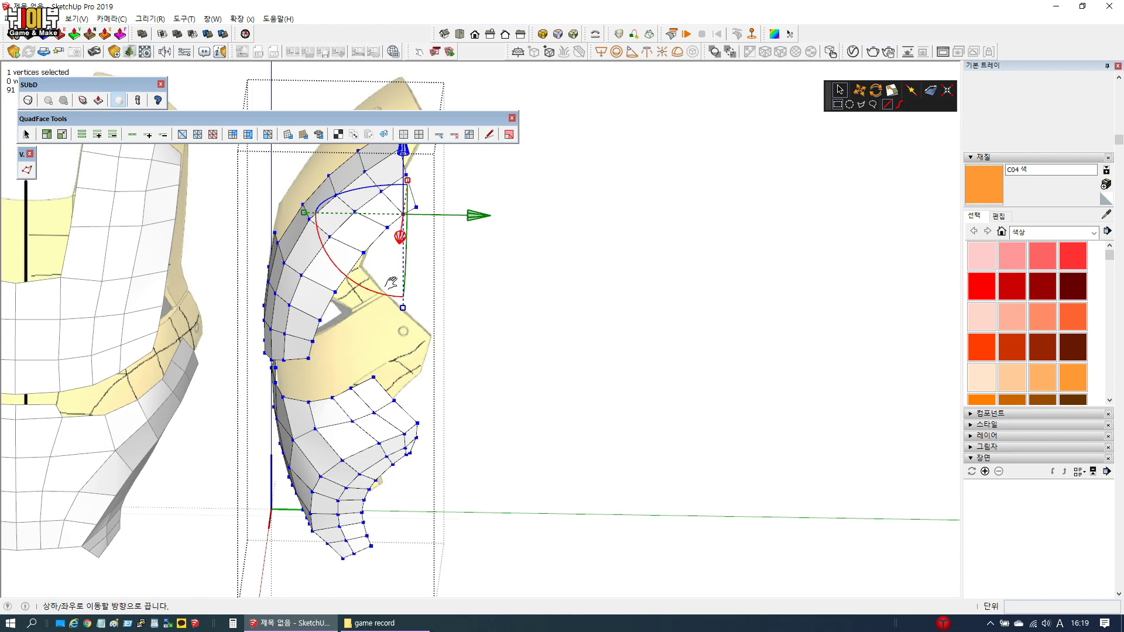
pyautogui.press('space')
pyautogui.press('Escape')
# Preview the mask half with subdivision on, inspect its smoothed shape, switch subdivision off and return to the front view
pyautogui.scroll(-4, 357, 318)
pyautogui.moveTo(358, 318); pyautogui.dragTo(376, 415, button='middle')
pyautogui.scroll(4, 375, 414)
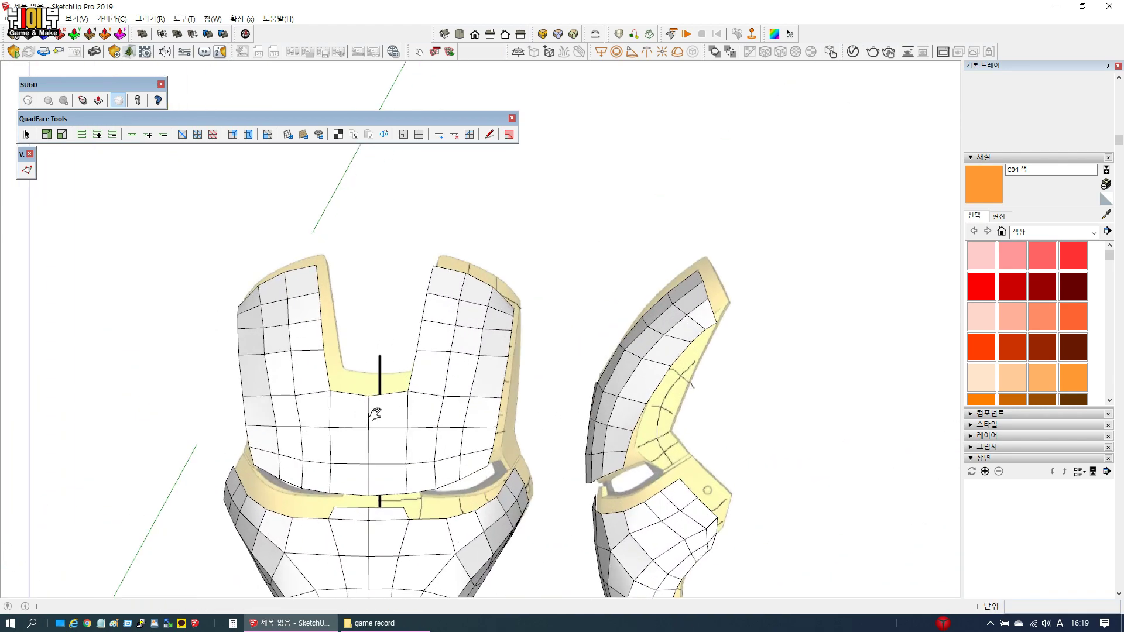
pyautogui.scroll(5, 375, 415)
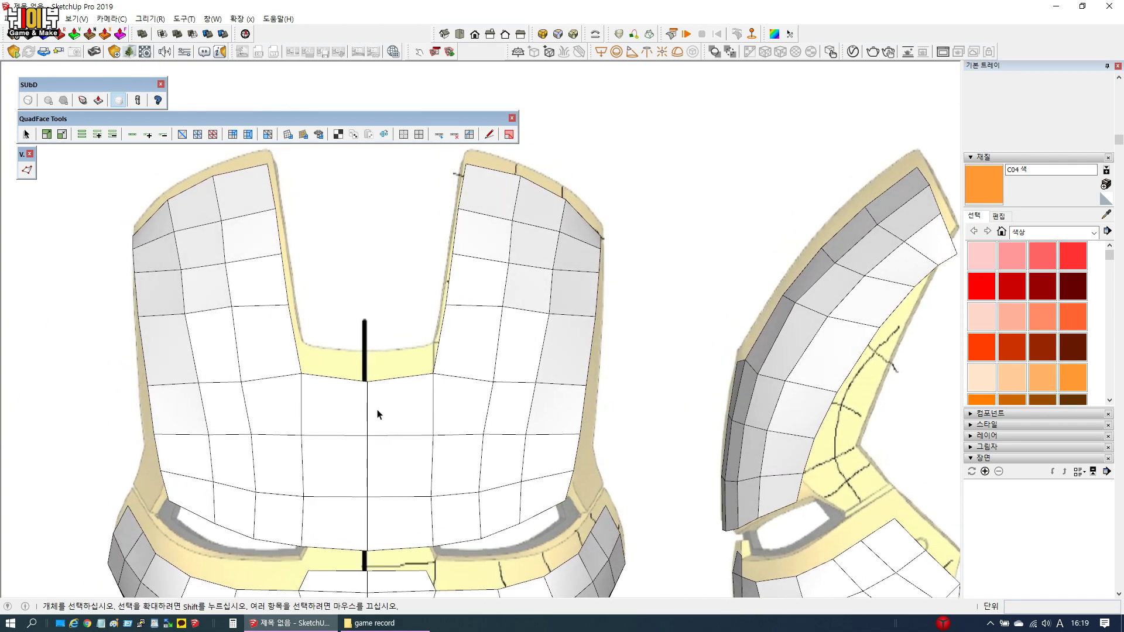
pyautogui.click(358, 418)
pyautogui.scroll(-3, 365, 417)
pyautogui.moveTo(365, 416); pyautogui.dragTo(70, 539, button='middle')
pyautogui.scroll(2, 384, 406)
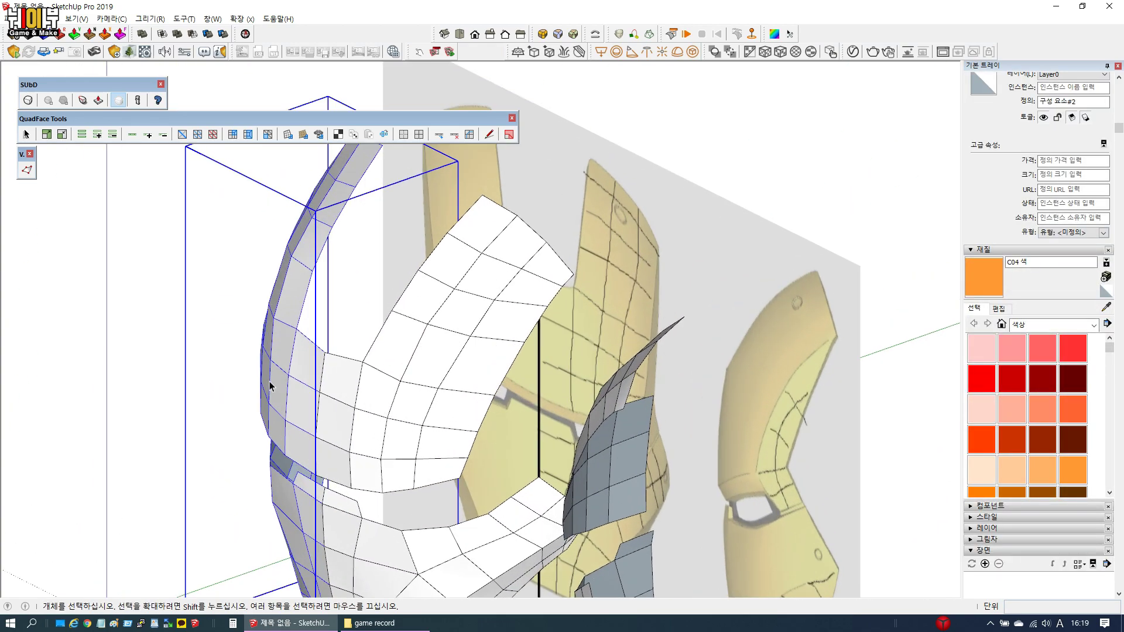
pyautogui.click(28, 100)
pyautogui.scroll(-3, 183, 269)
pyautogui.moveTo(183, 268); pyautogui.dragTo(458, 364, button='middle')
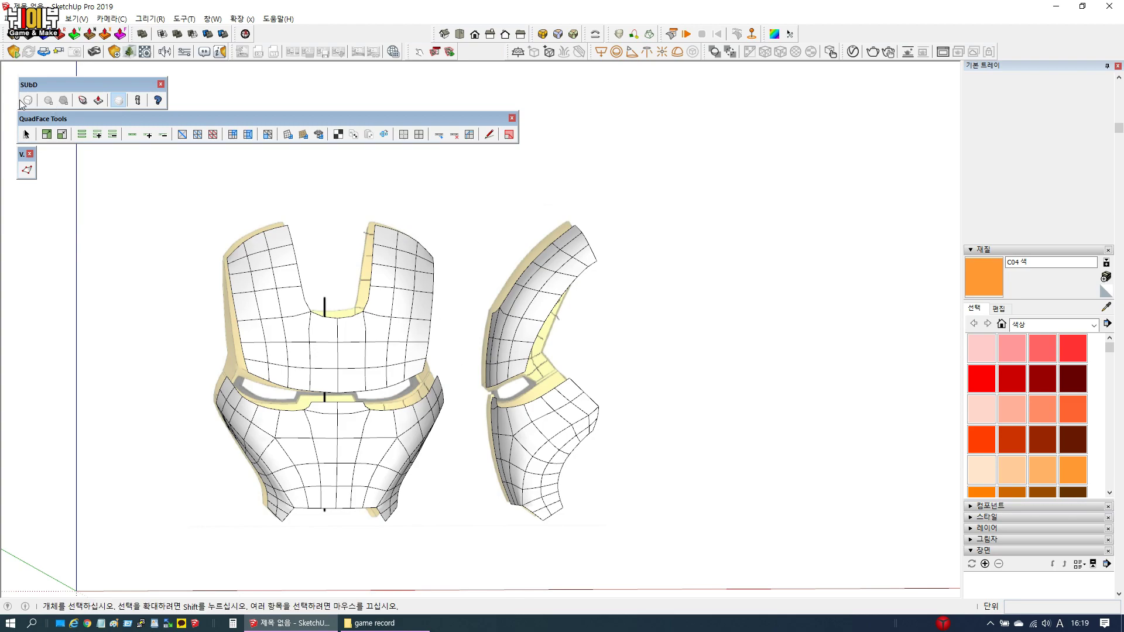
pyautogui.click(344, 347)
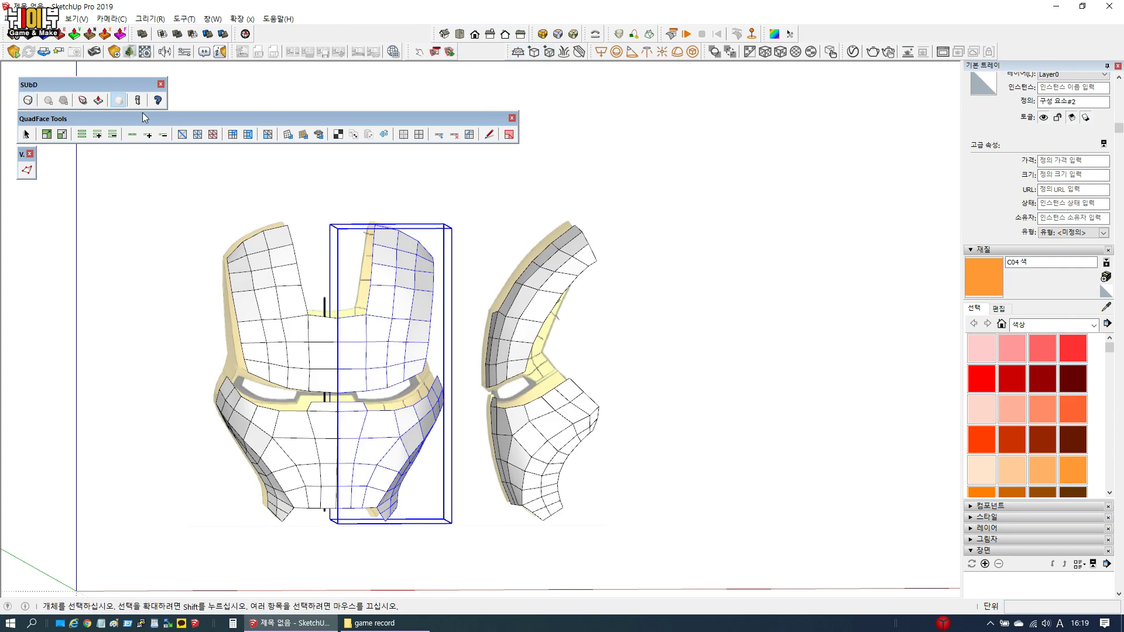
pyautogui.click(475, 34)
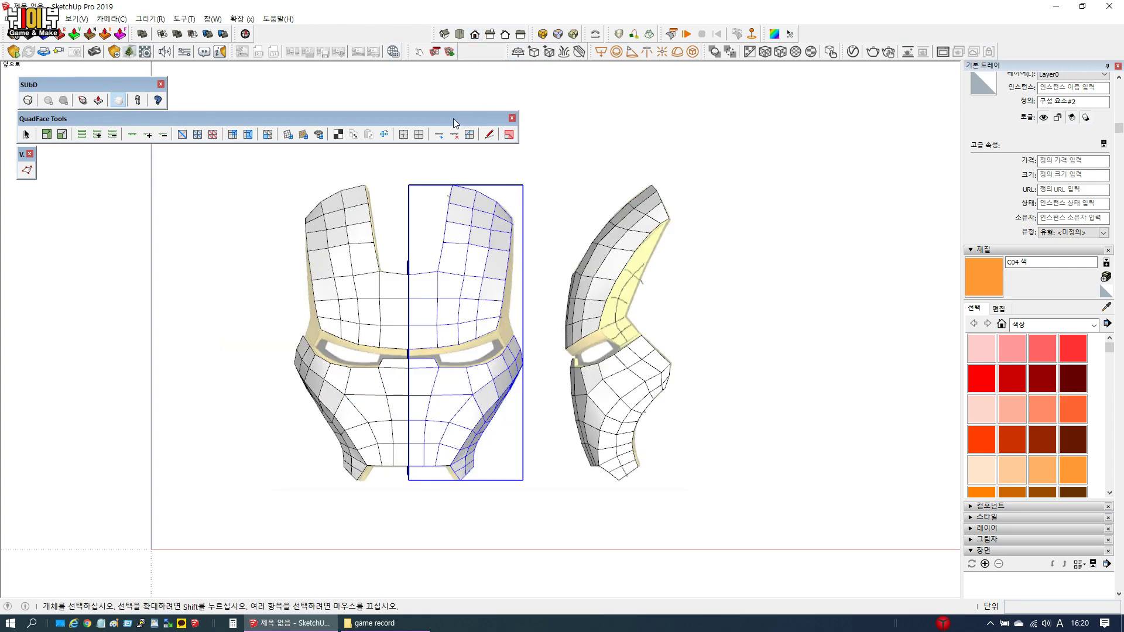
# Select the forehead's lower edge loop above the eye opening and extrude it downward as a new row
pyautogui.scroll(5, 465, 338)
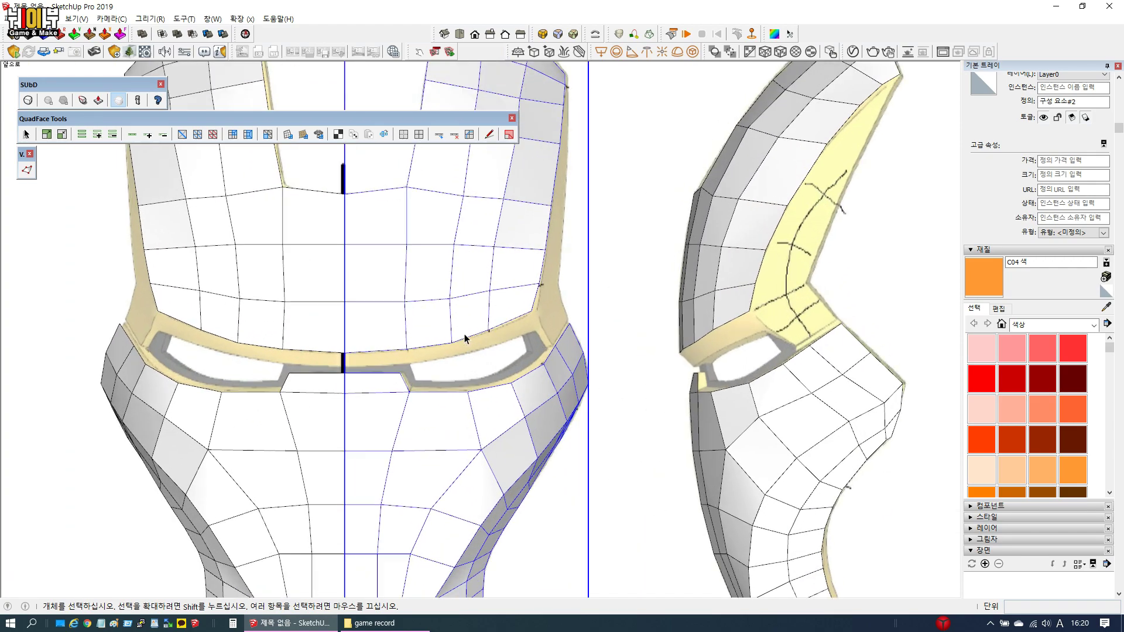
pyautogui.doubleClick(424, 331)
pyautogui.click(360, 351)
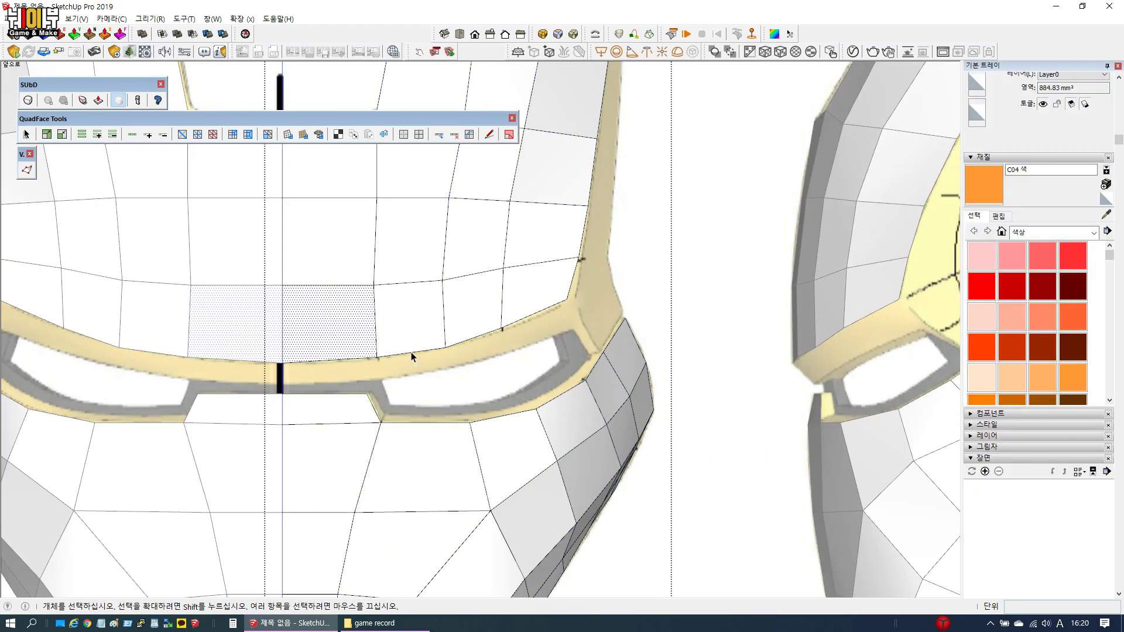
pyautogui.click(133, 135)
pyautogui.press('v')
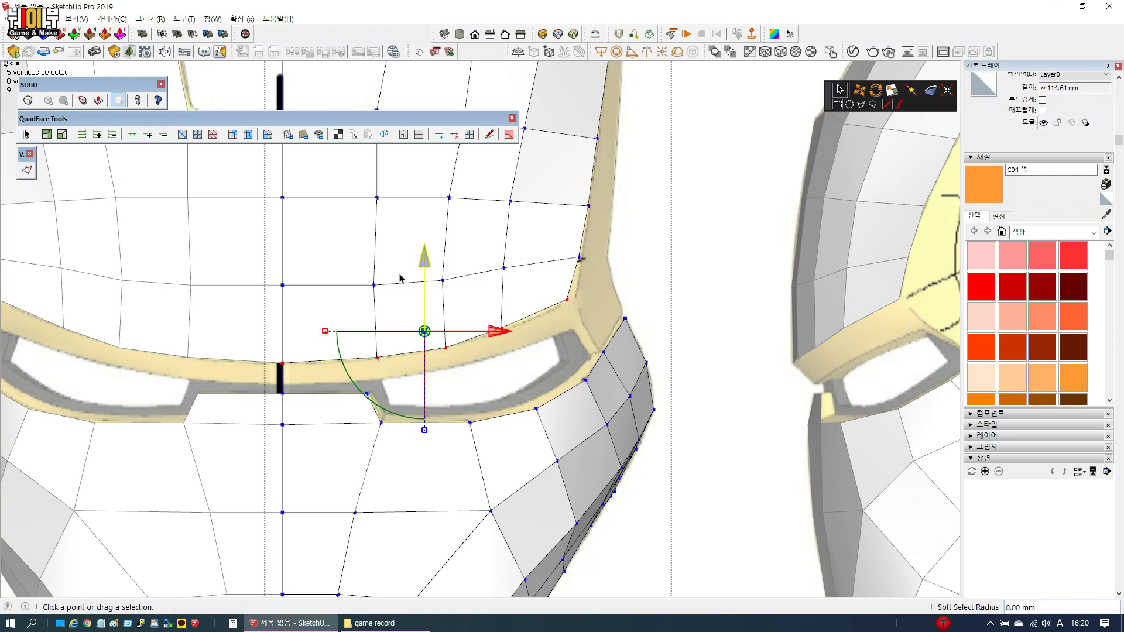
pyautogui.moveTo(426, 261); pyautogui.dragTo(535, 311)
# Lower the new row's outer corner and move it about 4.79 mm outward, and move its neighbouring vertex about 3.54 mm outward
pyautogui.click(566, 321)
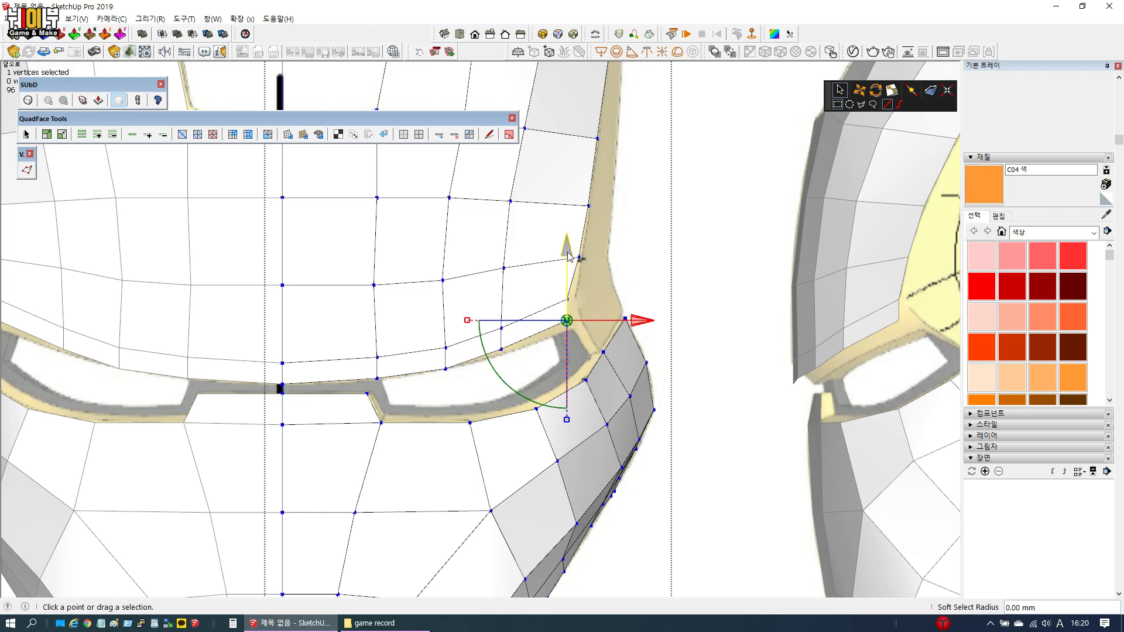
pyautogui.moveTo(568, 256); pyautogui.dragTo(568, 263)
pyautogui.moveTo(641, 328); pyautogui.dragTo(652, 328)
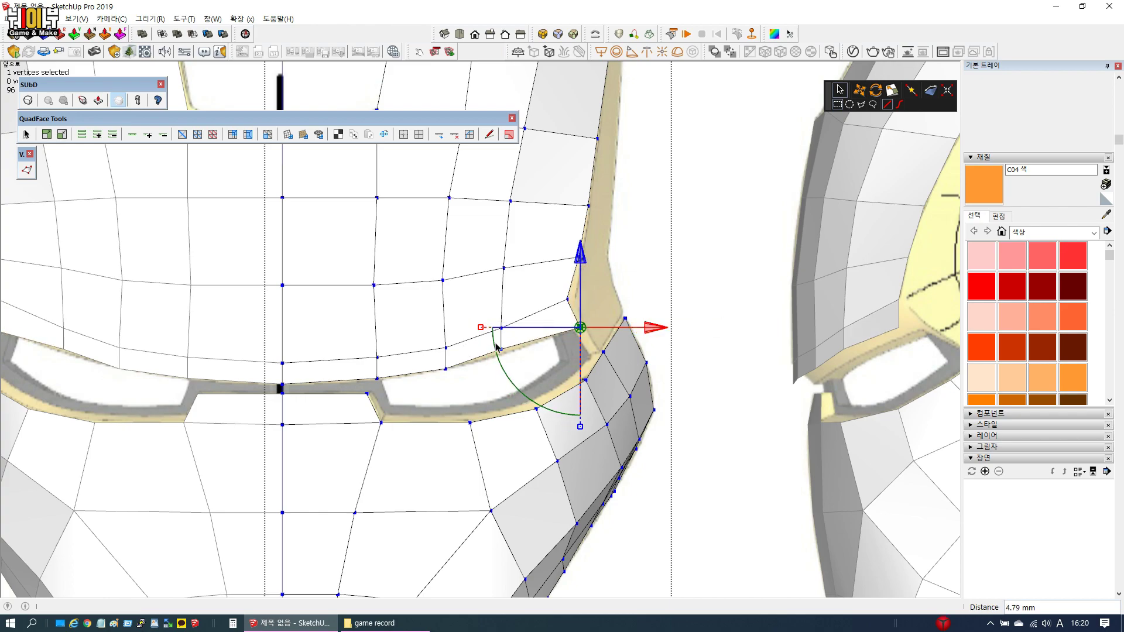
pyautogui.click(488, 342)
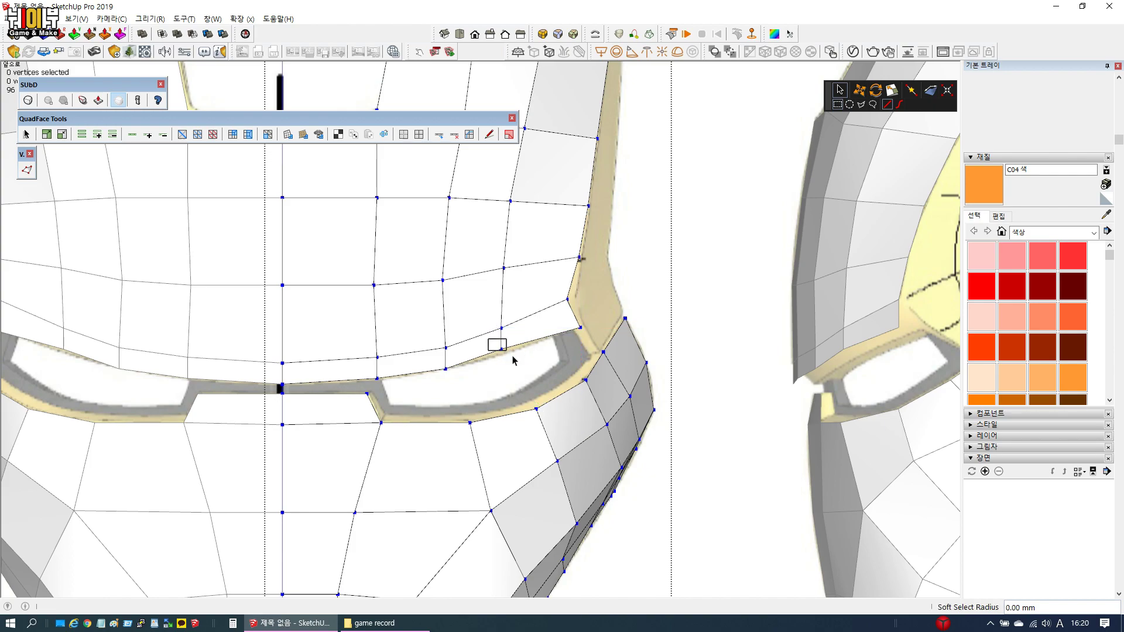
pyautogui.click(499, 347)
pyautogui.moveTo(577, 352); pyautogui.dragTo(586, 350)
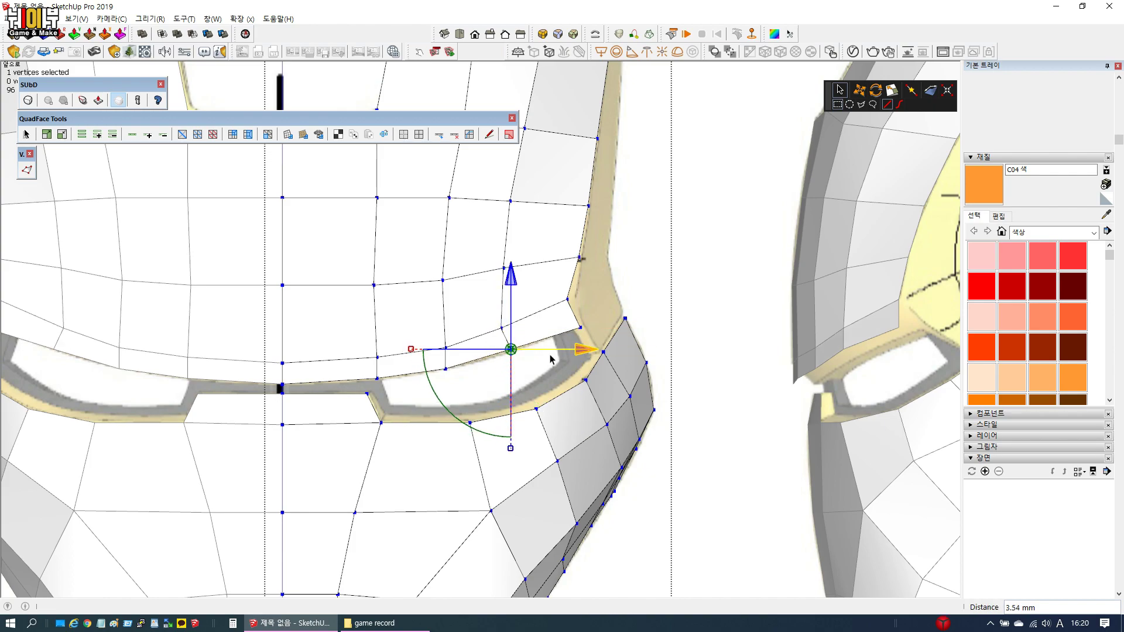
# Select the brow row's lower edge loop above the eye opening and move it about 7.07 mm backward in depth
pyautogui.scroll(-4, 403, 371)
pyautogui.press('space')
pyautogui.scroll(4, 487, 336)
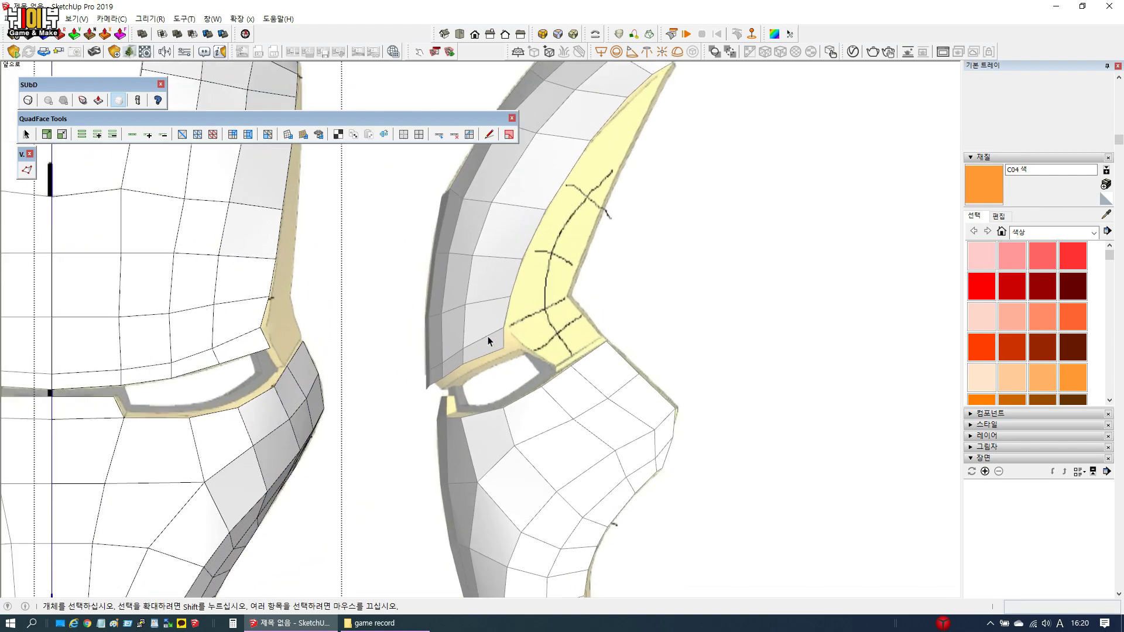
pyautogui.scroll(3, 472, 338)
pyautogui.click(444, 376)
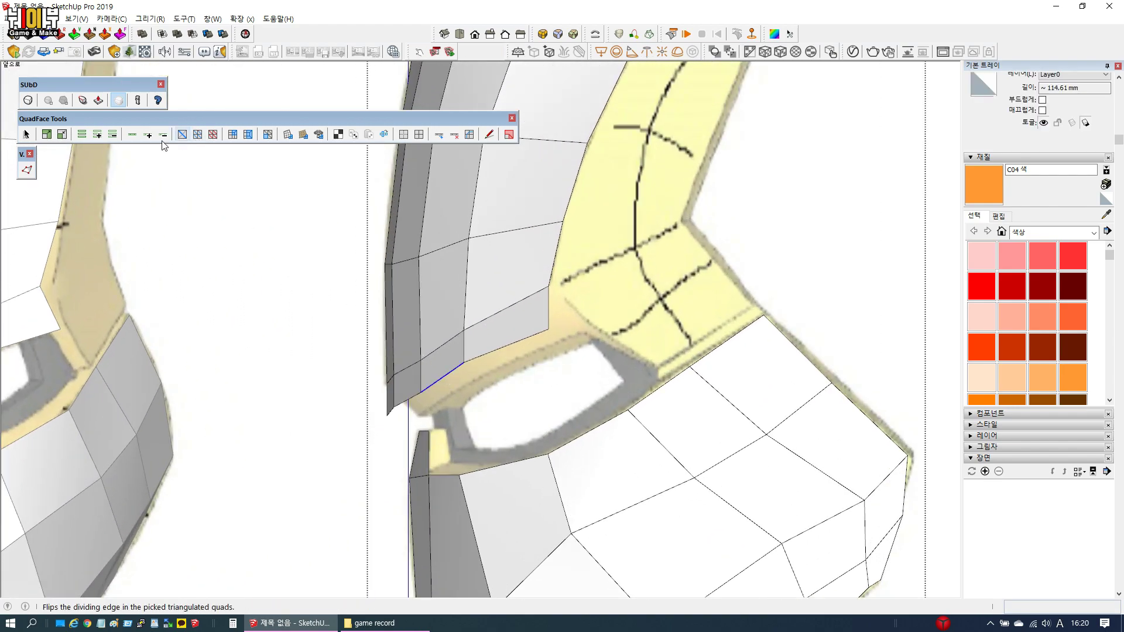
pyautogui.click(132, 135)
pyautogui.press('v')
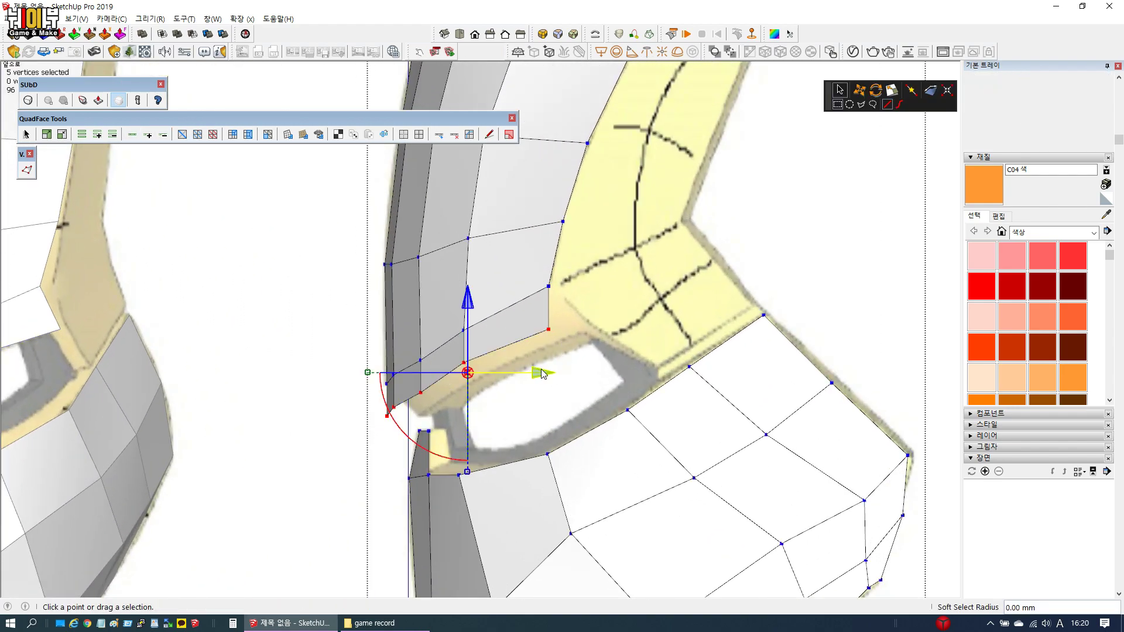
pyautogui.moveTo(557, 377); pyautogui.dragTo(573, 380)
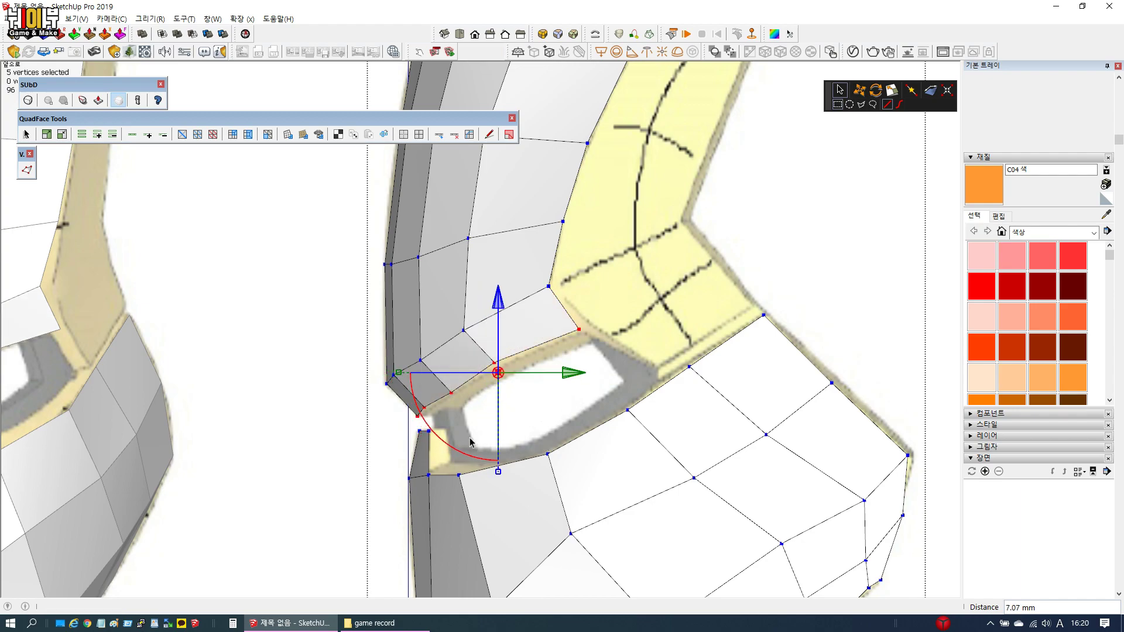
# Refine the depth of the brow row's individual lower vertices, moving the outer corner about 3.81 mm backward to the eye outline
pyautogui.click(425, 408)
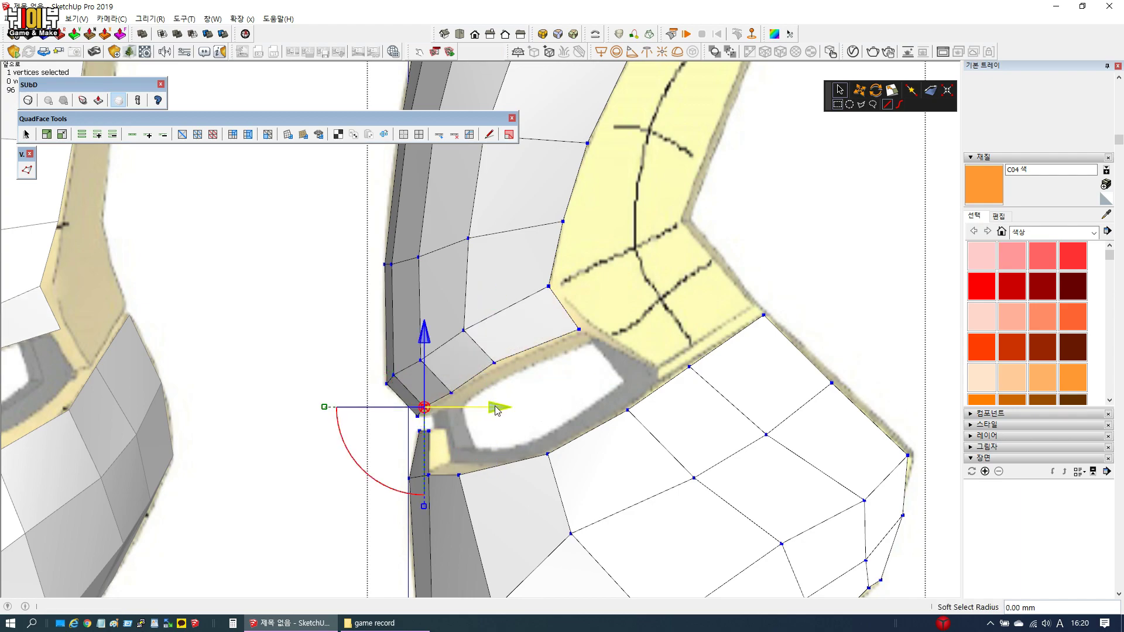
pyautogui.click(494, 362)
pyautogui.moveTo(564, 368); pyautogui.dragTo(569, 367)
pyautogui.click(578, 329)
pyautogui.moveTo(649, 329); pyautogui.dragTo(668, 332)
# Nudge the inner brow vertex about 0.82 mm to even out the row and check the mask half in perspective
pyautogui.scroll(-2, 522, 332)
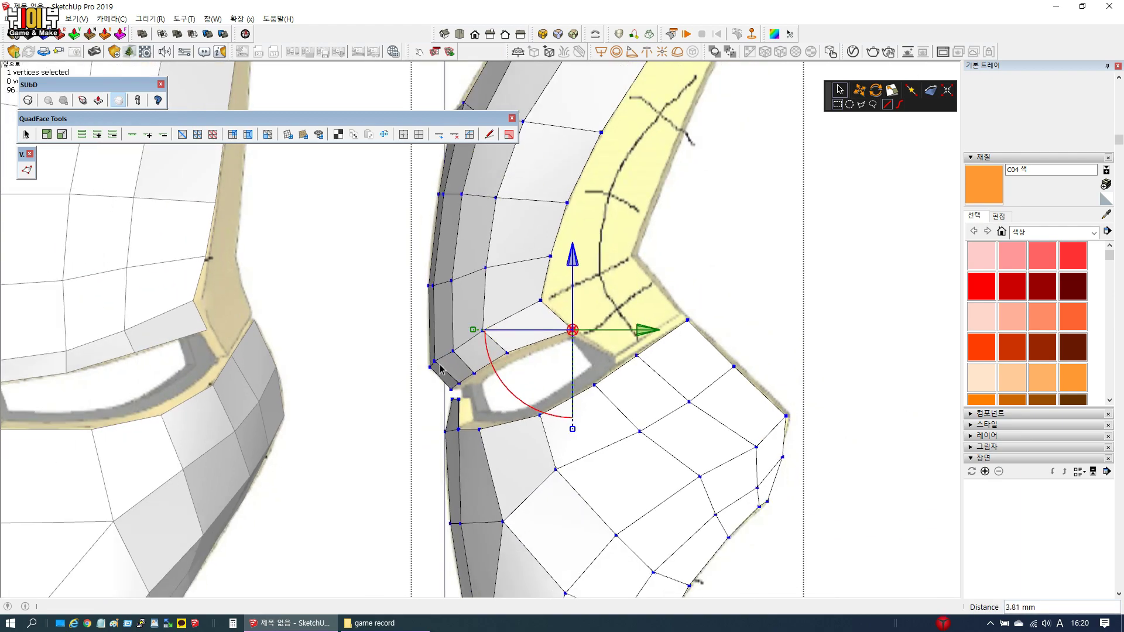
pyautogui.scroll(2, 441, 369)
pyautogui.click(457, 347)
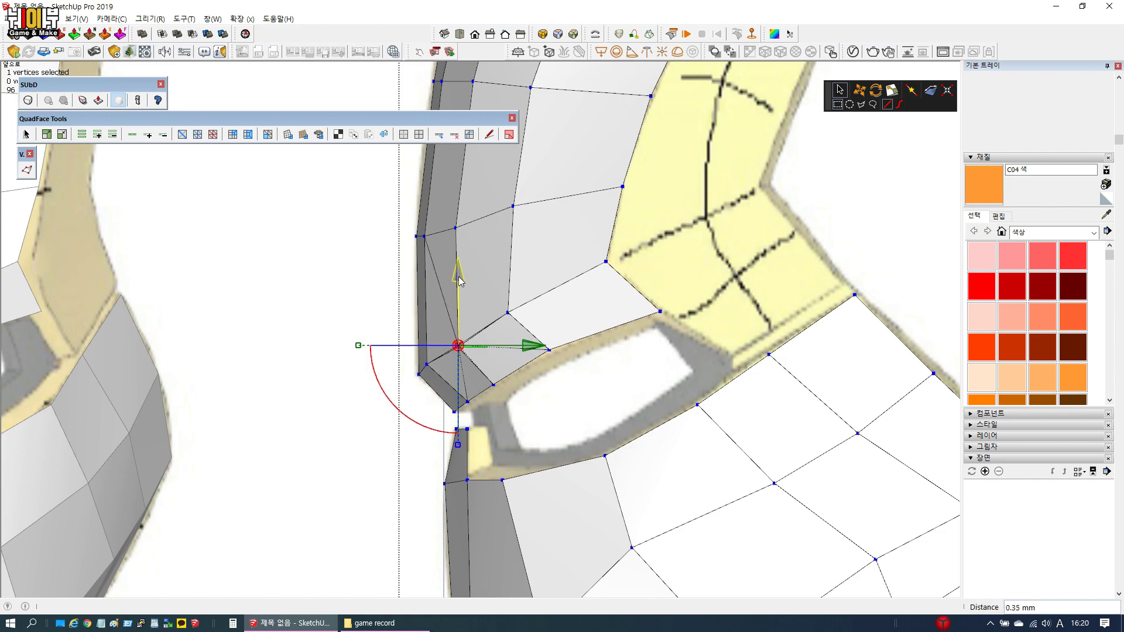
pyautogui.moveTo(461, 286); pyautogui.dragTo(443, 319, button='middle')
pyautogui.scroll(-4, 443, 320)
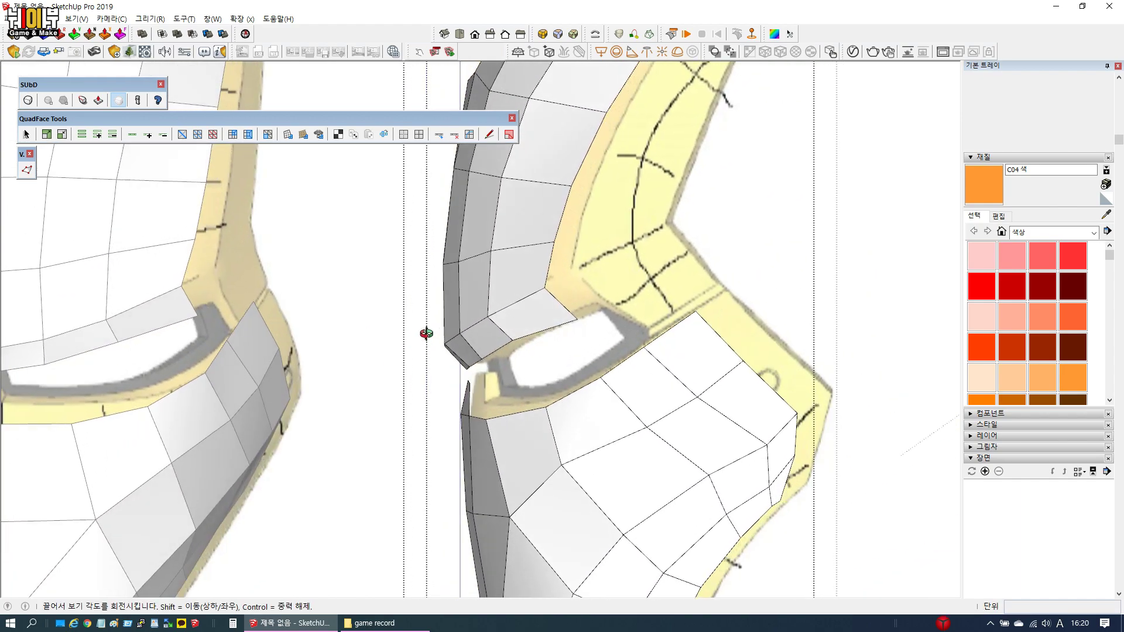
pyautogui.scroll(2, 527, 200)
pyautogui.moveTo(527, 200); pyautogui.dragTo(648, 203, button='middle')
pyautogui.scroll(-3, 496, 267)
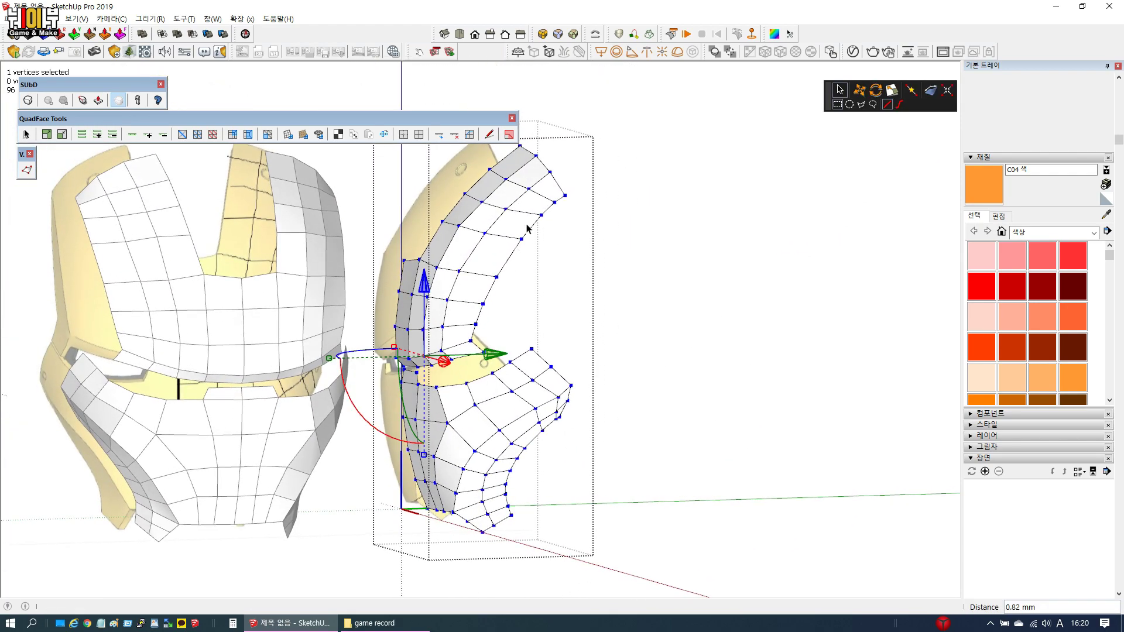
# Select the forehead's outer side edge loop without the brow row's segment and extrude it about 15.96 mm backward
pyautogui.scroll(3, 496, 267)
pyautogui.press('space')
pyautogui.doubleClick(565, 212)
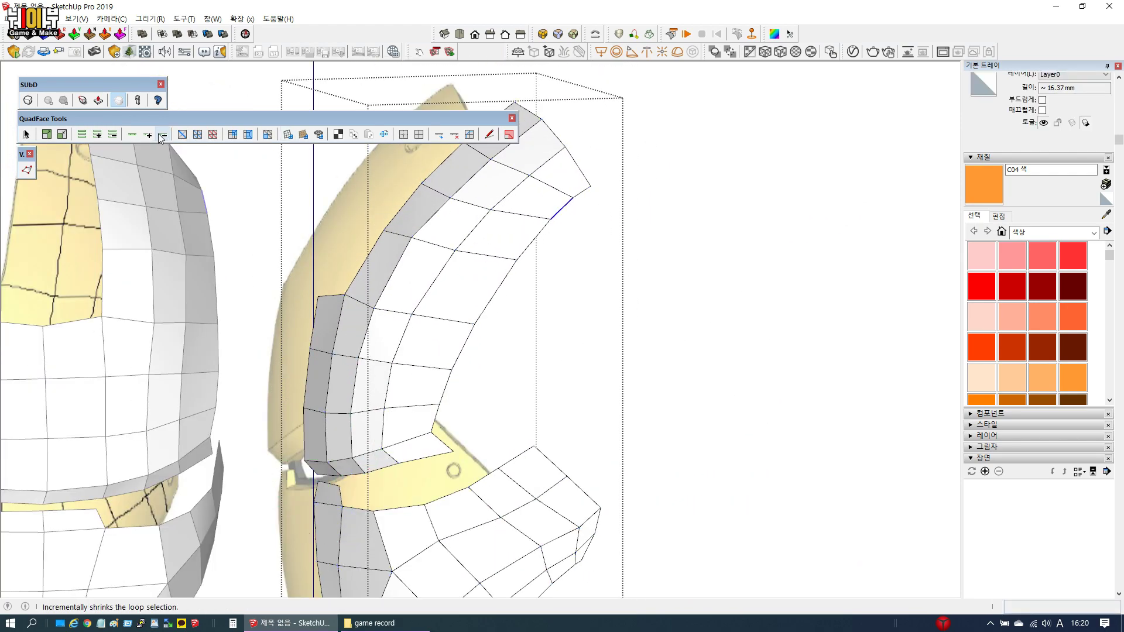
pyautogui.scroll(2, 336, 346)
pyautogui.scroll(1, 422, 424)
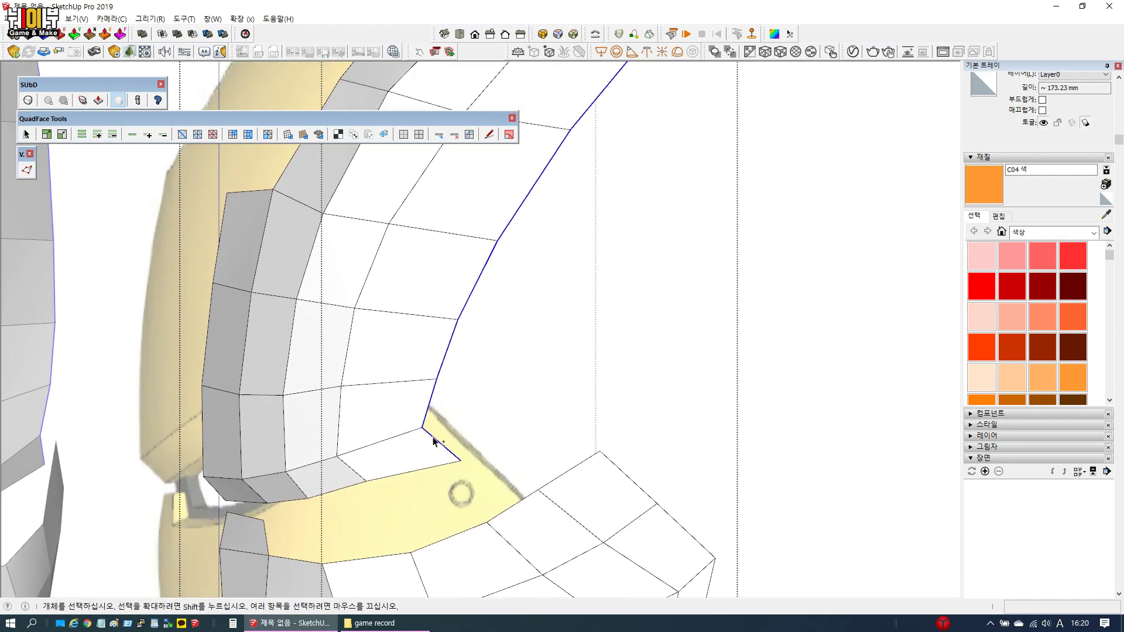
pyautogui.click(474, 36)
pyautogui.scroll(-3, 264, 326)
pyautogui.scroll(4, 519, 258)
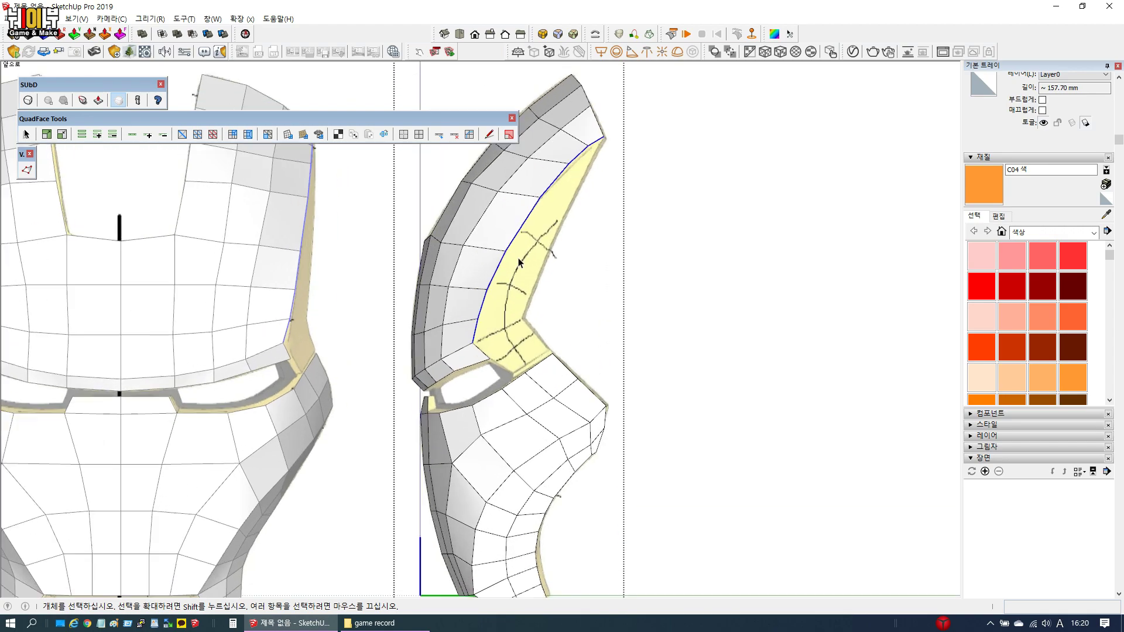
pyautogui.scroll(1, 519, 258)
pyautogui.press('v')
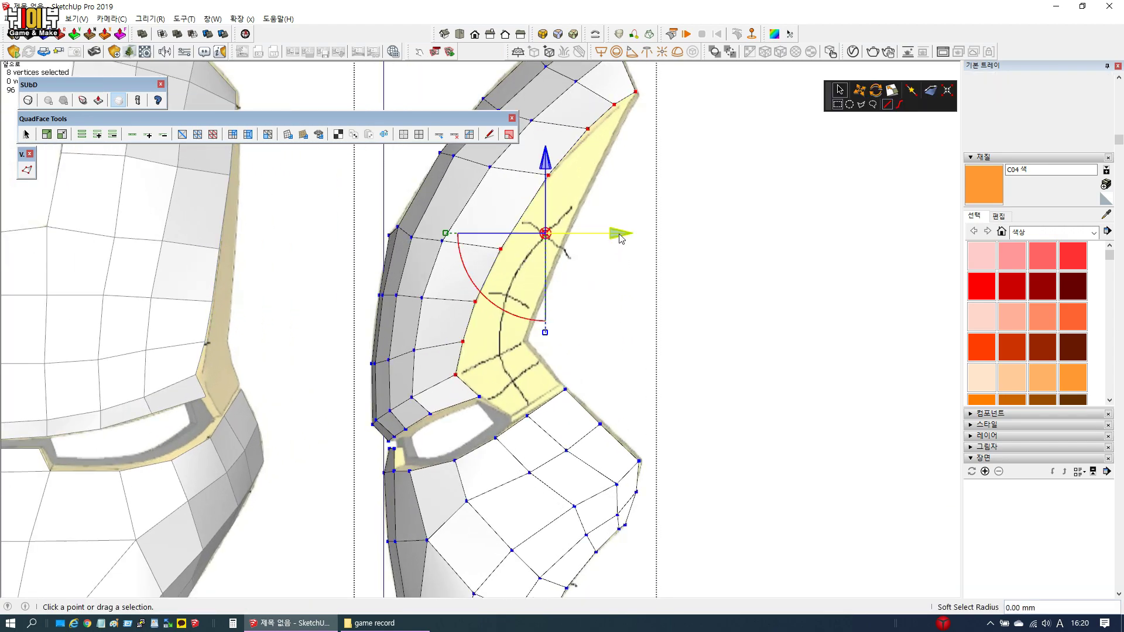
pyautogui.moveTo(622, 234); pyautogui.dragTo(657, 234)
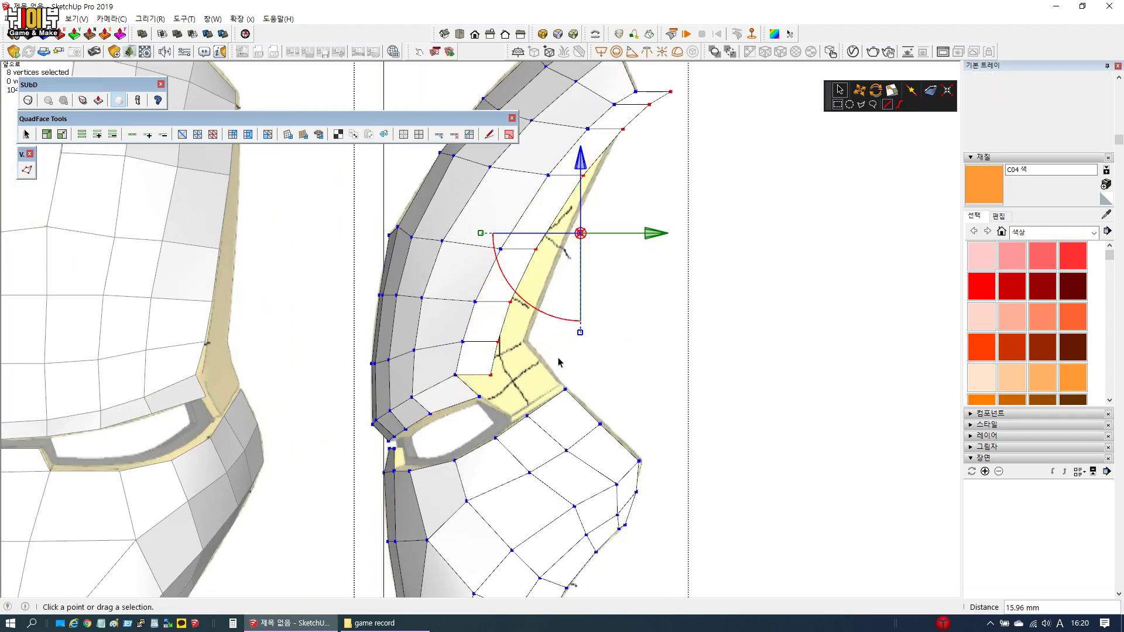
# Scale the new strip's rear edge vertically to 0.84, compress it in depth and move it about 3.72 mm forward
pyautogui.moveTo(580, 333); pyautogui.dragTo(581, 317)
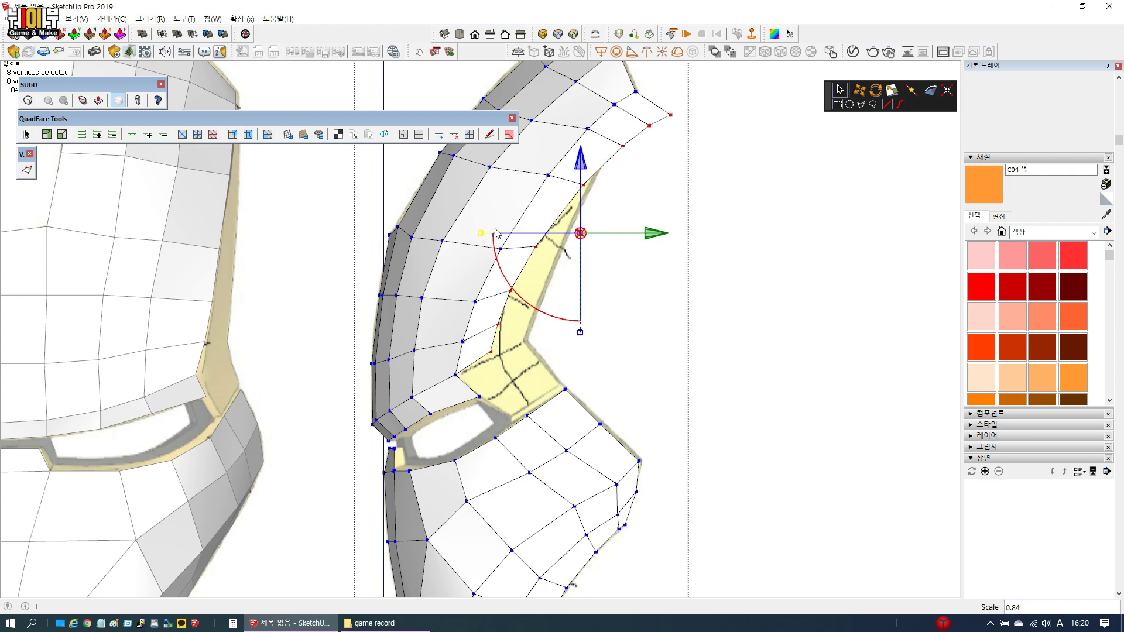
pyautogui.moveTo(481, 236); pyautogui.dragTo(501, 240)
pyautogui.moveTo(653, 235); pyautogui.dragTo(645, 235)
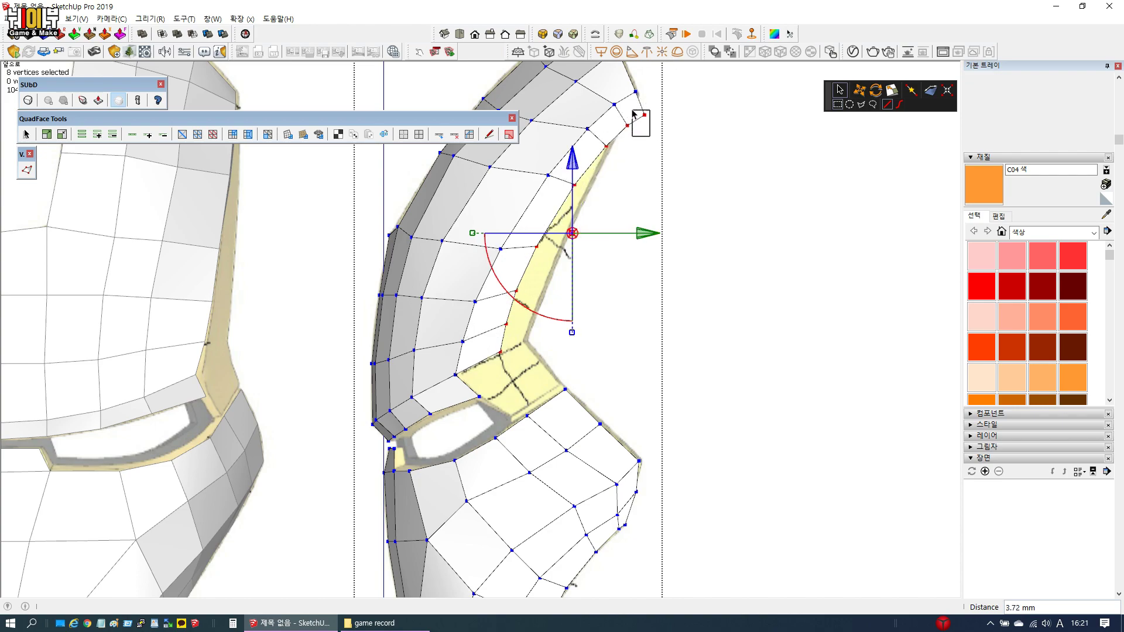
# Fit the strip's top corner vertex to the side reference and shift the upper rear vertices below it into line
pyautogui.moveTo(633, 111); pyautogui.dragTo(634, 113)
pyautogui.scroll(-2, 654, 425)
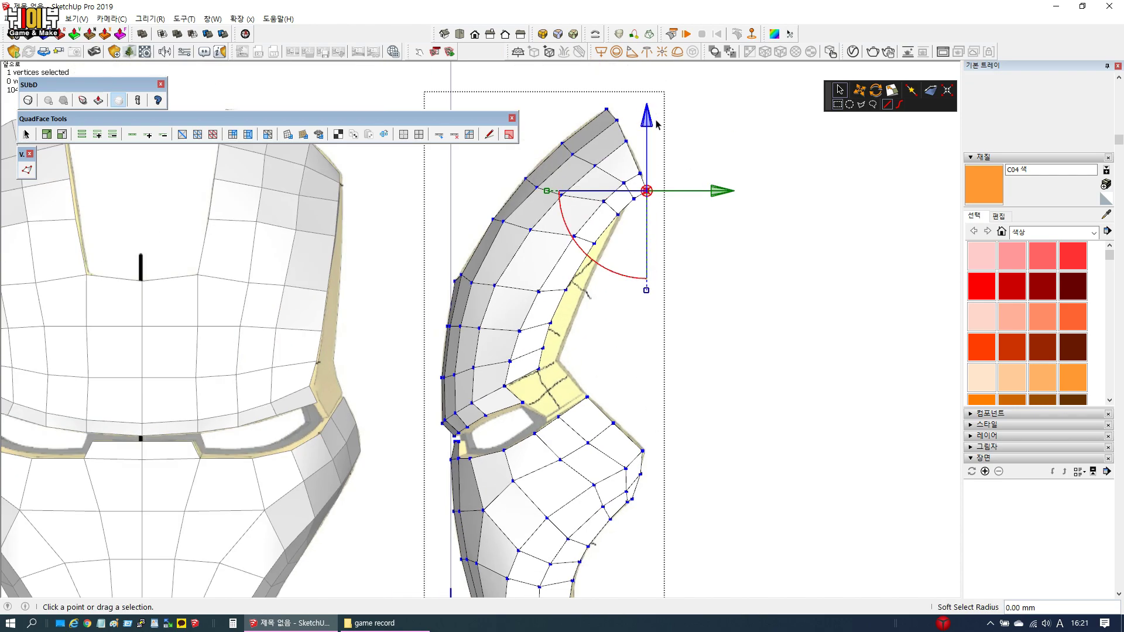
pyautogui.scroll(2, 656, 146)
pyautogui.moveTo(640, 148); pyautogui.dragTo(640, 132)
pyautogui.moveTo(717, 207); pyautogui.dragTo(644, 260)
pyautogui.click(617, 234)
pyautogui.click(589, 261)
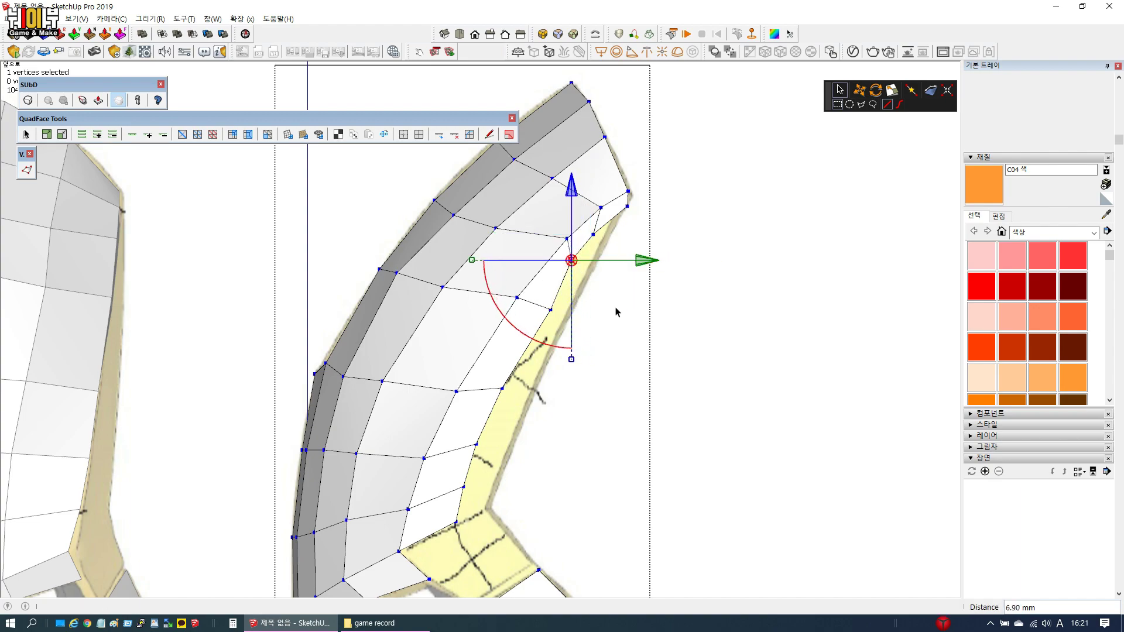
# Move the strip's fourth rear vertex about 4.39 mm forward and shift the one beside the top corner backward and upward
pyautogui.click(550, 309)
pyautogui.moveTo(627, 313); pyautogui.dragTo(591, 285)
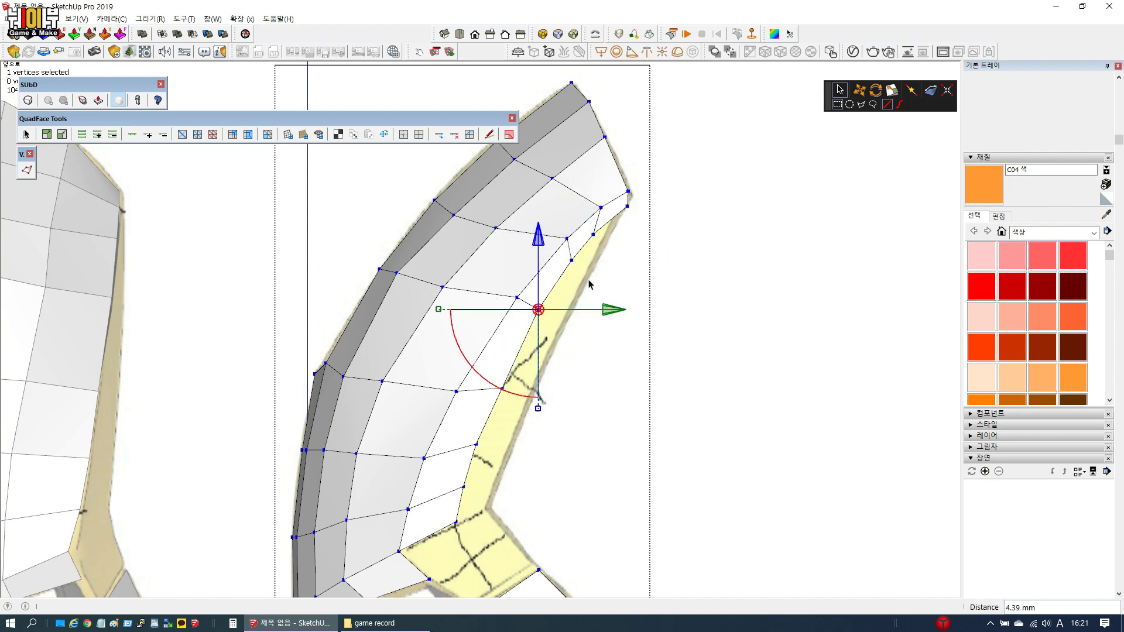
pyautogui.click(593, 233)
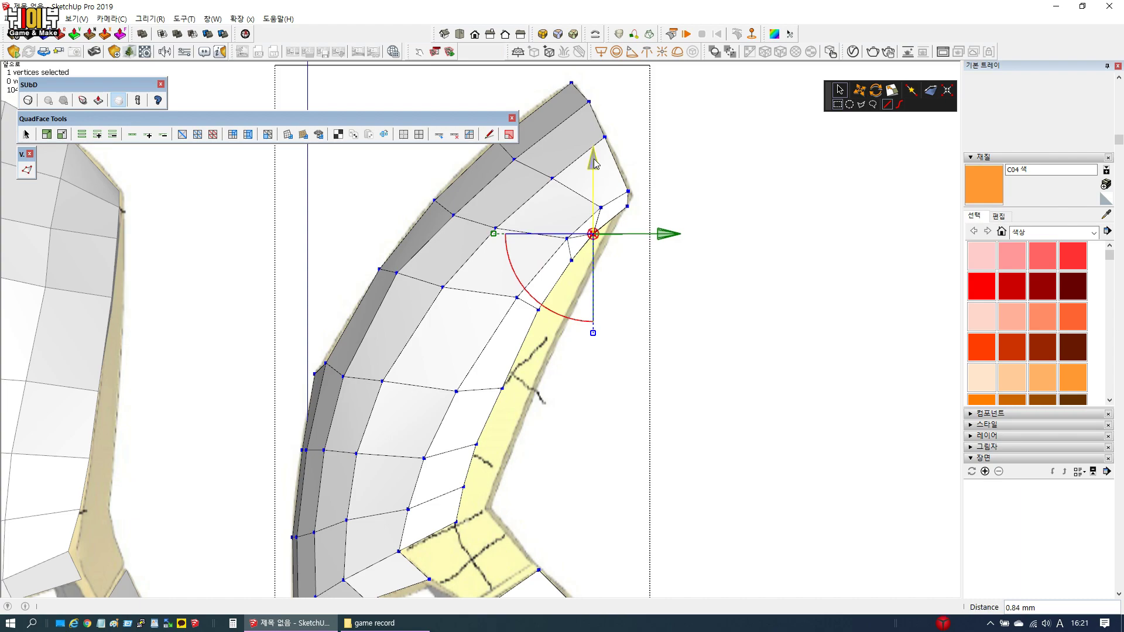
pyautogui.moveTo(594, 189); pyautogui.dragTo(605, 178)
pyautogui.moveTo(661, 224); pyautogui.dragTo(673, 224)
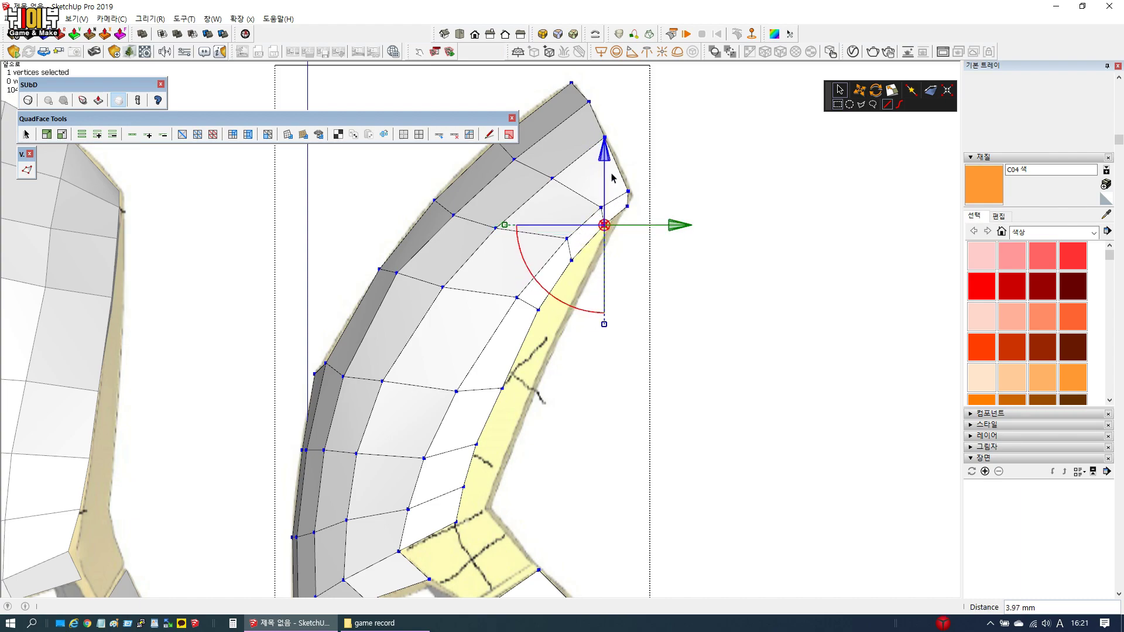
pyautogui.moveTo(607, 166); pyautogui.dragTo(607, 158)
pyautogui.scroll(-2, 545, 270)
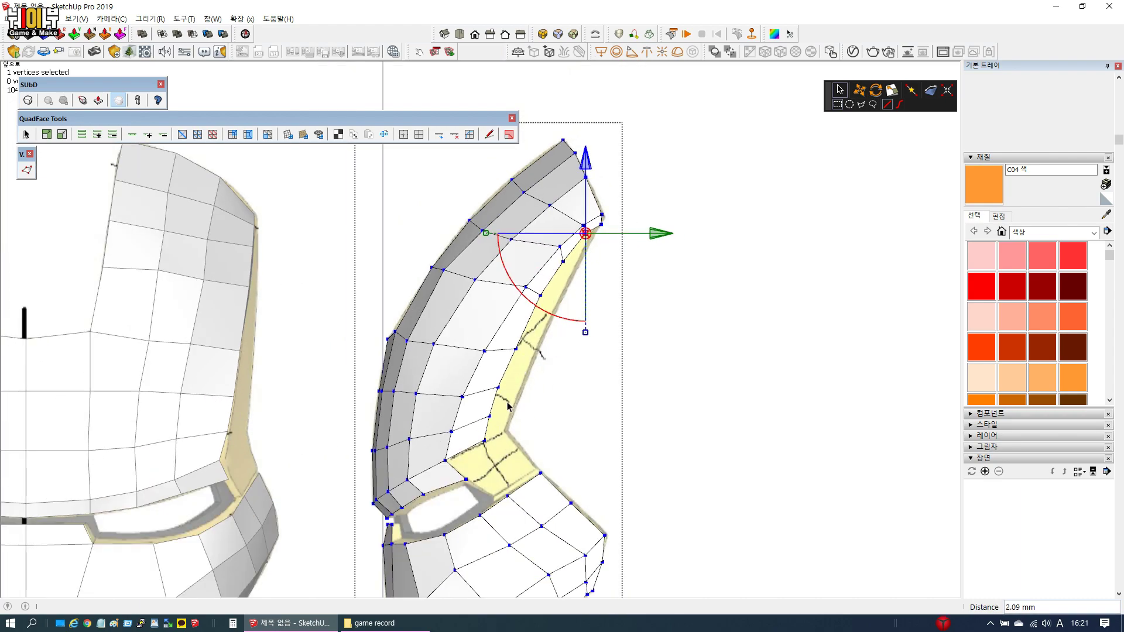
# Lower the strip's middle rear vertex about 1.63 mm and move it about 1.99 mm forward
pyautogui.scroll(3, 506, 400)
pyautogui.click(518, 316)
pyautogui.moveTo(521, 246); pyautogui.dragTo(521, 251)
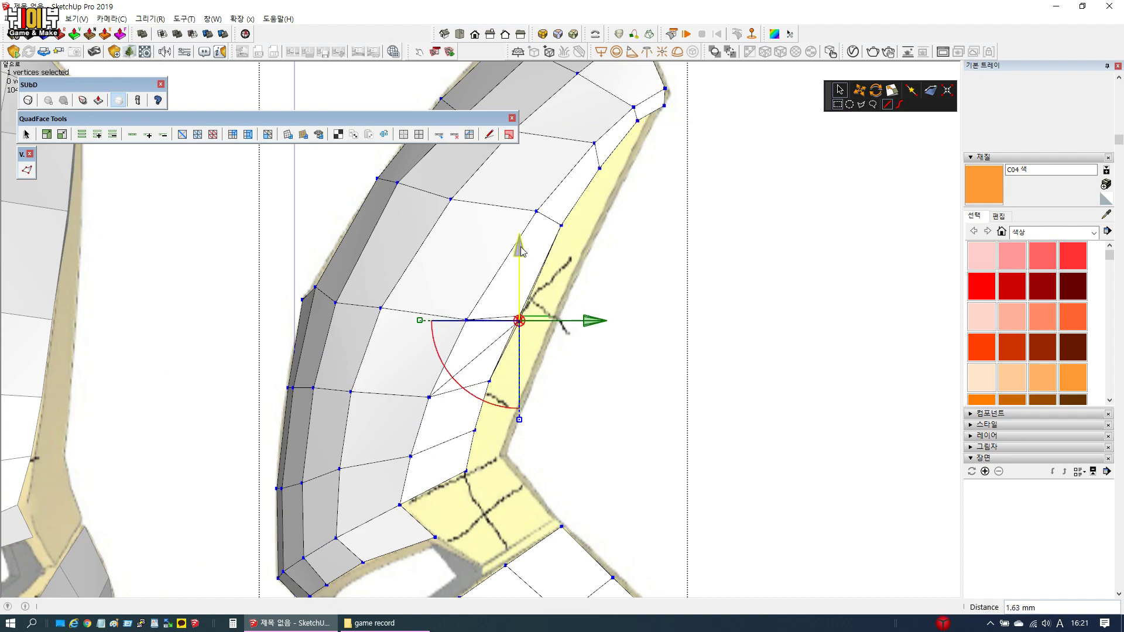
pyautogui.moveTo(594, 321); pyautogui.dragTo(587, 326)
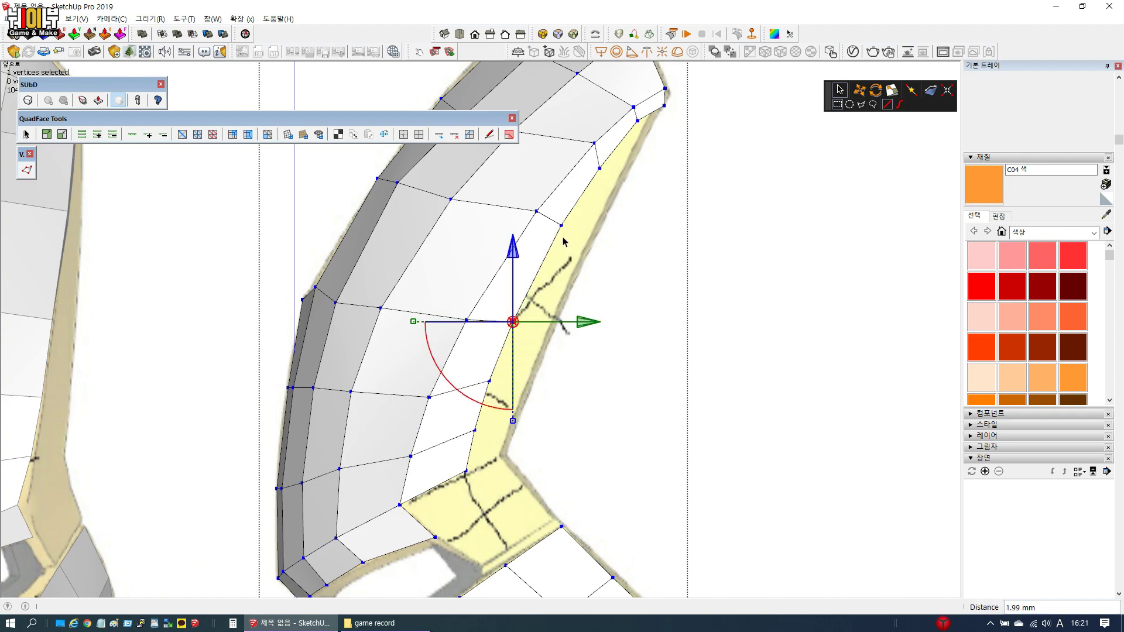
# Raise the strip's top corner vertex and adjust its depth to meet the forehead's upper corner on the reference
pyautogui.scroll(-2, 564, 241)
pyautogui.scroll(4, 635, 152)
pyautogui.click(619, 160)
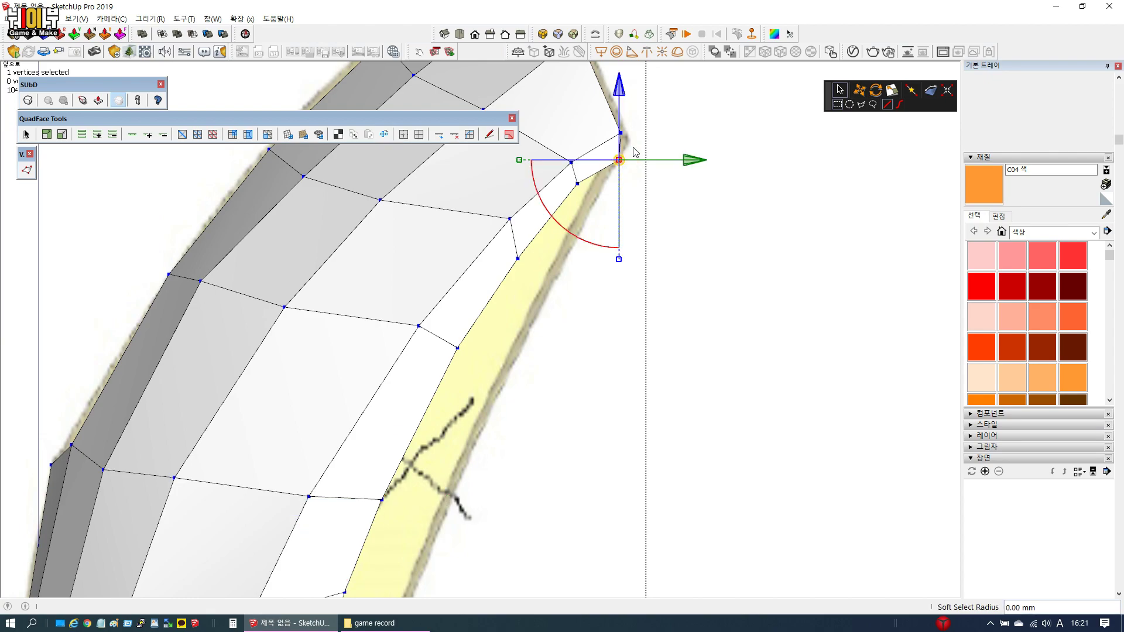
pyautogui.moveTo(622, 94); pyautogui.dragTo(620, 74)
pyautogui.moveTo(685, 140); pyautogui.dragTo(689, 145)
pyautogui.scroll(-6, 610, 135)
pyautogui.scroll(3, 532, 313)
# Select the strip's rear edge loop and extrude it about 9.27 mm backward as another side strip
pyautogui.press('space')
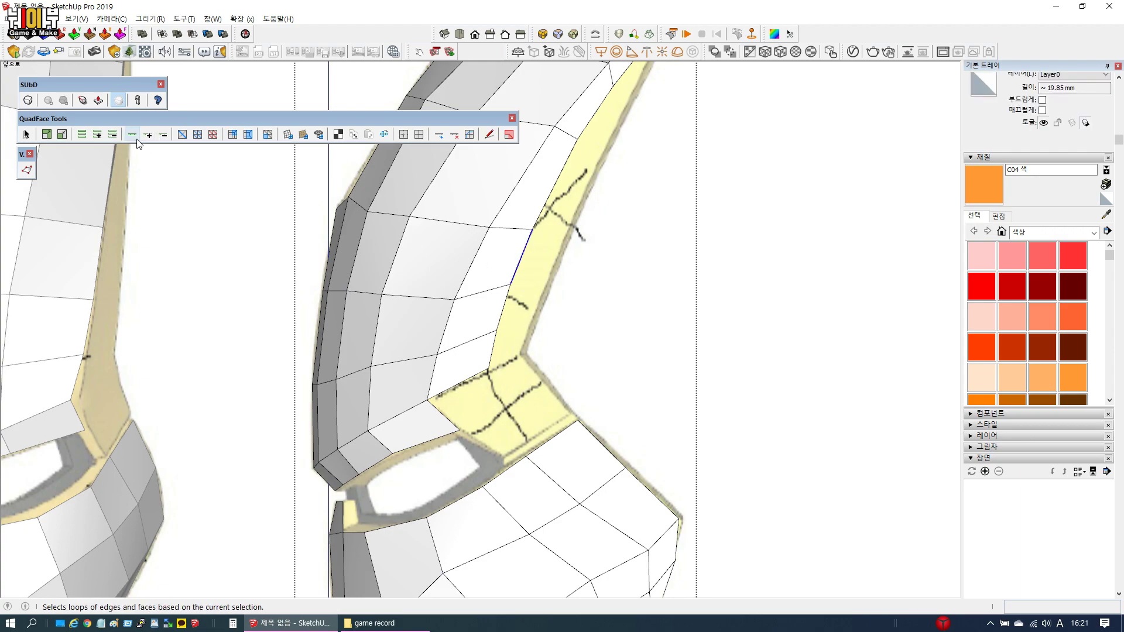
pyautogui.click(132, 134)
pyautogui.scroll(-3, 396, 346)
pyautogui.scroll(3, 398, 336)
pyautogui.press('v')
pyautogui.scroll(3, 444, 319)
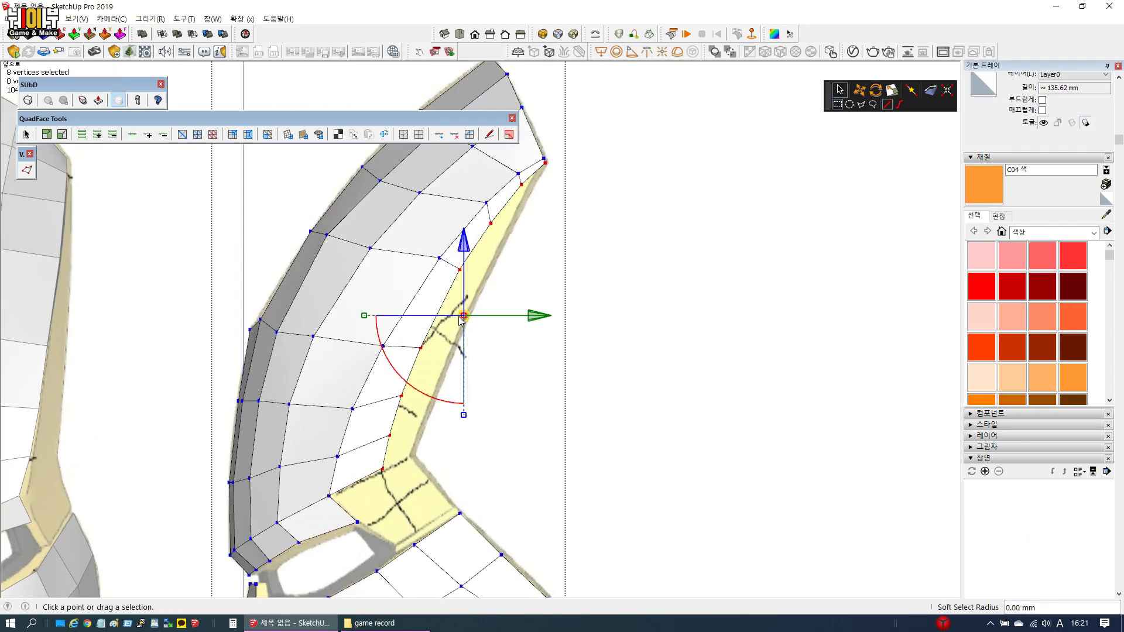
pyautogui.moveTo(537, 315); pyautogui.dragTo(572, 314)
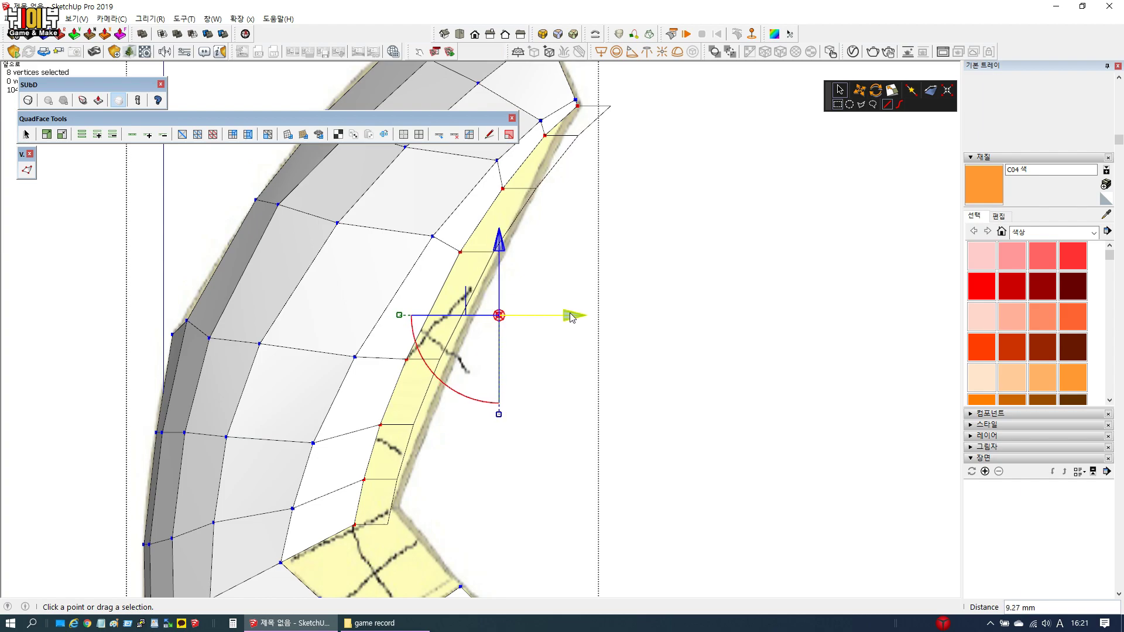
# Raise the second strip's lowest rear vertex about 4.07 mm and move the next two vertices back to the reference edge
pyautogui.click(386, 522)
pyautogui.moveTo(391, 456); pyautogui.dragTo(390, 441)
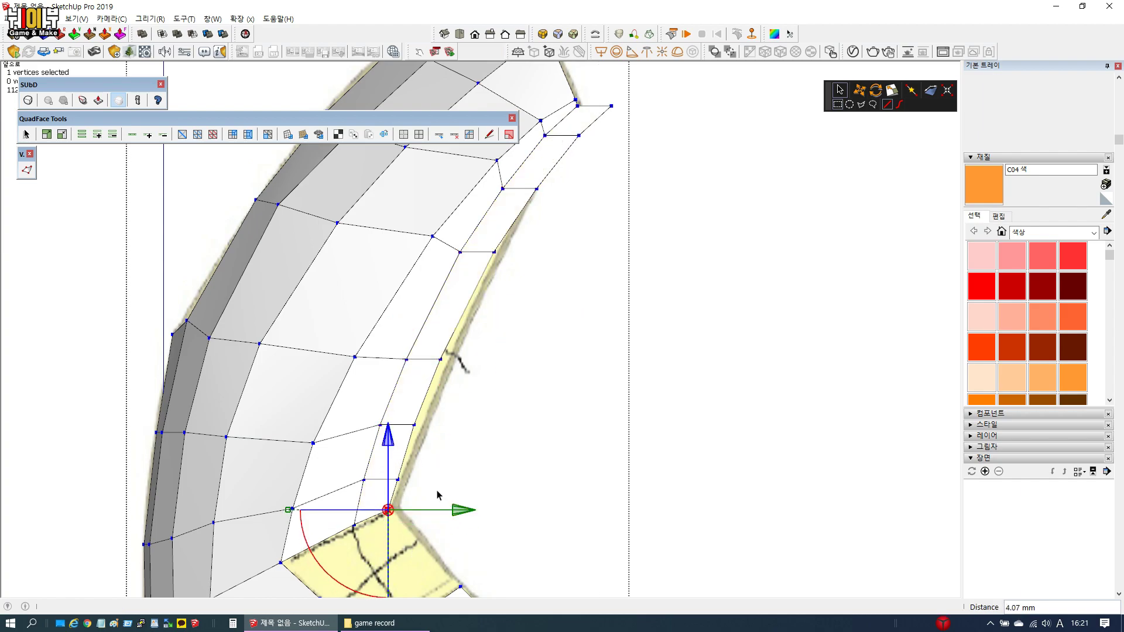
pyautogui.moveTo(395, 425); pyautogui.dragTo(397, 421)
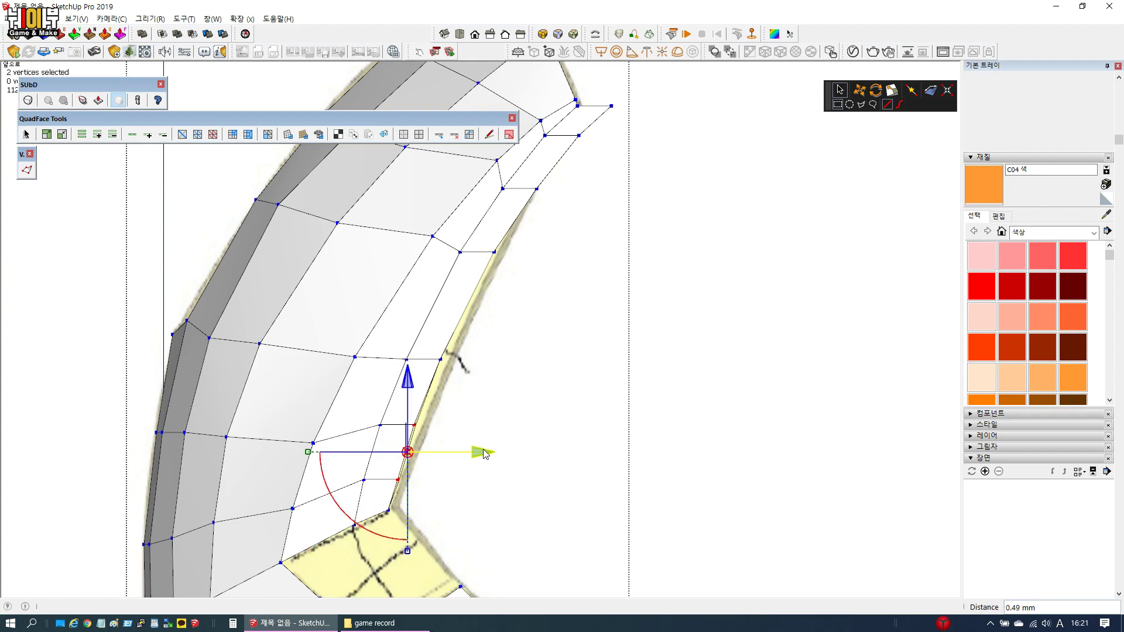
pyautogui.click(418, 425)
pyautogui.moveTo(491, 429); pyautogui.dragTo(493, 429)
# Fit the second strip's middle rear vertices to the reference edge, shifting one backward, lowering one, and moving another down and forward
pyautogui.click(441, 359)
pyautogui.moveTo(510, 358); pyautogui.dragTo(522, 365)
pyautogui.click(494, 252)
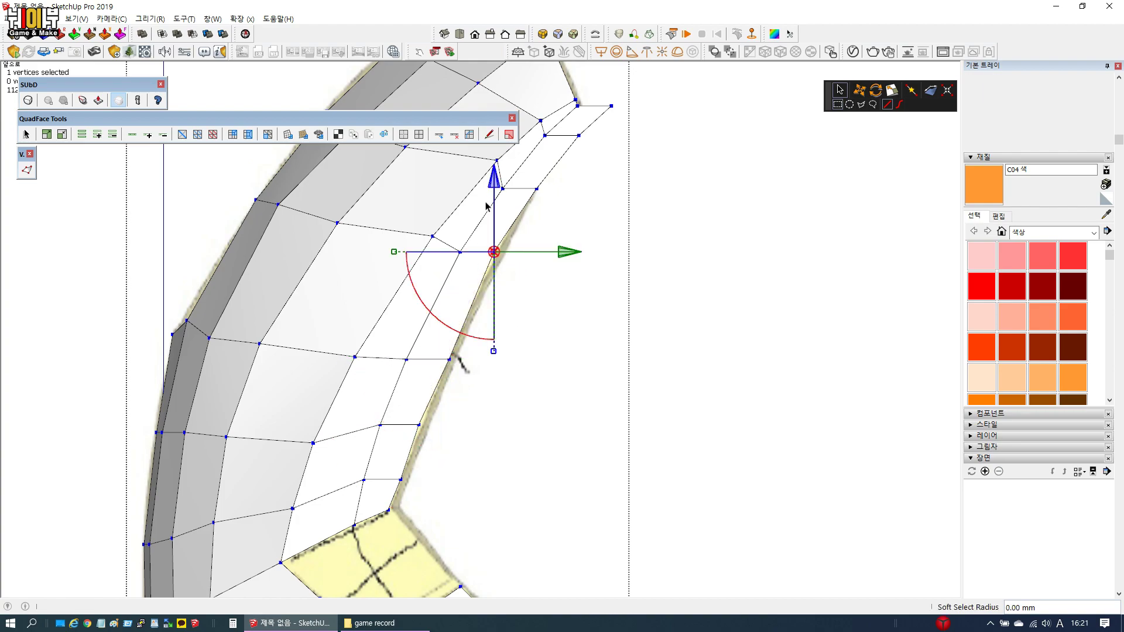
pyautogui.moveTo(495, 186); pyautogui.dragTo(495, 197)
pyautogui.click(537, 188)
pyautogui.moveTo(540, 124); pyautogui.dragTo(539, 144)
pyautogui.moveTo(610, 207); pyautogui.dragTo(590, 209)
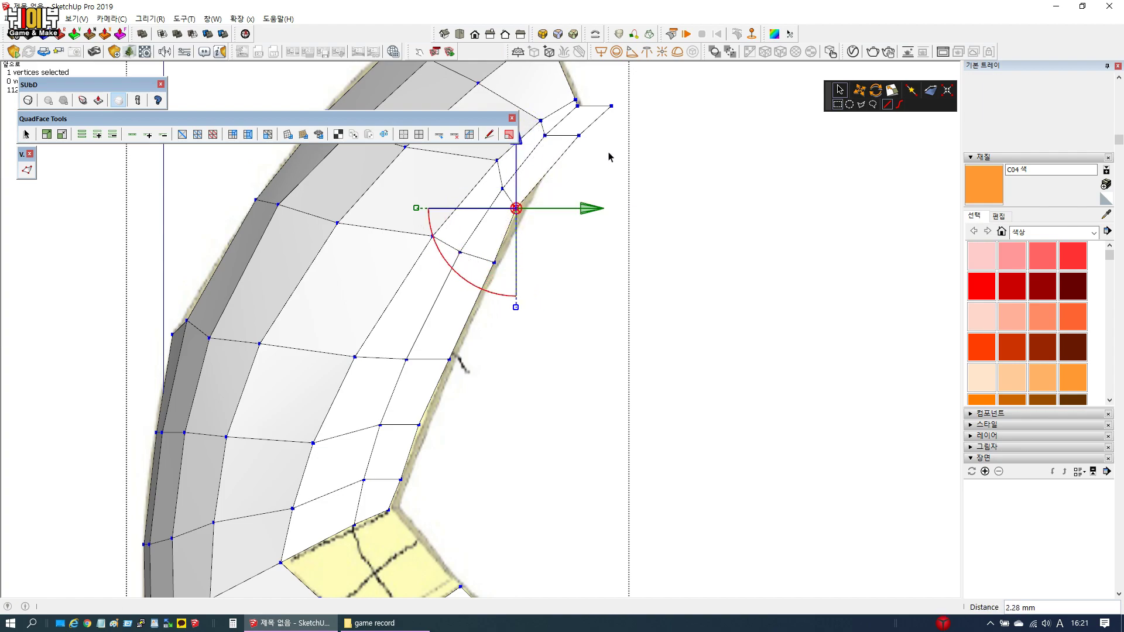
# Move the vertex below the top corner about 10.90 mm forward and 3.58 mm up, and fit the top corner vertex to the reference
pyautogui.click(571, 131)
pyautogui.moveTo(582, 68); pyautogui.dragTo(616, 172)
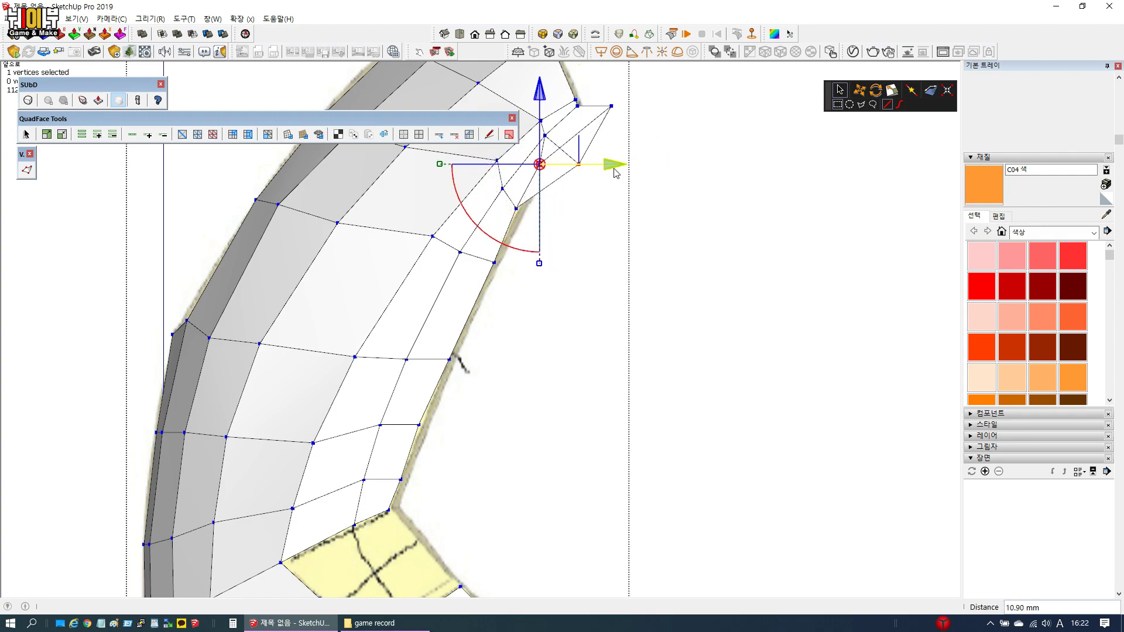
pyautogui.moveTo(539, 98); pyautogui.dragTo(542, 85)
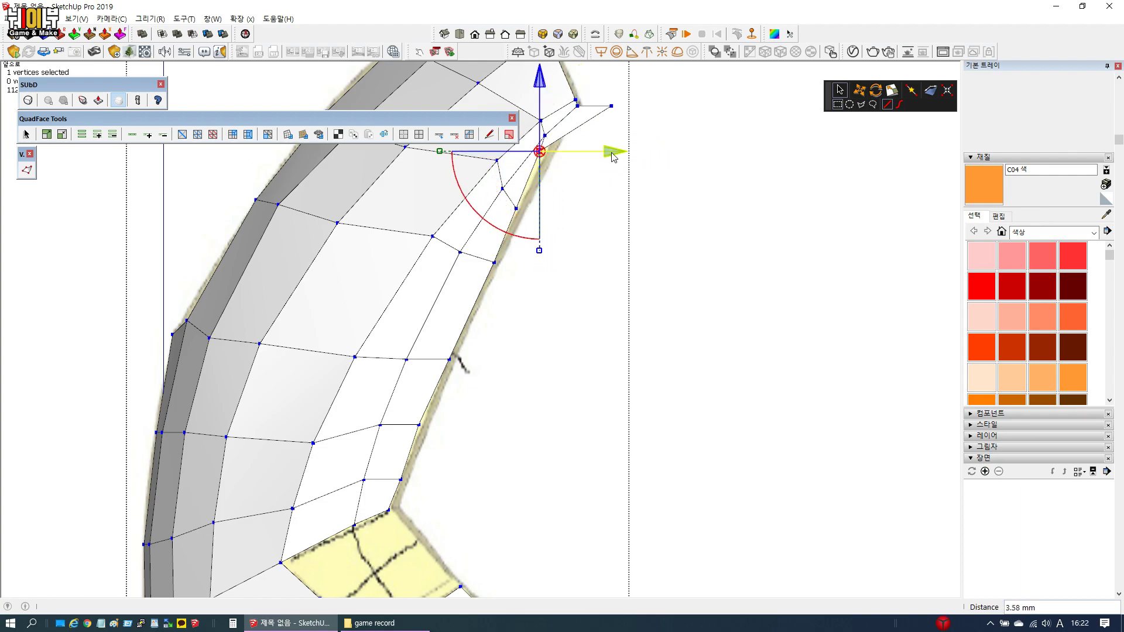
pyautogui.click(611, 106)
pyautogui.moveTo(682, 107); pyautogui.dragTo(648, 126)
pyautogui.moveTo(576, 83); pyautogui.dragTo(578, 78)
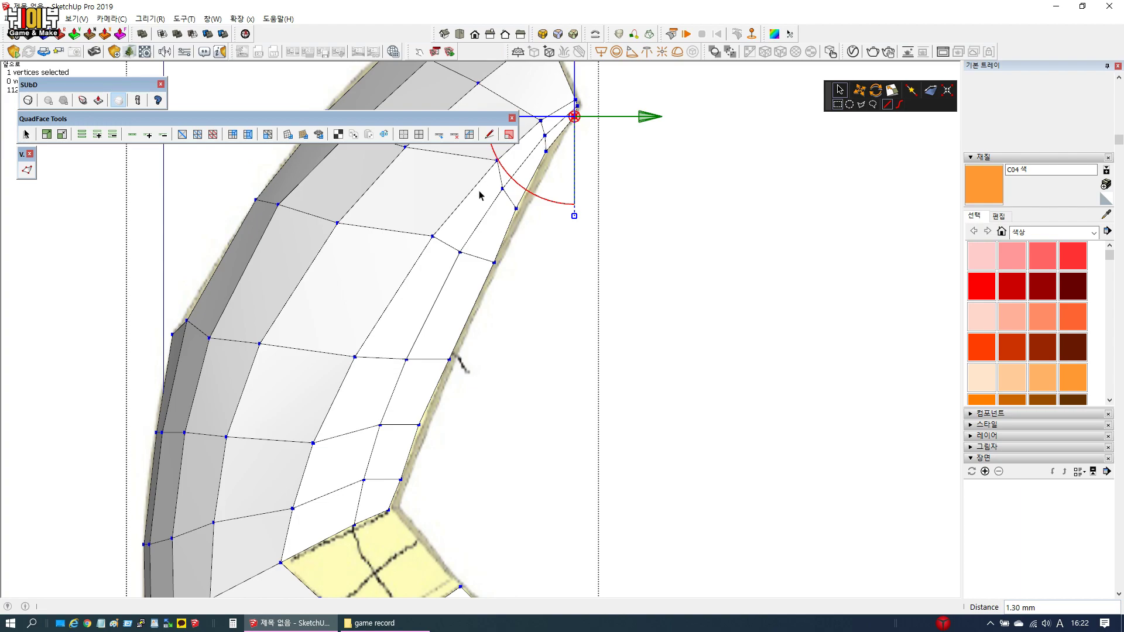
# Move the second side strip's rear vertex below the middle about 1.09 mm backward to the reference edge
pyautogui.scroll(-4, 480, 196)
pyautogui.scroll(4, 437, 345)
pyautogui.click(444, 352)
pyautogui.moveTo(517, 358); pyautogui.dragTo(519, 359)
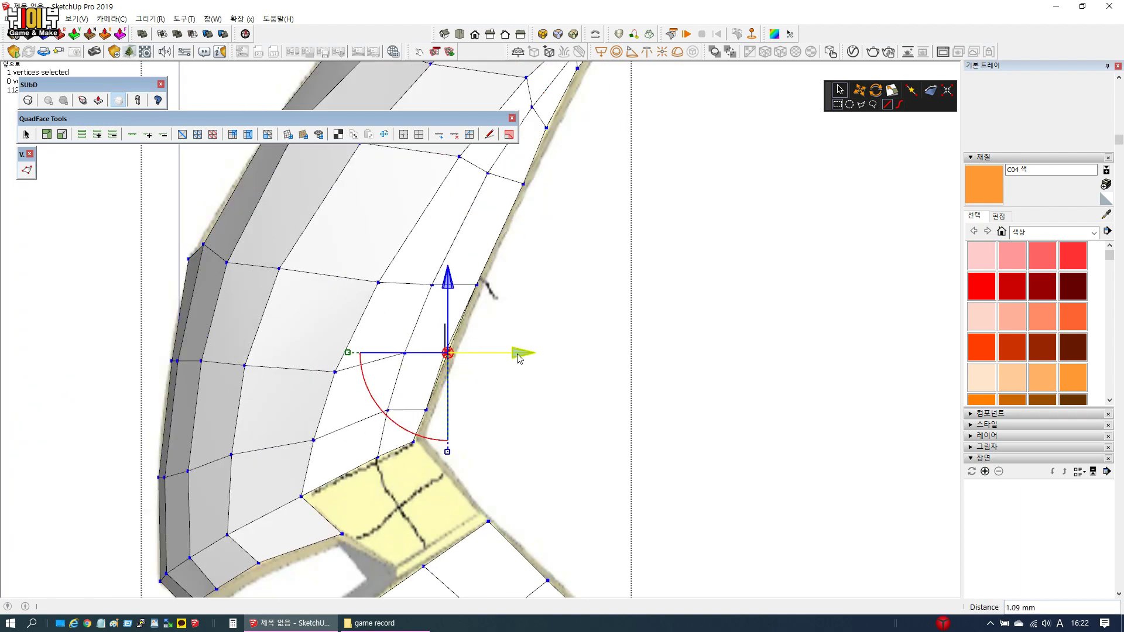
pyautogui.scroll(-5, 520, 358)
pyautogui.press('space')
# Select the second side strip's rear edge loop and move it about 13.81 mm outward from the mask's centre
pyautogui.scroll(4, 338, 358)
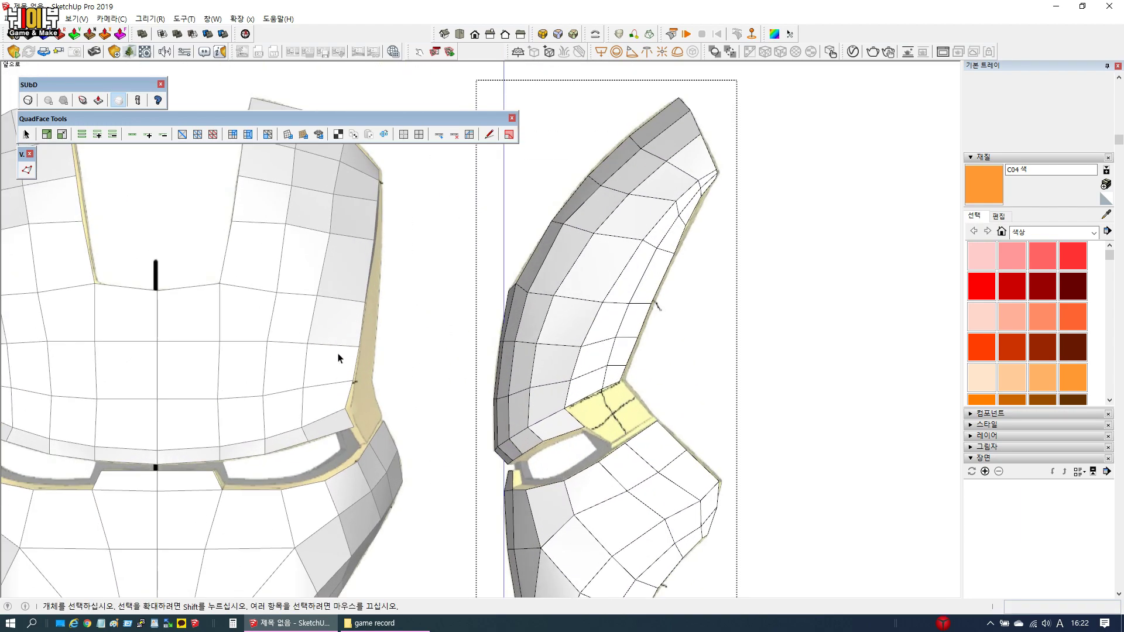
pyautogui.scroll(6, 339, 357)
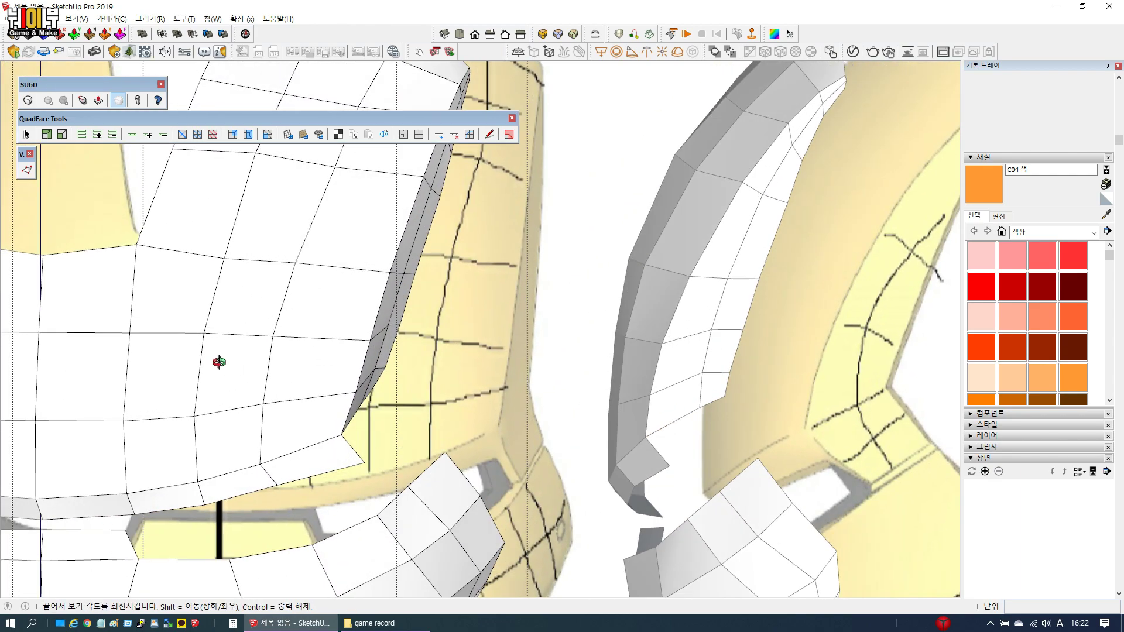
pyautogui.click(404, 338)
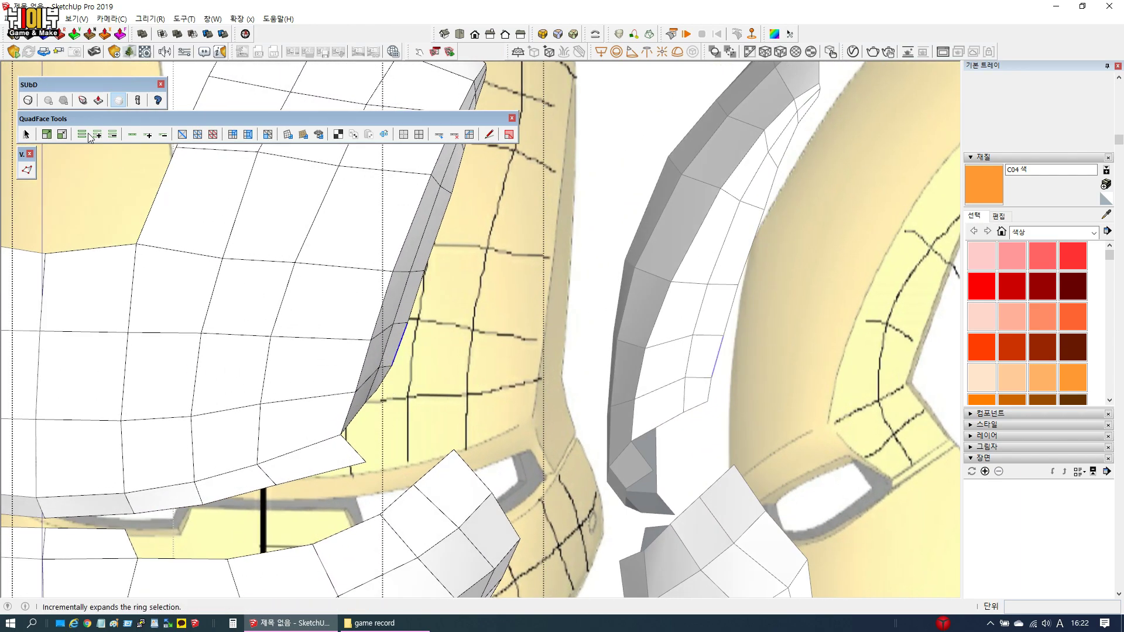
pyautogui.click(133, 135)
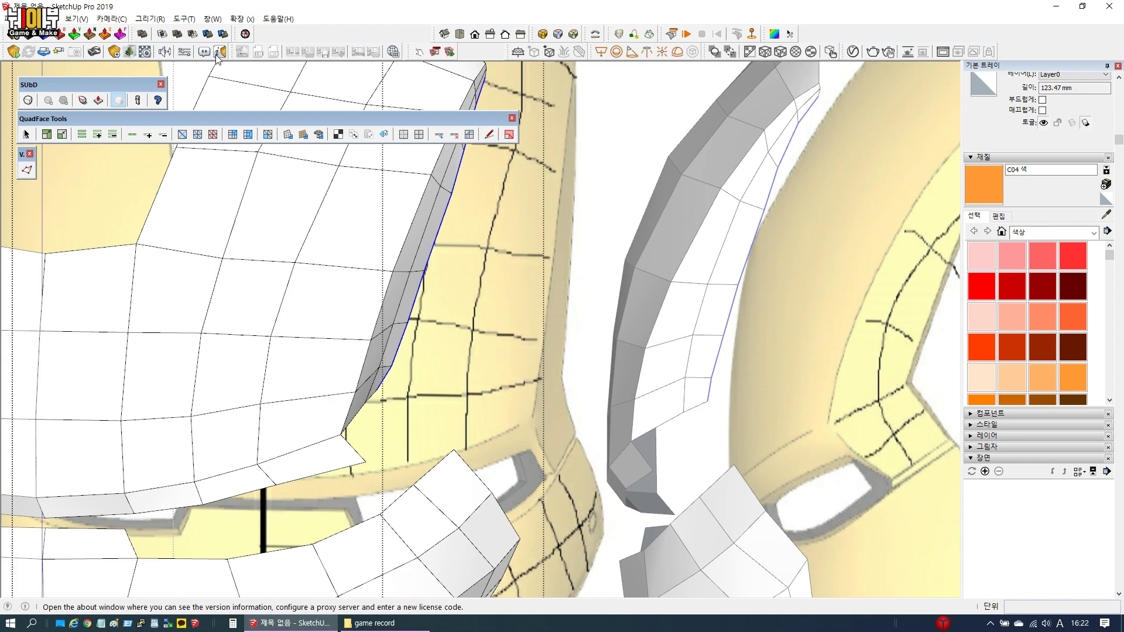
pyautogui.click(475, 34)
pyautogui.scroll(-3, 408, 259)
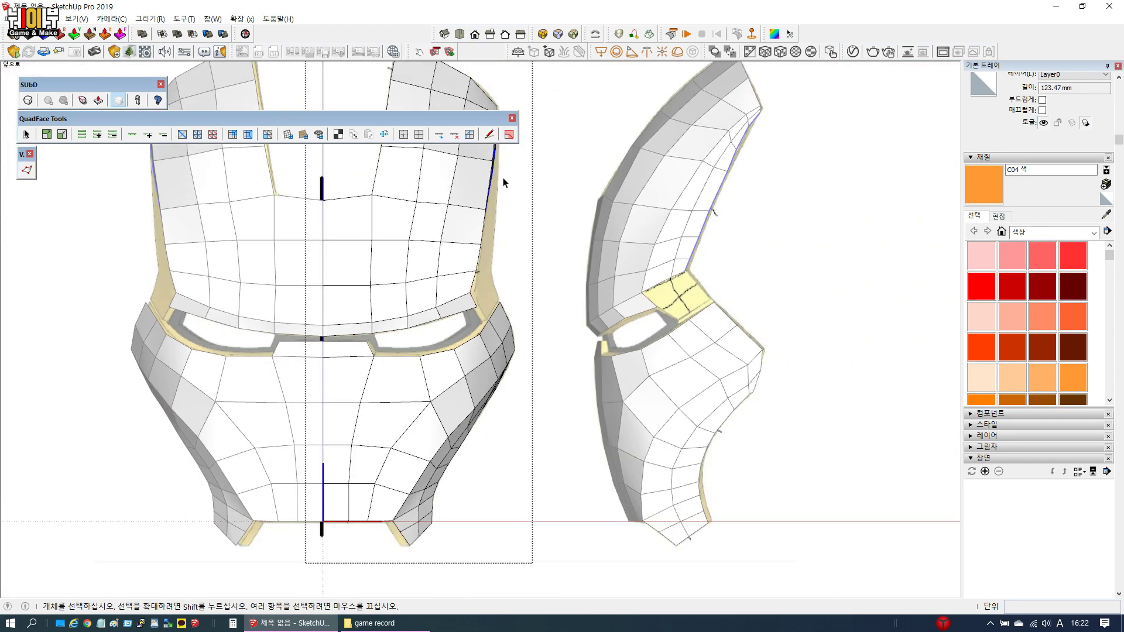
pyautogui.scroll(3, 504, 179)
pyautogui.press('v')
pyautogui.moveTo(542, 202); pyautogui.dragTo(576, 207)
pyautogui.scroll(-3, 423, 408)
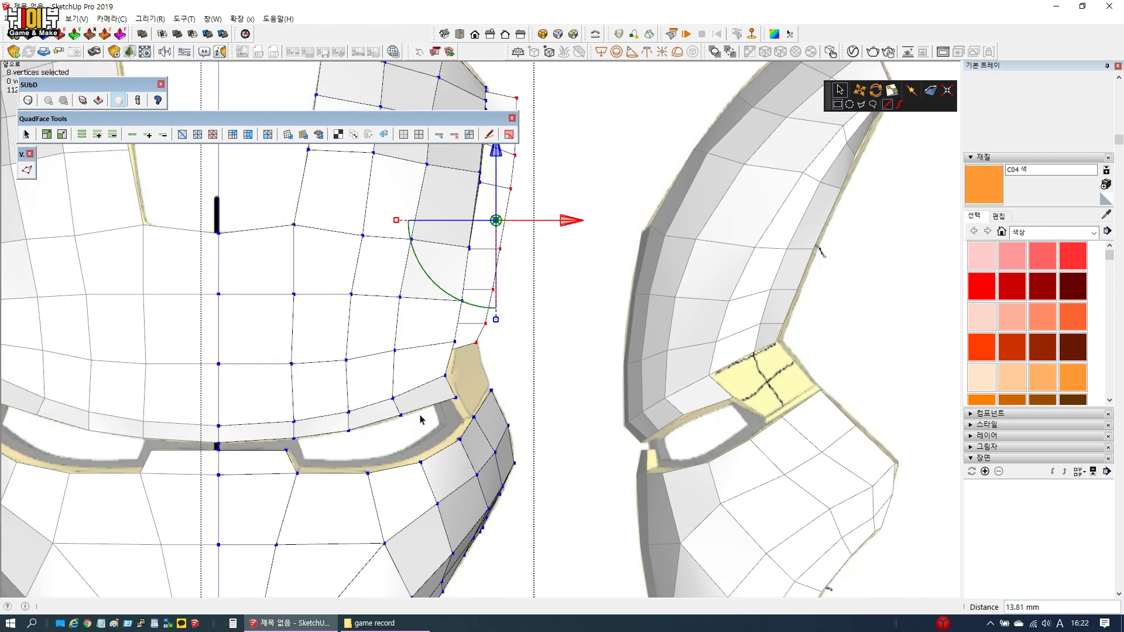
# Select the rear loop's top two vertices and move them inward to the front reference silhouette
pyautogui.scroll(4, 473, 261)
pyautogui.moveTo(454, 206); pyautogui.dragTo(455, 204)
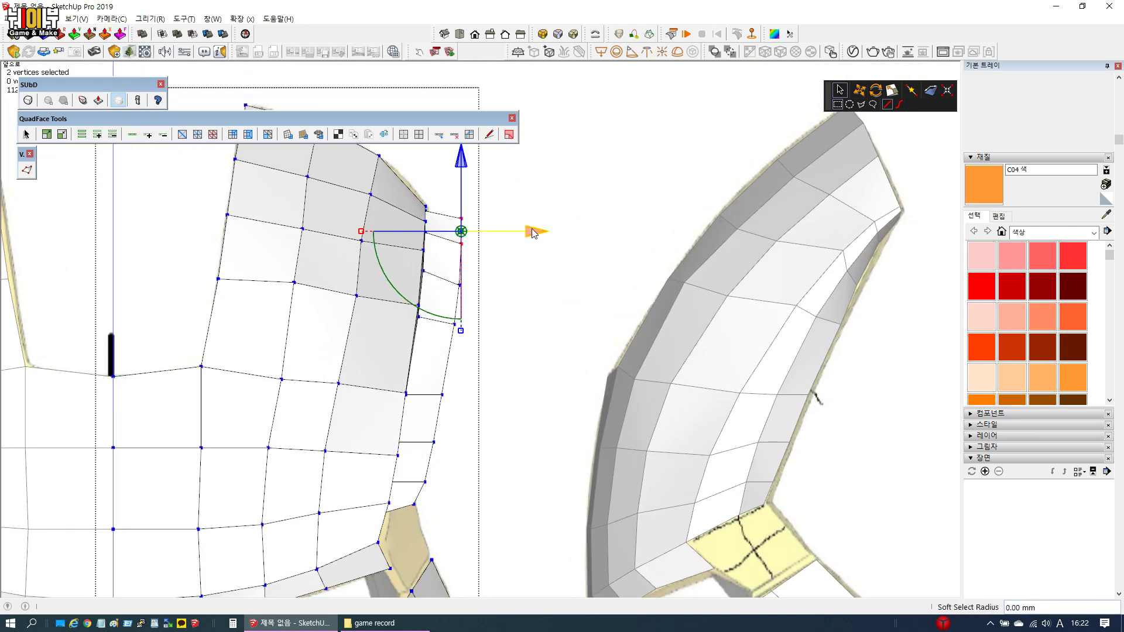
pyautogui.moveTo(521, 230); pyautogui.dragTo(502, 231)
pyautogui.scroll(5, 474, 236)
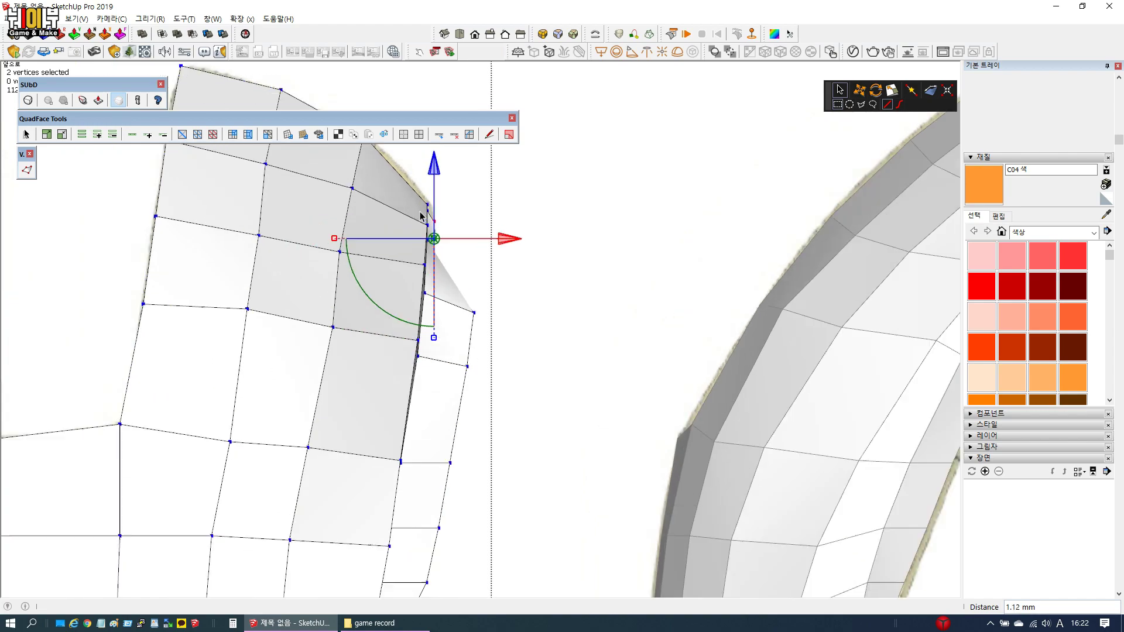
pyautogui.click(453, 232)
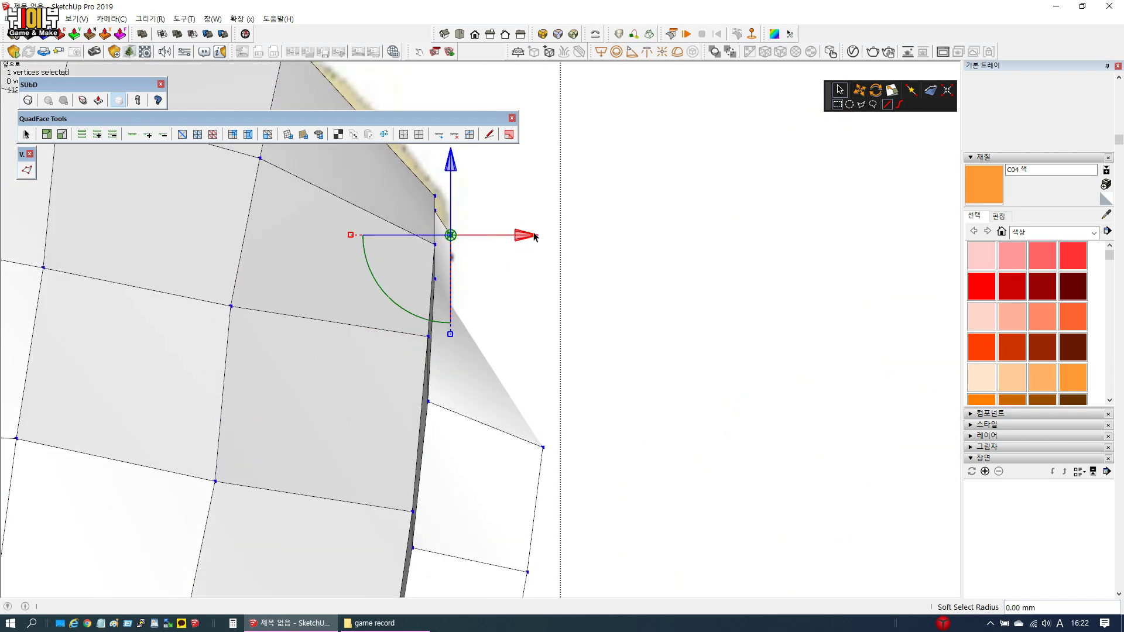
pyautogui.scroll(-5, 527, 263)
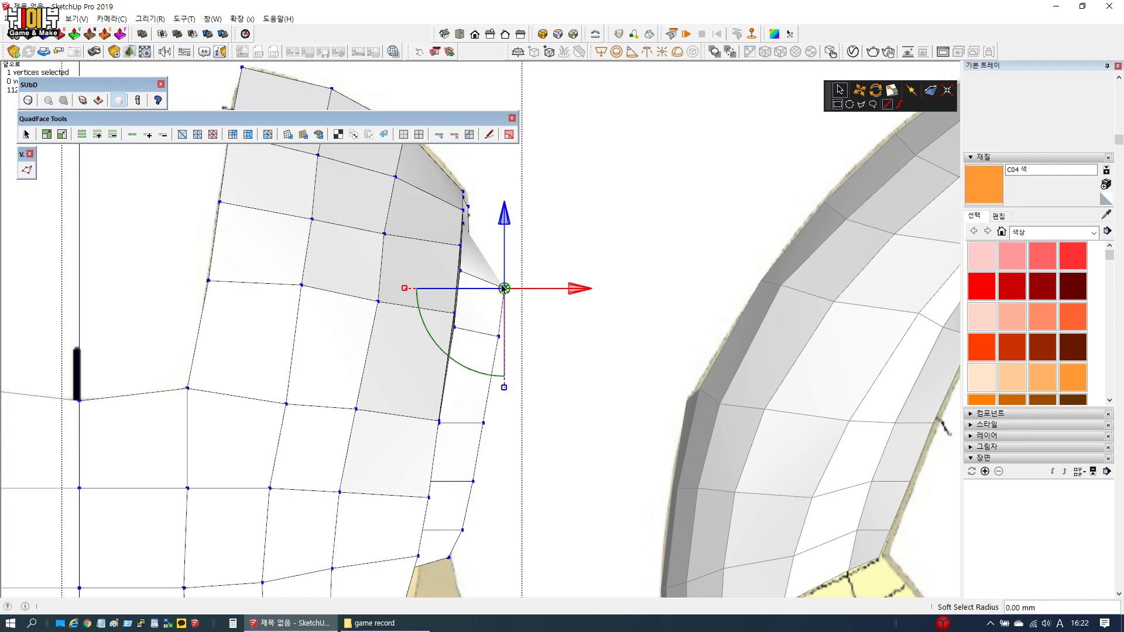
# Move the next two vertices down the rear loop inward to continue the silhouette line from the fitted top vertices
pyautogui.scroll(3, 504, 289)
pyautogui.moveTo(577, 289); pyautogui.dragTo(519, 298)
pyautogui.scroll(-3, 518, 351)
pyautogui.scroll(3, 518, 352)
pyautogui.moveTo(578, 355); pyautogui.dragTo(530, 354)
pyautogui.moveTo(530, 354); pyautogui.dragTo(486, 386, button='middle')
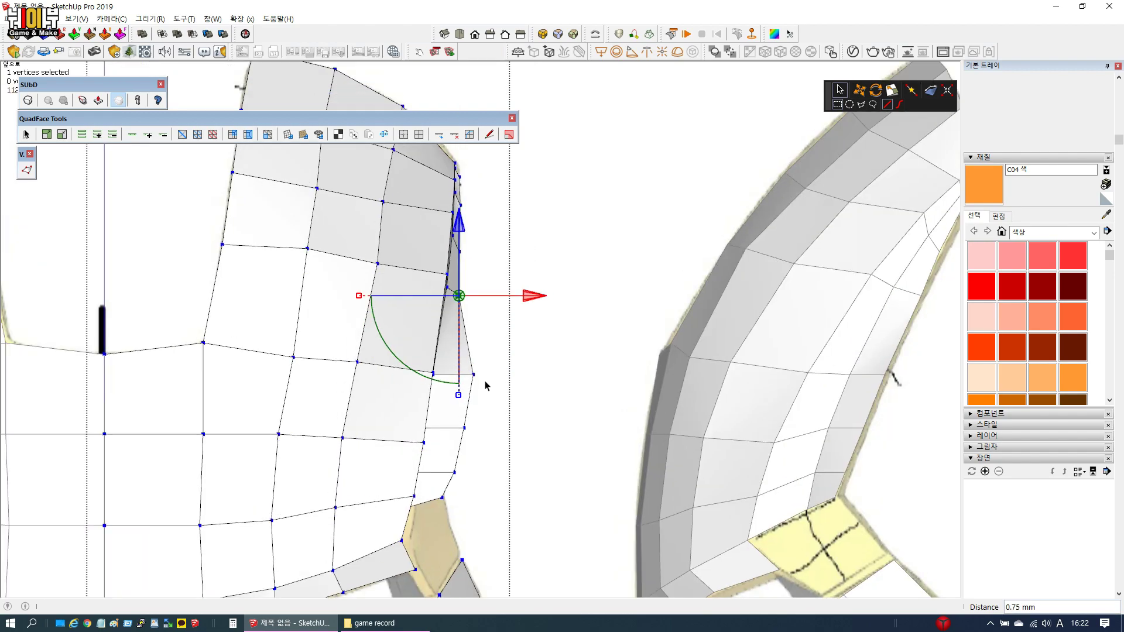
# Move the rear loop's remaining lower vertices inward one by one to follow the front reference silhouette
pyautogui.scroll(3, 486, 387)
pyautogui.click(467, 371)
pyautogui.moveTo(531, 375); pyautogui.dragTo(504, 372)
pyautogui.scroll(-3, 502, 316)
pyautogui.scroll(3, 500, 324)
pyautogui.click(490, 313)
pyautogui.moveTo(538, 310); pyautogui.dragTo(513, 315)
pyautogui.click(472, 407)
pyautogui.moveTo(521, 396); pyautogui.dragTo(476, 398)
pyautogui.moveTo(498, 392); pyautogui.dragTo(504, 392)
pyautogui.moveTo(414, 435); pyautogui.dragTo(505, 447)
# Select the edge loop between the two side strips and move it outward along the red axis
pyautogui.scroll(-7, 359, 293)
pyautogui.moveTo(616, 315); pyautogui.dragTo(660, 472, button='middle')
pyautogui.scroll(6, 595, 304)
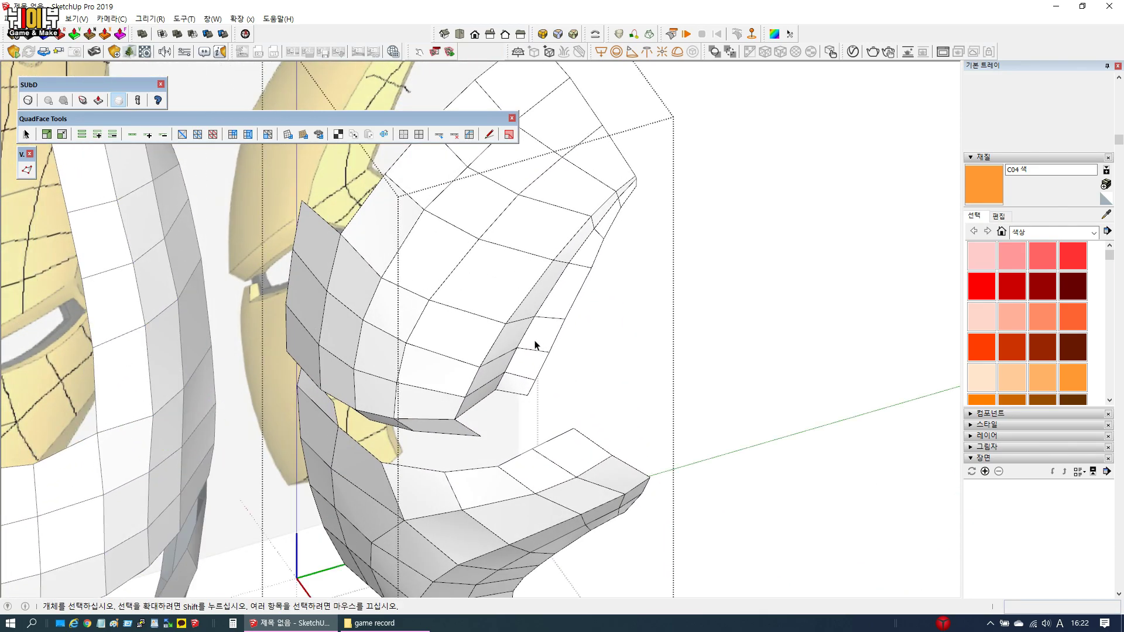
pyautogui.scroll(3, 515, 375)
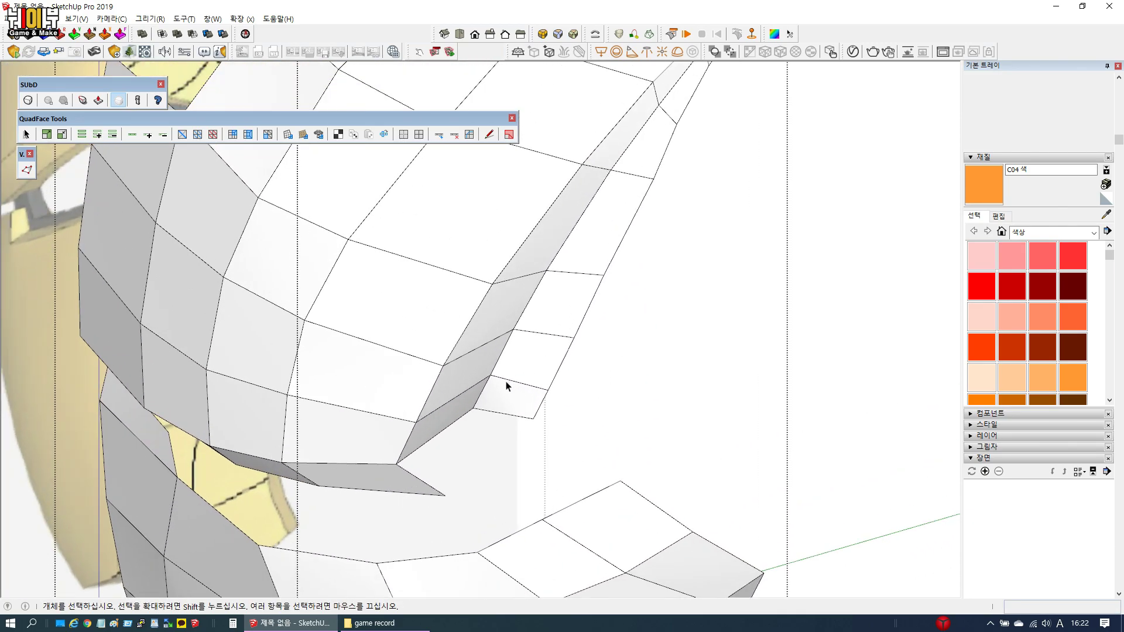
pyautogui.click(147, 137)
pyautogui.press('v')
pyautogui.moveTo(572, 329); pyautogui.dragTo(596, 367)
pyautogui.scroll(-2, 586, 351)
pyautogui.scroll(2, 569, 275)
# Move two neighbouring vertices in the middle of the loop between the side strips inward to smooth the curve
pyautogui.click(564, 258)
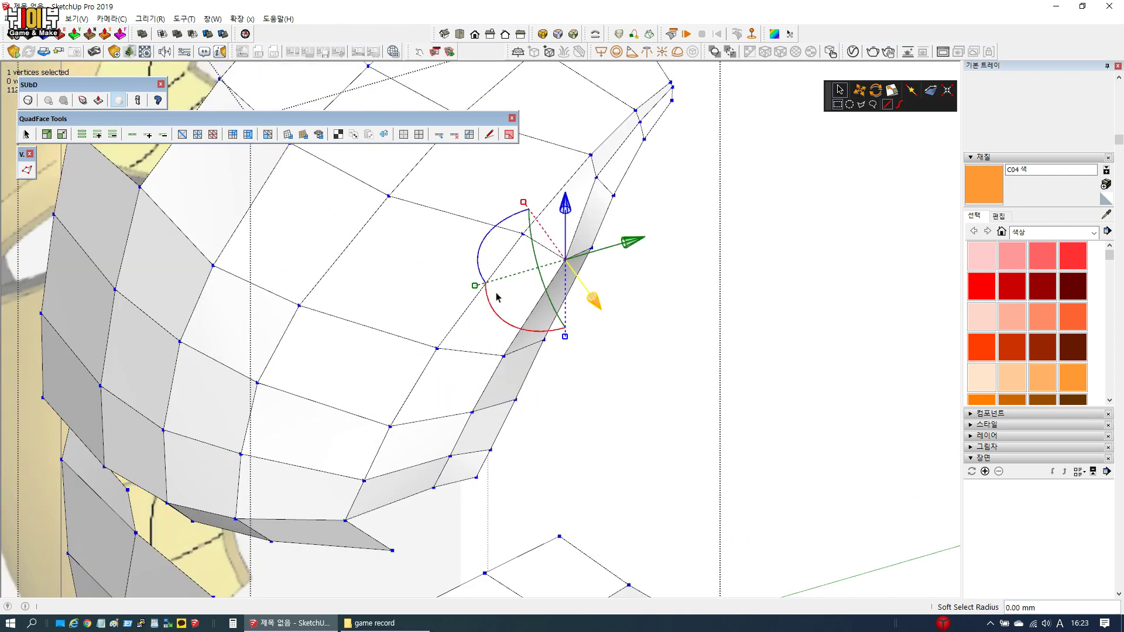
pyautogui.moveTo(496, 294); pyautogui.dragTo(599, 376, button='middle')
pyautogui.scroll(-4, 469, 342)
pyautogui.scroll(4, 380, 251)
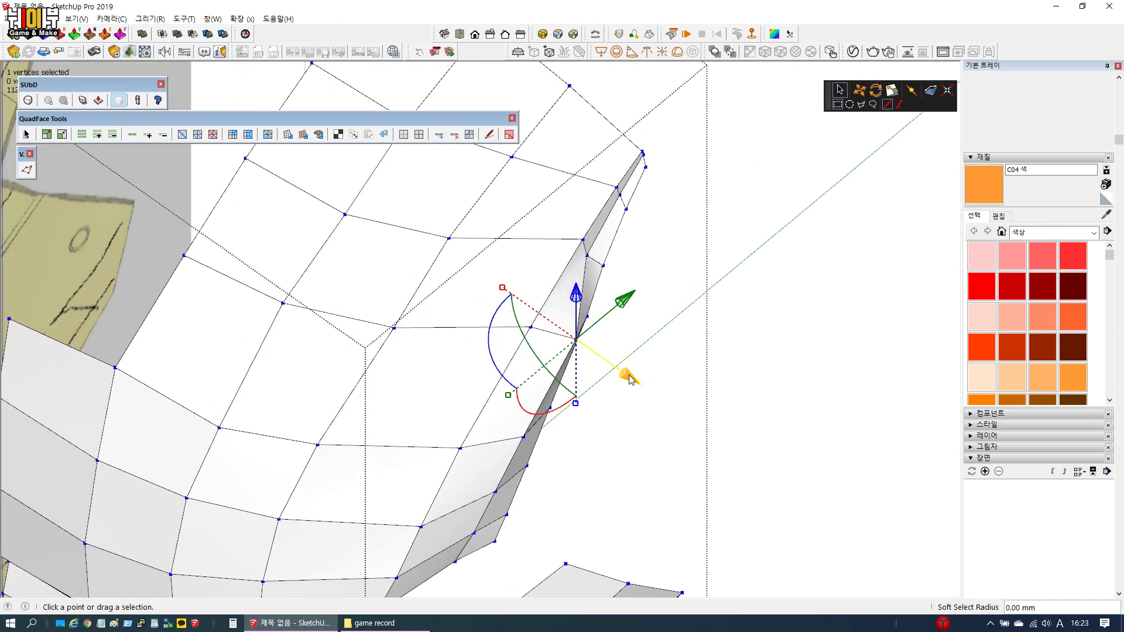
pyautogui.moveTo(629, 379); pyautogui.dragTo(534, 423)
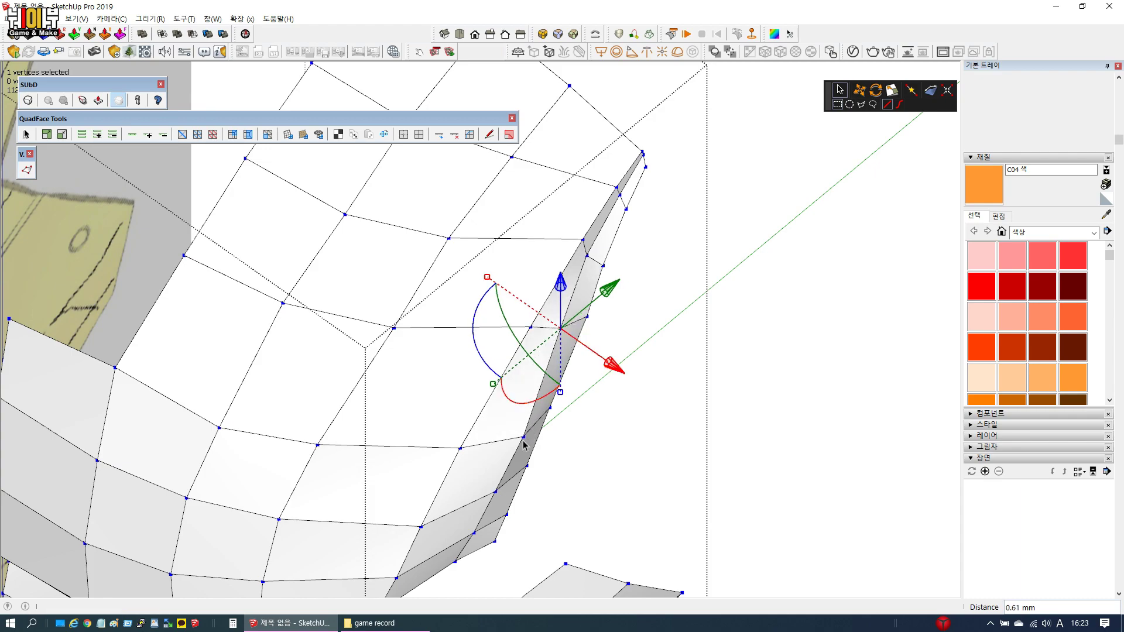
pyautogui.click(524, 440)
pyautogui.click(525, 438)
pyautogui.moveTo(571, 477); pyautogui.dragTo(543, 472)
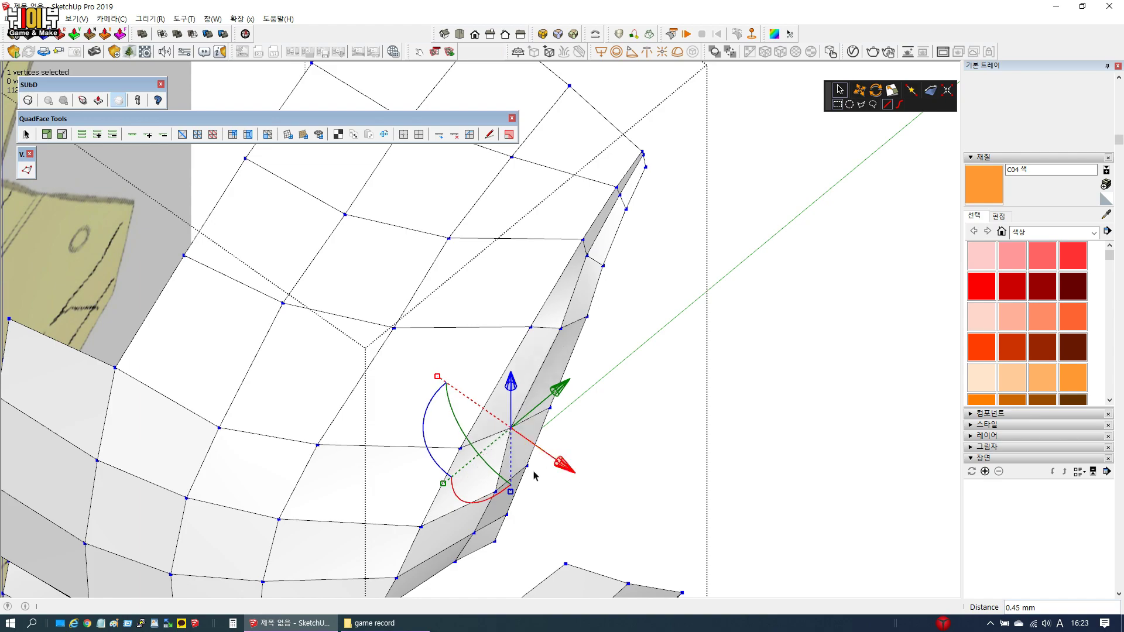
pyautogui.press('space')
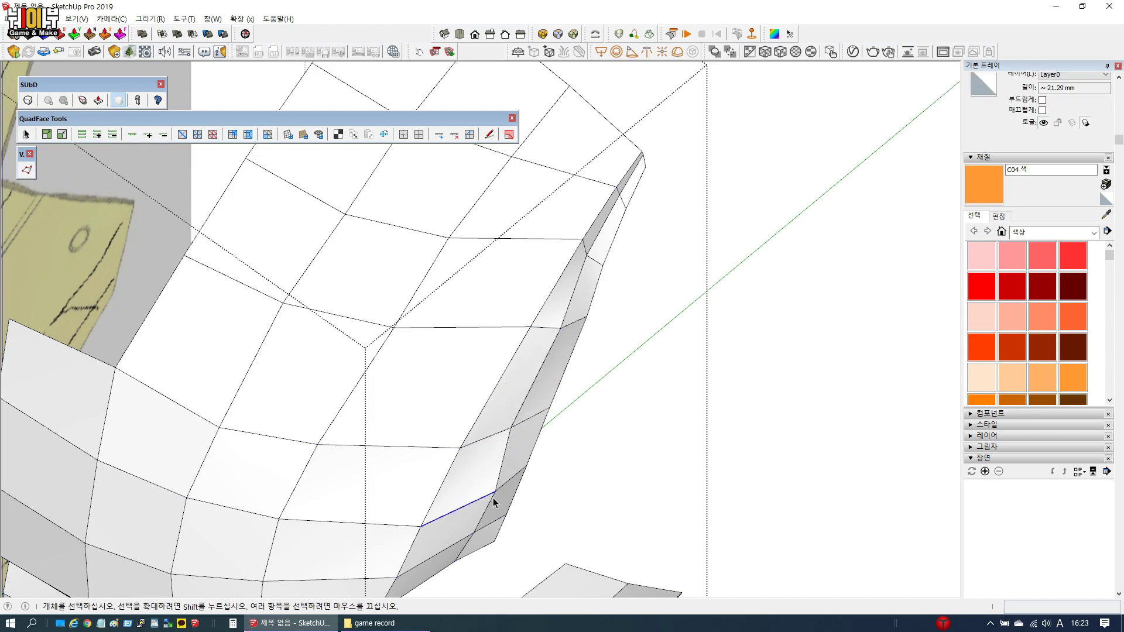
# Move the two vertices below them about 1.21 mm inward, and shift one of the pair slightly further inward
pyautogui.click(492, 499)
pyautogui.press('v')
pyautogui.moveTo(534, 549); pyautogui.dragTo(531, 543)
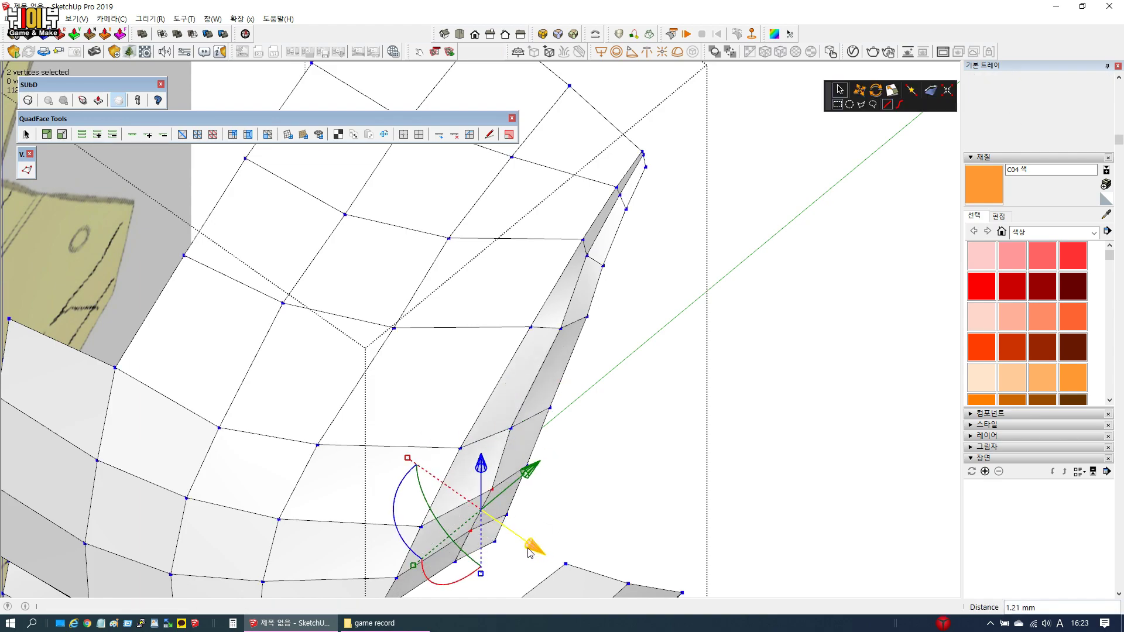
pyautogui.click(491, 486)
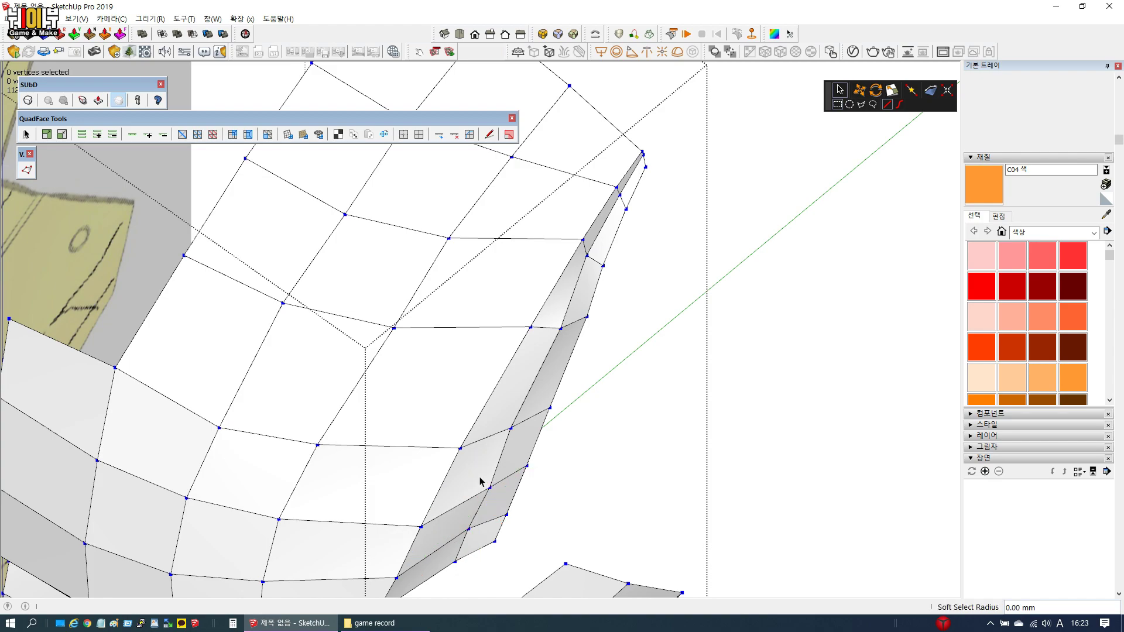
pyautogui.moveTo(542, 527); pyautogui.dragTo(534, 522)
pyautogui.moveTo(534, 522); pyautogui.dragTo(616, 303, button='middle')
# Move the middle loop's central vertex about 1.21 mm inward and the vertex above it about 1.26 mm outward
pyautogui.click(585, 302)
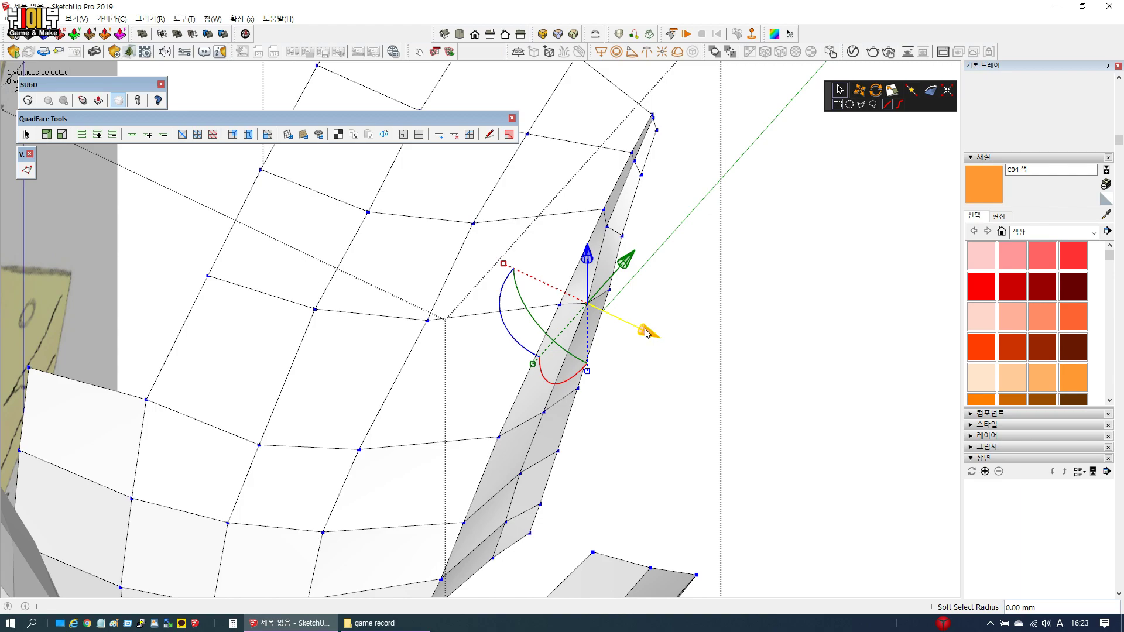
pyautogui.moveTo(645, 333); pyautogui.dragTo(640, 326)
pyautogui.moveTo(640, 326); pyautogui.dragTo(555, 305, button='middle')
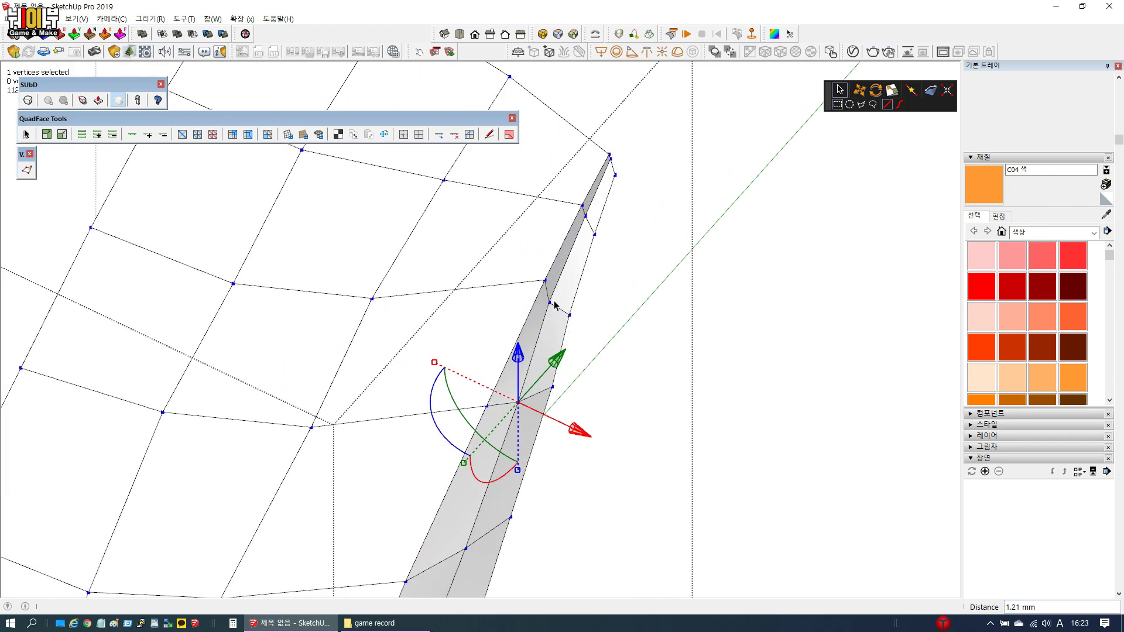
pyautogui.click(550, 302)
pyautogui.moveTo(616, 335); pyautogui.dragTo(620, 331)
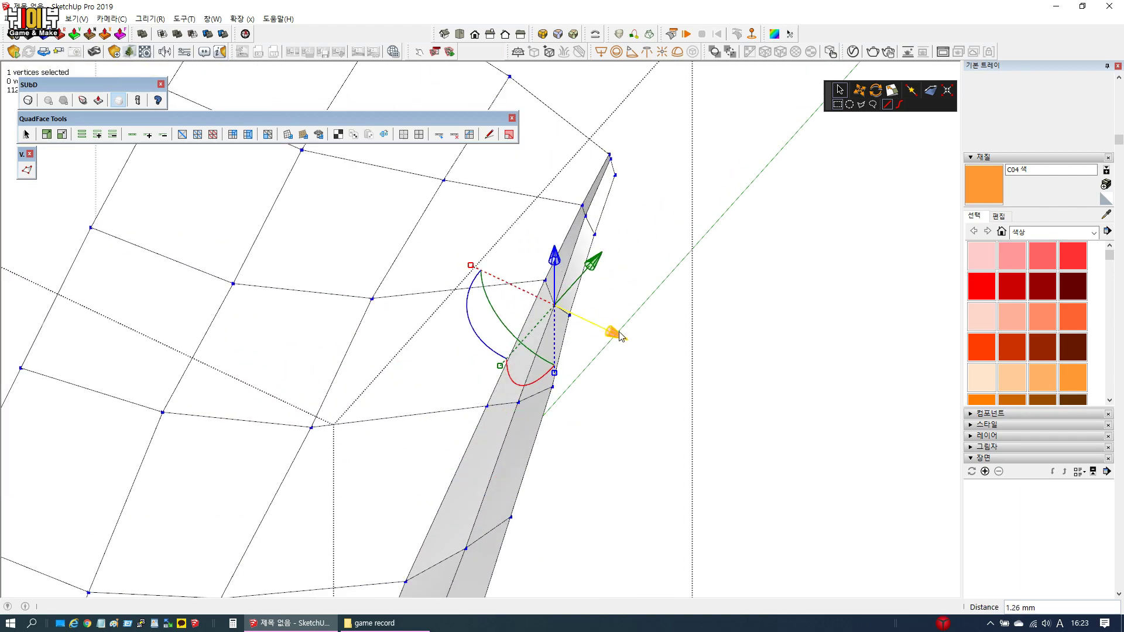
# Nudge the middle loop's two topmost vertices sideways along the red axis by about 0.34 mm and 0.15 mm
pyautogui.click(586, 215)
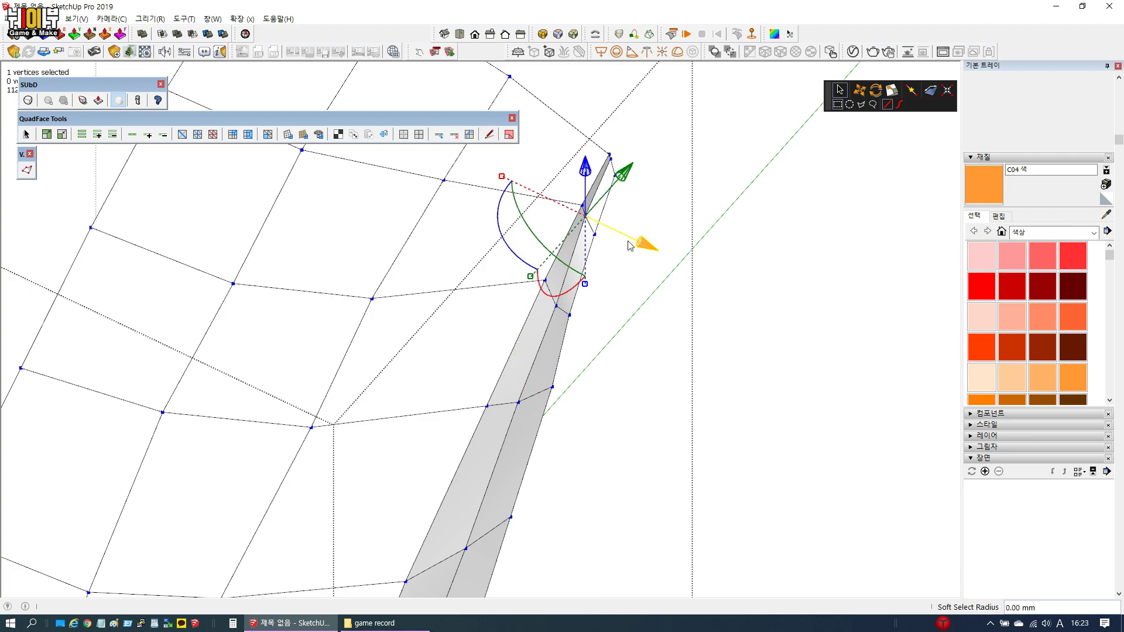
pyautogui.scroll(4, 605, 157)
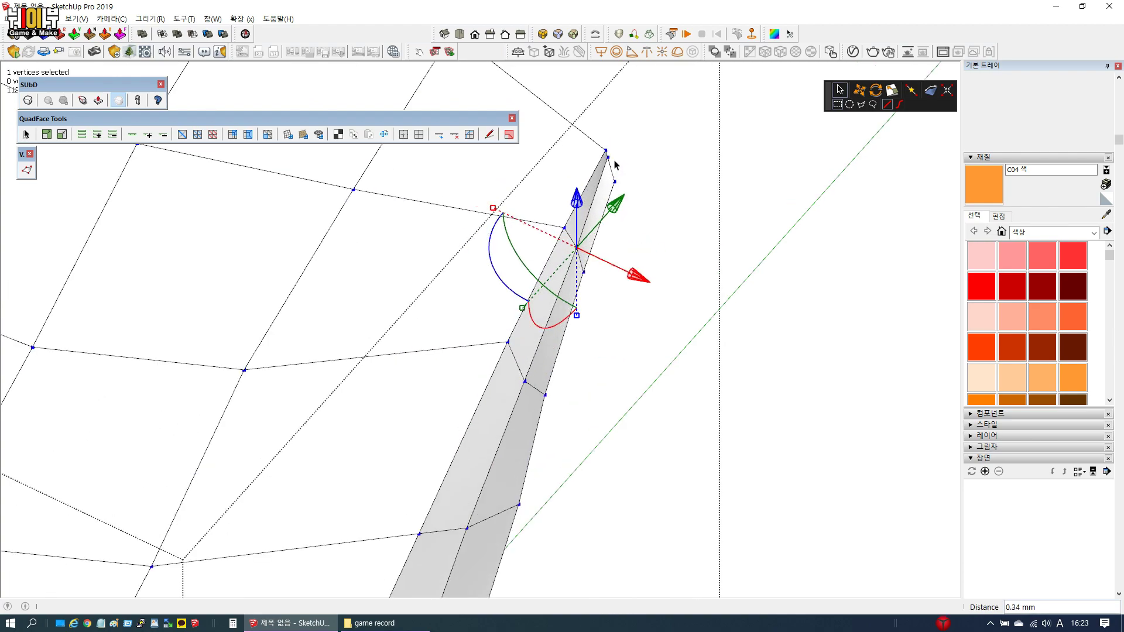
pyautogui.click(605, 156)
pyautogui.moveTo(664, 185); pyautogui.dragTo(665, 186)
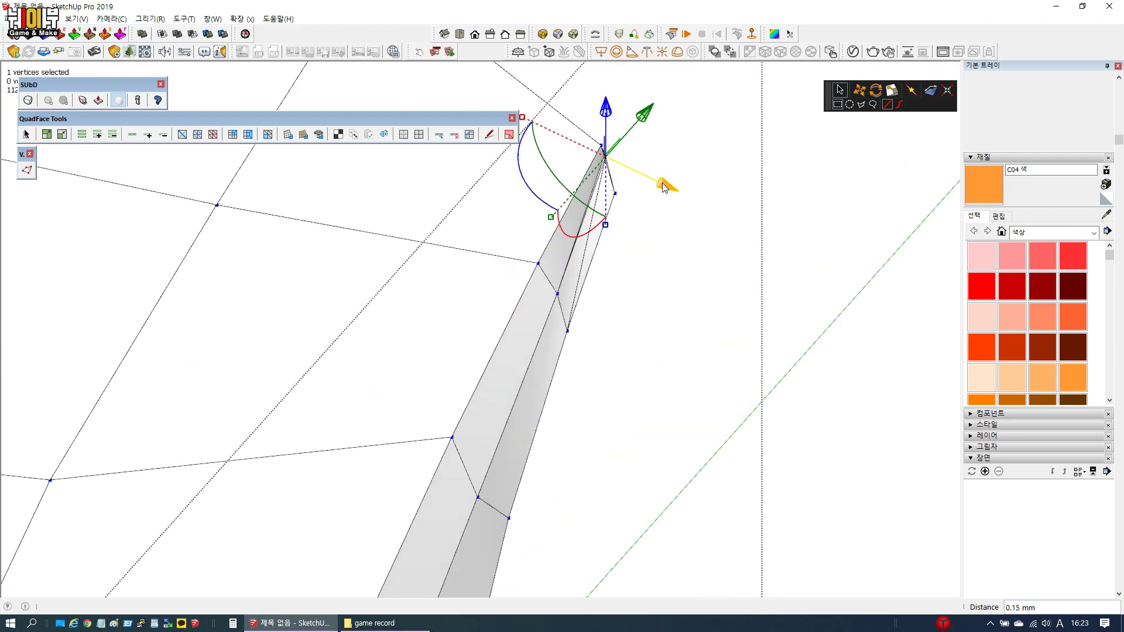
pyautogui.scroll(-3, 664, 186)
# Adjust the middle loop's lower vertices sideways, shifting the second-lowest about 1.04 mm inward
pyautogui.moveTo(665, 186); pyautogui.dragTo(489, 489, button='middle')
pyautogui.scroll(5, 490, 489)
pyautogui.click(504, 500)
pyautogui.moveTo(574, 514); pyautogui.dragTo(580, 516)
pyautogui.keyDown('shift'); pyautogui.moveTo(441, 462); pyautogui.dragTo(462, 381, button='middle'); pyautogui.keyUp('shift')
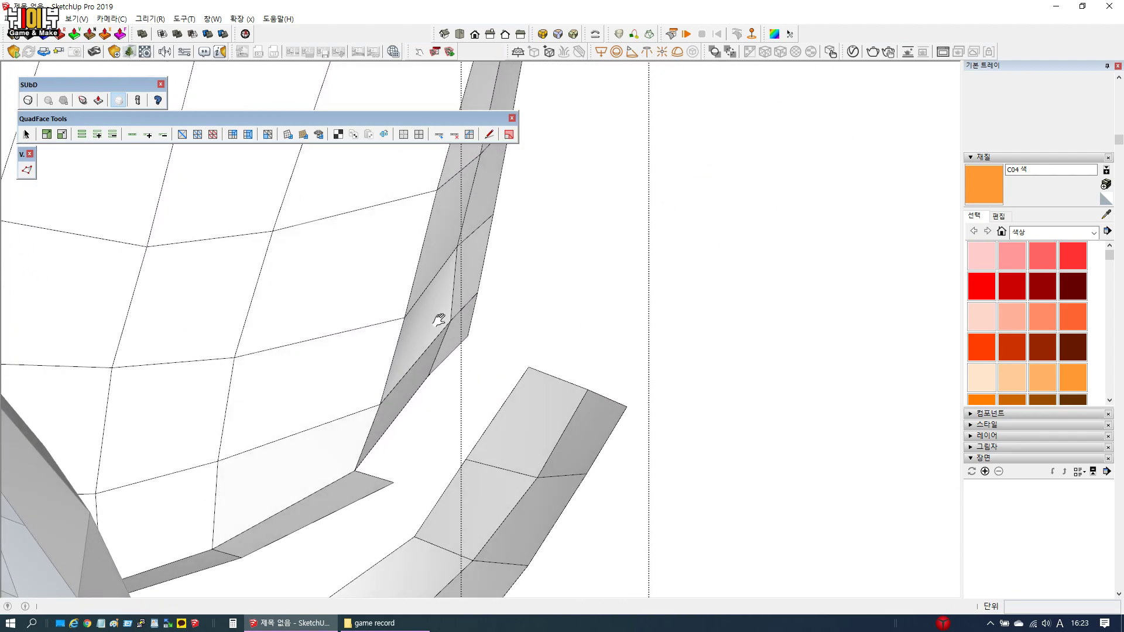
pyautogui.keyDown('shift'); pyautogui.moveTo(439, 319); pyautogui.dragTo(440, 320, button='middle'); pyautogui.keyUp('shift')
pyautogui.moveTo(521, 341); pyautogui.dragTo(509, 338)
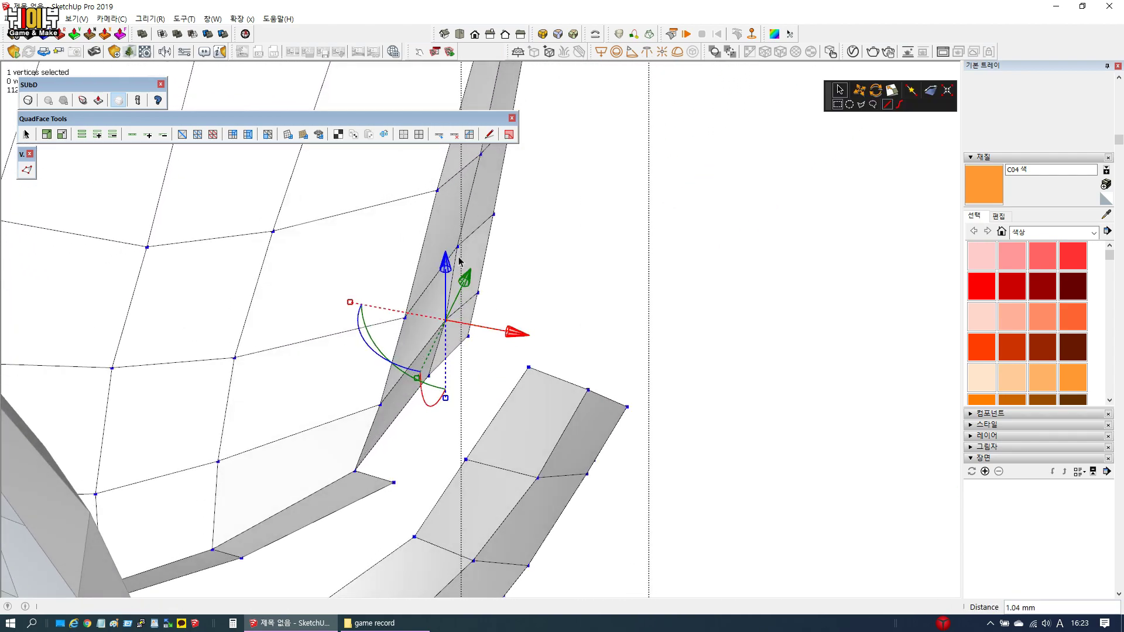
# Shift the middle loop's third-lowest vertex about 1.62 mm along the red axis and clear the selection
pyautogui.moveTo(532, 256); pyautogui.dragTo(505, 249, button='middle')
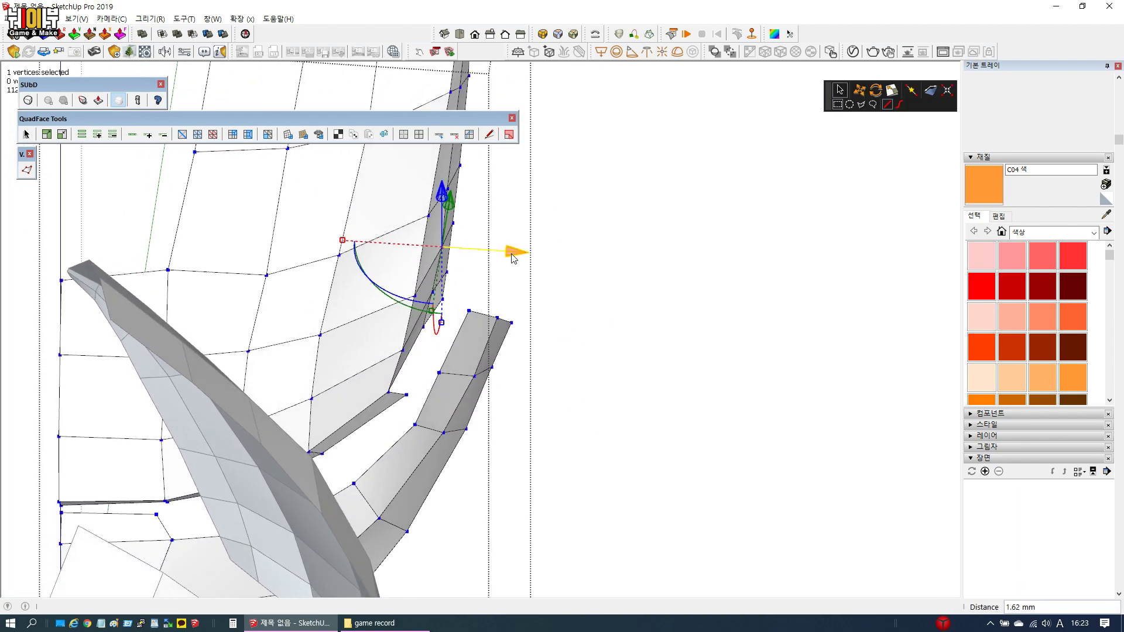
pyautogui.moveTo(512, 257); pyautogui.dragTo(511, 258)
pyautogui.moveTo(511, 258); pyautogui.dragTo(489, 343, button='middle')
pyautogui.scroll(2, 485, 345)
pyautogui.keyDown('shift'); pyautogui.moveTo(360, 396); pyautogui.dragTo(401, 290, button='middle'); pyautogui.keyUp('shift')
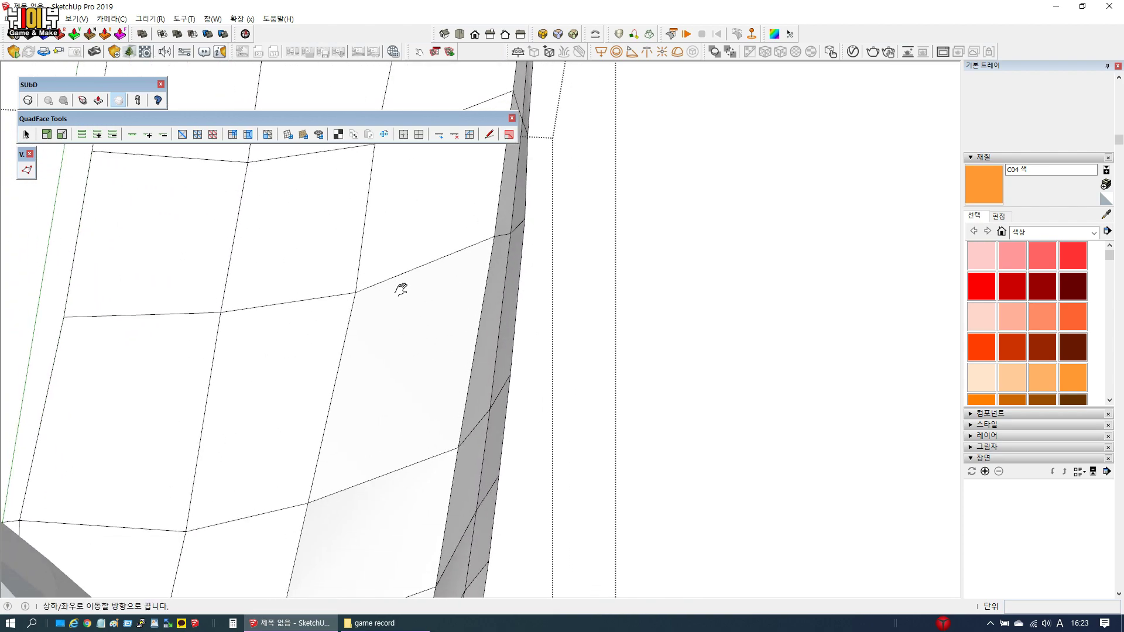
pyautogui.press('space')
pyautogui.click(680, 347)
# Extrude the temple strip's rear lower edge about 8.9 mm down and rearward along the side reference, and adjust its front vertex
pyautogui.scroll(-5, 565, 315)
pyautogui.scroll(-3, 565, 316)
pyautogui.moveTo(565, 316); pyautogui.dragTo(450, 368, button='middle')
pyautogui.click(475, 34)
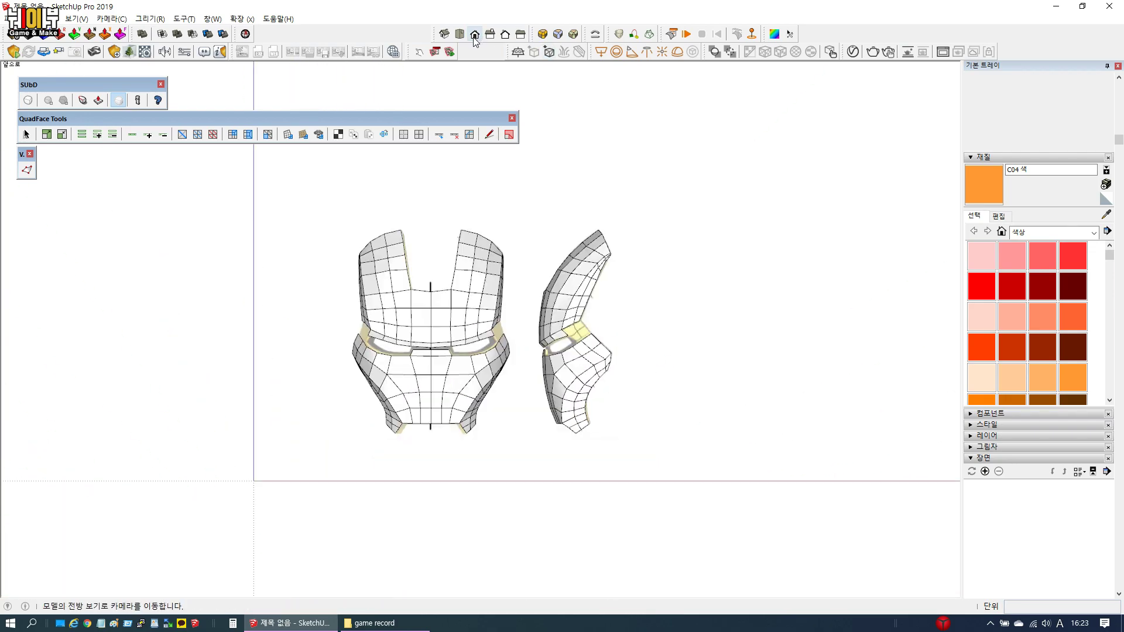
pyautogui.scroll(4, 571, 333)
pyautogui.scroll(5, 571, 334)
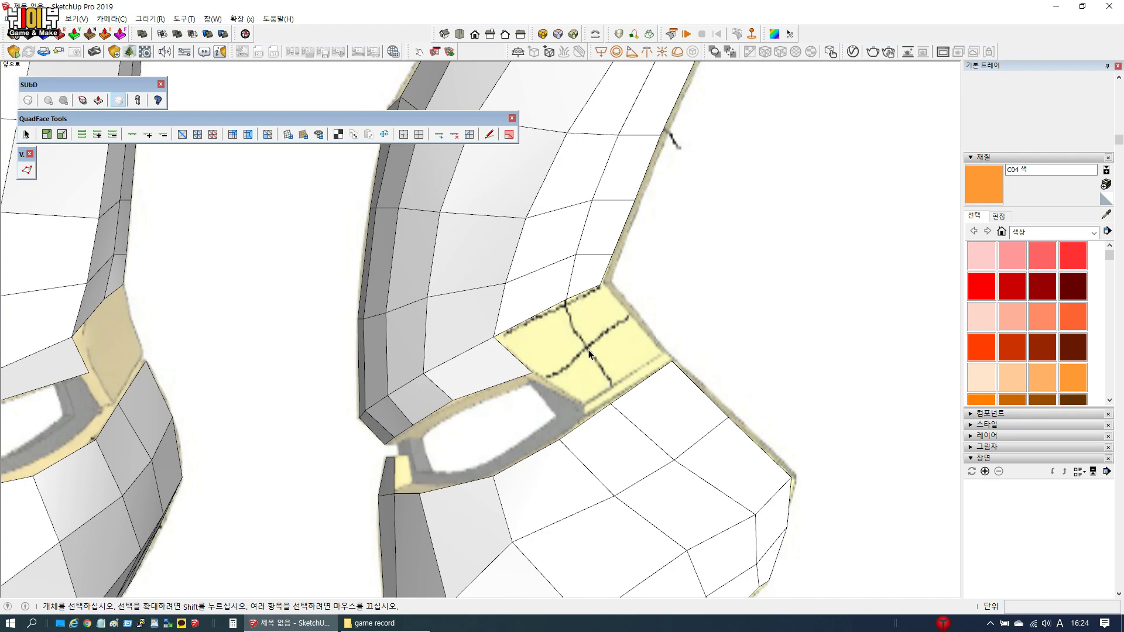
pyautogui.scroll(4, 522, 251)
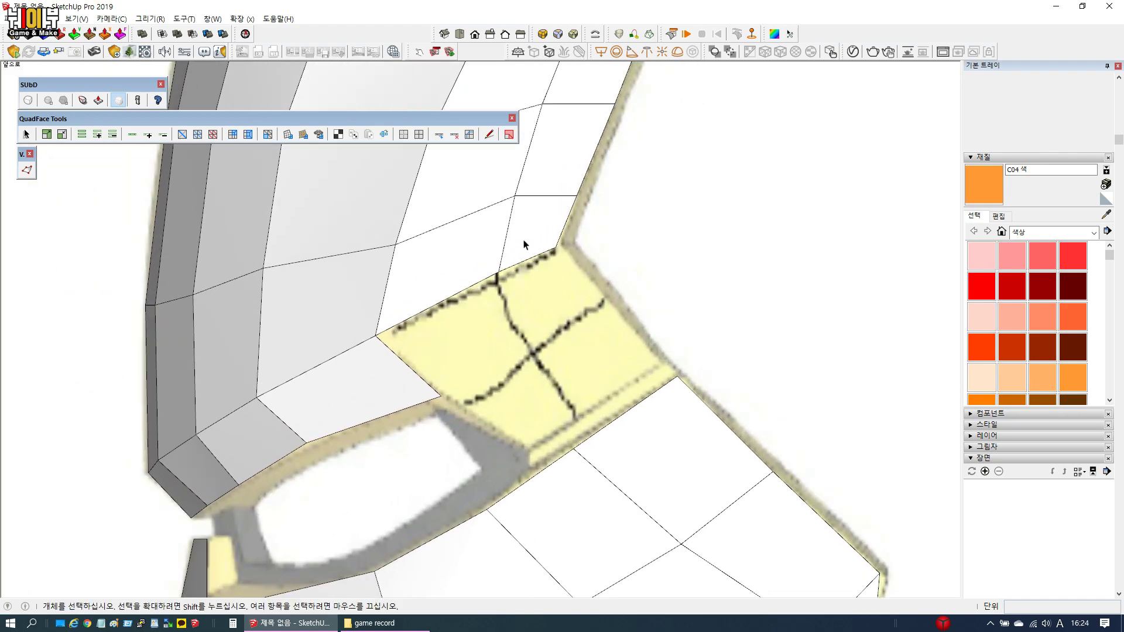
pyautogui.press('v')
pyautogui.click(537, 261)
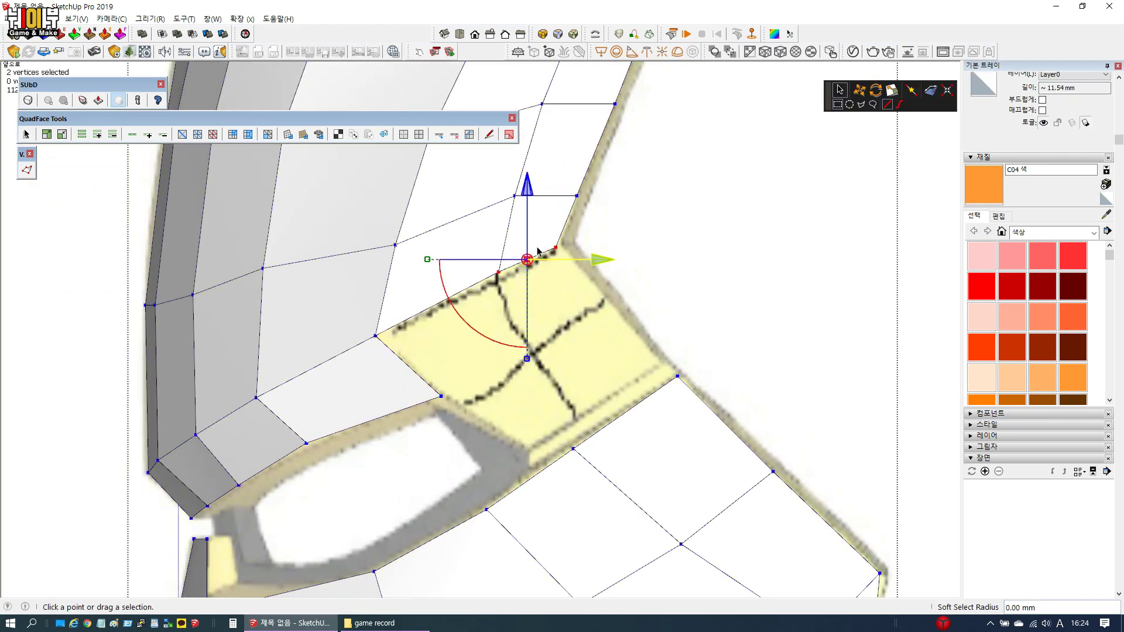
pyautogui.moveTo(528, 193); pyautogui.dragTo(572, 251)
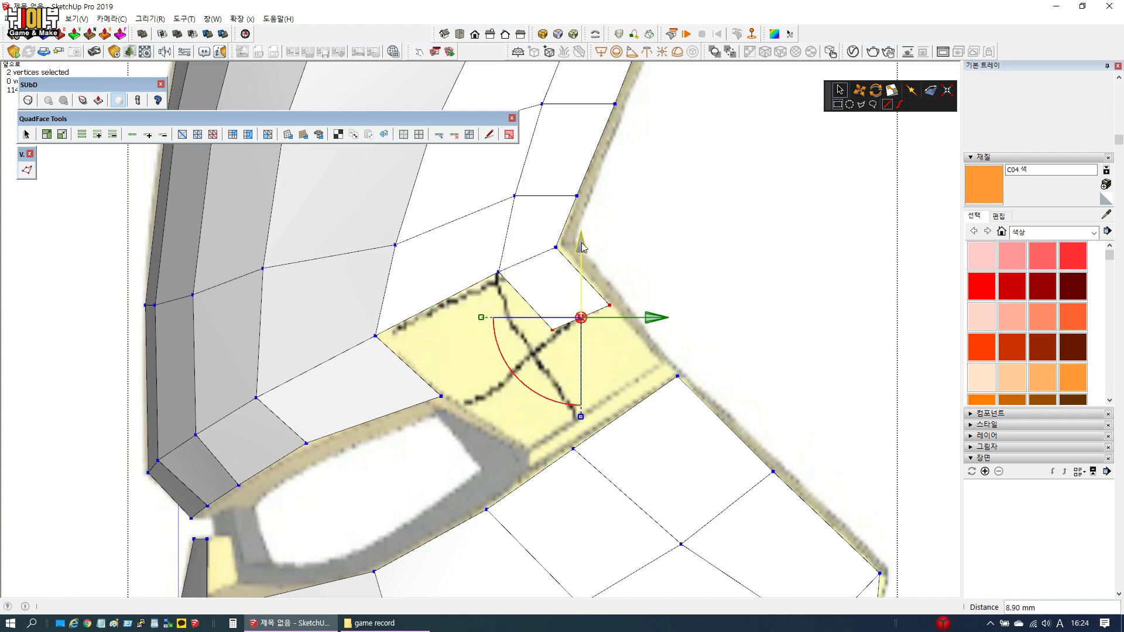
pyautogui.click(552, 327)
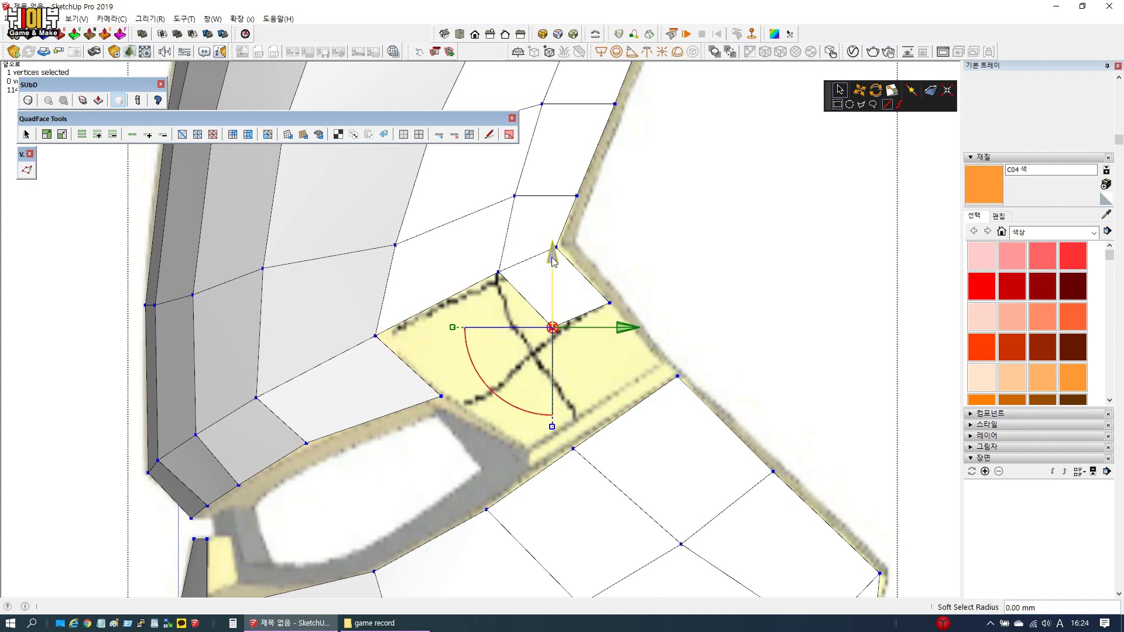
# Try to close the gap in front of the new temple quad with lines to the neighbouring strip's corners
pyautogui.press('l')
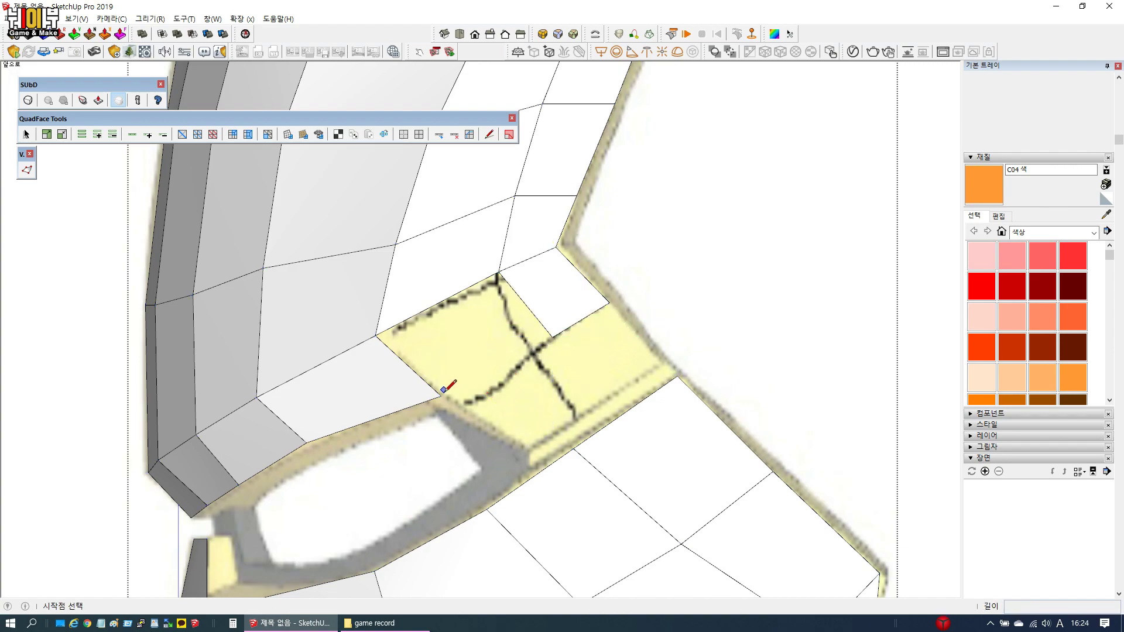
pyautogui.click(441, 396)
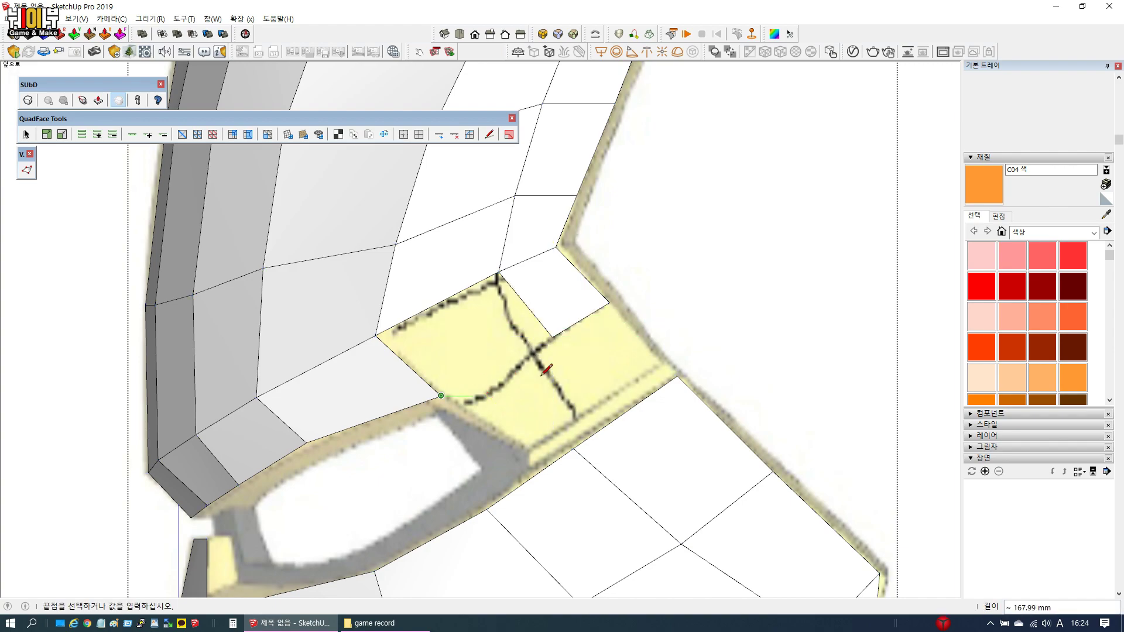
pyautogui.click(375, 338)
pyautogui.press('e')
pyautogui.moveTo(453, 338)
pyautogui.mouseDown(button='middle')
pyautogui.moveTo(510, 351)
pyautogui.moveTo(394, 318)
pyautogui.moveTo(544, 326)
pyautogui.moveTo(618, 344)
pyautogui.mouseUp(button='middle')
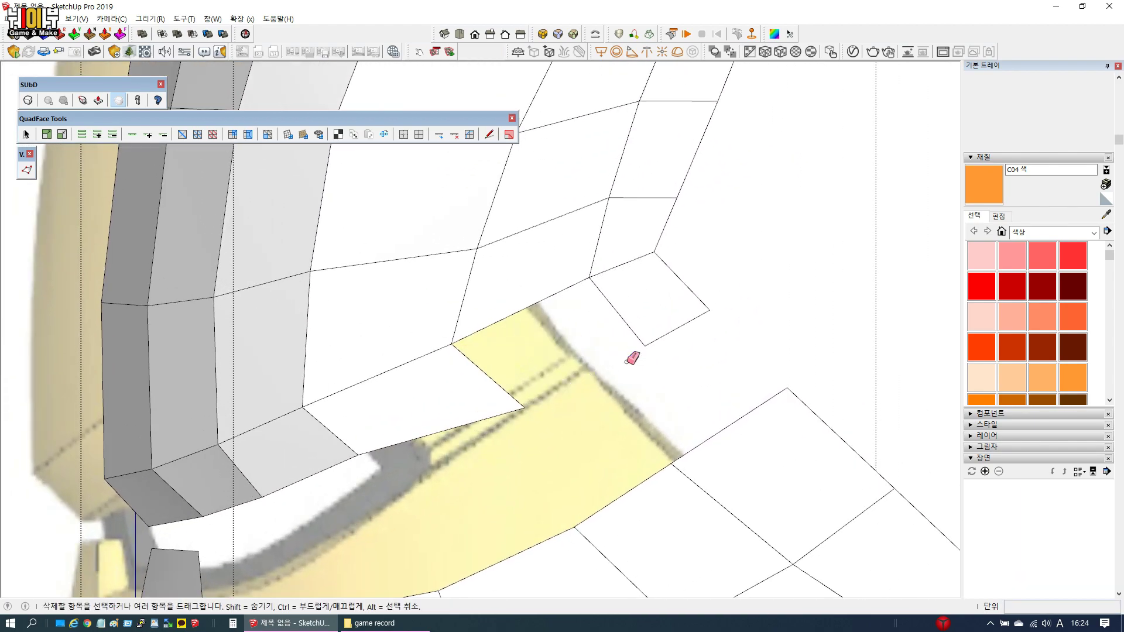
# Bridge the gap between the brow strip and the new temple quad with line-drawn faces and erase their shared diagonal
pyautogui.press('l')
pyautogui.click(524, 406)
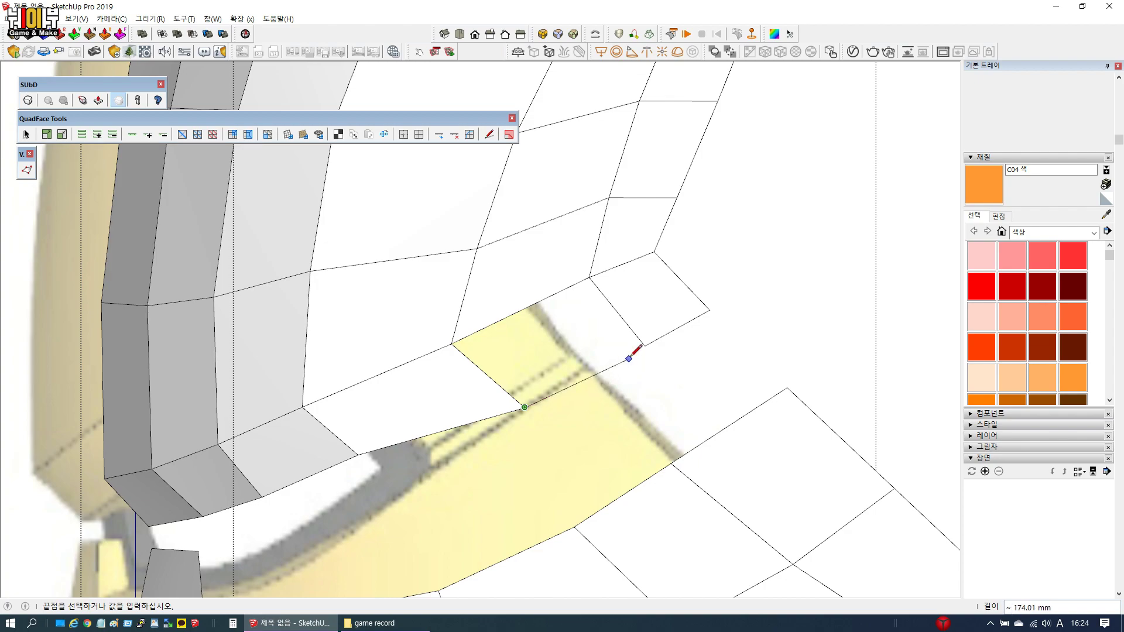
pyautogui.click(452, 342)
pyautogui.press('e')
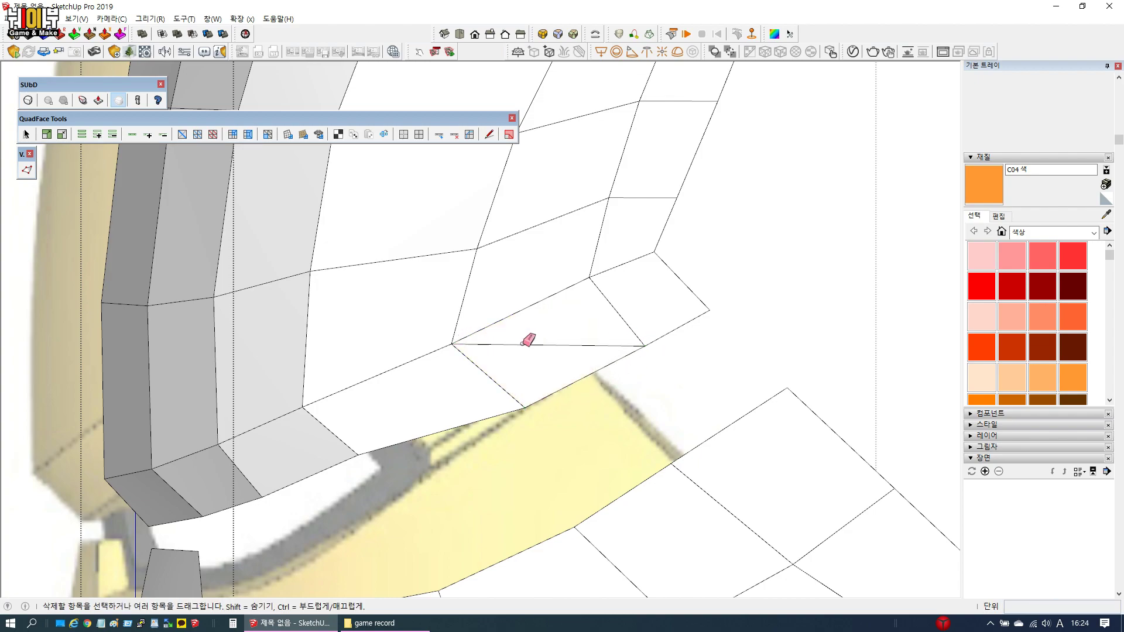
pyautogui.click(560, 345)
# Shift the temple row's shared lower vertex about 0.28 mm and adjust the vertex directly above it
pyautogui.moveTo(441, 301)
pyautogui.mouseDown(button='middle')
pyautogui.moveTo(876, 311)
pyautogui.moveTo(813, 361)
pyautogui.moveTo(779, 531)
pyautogui.mouseUp(button='middle')
pyautogui.press('v')
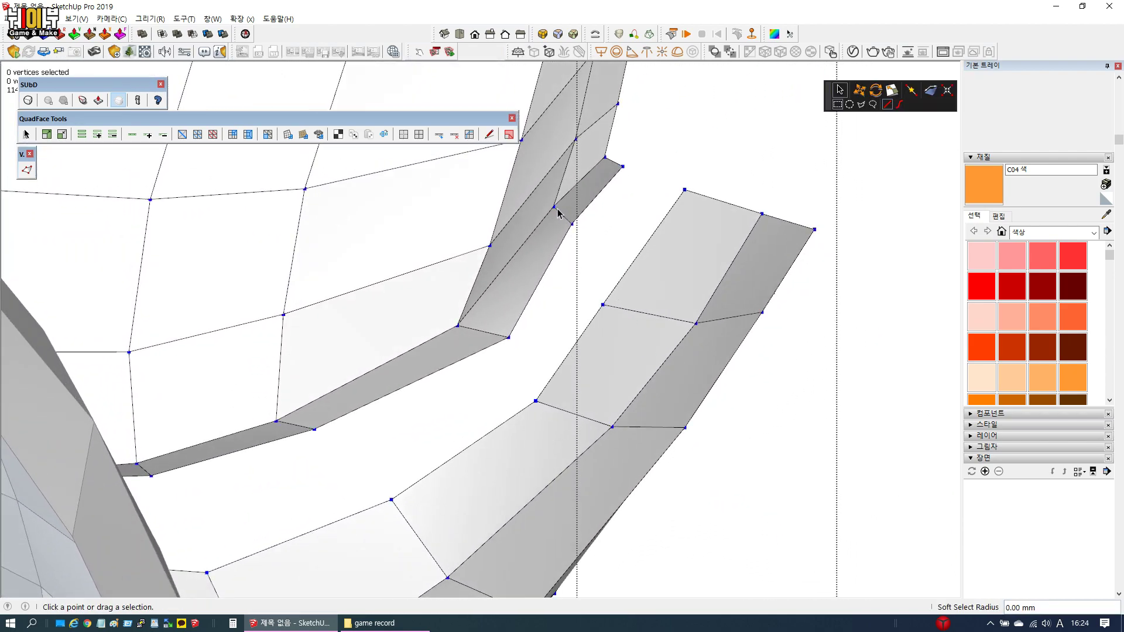
pyautogui.moveTo(616, 221); pyautogui.dragTo(638, 252)
pyautogui.click(572, 225)
pyautogui.moveTo(638, 252); pyautogui.dragTo(387, 287, button='middle')
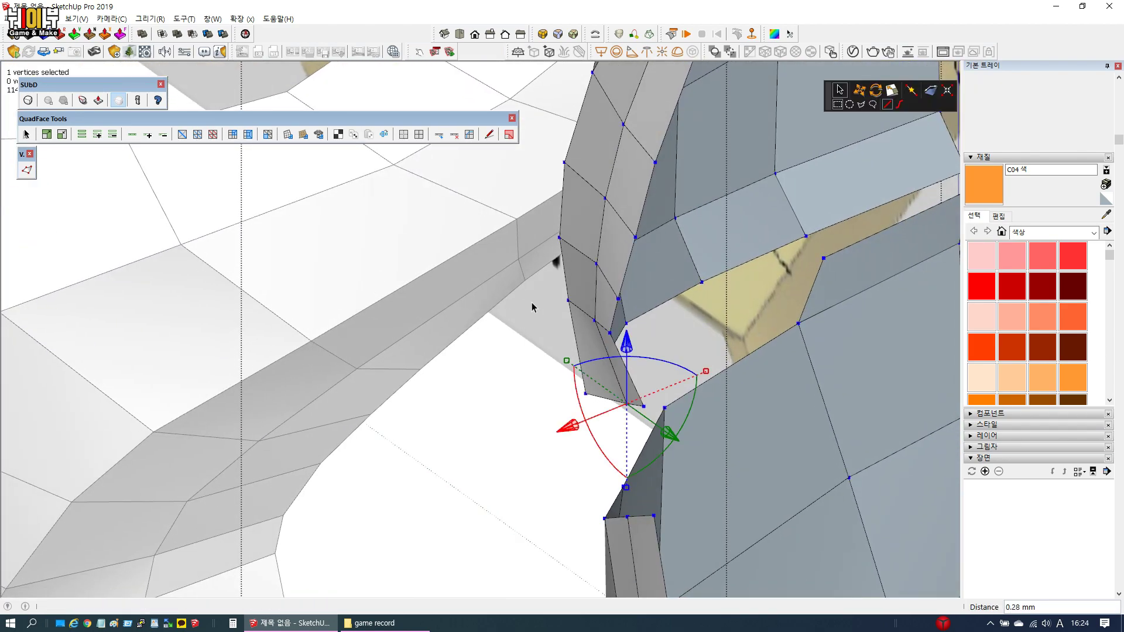
pyautogui.click(593, 319)
pyautogui.moveTo(540, 343); pyautogui.dragTo(561, 350)
# Flip the internal edges of the triangulated quads at the side strip's lower rear corner
pyautogui.press('space')
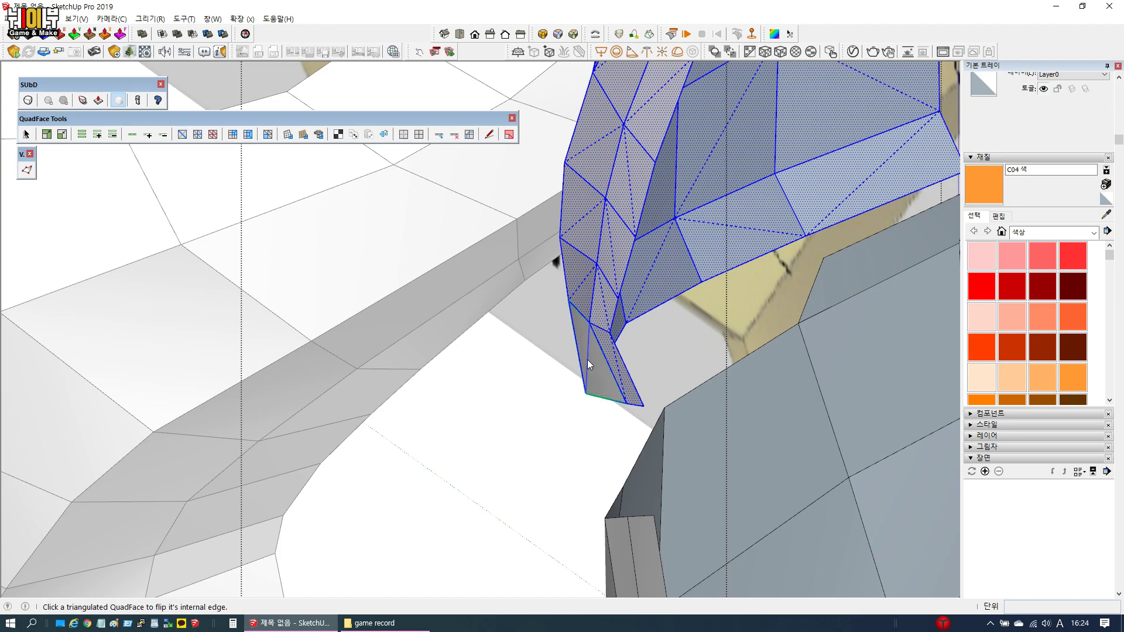
pyautogui.press('space')
pyautogui.click(444, 446)
pyautogui.scroll(-3, 454, 412)
pyautogui.moveTo(454, 412); pyautogui.dragTo(954, 251, button='middle')
pyautogui.scroll(-5, 529, 384)
pyautogui.scroll(5, 579, 195)
pyautogui.moveTo(580, 195); pyautogui.dragTo(432, 330, button='middle')
pyautogui.click(185, 138)
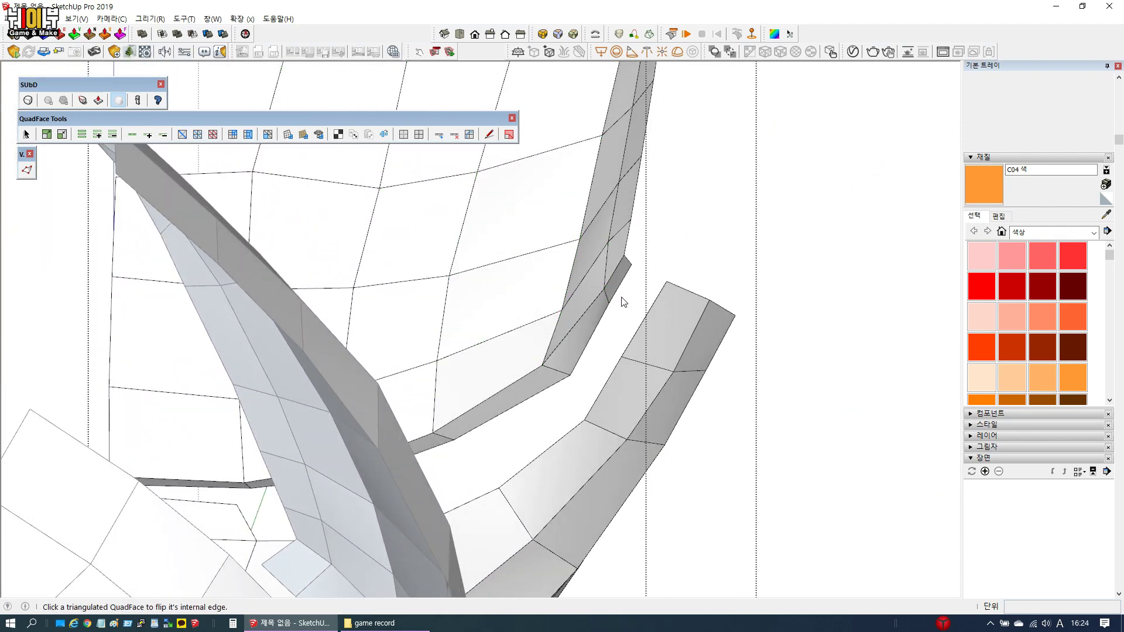
# Shift the temple quad's upper rear vertex in two moves of about 1.01 mm and 0.60 mm
pyautogui.press('v')
pyautogui.moveTo(670, 301); pyautogui.dragTo(682, 263)
pyautogui.click(626, 256)
pyautogui.scroll(4, 668, 278)
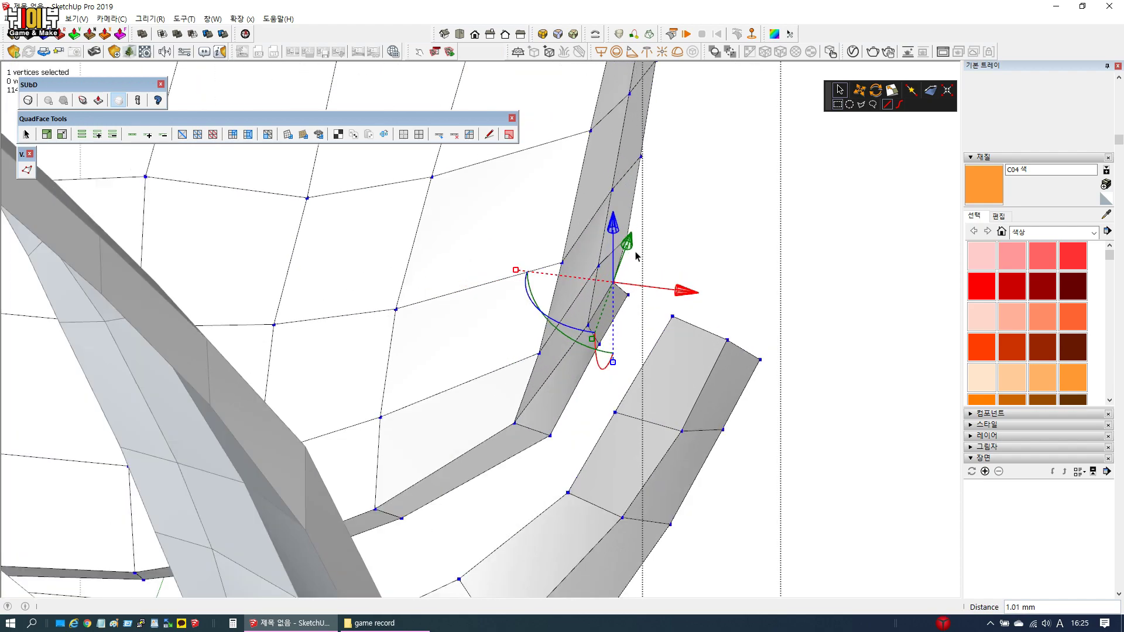
pyautogui.moveTo(668, 305); pyautogui.dragTo(666, 303)
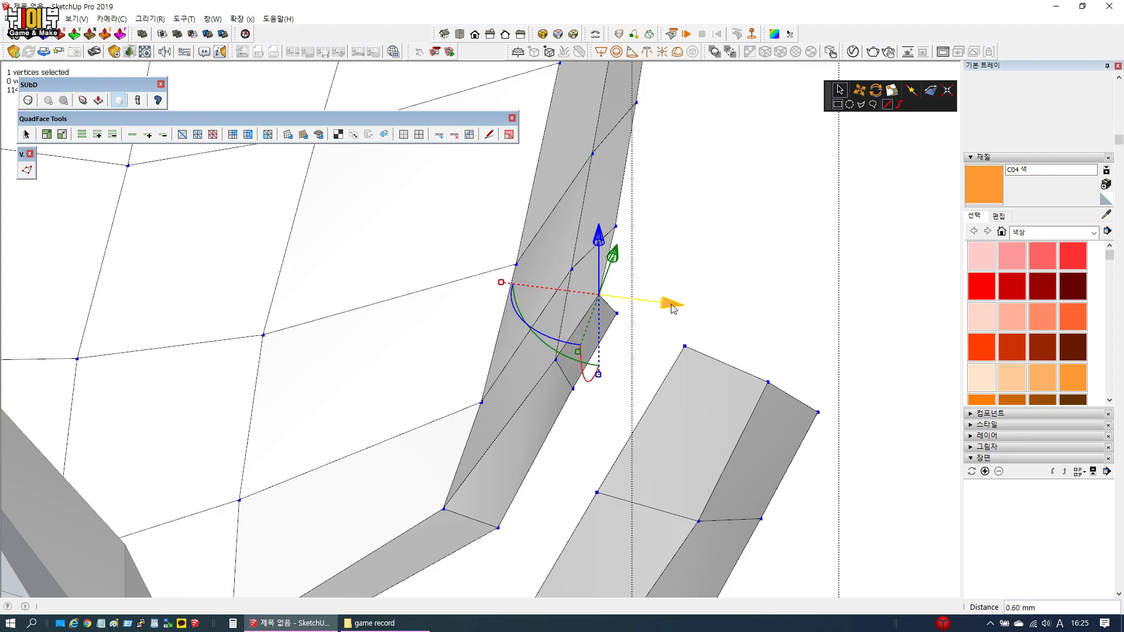
pyautogui.scroll(-1, 666, 303)
# Extrude the temple row's three-vertex lower edge about 9.25 mm downward and shift it rearward along the side reference
pyautogui.click(475, 36)
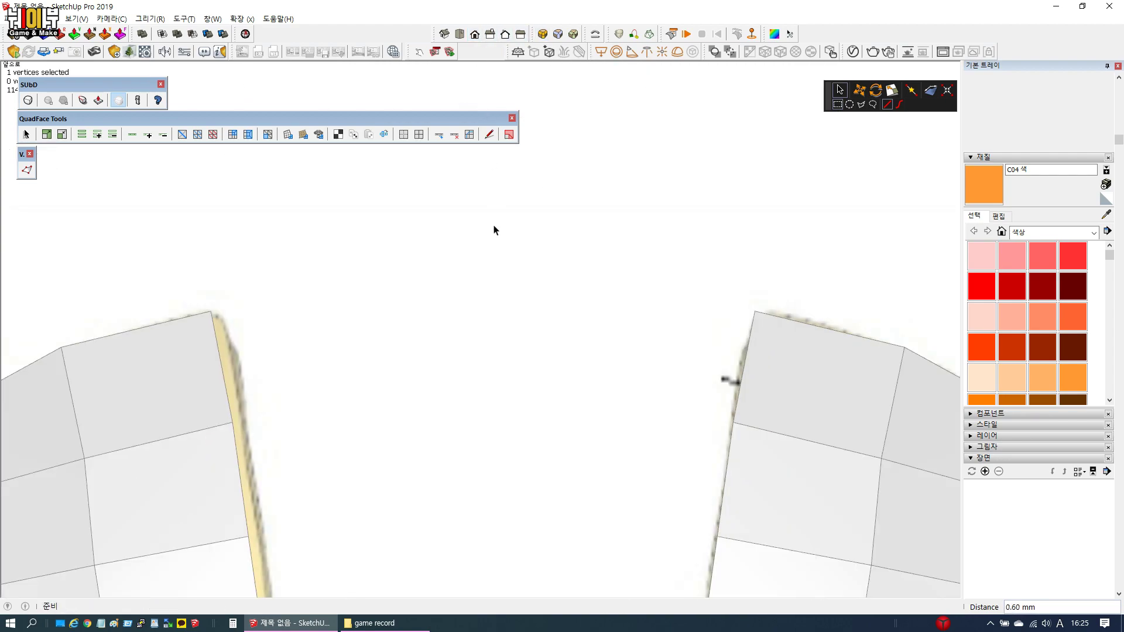
pyautogui.scroll(5, 670, 355)
pyautogui.scroll(2, 670, 354)
pyautogui.press('space')
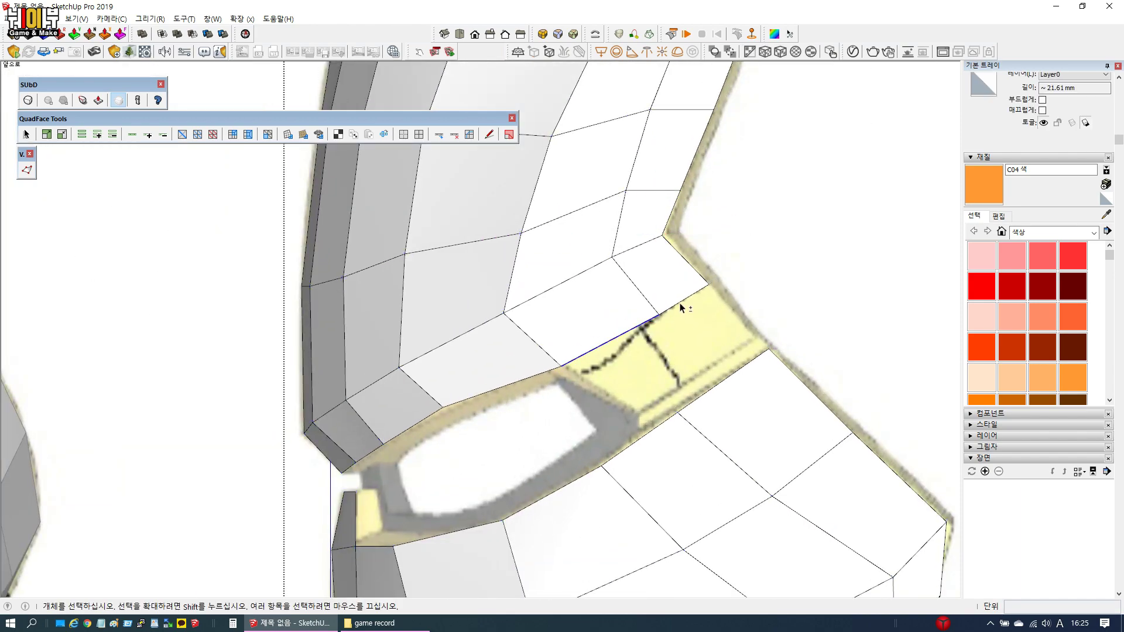
pyautogui.press('v')
pyautogui.keyDown('ctrl'); pyautogui.moveTo(637, 256); pyautogui.dragTo(640, 304); pyautogui.keyUp('ctrl')
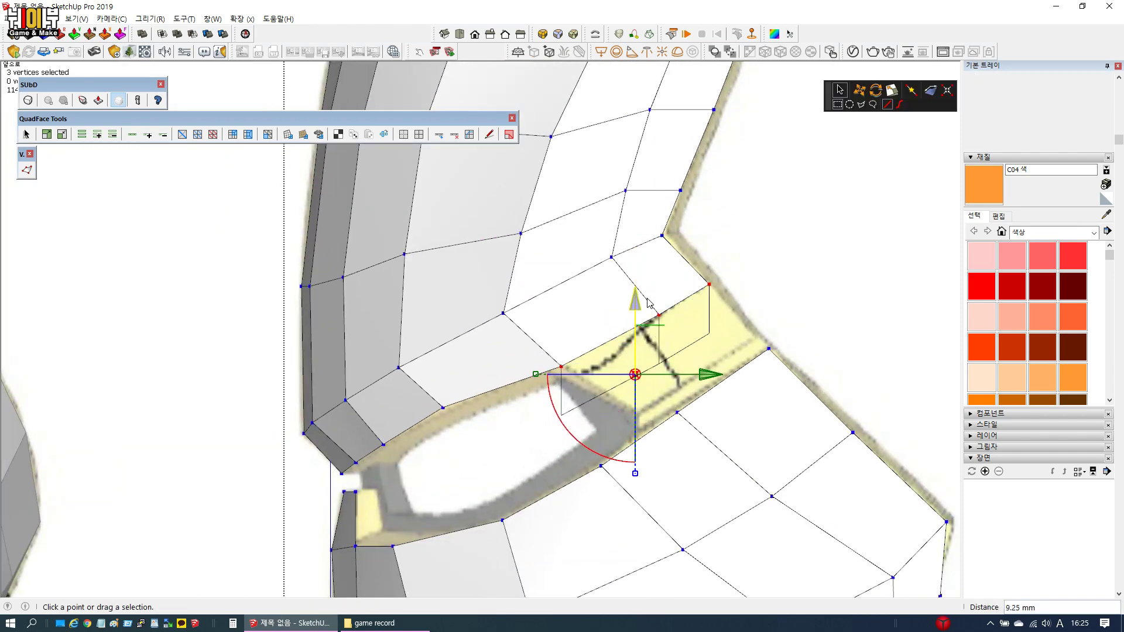
pyautogui.moveTo(715, 377); pyautogui.dragTo(729, 417)
# Move the new row's front lower vertex about 4.74 mm rearward and align the middle lower vertex with the reference edge
pyautogui.click(611, 416)
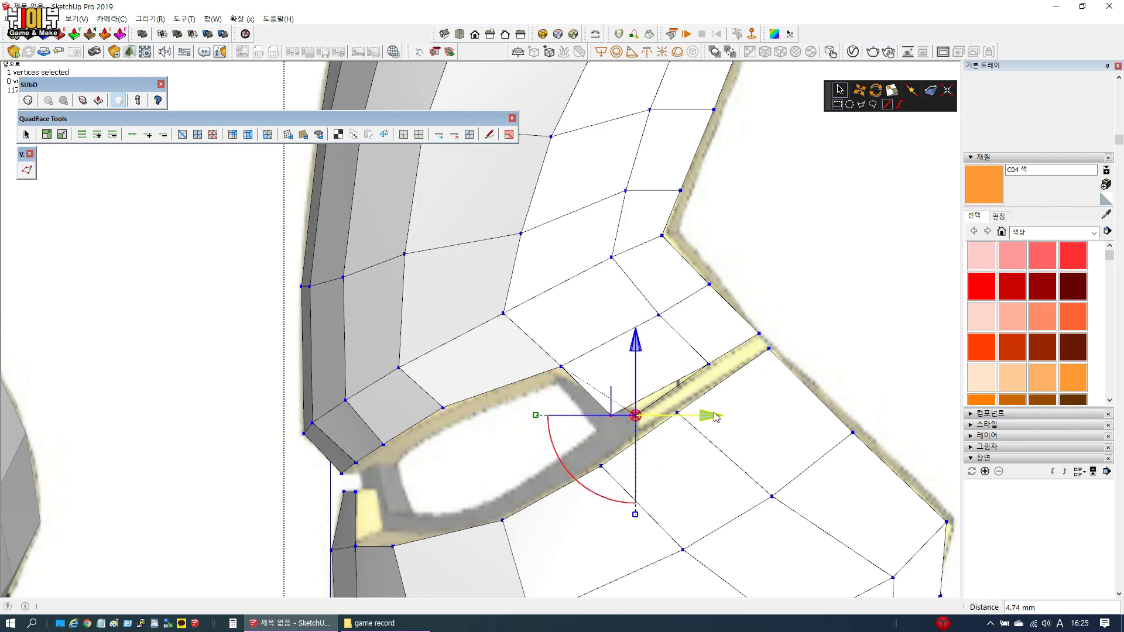
pyautogui.click(708, 364)
pyautogui.moveTo(773, 368); pyautogui.dragTo(710, 305)
pyautogui.press('space')
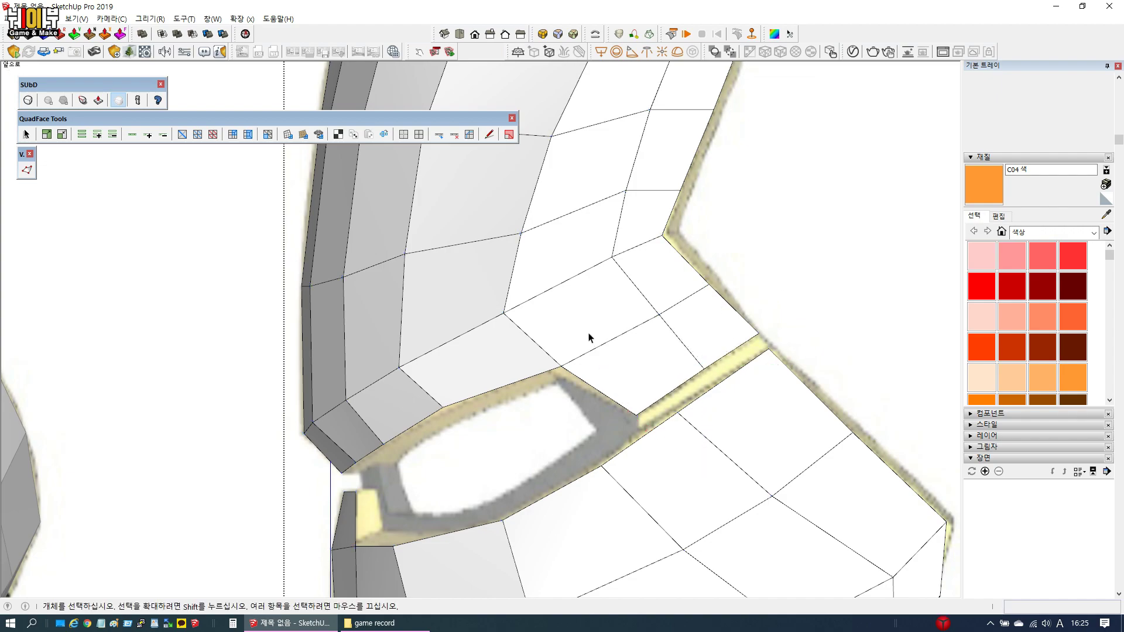
# Move the temple's three lowest vertices outward along the red axis to match the front reference
pyautogui.scroll(-6, 589, 338)
pyautogui.scroll(8, 415, 325)
pyautogui.doubleClick(404, 310)
pyautogui.press('v')
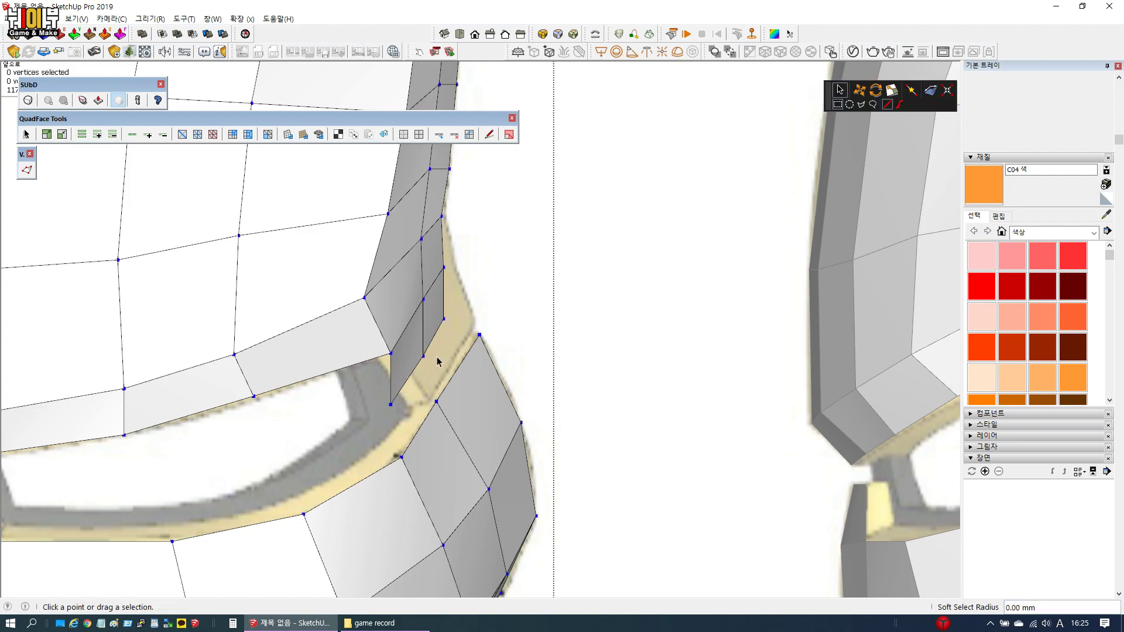
pyautogui.press('space')
pyautogui.press('v')
pyautogui.moveTo(491, 358); pyautogui.dragTo(520, 316)
pyautogui.click(483, 320)
# Move the temple's middle row outward in the front view, shifting its rear vertex and nudging the central one about 0.63 mm
pyautogui.click(442, 265)
pyautogui.moveTo(512, 270); pyautogui.dragTo(507, 301)
pyautogui.click(419, 300)
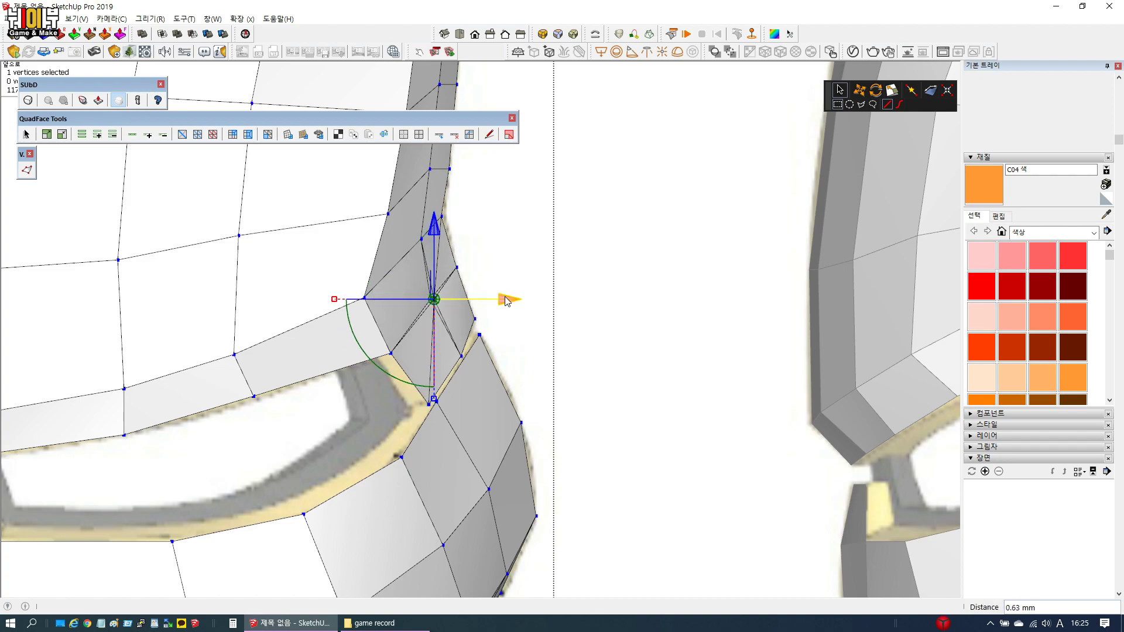
# Select the edge loop running down the forehead's outer corner and grow it toward the brow
pyautogui.scroll(-5, 492, 314)
pyautogui.moveTo(576, 316); pyautogui.dragTo(366, 449, button='middle')
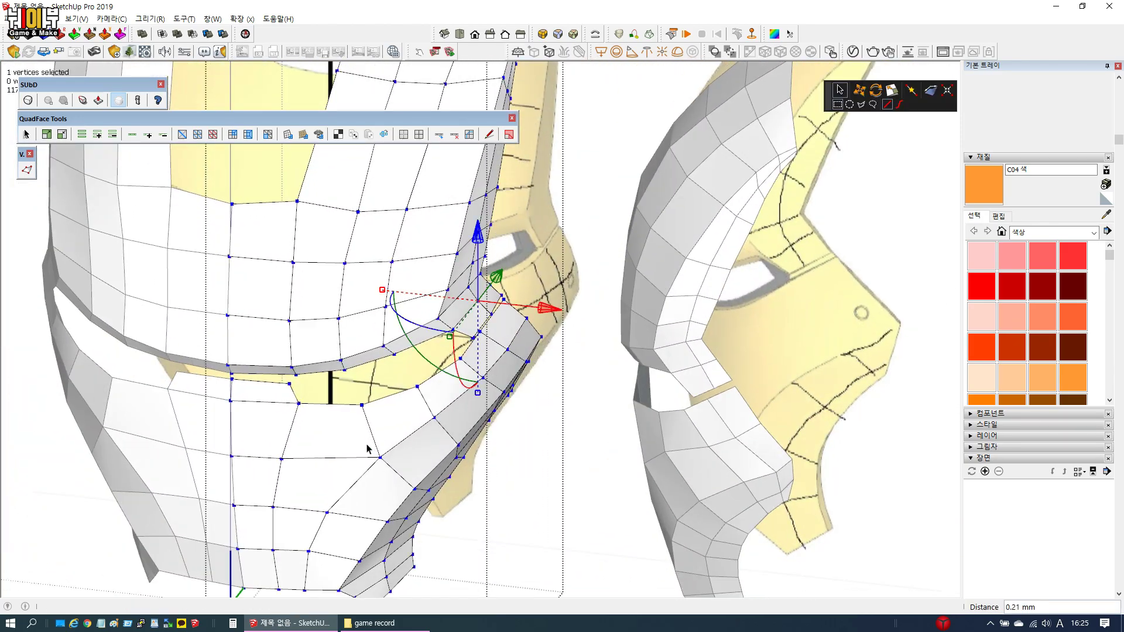
pyautogui.scroll(-4, 367, 451)
pyautogui.scroll(5, 416, 281)
pyautogui.press('space')
pyautogui.click(456, 301)
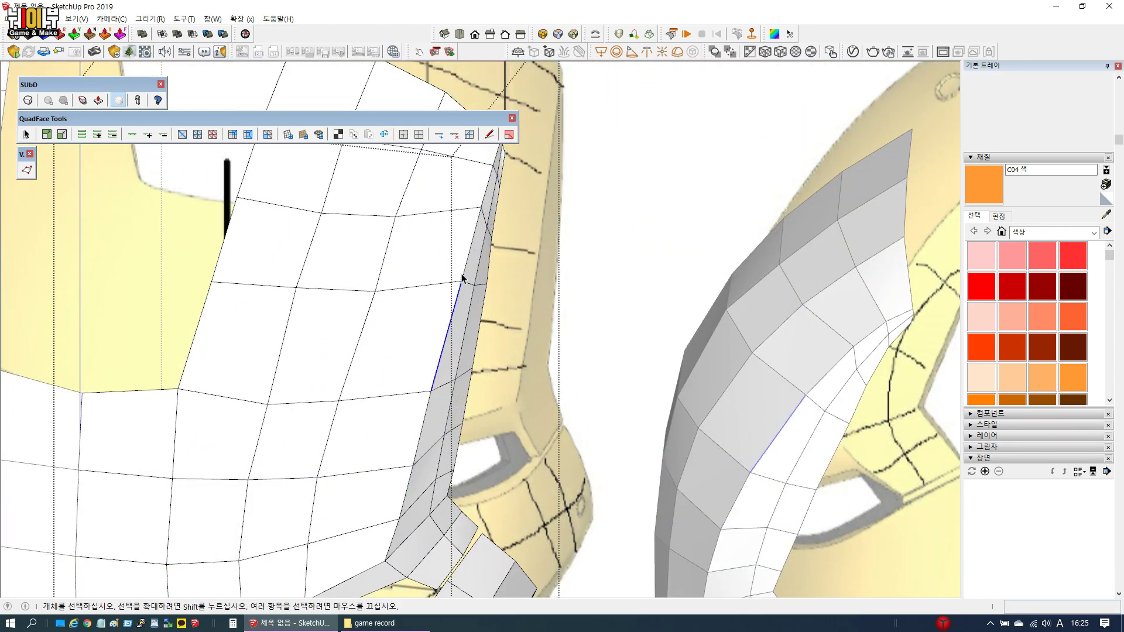
pyautogui.scroll(-4, 455, 300)
pyautogui.click(142, 136)
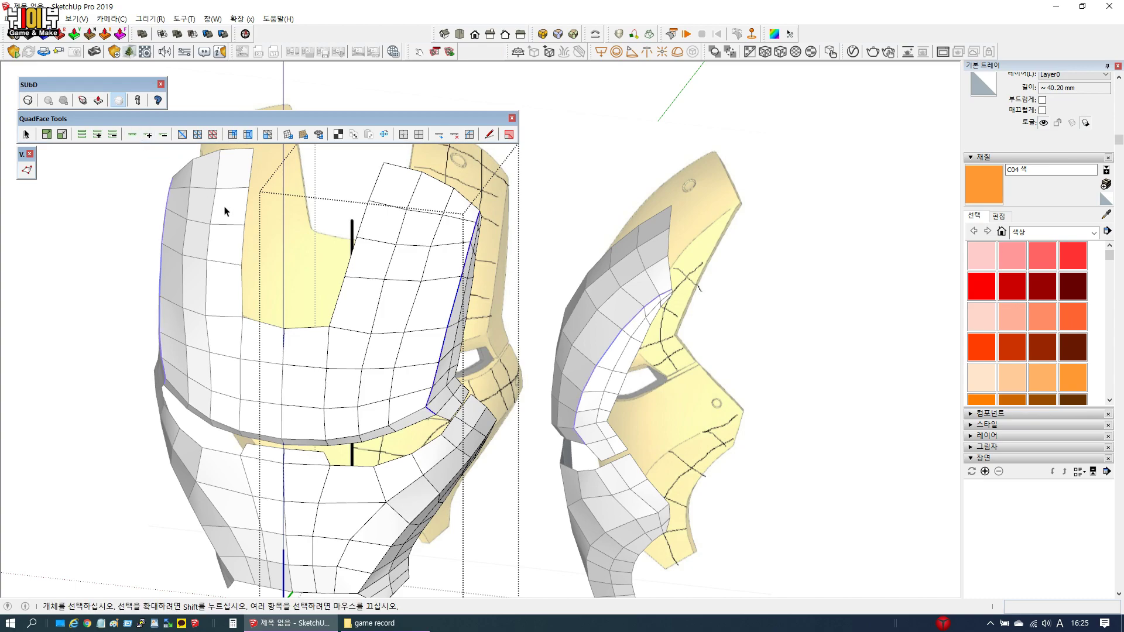
pyautogui.scroll(5, 410, 367)
pyautogui.click(146, 135)
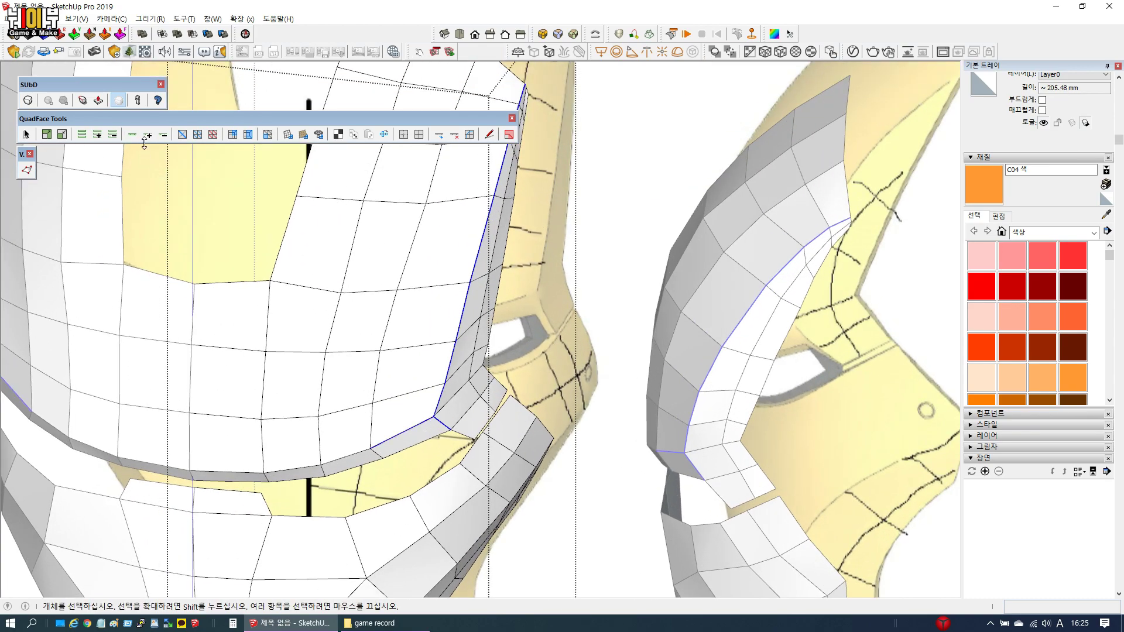
# Extend the selected loop along the brow, drop the stray branch edges, and crease it to a sharpness of about 0.5
pyautogui.scroll(-4, 406, 359)
pyautogui.scroll(4, 440, 404)
pyautogui.scroll(2, 440, 404)
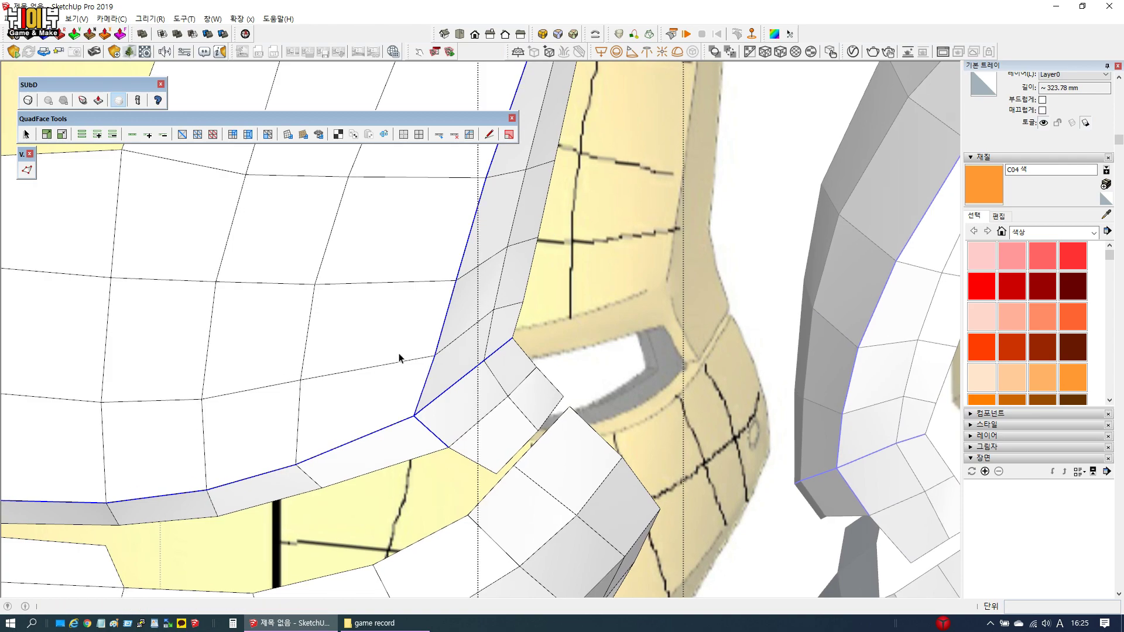
pyautogui.keyDown('shift'); pyautogui.click(426, 432); pyautogui.keyUp('shift')
pyautogui.scroll(-3, 457, 399)
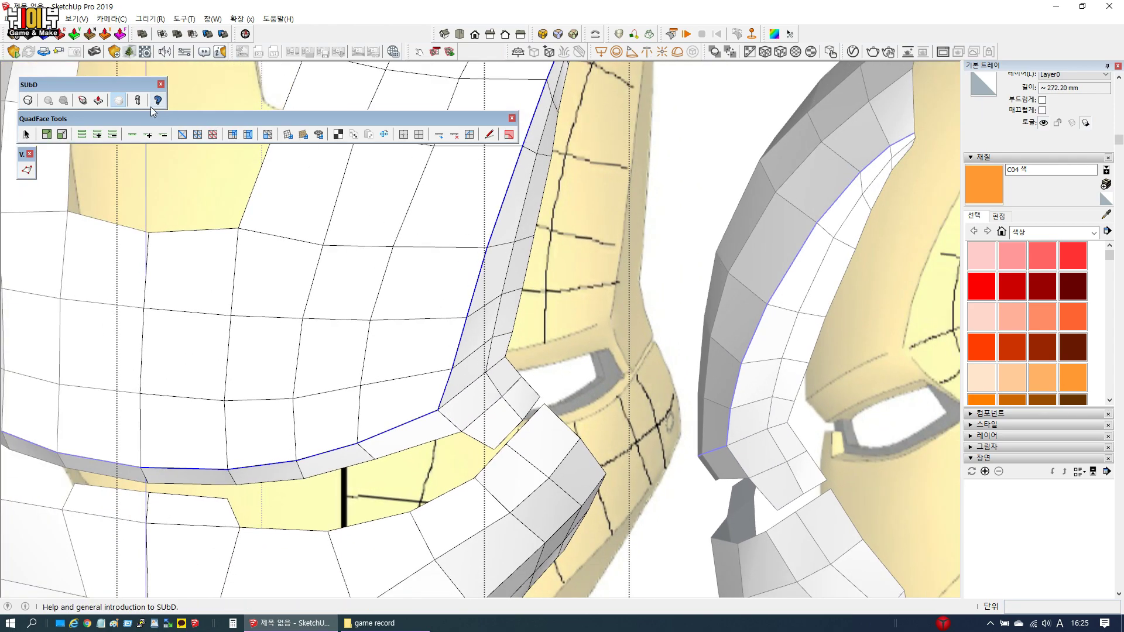
pyautogui.click(83, 101)
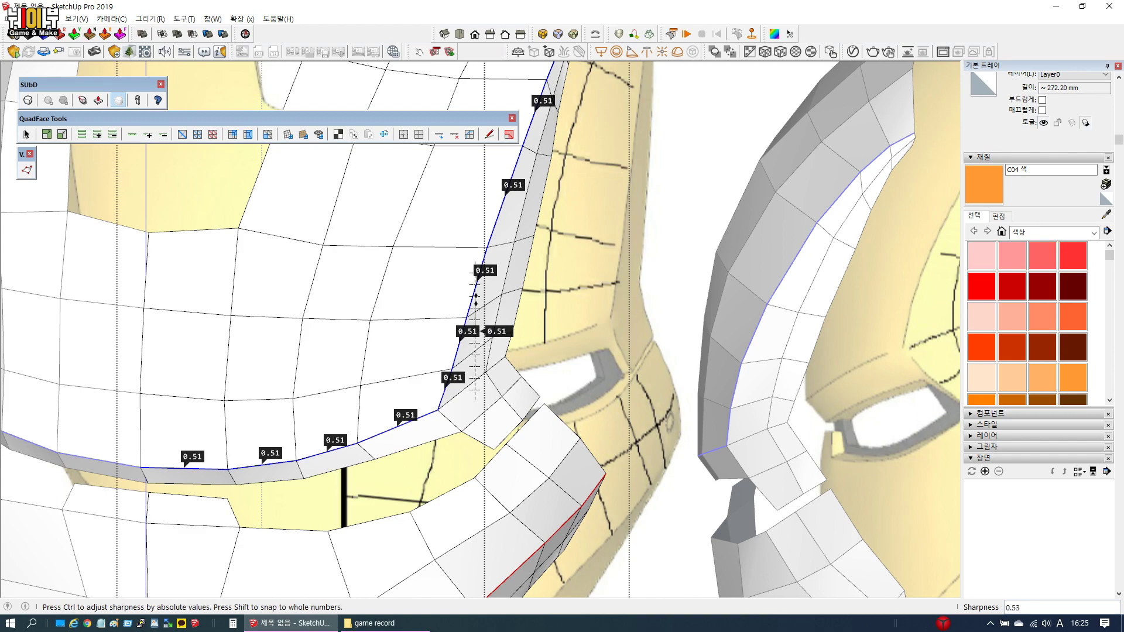
pyautogui.press('space')
# Leave the mask component, turn on subdivision for the selected half and raise its subdivision level by one
pyautogui.scroll(-10, 480, 295)
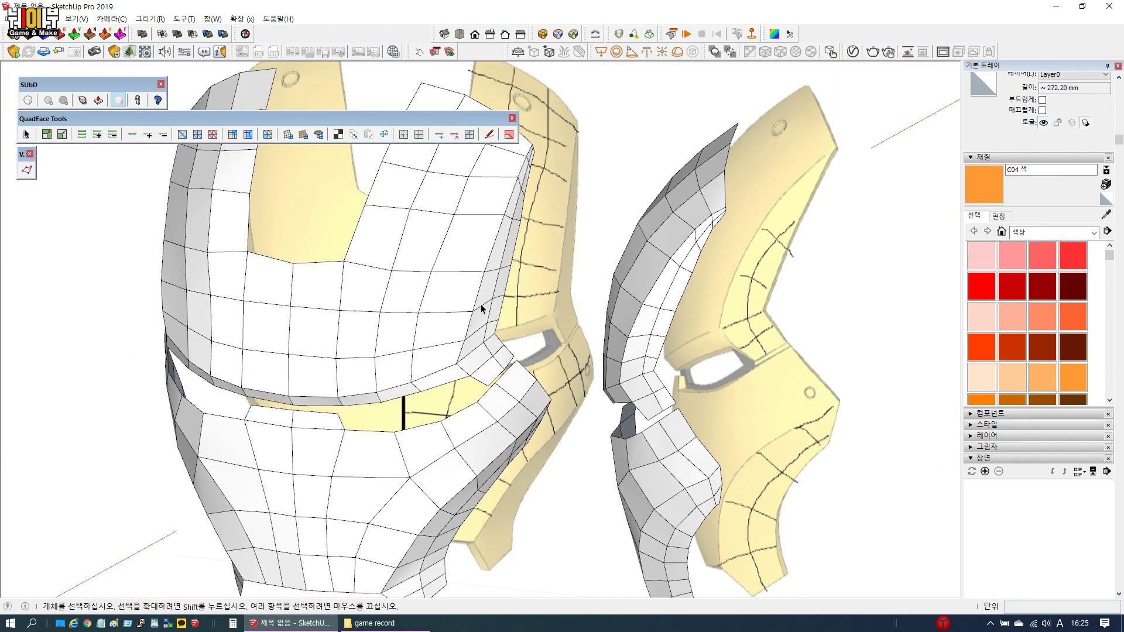
pyautogui.moveTo(264, 223); pyautogui.dragTo(707, 362, button='middle')
pyautogui.click(751, 370)
pyautogui.scroll(8, 472, 334)
pyautogui.moveTo(472, 334); pyautogui.dragTo(526, 196, button='middle')
pyautogui.scroll(-3, 444, 326)
pyautogui.moveTo(444, 327); pyautogui.dragTo(595, 296, button='middle')
pyautogui.click(457, 262)
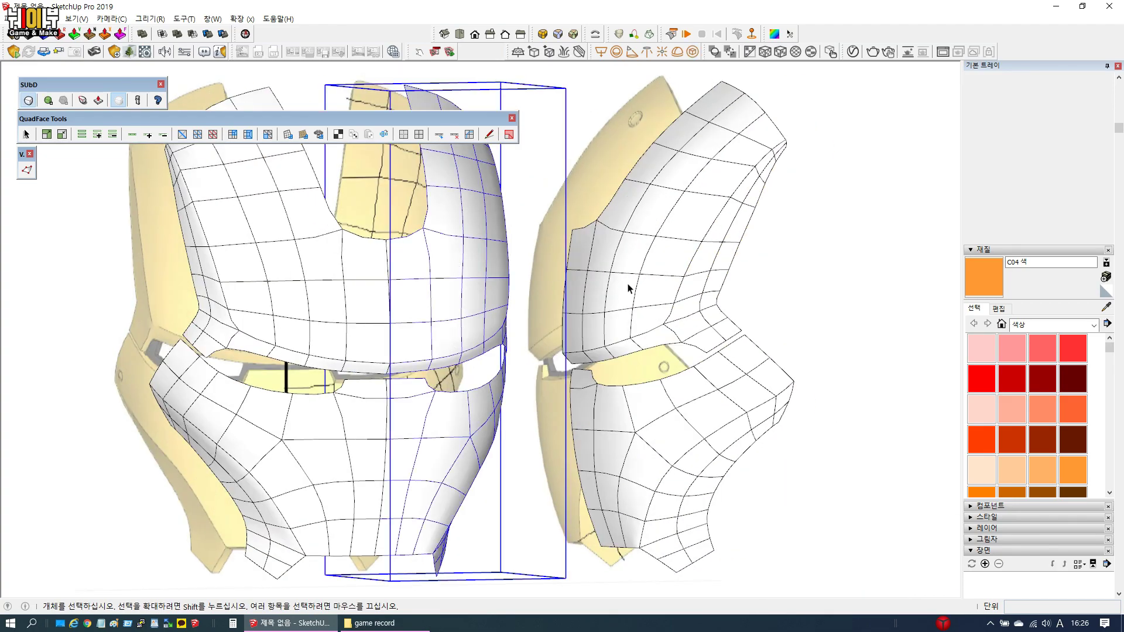
pyautogui.click(48, 101)
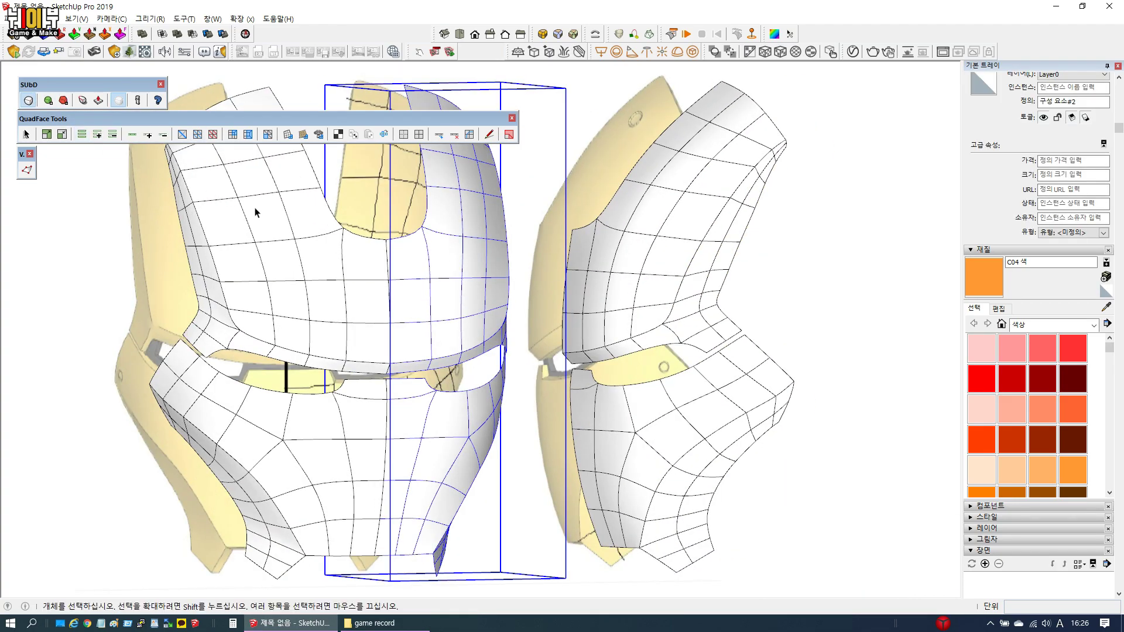
pyautogui.scroll(3, 371, 309)
pyautogui.moveTo(371, 308); pyautogui.dragTo(138, 326, button='middle')
pyautogui.scroll(-3, 464, 381)
pyautogui.moveTo(464, 381); pyautogui.dragTo(491, 293, button='middle')
pyautogui.moveTo(429, 434); pyautogui.dragTo(621, 228, button='middle')
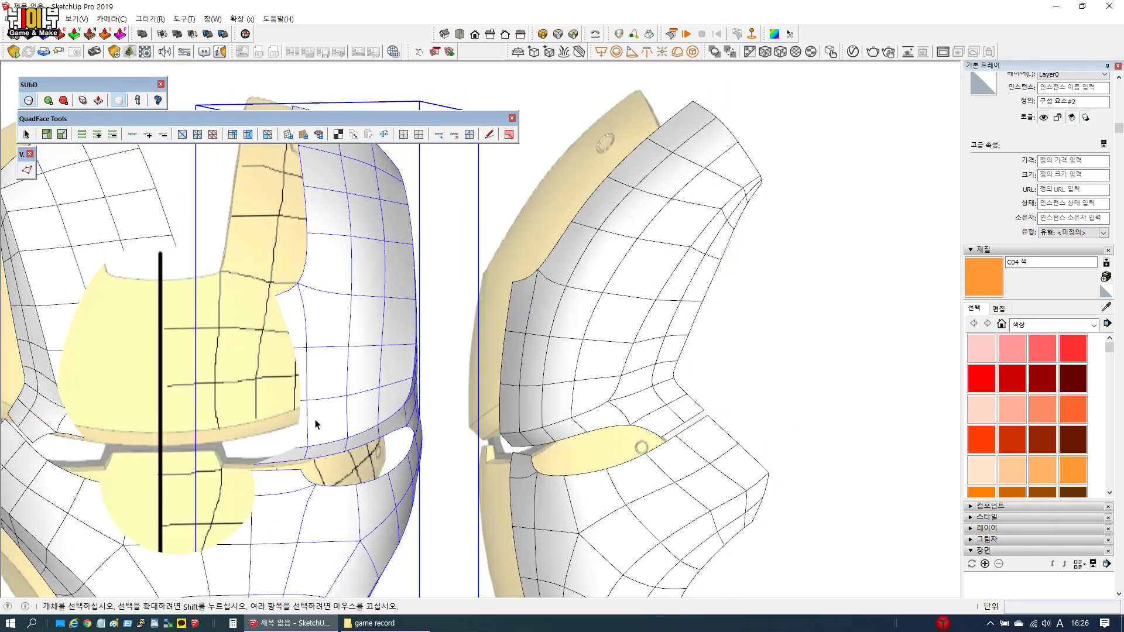
# Switch the camera from parallel projection to perspective
pyautogui.click(111, 19)
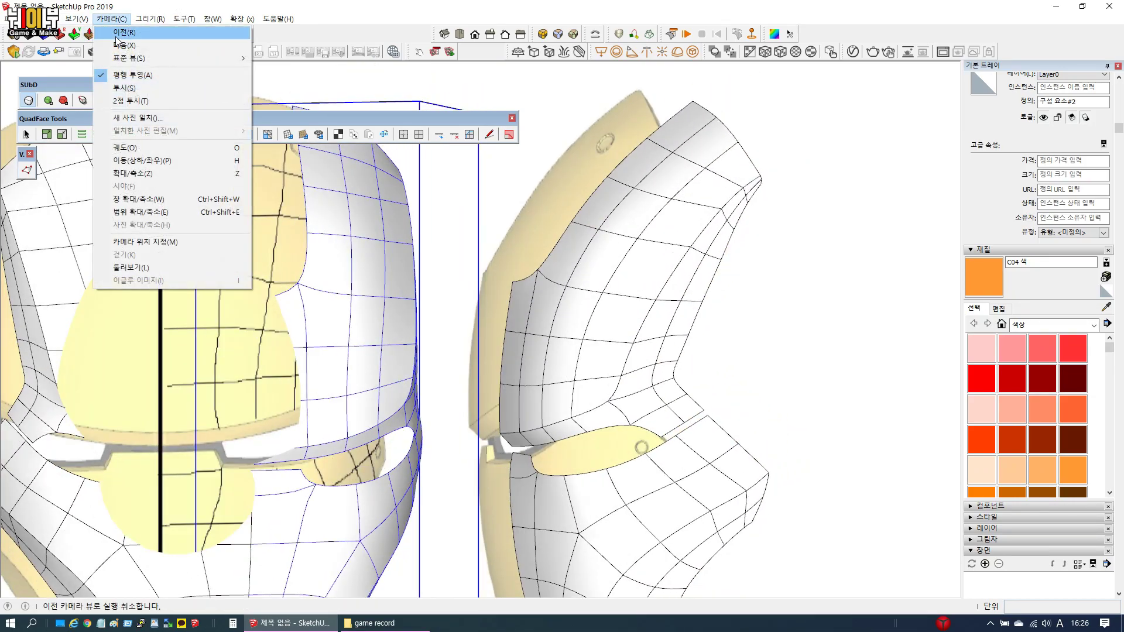
pyautogui.click(124, 75)
pyautogui.scroll(-3, 422, 279)
pyautogui.moveTo(377, 309); pyautogui.dragTo(589, 370, button='middle')
pyautogui.click(591, 373)
pyautogui.scroll(-3, 422, 350)
pyautogui.moveTo(527, 406); pyautogui.dragTo(368, 347, button='middle')
pyautogui.click(368, 347)
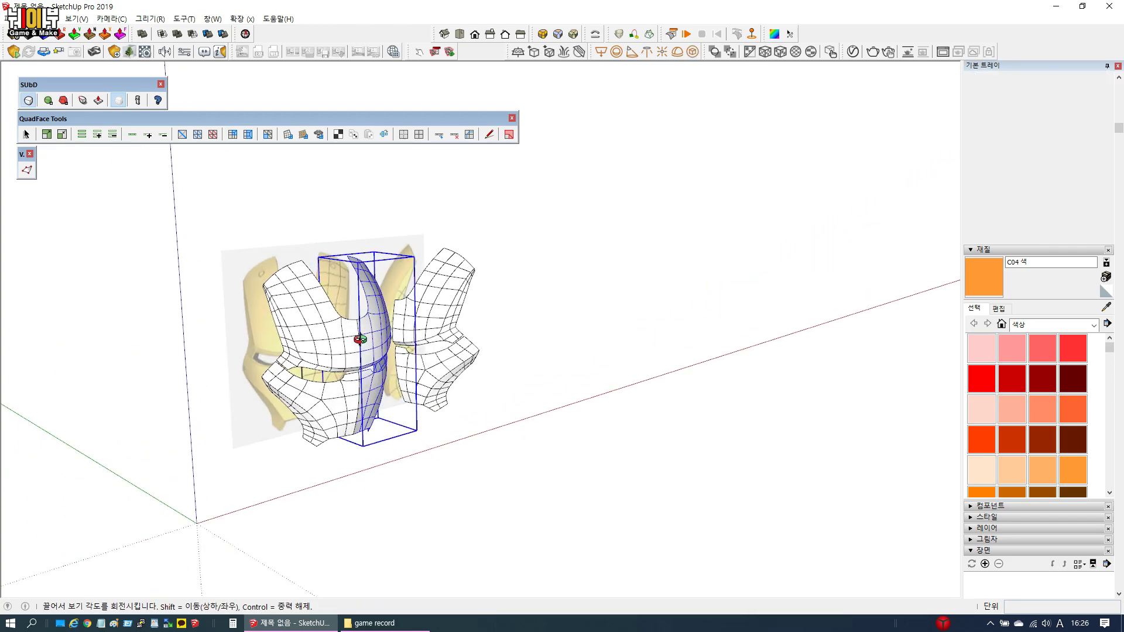
# Examine the subdivided mask's brow, eye opening and chin against the references from several angles
pyautogui.scroll(8, 401, 463)
pyautogui.scroll(2, 328, 273)
pyautogui.moveTo(271, 244); pyautogui.dragTo(422, 307, button='middle')
pyautogui.scroll(3, 257, 254)
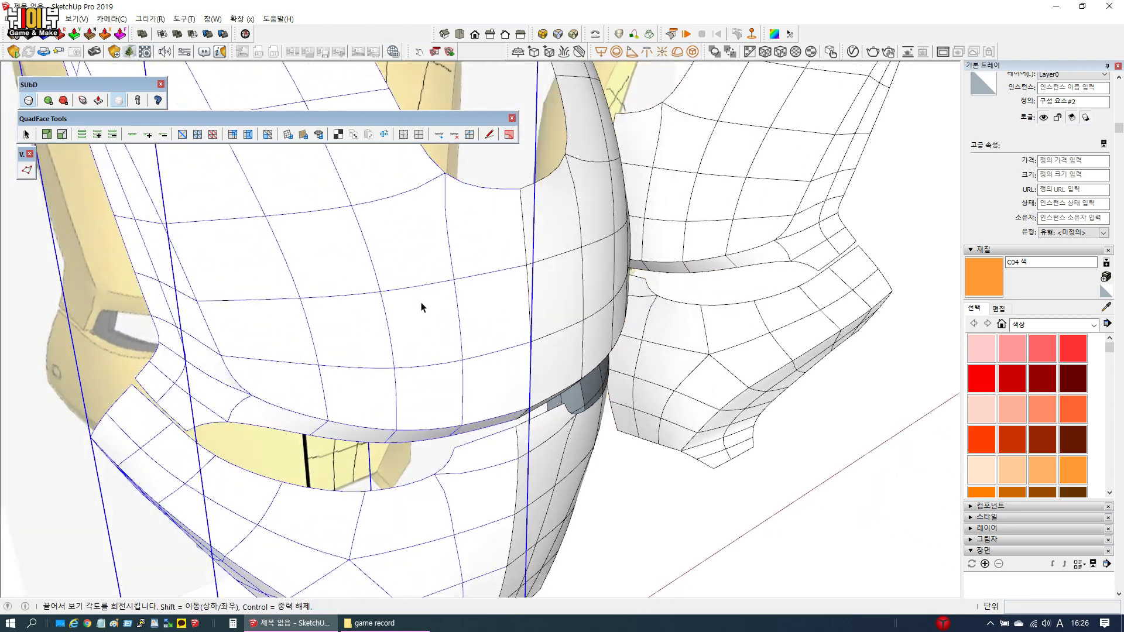
pyautogui.moveTo(517, 191); pyautogui.dragTo(336, 212, button='middle')
pyautogui.scroll(6, 592, 305)
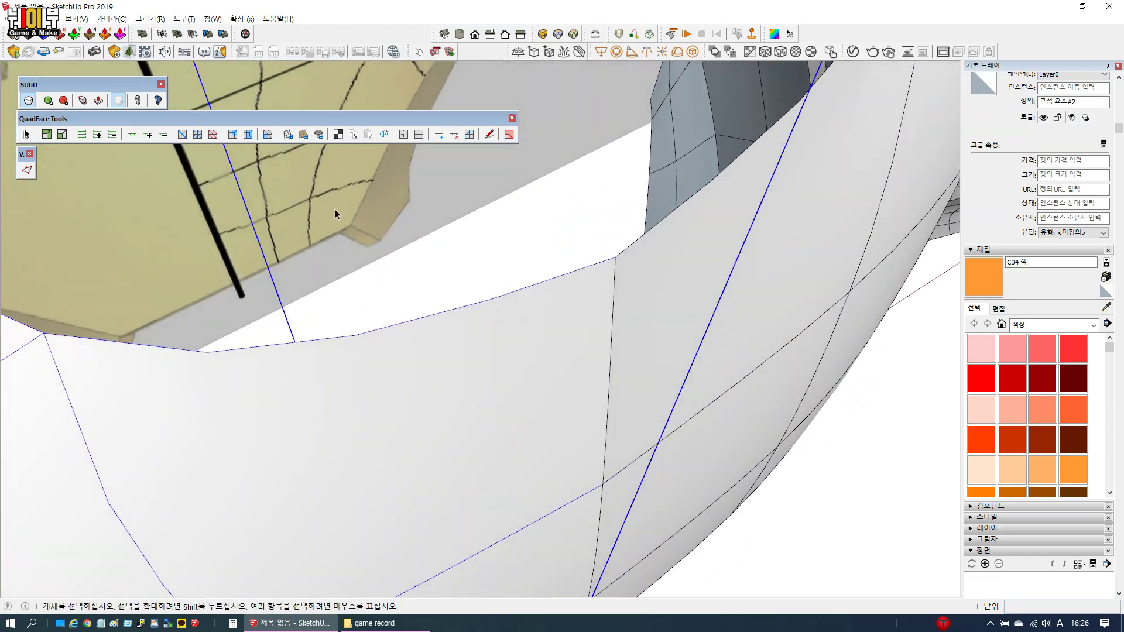
pyautogui.scroll(-6, 361, 239)
pyautogui.moveTo(418, 351); pyautogui.dragTo(443, 333, button='middle')
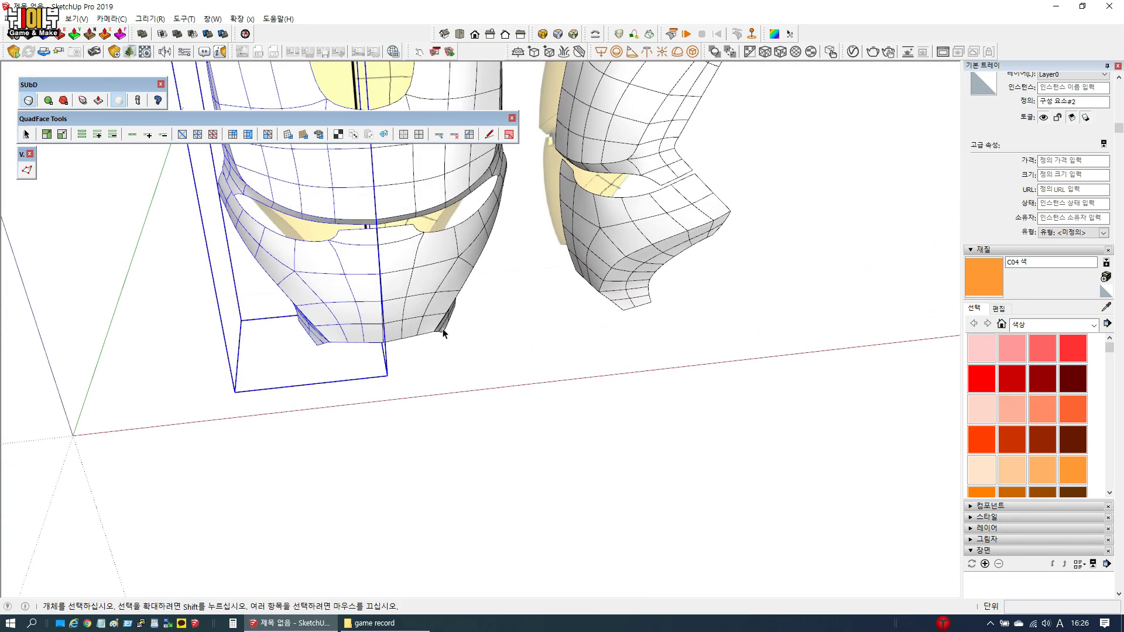
pyautogui.moveTo(364, 191); pyautogui.dragTo(343, 271, button='middle')
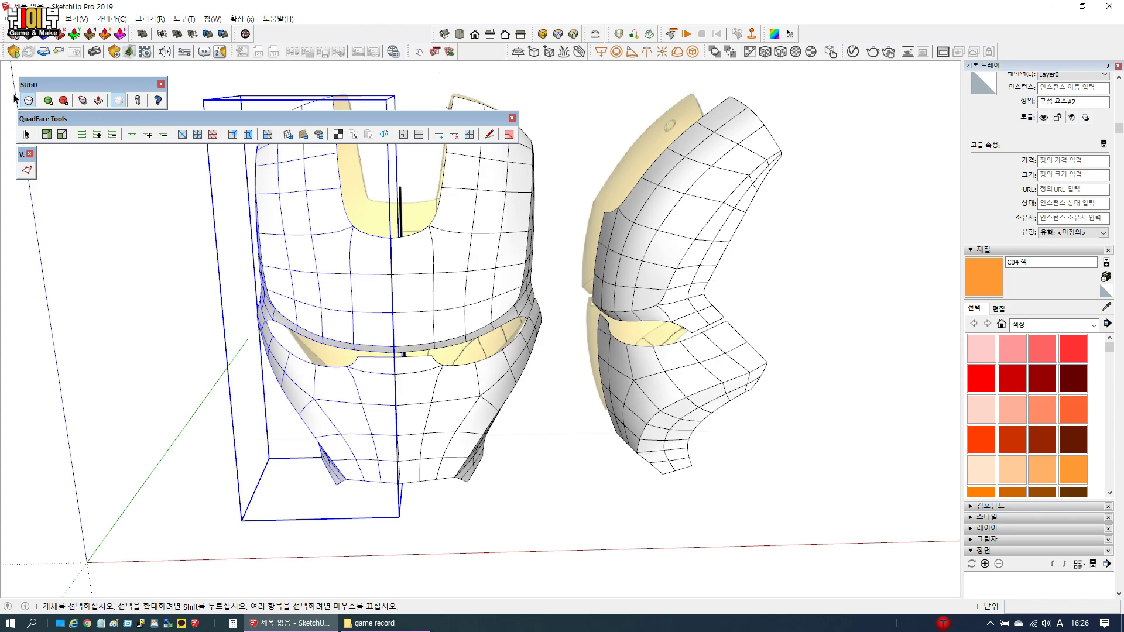
# Turn off subdivision on the mask and copy both mirrored halves into the empty space beside the side-view model
pyautogui.click(28, 100)
pyautogui.scroll(-3, 326, 276)
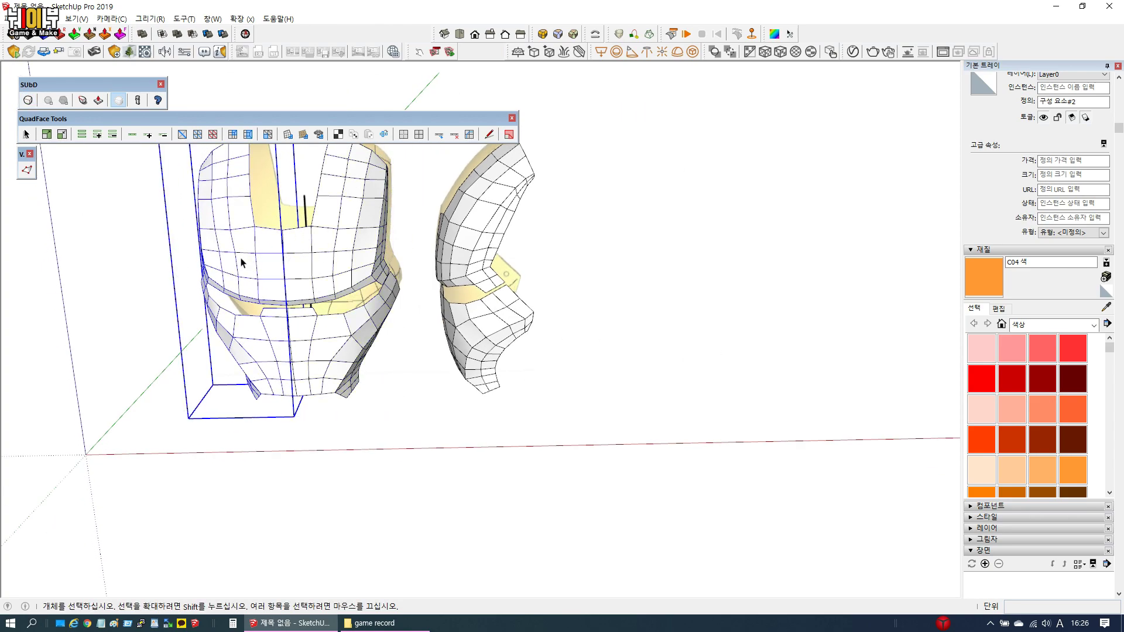
pyautogui.press('m')
pyautogui.press('ctrl')
pyautogui.click(311, 341)
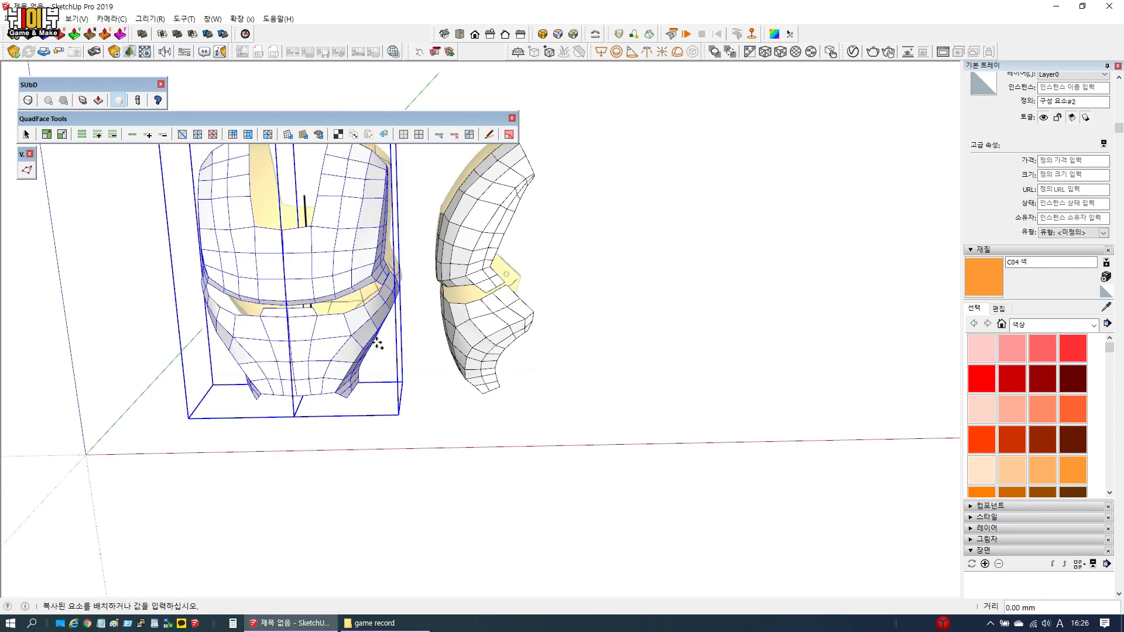
pyautogui.click(804, 337)
# Explode the two copied mask halves and group their geometry as a single mesh
pyautogui.rightClick(777, 339)
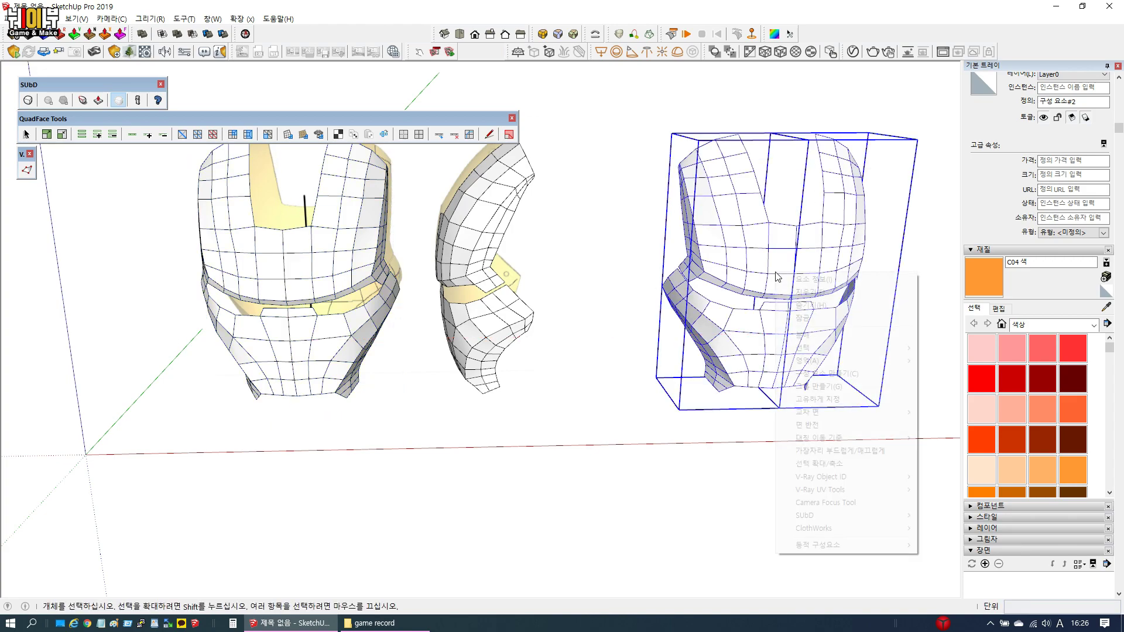
pyautogui.click(800, 336)
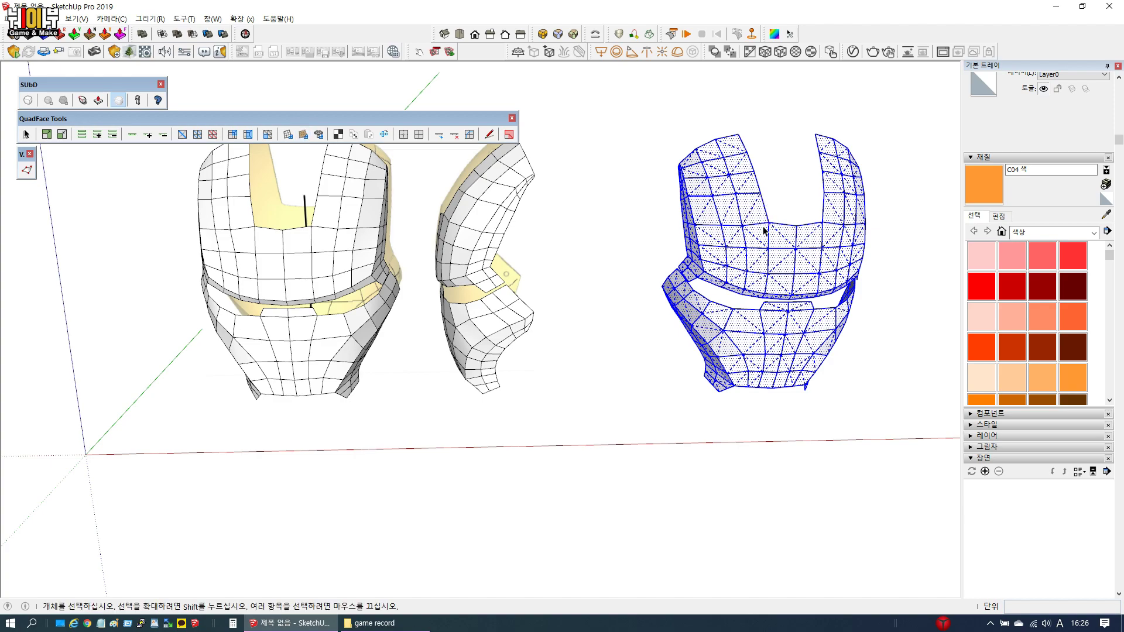
pyautogui.hotkey('ctrl', 'g')
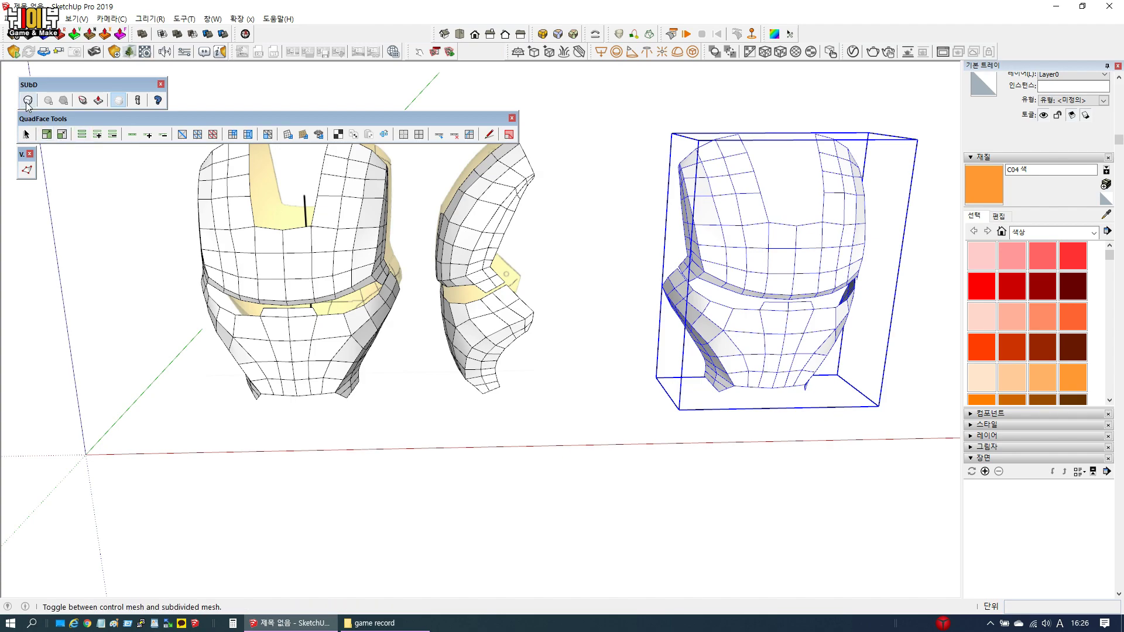
# Turn on subdivision for the newly grouped full mask and raise its subdivision level by one
pyautogui.click(27, 100)
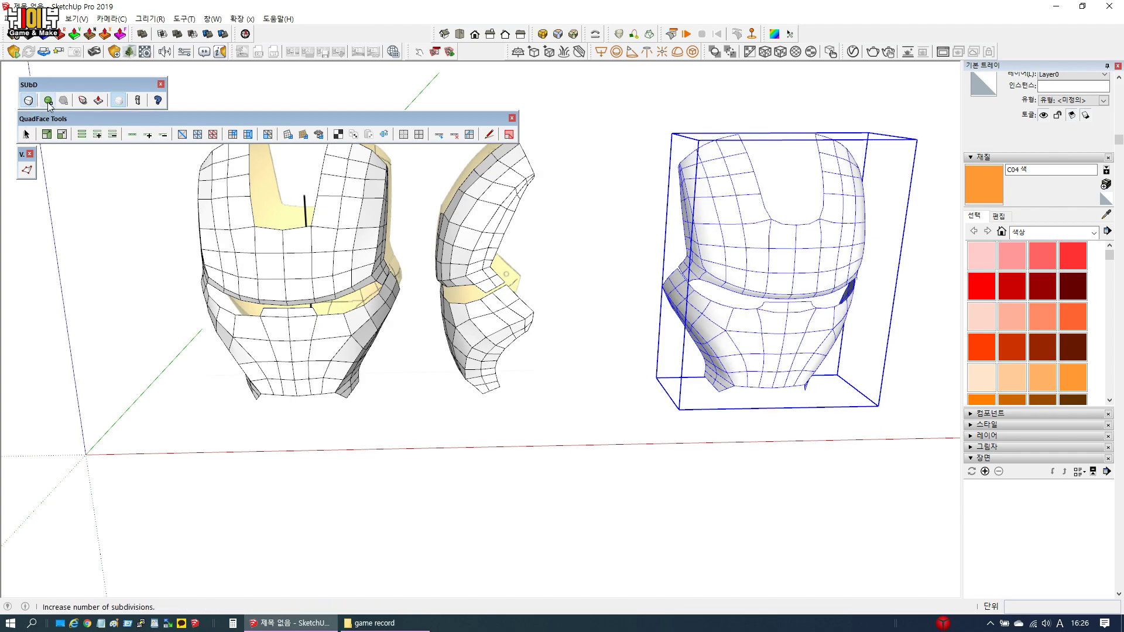
pyautogui.click(49, 102)
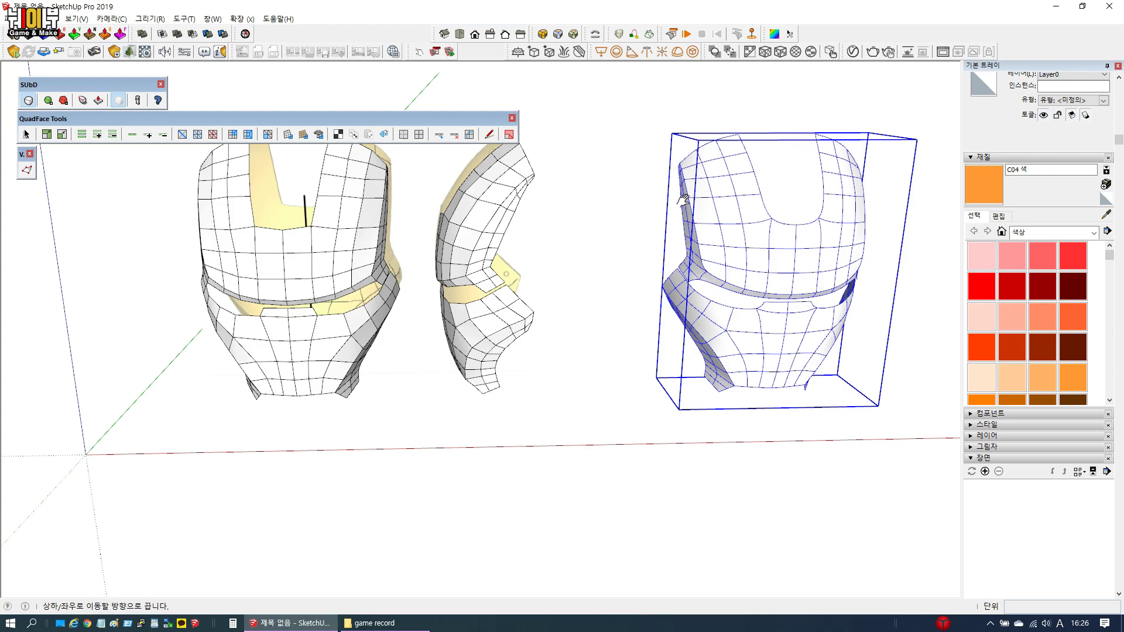
pyautogui.keyDown('shift'); pyautogui.moveTo(684, 199); pyautogui.dragTo(466, 212, button='middle'); pyautogui.keyUp('shift')
pyautogui.click(808, 289)
# Return the grouped full mask to its control mesh and open the group for editing around the chin
pyautogui.scroll(4, 660, 284)
pyautogui.moveTo(529, 260); pyautogui.dragTo(893, 209, button='middle')
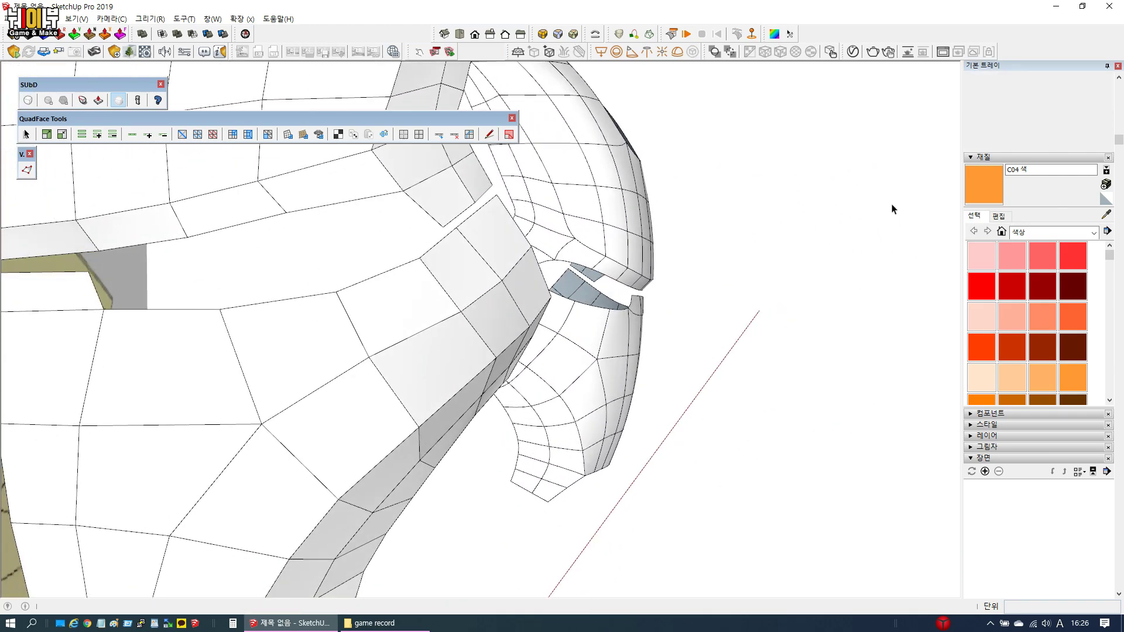
pyautogui.moveTo(647, 314); pyautogui.dragTo(369, 283, button='middle')
pyautogui.scroll(-3, 572, 284)
pyautogui.moveTo(571, 284); pyautogui.dragTo(515, 384, button='middle')
pyautogui.scroll(3, 533, 401)
pyautogui.click(515, 384)
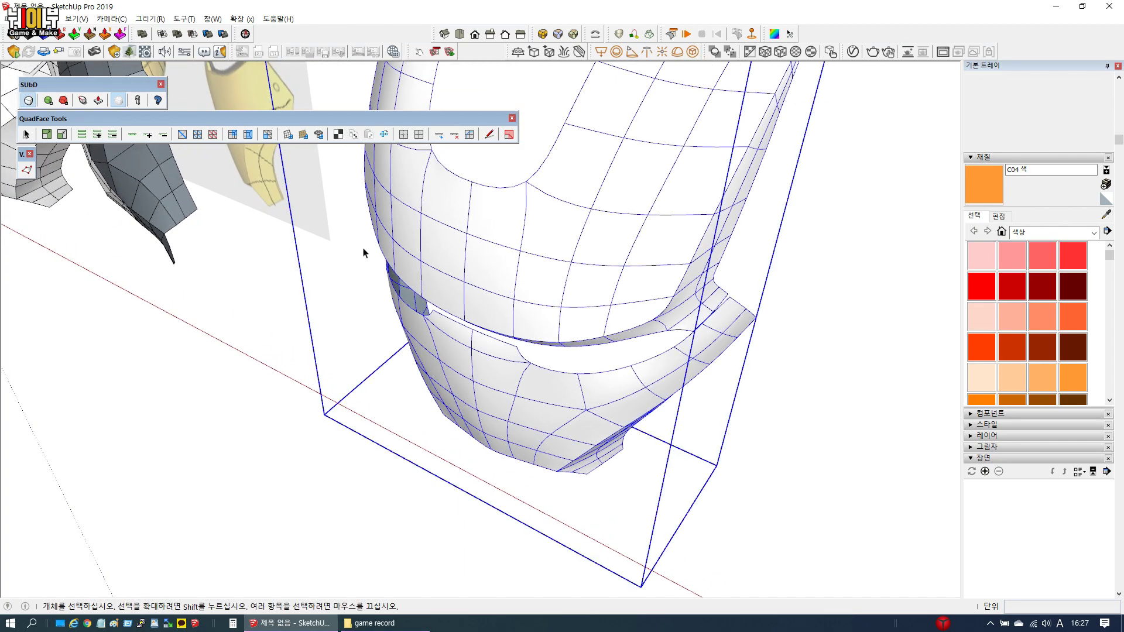
pyautogui.click(29, 99)
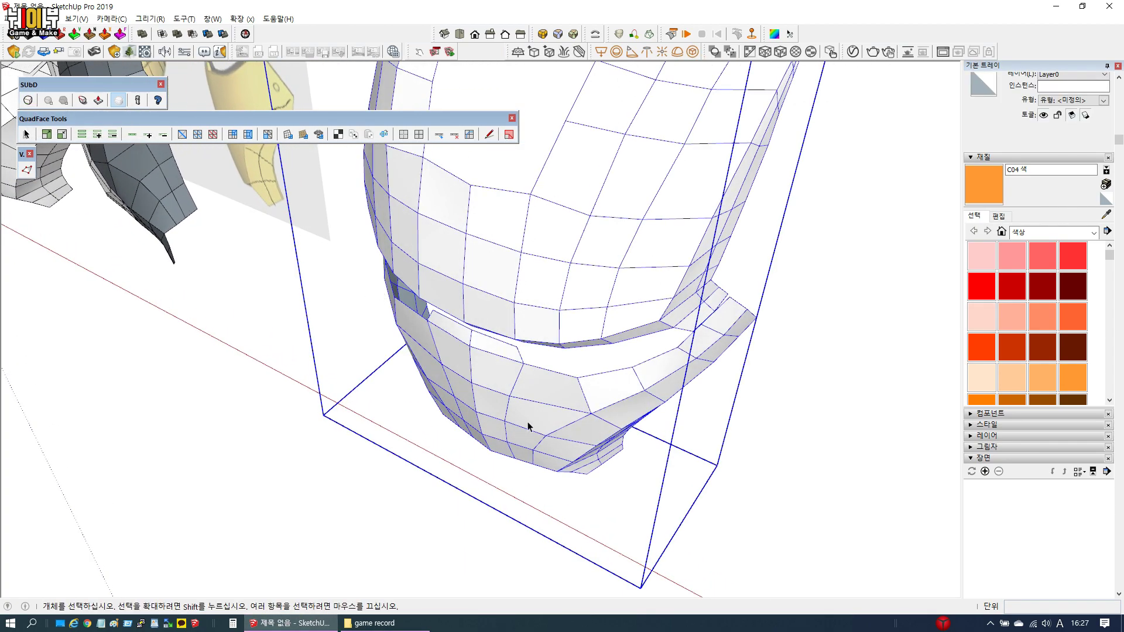
pyautogui.scroll(3, 510, 414)
pyautogui.doubleClick(556, 431)
pyautogui.scroll(4, 571, 432)
pyautogui.scroll(3, 511, 457)
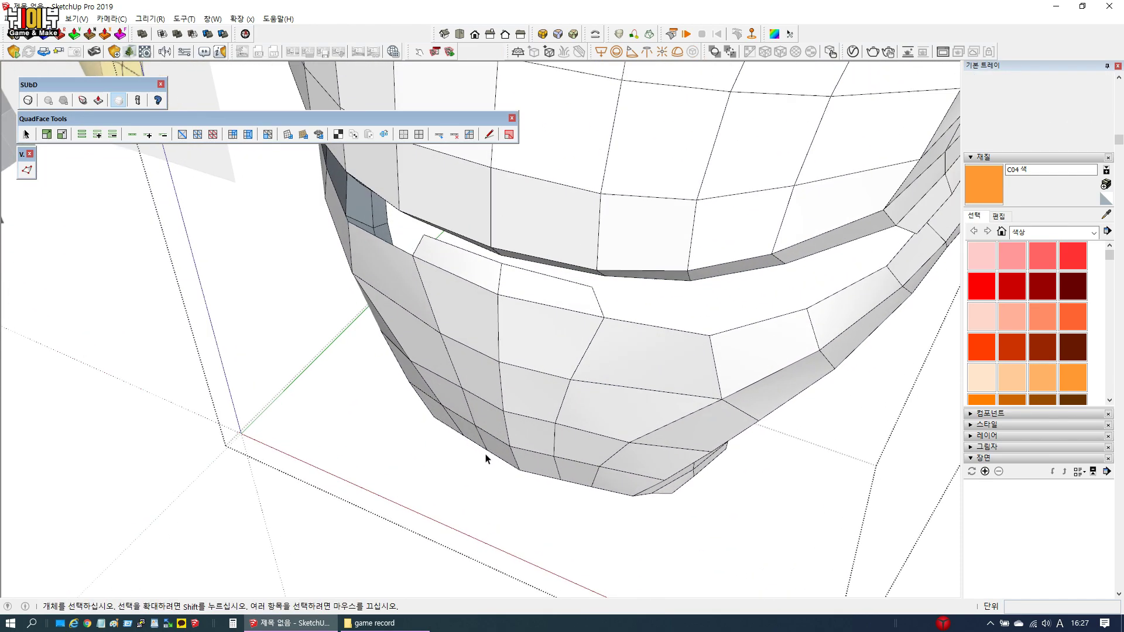
# Select vertices along the middle of the chin's lower edge and shift the pair flanking the centre by about 1.01 mm
pyautogui.press('v')
pyautogui.click(528, 487)
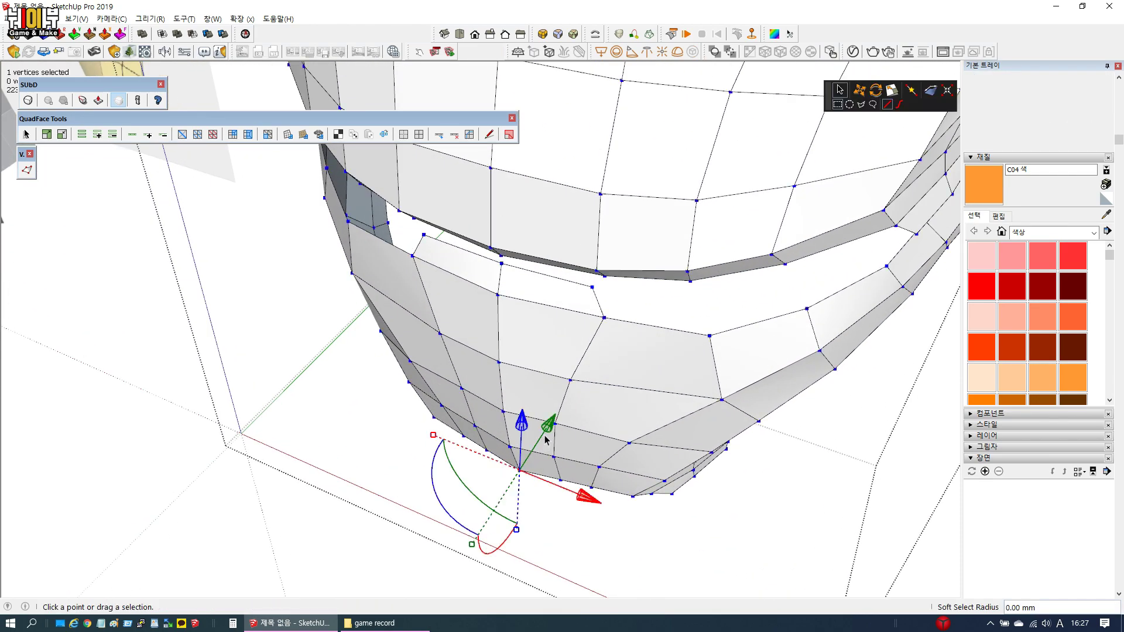
pyautogui.click(489, 456)
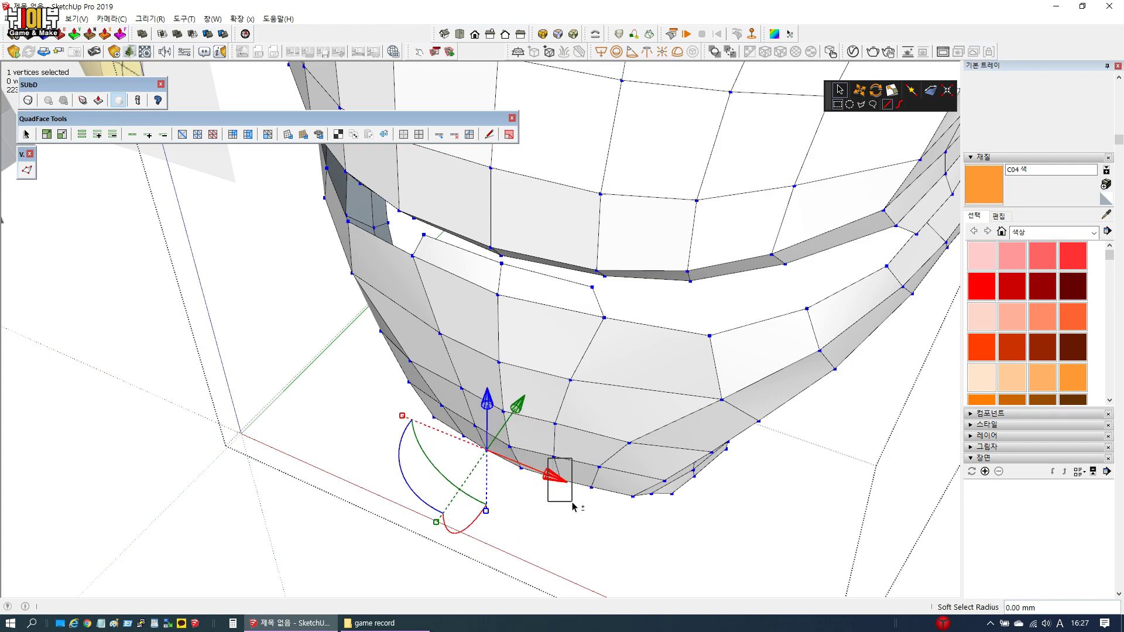
pyautogui.keyDown('shift'); pyautogui.moveTo(573, 507); pyautogui.dragTo(573, 495); pyautogui.keyUp('shift')
pyautogui.moveTo(552, 423); pyautogui.dragTo(550, 459, button='middle')
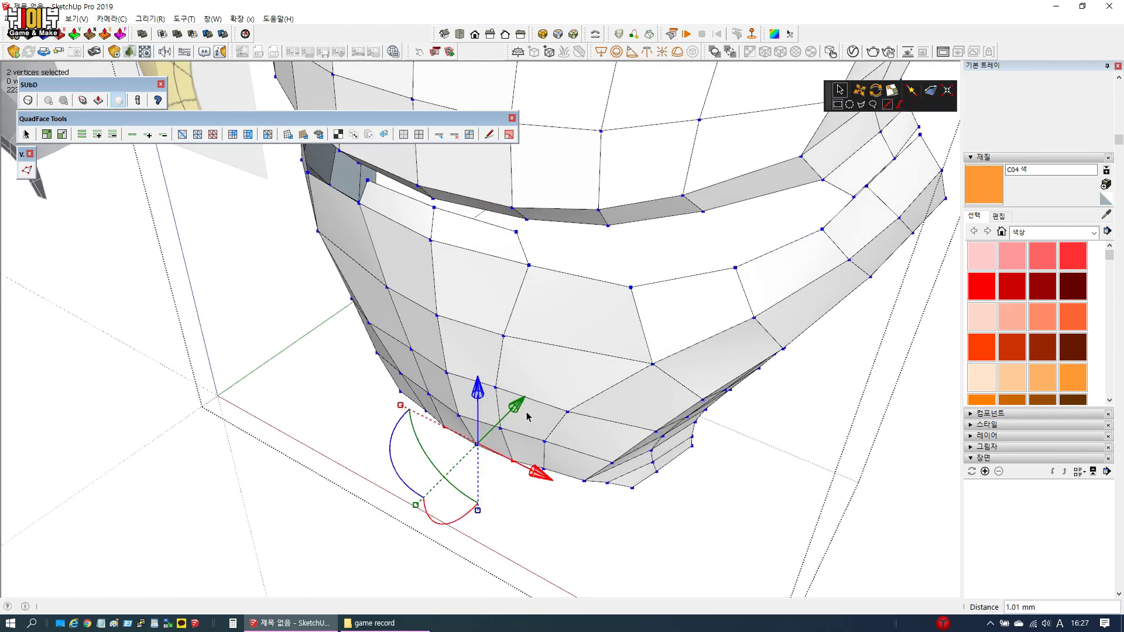
pyautogui.moveTo(520, 410); pyautogui.dragTo(548, 364, button='middle')
# Leave the full mask group and turn its subdivision back on
pyautogui.press('space')
pyautogui.scroll(5, 484, 366)
pyautogui.press('Escape')
pyautogui.click(28, 101)
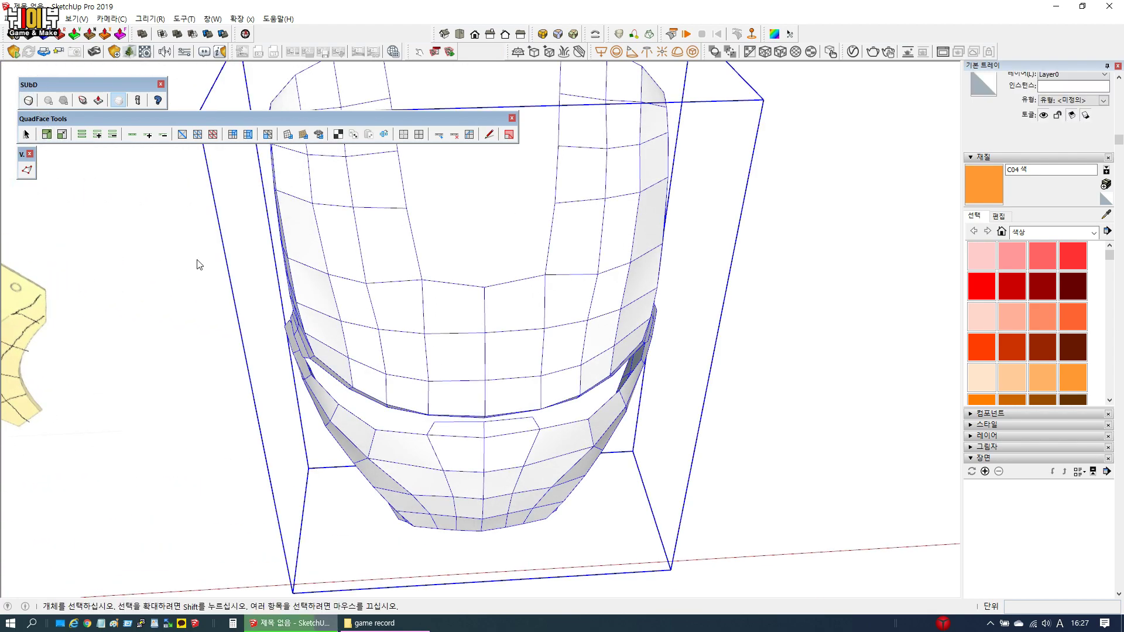
pyautogui.scroll(-3, 351, 377)
pyautogui.moveTo(351, 378); pyautogui.dragTo(397, 369, button='middle')
pyautogui.scroll(5, 457, 466)
pyautogui.scroll(3, 493, 398)
# Convert the subdivided full mask group to a plain mesh
pyautogui.rightClick(421, 197)
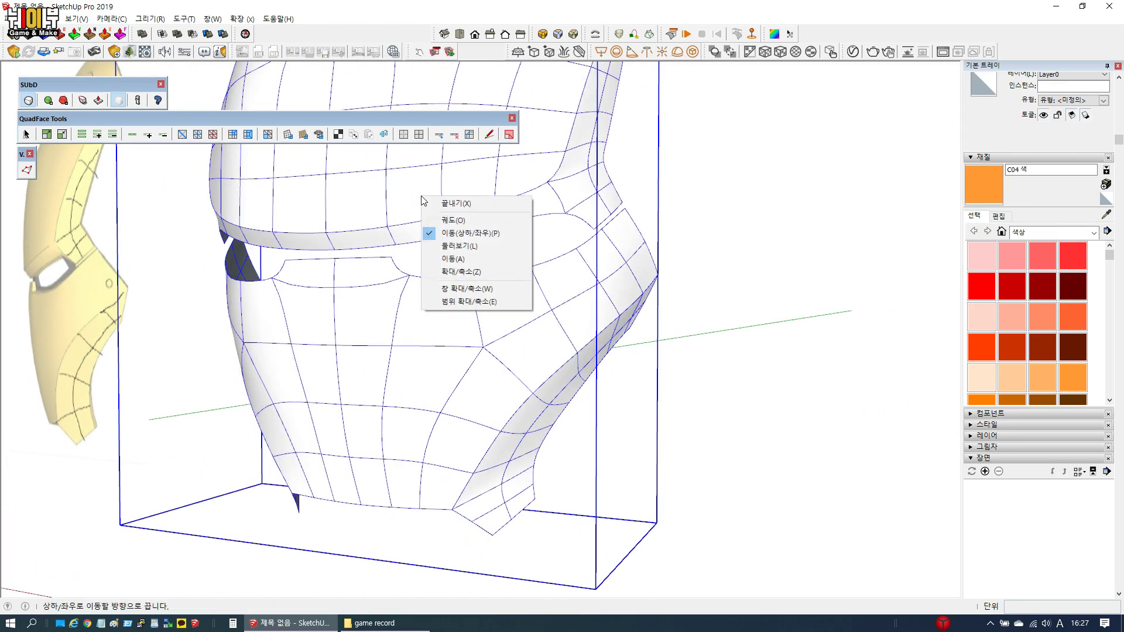
pyautogui.click(354, 174)
pyautogui.rightClick(457, 204)
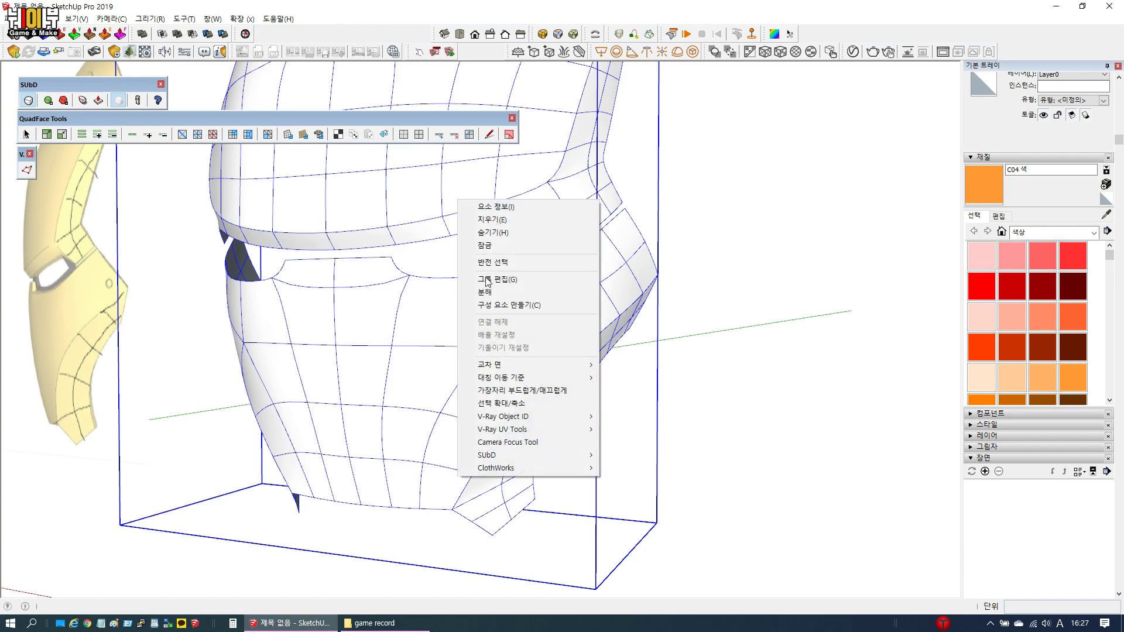
pyautogui.moveTo(513, 458)
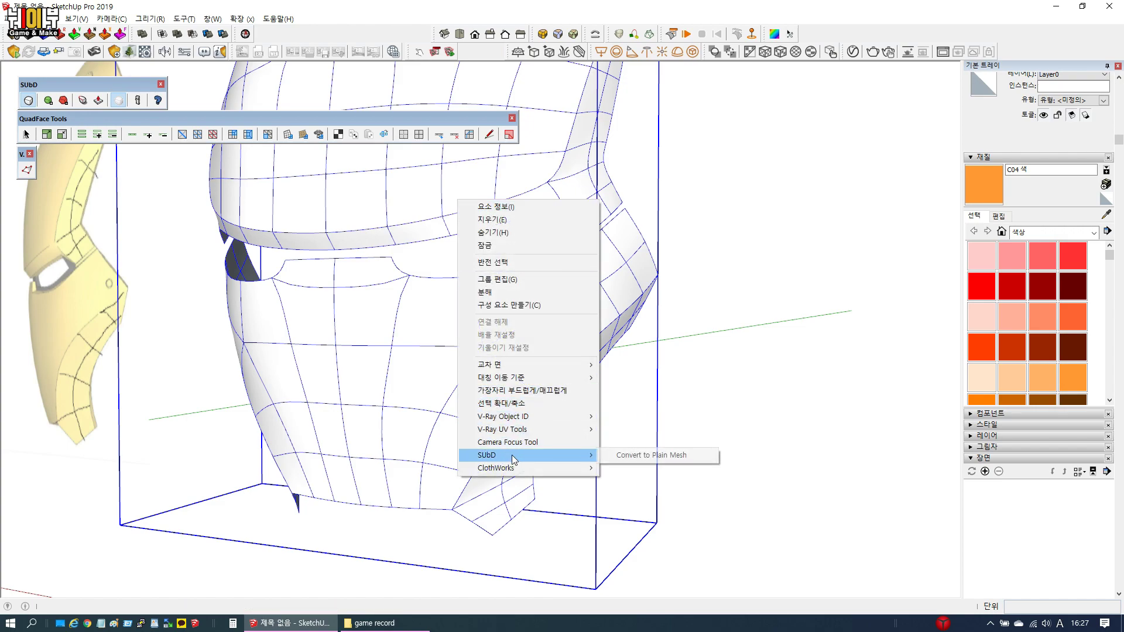
pyautogui.click(672, 458)
# Show hidden geometry to examine the converted mask's triangulation, and hide it again
pyautogui.moveTo(328, 303); pyautogui.dragTo(645, 390, button='middle')
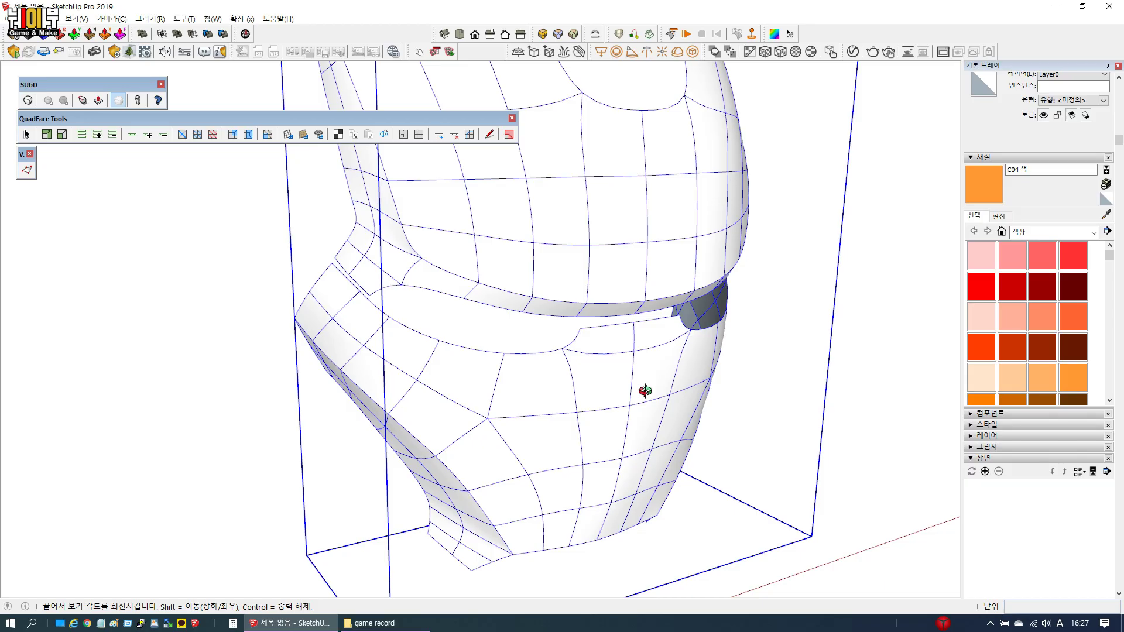
pyautogui.hotkey('alt', 'h')
pyautogui.scroll(-3, 551, 267)
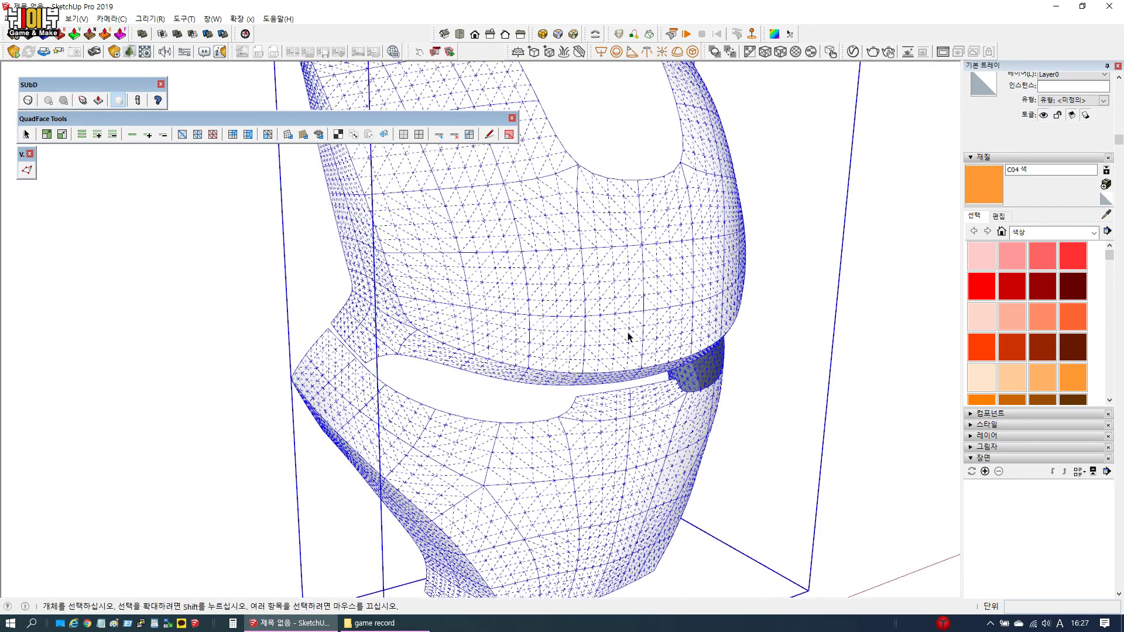
pyautogui.moveTo(521, 291); pyautogui.dragTo(739, 394, button='middle')
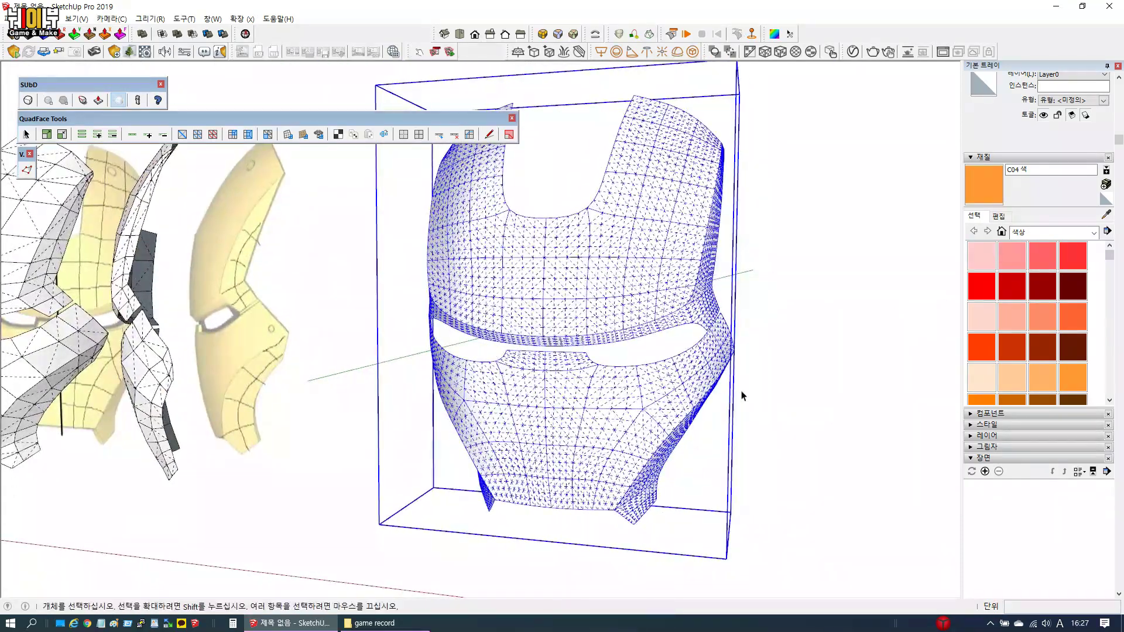
pyautogui.click(739, 394)
pyautogui.moveTo(514, 322); pyautogui.dragTo(511, 268, button='middle')
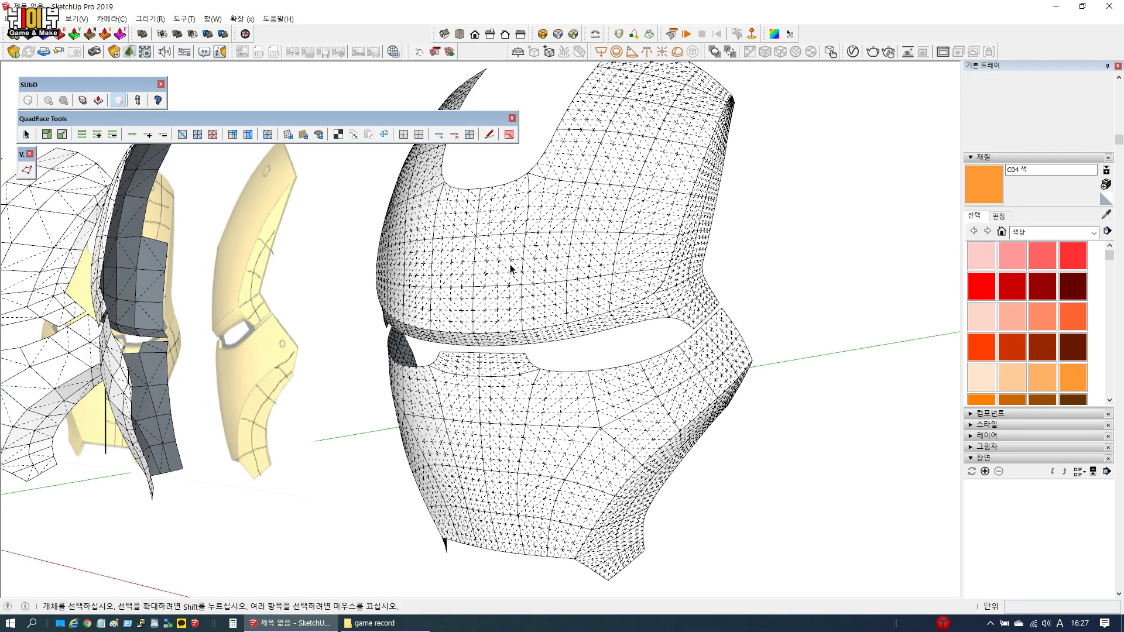
pyautogui.hotkey('alt', 'h')
# Soften the full mask's edges with smoothed normals at an angle of about 17.4 degrees
pyautogui.scroll(2, 511, 268)
pyautogui.rightClick(510, 266)
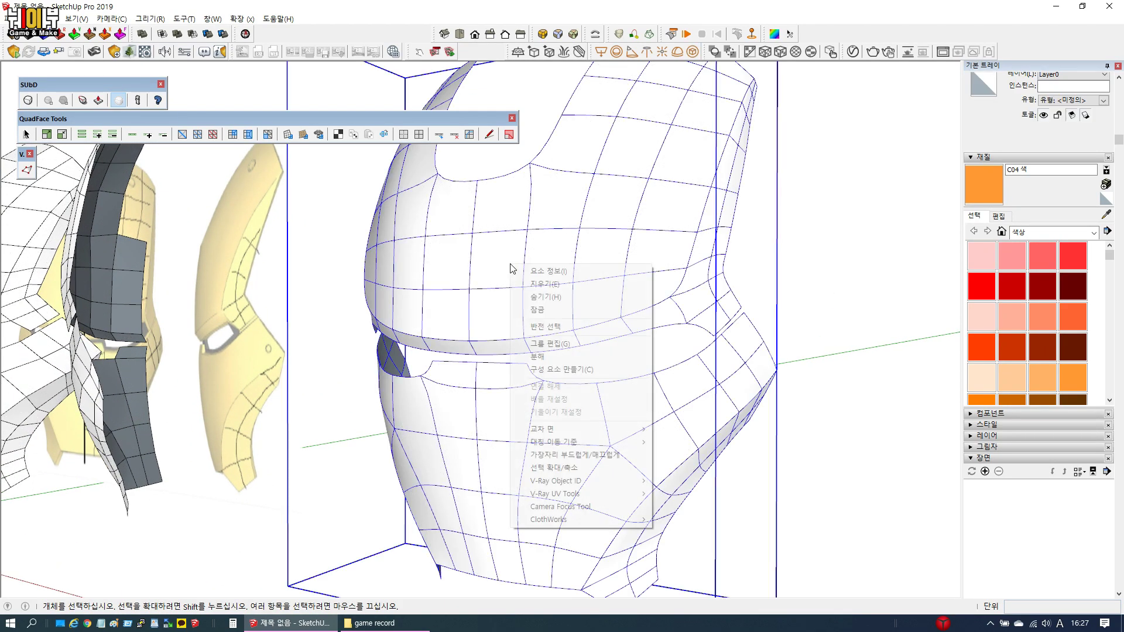
pyautogui.click(591, 455)
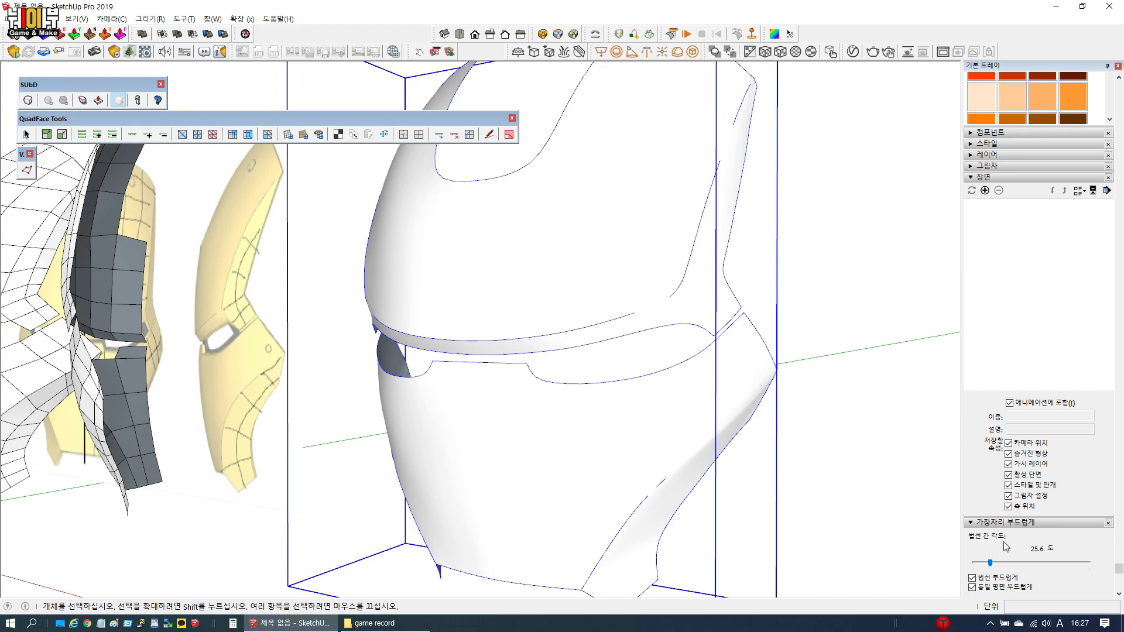
pyautogui.moveTo(988, 564); pyautogui.dragTo(985, 565)
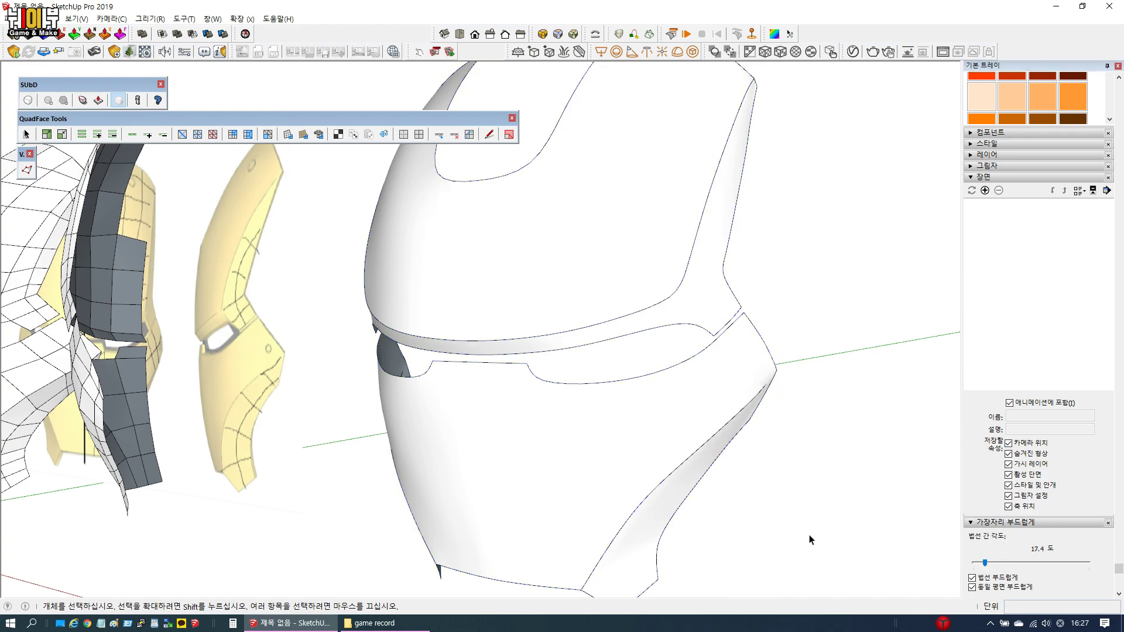
pyautogui.click(811, 539)
# Paint the softened full mask with a light orange colour
pyautogui.scroll(-3, 430, 401)
pyautogui.moveTo(442, 409); pyautogui.dragTo(667, 373, button='middle')
pyautogui.click(1043, 108)
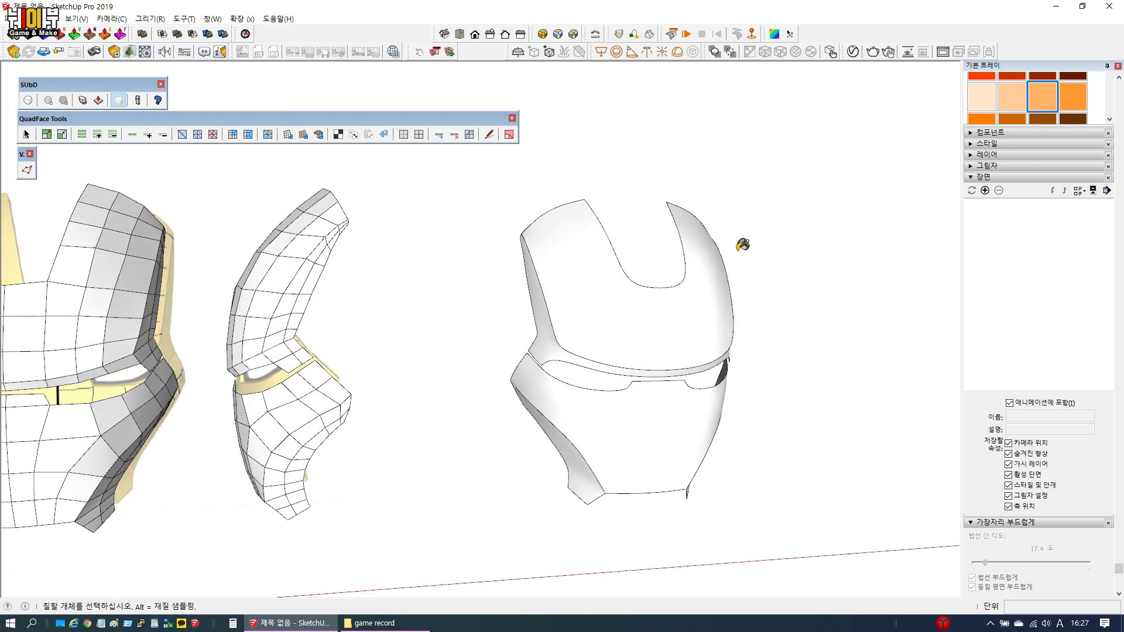
pyautogui.click(681, 326)
# Examine the painted mask's surface and remaining crease lines from the front, side and rear
pyautogui.moveTo(690, 410)
pyautogui.mouseDown(button='middle')
pyautogui.moveTo(702, 469)
pyautogui.moveTo(515, 334)
pyautogui.moveTo(603, 371)
pyautogui.moveTo(401, 376)
pyautogui.moveTo(572, 304)
pyautogui.moveTo(504, 263)
pyautogui.moveTo(766, 245)
pyautogui.moveTo(567, 206)
pyautogui.moveTo(59, 275)
pyautogui.mouseUp(button='middle')
pyautogui.scroll(3, 525, 330)
pyautogui.moveTo(431, 297); pyautogui.dragTo(796, 293, button='middle')
pyautogui.scroll(3, 673, 269)
pyautogui.keyDown('shift'); pyautogui.moveTo(672, 269); pyautogui.dragTo(814, 310, button='middle'); pyautogui.keyUp('shift')
pyautogui.scroll(-3, 615, 352)
pyautogui.moveTo(614, 352); pyautogui.dragTo(414, 309, button='middle')
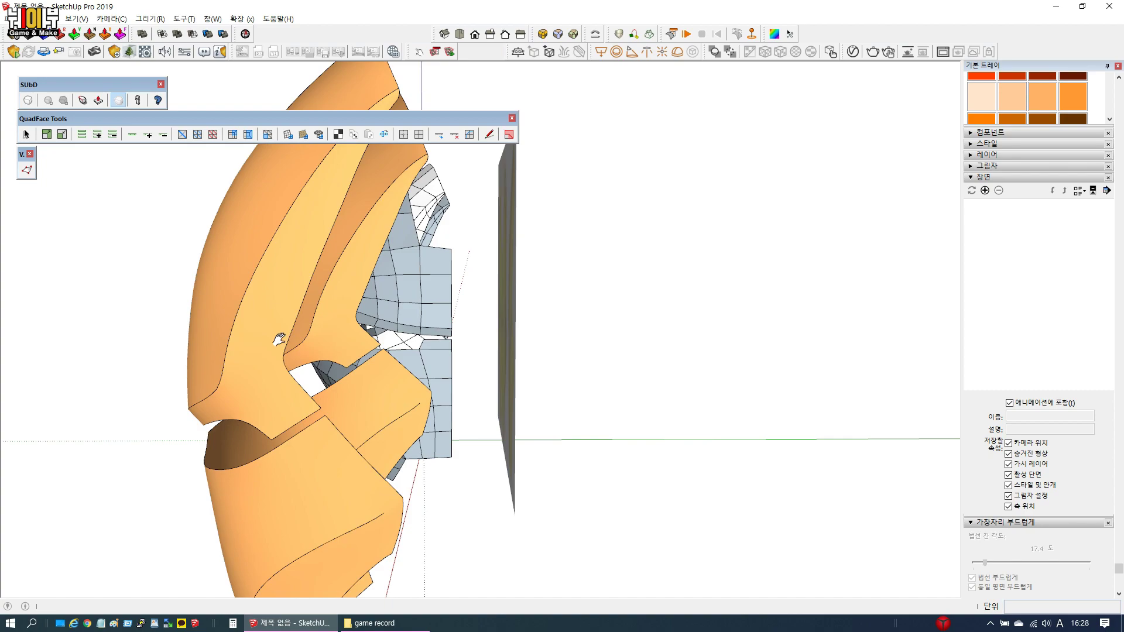
pyautogui.keyDown('shift'); pyautogui.moveTo(276, 334); pyautogui.dragTo(398, 296, button='middle'); pyautogui.keyUp('shift')
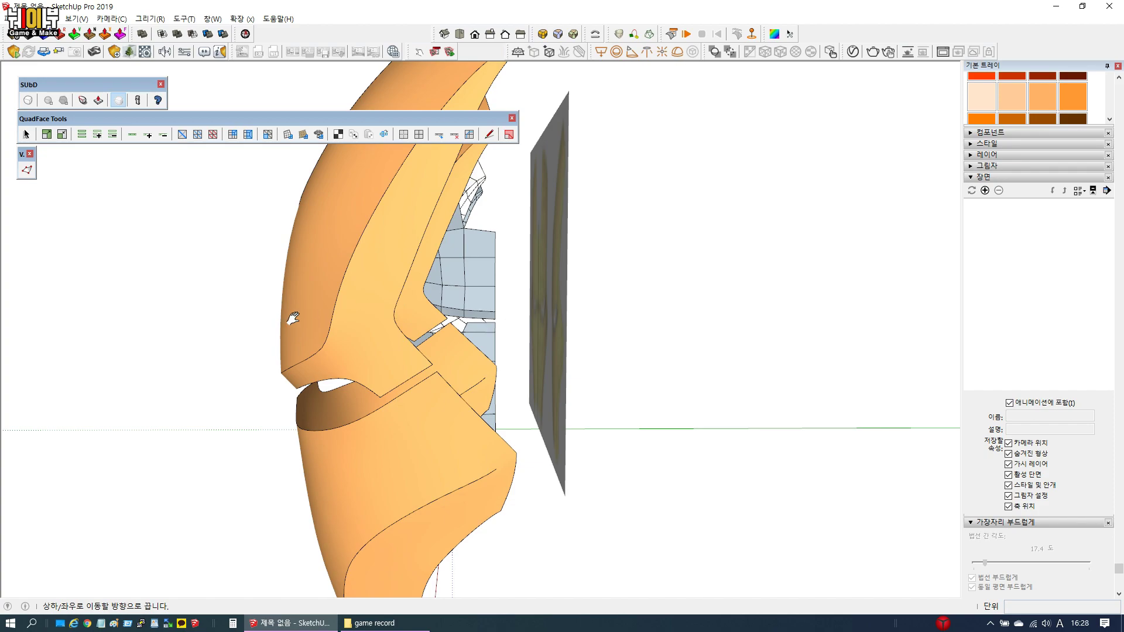
pyautogui.moveTo(316, 344); pyautogui.dragTo(586, 350, button='middle')
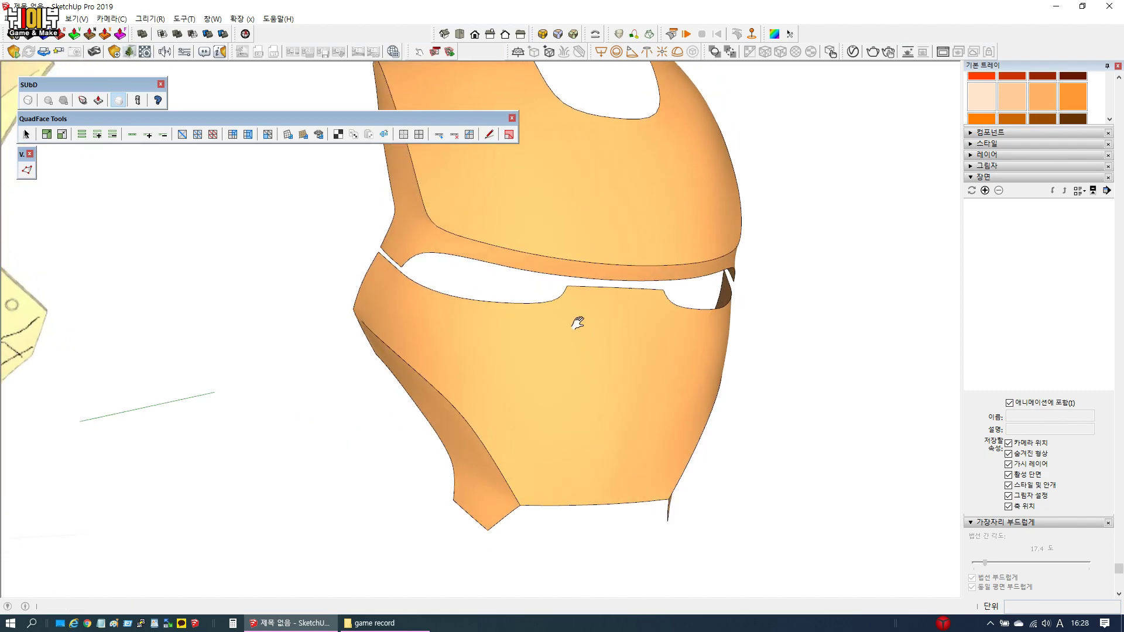